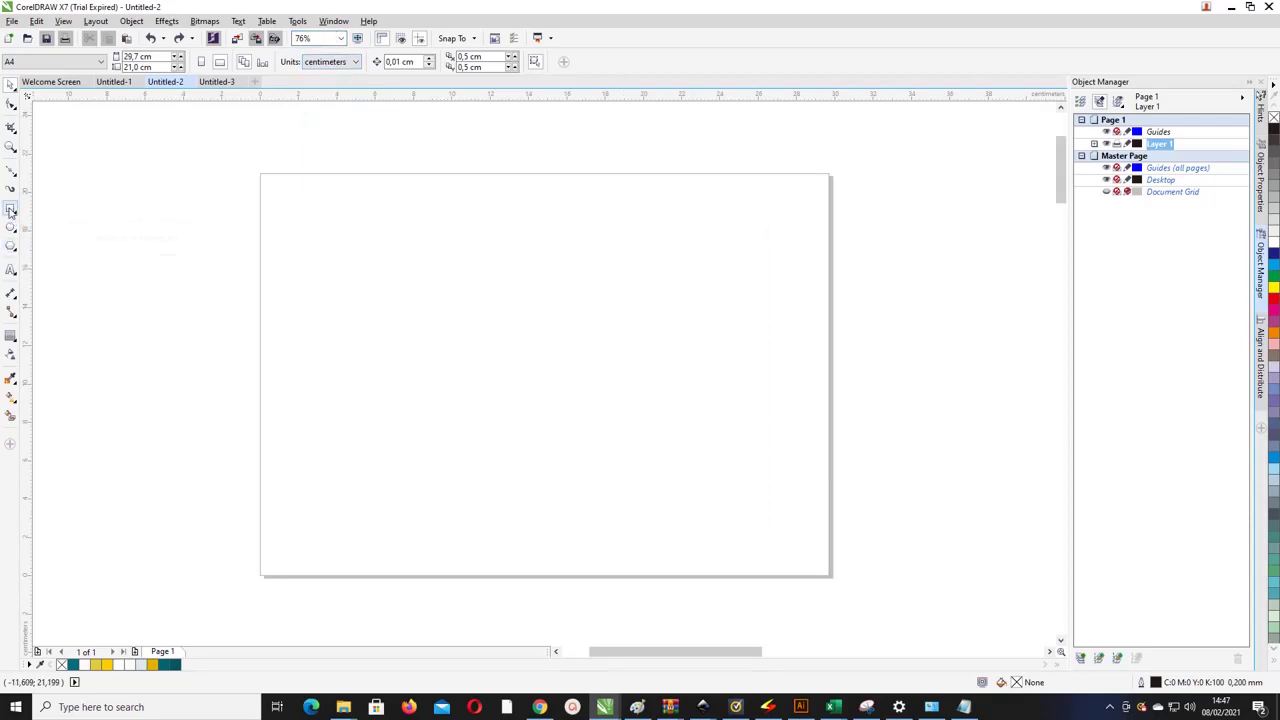
Step: Create a page-sized rectangle and add an inside contour with two steps at an offset of about 0.179 cm
double_click(10, 210)
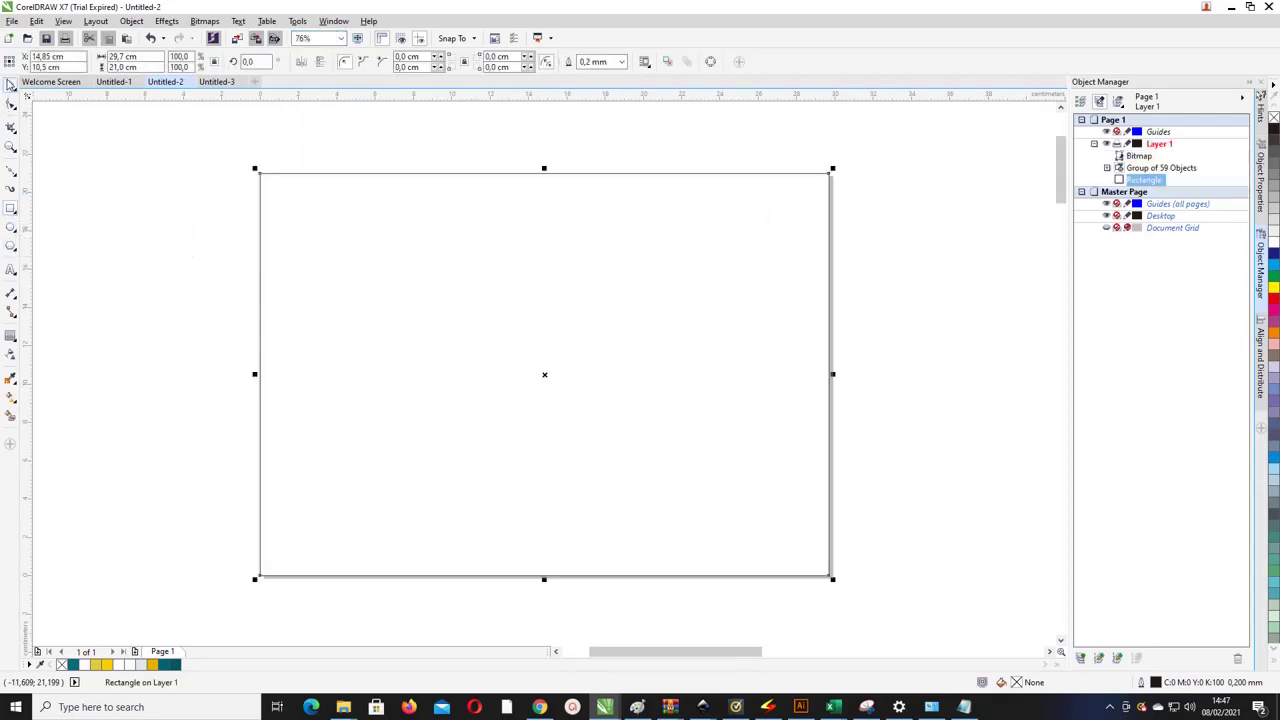
click(9, 338)
click(50, 348)
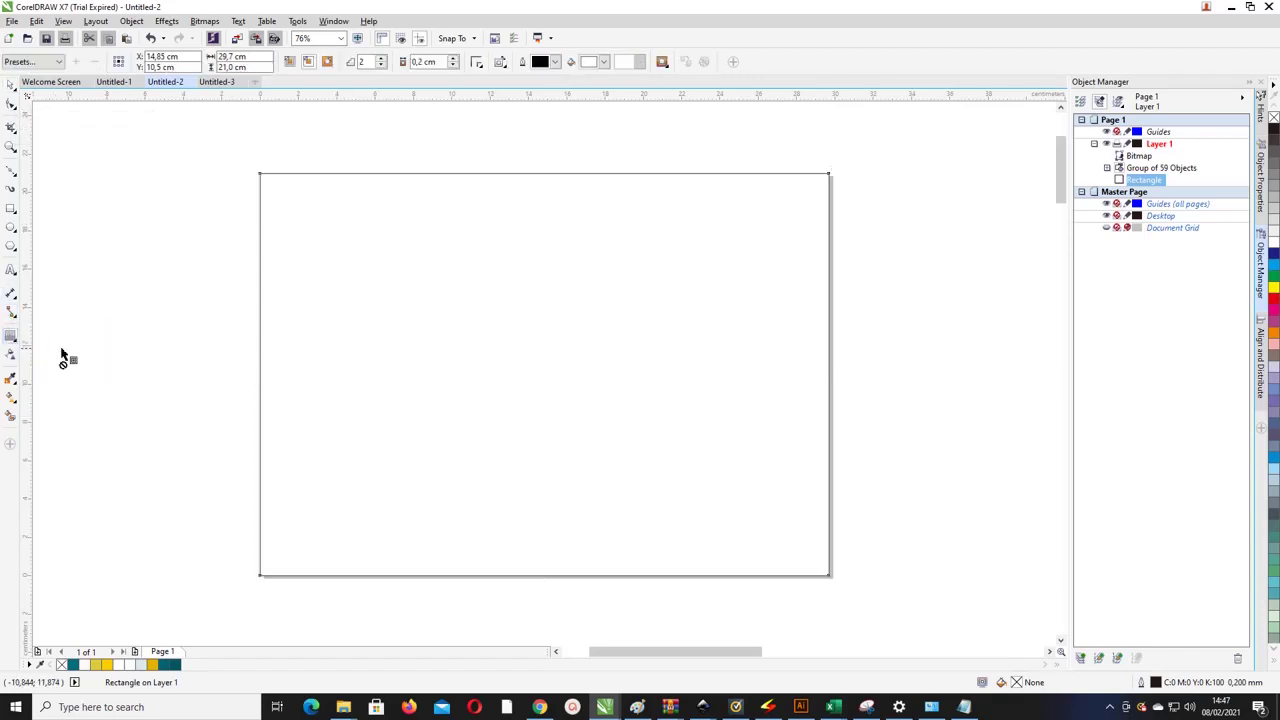
drag(337, 191, 337, 186)
scroll(292, 175, up, 4)
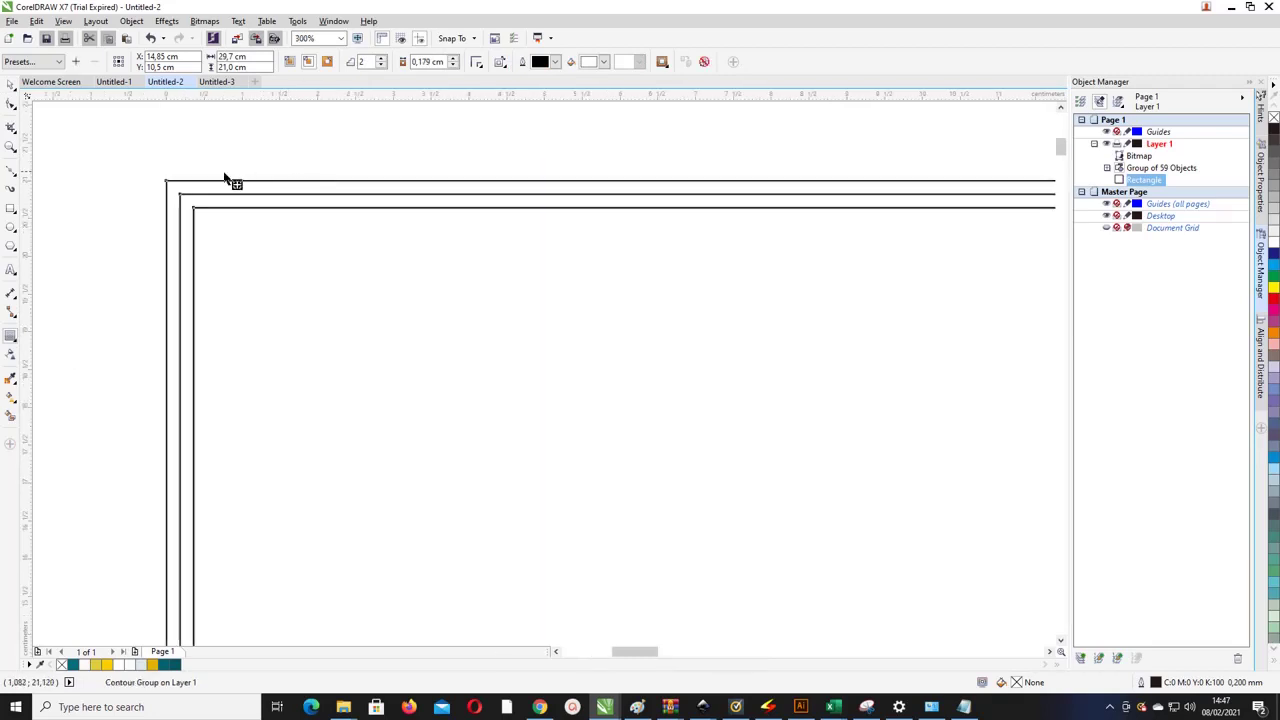
scroll(190, 178, down, 2)
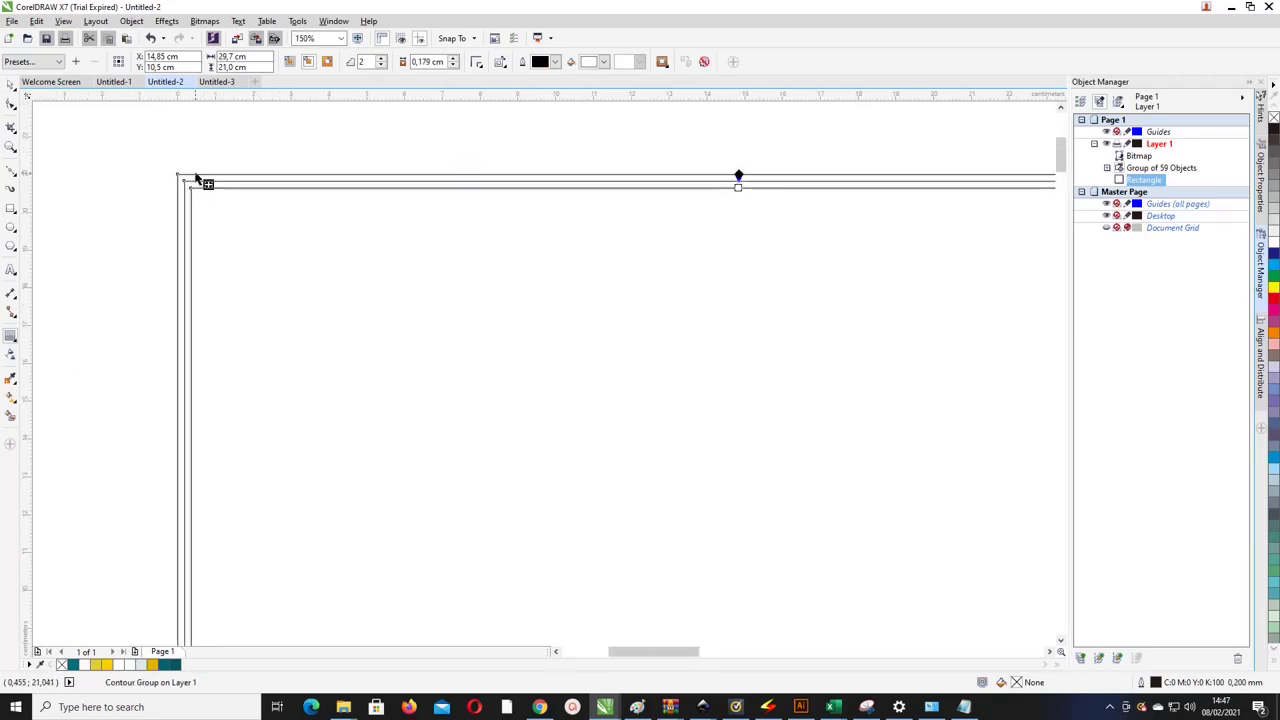
Step: Break the contour group apart and ungroup all its objects into separate rectangles
right_click(213, 188)
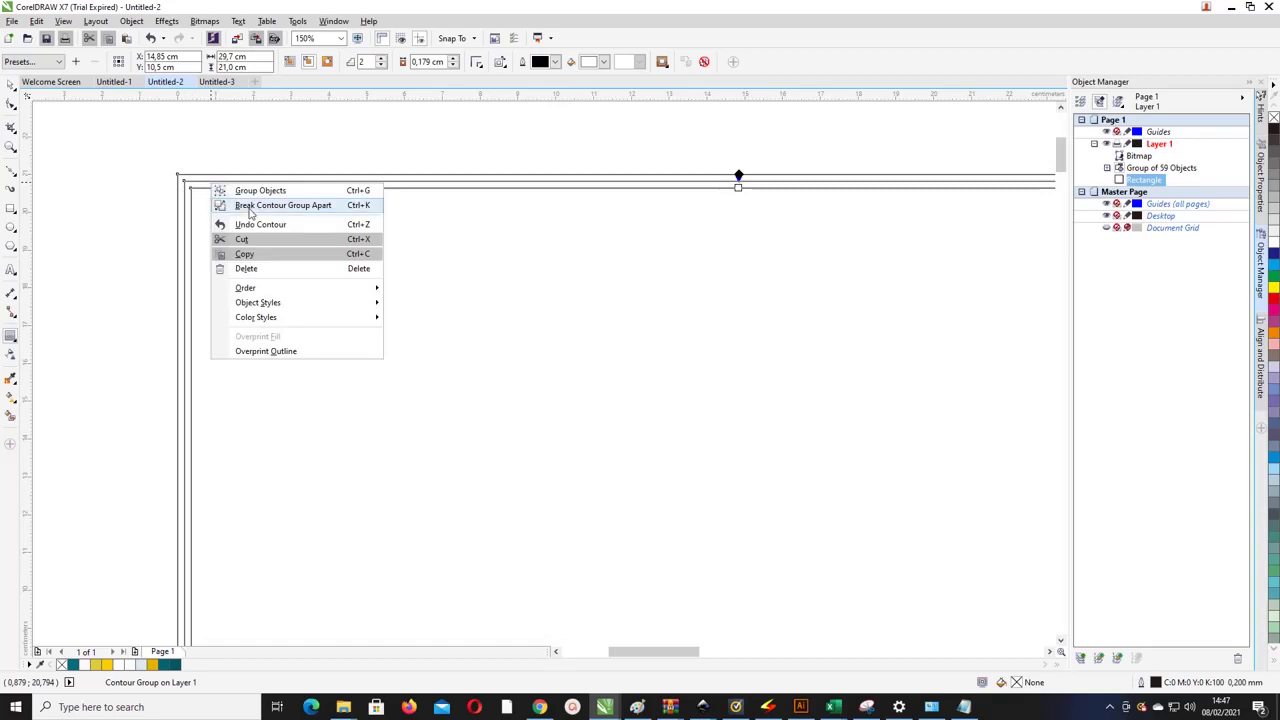
click(252, 207)
click(8, 87)
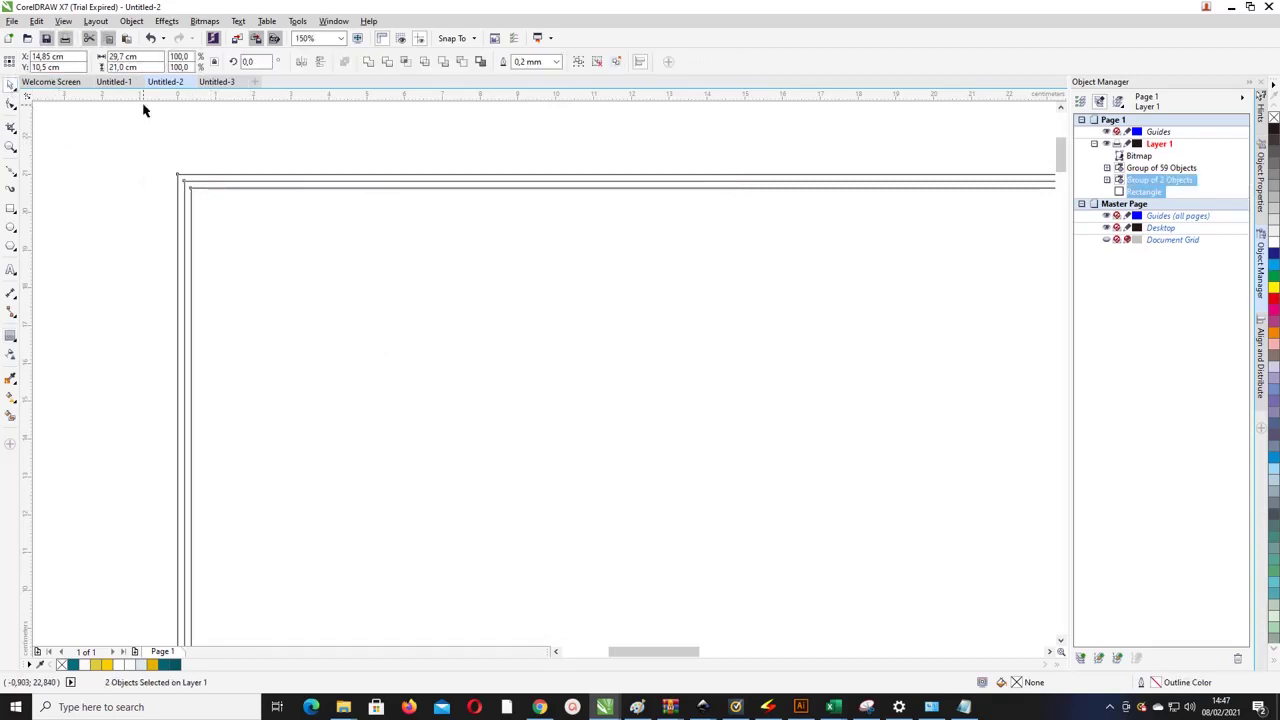
click(191, 187)
right_click(191, 184)
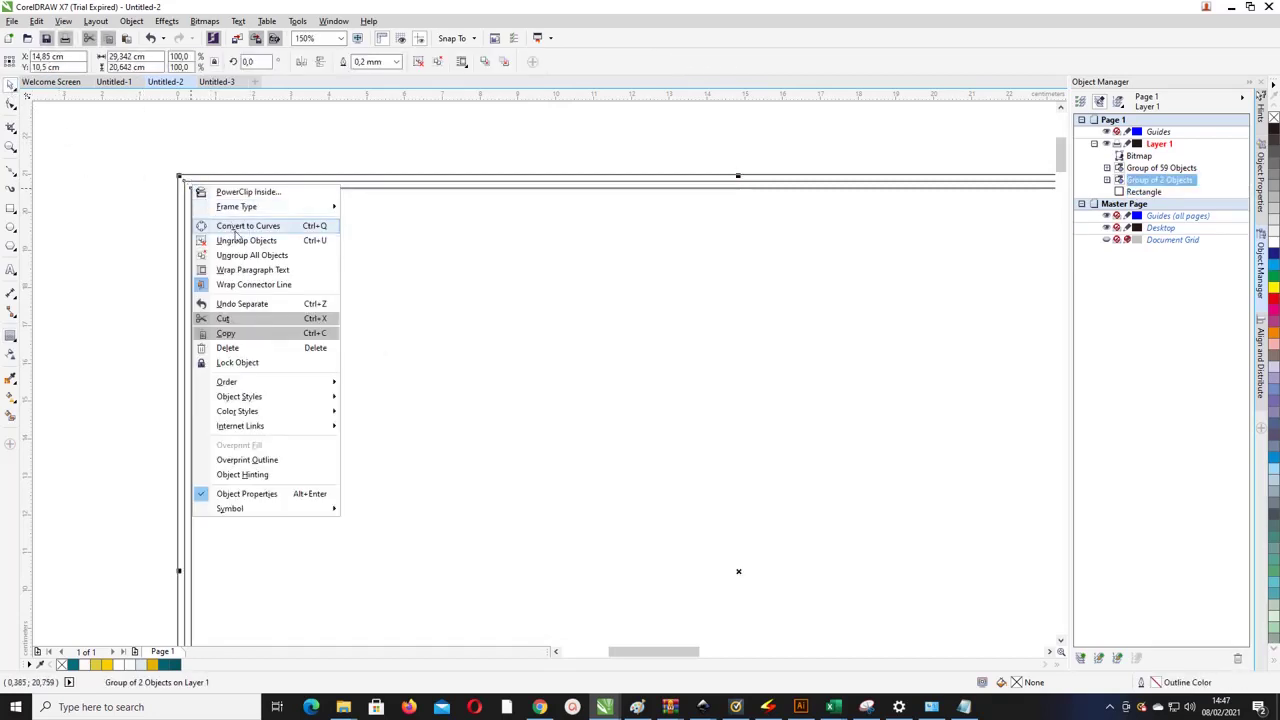
click(243, 254)
click(214, 138)
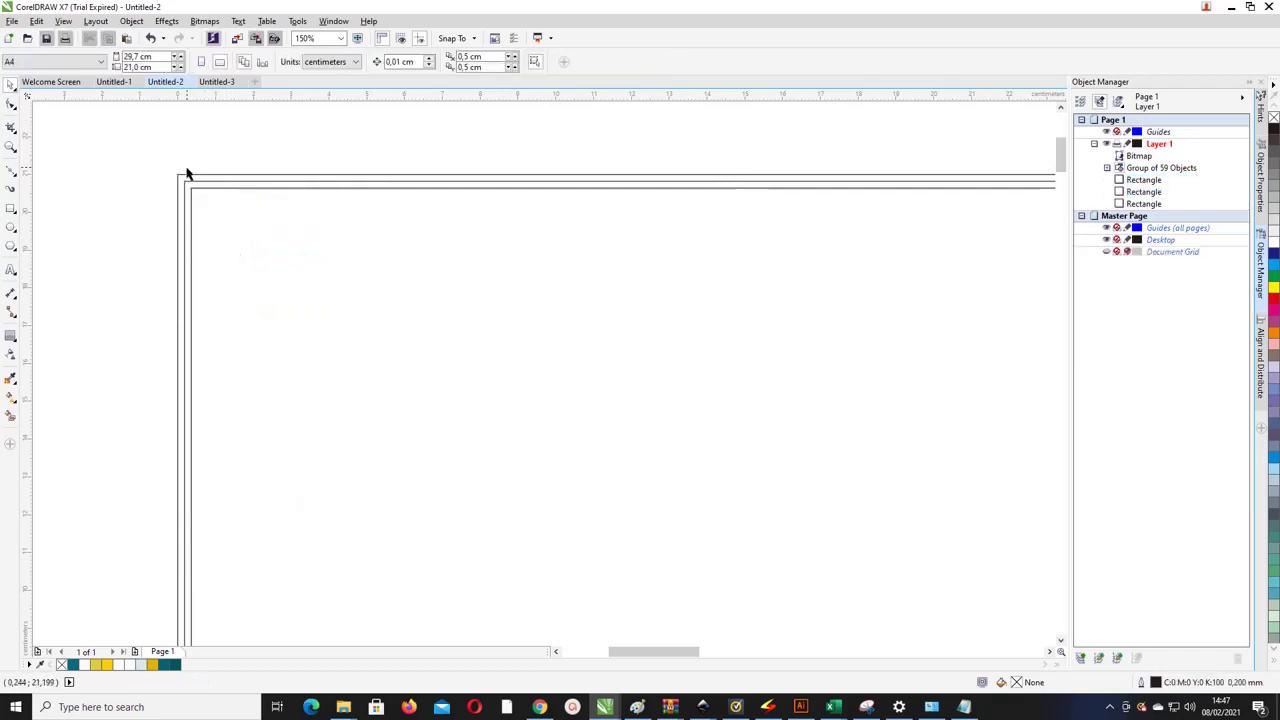
Step: Fill the outermost rectangle with the light blue-grey C16 M5 Y7 K0
click(186, 176)
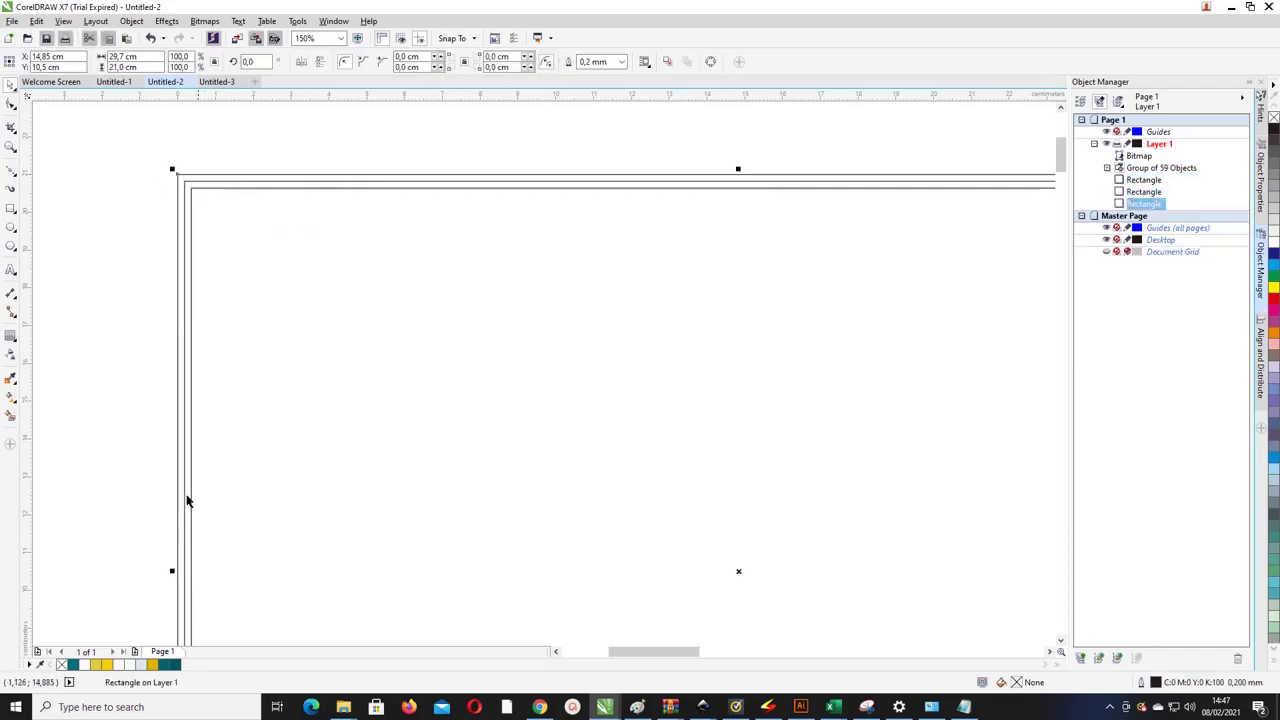
click(141, 665)
click(120, 318)
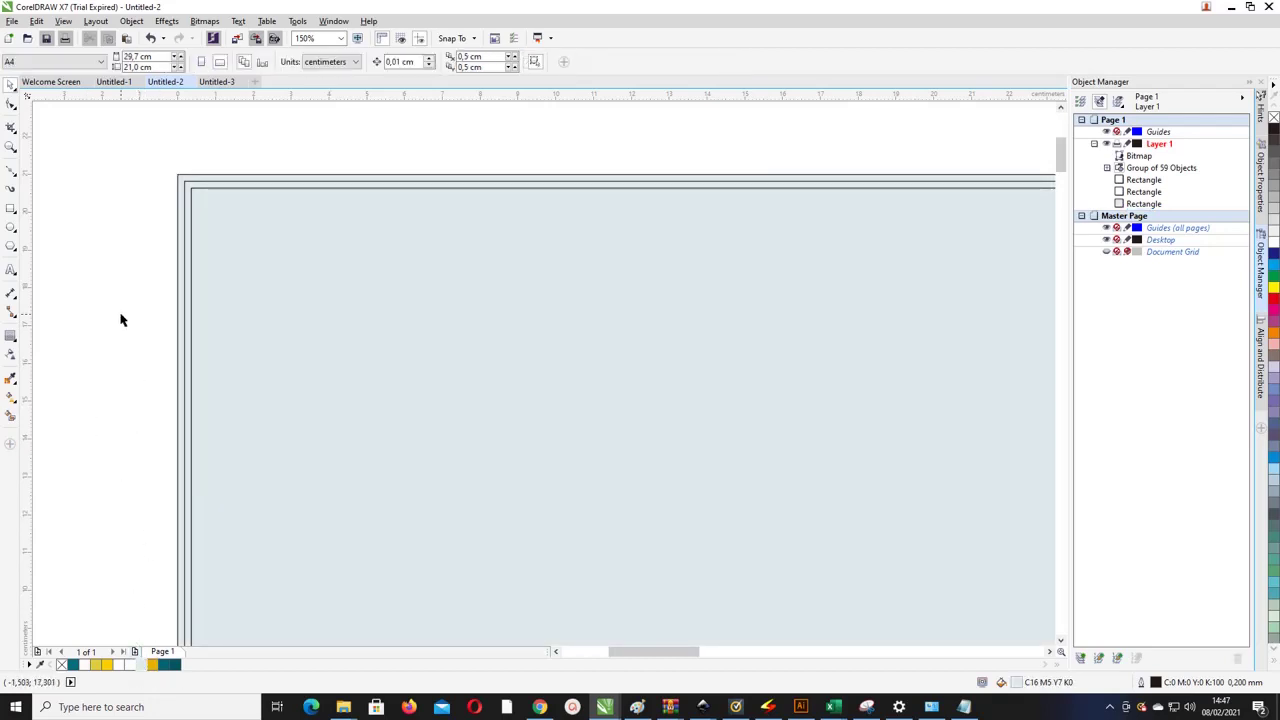
Step: Fill the middle rectangle with the off-white C2 M3 Y5 K0
click(185, 207)
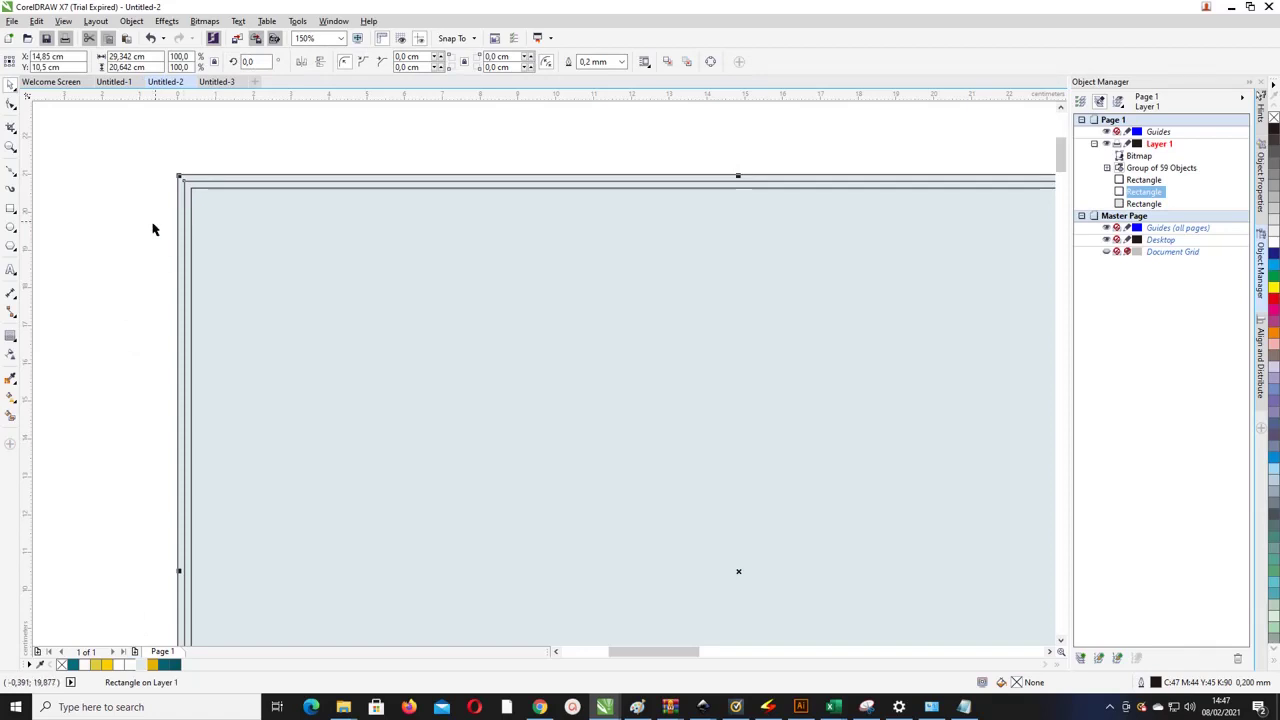
scroll(152, 229, down, 2)
scroll(194, 200, up, 2)
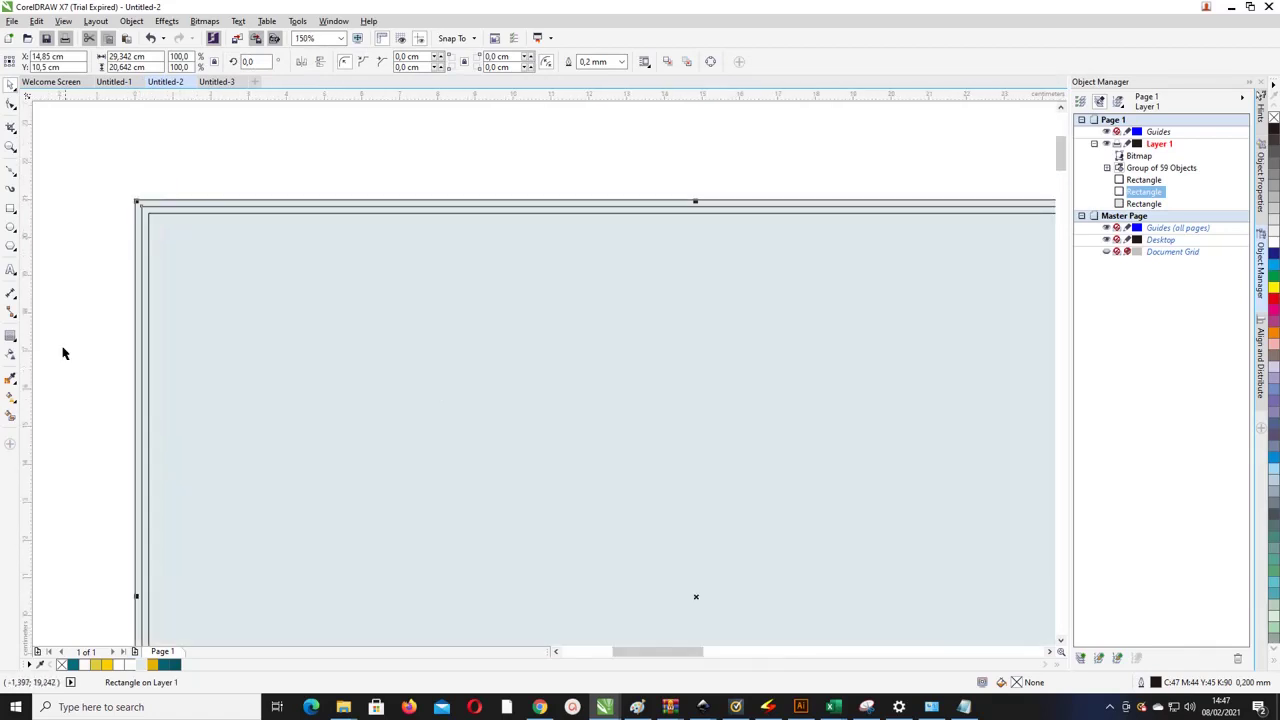
click(85, 665)
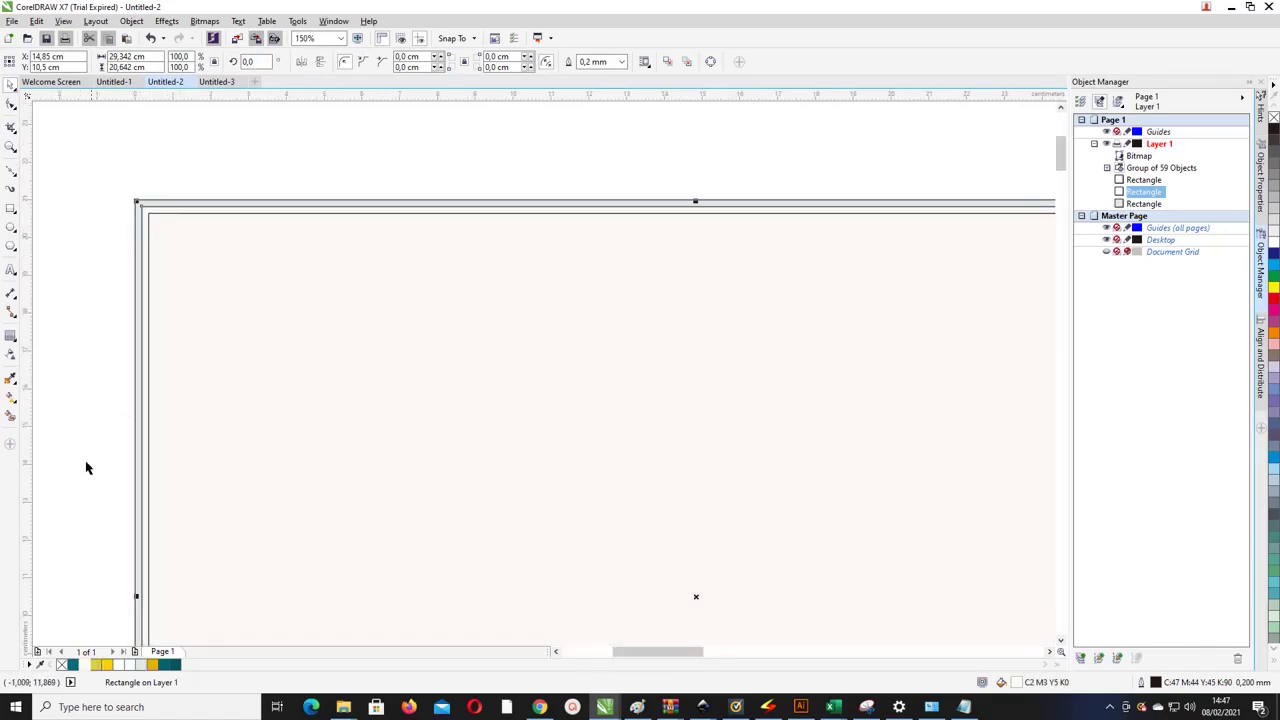
Step: Move the innermost rectangle to the Guides (all pages) layer of the master page
click(123, 277)
click(149, 226)
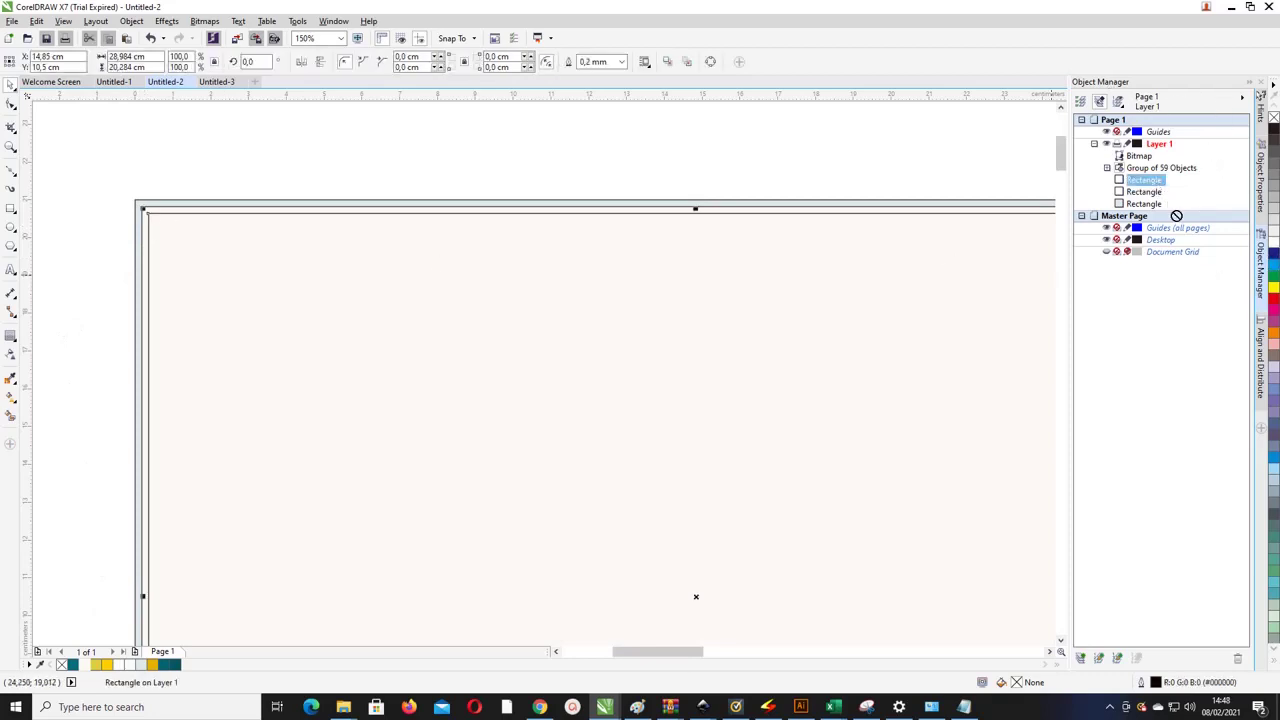
drag(1180, 228, 1180, 232)
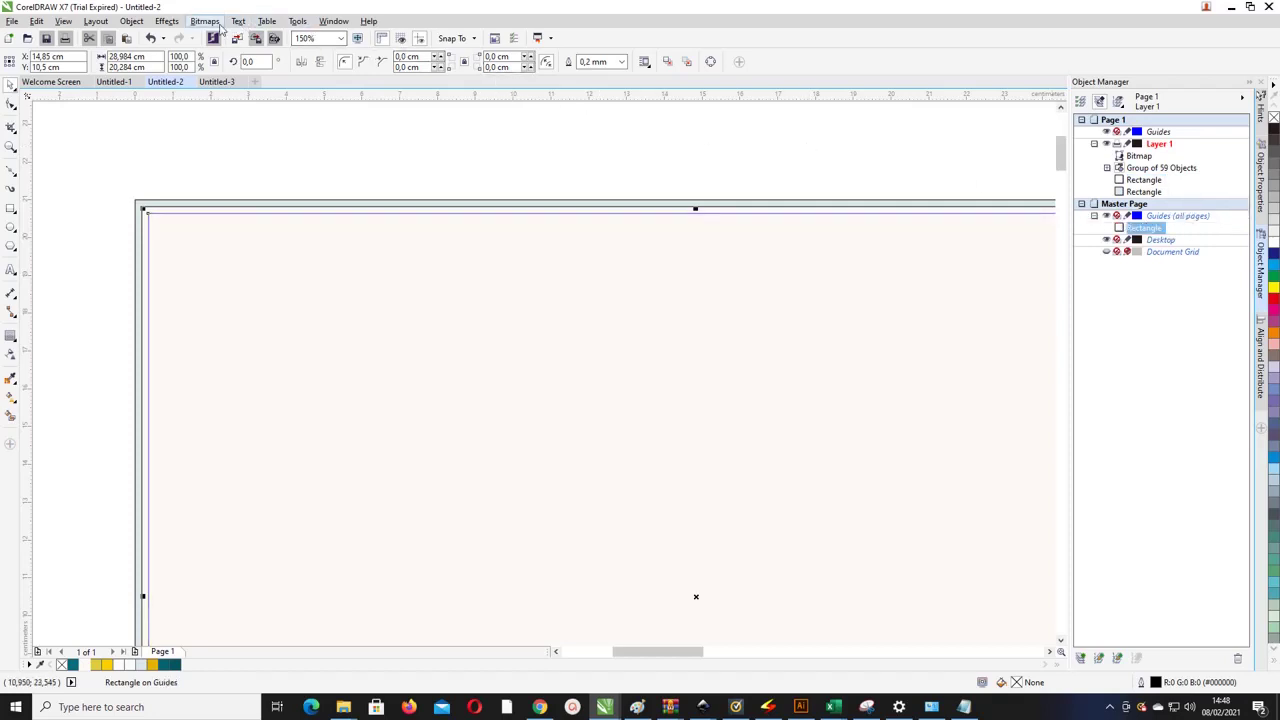
click(333, 21)
mouse_move(400, 197)
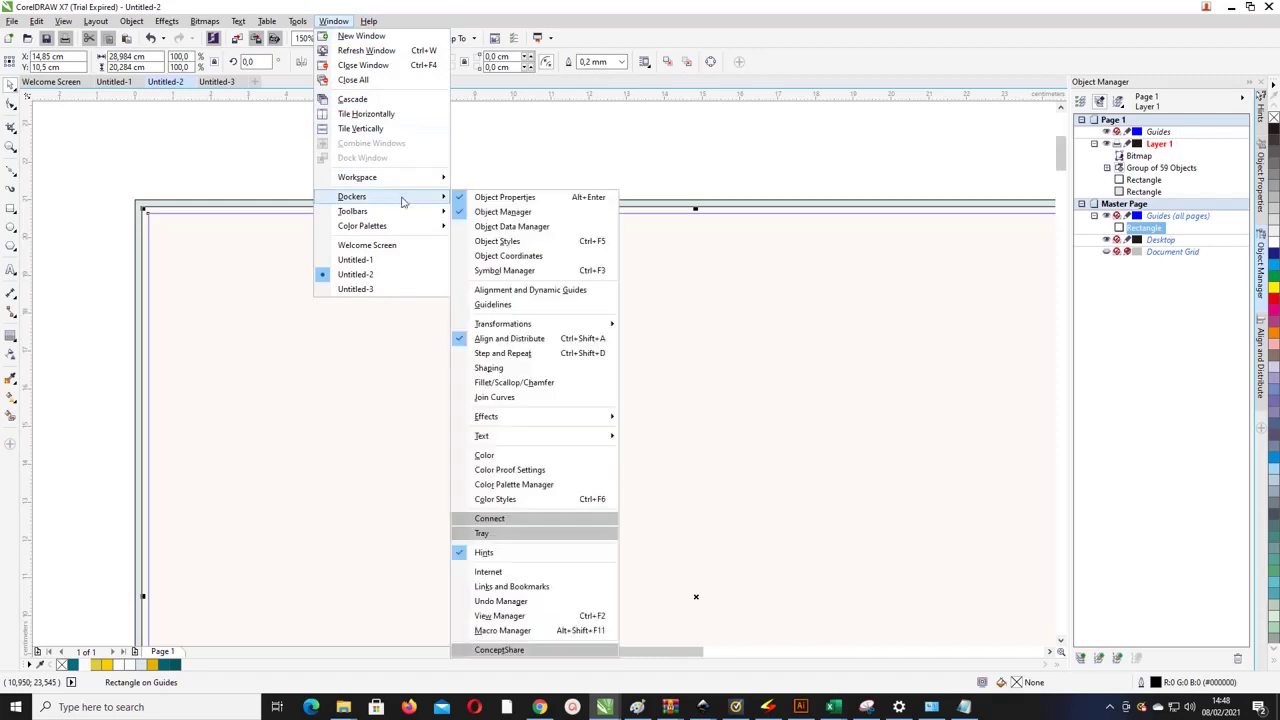
click(494, 211)
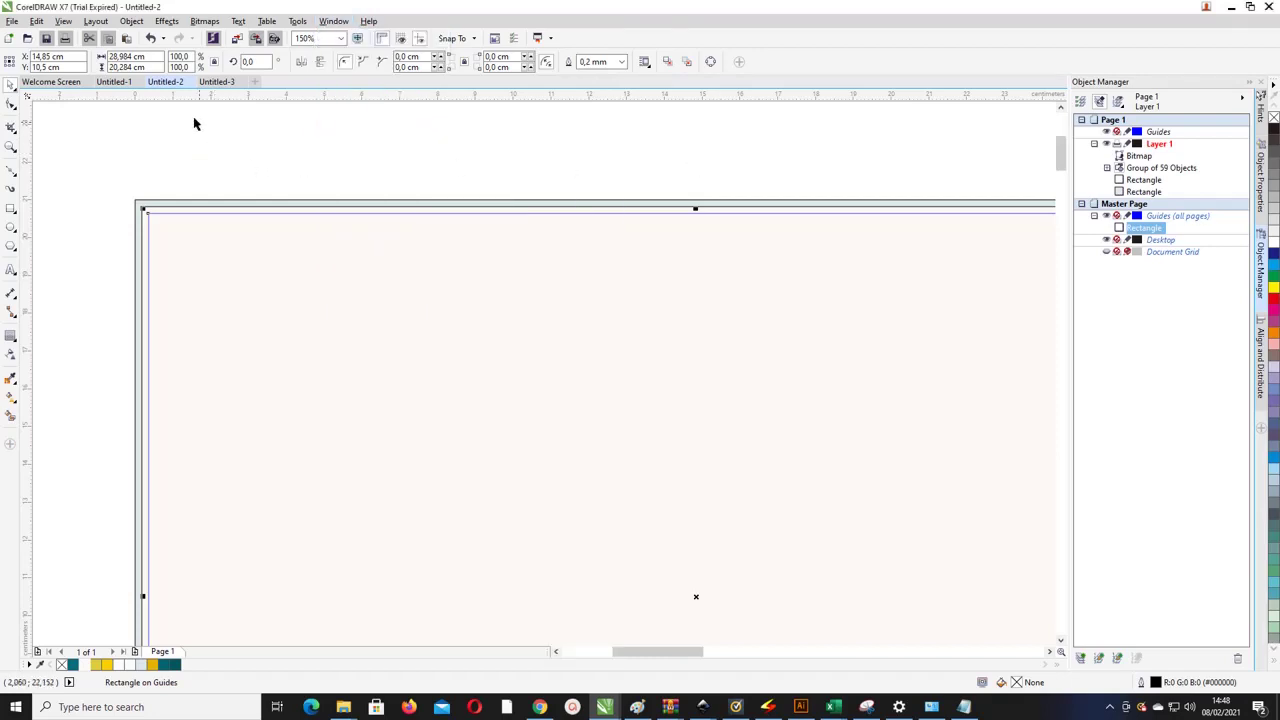
Step: Lock and hide the Guides (all pages) layer of the master page
click(340, 38)
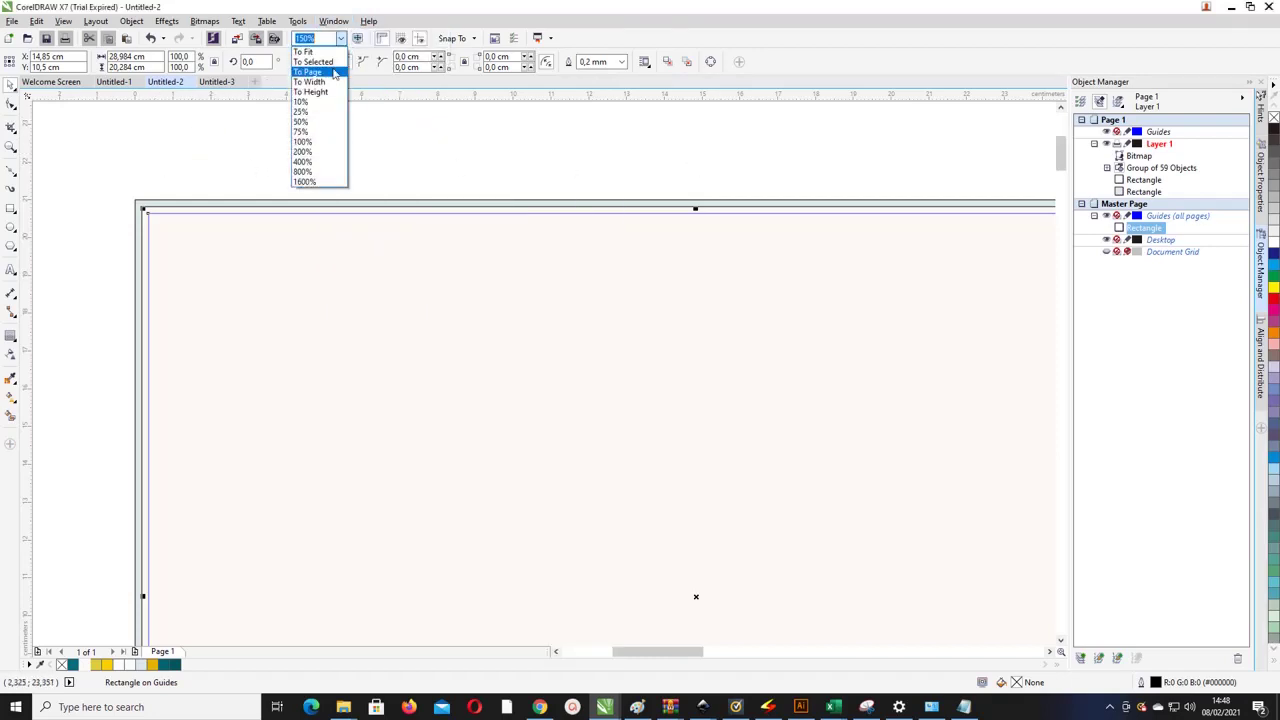
click(333, 79)
click(229, 143)
drag(204, 141, 920, 604)
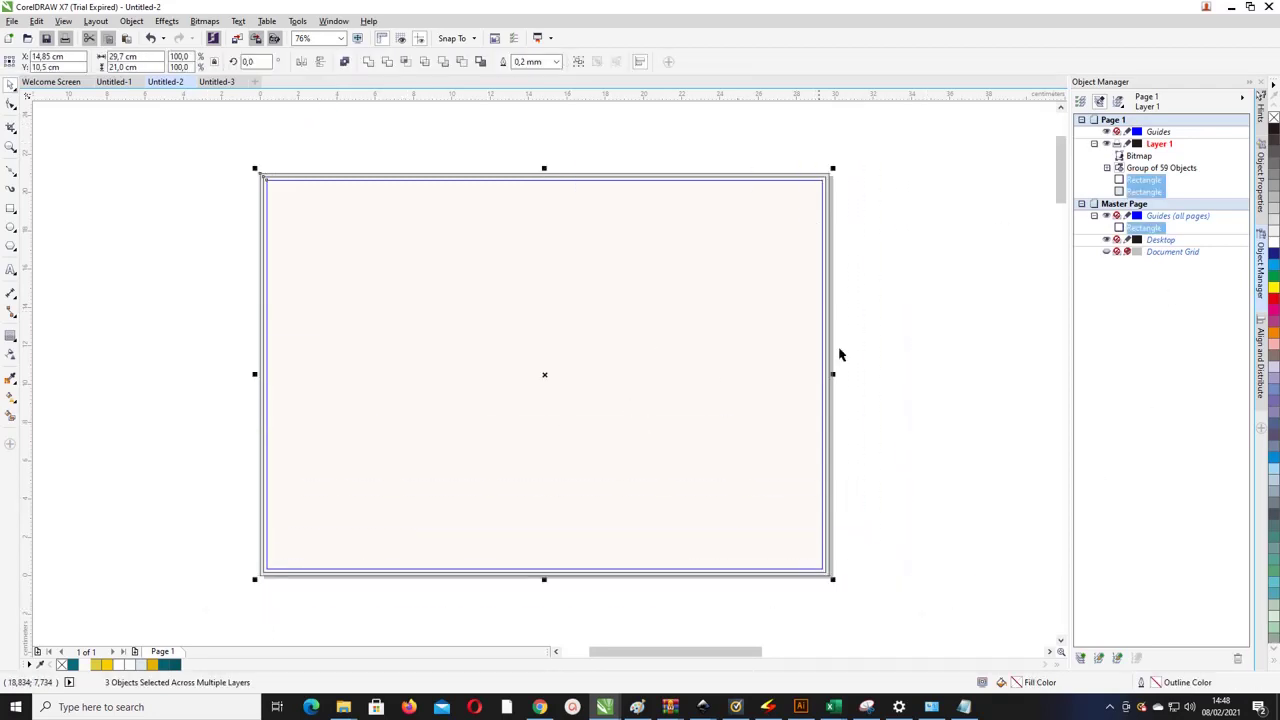
click(910, 220)
mouse_move(1127, 222)
mouse_down()
mouse_move(968, 197)
mouse_move(829, 200)
mouse_move(1127, 229)
mouse_move(1110, 224)
mouse_up()
Step: Remove the outlines of the two remaining rectangles and fill the inner one with white C0 M0 Y0 K0
drag(214, 150, 883, 621)
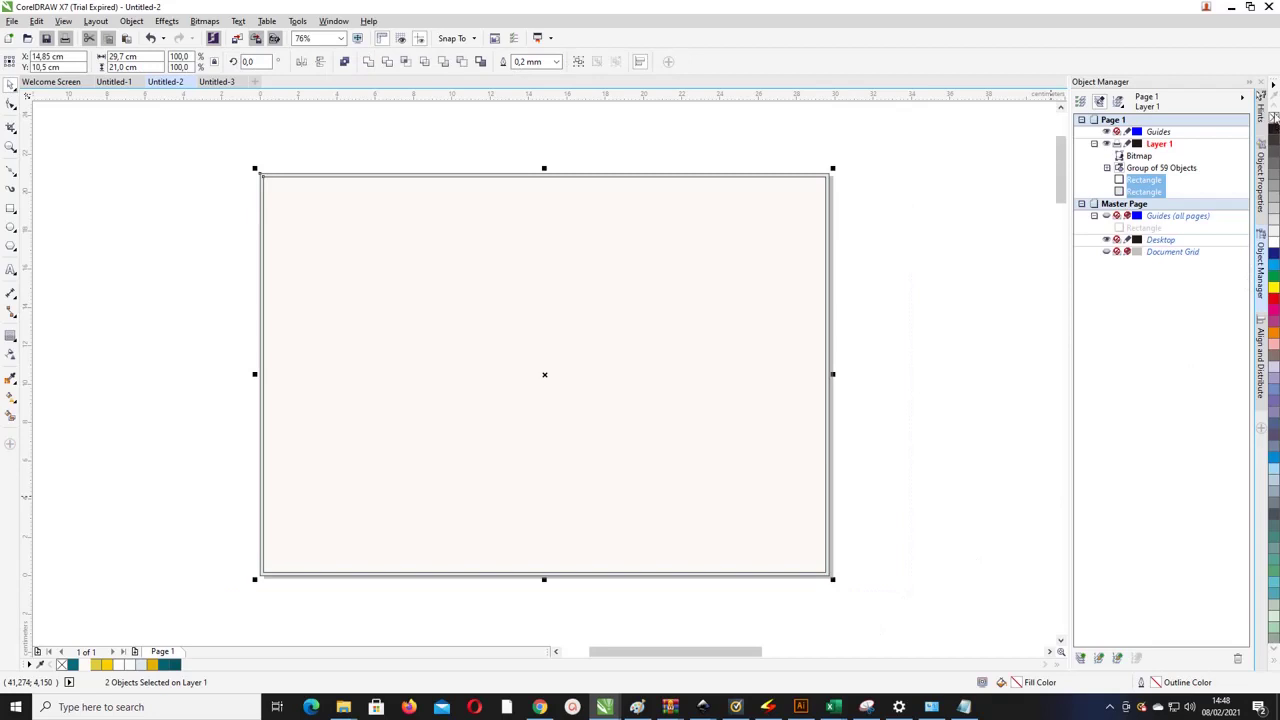
click(694, 211)
click(785, 250)
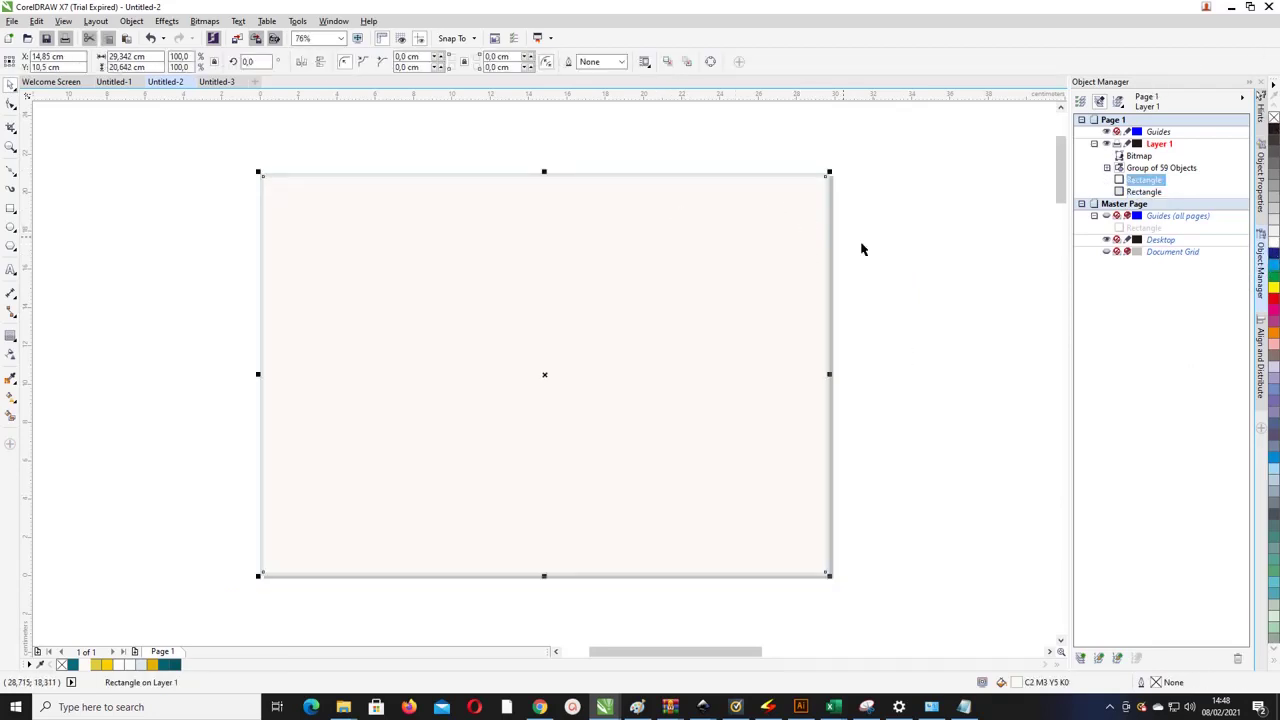
click(1273, 246)
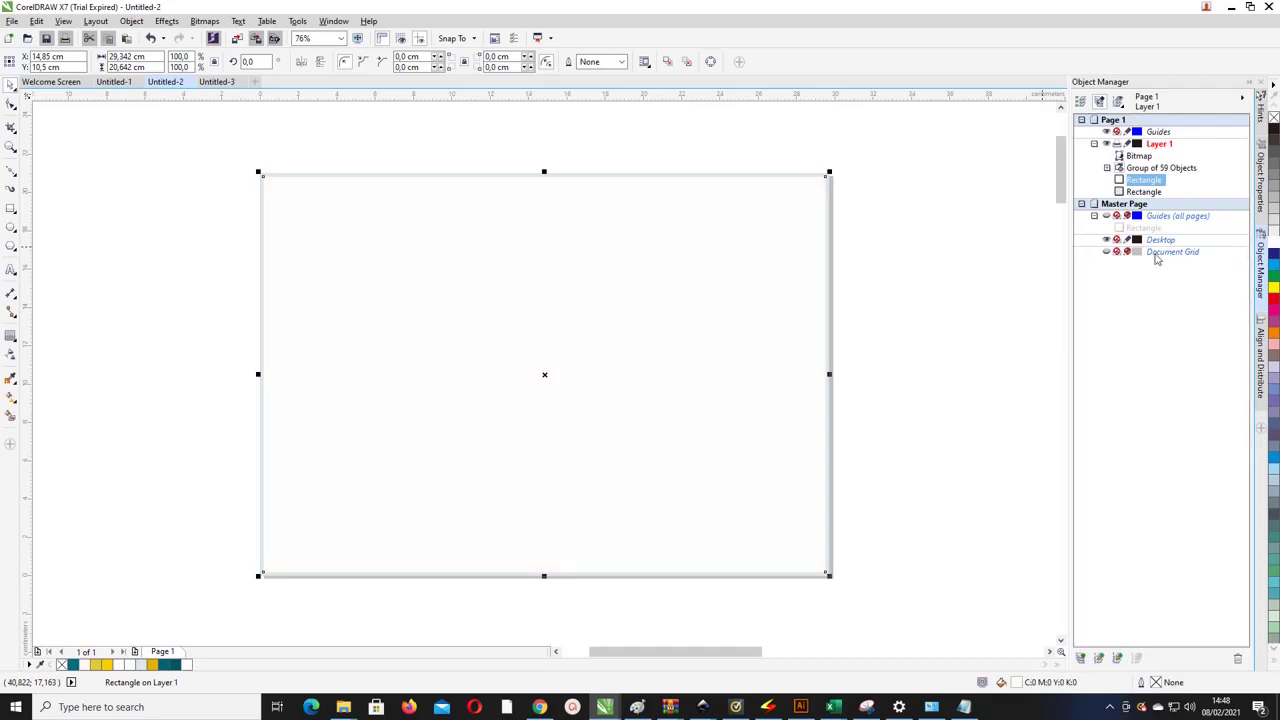
click(435, 231)
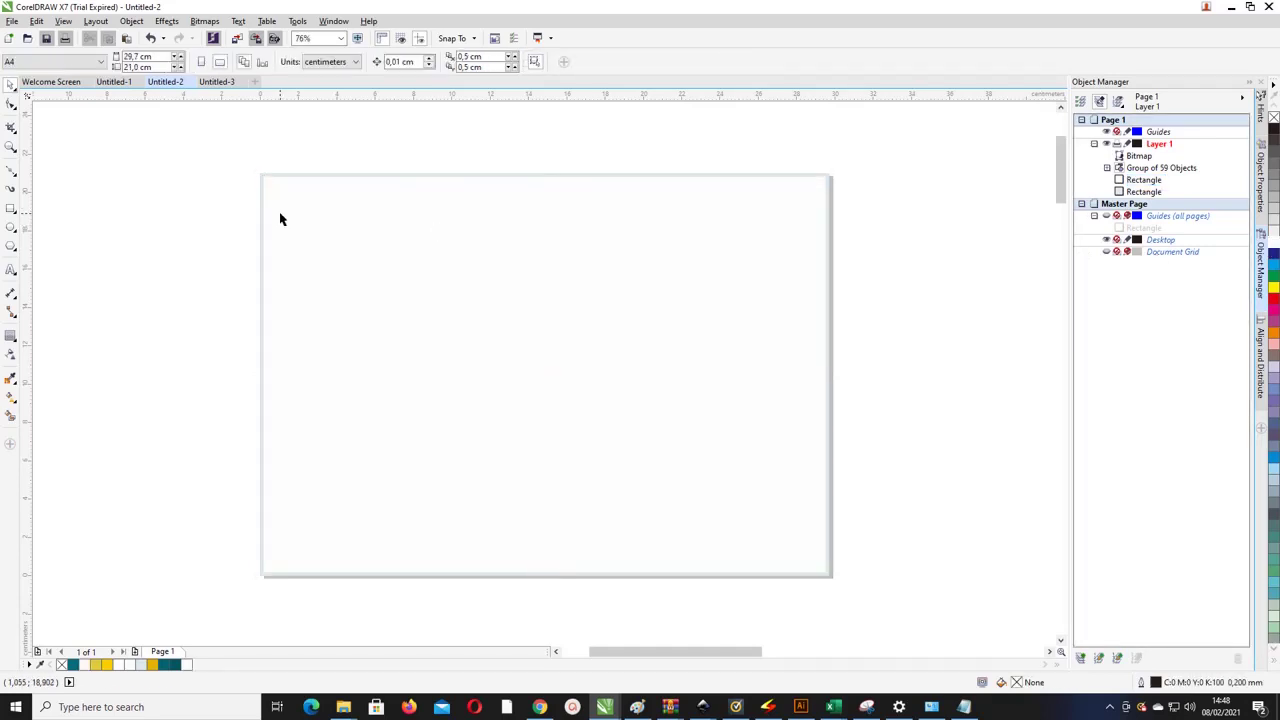
Step: Make a copy of the white rectangle scaled to 50% height, covering the lower half of the page
click(497, 297)
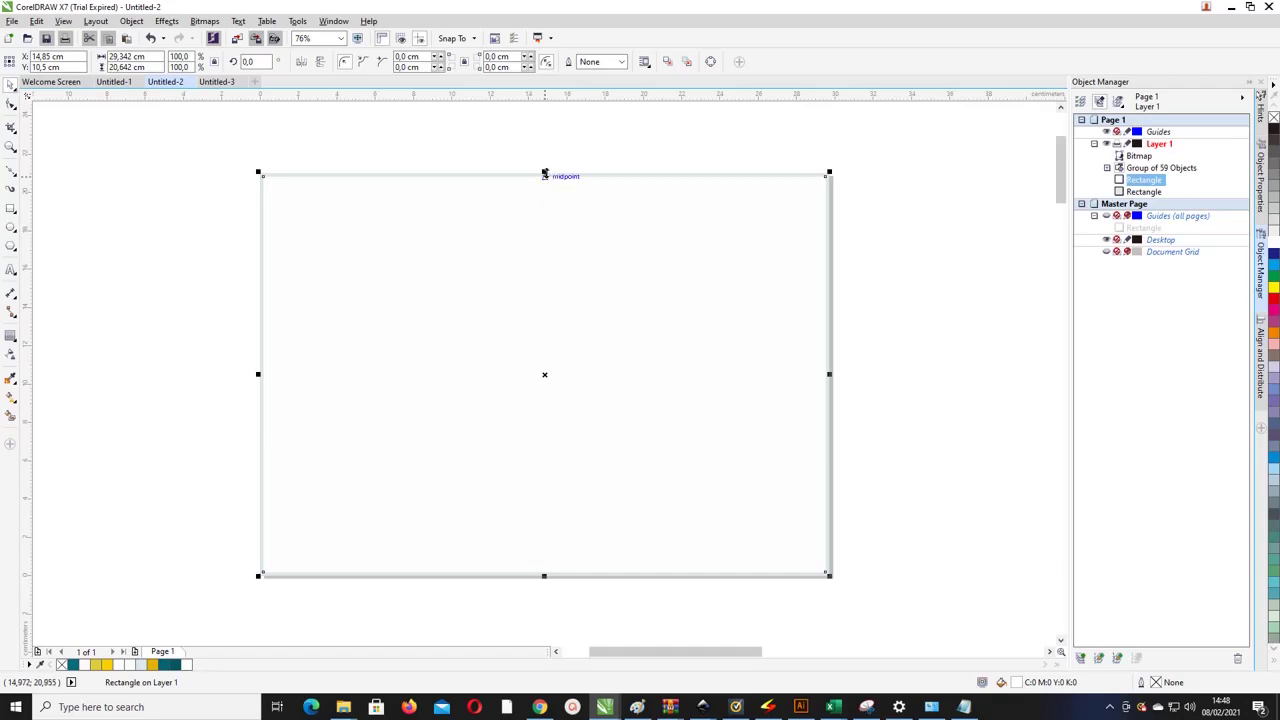
drag(544, 172, 545, 364)
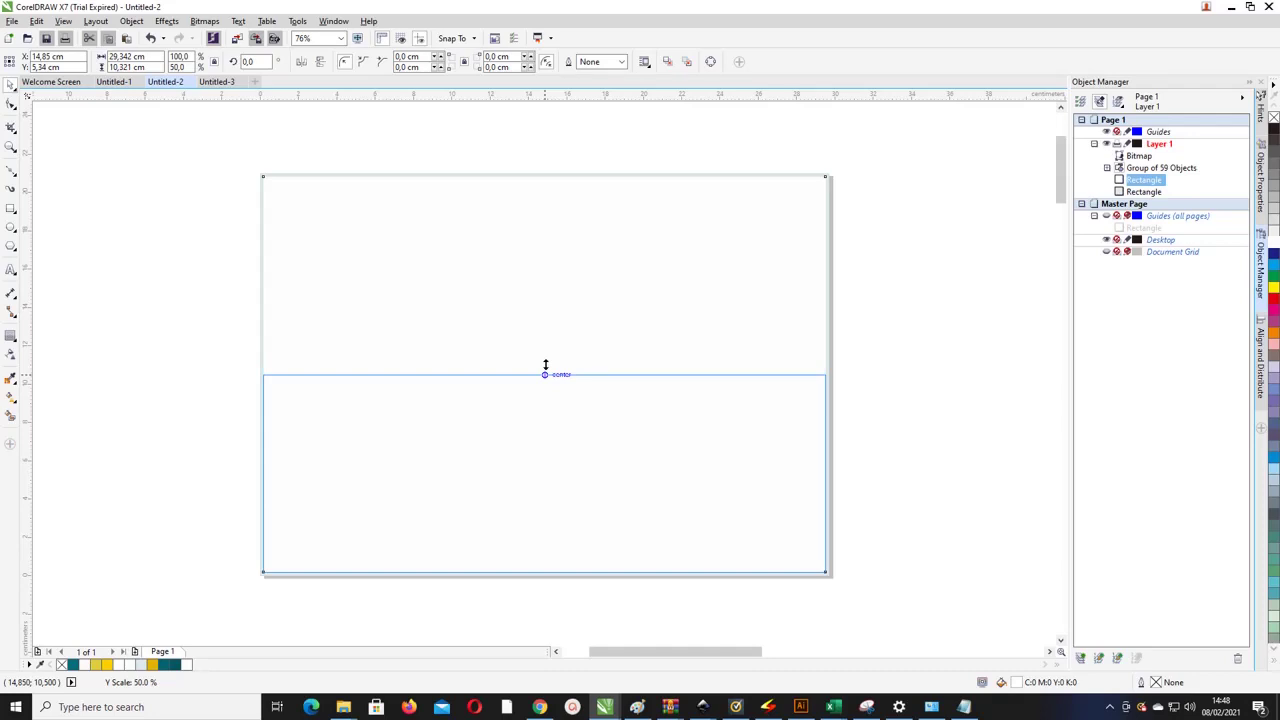
drag(545, 364, 545, 371)
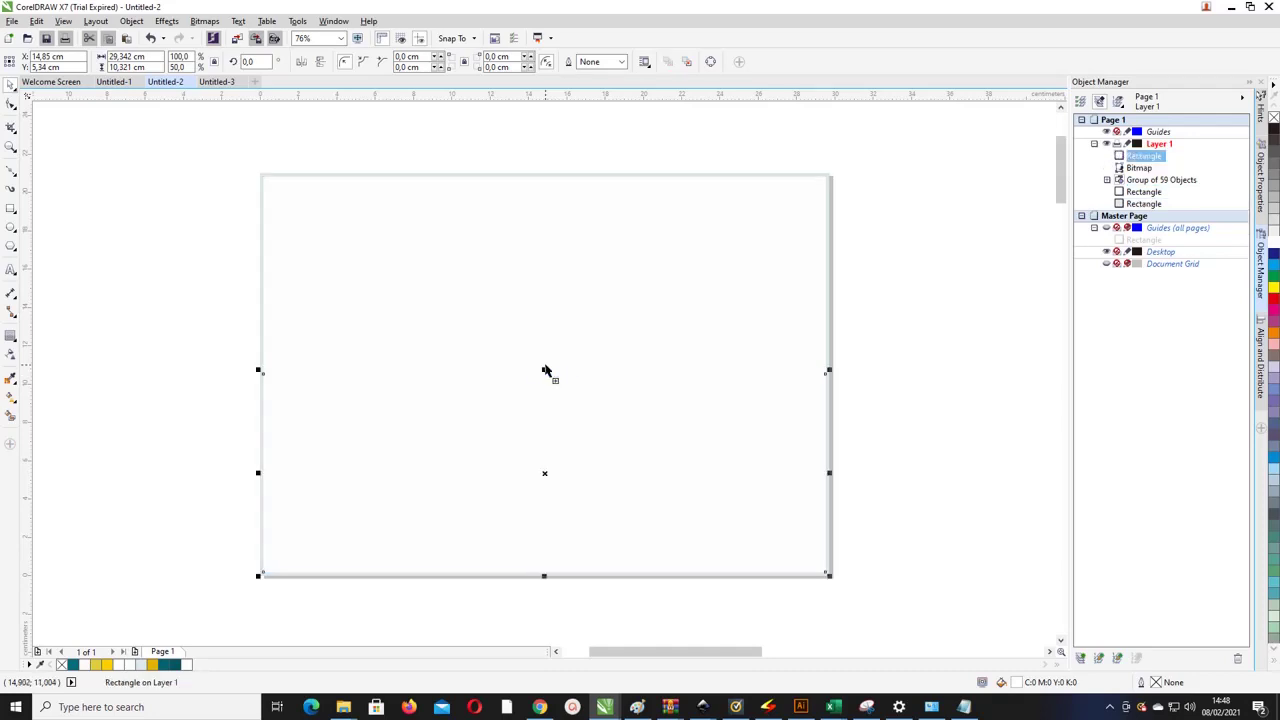
Step: Fill the original full-height inner rectangle with dark teal from the document's colours
click(373, 249)
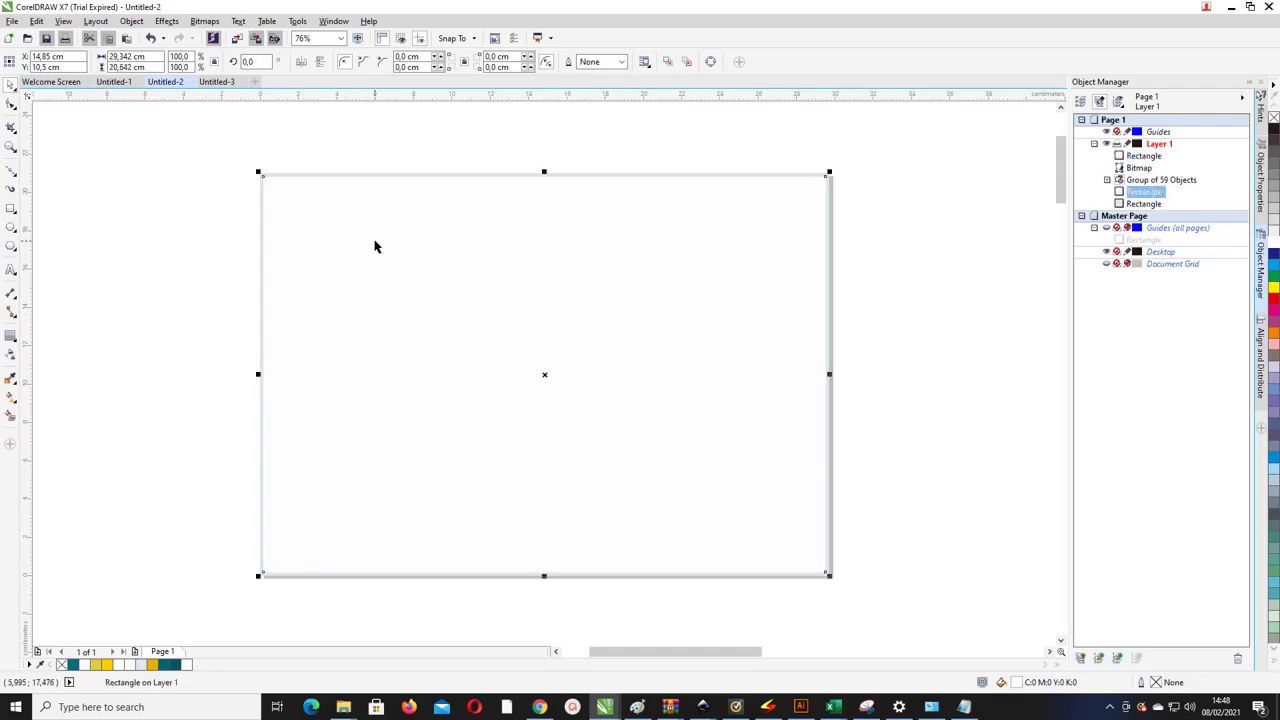
click(174, 664)
click(329, 452)
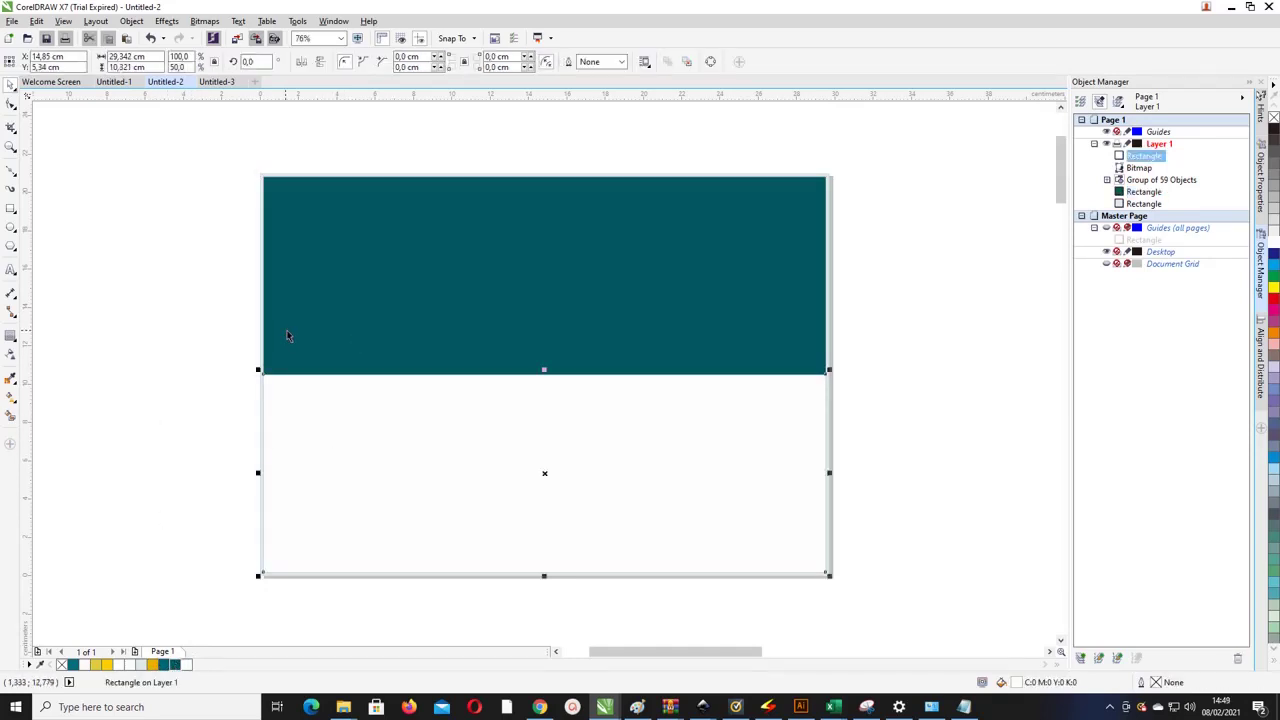
Step: Lock the light blue-grey outer rectangle
click(830, 177)
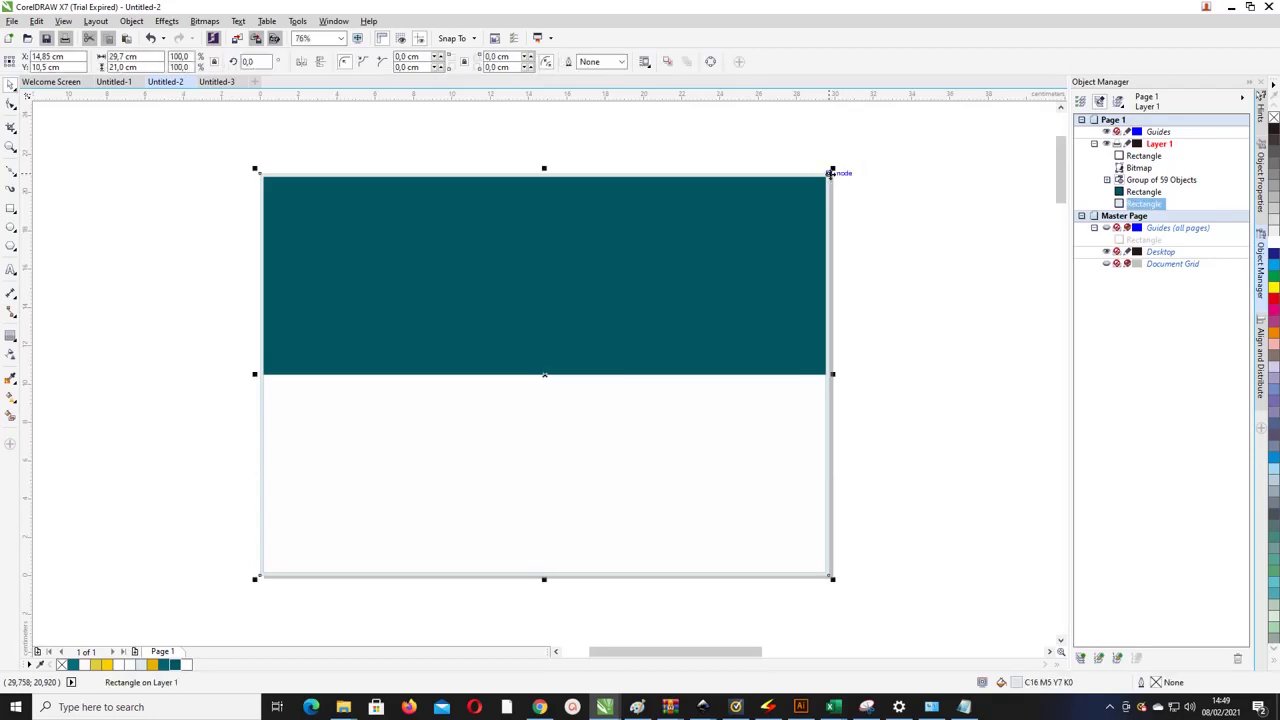
right_click(830, 173)
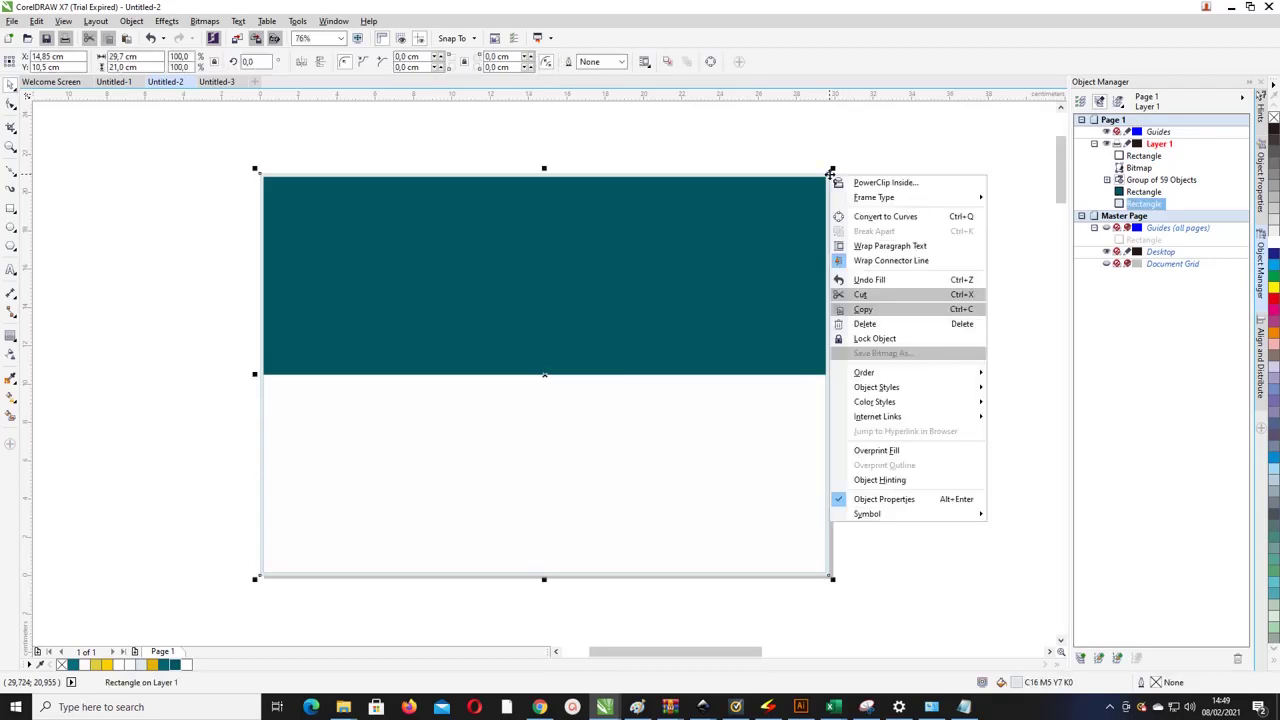
click(875, 339)
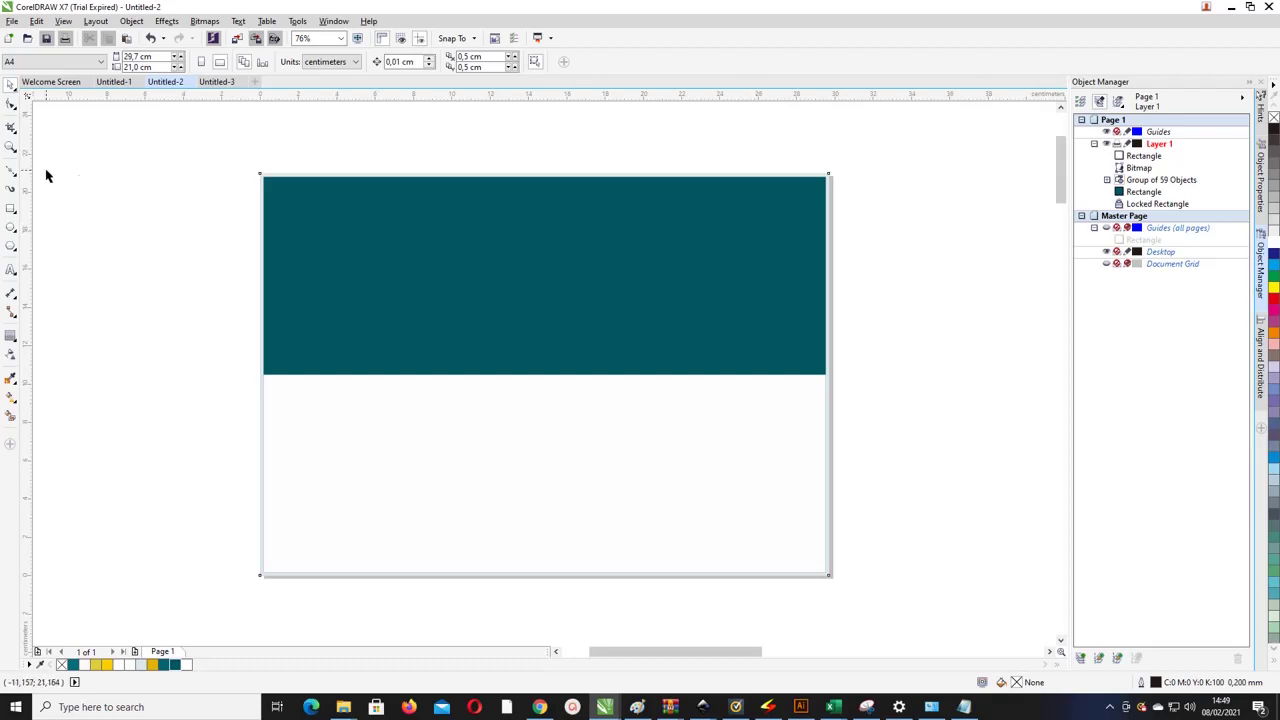
Step: Draw a circle about 7.4 cm wide over the left of the teal area and enlarge it to about 10.4 cm
click(10, 228)
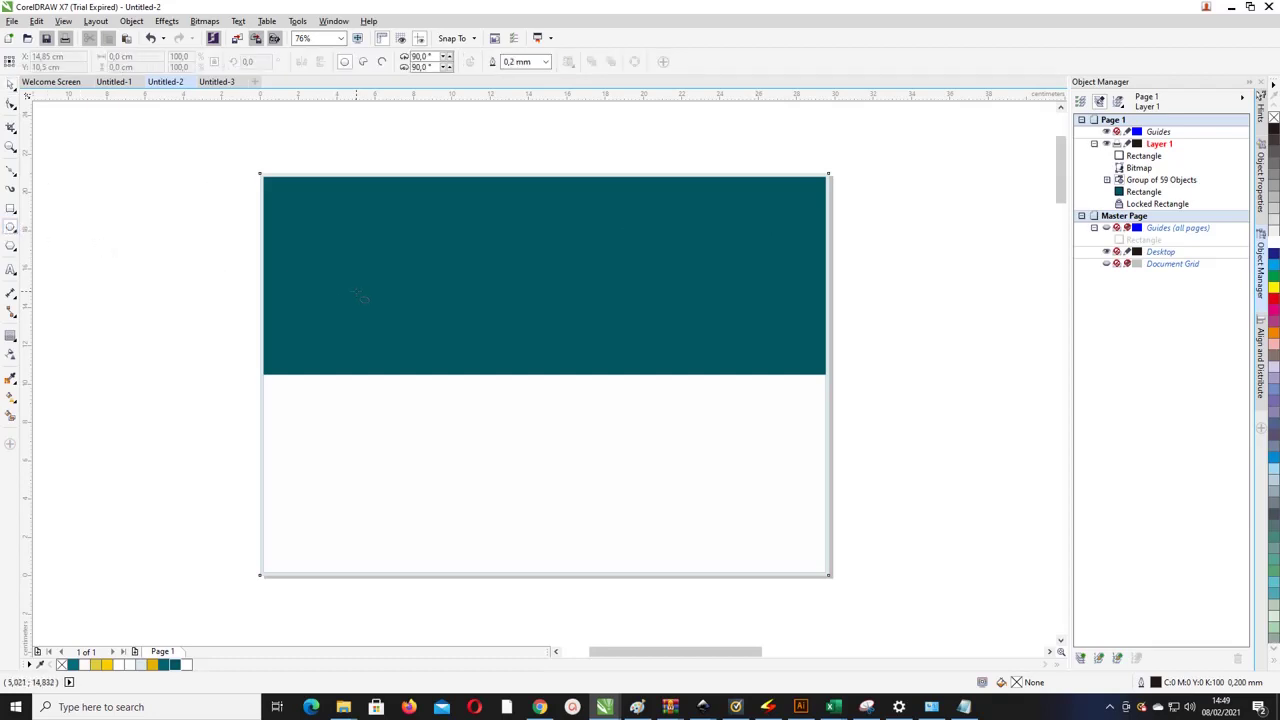
drag(355, 252, 452, 390)
key(space)
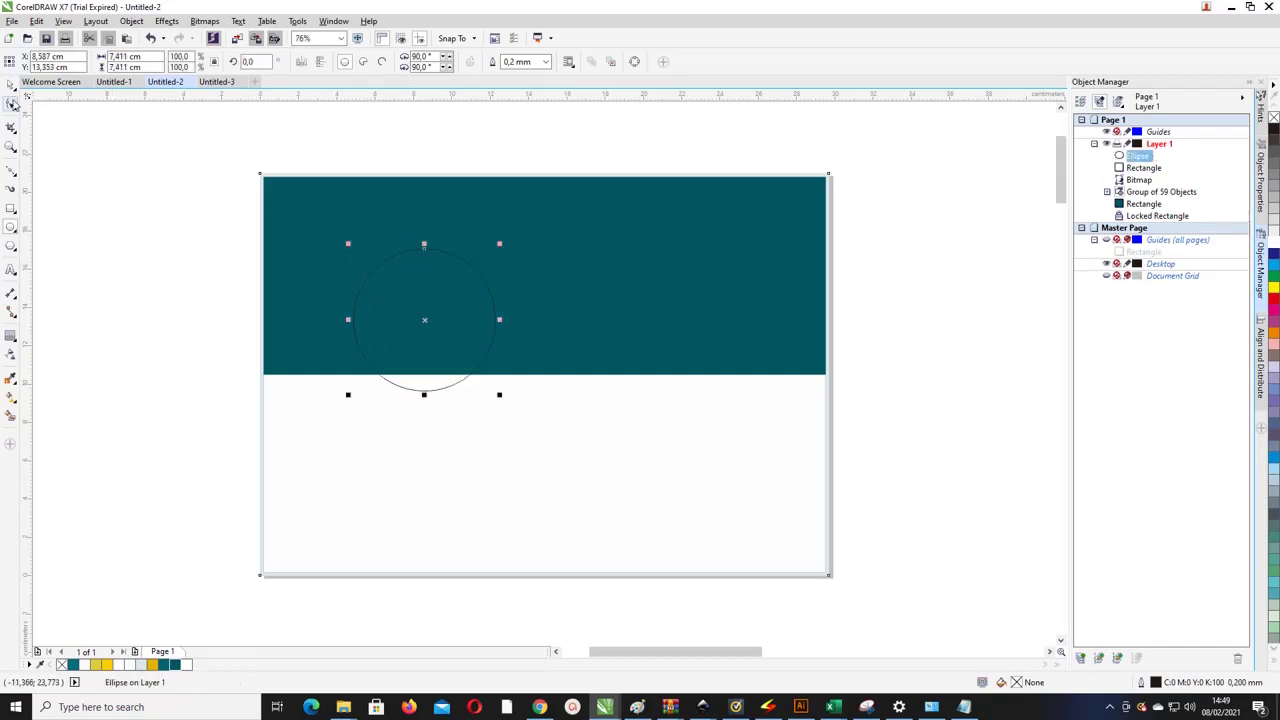
drag(448, 253, 441, 213)
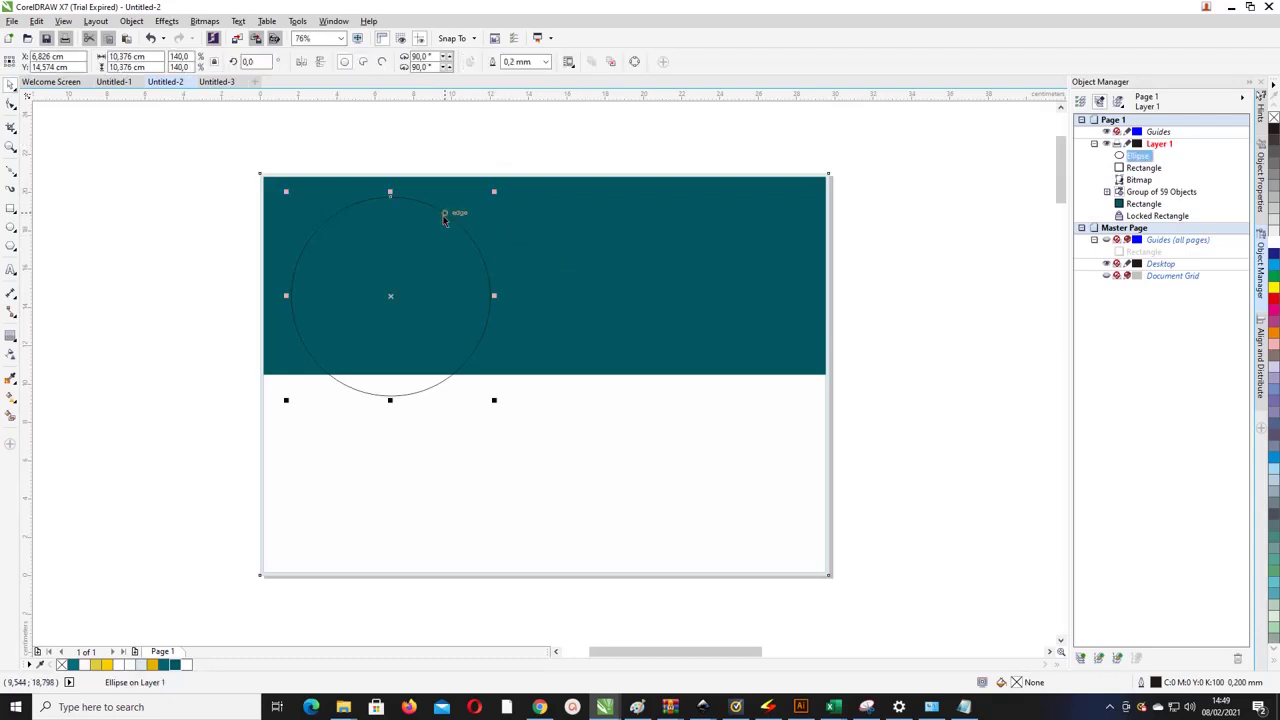
Step: Duplicate the circle over the teal area with a 0.5 cm offset
key(ctrl+d)
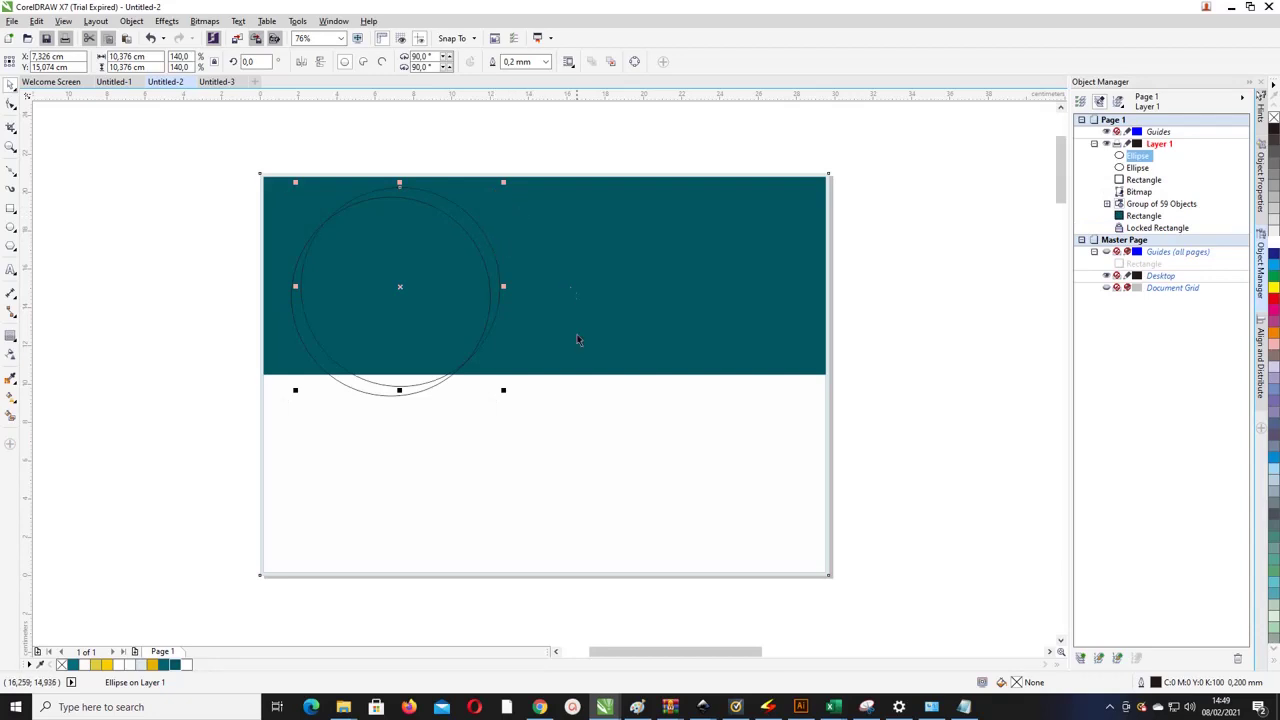
click(438, 411)
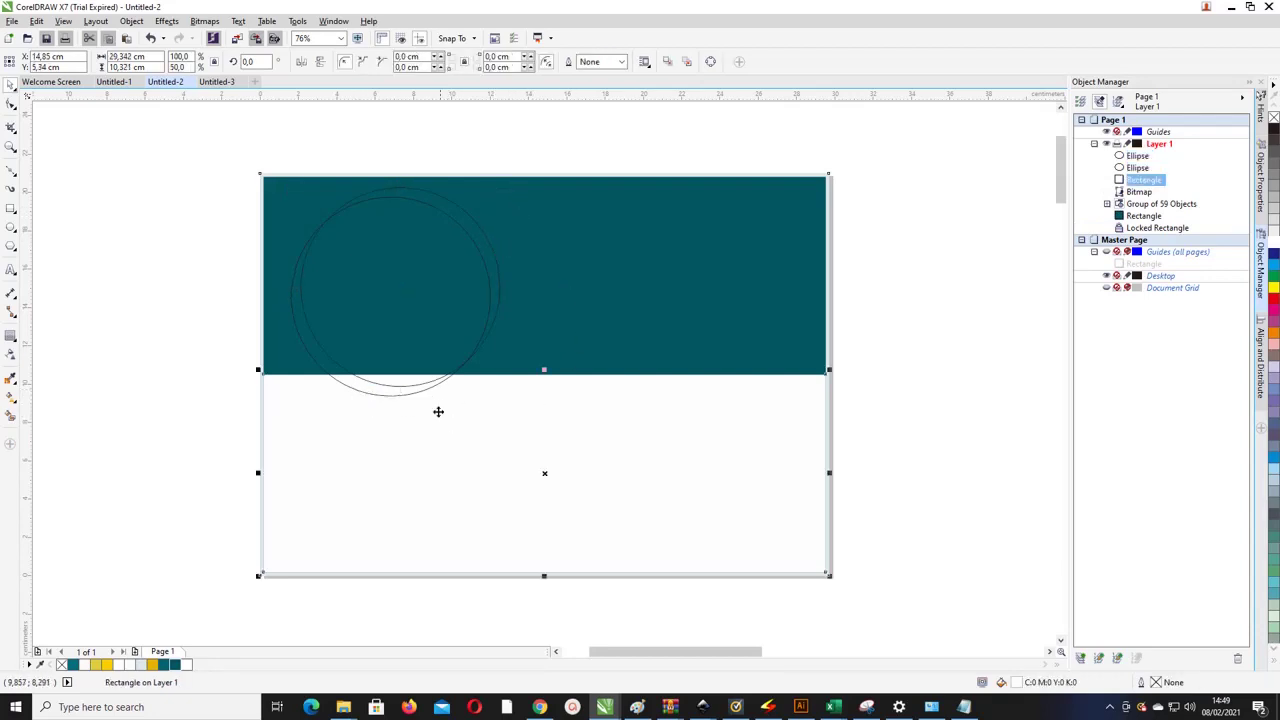
click(408, 396)
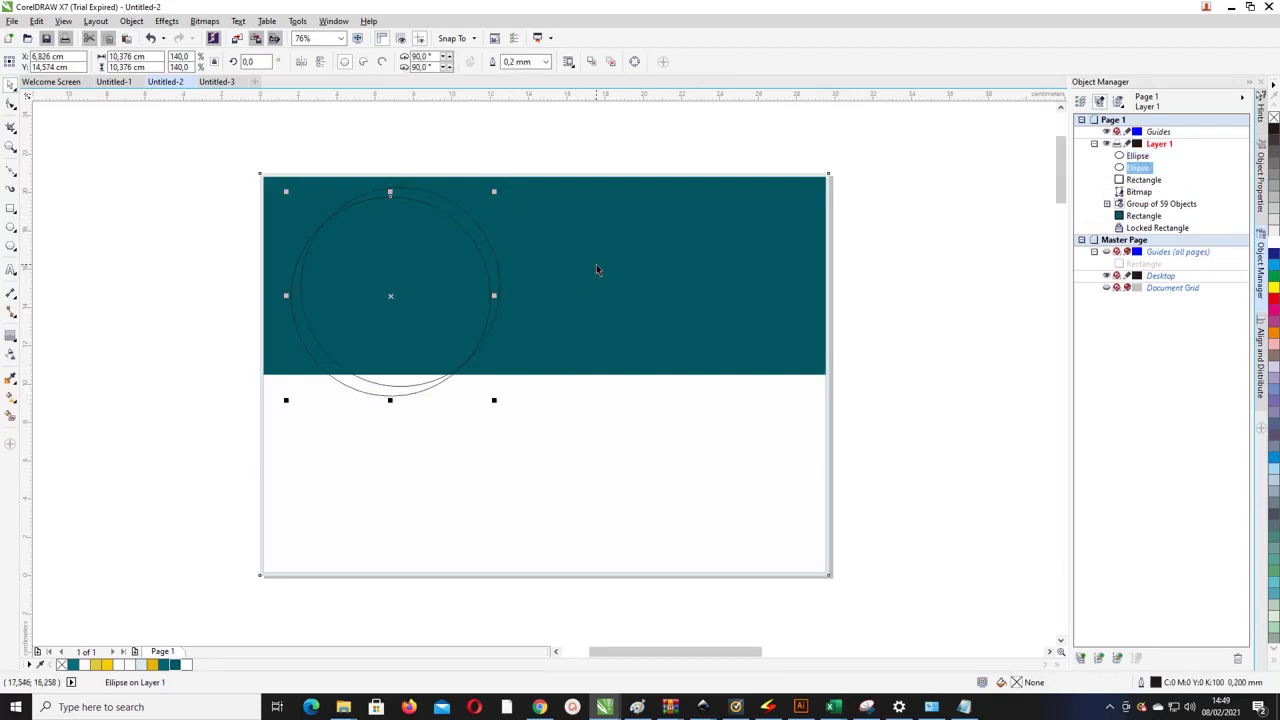
shift+click(574, 246)
drag(574, 246, 605, 270)
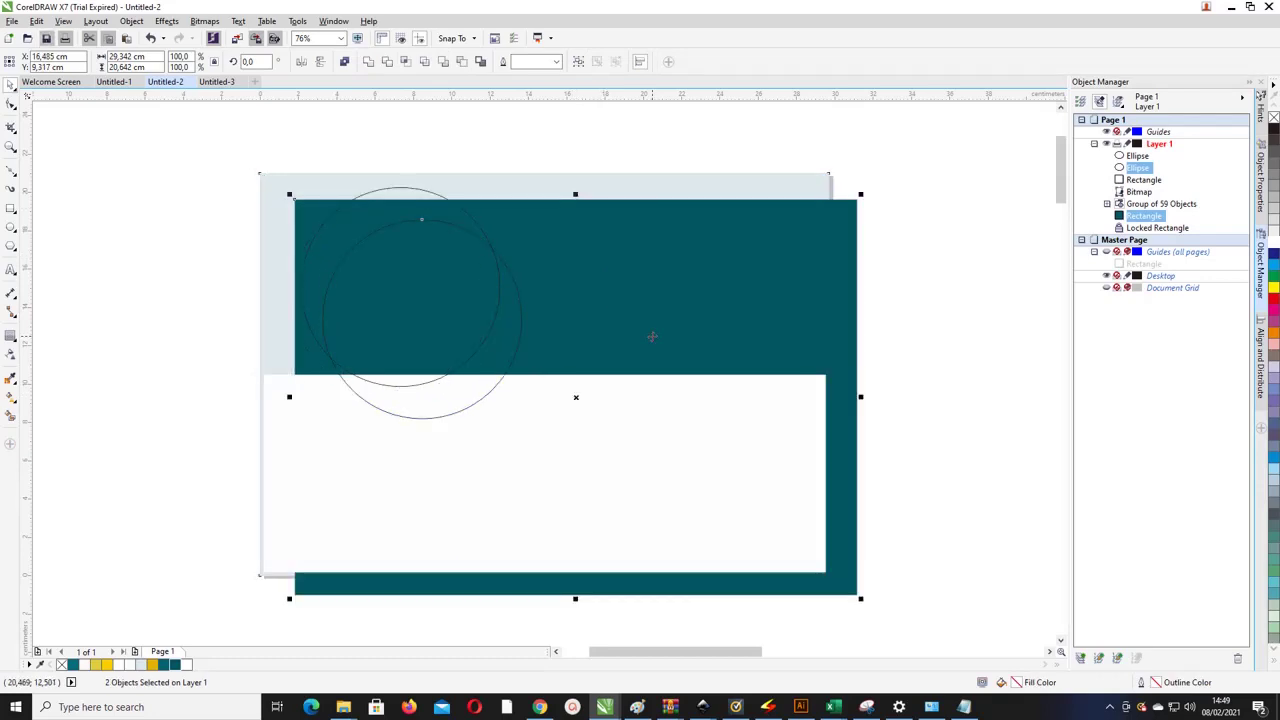
key(ctrl+z)
click(835, 311)
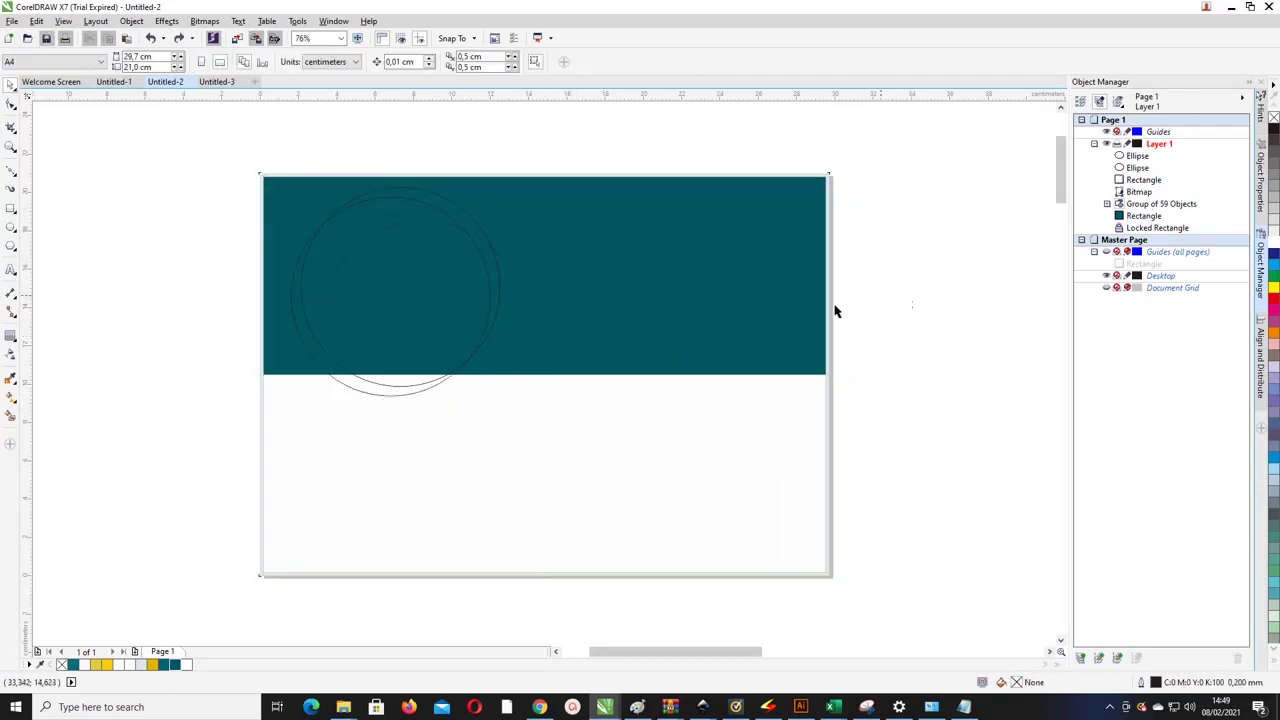
Step: Shorten the teal rectangle from its lower edge to 50% height, covering only the upper half of the page
click(600, 326)
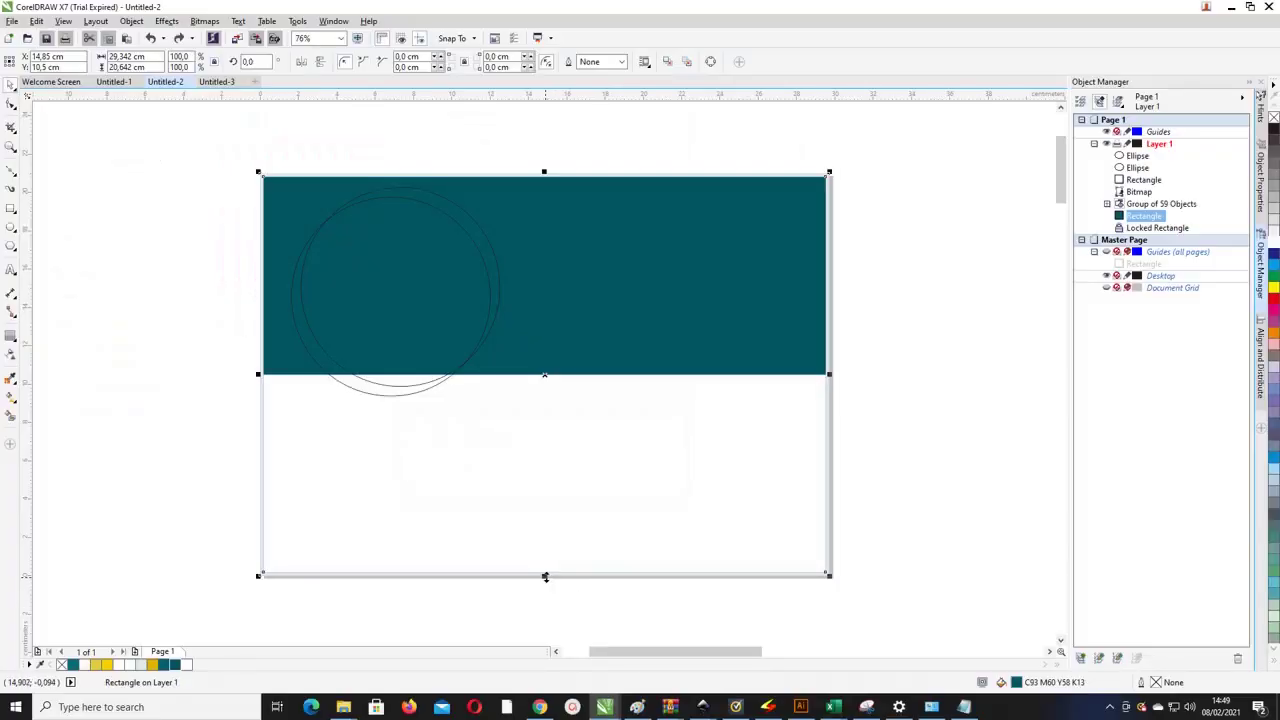
drag(545, 575, 537, 374)
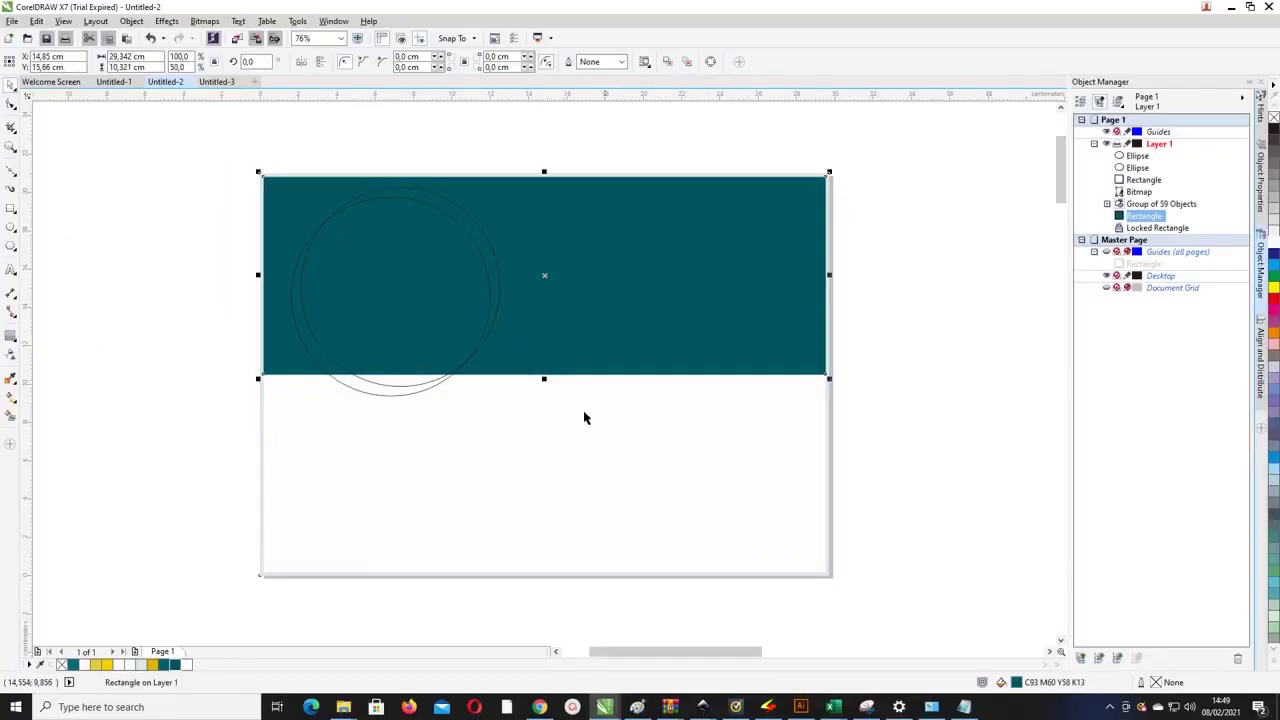
click(860, 351)
Step: Try to weld the original unfilled circle with the teal rectangle
click(389, 399)
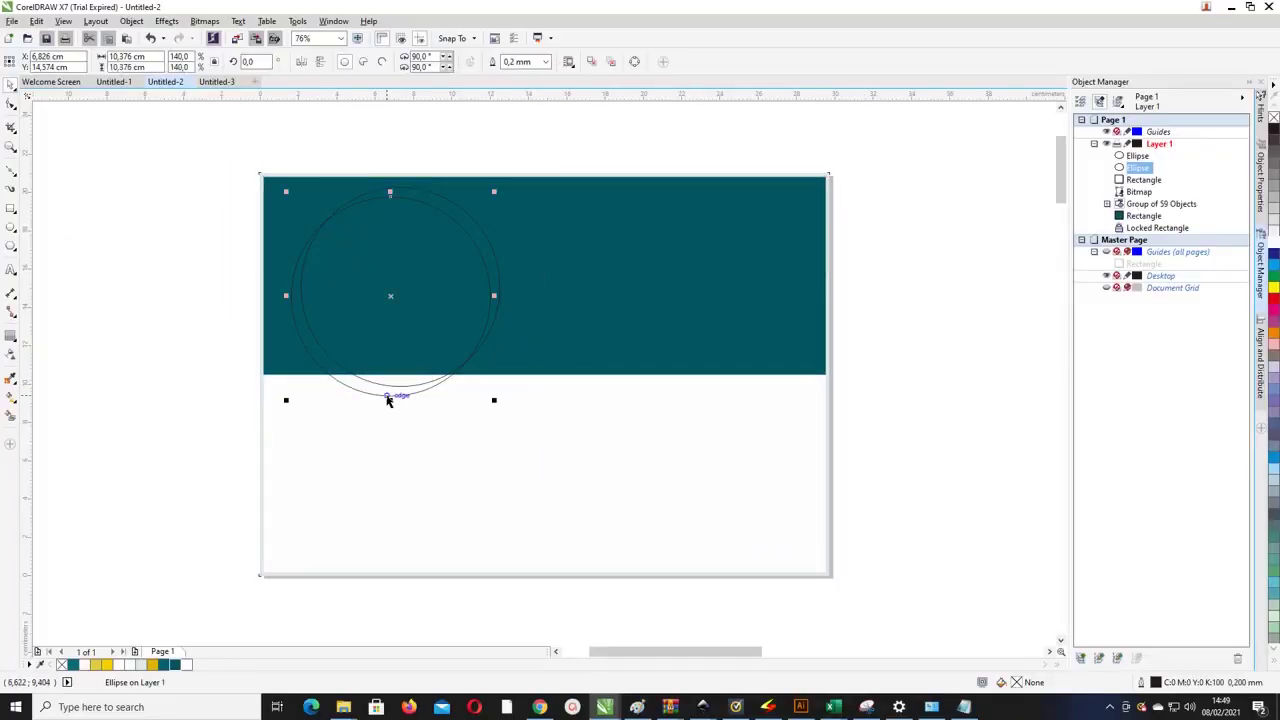
shift+click(607, 339)
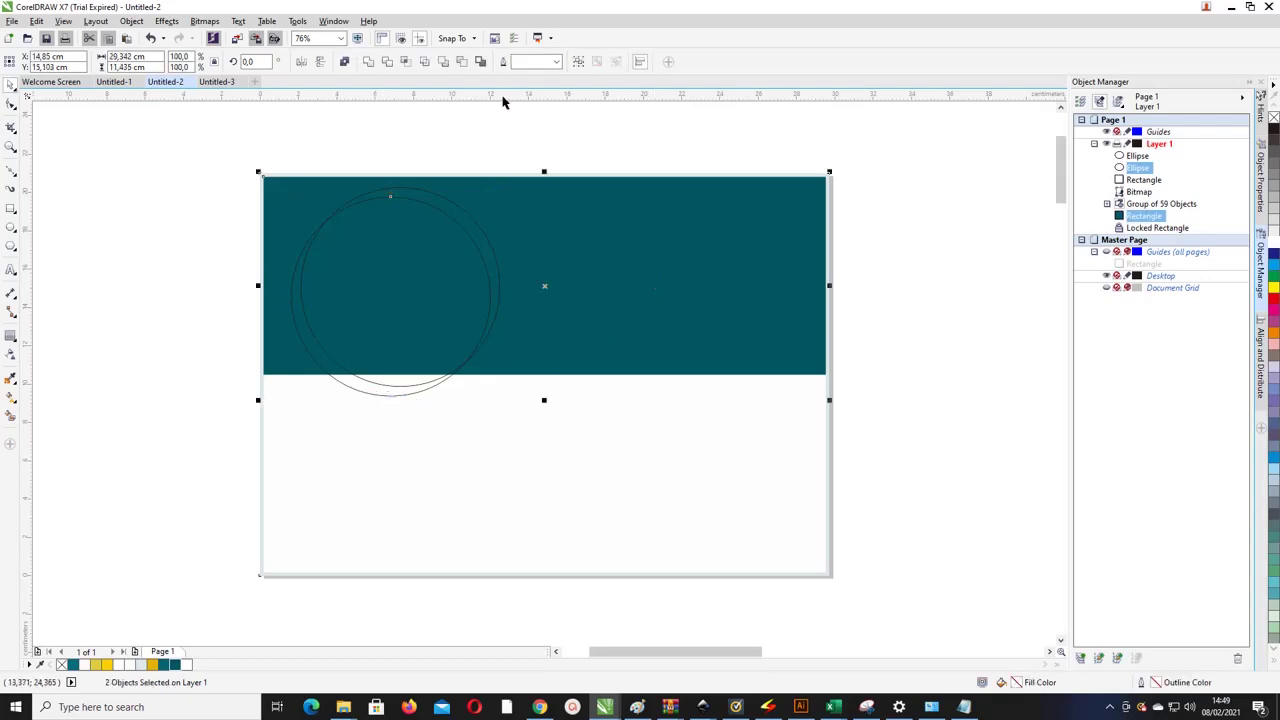
click(368, 62)
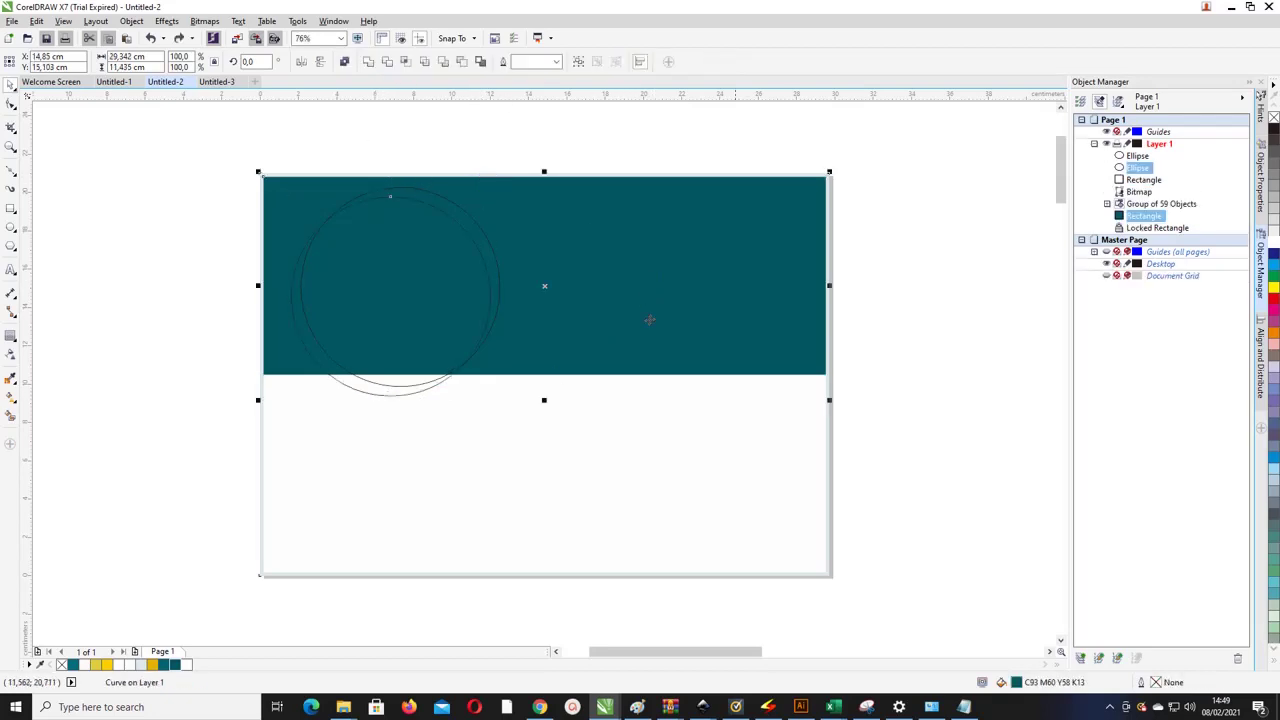
key(ctrl+z)
Step: Bring the original circle and the teal rectangle to the front of the layer
click(530, 362)
click(338, 388)
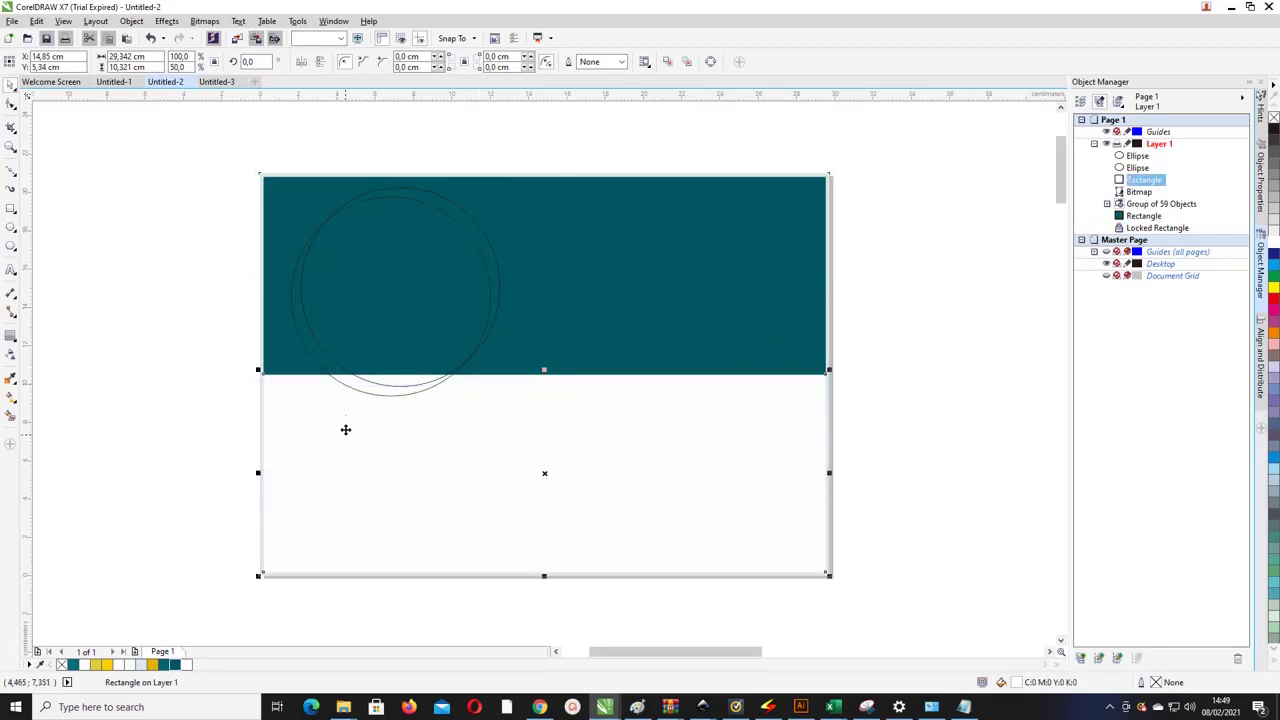
click(341, 388)
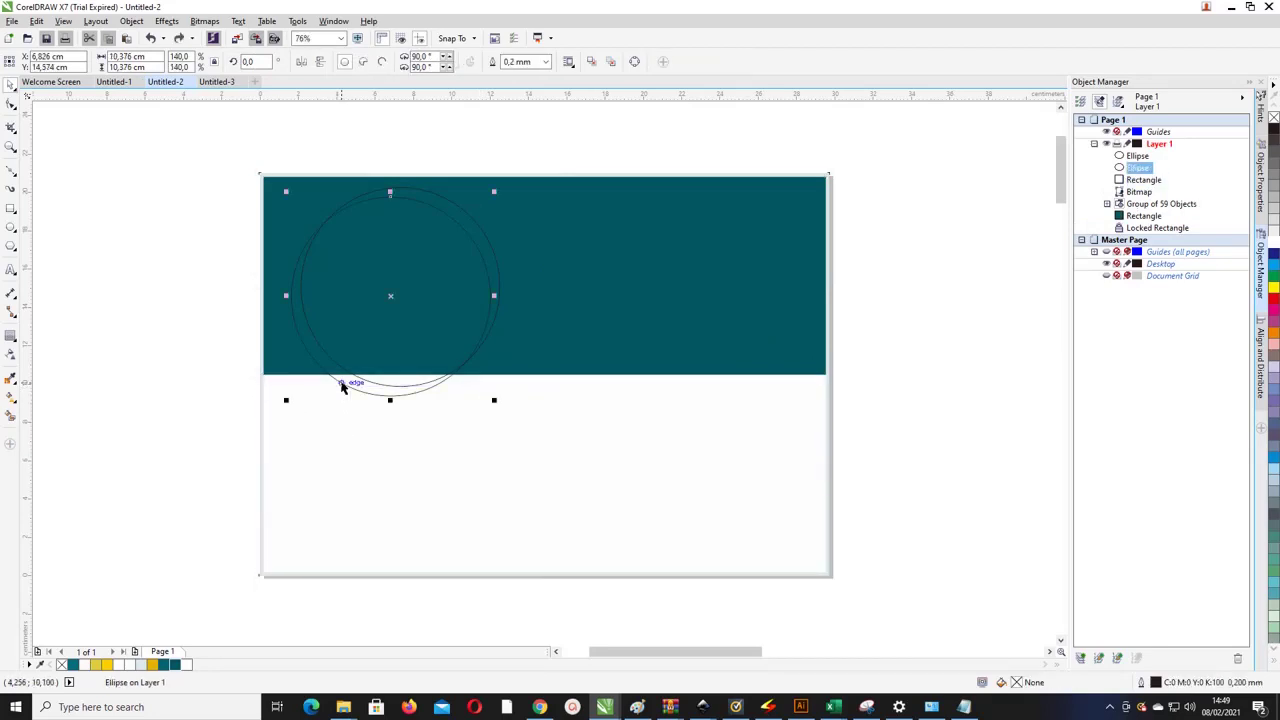
shift+click(685, 273)
key(shift+Page_Up)
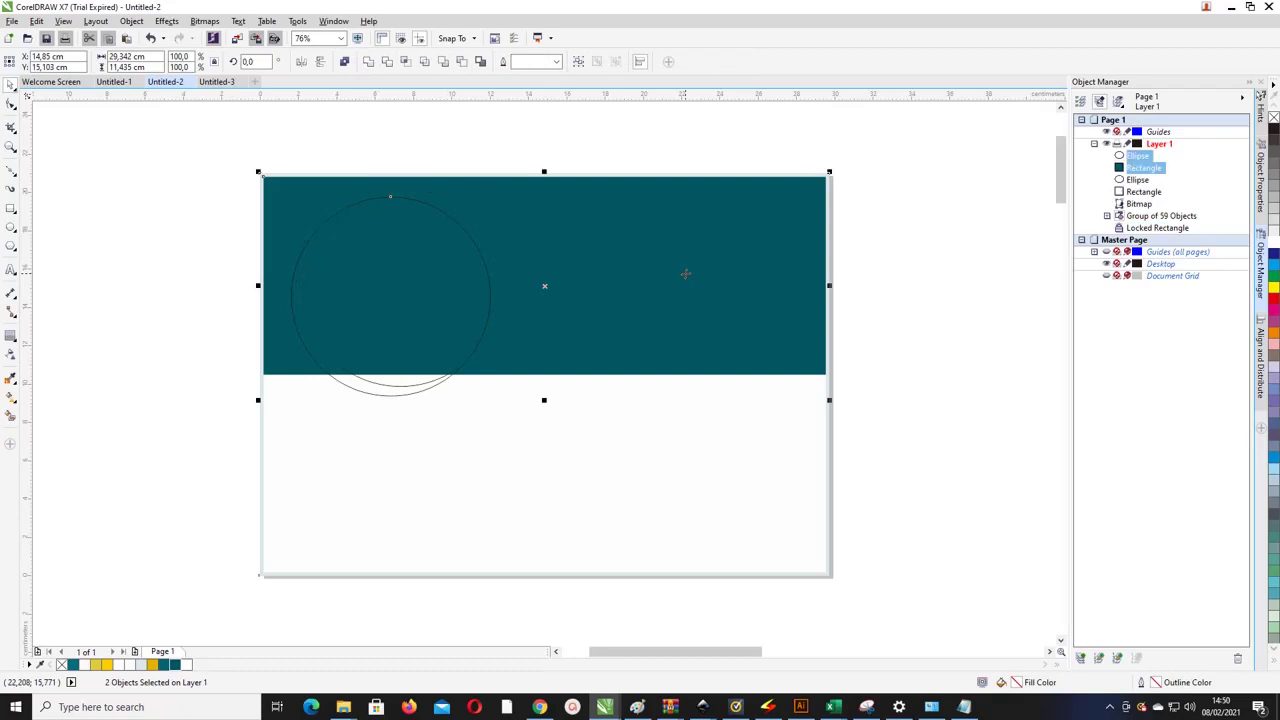
click(477, 157)
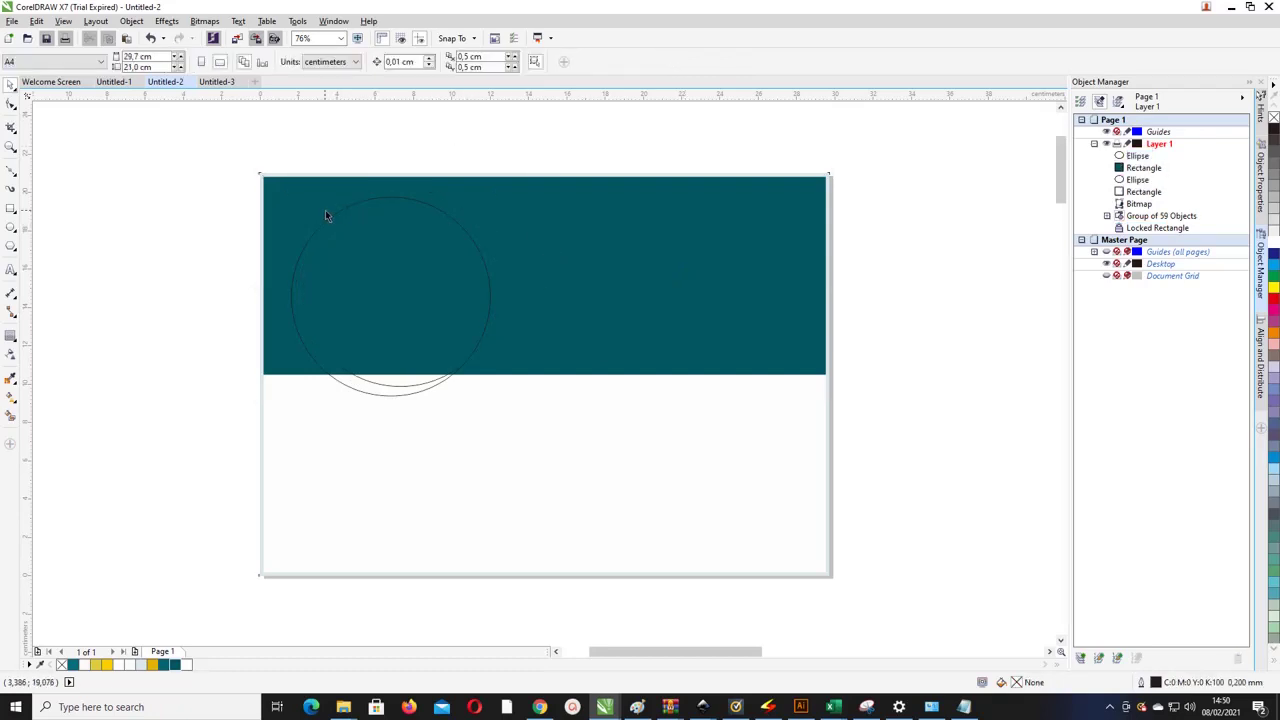
Step: Fill the front circle with the document's dark teal and weld it with the teal rectangle into one shape
click(325, 221)
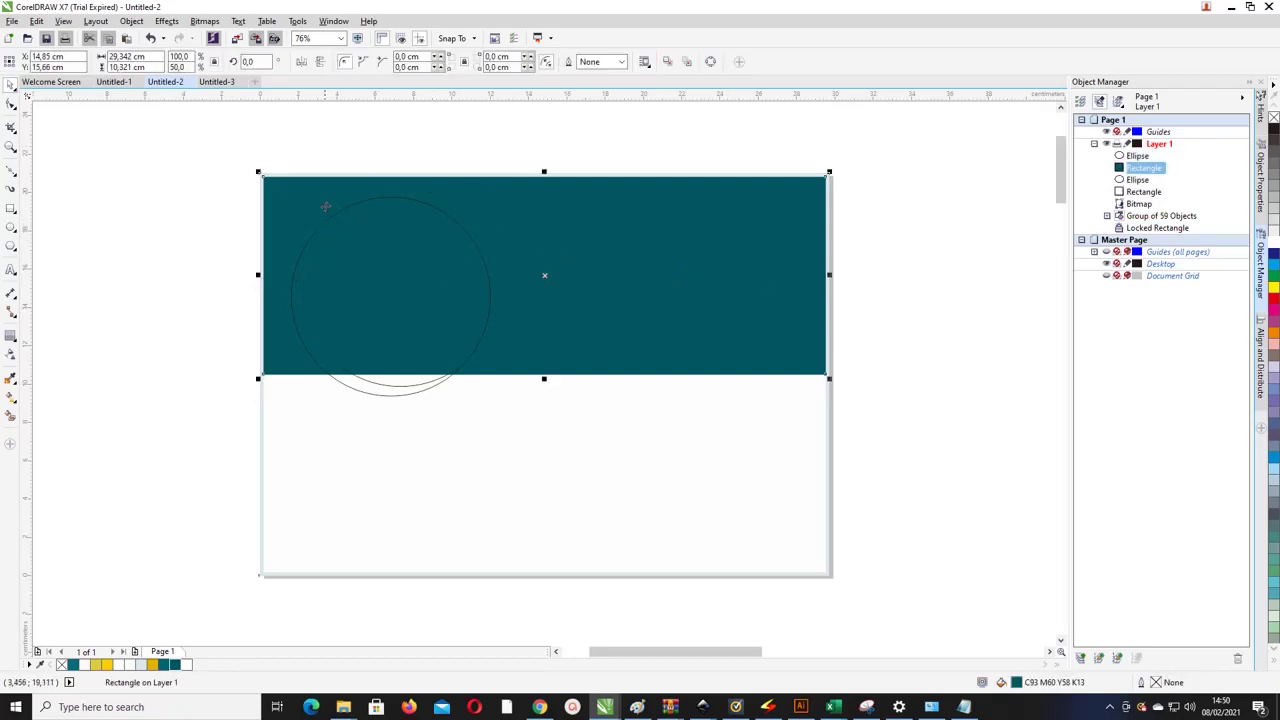
click(331, 218)
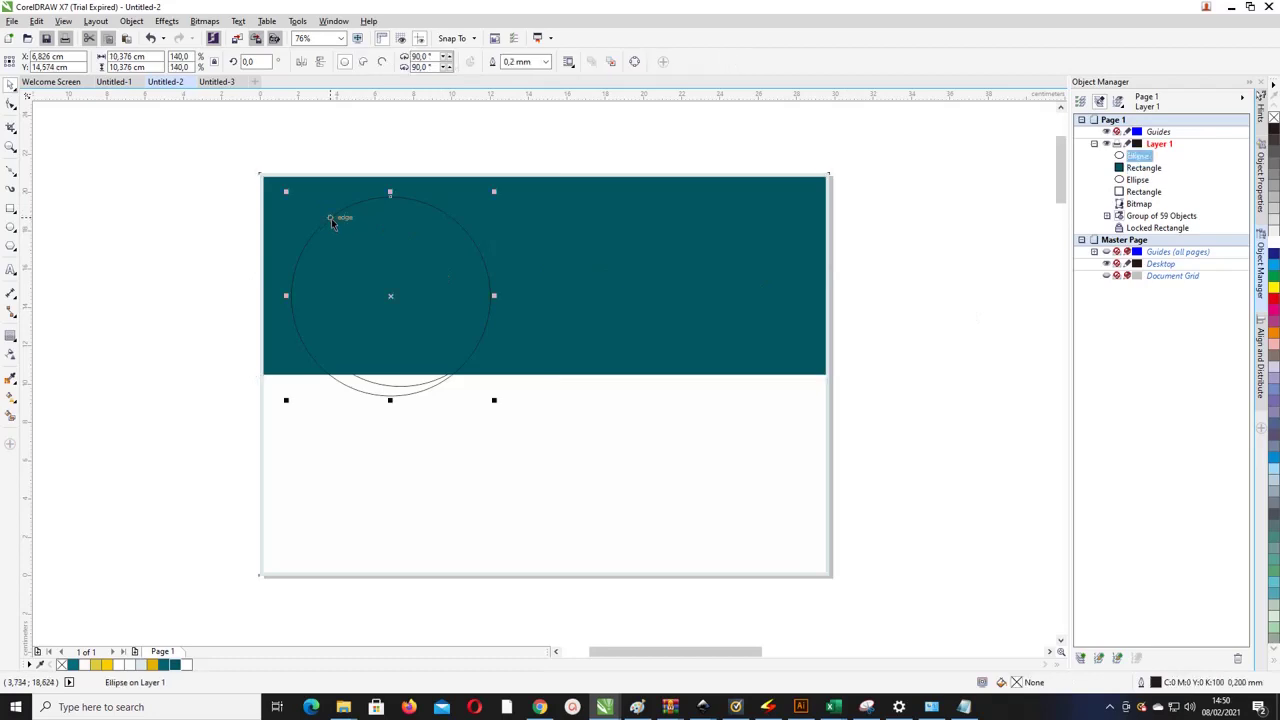
click(174, 665)
shift+click(600, 312)
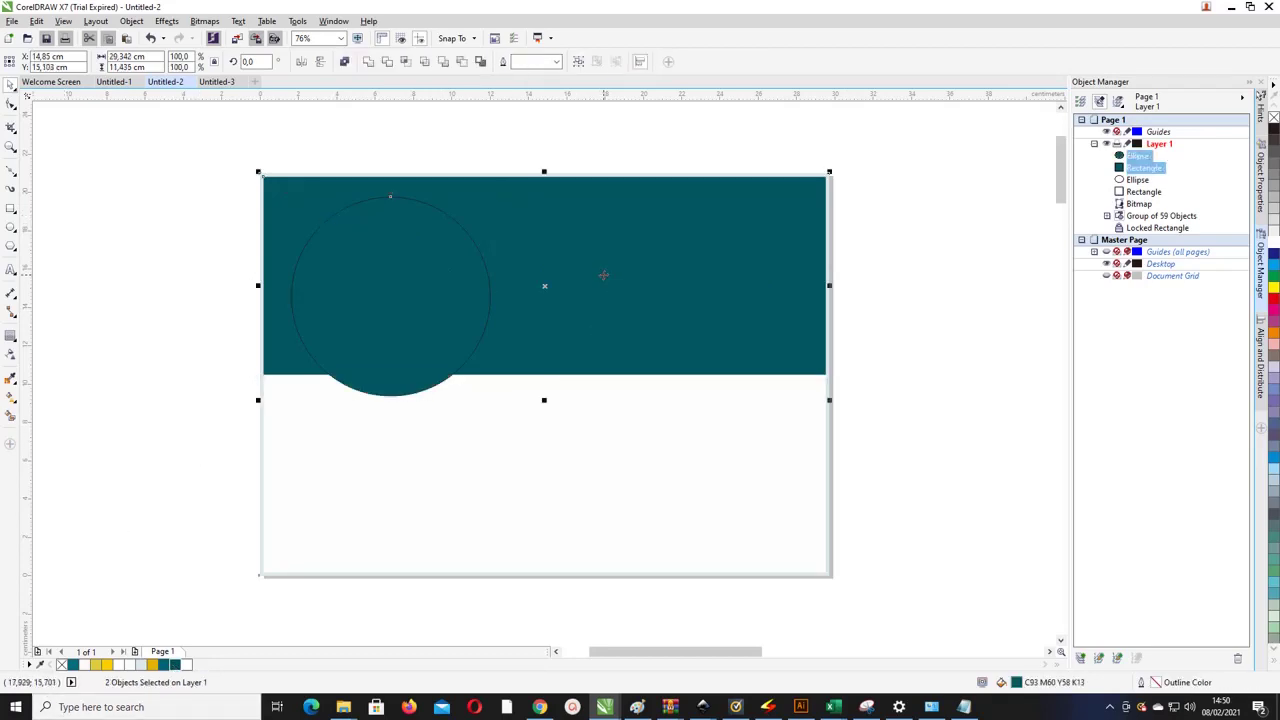
click(368, 62)
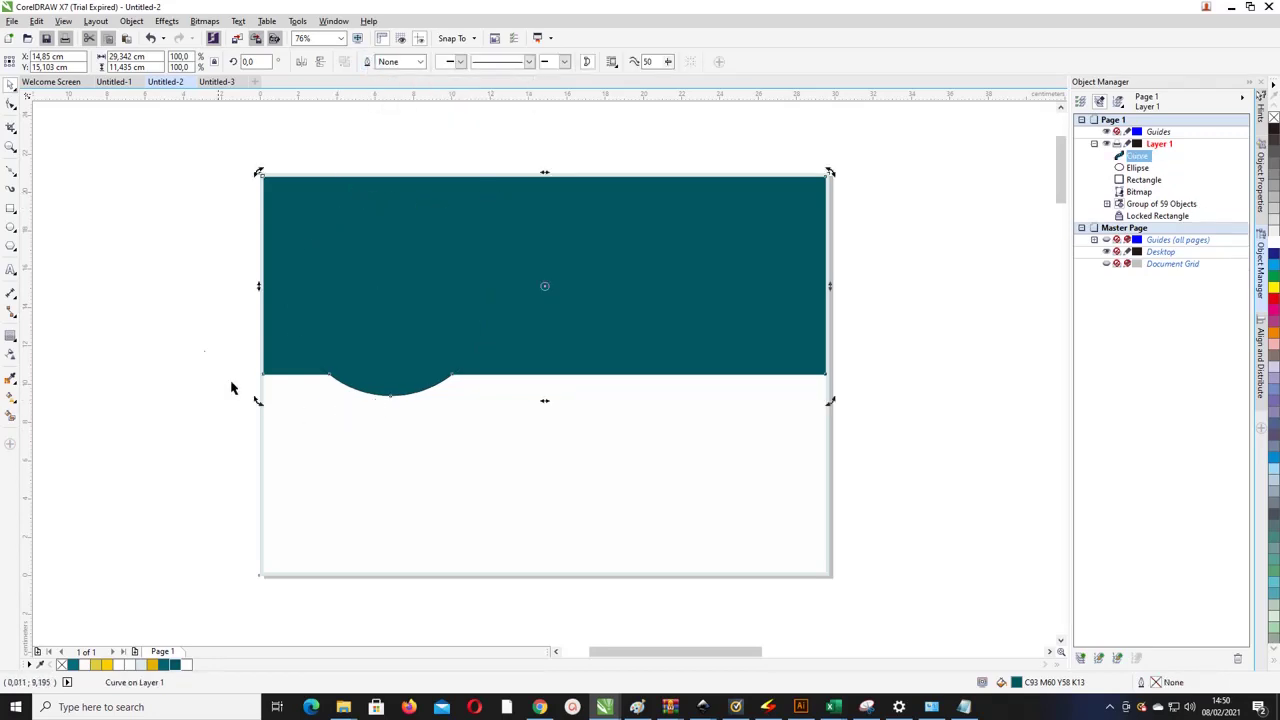
click(265, 421)
Step: Send the welded teal shape behind the duplicate circle and move that circle off the page's right side
click(530, 271)
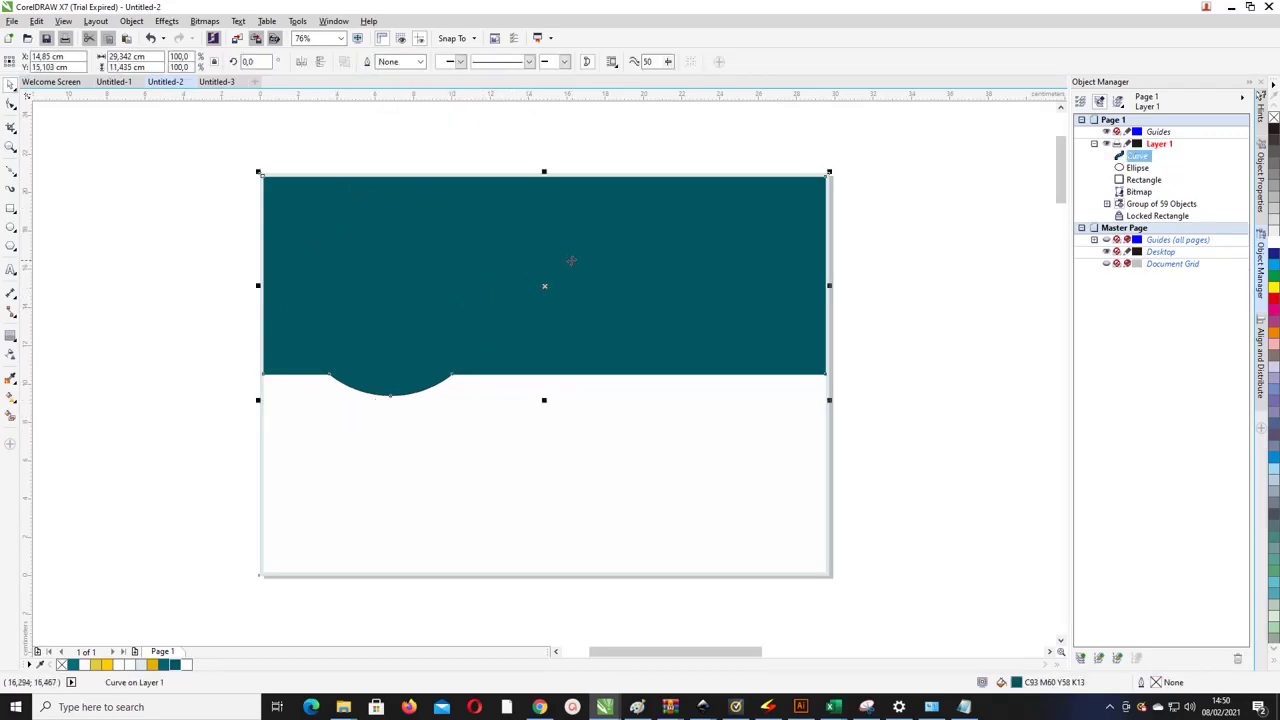
key(ctrl+Page_Down)
click(438, 188)
drag(438, 188, 957, 144)
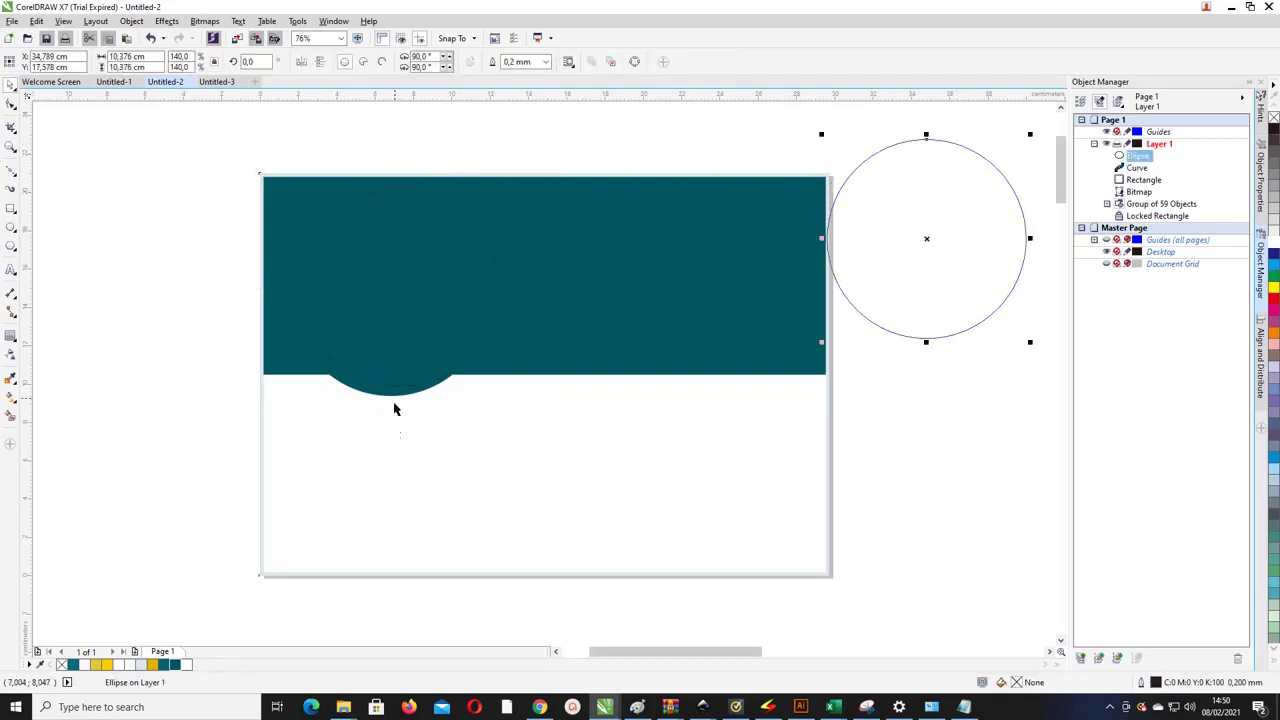
Step: Add nodes on the arc and straight edge around the bulge's right corner, and delete the corner node
scroll(395, 395, up, 2)
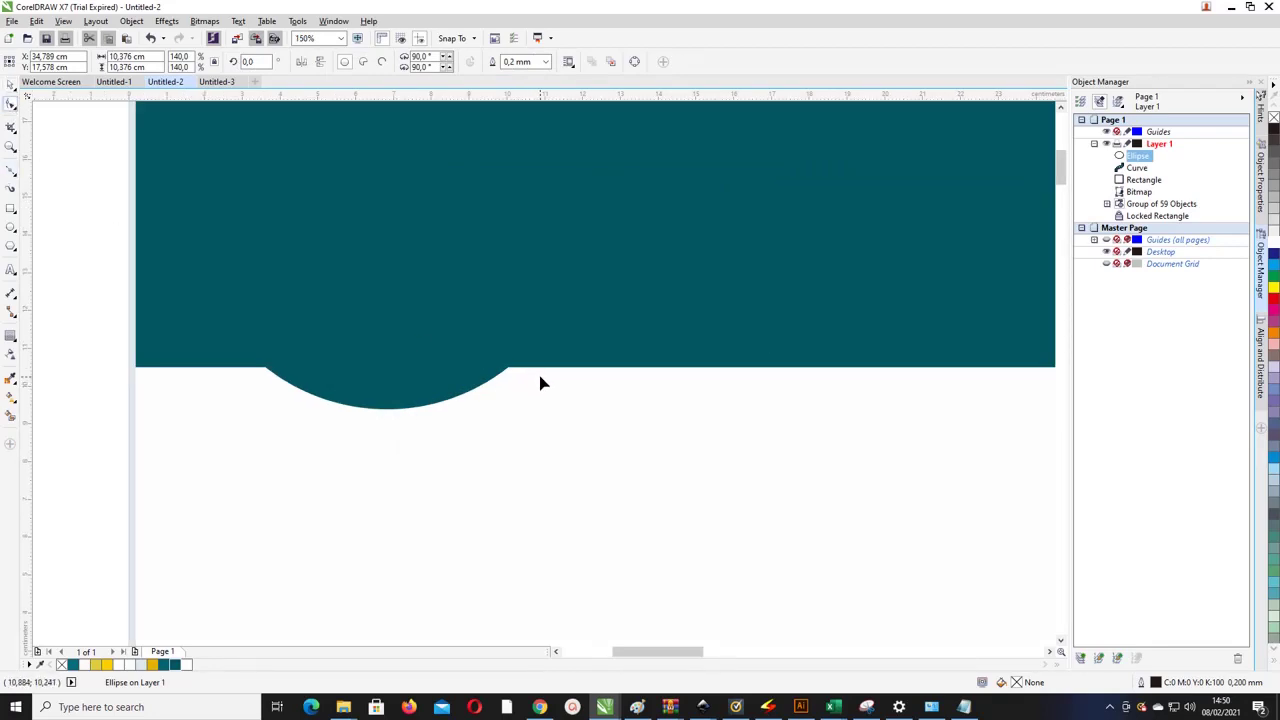
scroll(507, 370, up, 2)
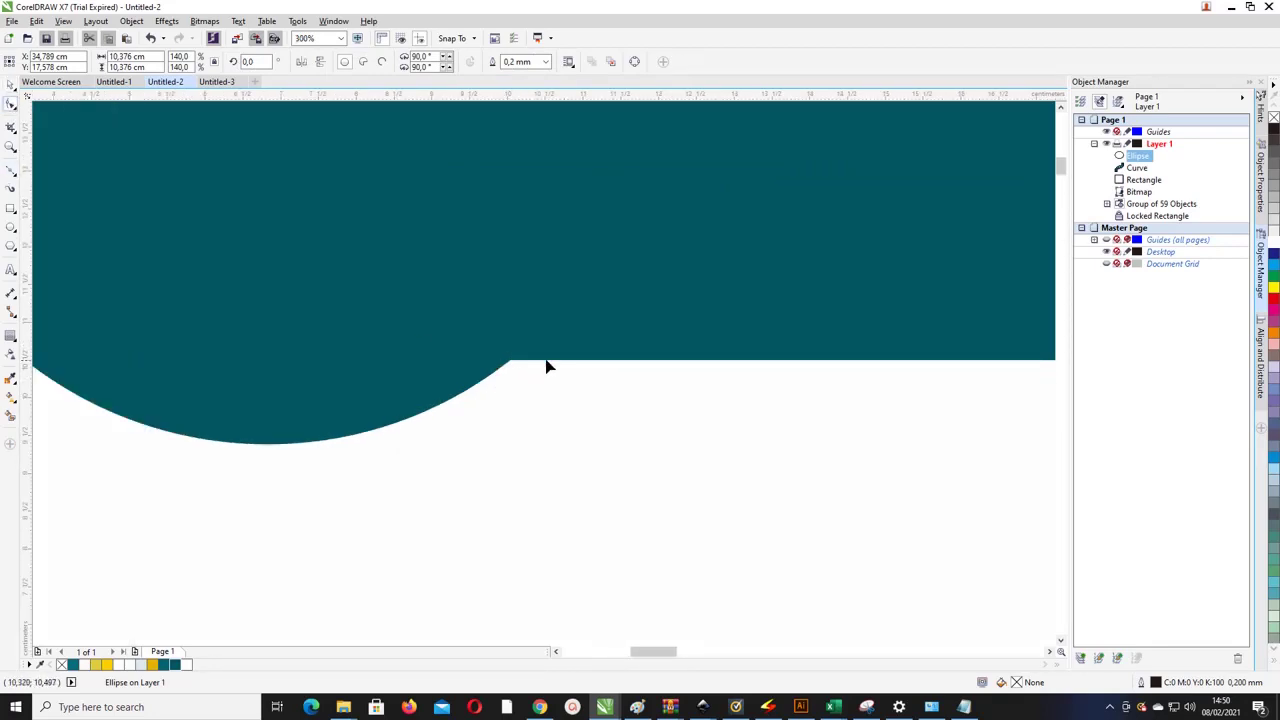
scroll(507, 376, up, 2)
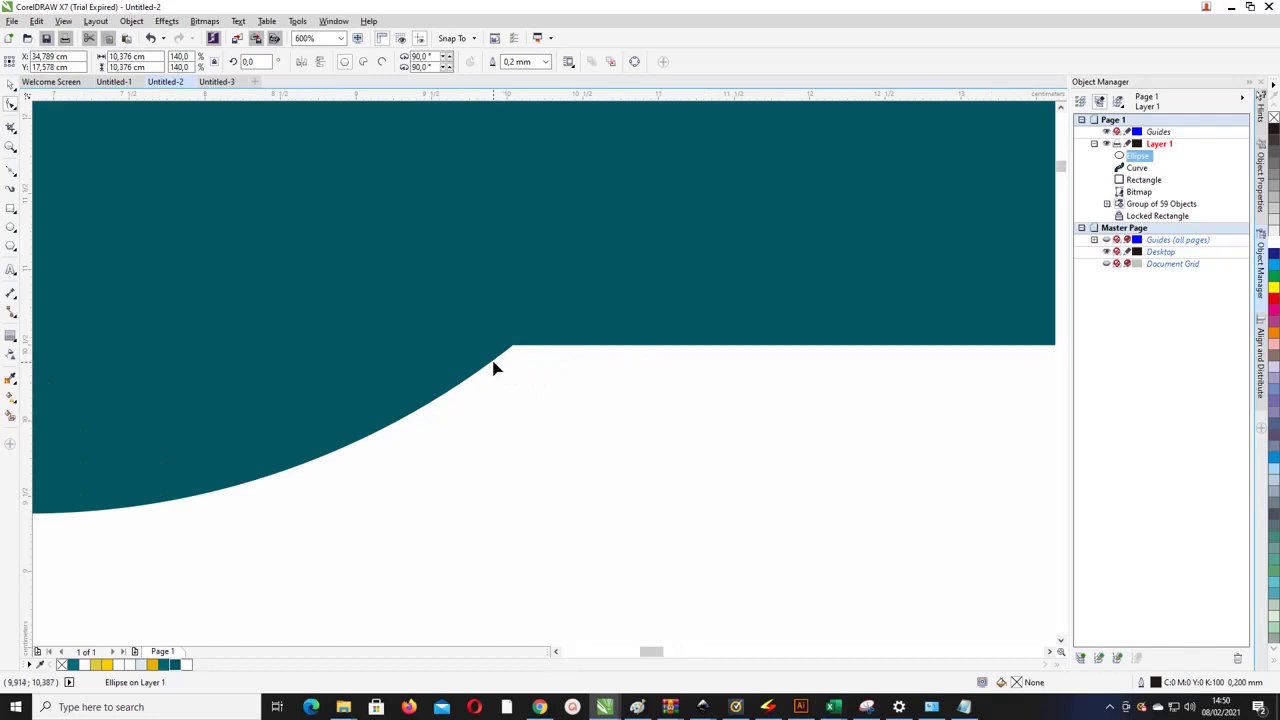
double_click(488, 371)
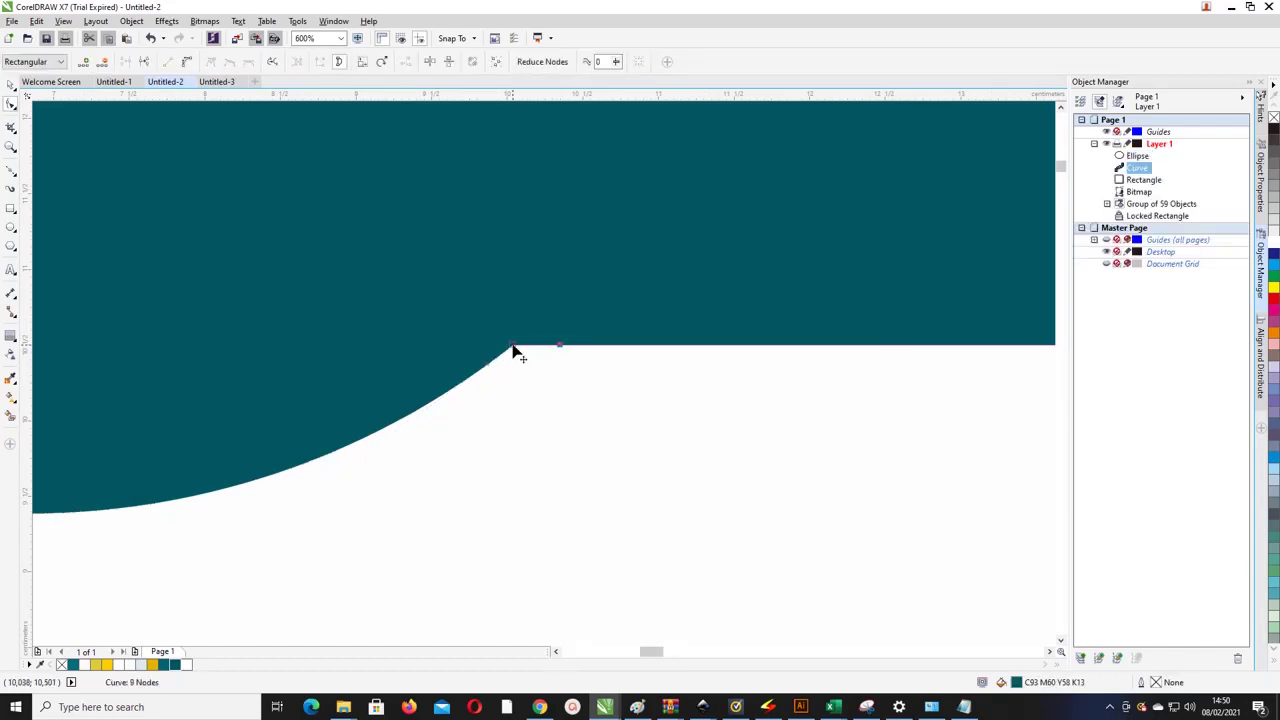
double_click(513, 347)
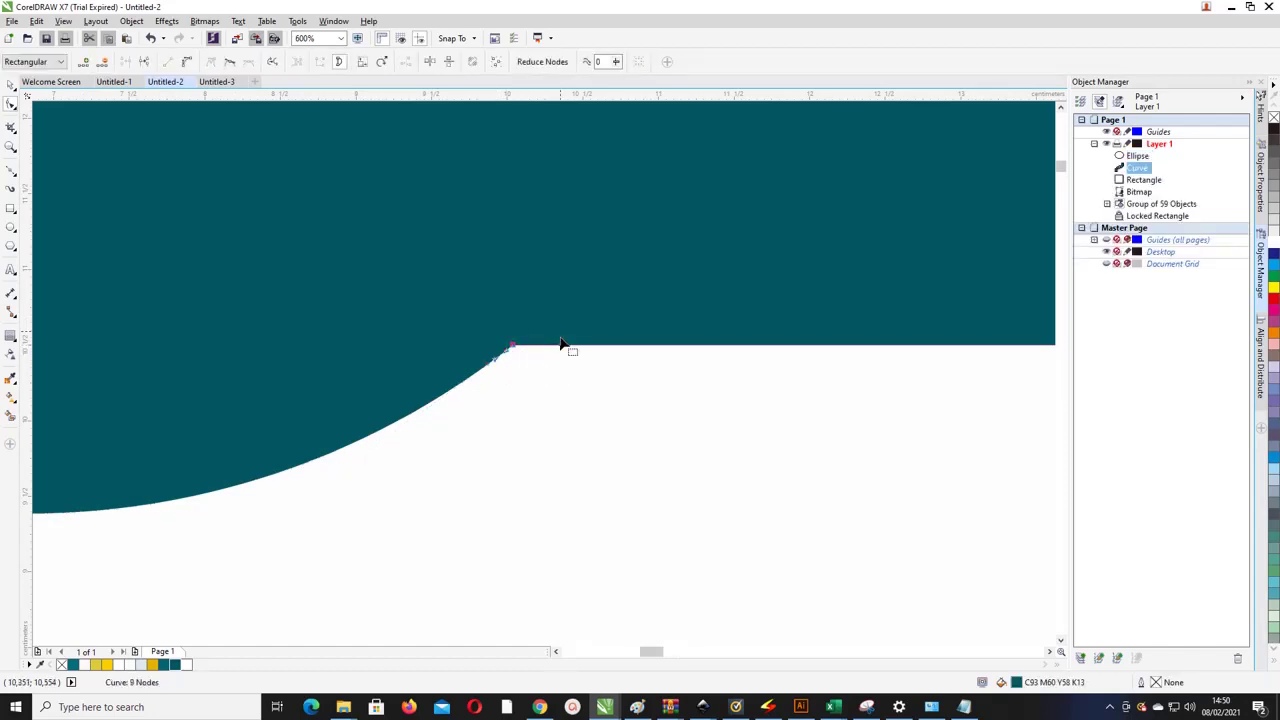
click(104, 62)
Step: Adjust the curve handles between the new nodes to round the junction on the bulge's right side
click(490, 365)
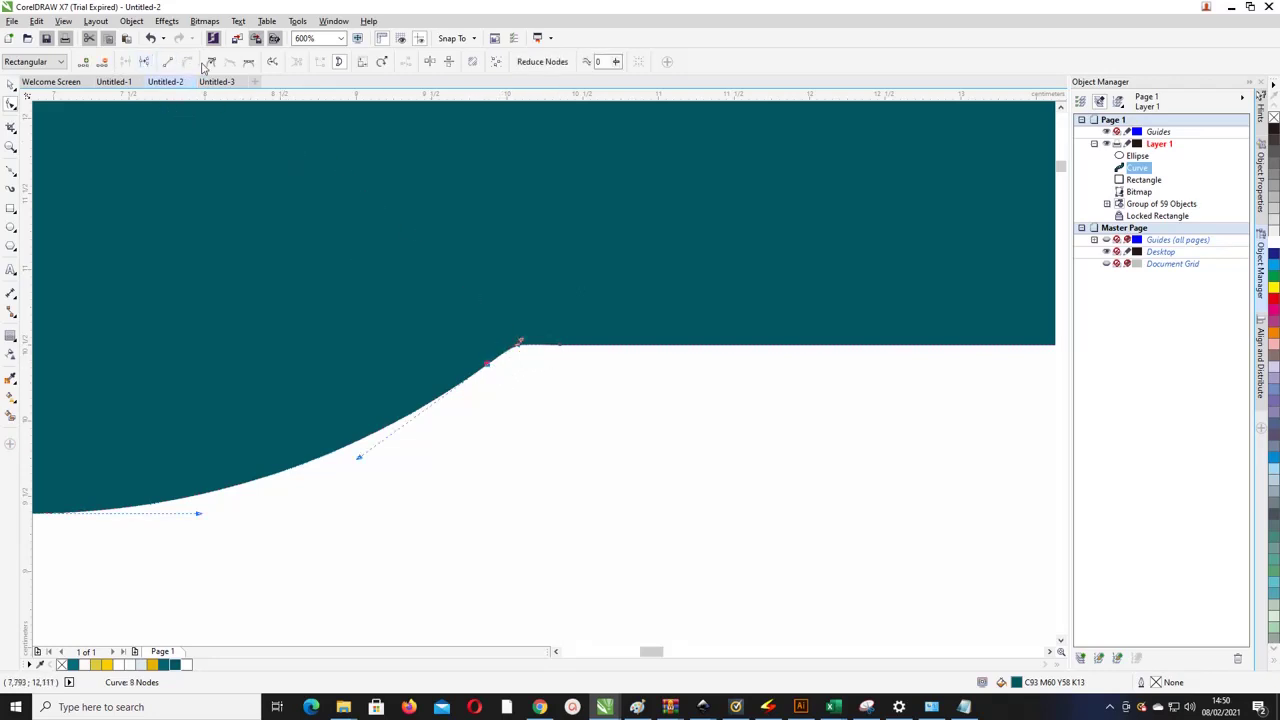
scroll(535, 387, up, 2)
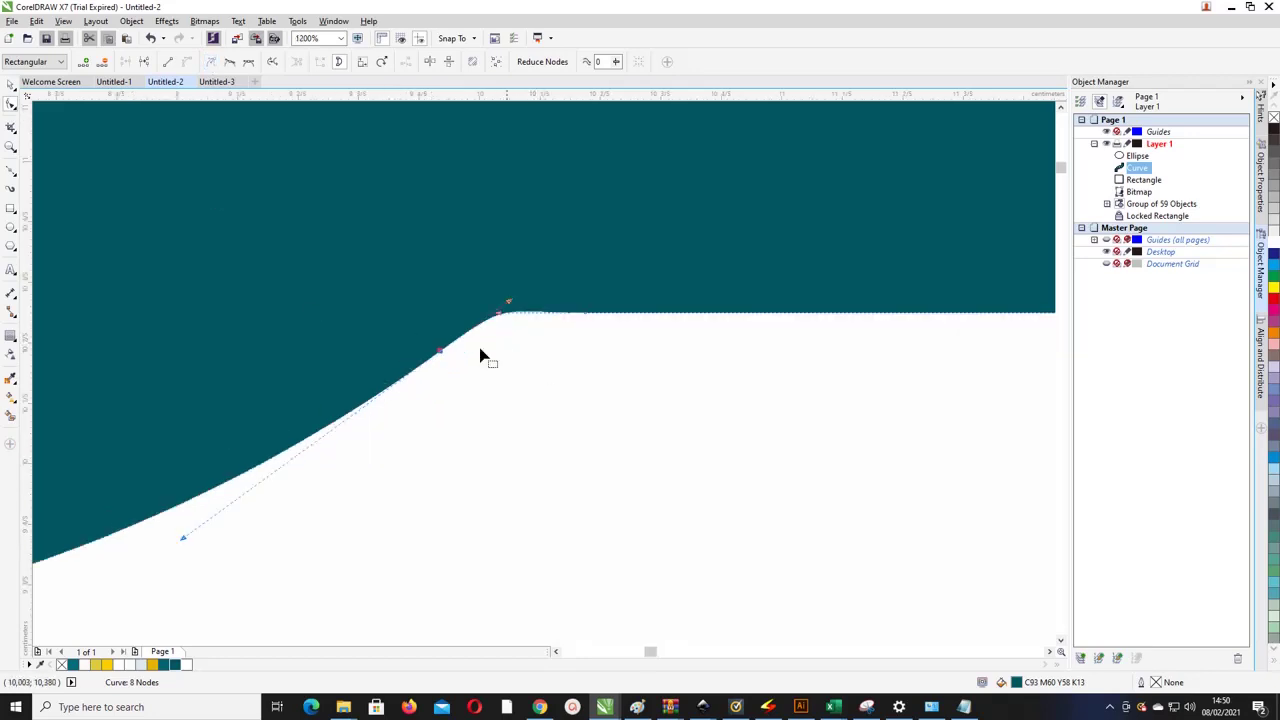
drag(500, 317, 587, 318)
mouse_move(509, 303)
mouse_down()
mouse_move(443, 357)
mouse_move(502, 302)
mouse_up()
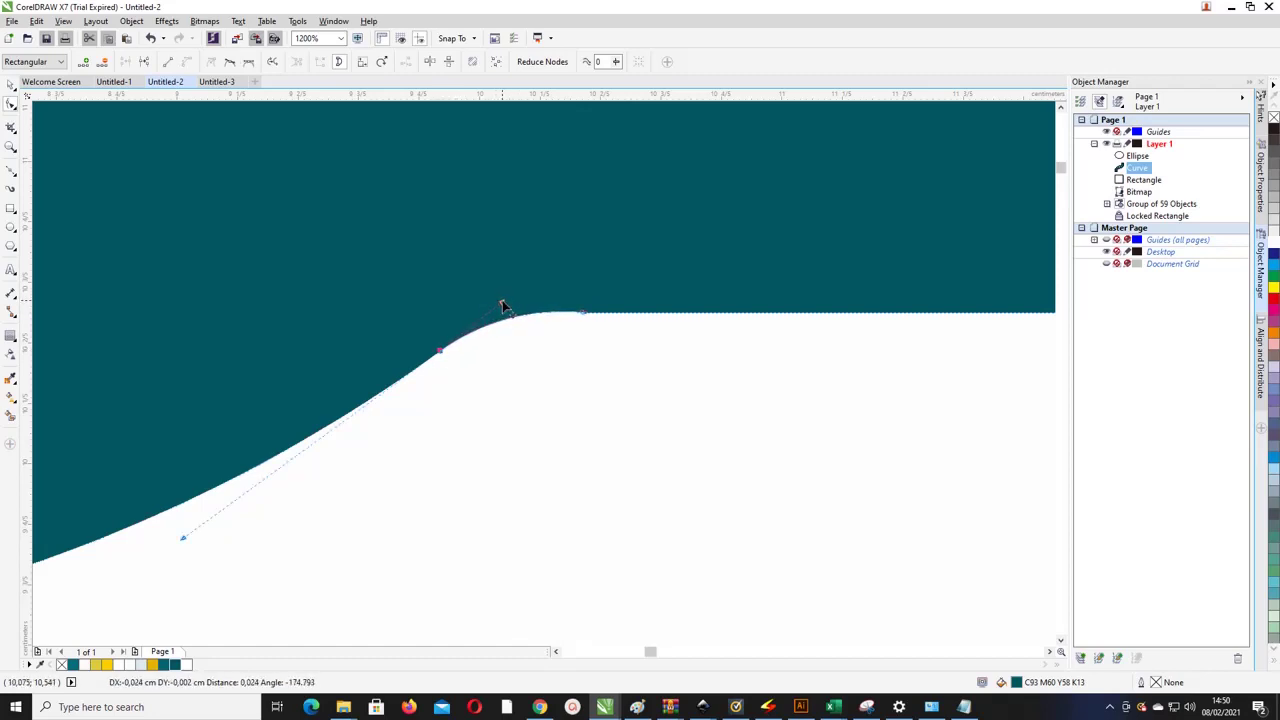
click(11, 85)
click(714, 346)
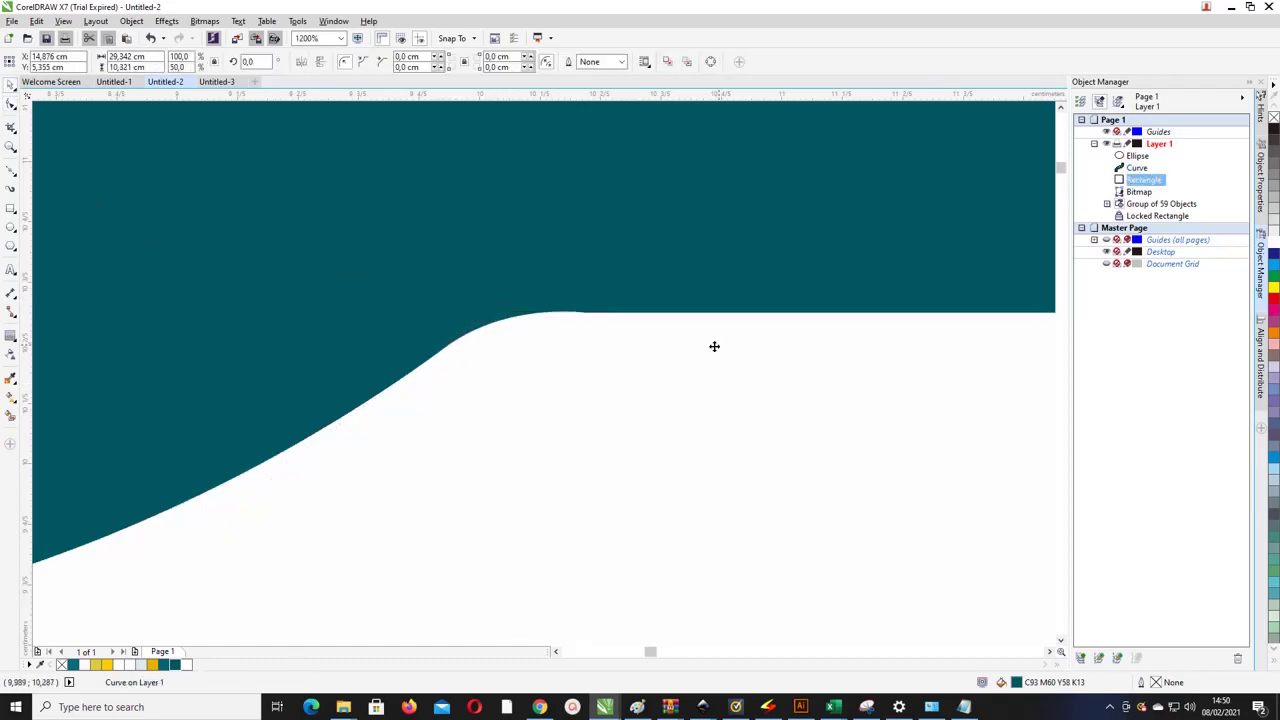
Step: Add nodes to the teal shape on the straight edge and the arc around the bulge's left corner
scroll(723, 343, down, 3)
scroll(414, 349, up, 2)
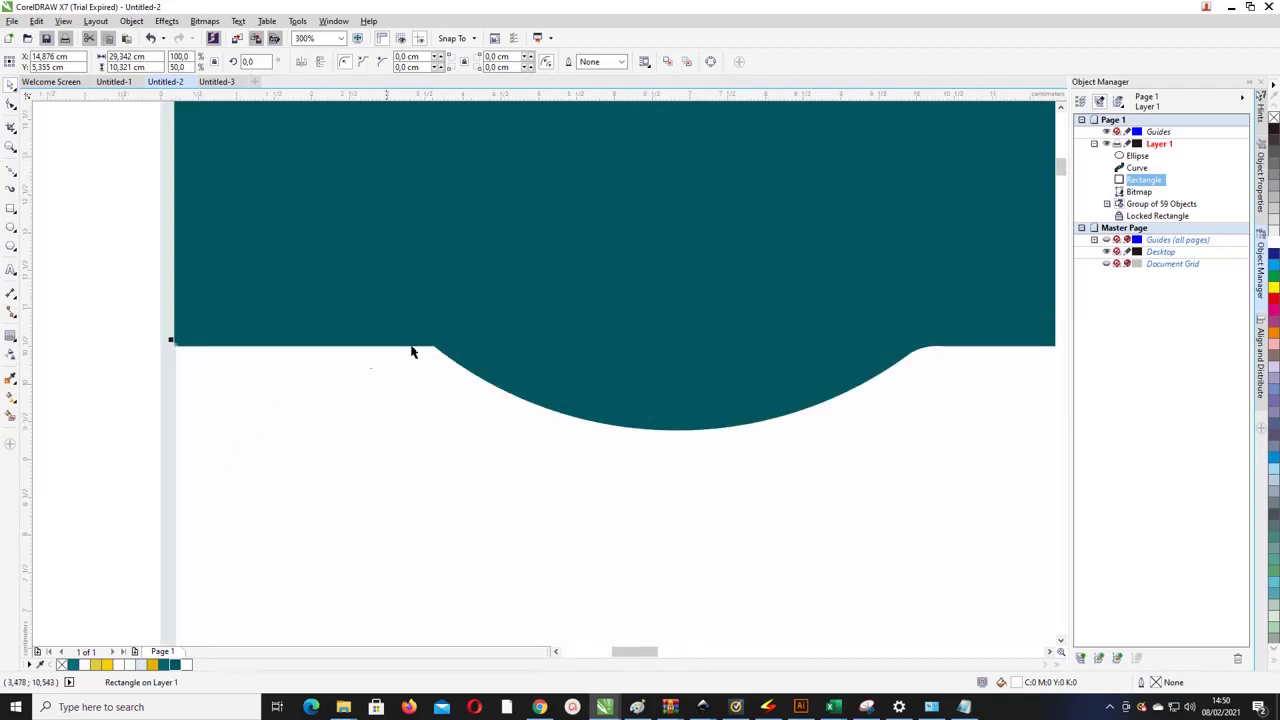
drag(28, 95, 291, 337)
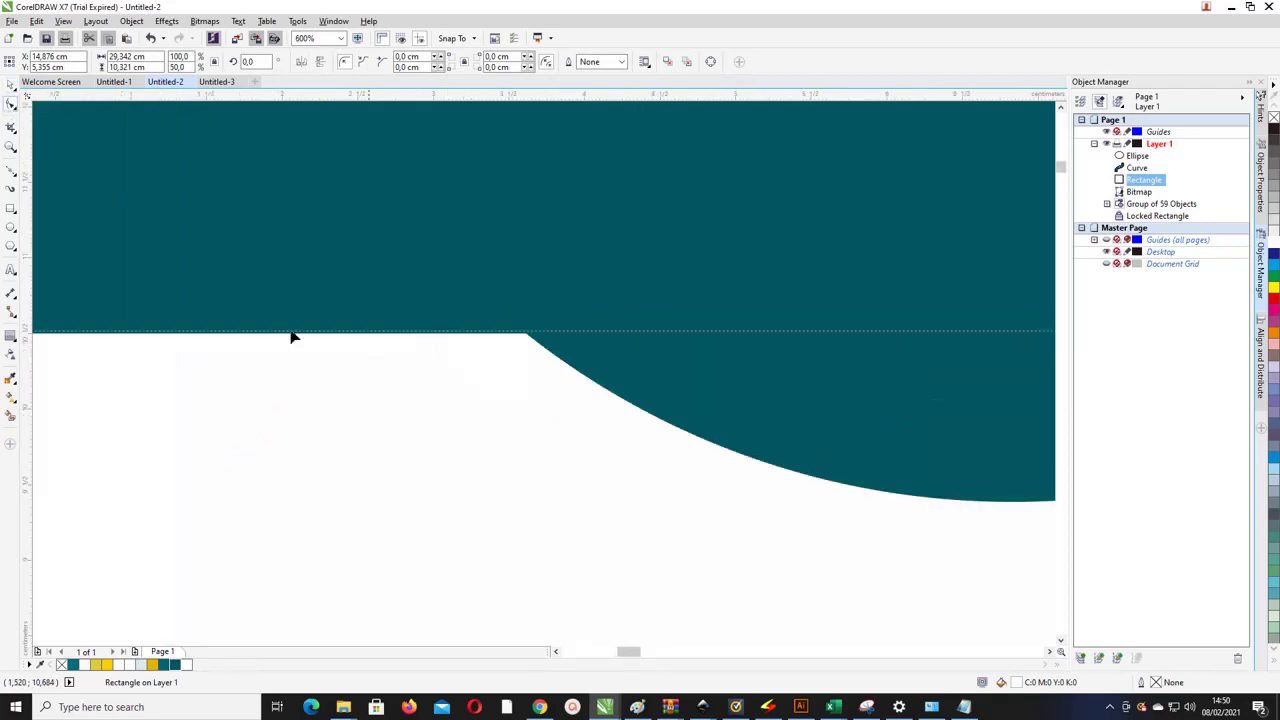
double_click(458, 343)
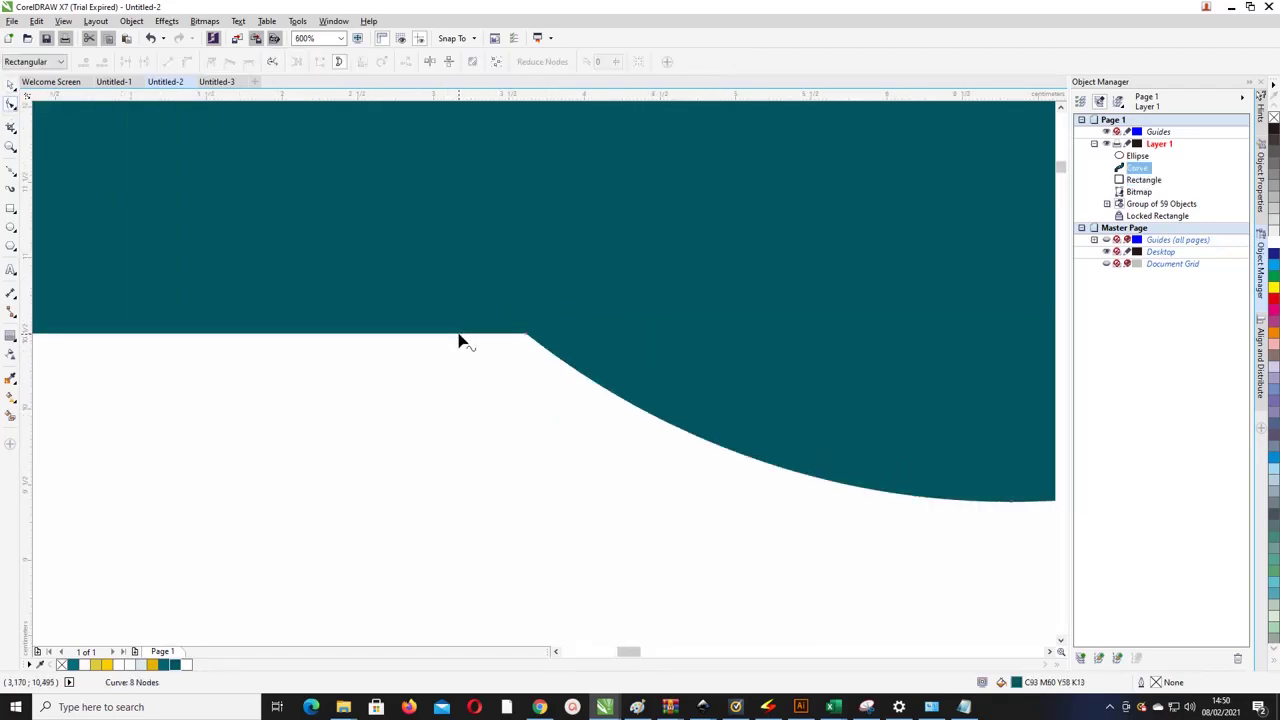
double_click(463, 334)
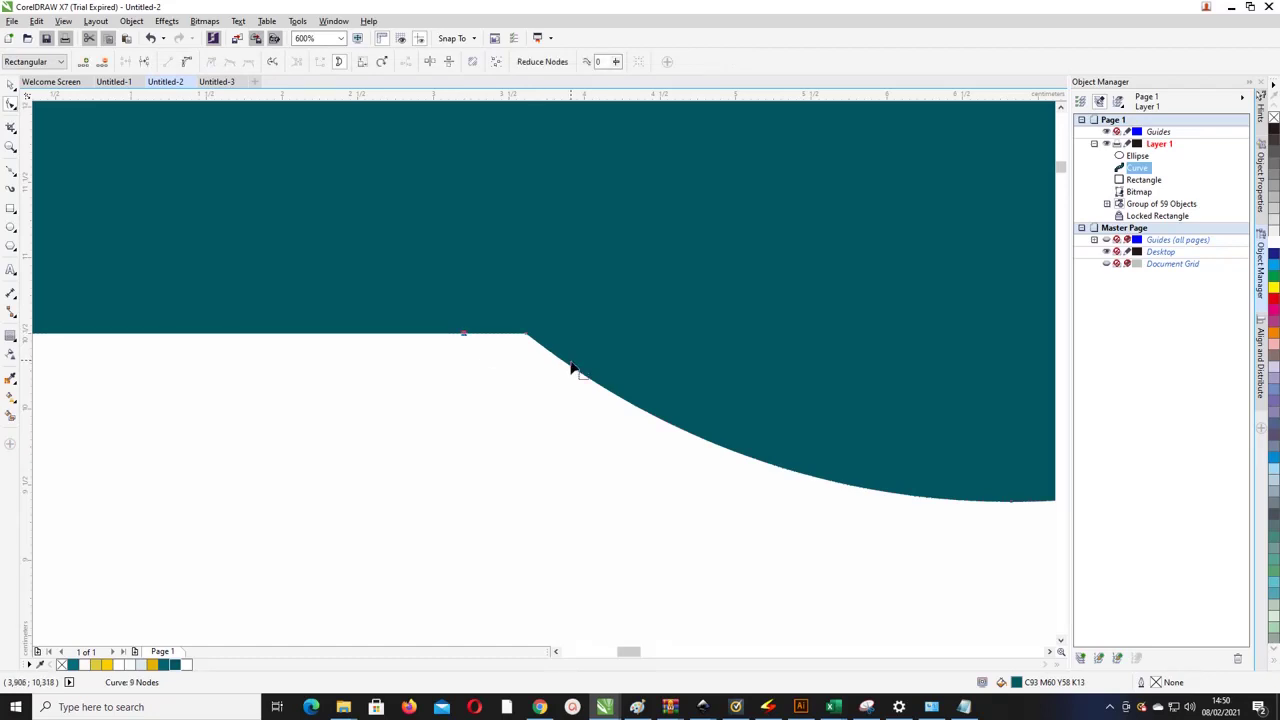
double_click(562, 364)
Step: Delete the bulge's left corner node and adjust the curve handles to round that junction
click(210, 62)
double_click(538, 346)
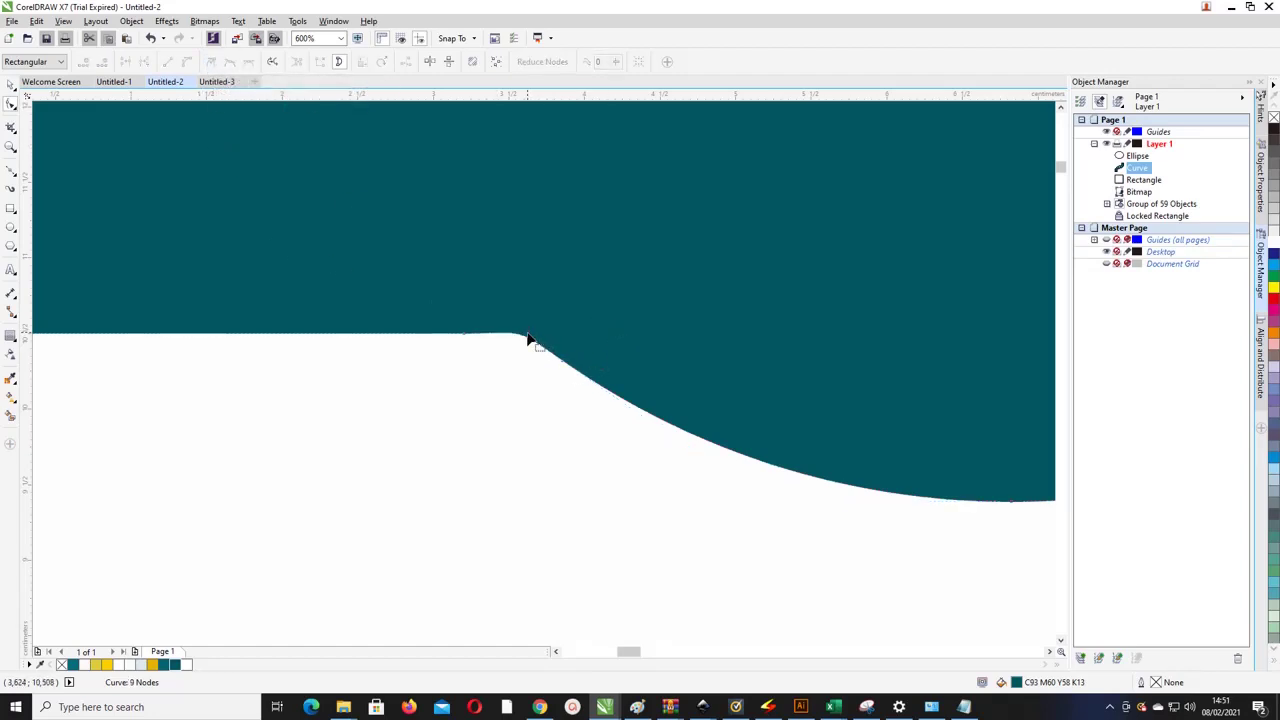
click(463, 340)
mouse_move(530, 340)
mouse_down()
mouse_move(466, 337)
mouse_move(528, 338)
mouse_up()
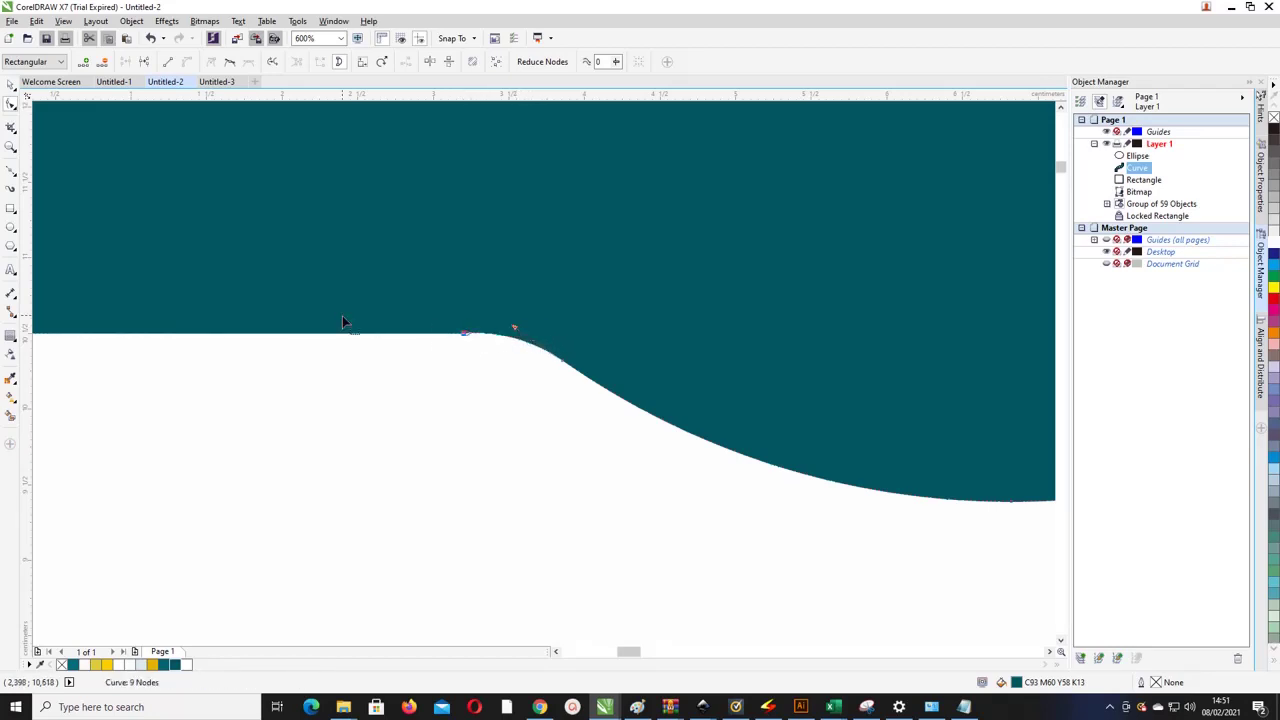
Step: Move the outlined circle from beside the page onto the teal shape, centred just above its bulge
click(7, 90)
click(283, 423)
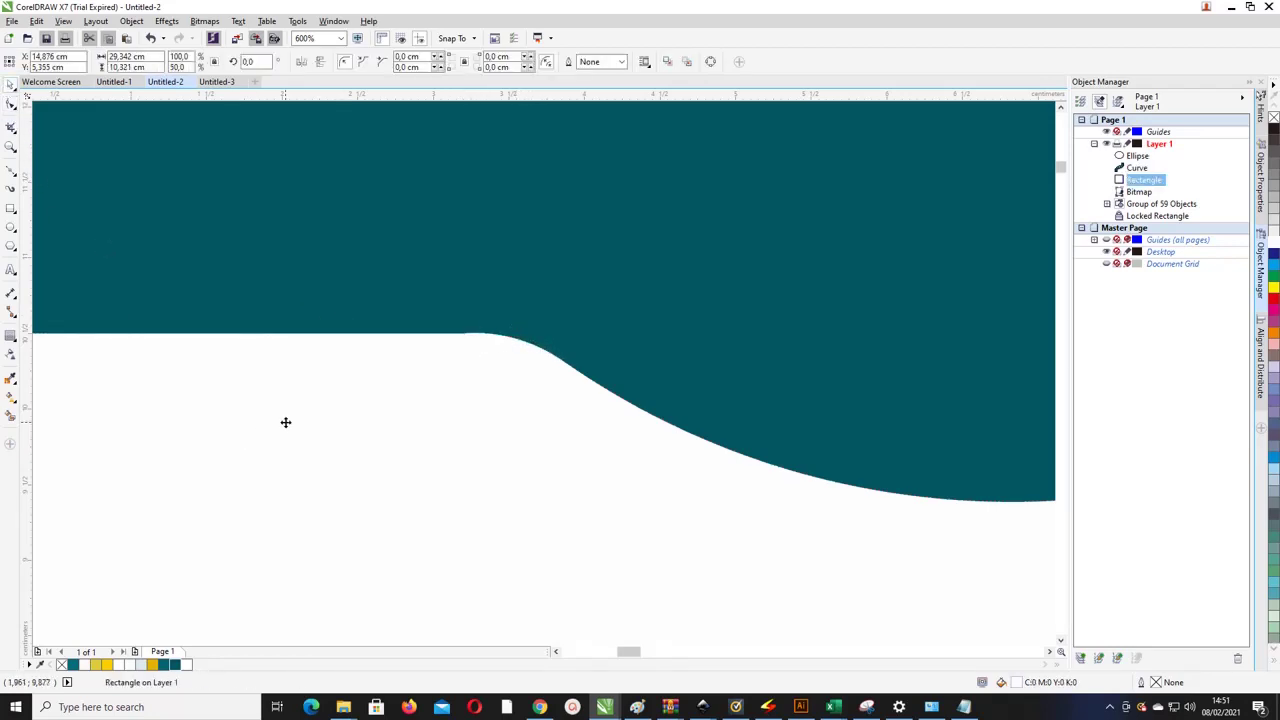
scroll(297, 414, down, 6)
scroll(297, 412, up, 2)
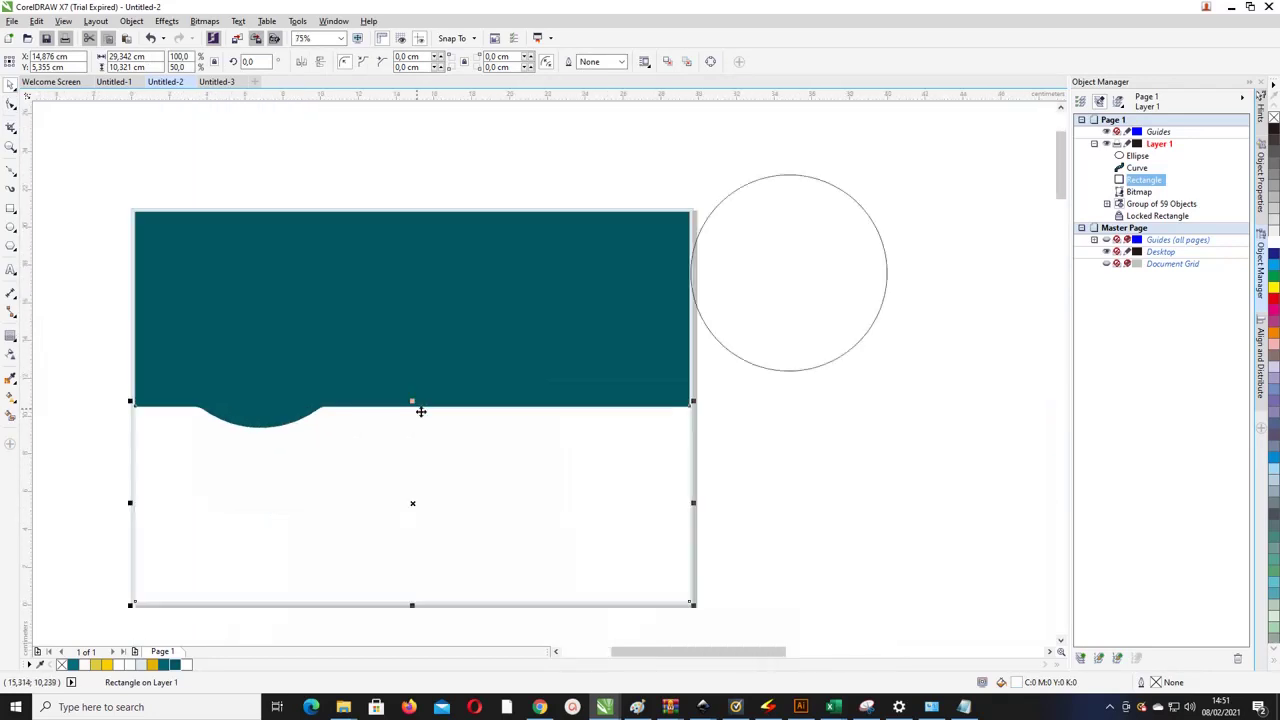
click(843, 364)
drag(836, 364, 307, 406)
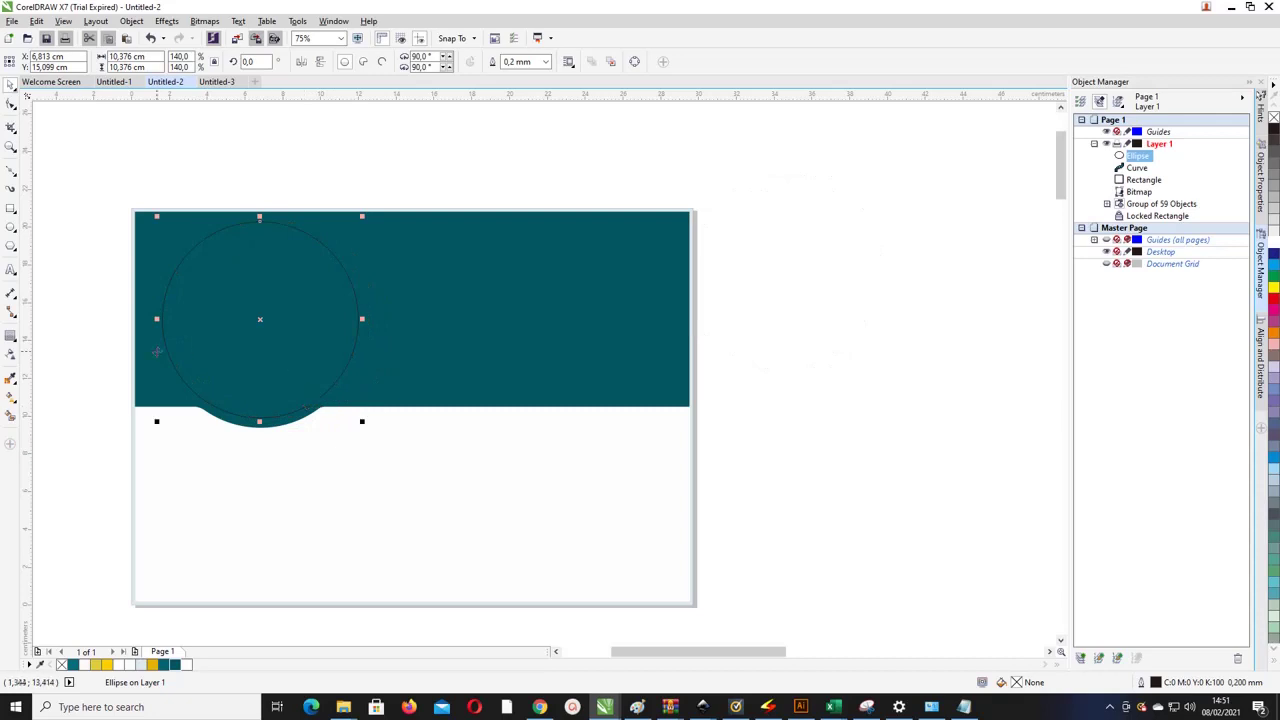
scroll(184, 340, up, 2)
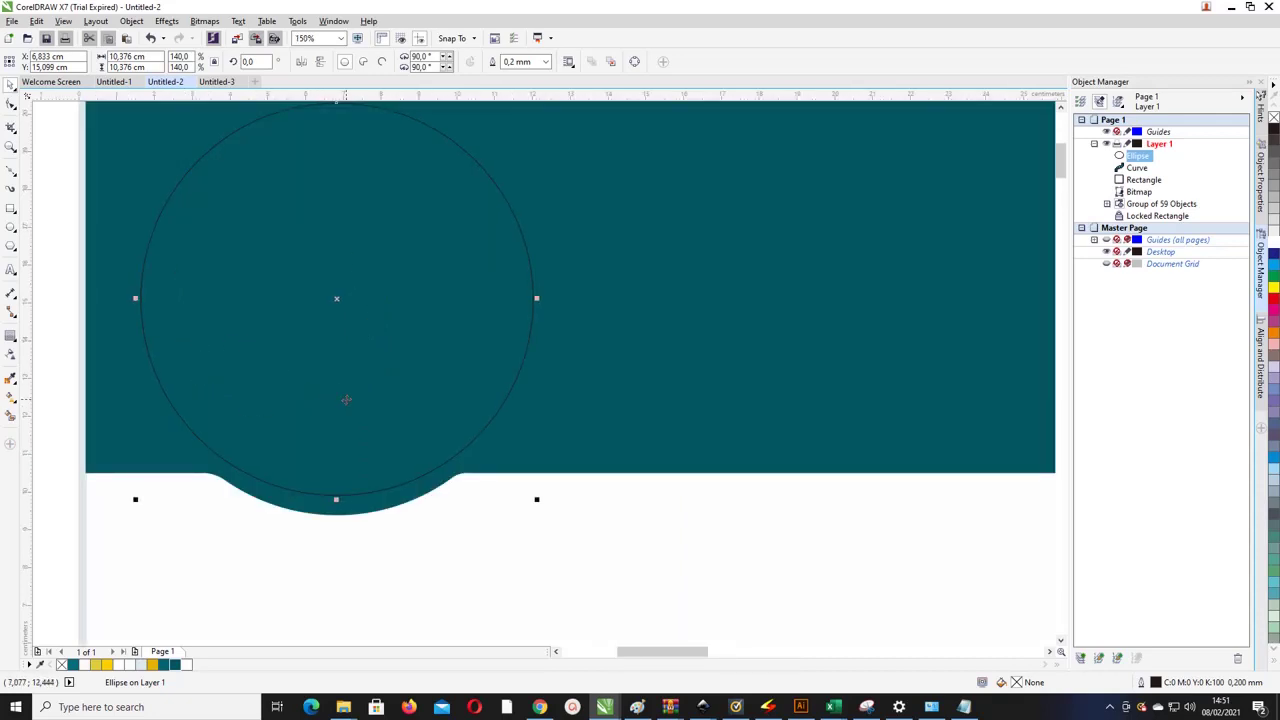
scroll(346, 400, down, 2)
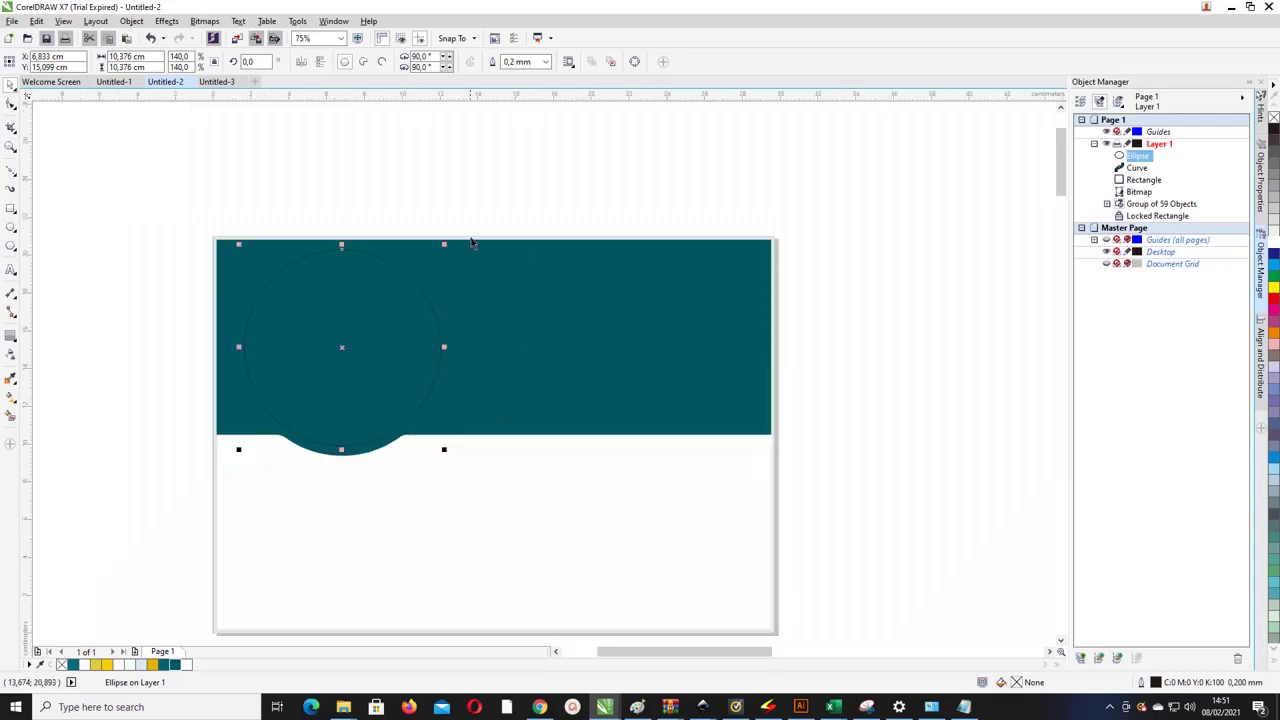
click(418, 176)
click(386, 261)
key(ctrl+d)
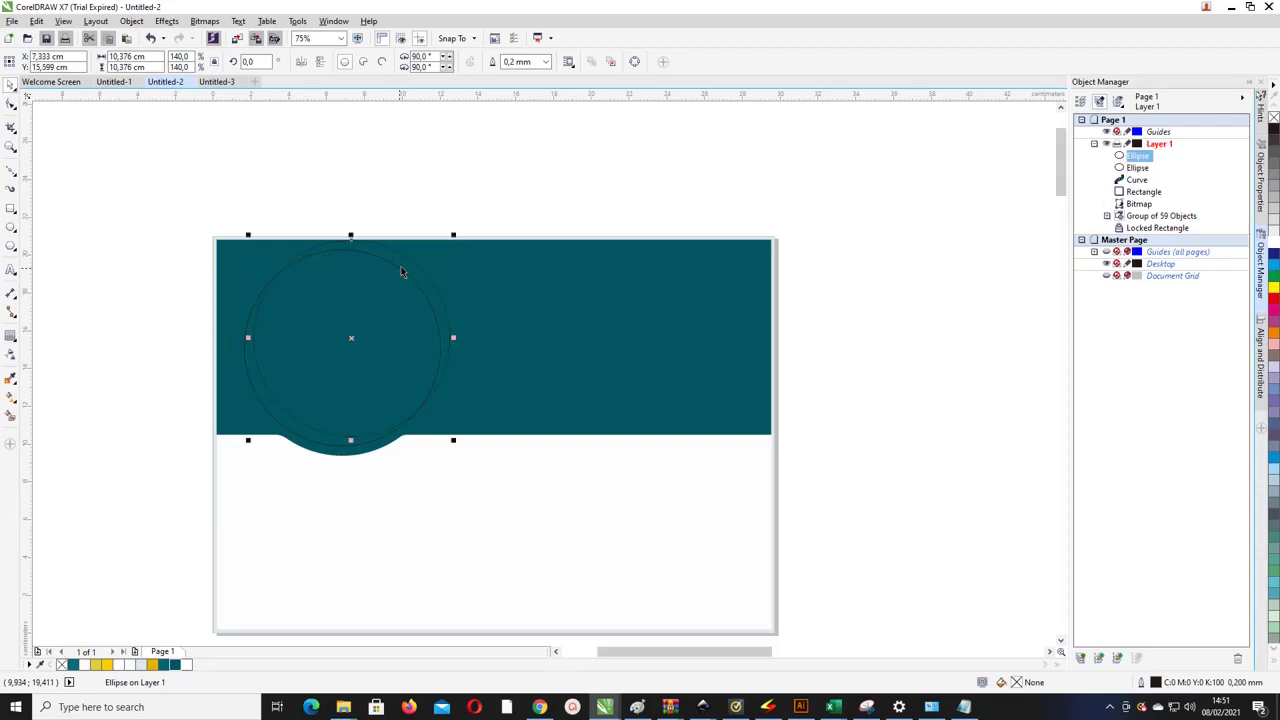
key(ctrl+z)
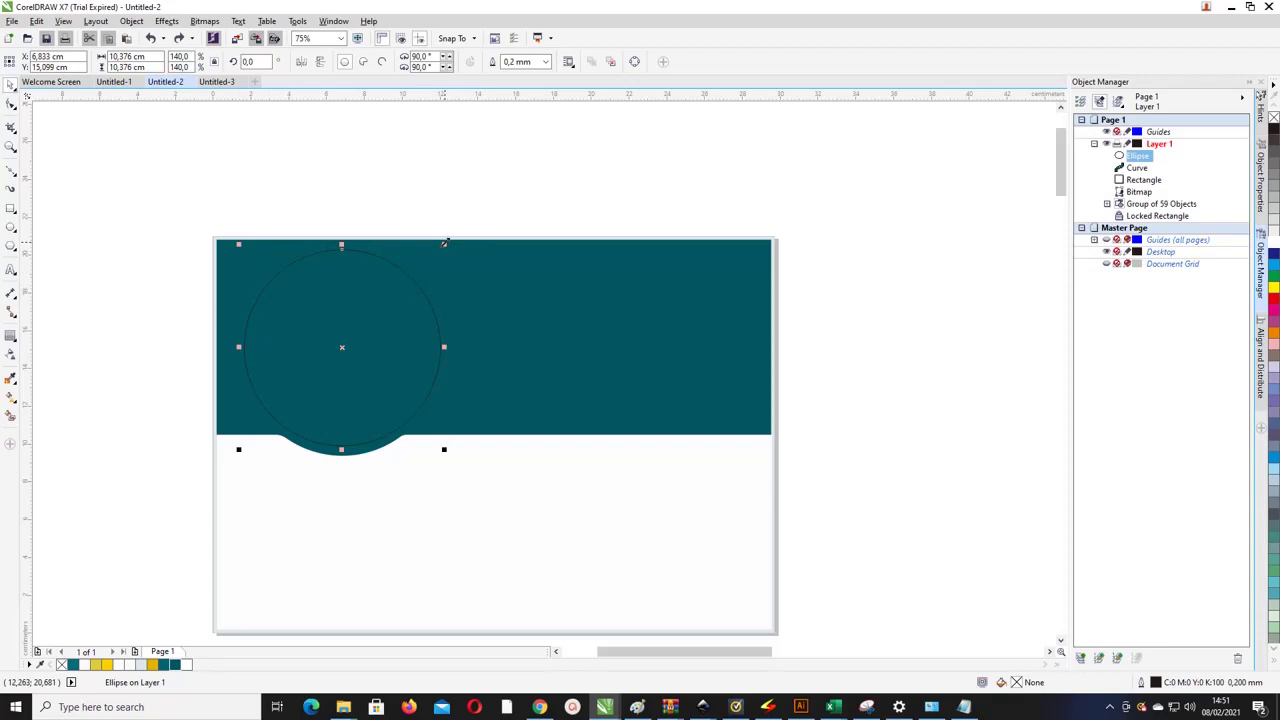
Step: Create a concentric copy of the circle about 9.54 cm wide, and Smart Fill the ring between the two circles
mouse_move(444, 243)
mouse_down()
mouse_move(400, 251)
mouse_move(480, 234)
mouse_move(477, 280)
mouse_move(472, 237)
mouse_move(391, 249)
mouse_move(429, 246)
mouse_move(451, 289)
mouse_move(447, 255)
mouse_move(446, 289)
mouse_move(446, 275)
mouse_move(365, 272)
mouse_move(442, 262)
mouse_move(365, 303)
mouse_move(453, 250)
mouse_up()
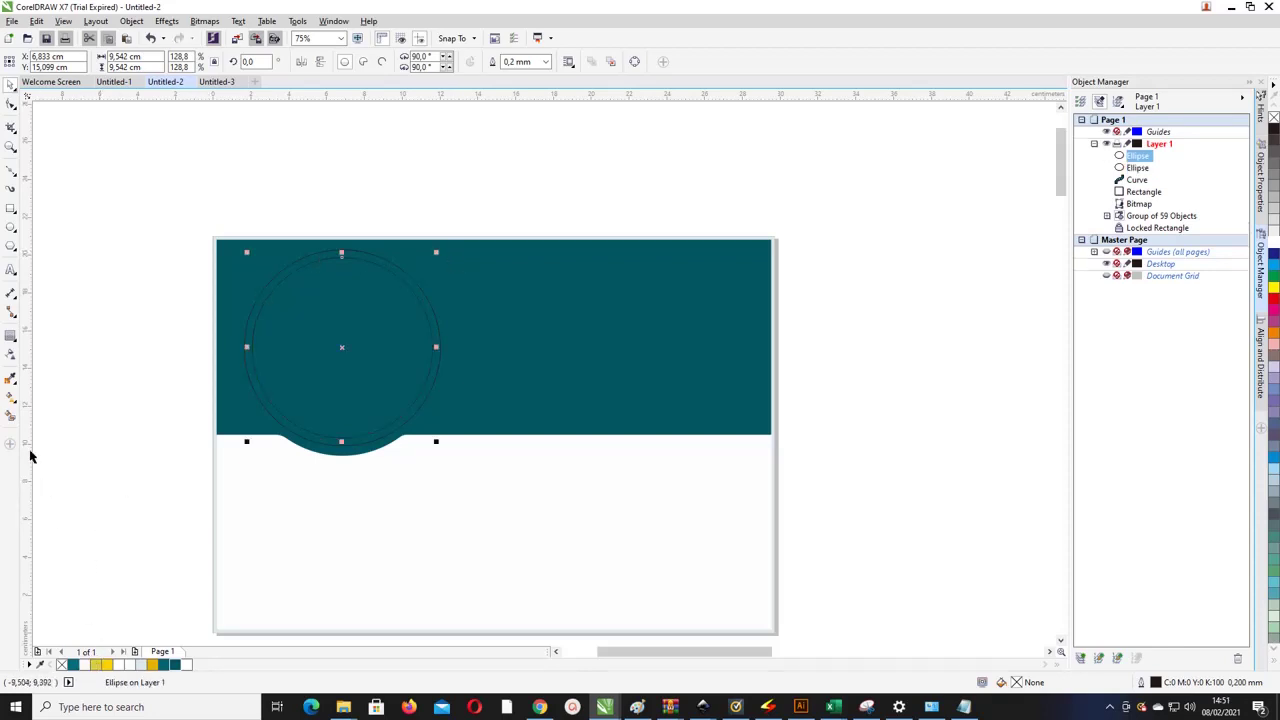
click(11, 418)
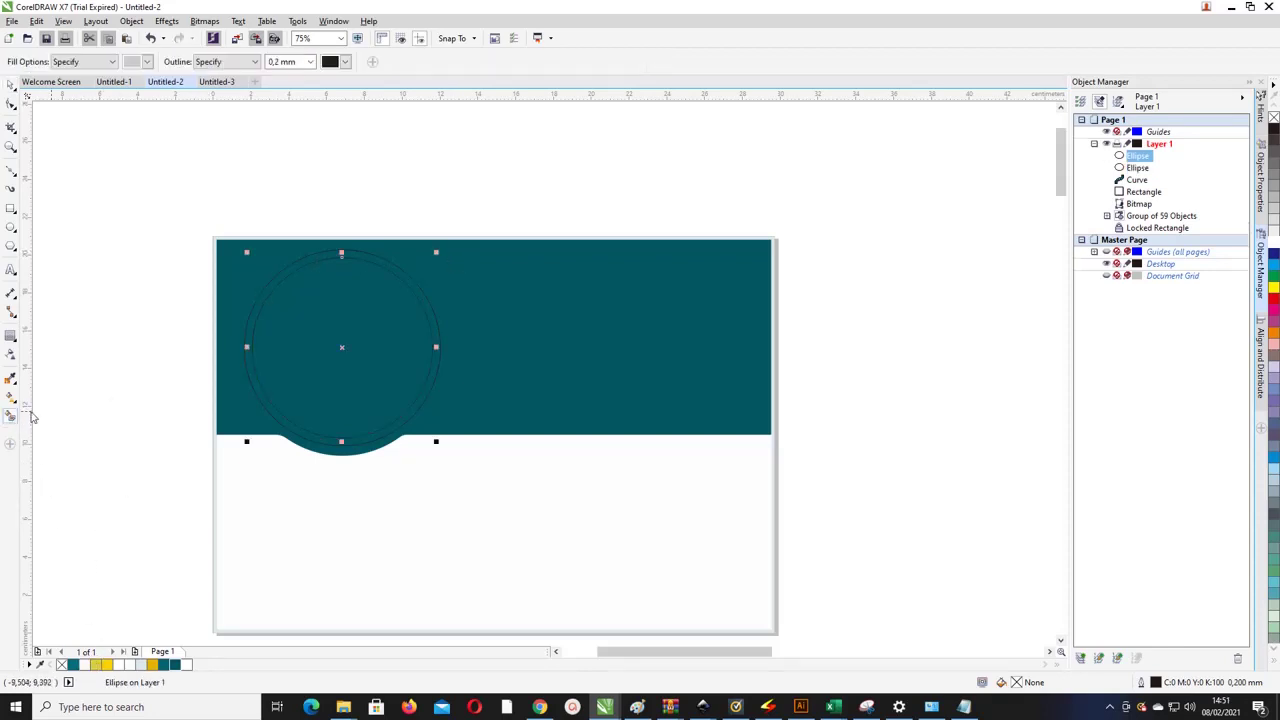
click(284, 273)
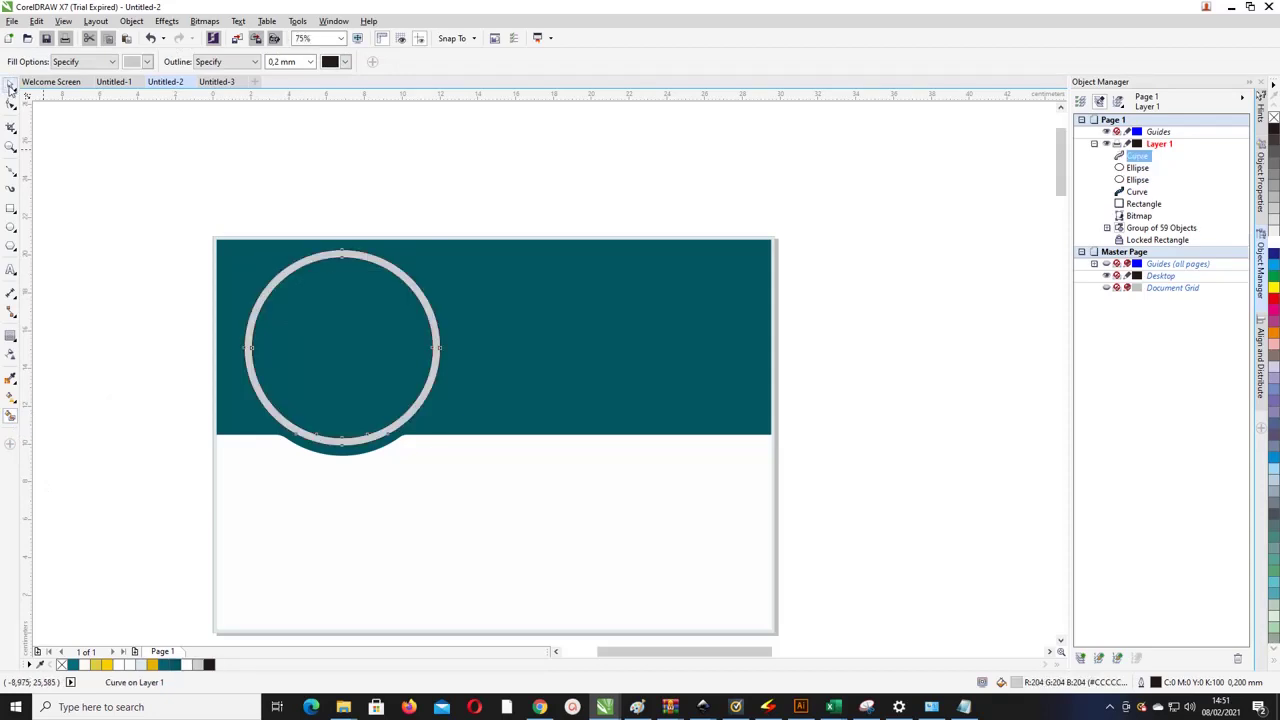
click(11, 86)
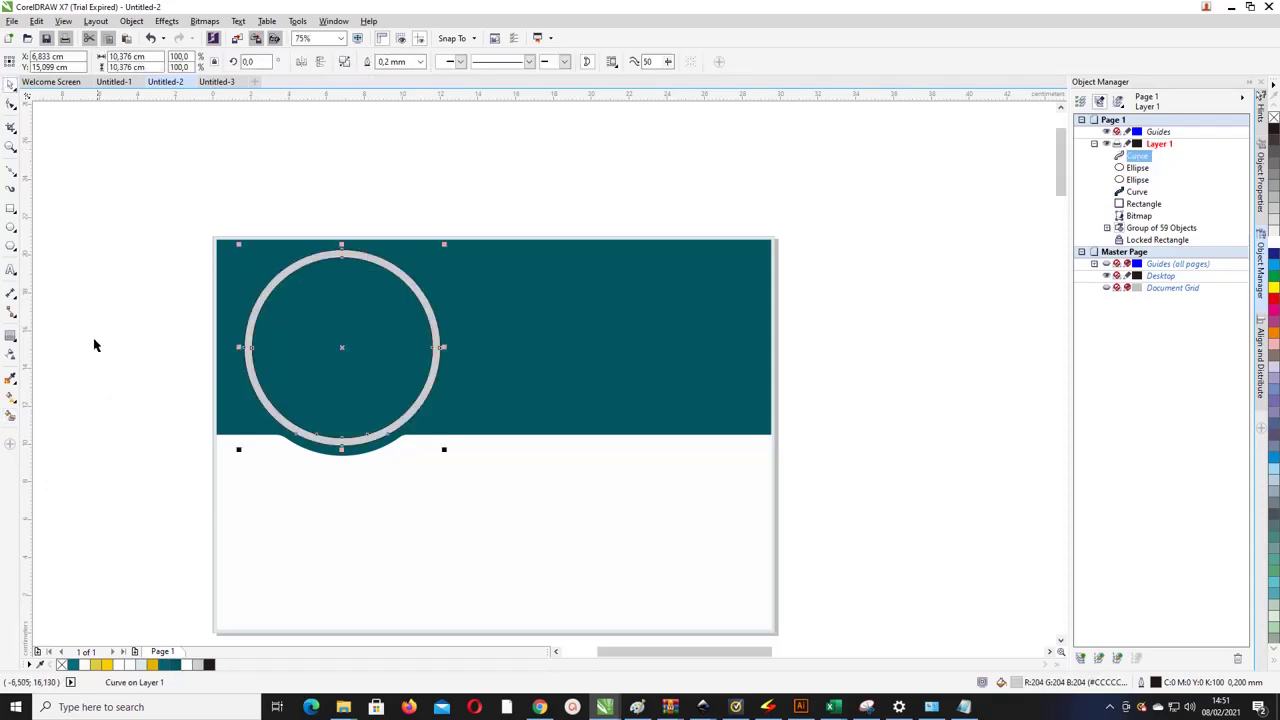
Step: Apply a diagonal fountain fill to the ring, running from yellow at its lower left to gold at its upper right
click(11, 398)
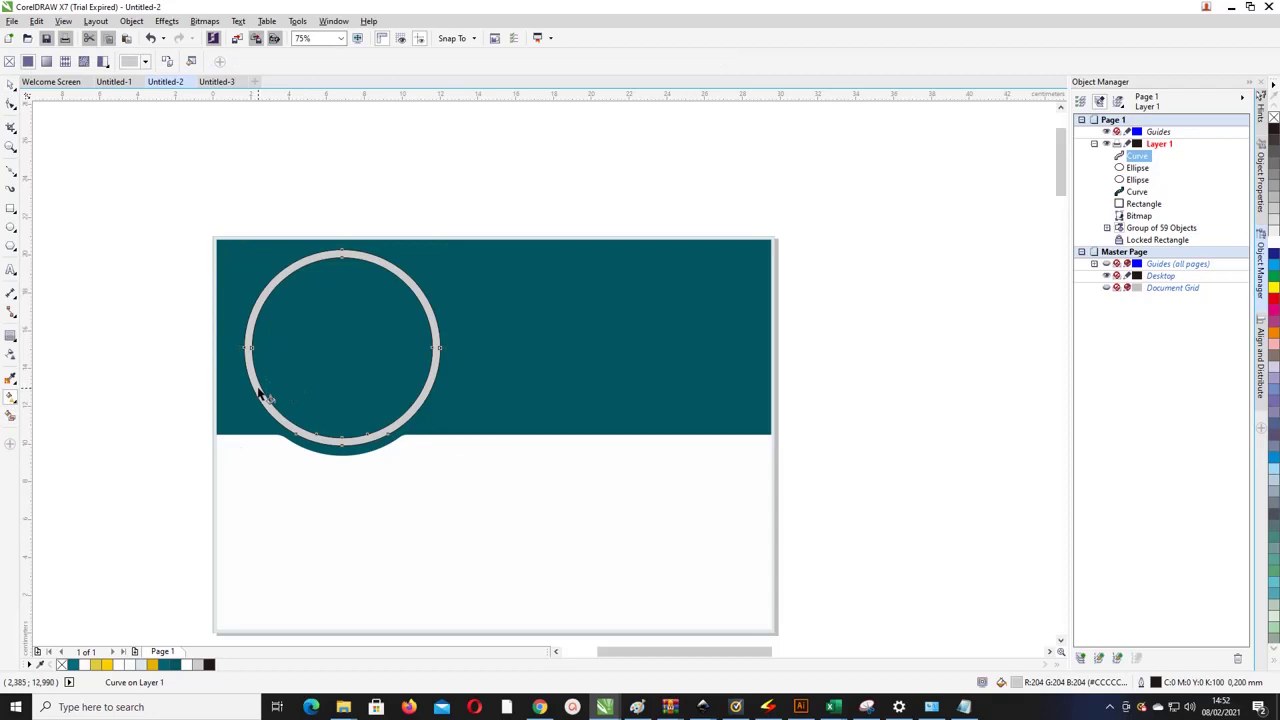
drag(259, 386, 424, 263)
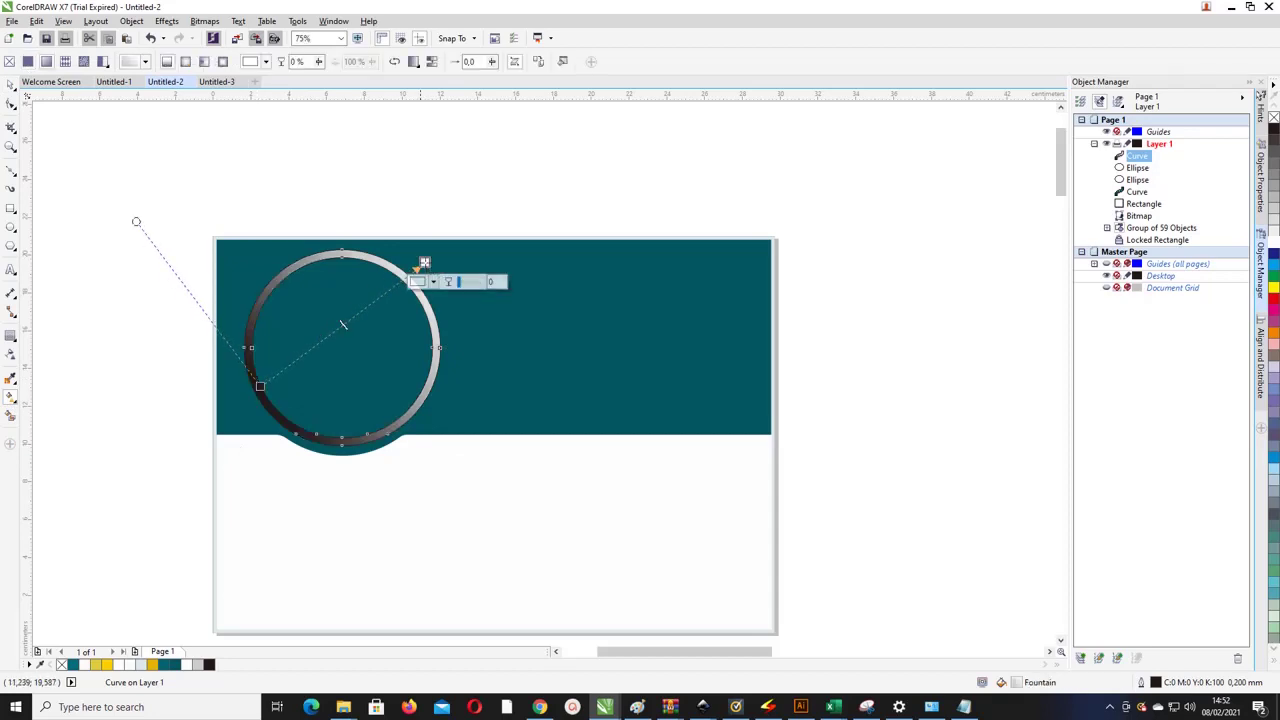
click(152, 666)
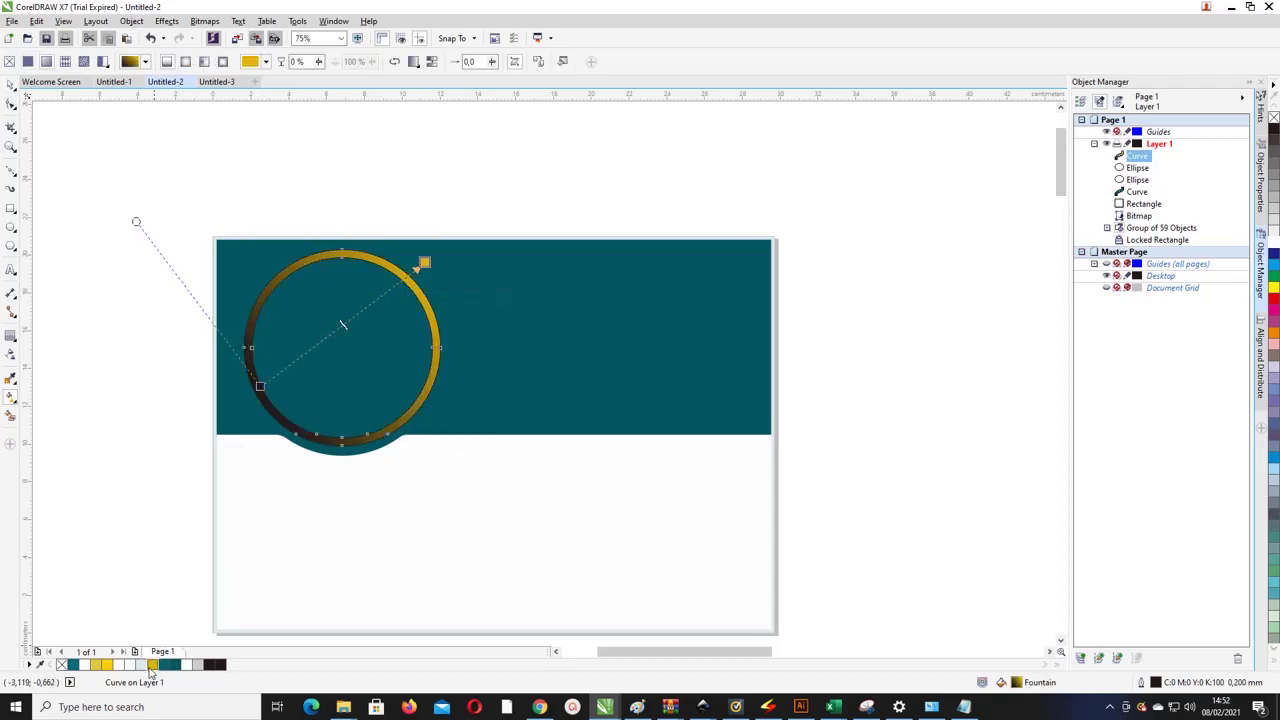
click(259, 386)
click(107, 666)
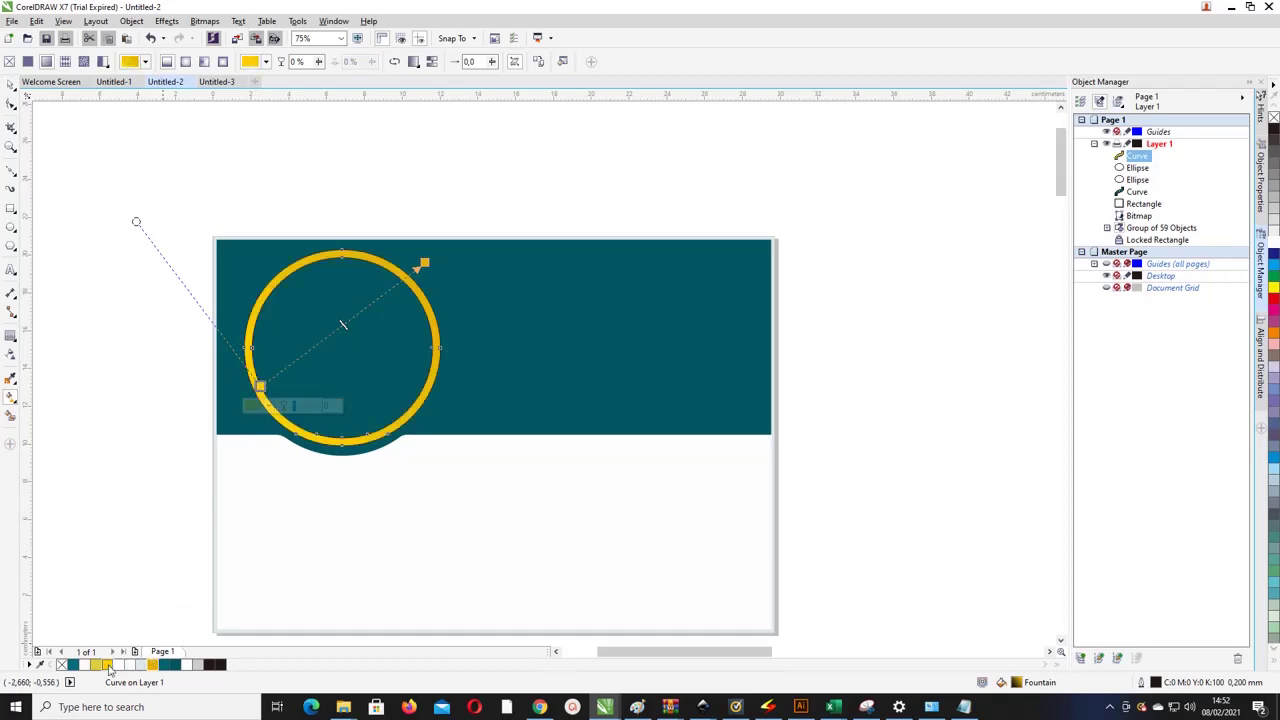
click(10, 84)
key(Escape)
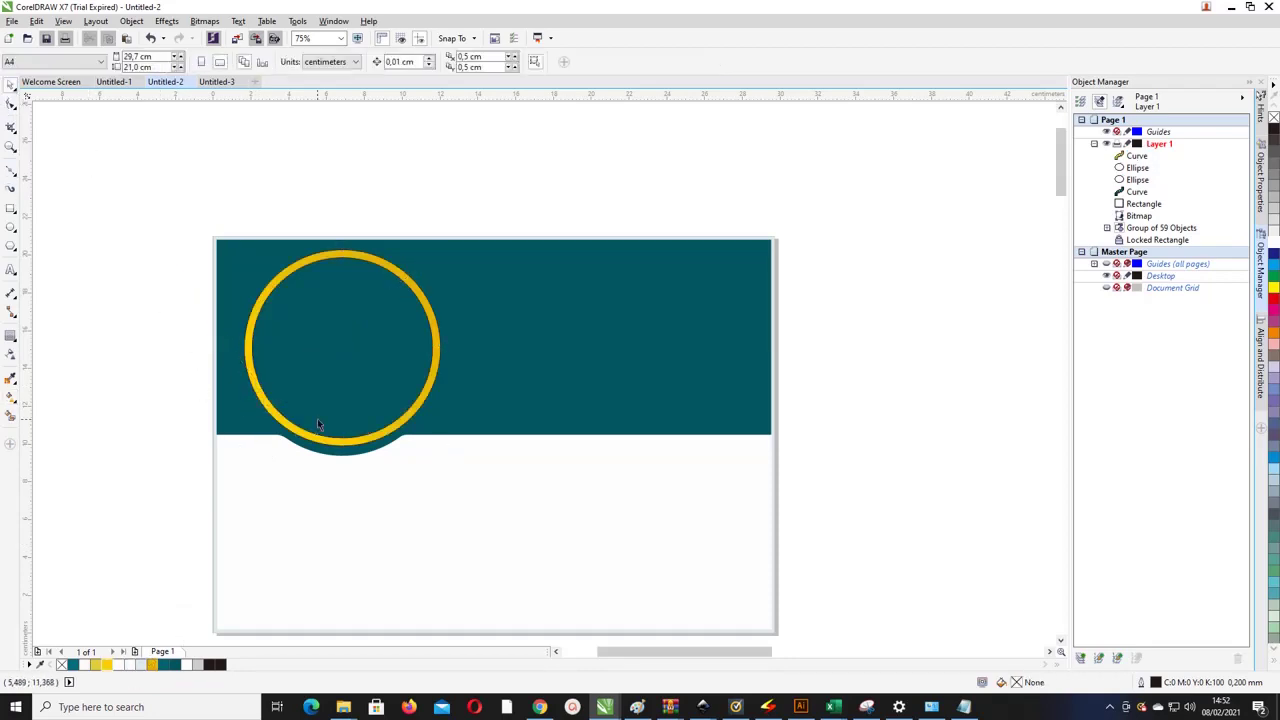
Step: Make a smaller concentric copy of the gold ring, about 9.52 cm wide, inside the original
click(253, 352)
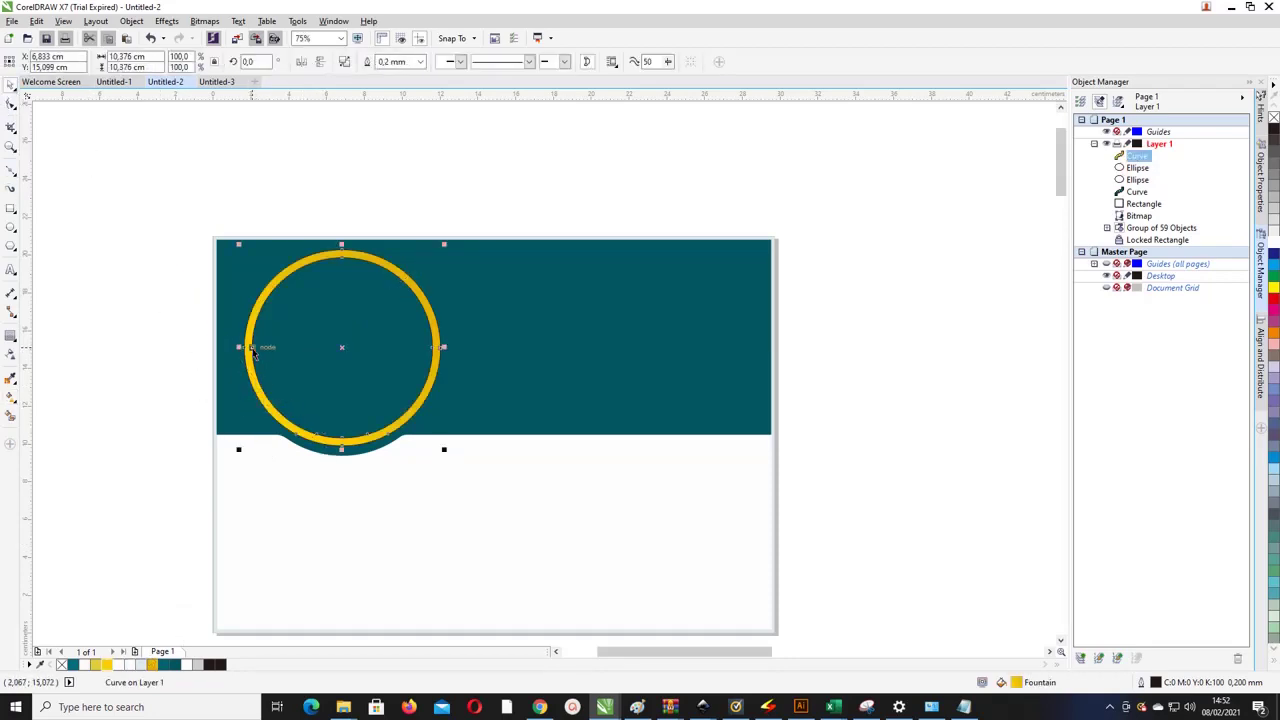
scroll(262, 352, up, 1)
scroll(262, 352, down, 1)
click(112, 317)
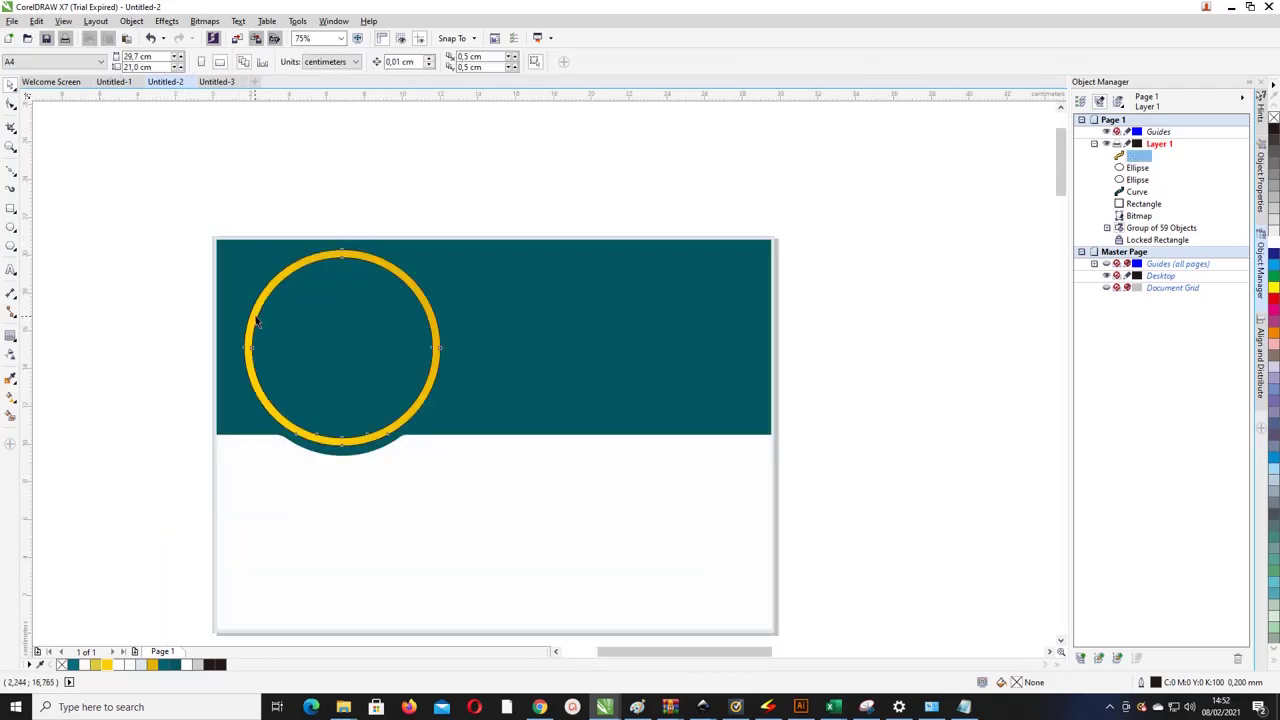
click(1137, 155)
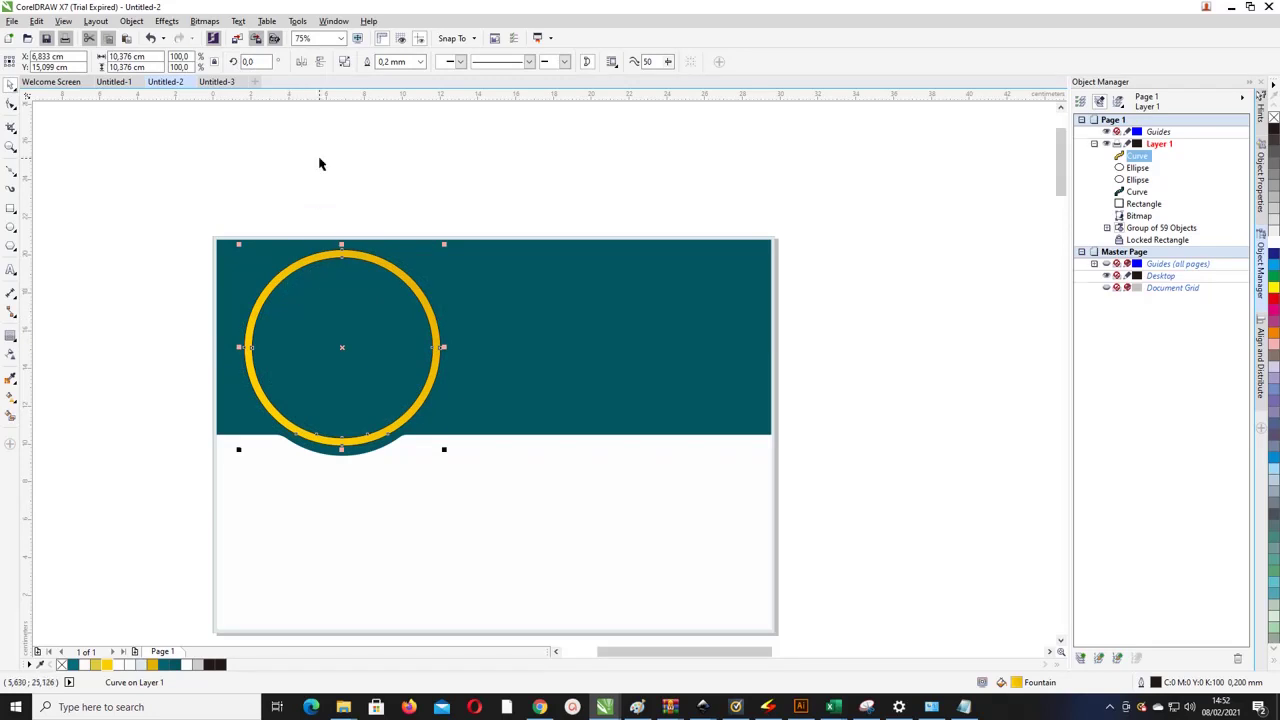
scroll(266, 316, up, 2)
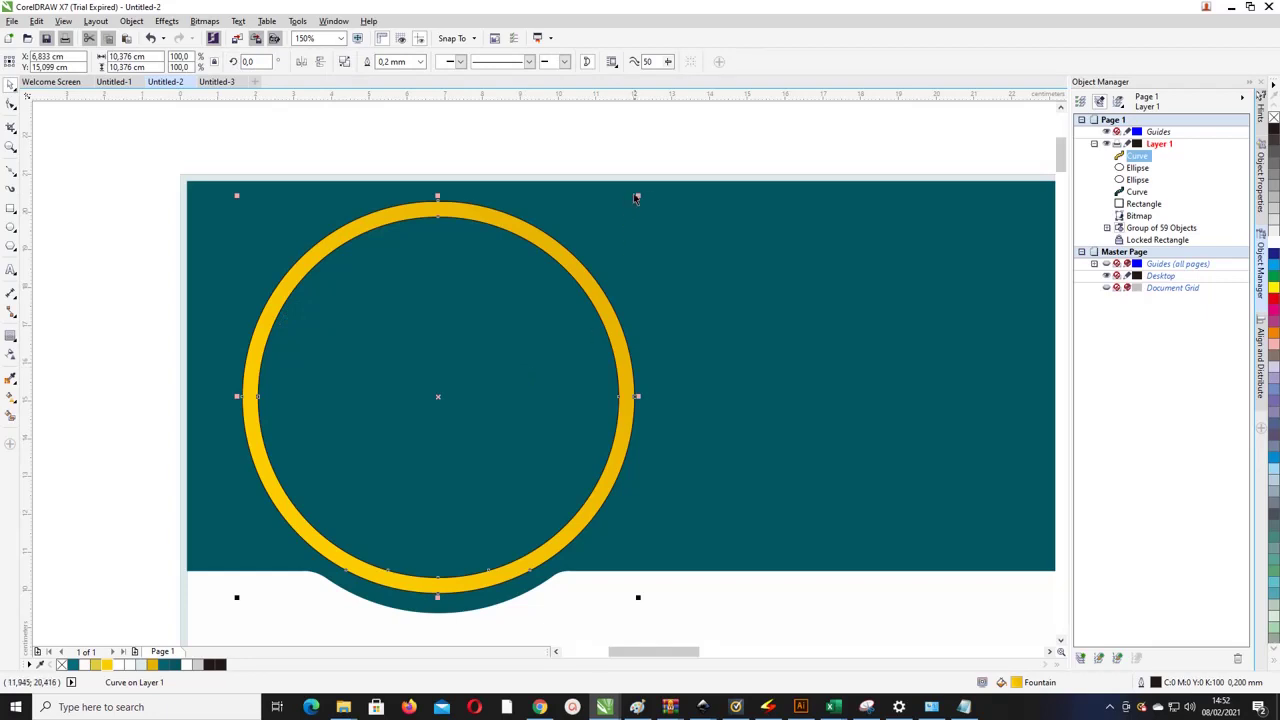
drag(638, 195, 624, 212)
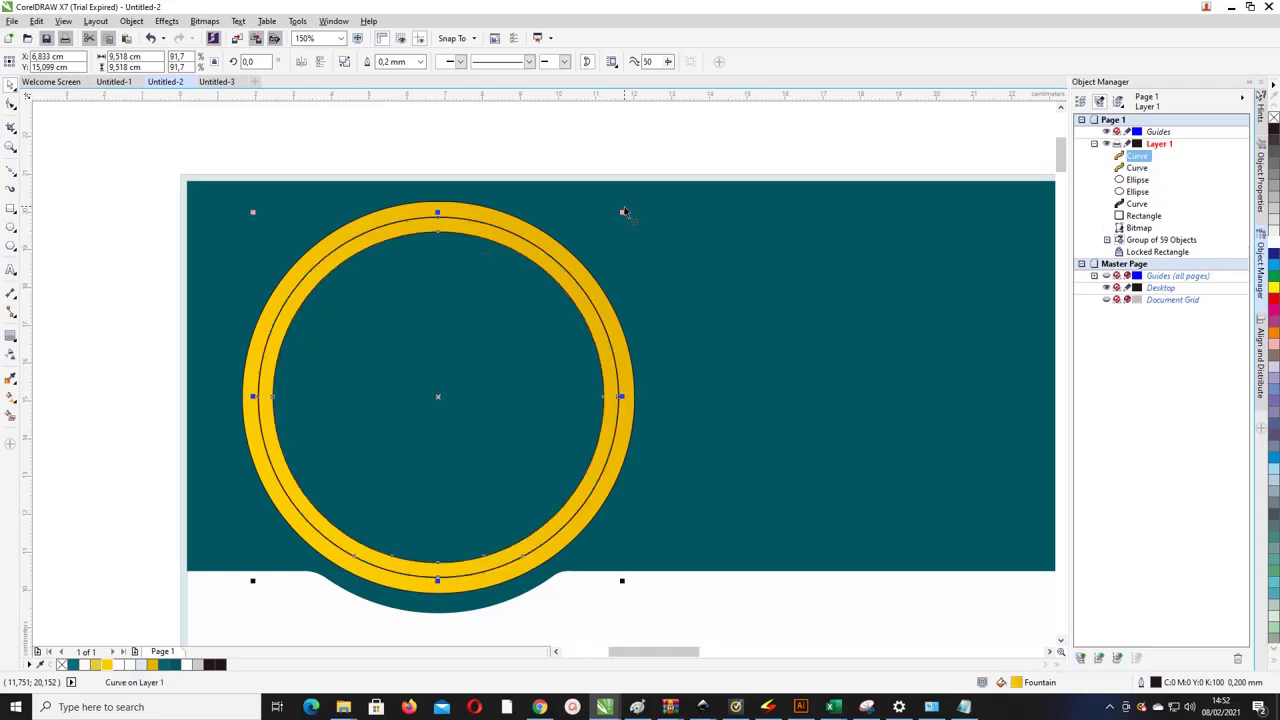
Step: Remove the outlines from both gold rings and from the two circles behind them
click(588, 141)
click(460, 231)
shift+click(466, 211)
drag(466, 211, 436, 209)
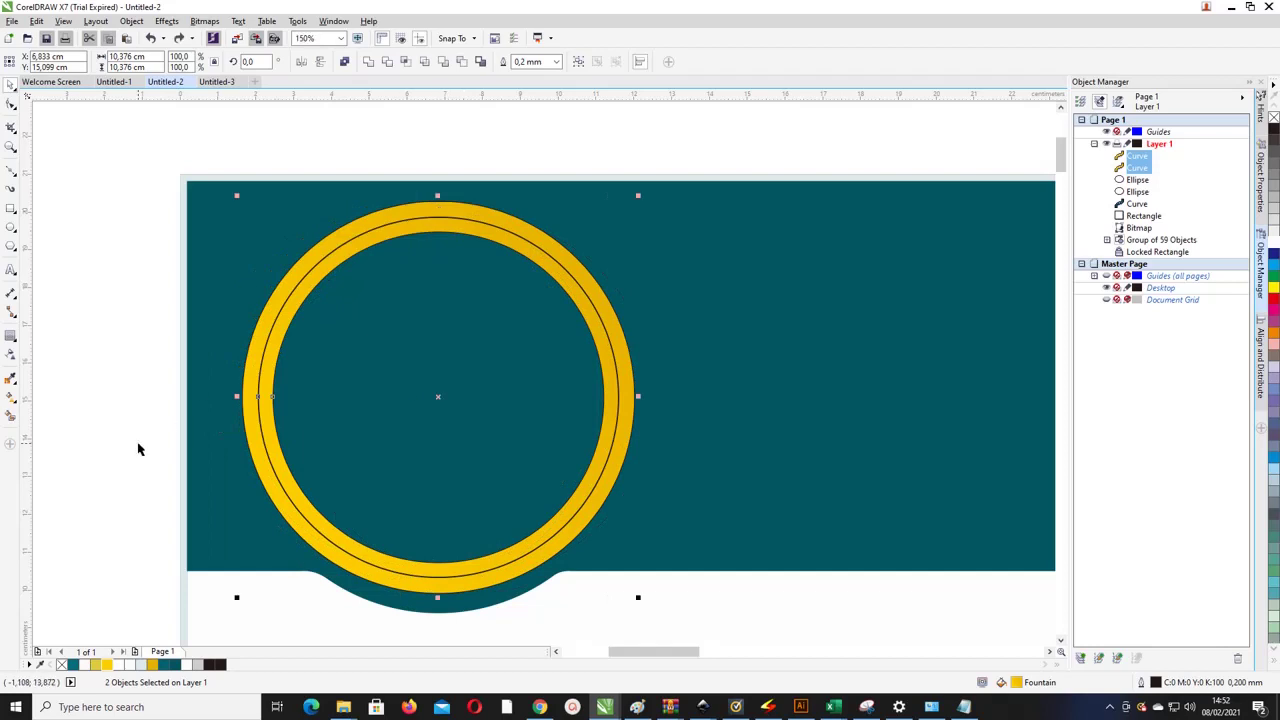
click(61, 665)
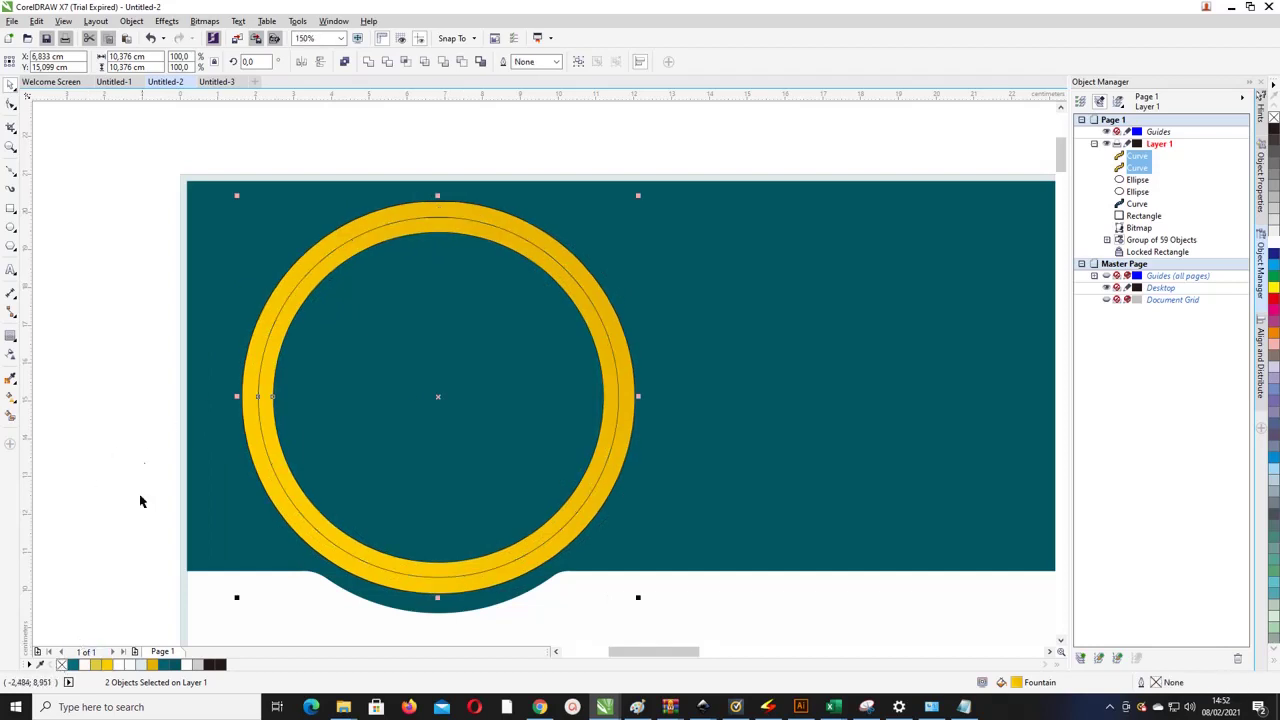
click(94, 590)
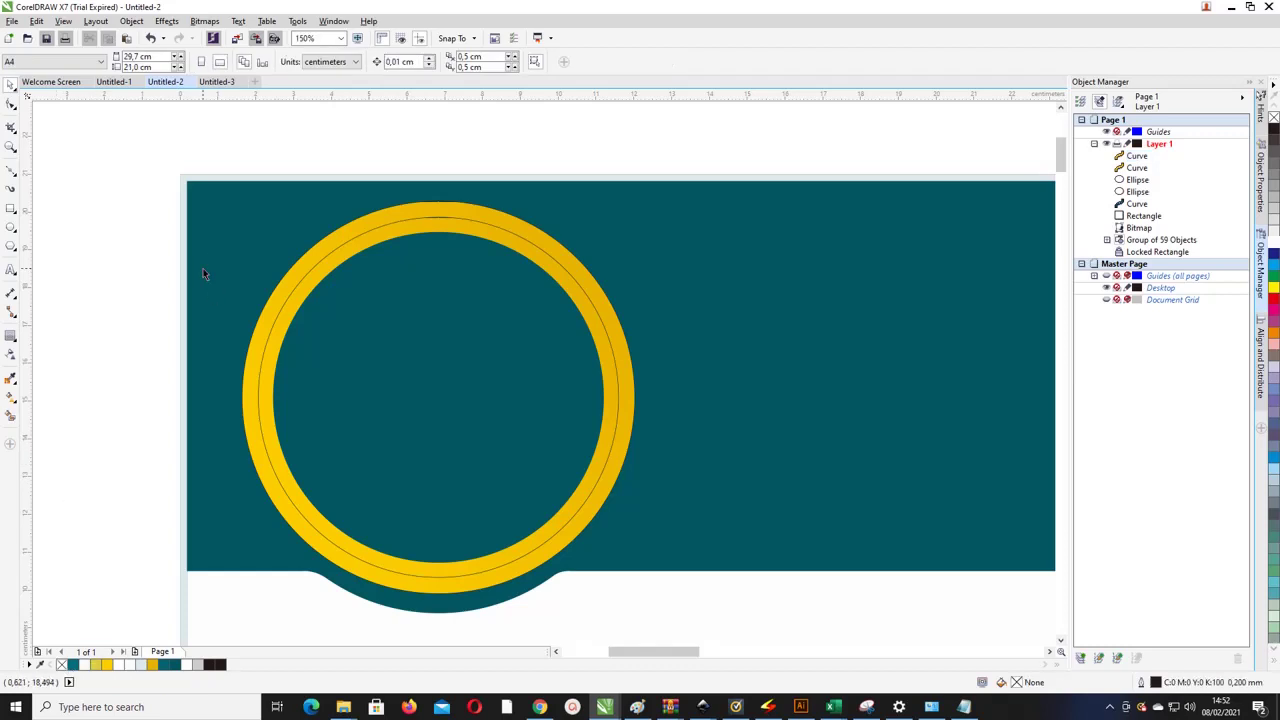
scroll(112, 162, down, 2)
drag(109, 136, 443, 395)
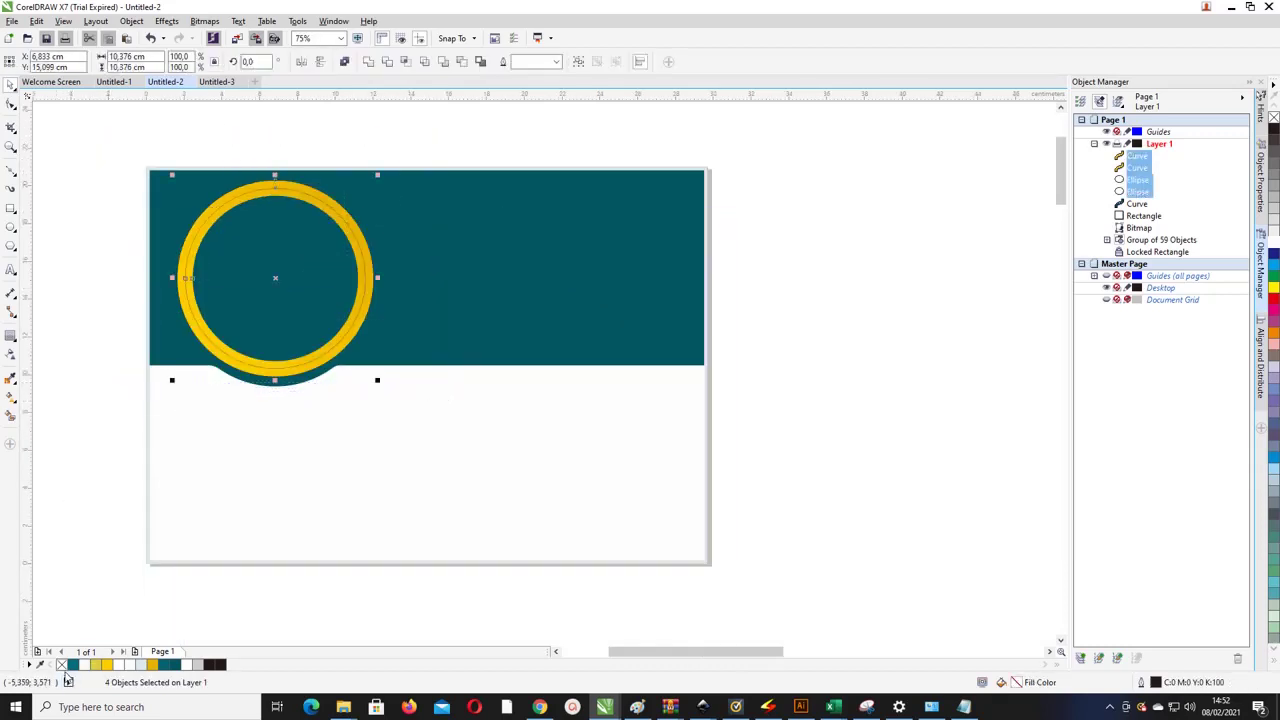
click(110, 288)
Step: Enlarge the inner ring slightly to about 9.58 cm wide so it closes the thin gap to the outer ring
scroll(118, 283, up, 2)
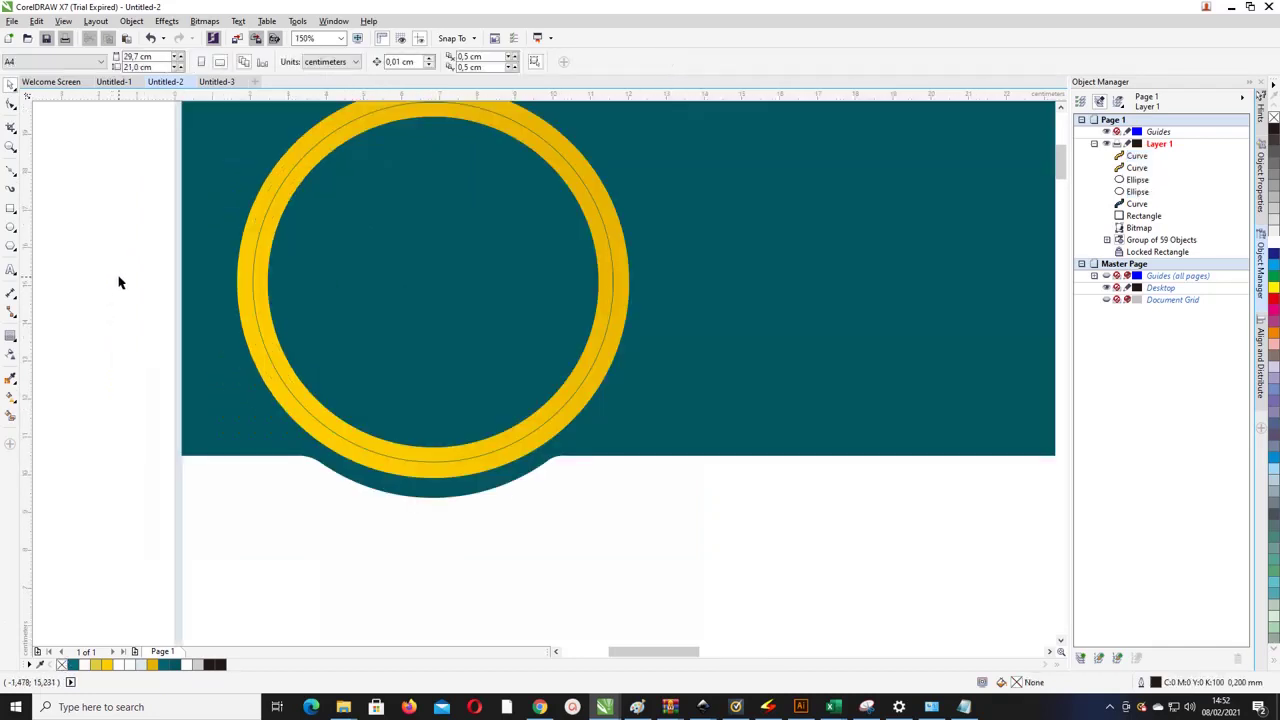
click(306, 200)
drag(1060, 176, 1060, 168)
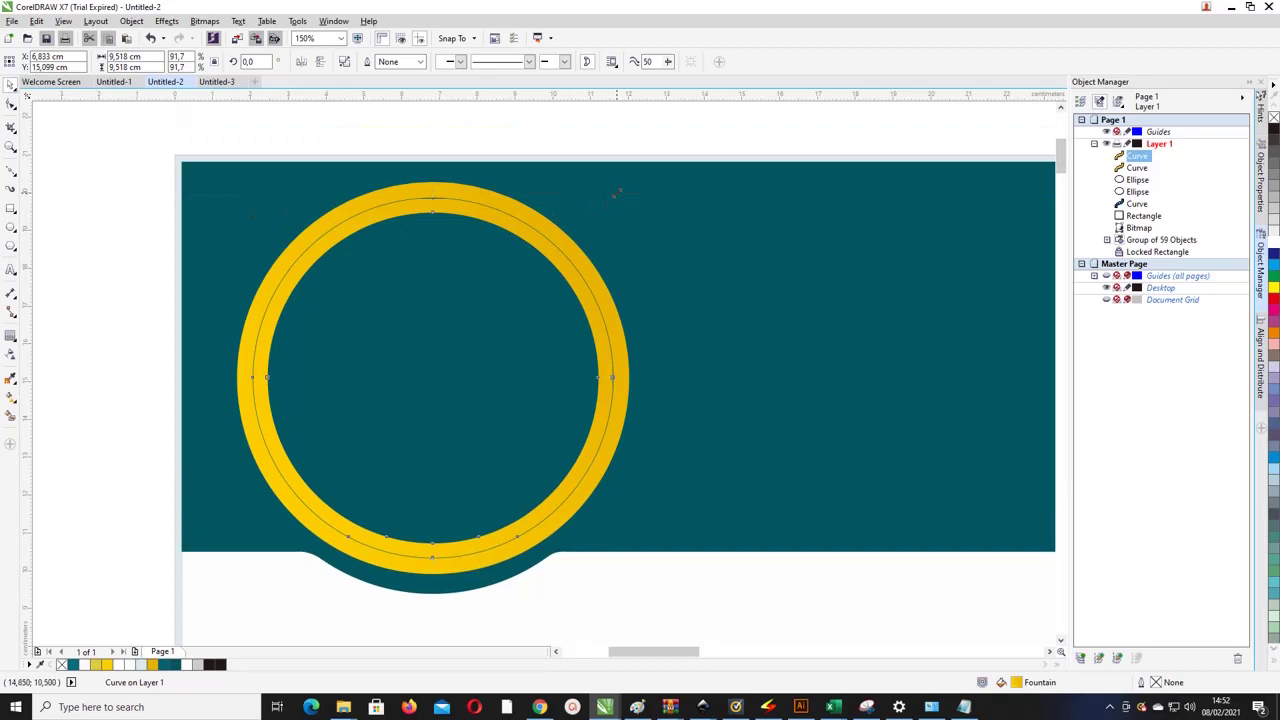
drag(617, 193, 619, 192)
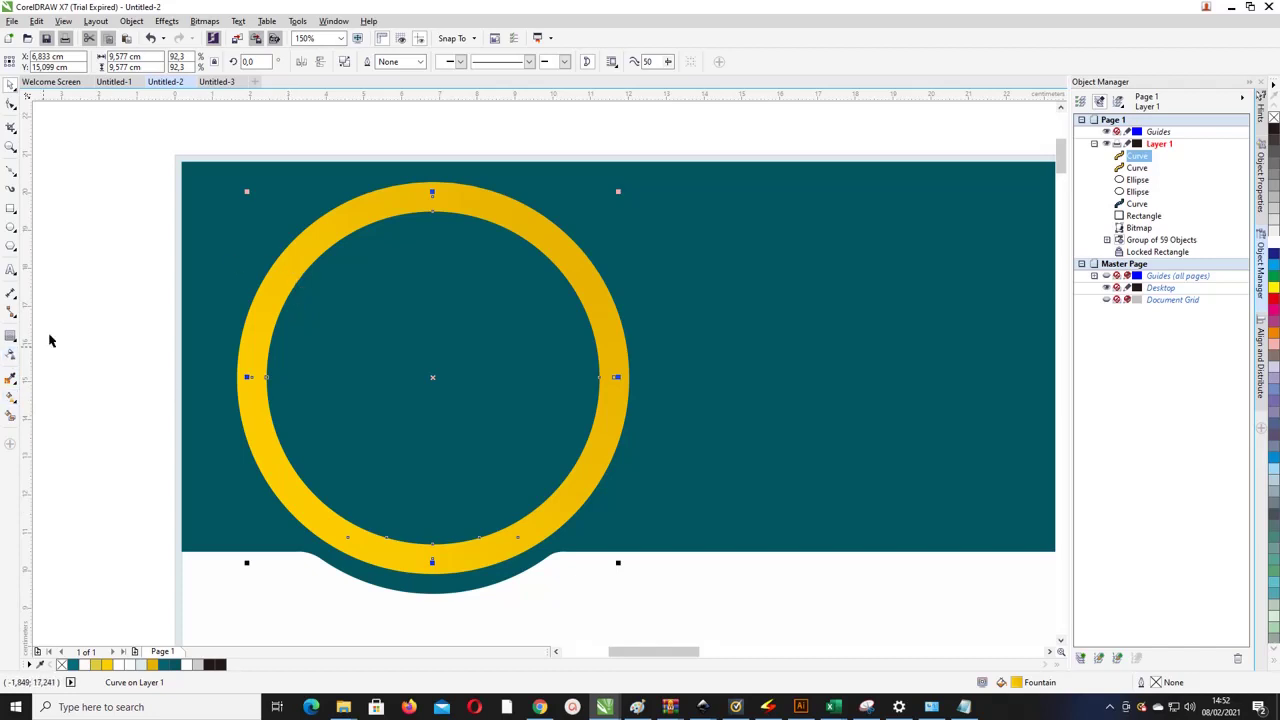
Step: Reverse the inner ring's fountain fill and reposition the gradient's start and end handles
click(11, 398)
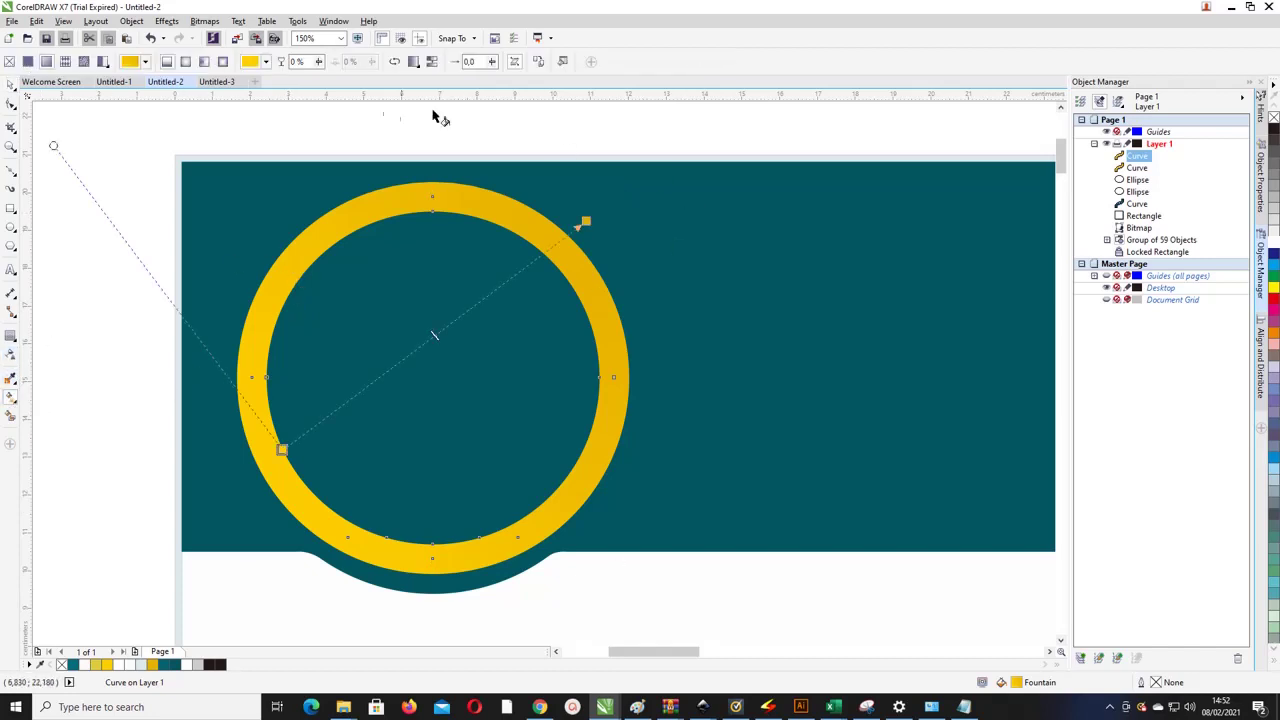
click(395, 62)
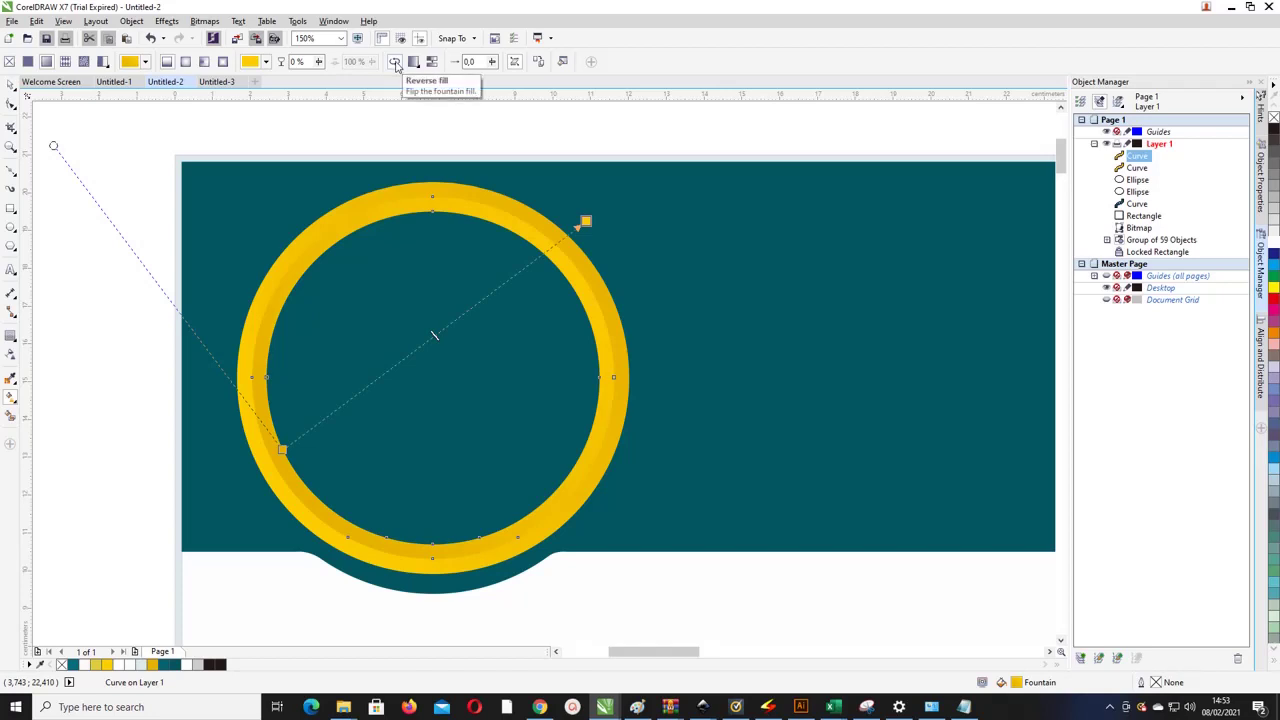
drag(585, 221, 532, 280)
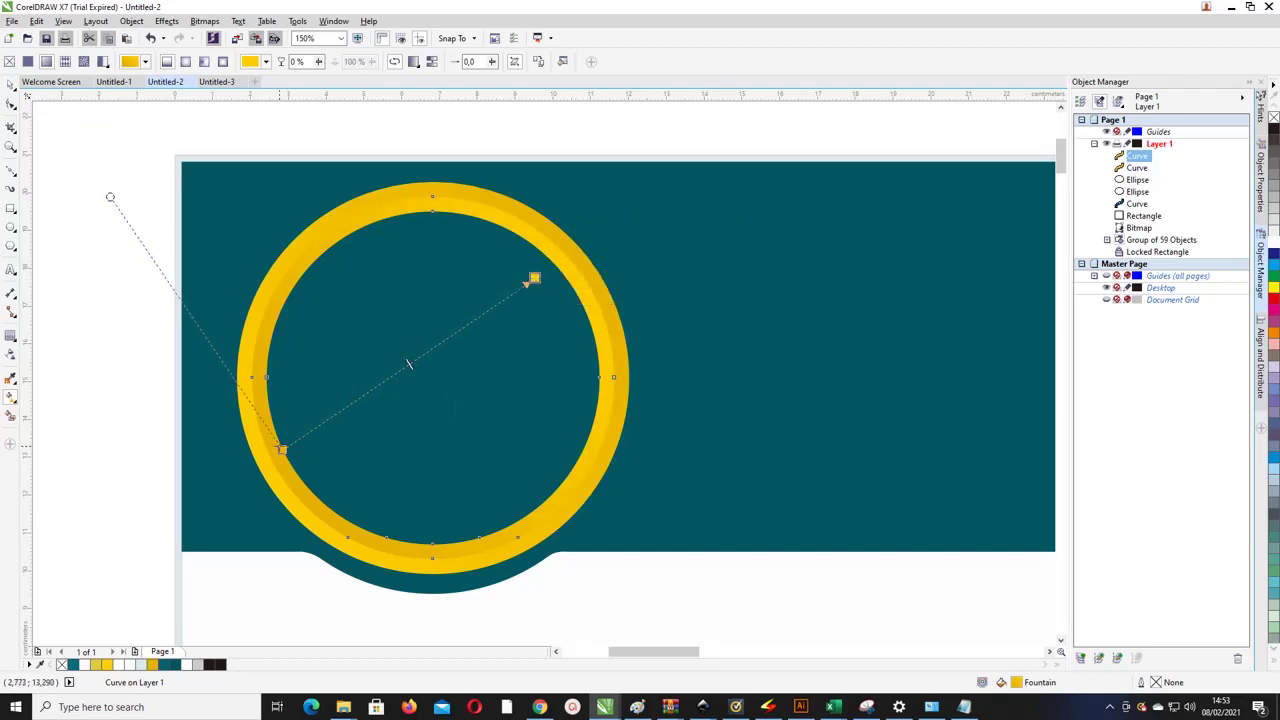
drag(282, 450, 273, 464)
Step: Darken the start colour of the inner ring's gradient to a brownish gold and set its end colour to C10 M0 Y93 K0
click(272, 484)
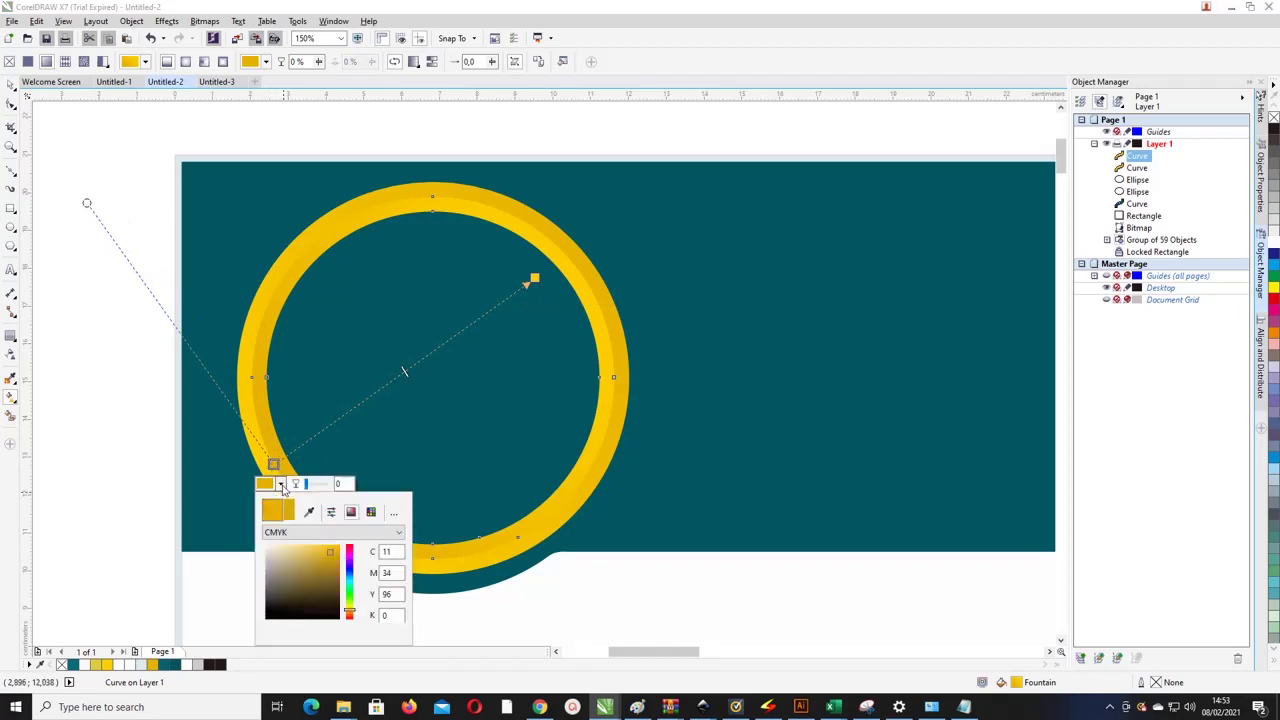
drag(330, 556, 332, 566)
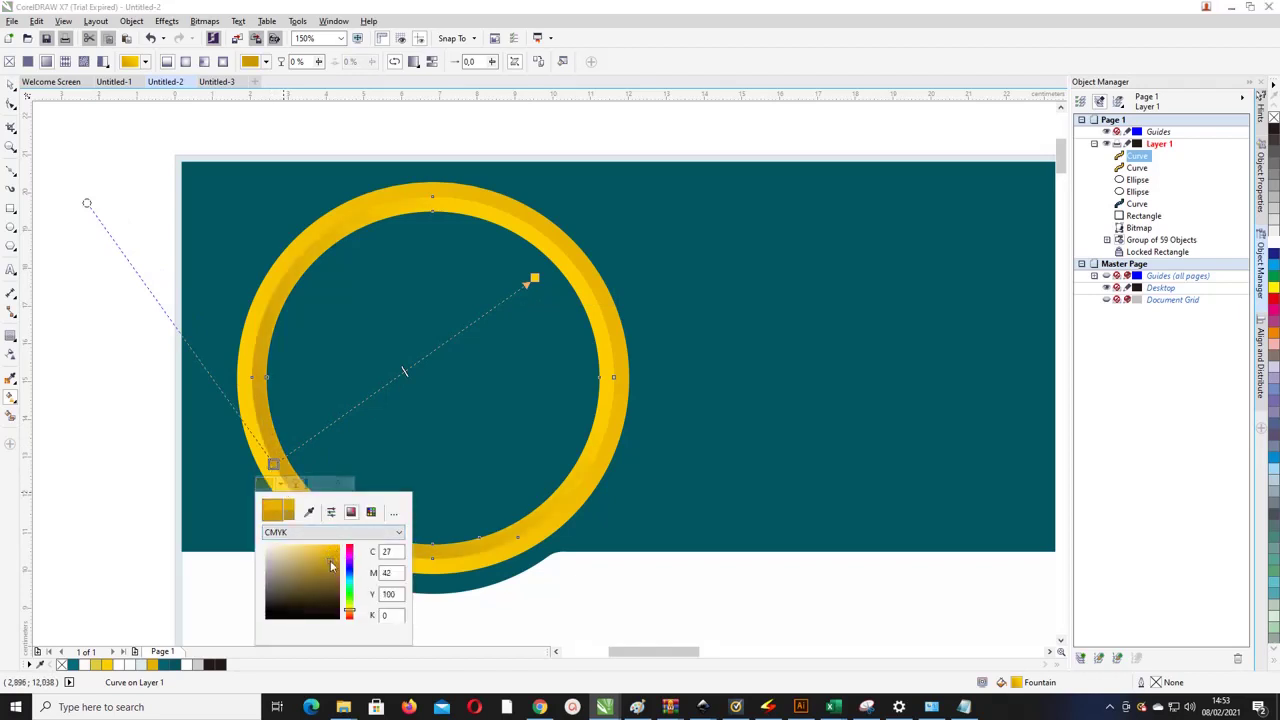
drag(536, 280, 559, 264)
click(567, 283)
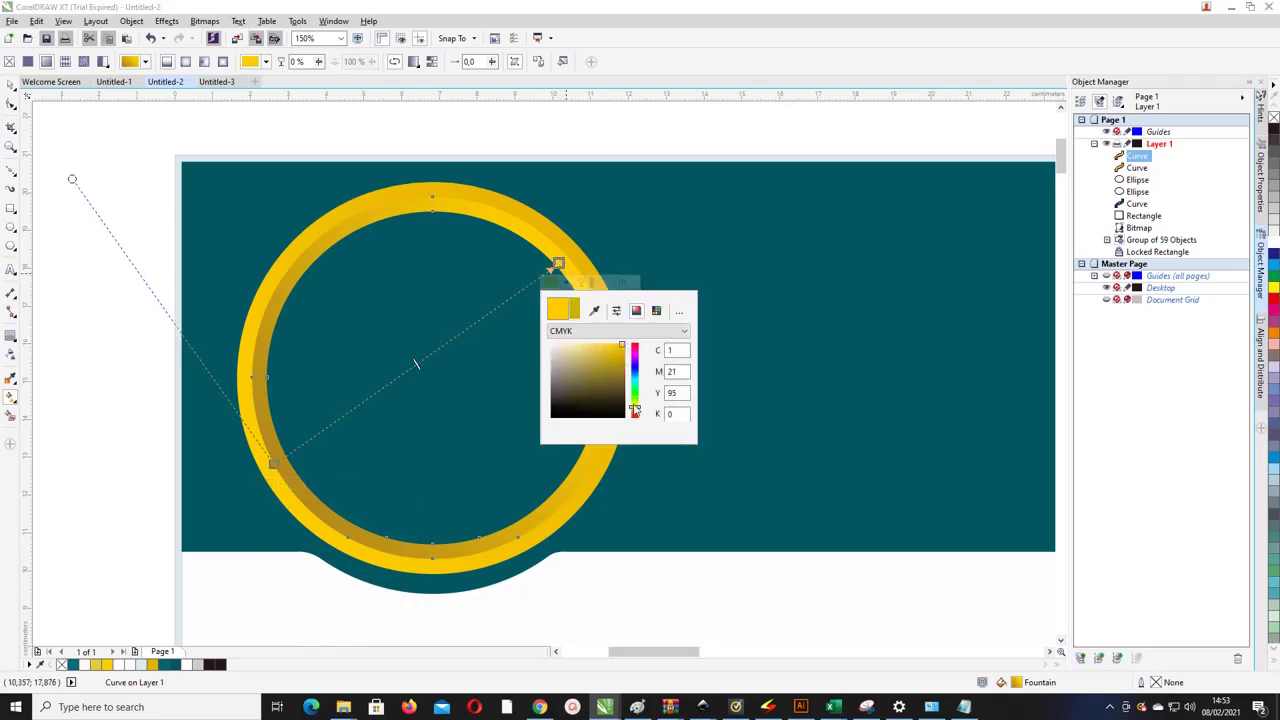
drag(634, 410, 634, 404)
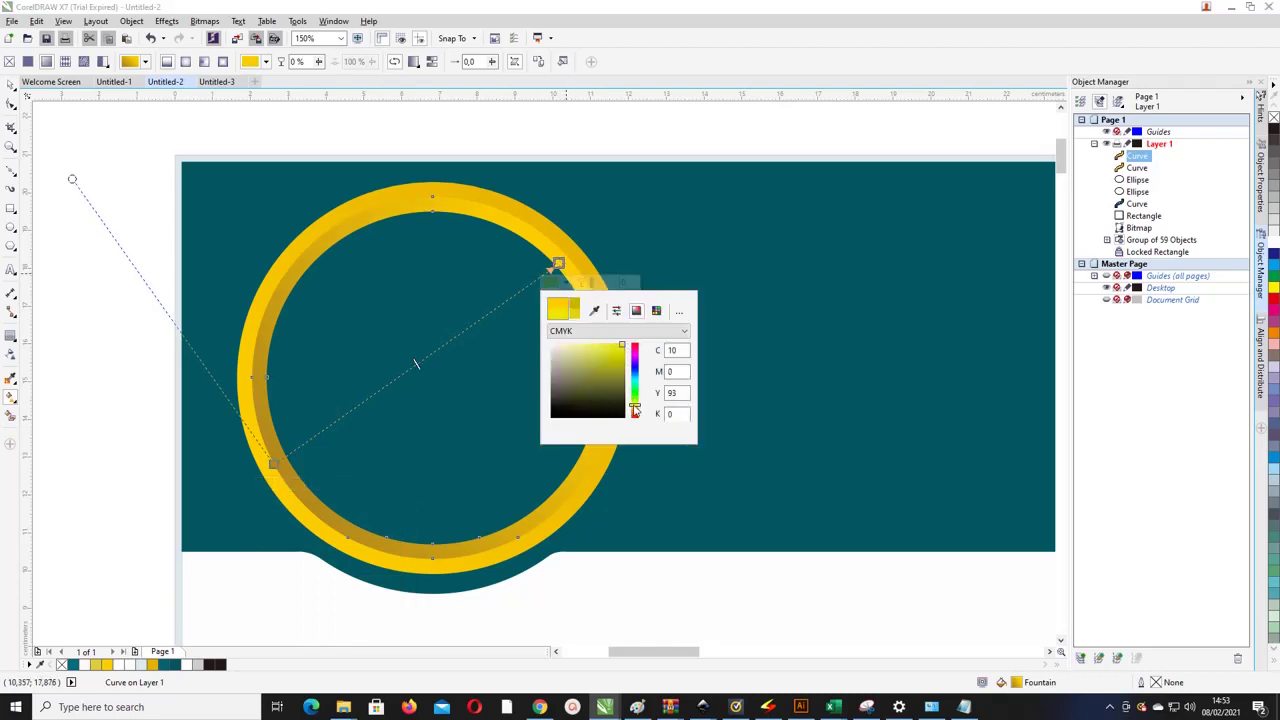
click(416, 363)
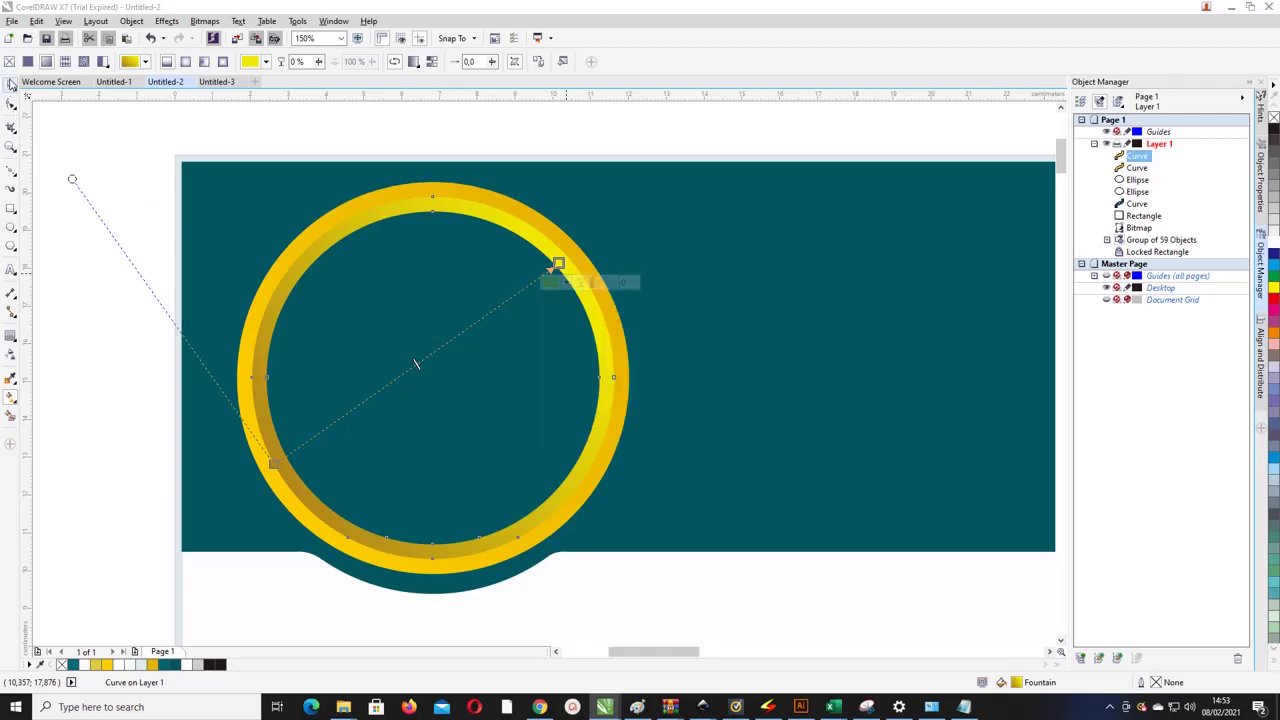
key(space)
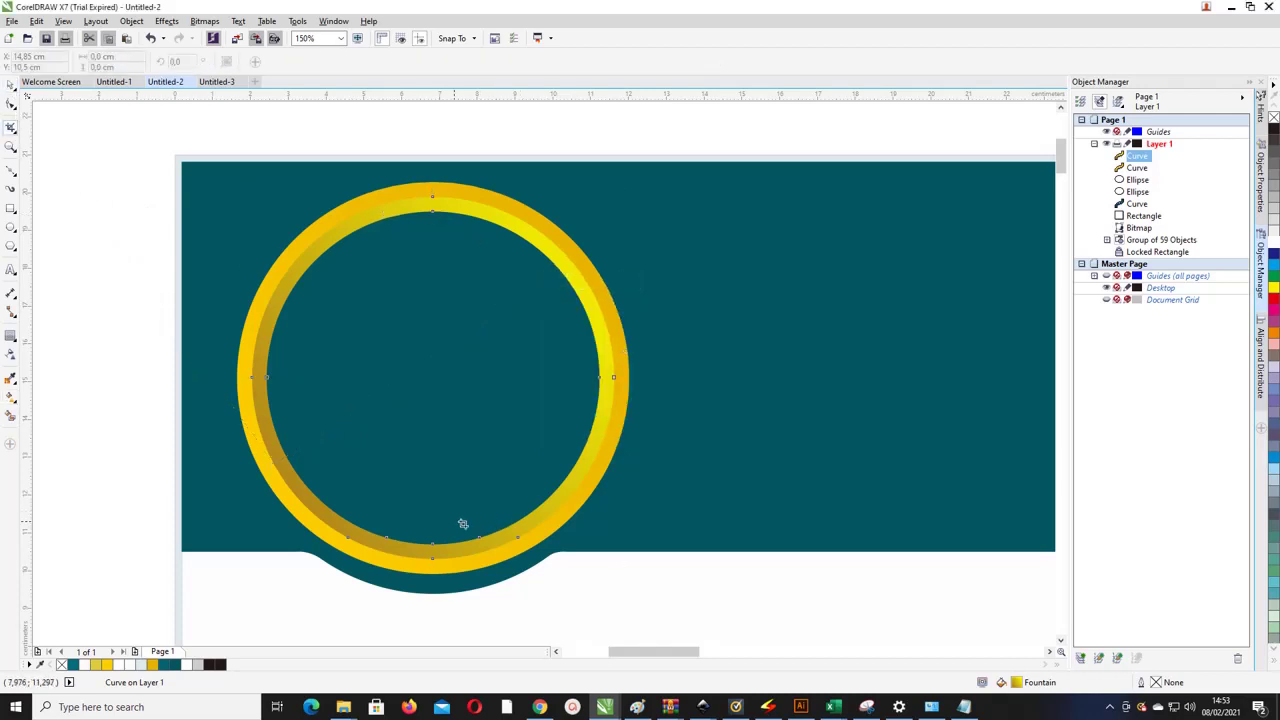
click(9, 86)
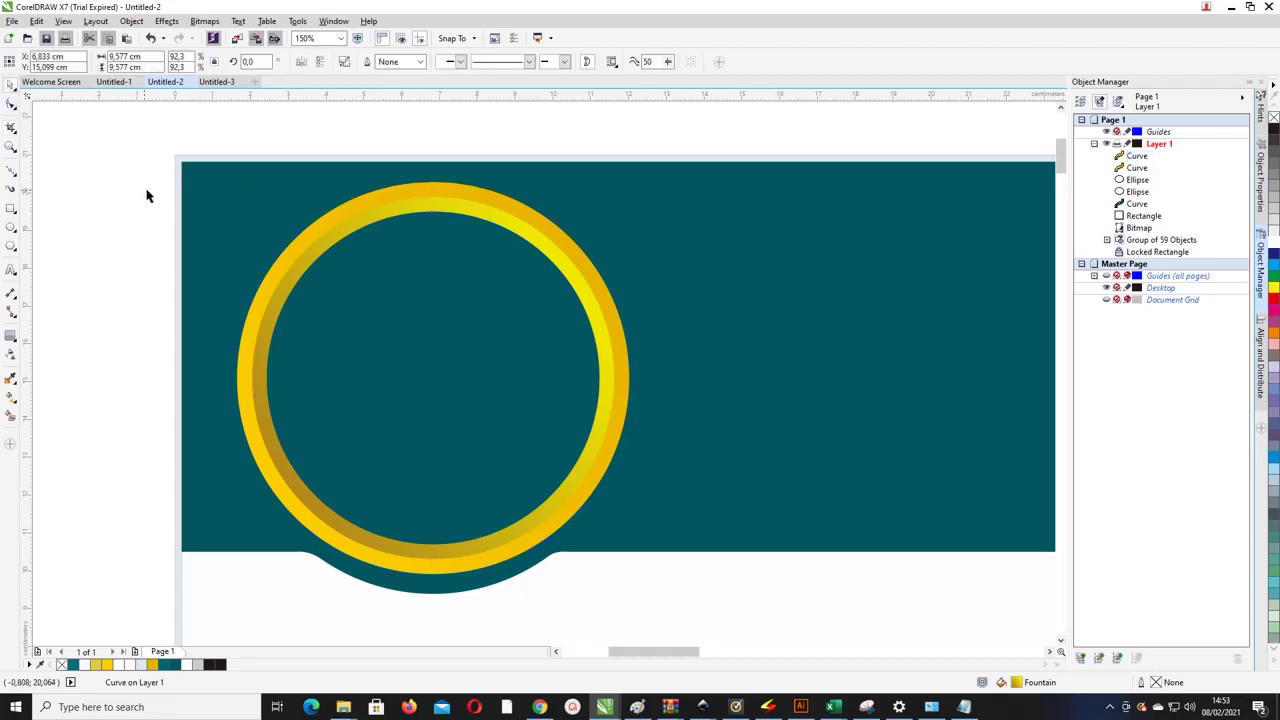
click(149, 194)
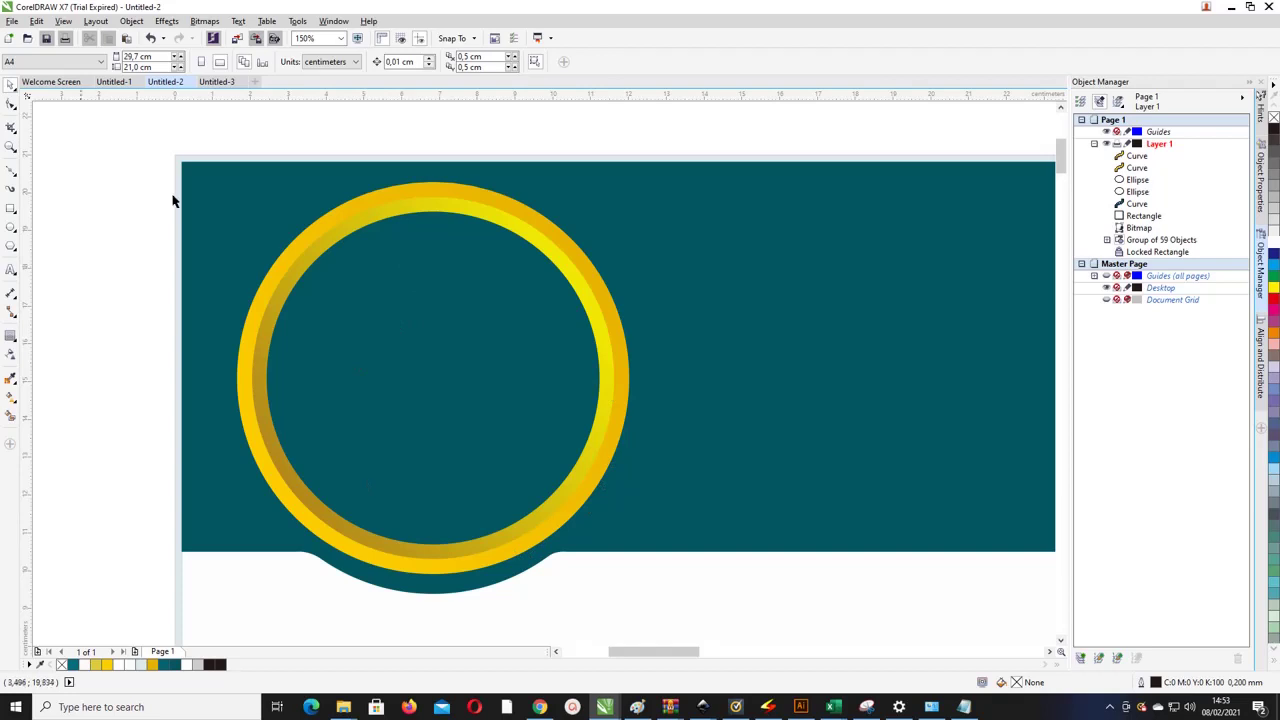
Step: Create a light grey circle filling the area inside the inner gold ring with Smart Fill
click(12, 418)
click(411, 303)
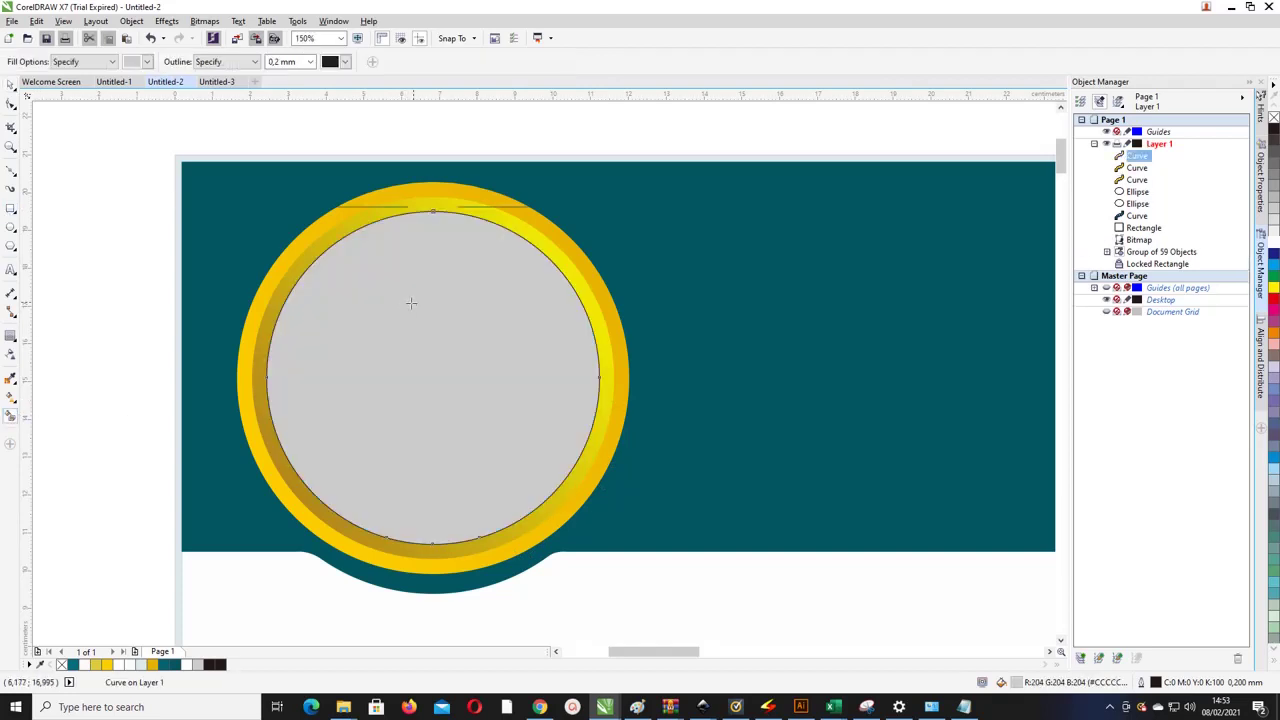
click(10, 85)
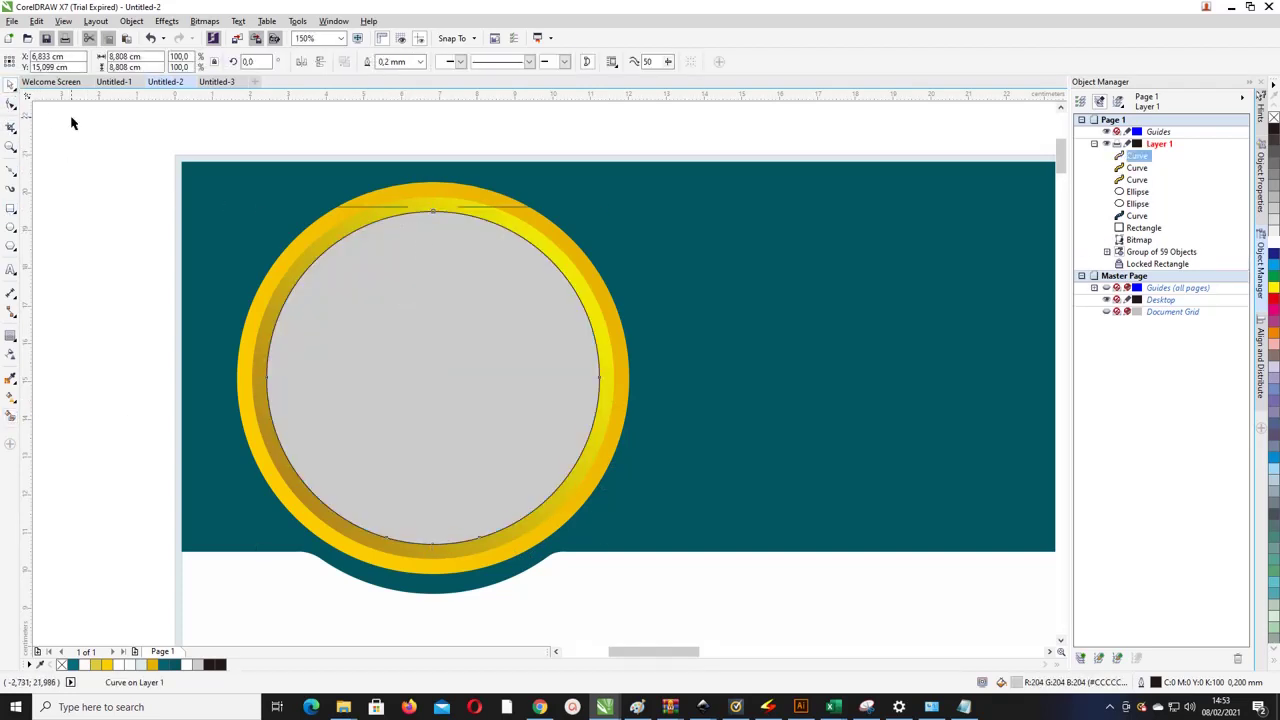
Step: Remove the outline of the circle inside the rings and fill it with white
scroll(620, 245, up, 1)
scroll(429, 209, up, 2)
scroll(429, 237, down, 2)
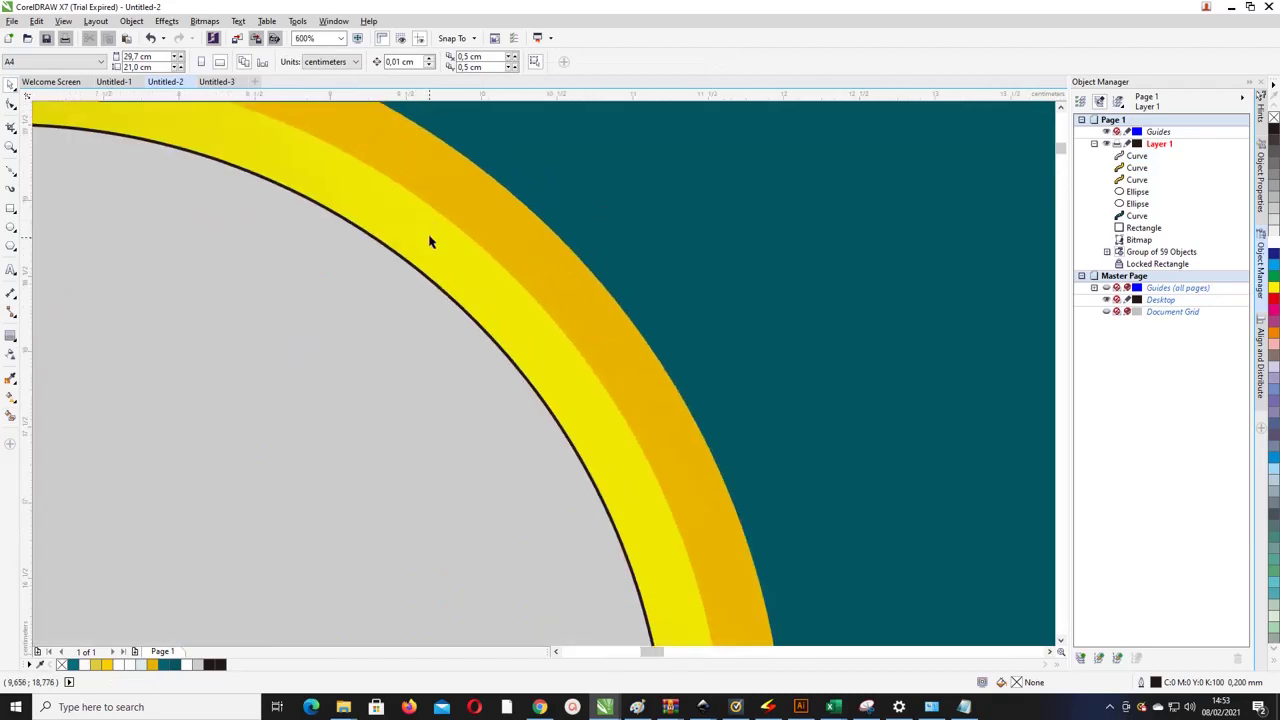
click(242, 478)
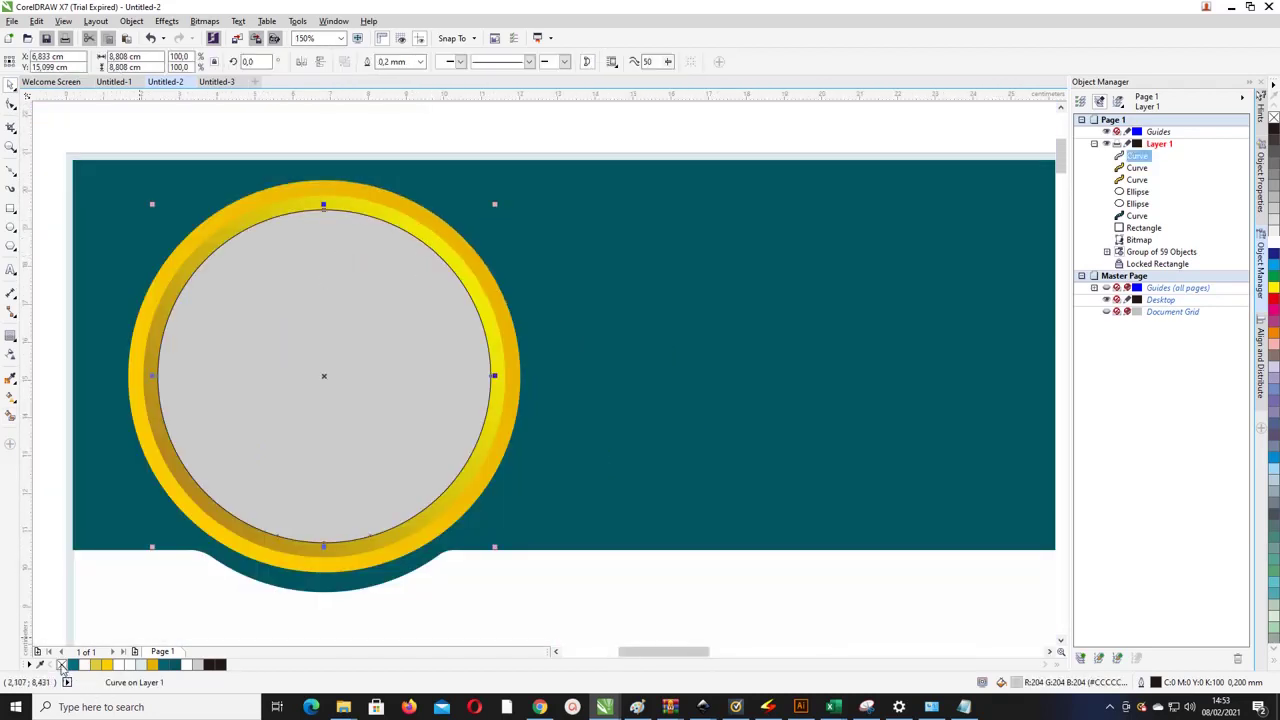
right_click(62, 666)
click(190, 666)
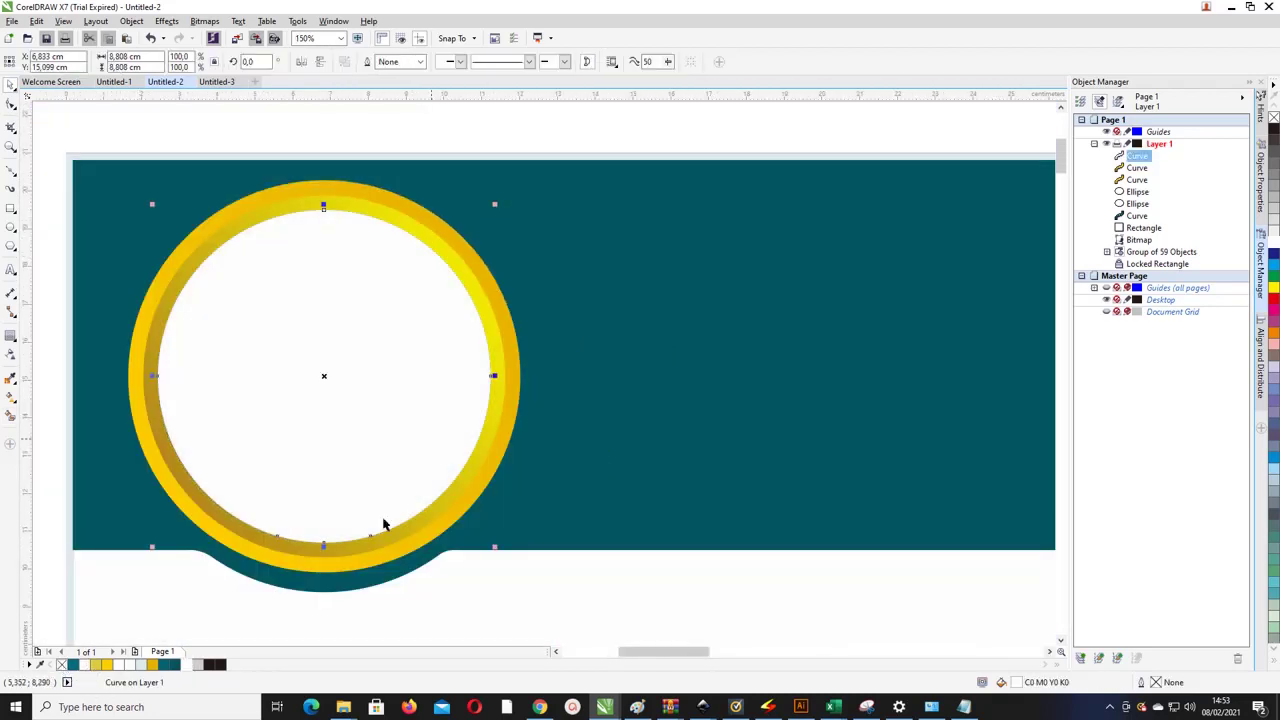
click(505, 142)
scroll(509, 139, down, 2)
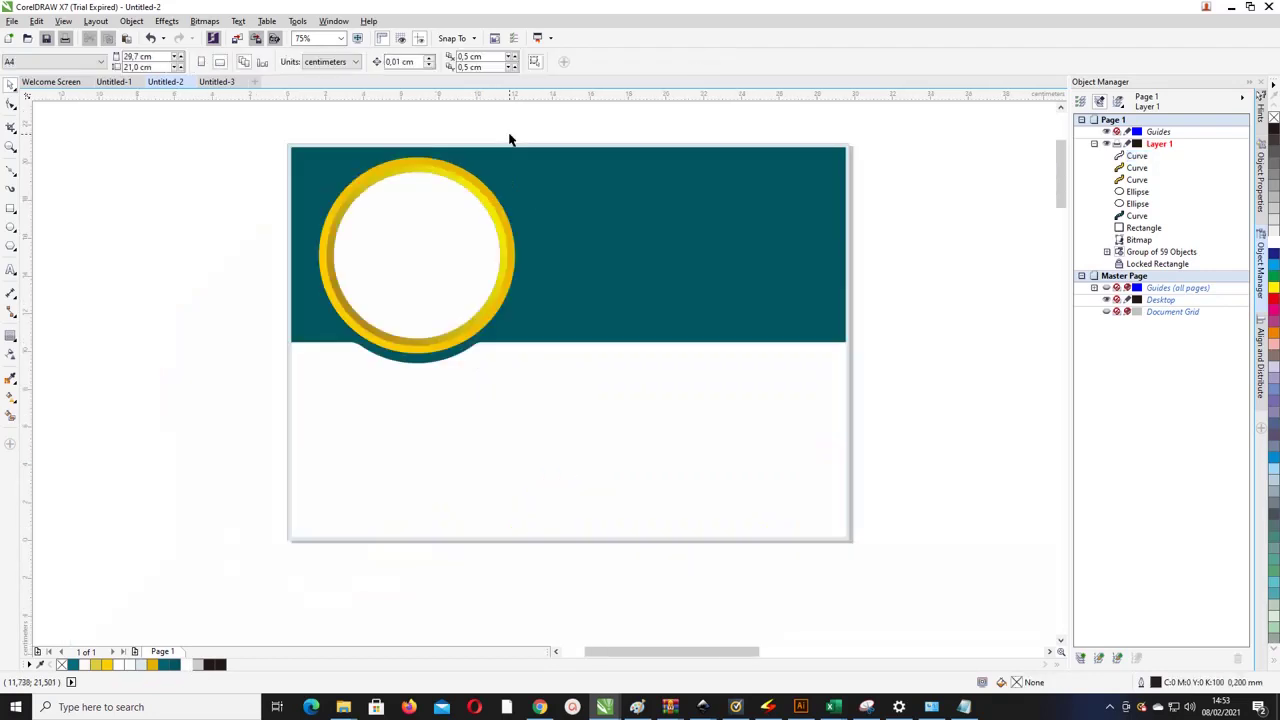
Step: Smooth the right junction between the teal shape's bulge and its straight lower edge by adjusting the curve handles there
click(509, 141)
scroll(506, 360, up, 4)
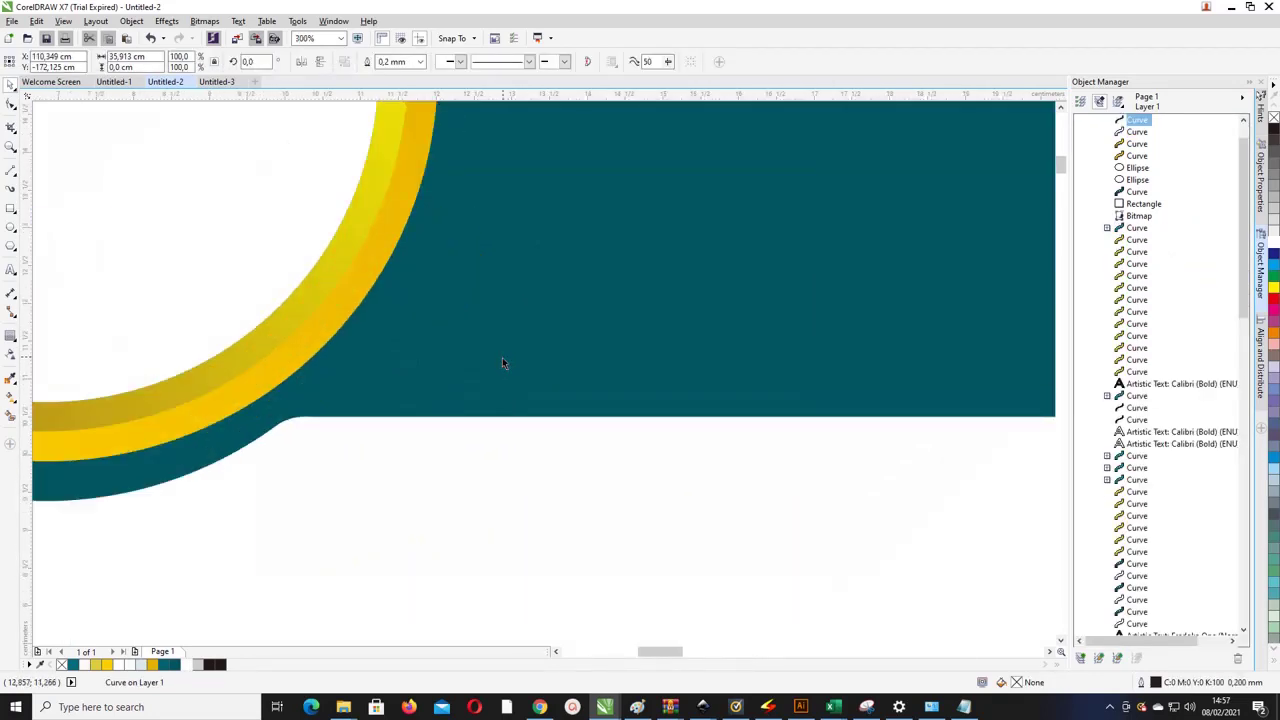
scroll(504, 353, down, 1)
click(418, 389)
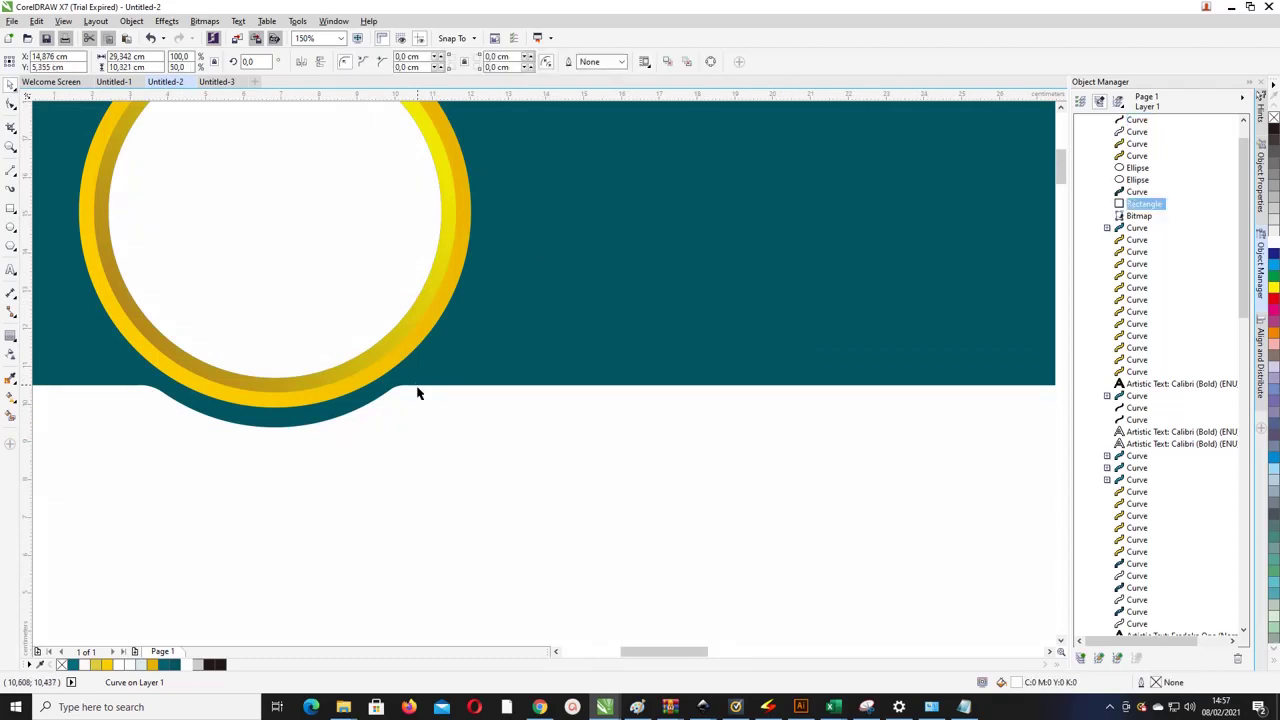
scroll(417, 387, up, 1)
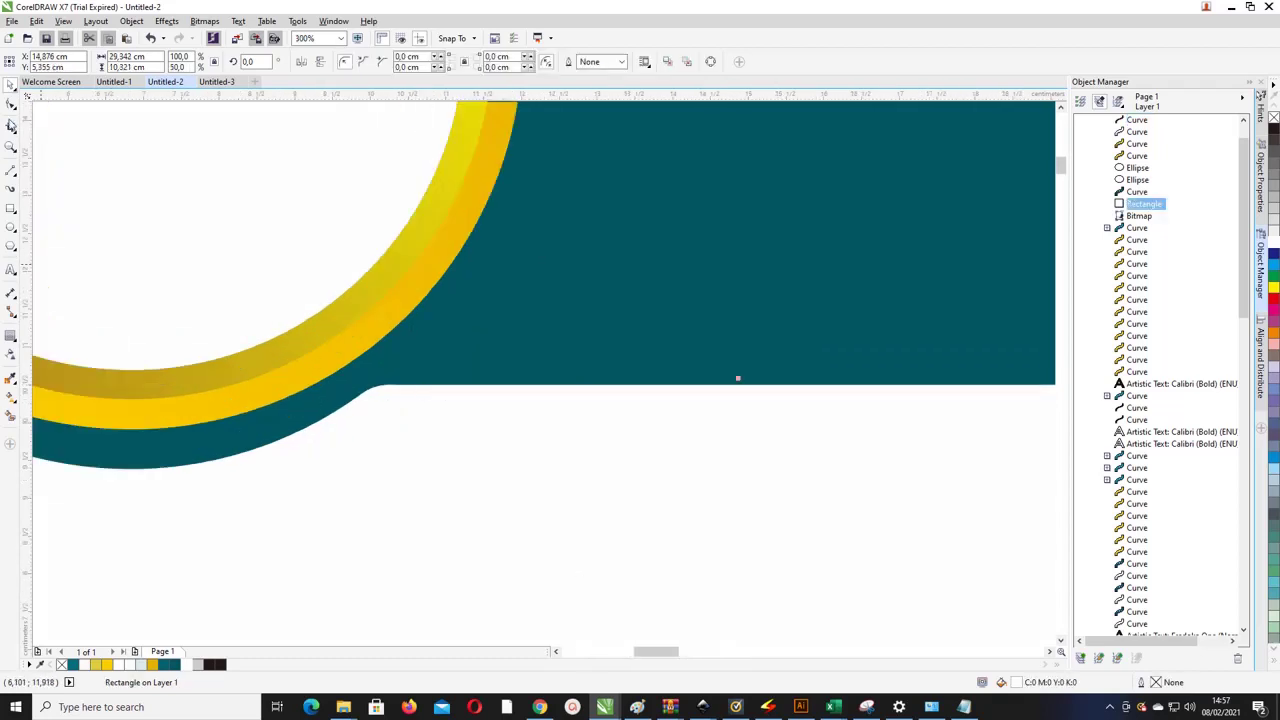
key(F10)
click(355, 412)
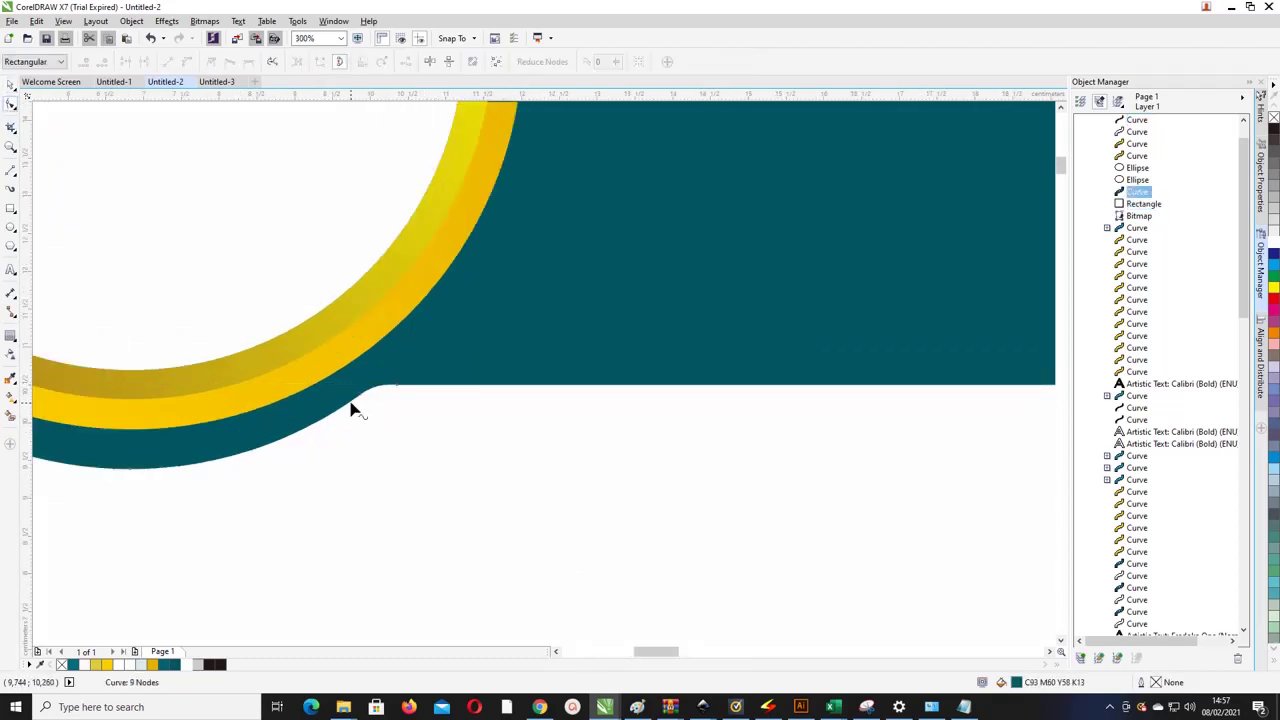
mouse_move(400, 391)
mouse_down()
mouse_move(433, 390)
mouse_move(400, 390)
mouse_up()
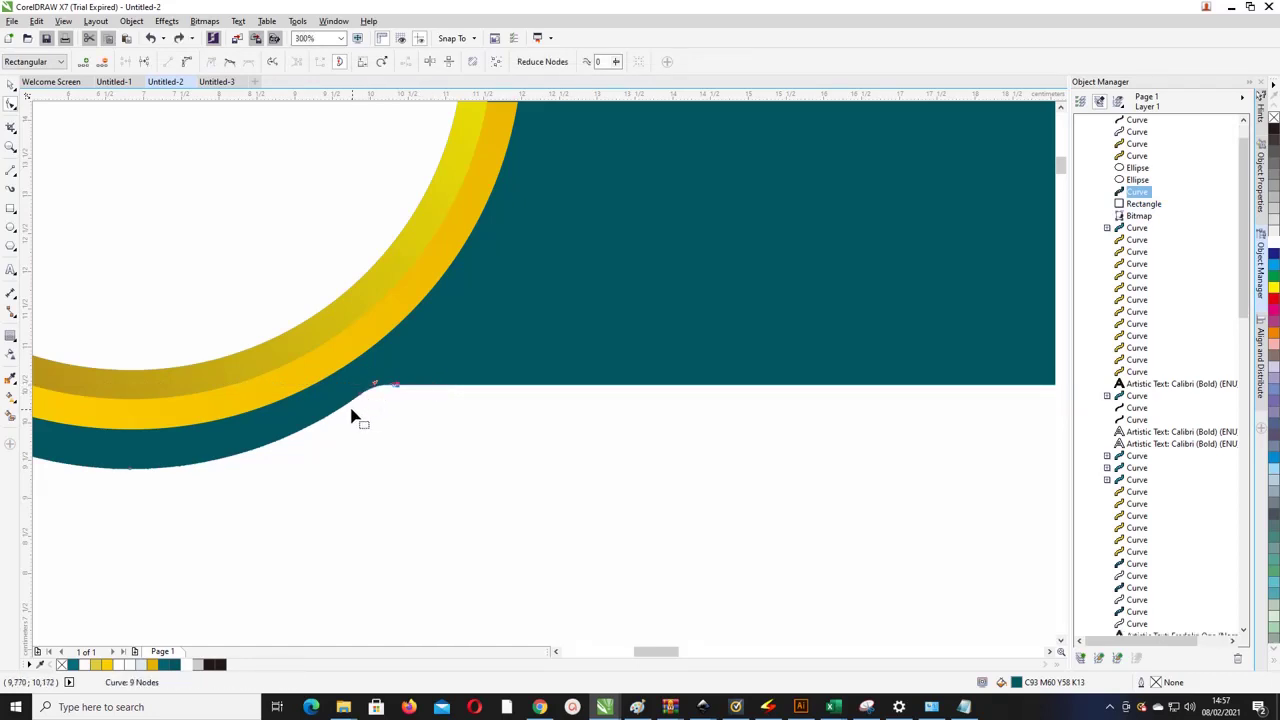
scroll(352, 410, up, 2)
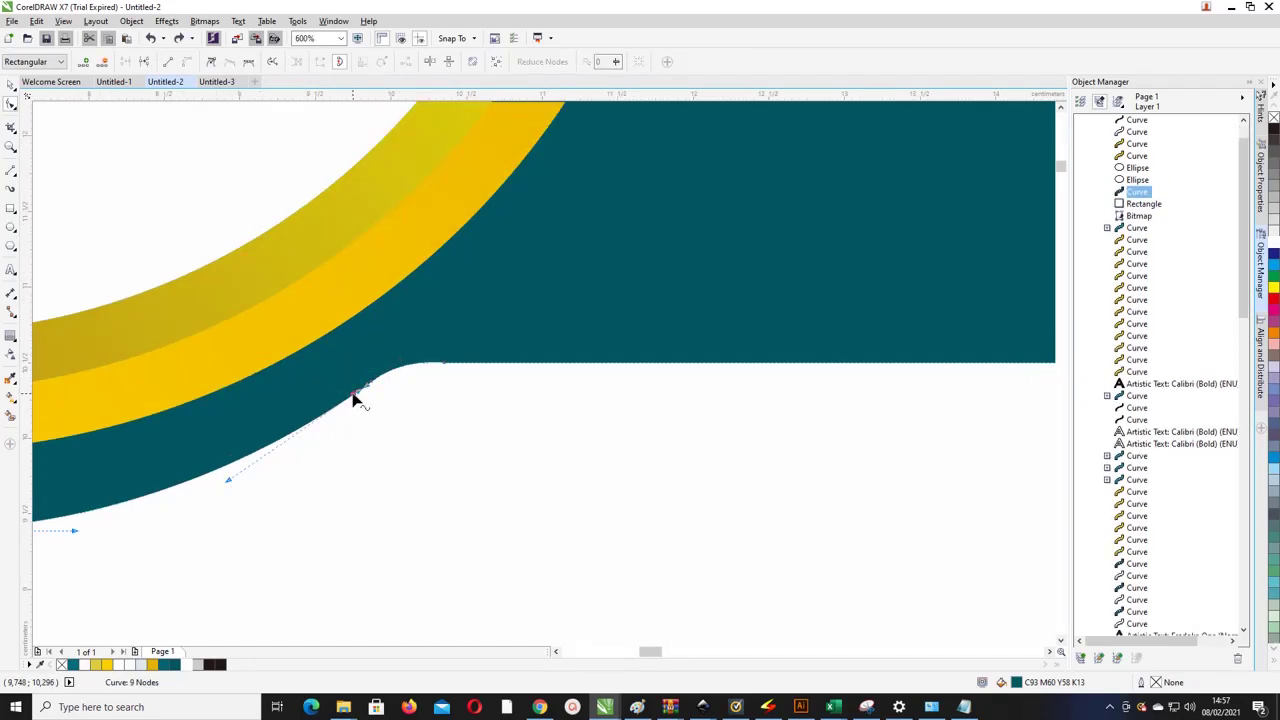
click(372, 384)
click(356, 396)
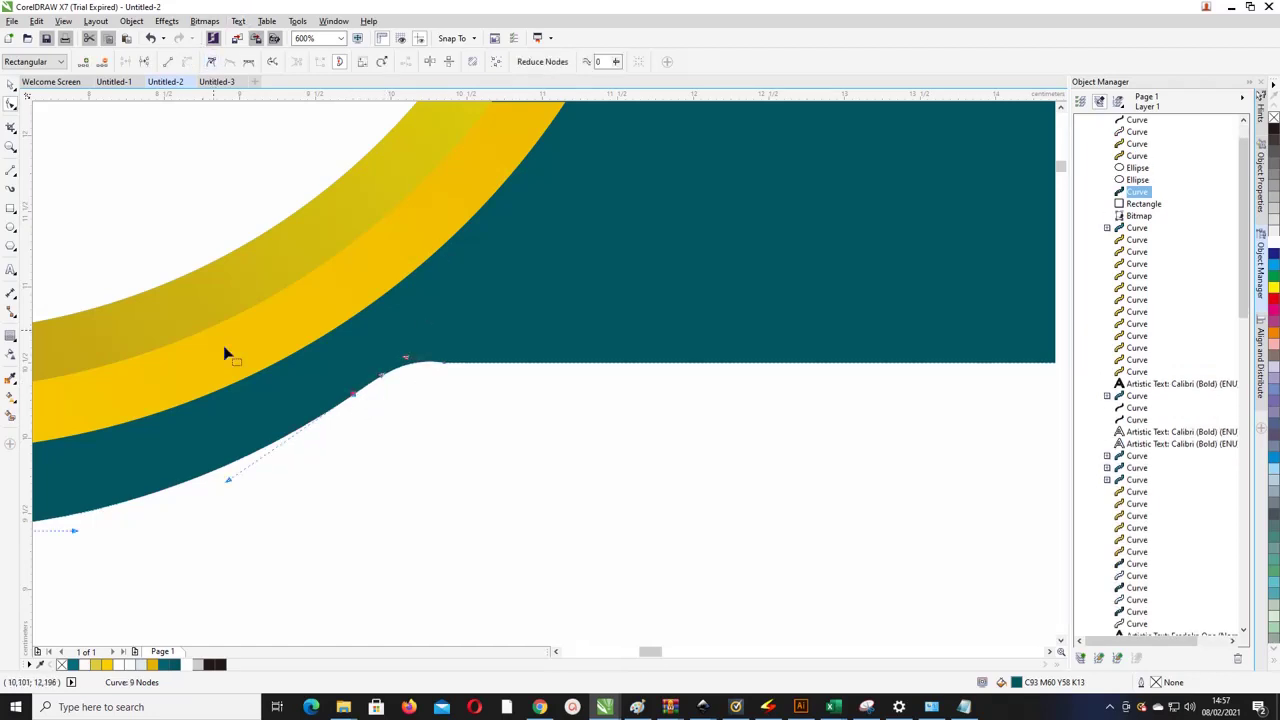
click(405, 361)
mouse_move(405, 362)
mouse_down()
mouse_move(449, 371)
mouse_move(386, 371)
mouse_move(400, 371)
mouse_up()
Step: Widen the left junction of the teal bulge by adding a node farther out, deleting the old one and adjusting the handles
scroll(471, 380, down, 3)
scroll(214, 397, up, 3)
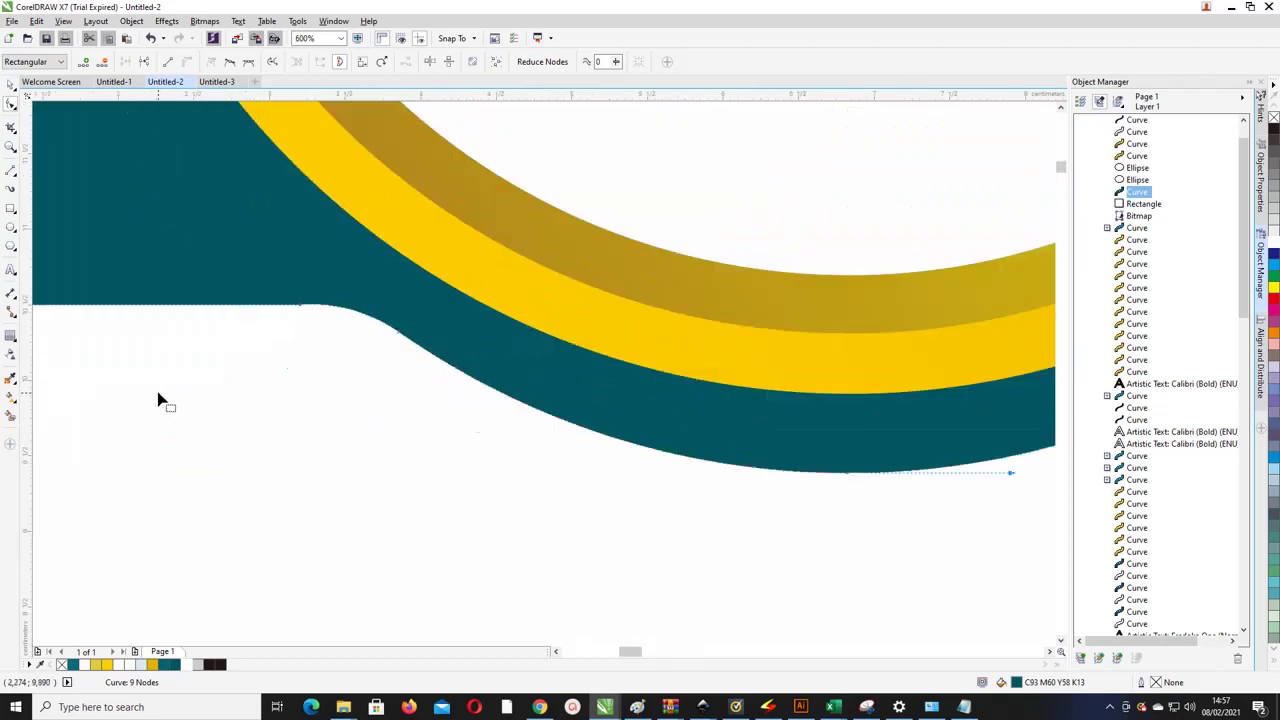
double_click(251, 305)
key(Delete)
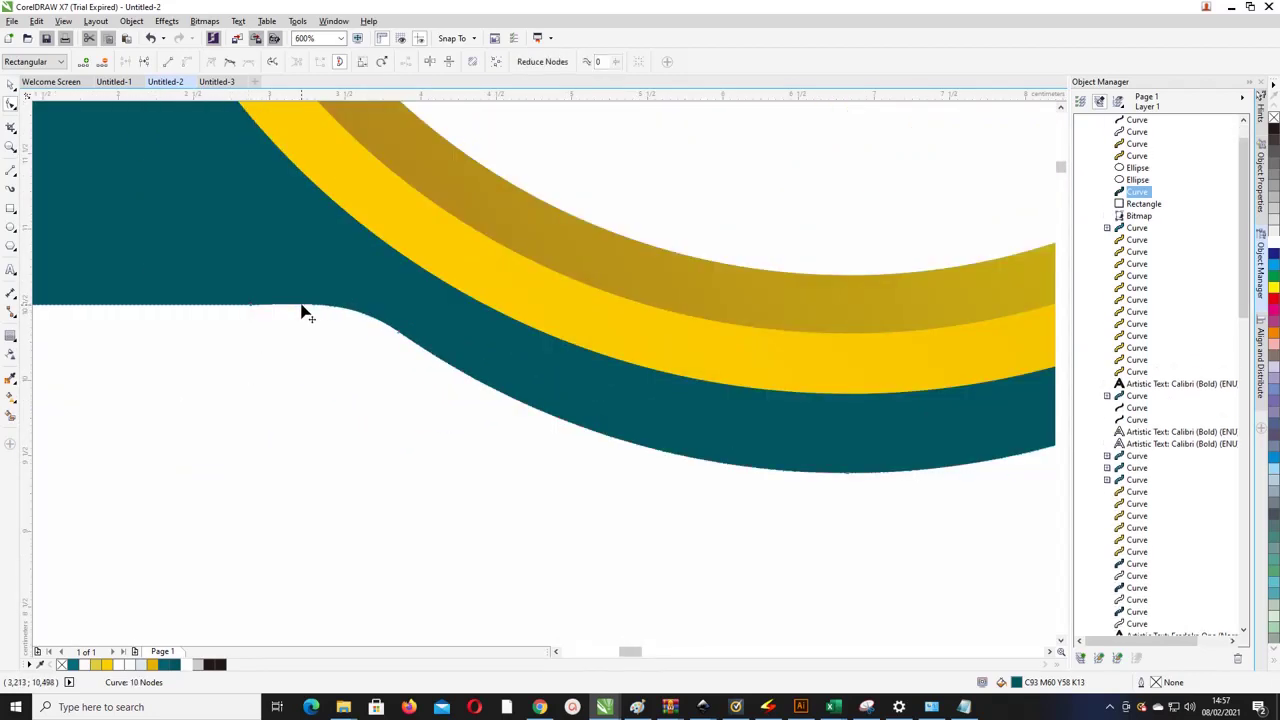
click(398, 336)
drag(349, 302, 385, 316)
drag(308, 313, 250, 306)
click(393, 335)
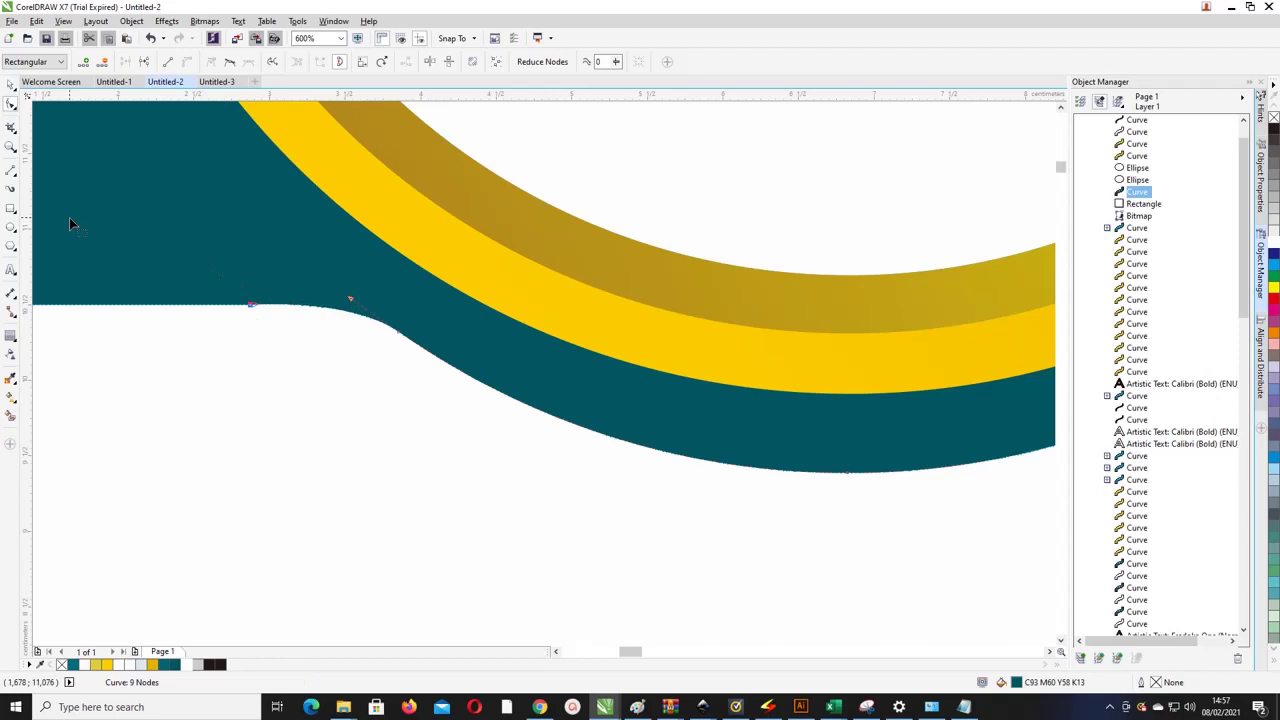
click(10, 100)
click(183, 329)
Step: Draw a horizontal two-point line about 32.34 cm long across the page, just below the teal shape's straight lower edge
scroll(245, 306, down, 3)
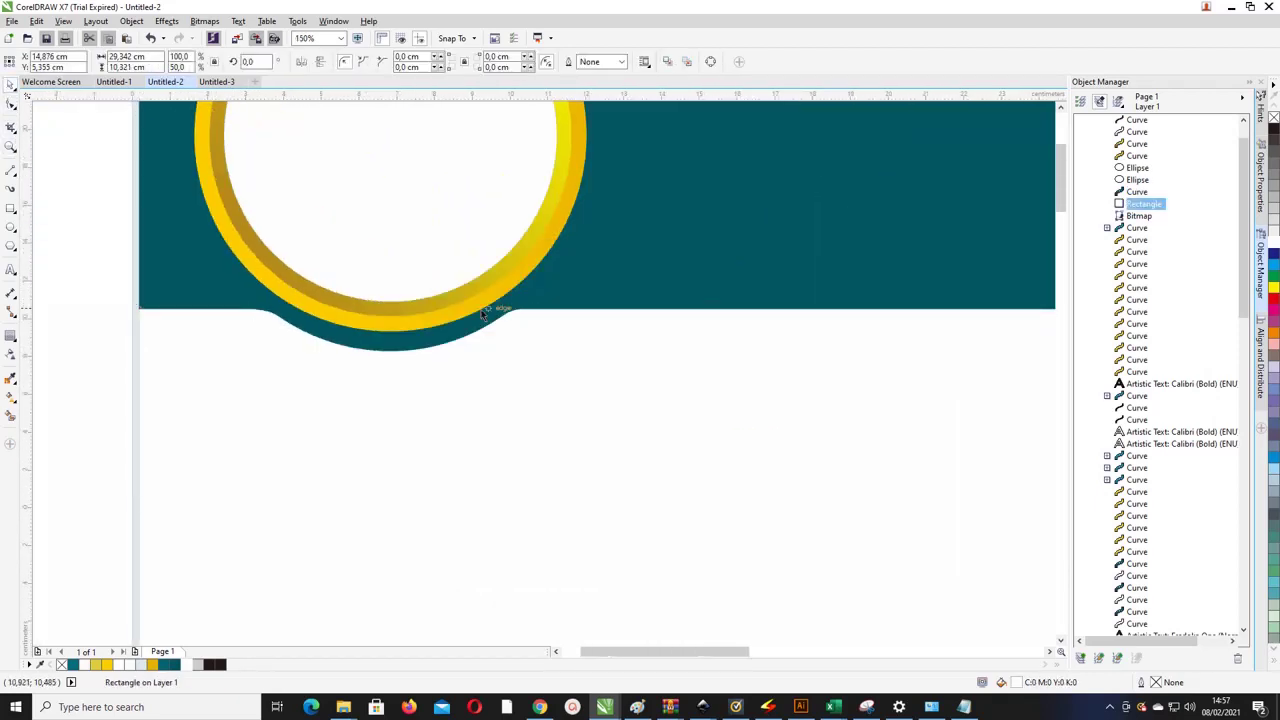
scroll(391, 329, down, 2)
key(z)
drag(234, 238, 960, 388)
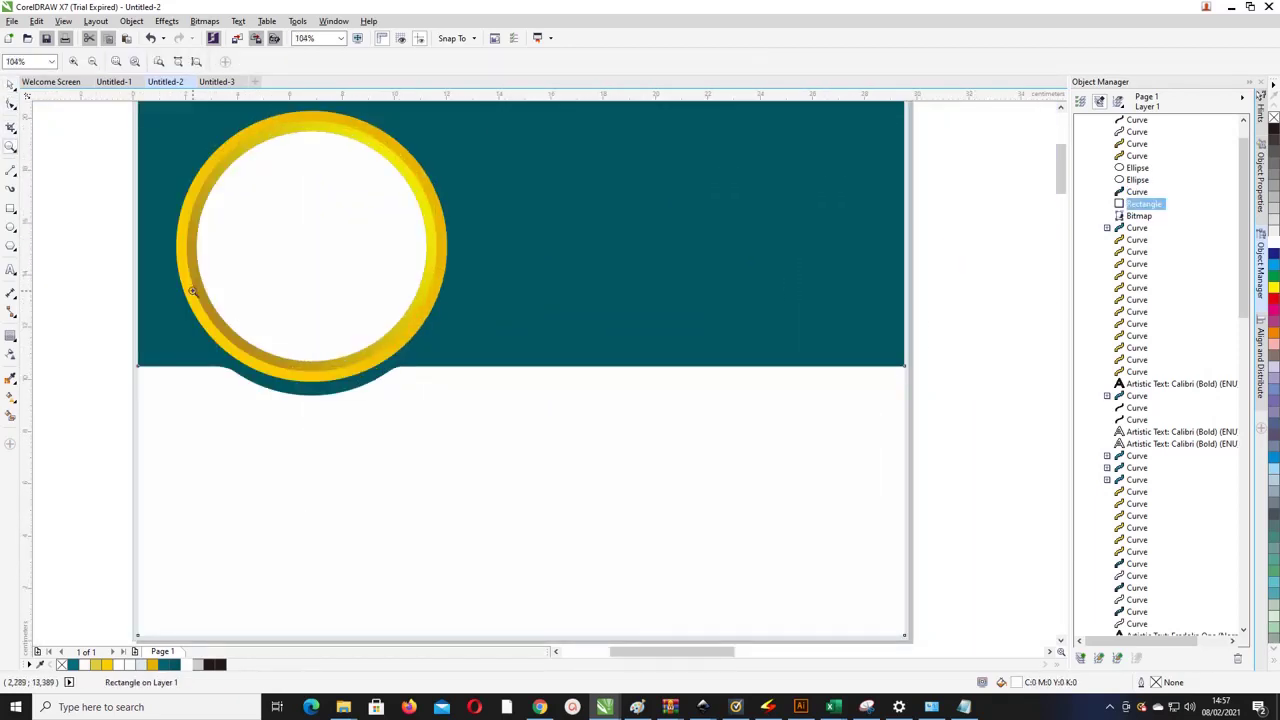
click(10, 171)
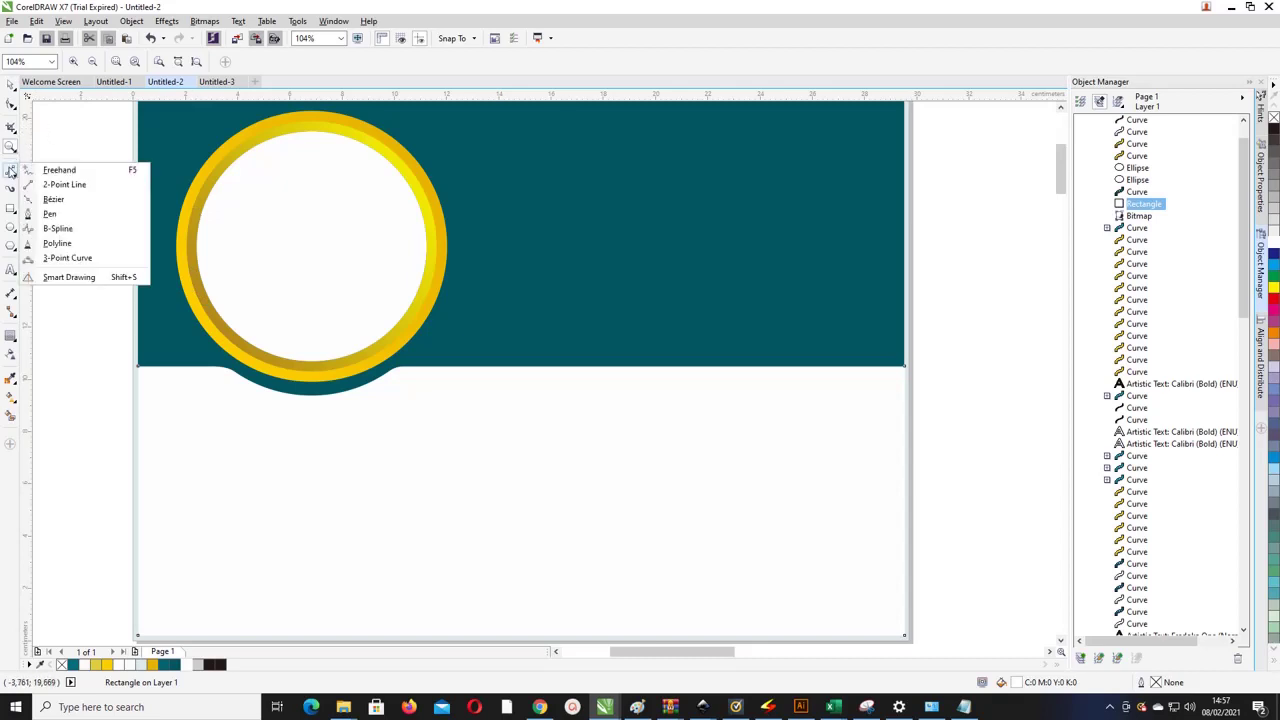
click(42, 187)
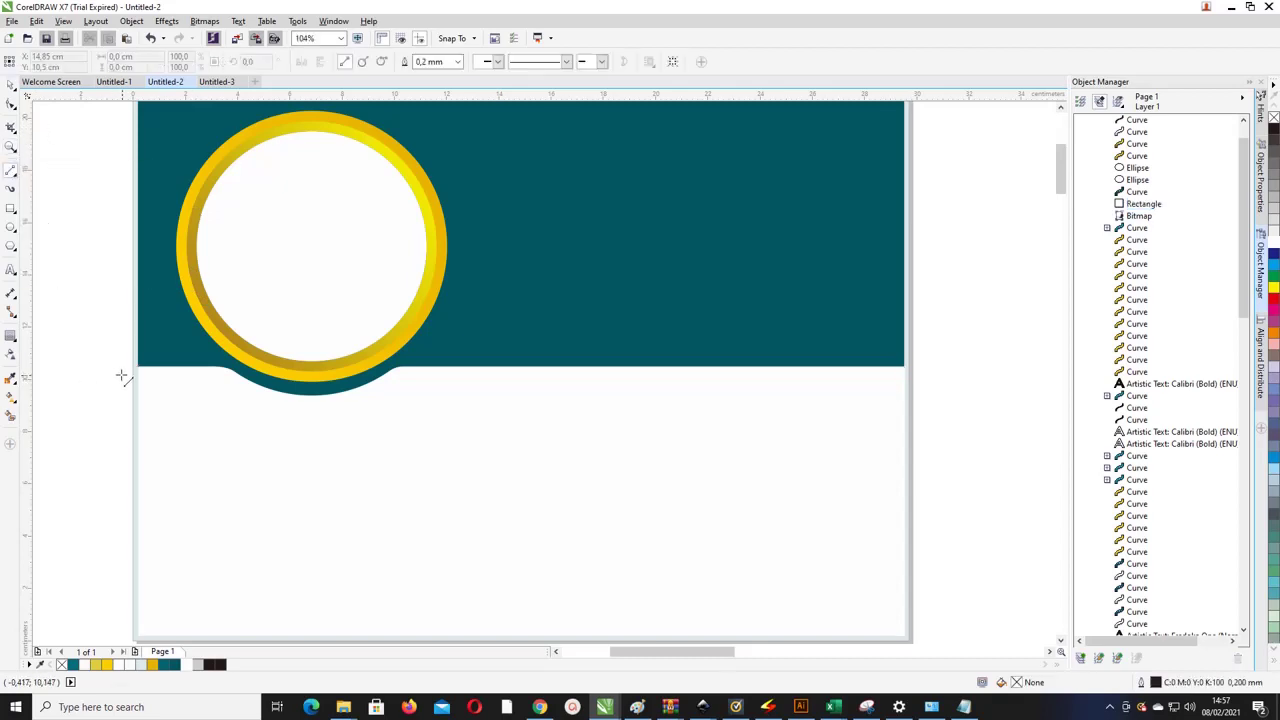
drag(123, 374, 970, 374)
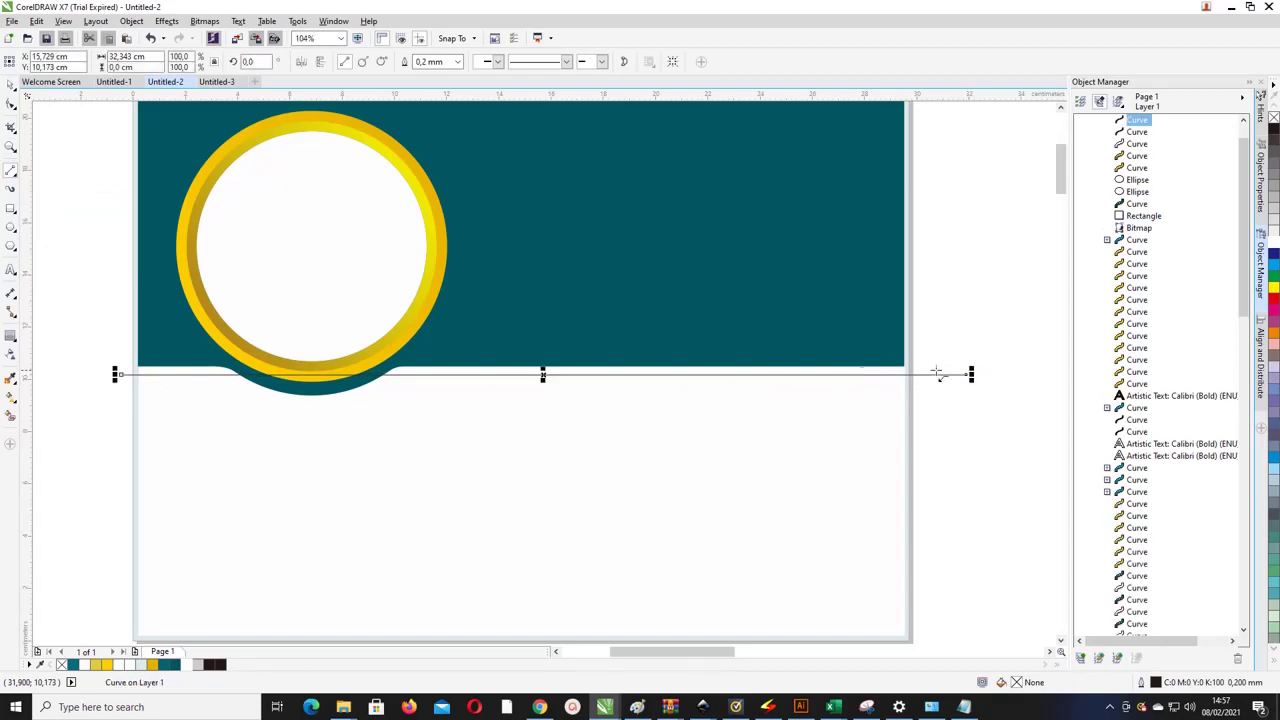
click(10, 85)
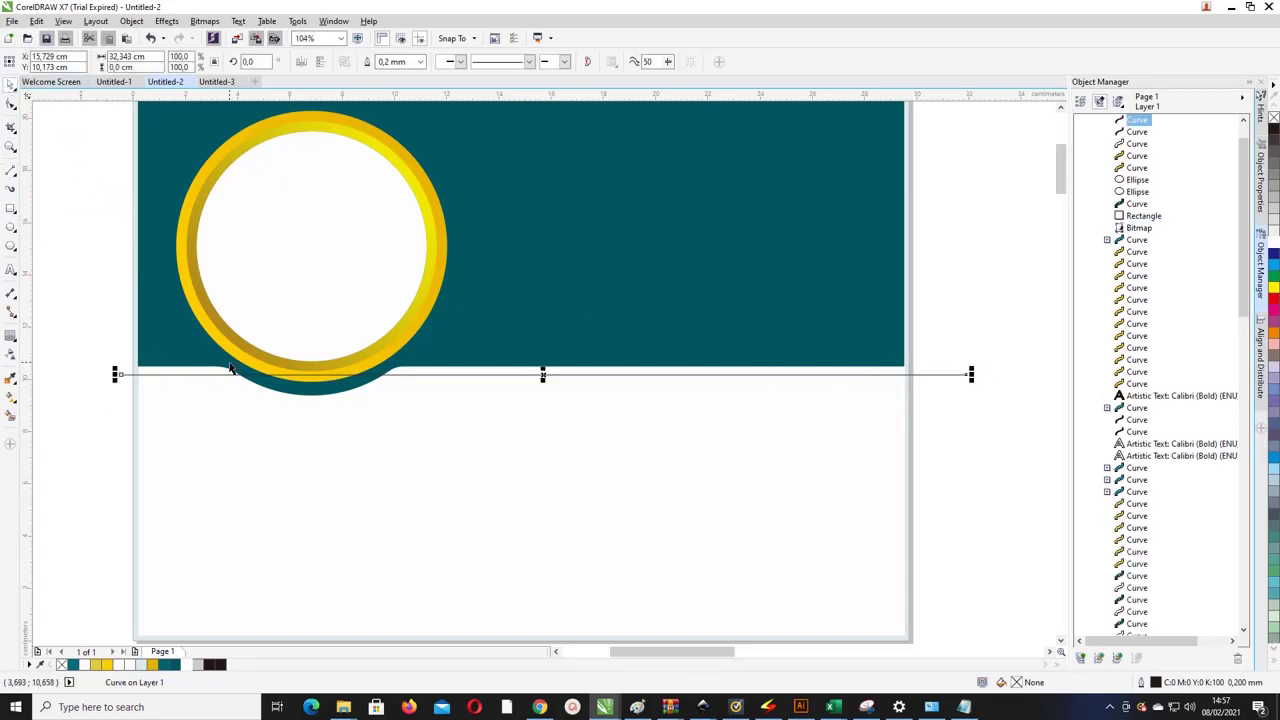
Step: Nudge the horizontal line up towards the teal edge to a Y position of 10.223 cm
key(Up)
key(Up)
key(Up)
key(Up)
key(Up)
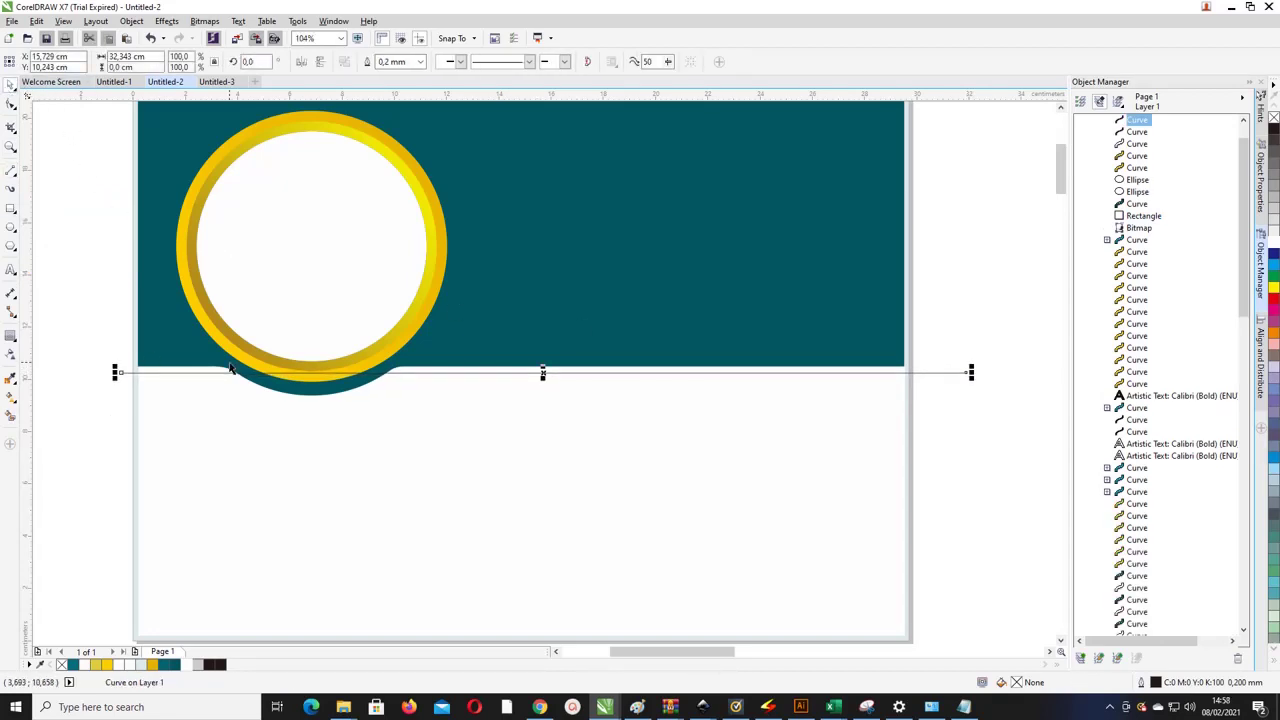
key(Down)
key(Down)
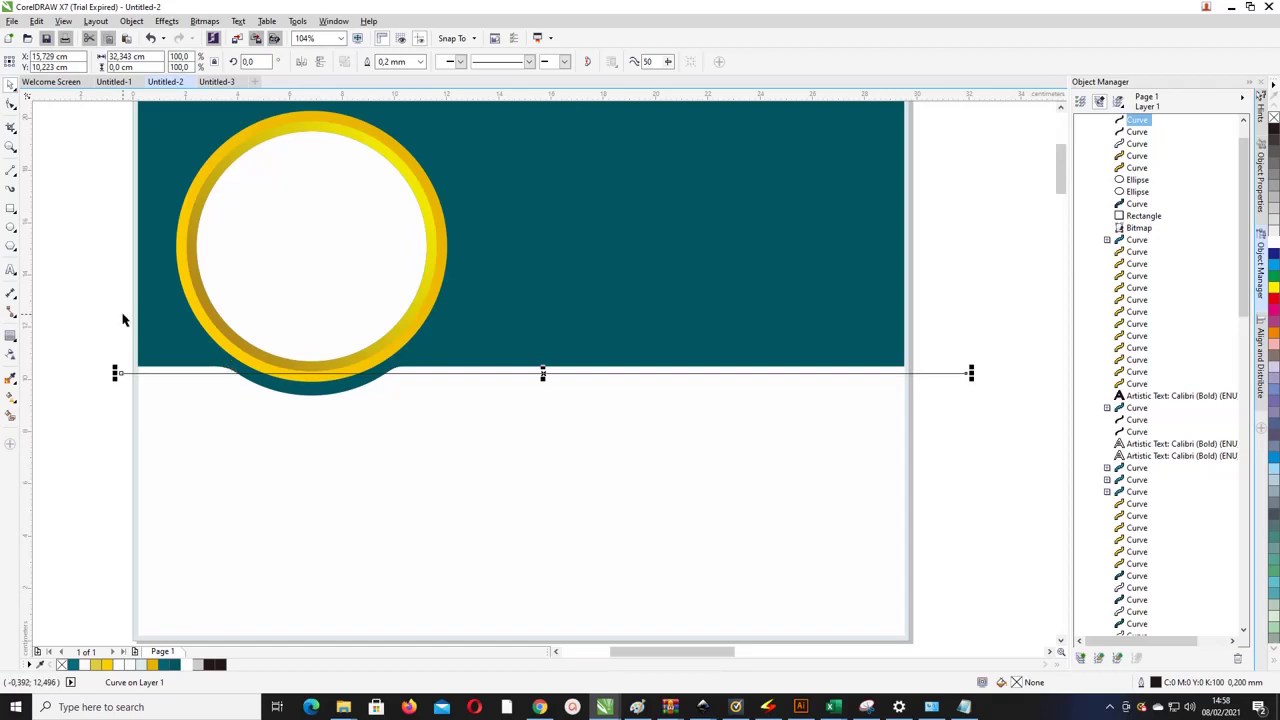
Step: Create light grey strips between the line and the teal lower edge on both sides of the bulge with Smart Fill
click(9, 417)
click(425, 371)
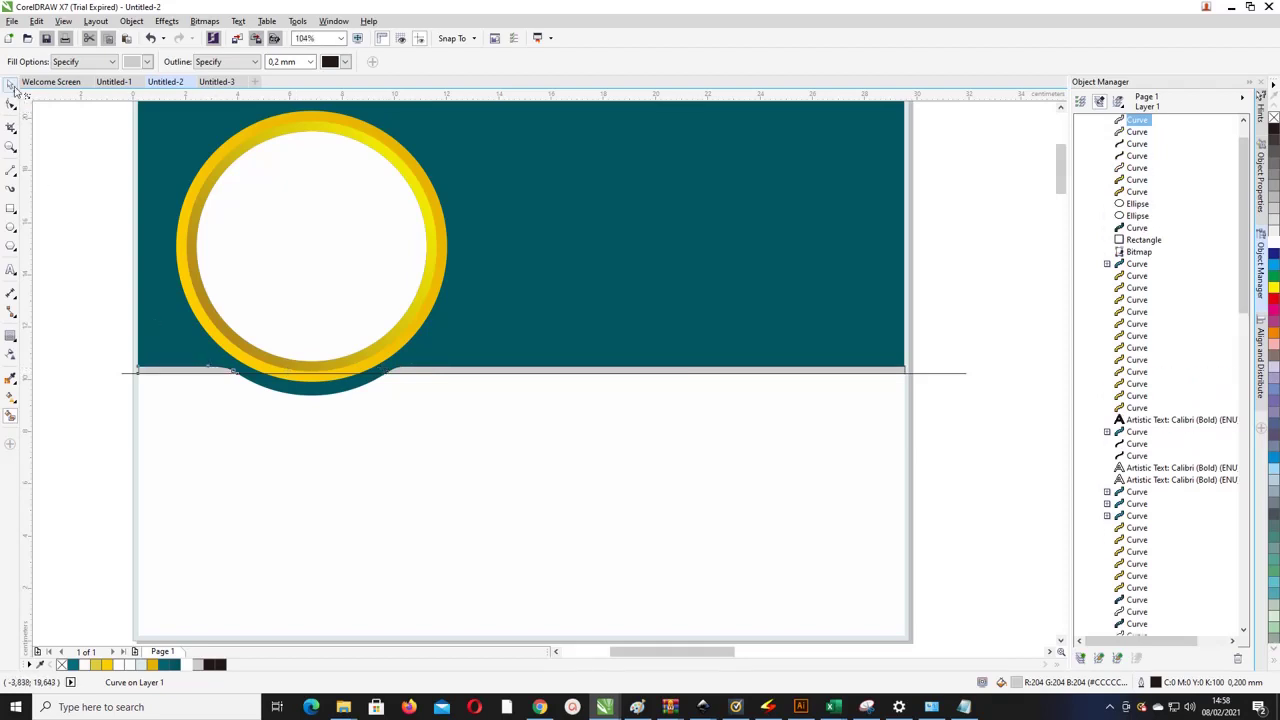
click(11, 311)
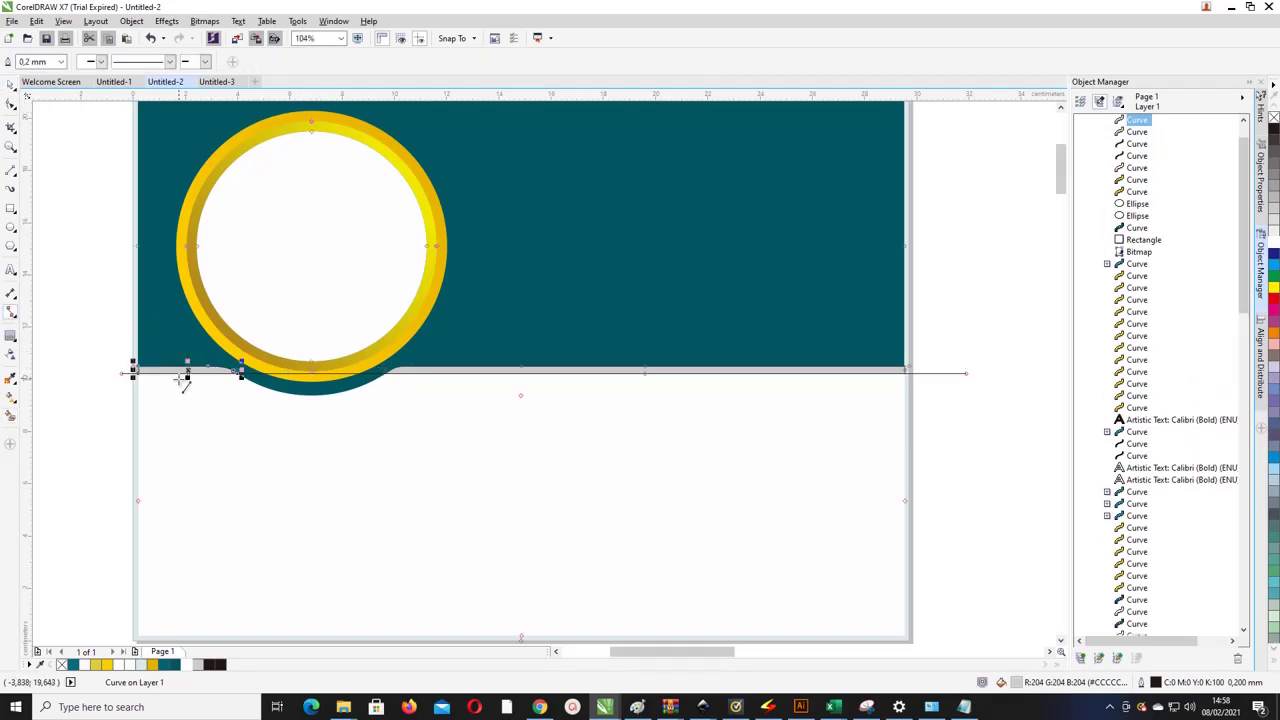
click(10, 86)
click(130, 376)
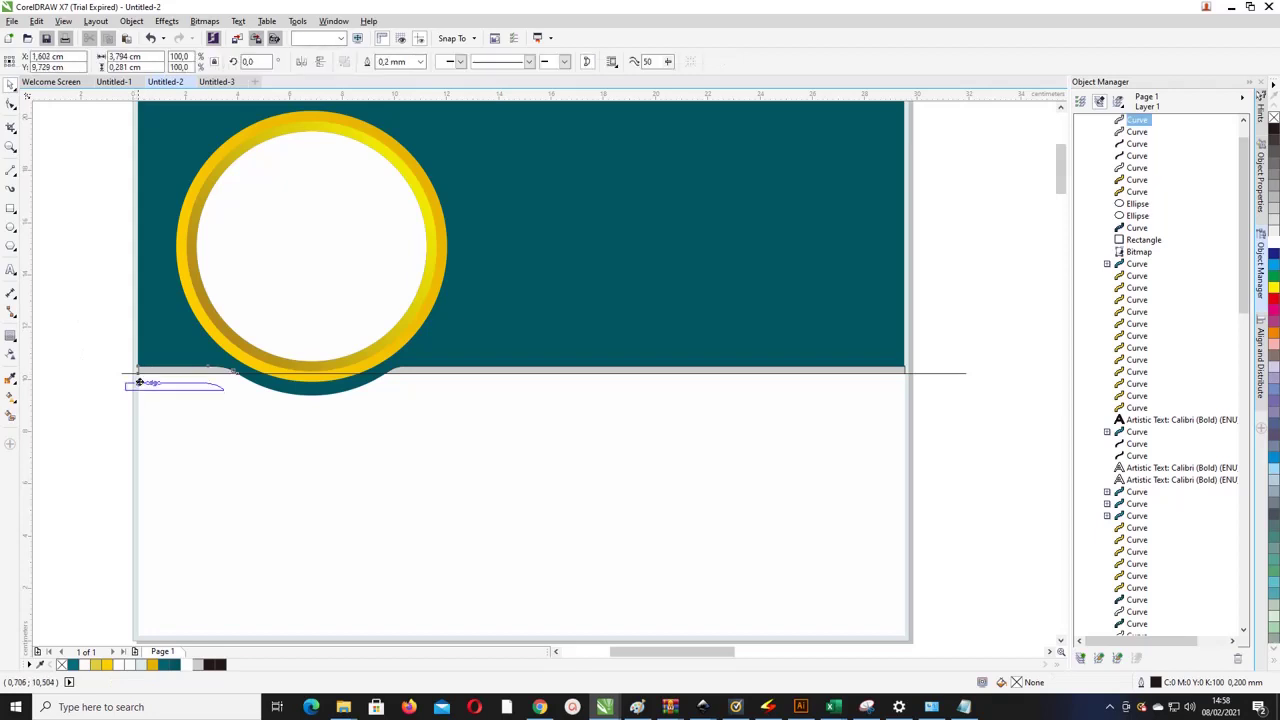
Step: Delete the horizontal construction line running along the lower edge of the strips
click(127, 378)
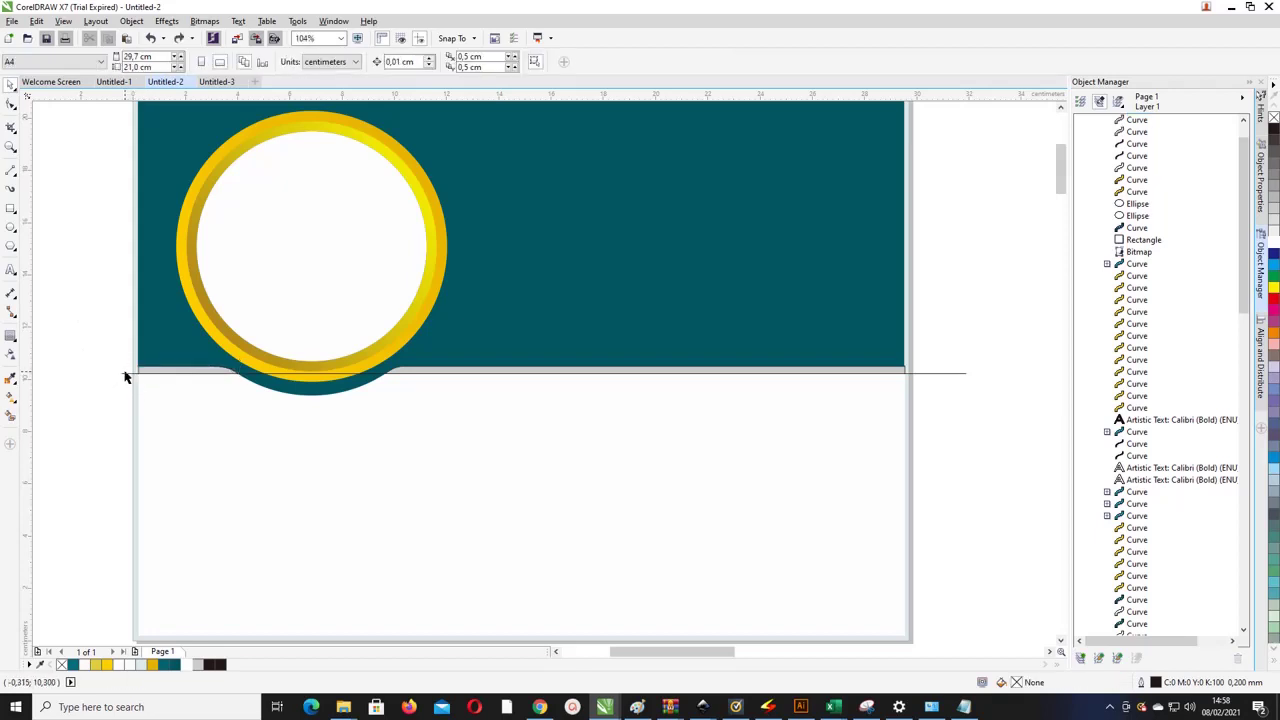
click(125, 377)
key(Delete)
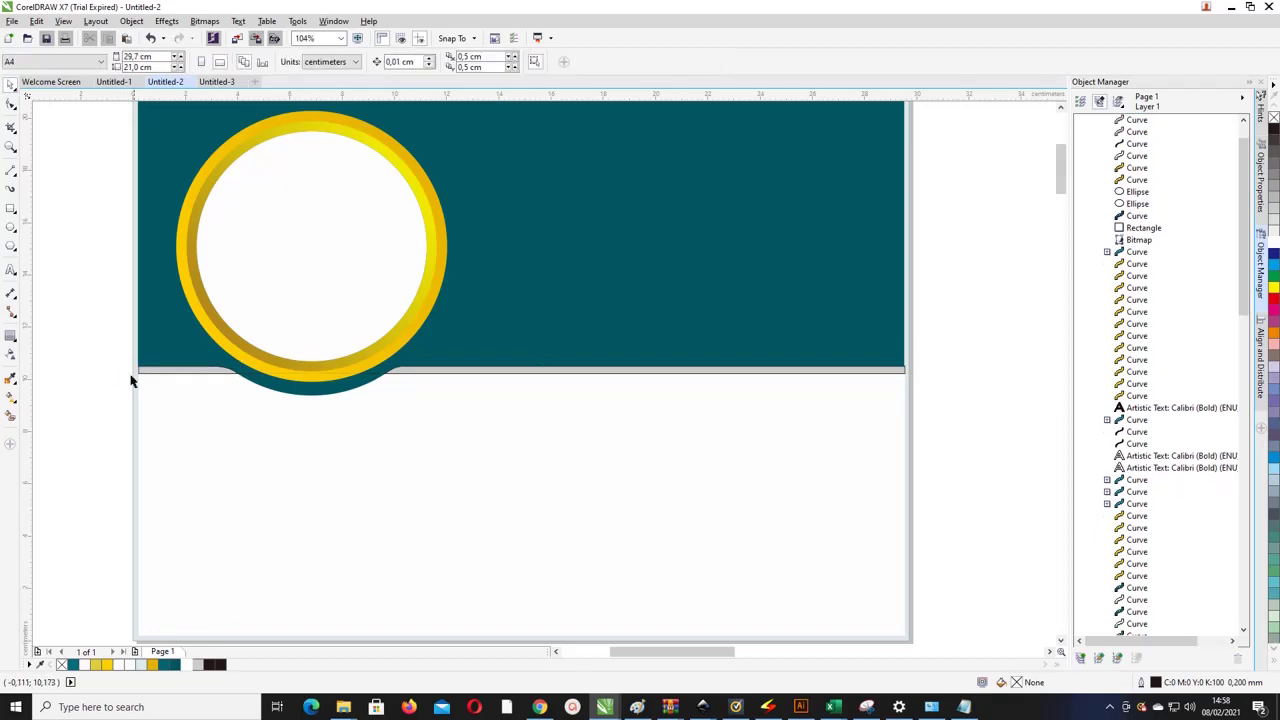
Step: Fill the two grey strips on both sides of the bulge with the gold gradient used on the ring
click(131, 379)
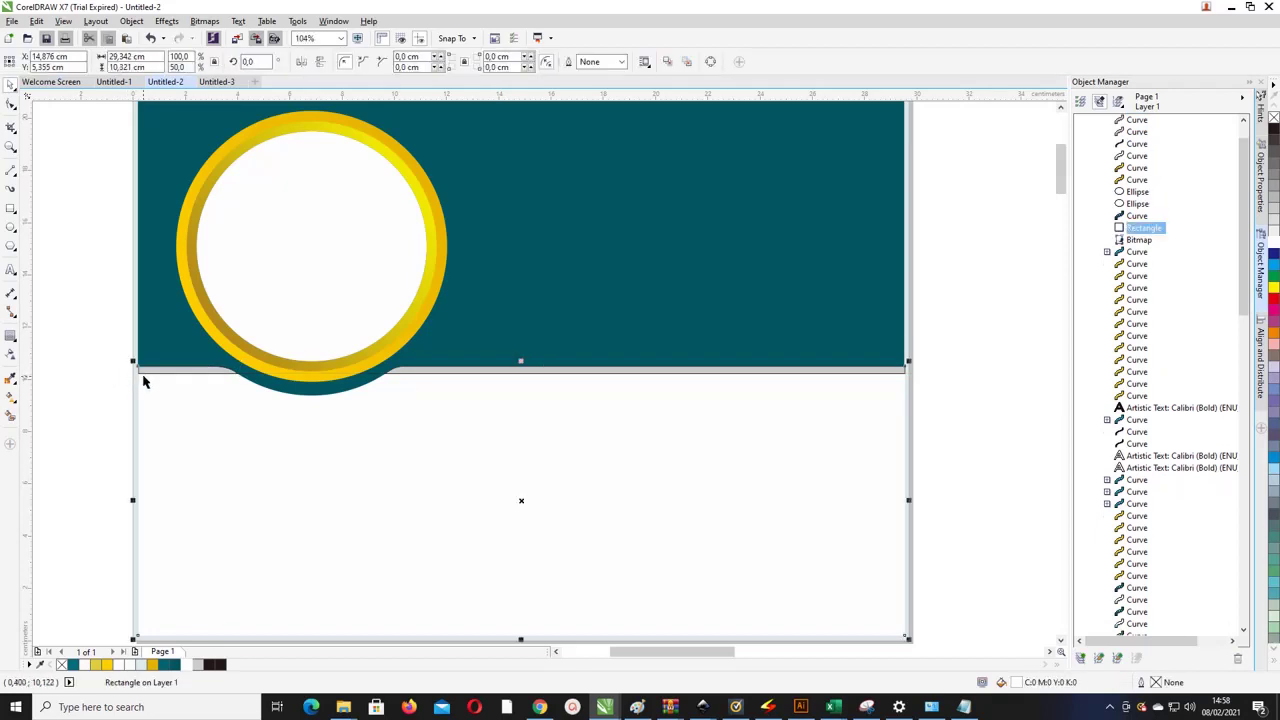
click(461, 377)
shift+click(222, 370)
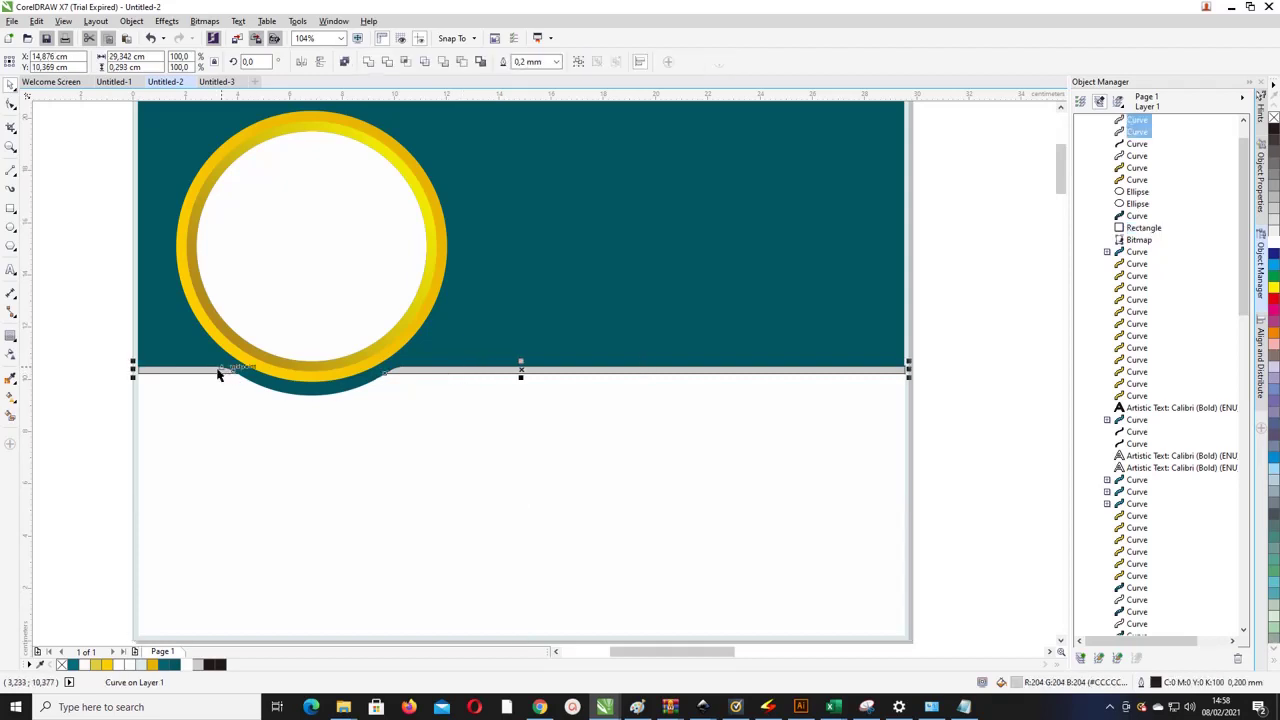
click(10, 399)
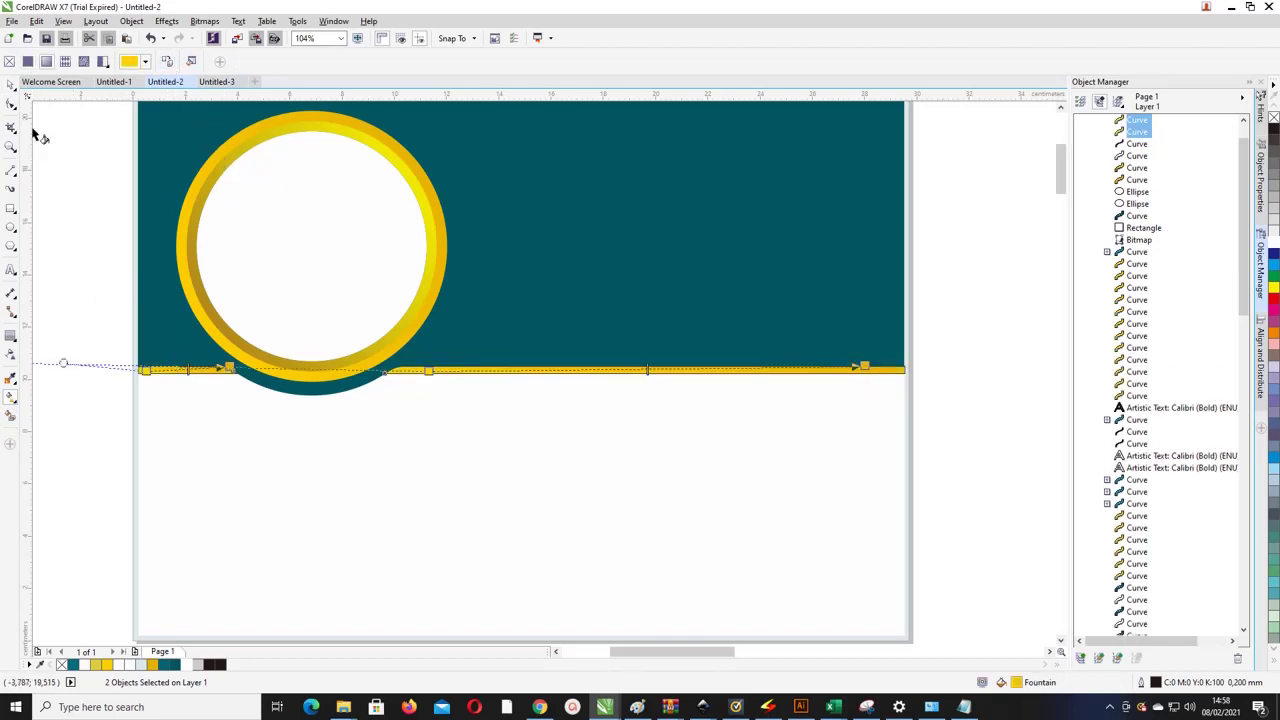
key(space)
key(Escape)
Step: Reverse the left strip's gradient so it runs from the bulge to the page's left edge
click(172, 376)
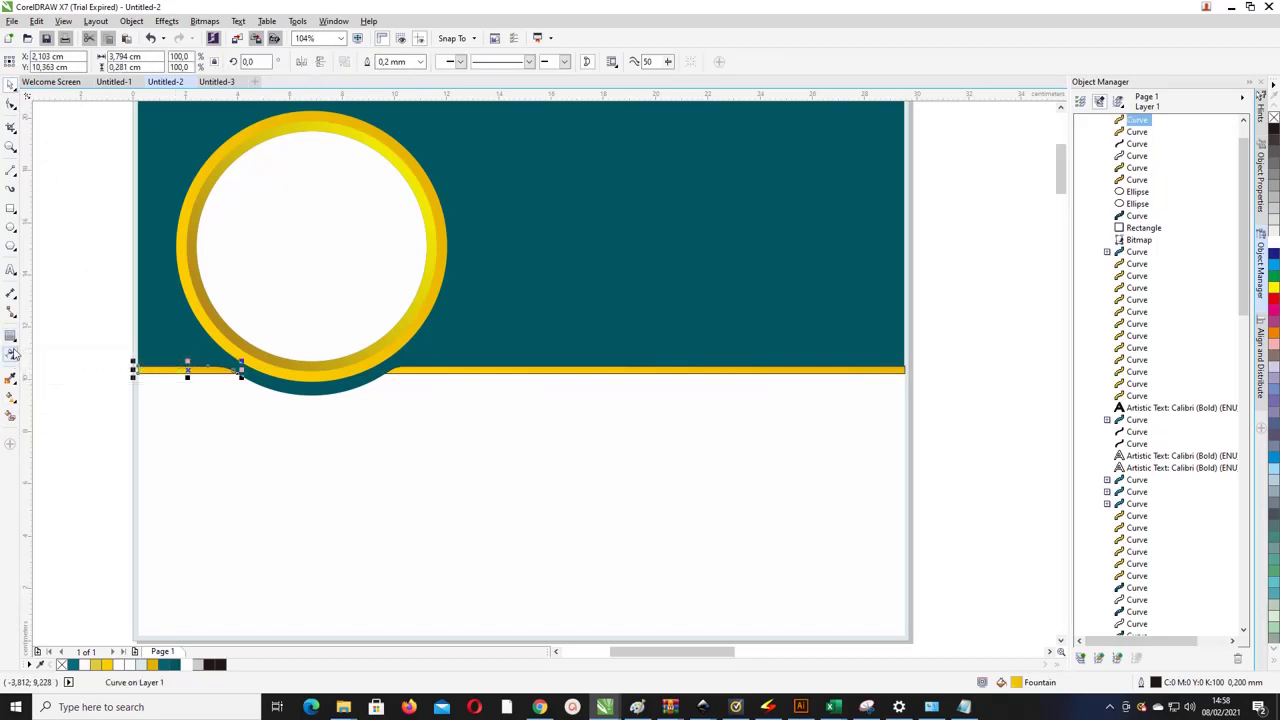
click(11, 398)
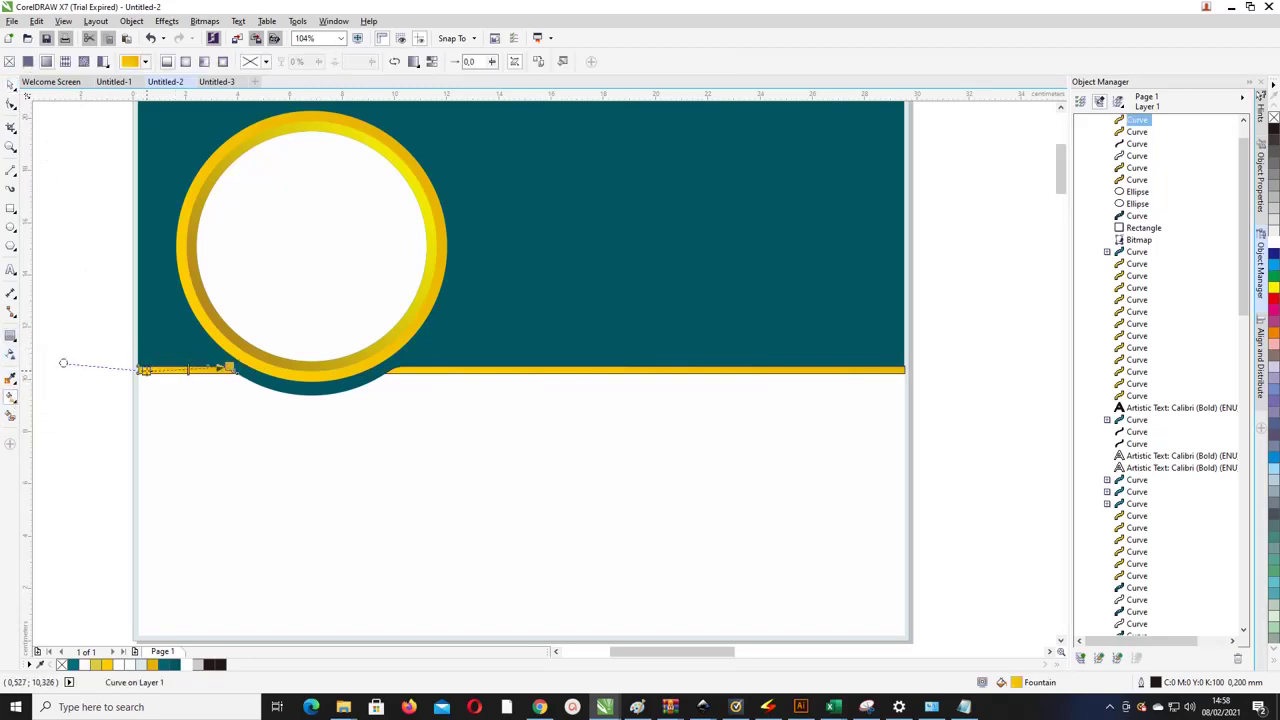
drag(228, 368, 448, 410)
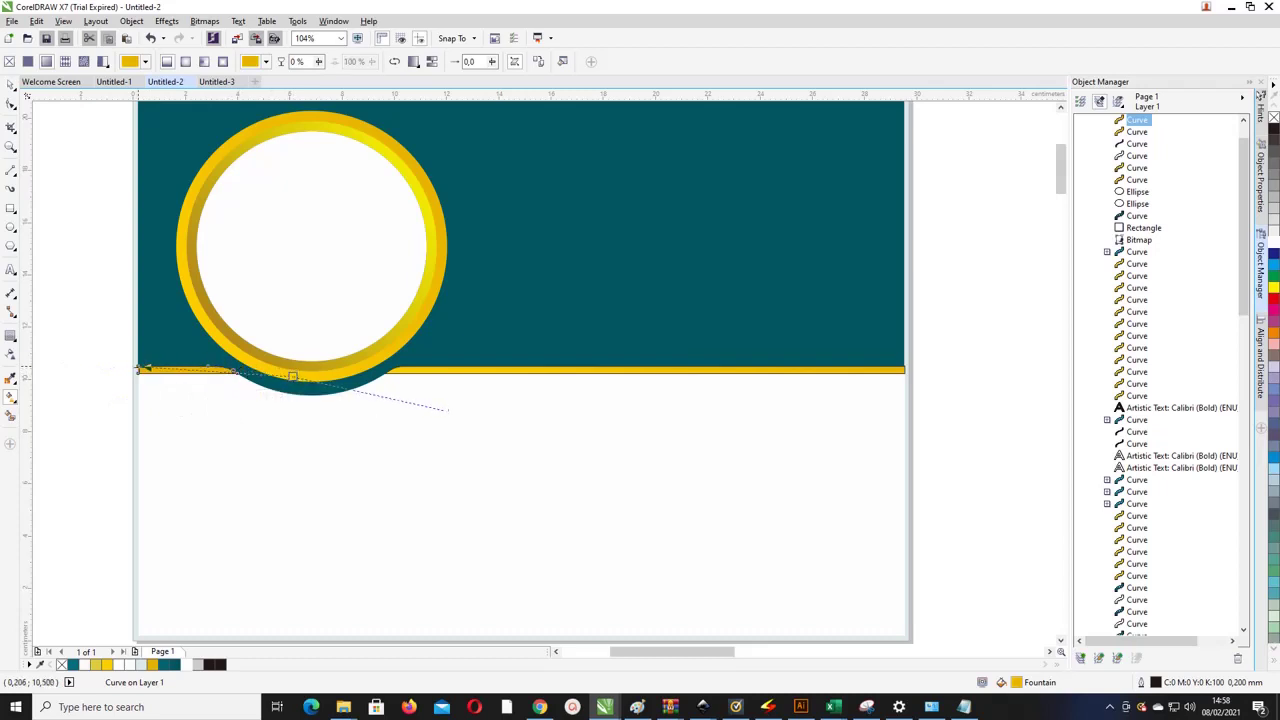
drag(292, 376, 247, 366)
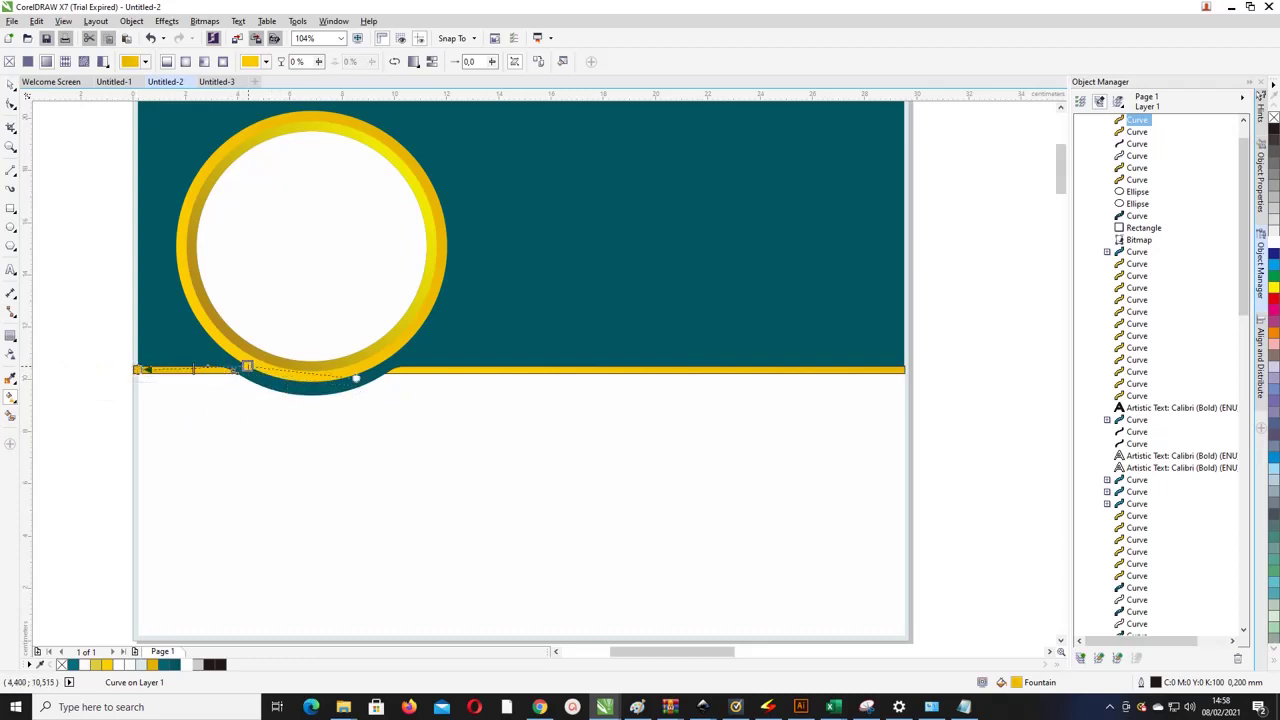
Step: Realign the right strip's gradient along the strip, starting farther from the bulge and ending near the page's right edge
click(420, 371)
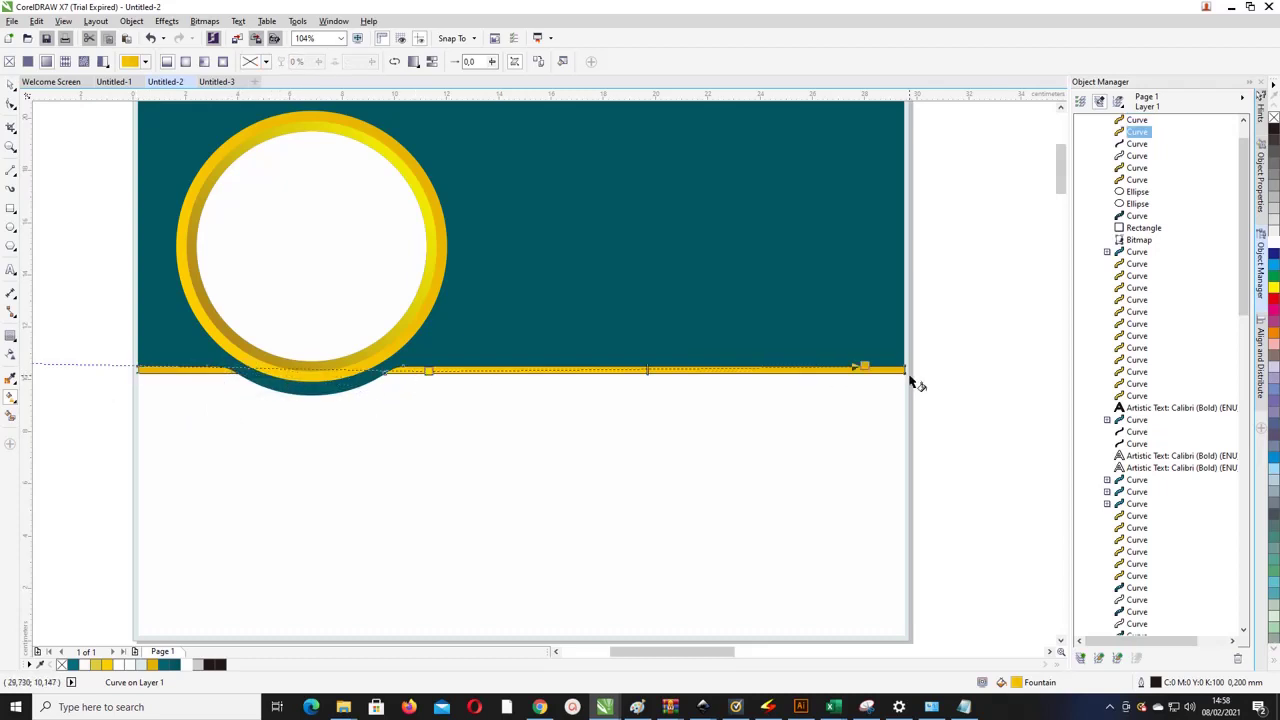
scroll(330, 378, down, 2)
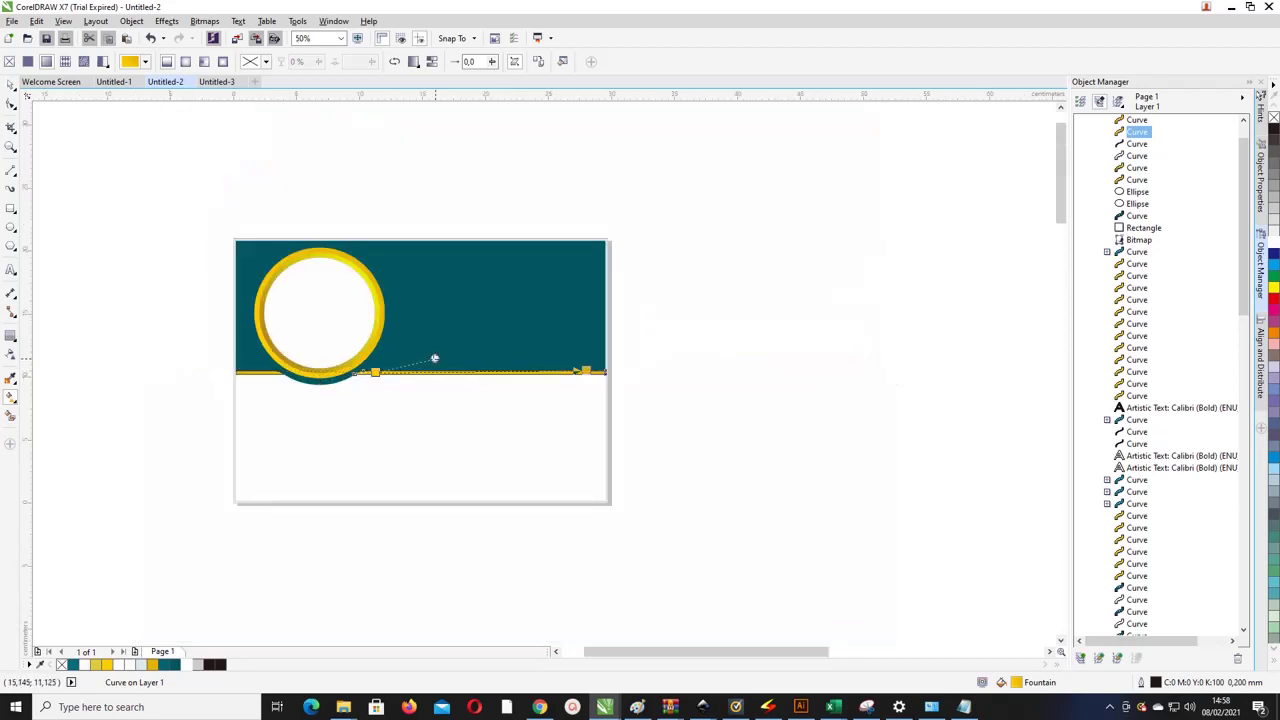
scroll(386, 391, up, 2)
drag(360, 366, 439, 364)
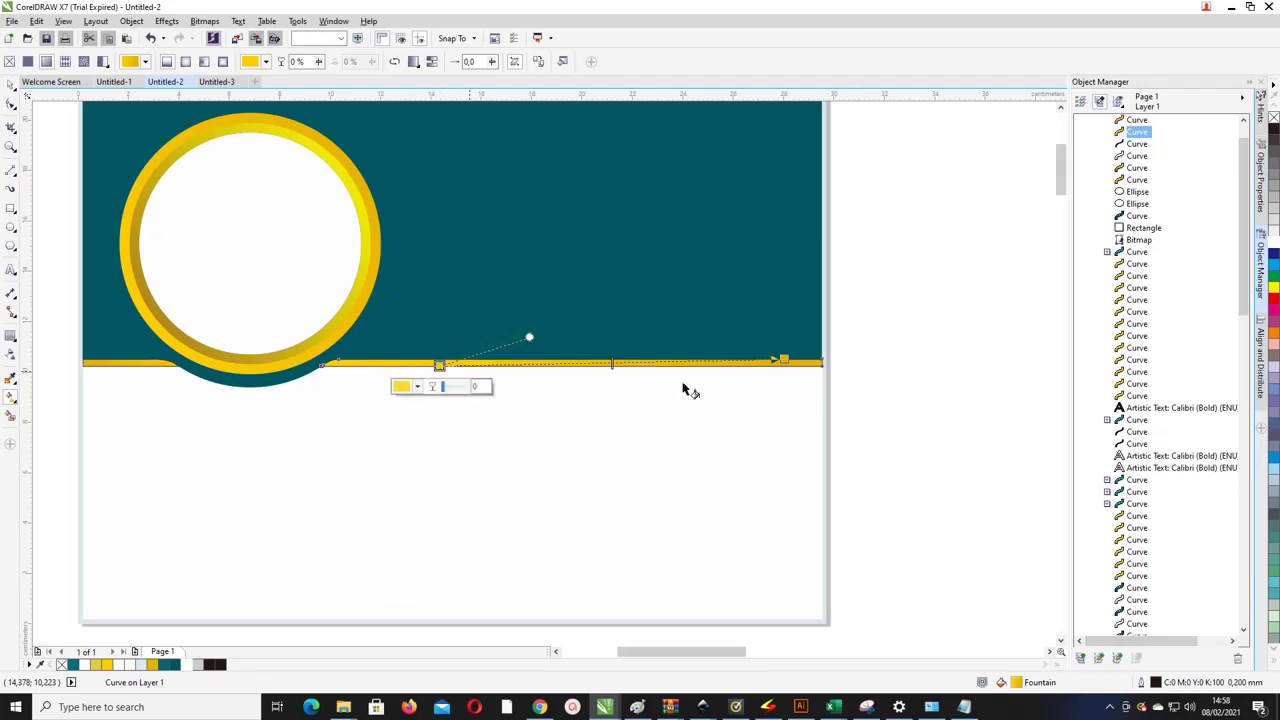
drag(783, 359, 787, 366)
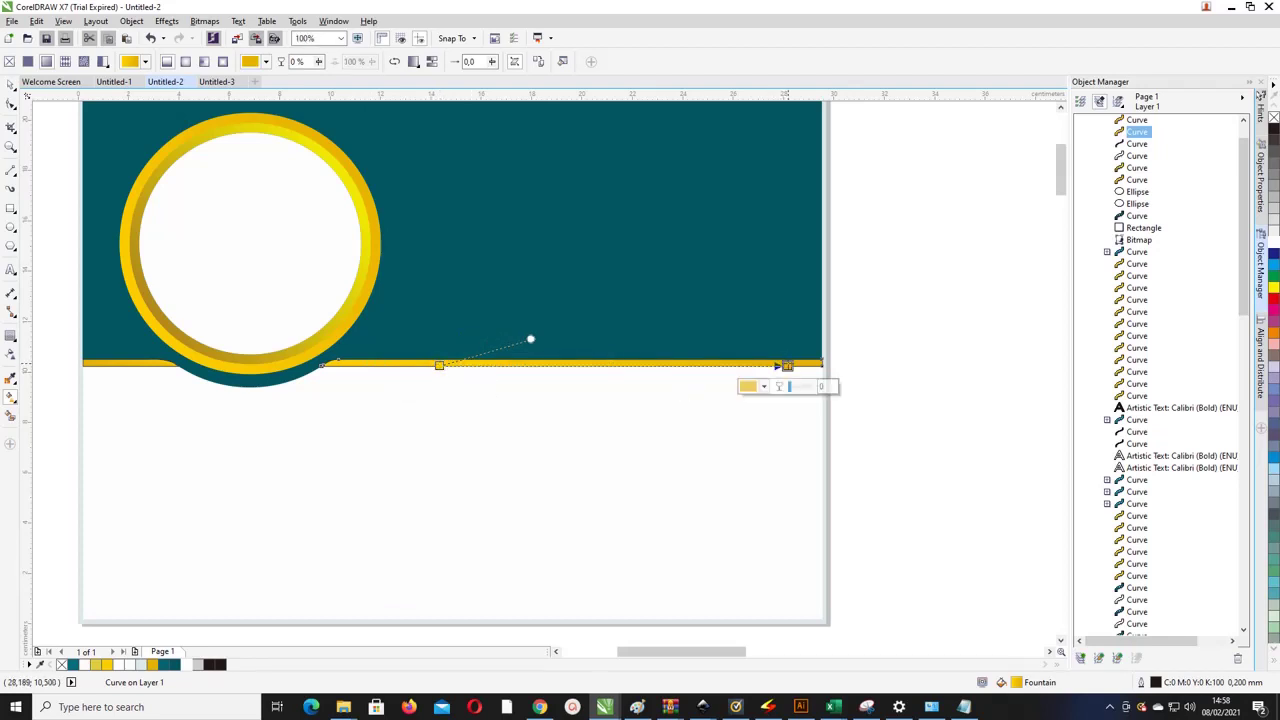
click(11, 102)
click(903, 343)
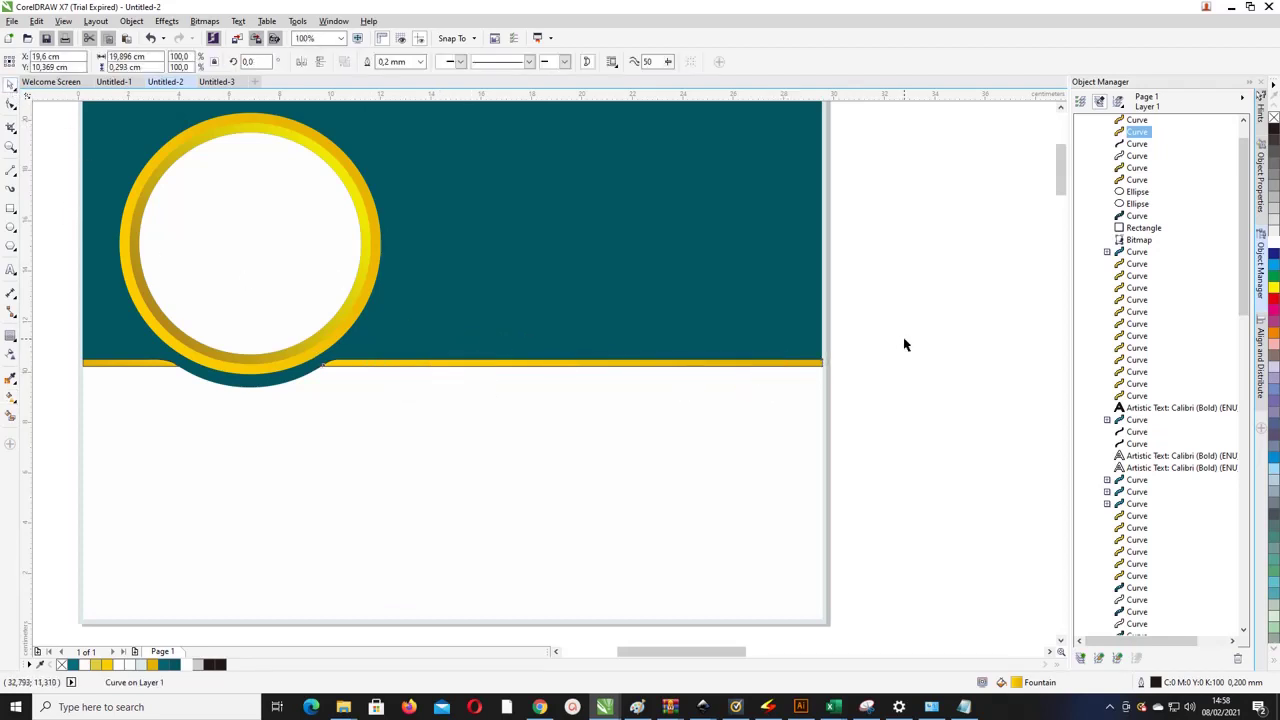
Step: Remove the outline from both gold strips
drag(943, 418, 35, 319)
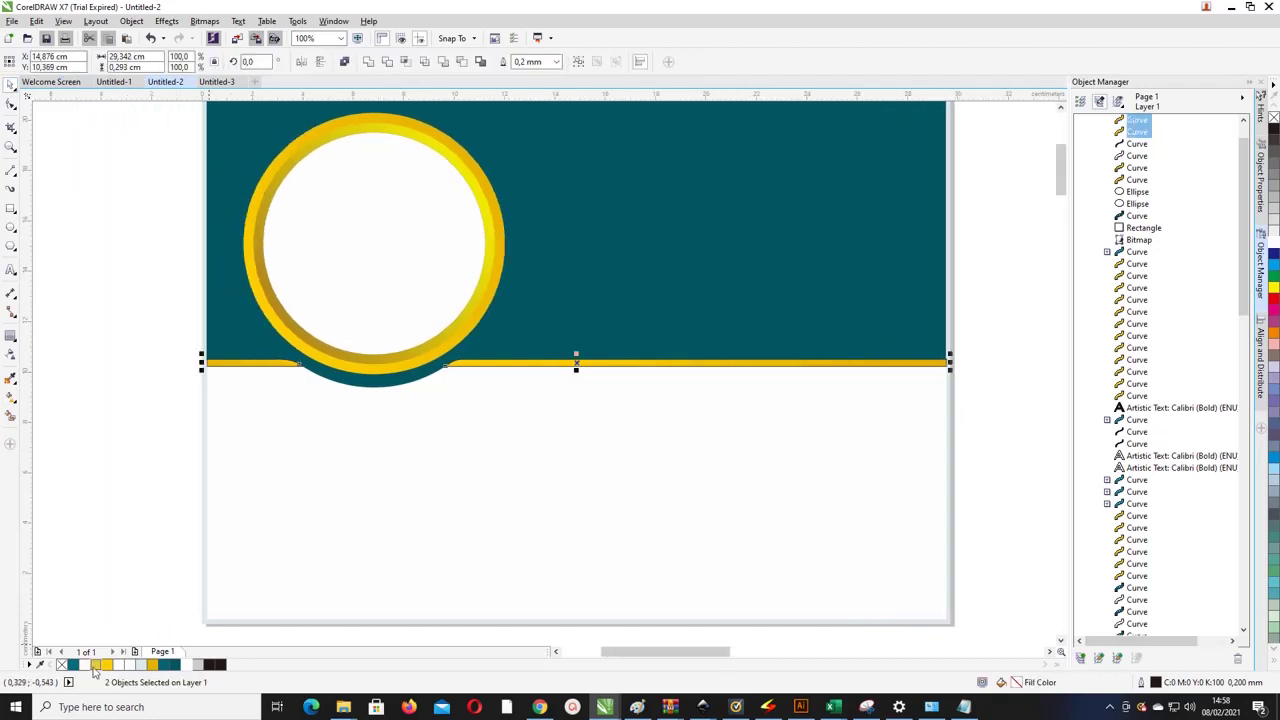
click(43, 451)
drag(154, 320, 1006, 423)
key(Escape)
scroll(390, 375, up, 2)
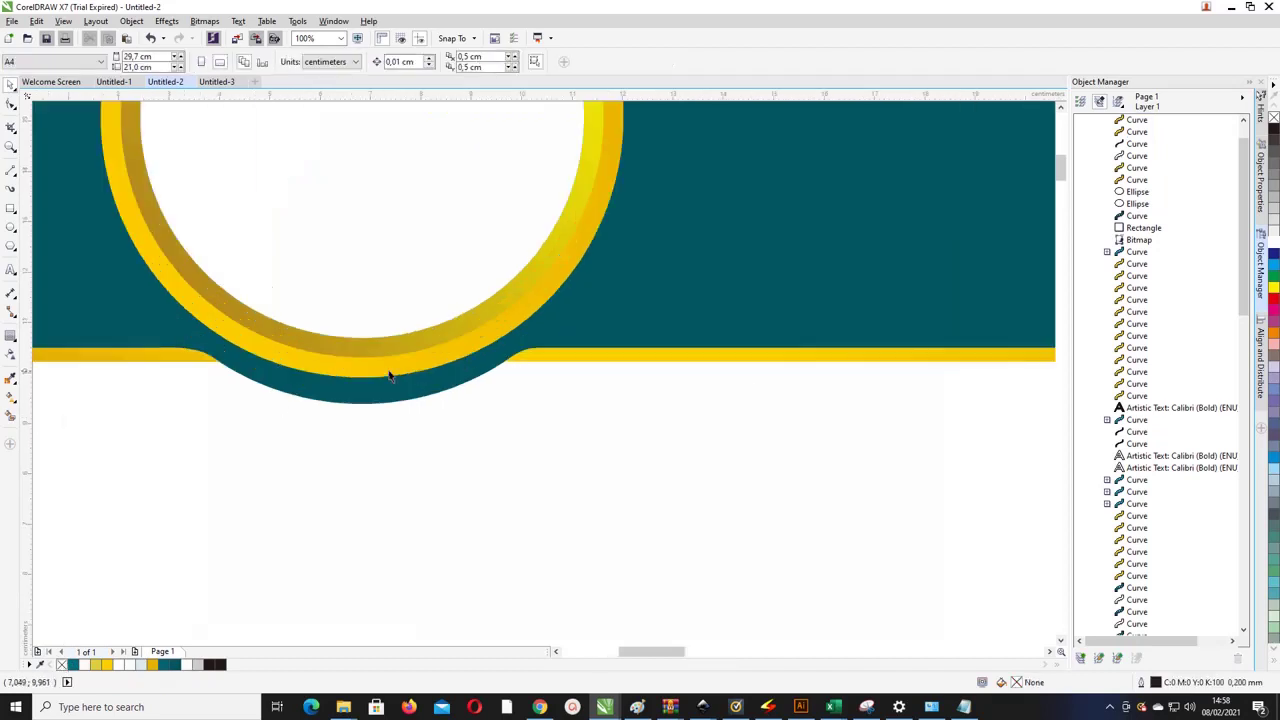
Step: Mirror the right and the left gold strips vertically
click(592, 356)
scroll(554, 350, down, 2)
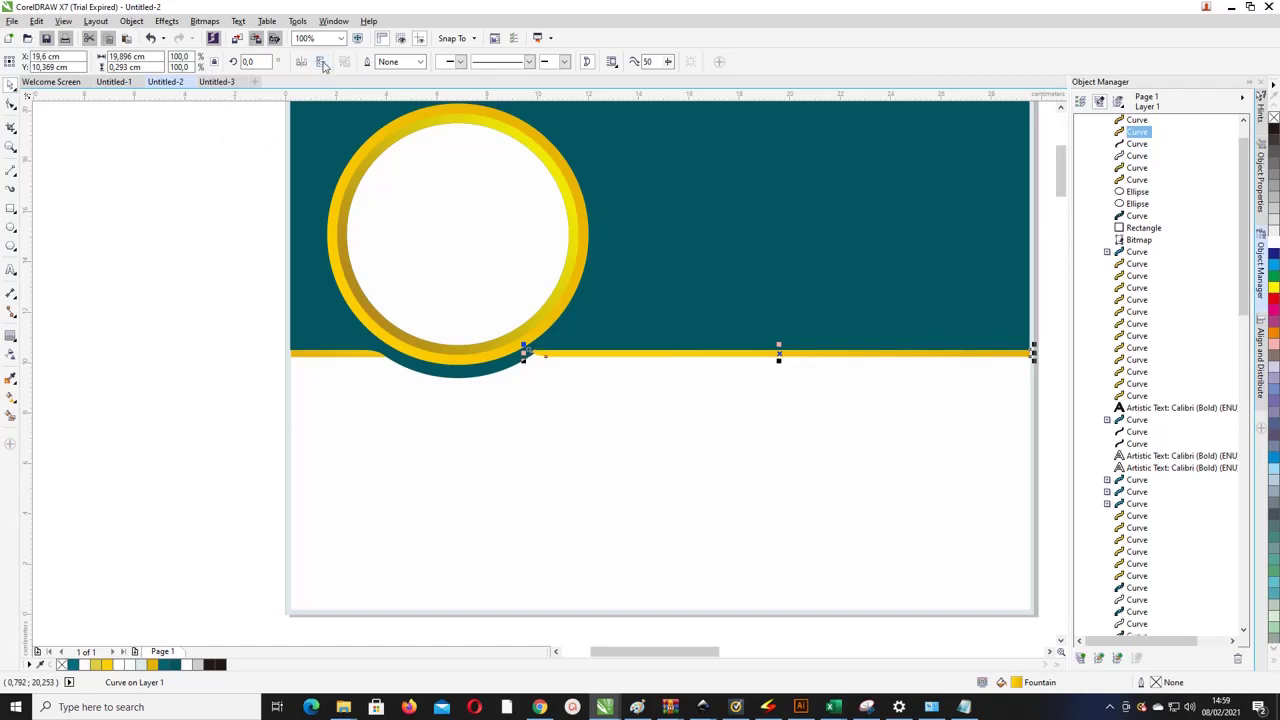
click(360, 355)
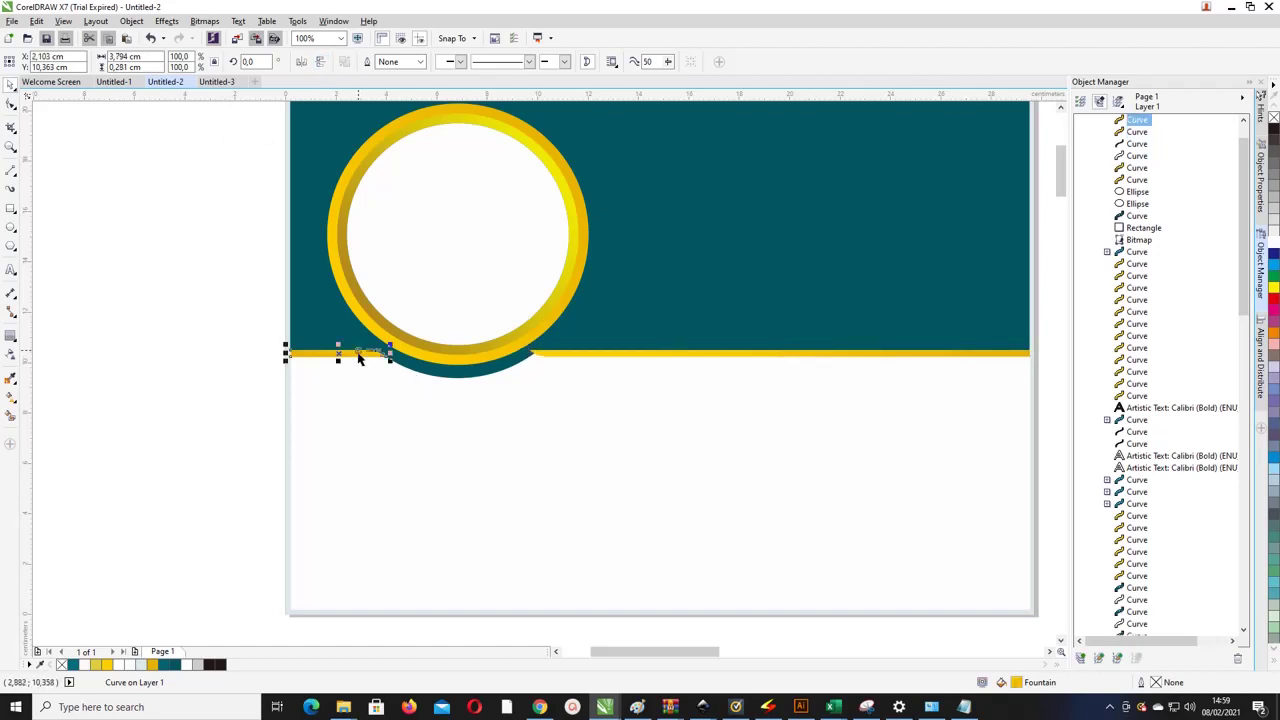
click(320, 62)
click(433, 378)
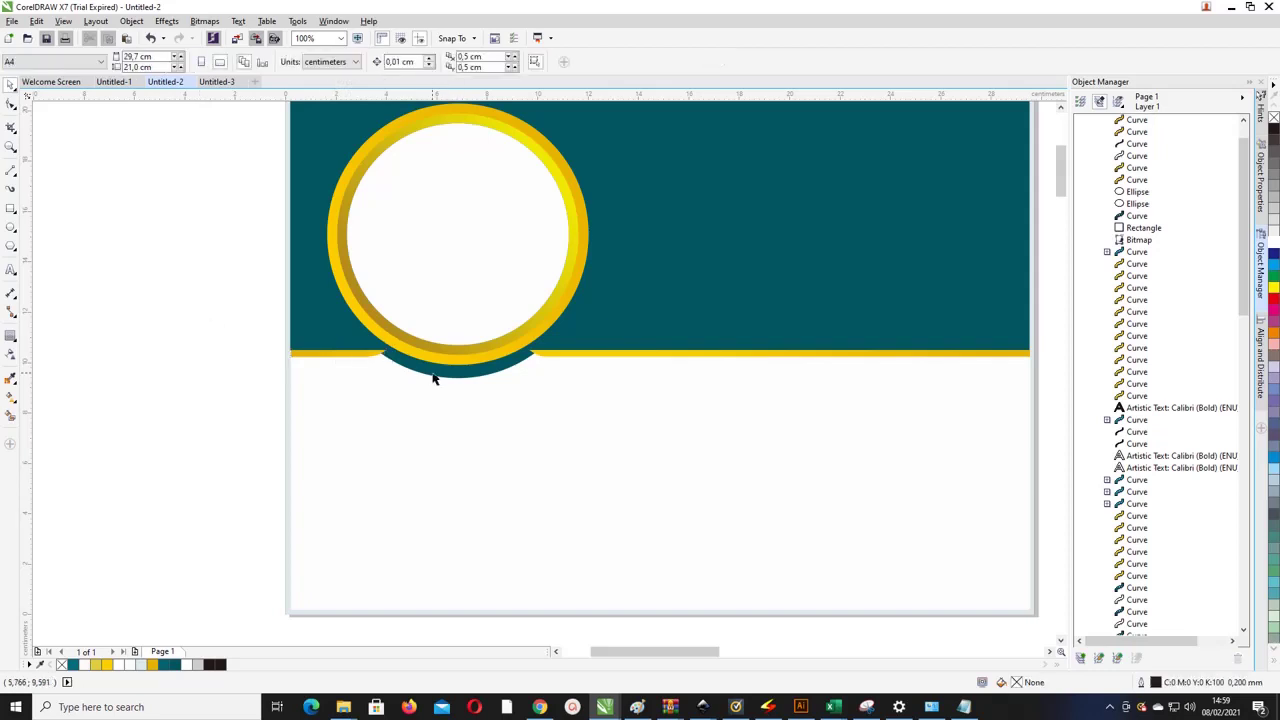
Step: Bring the teal shape, the ring and the white circle in front of the two gold strips
click(342, 356)
scroll(292, 276, down, 1)
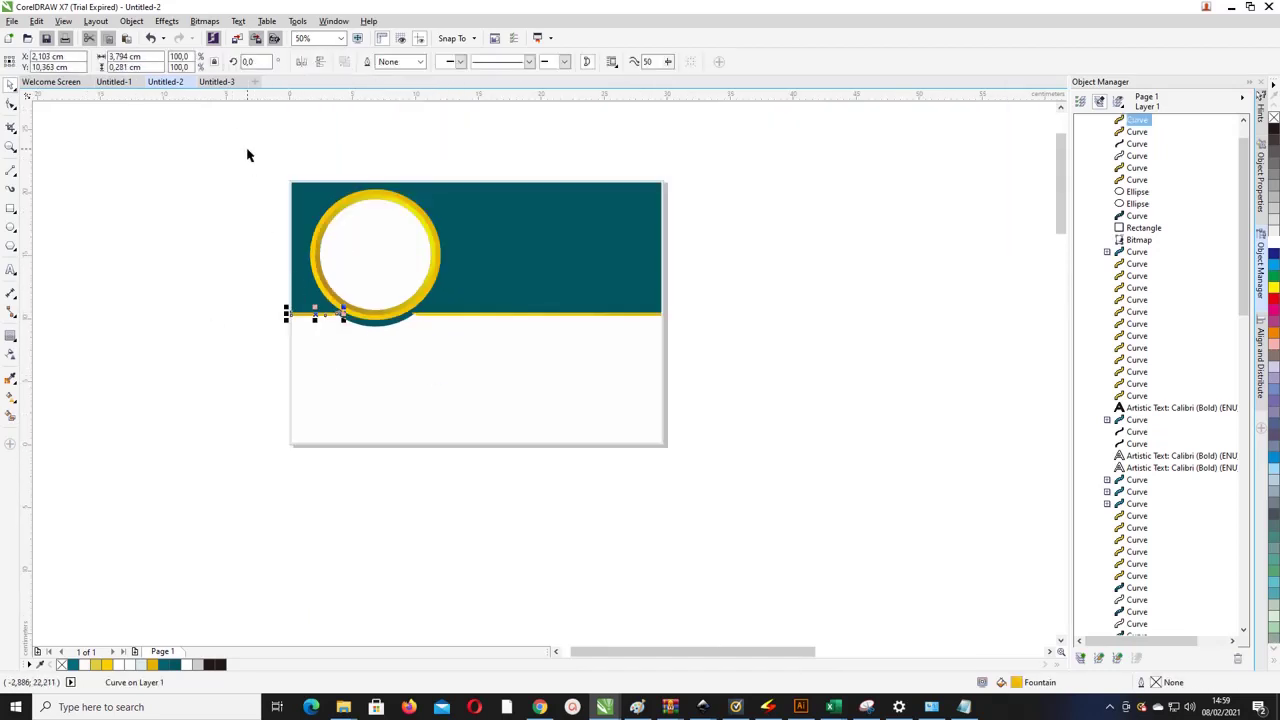
drag(238, 128, 754, 360)
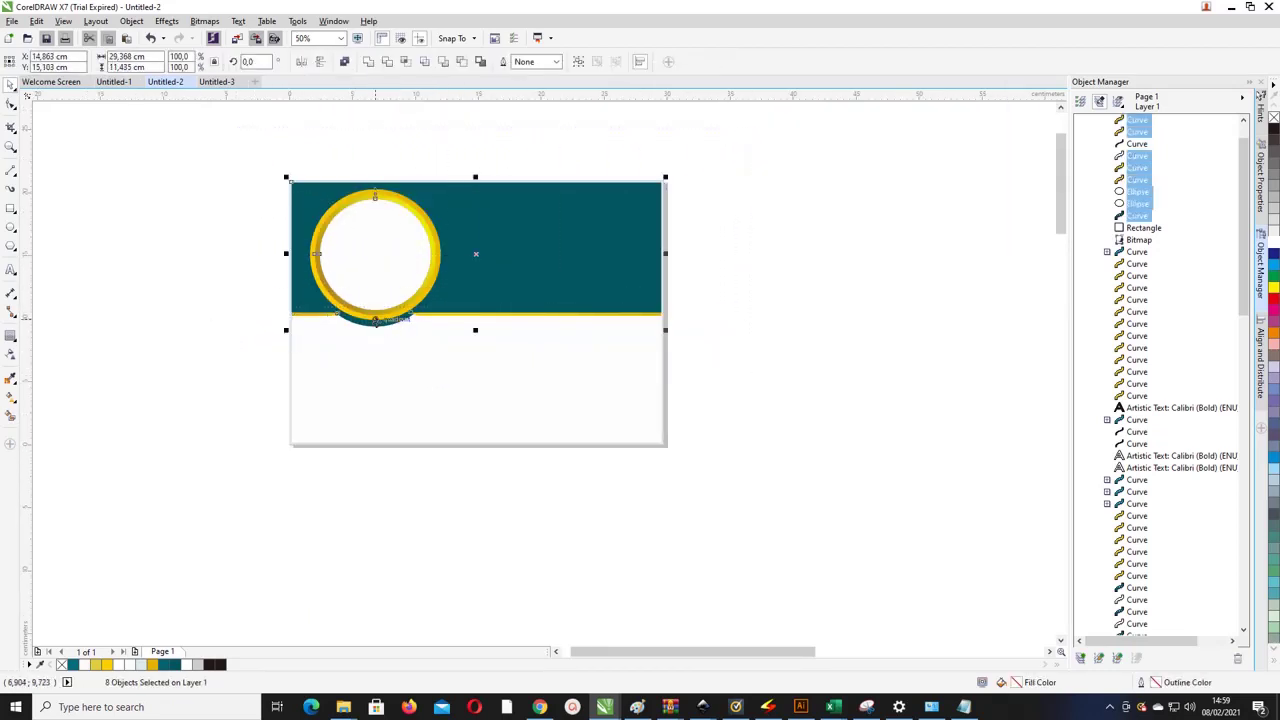
scroll(372, 323, up, 1)
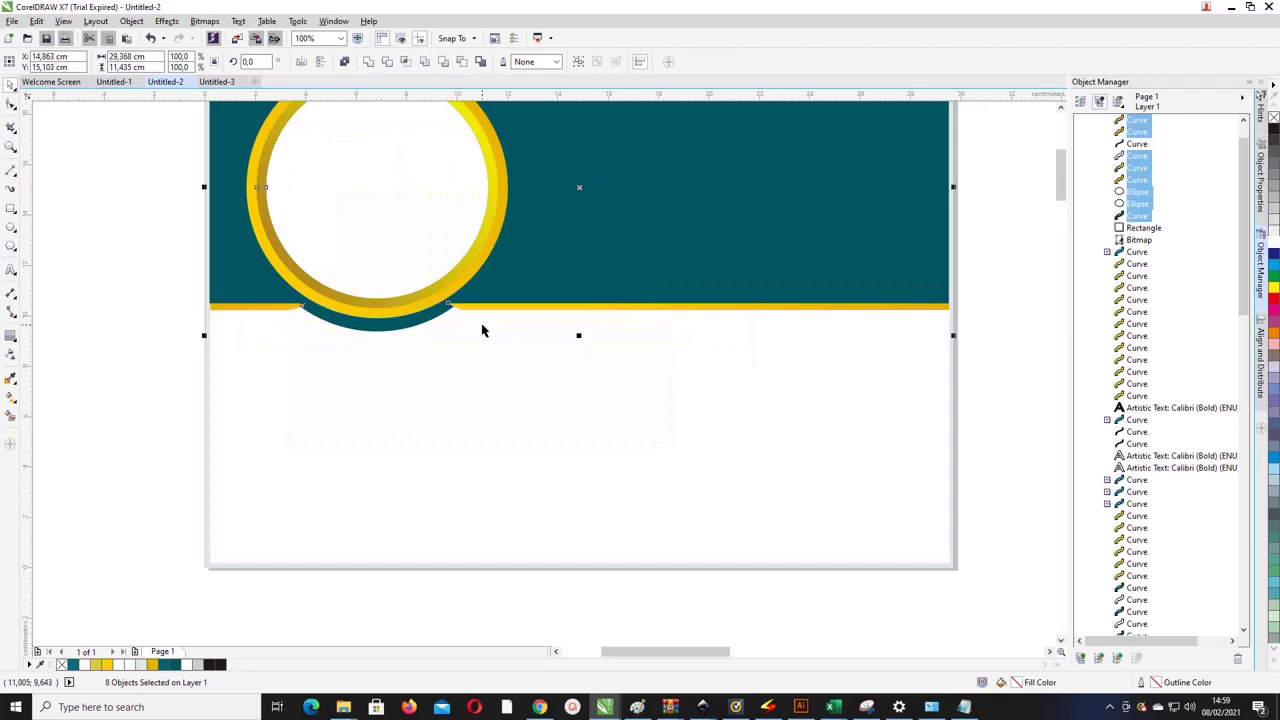
shift+click(286, 307)
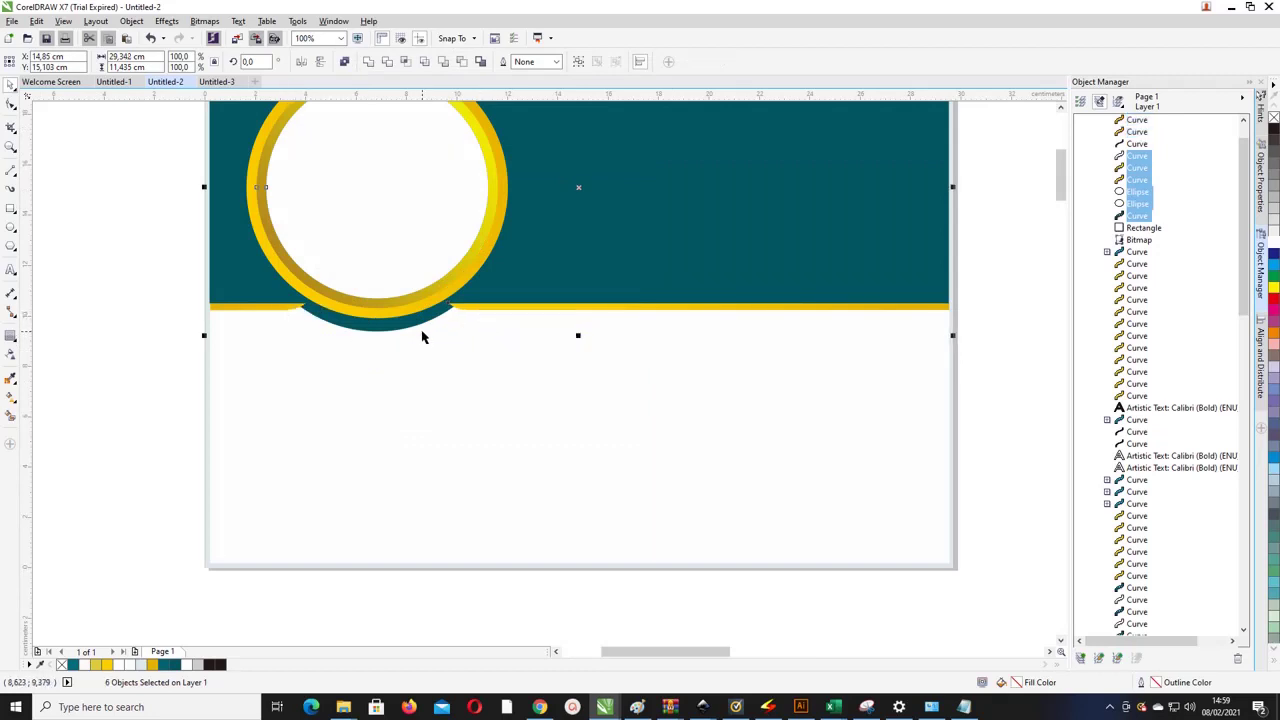
key(shift+Page_Up)
scroll(380, 300, down, 1)
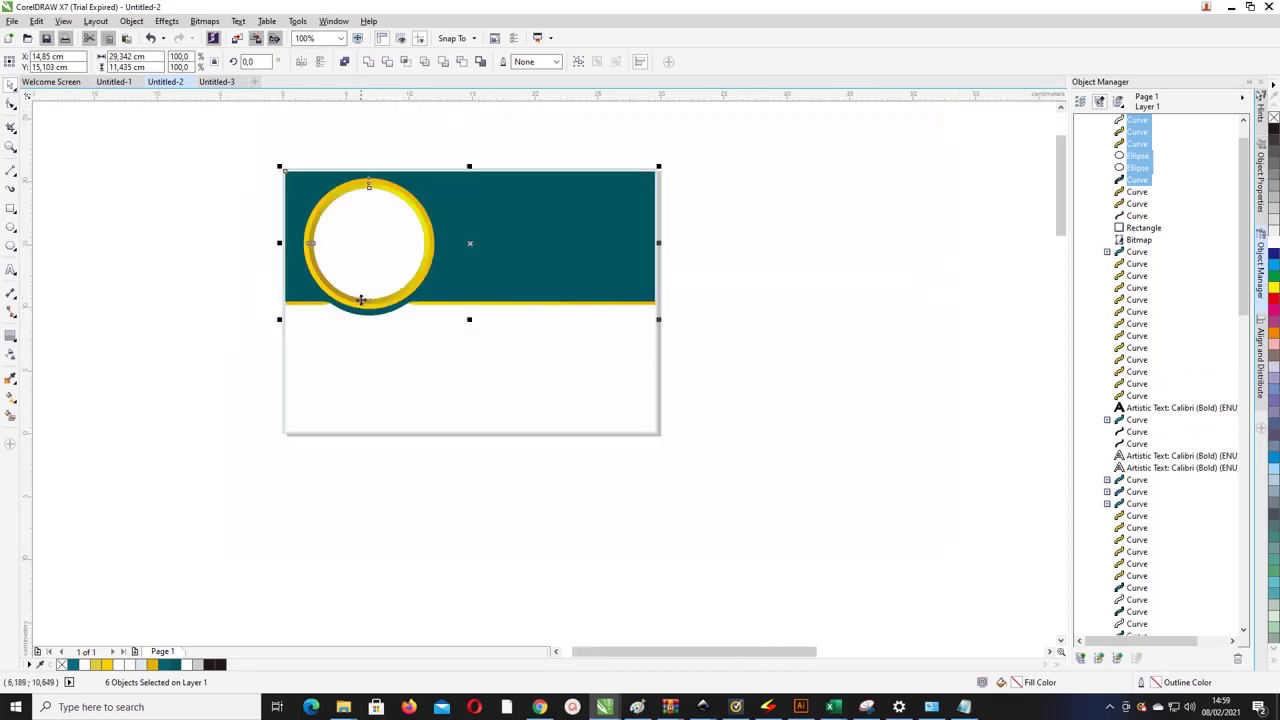
scroll(372, 302, up, 1)
scroll(540, 357, down, 1)
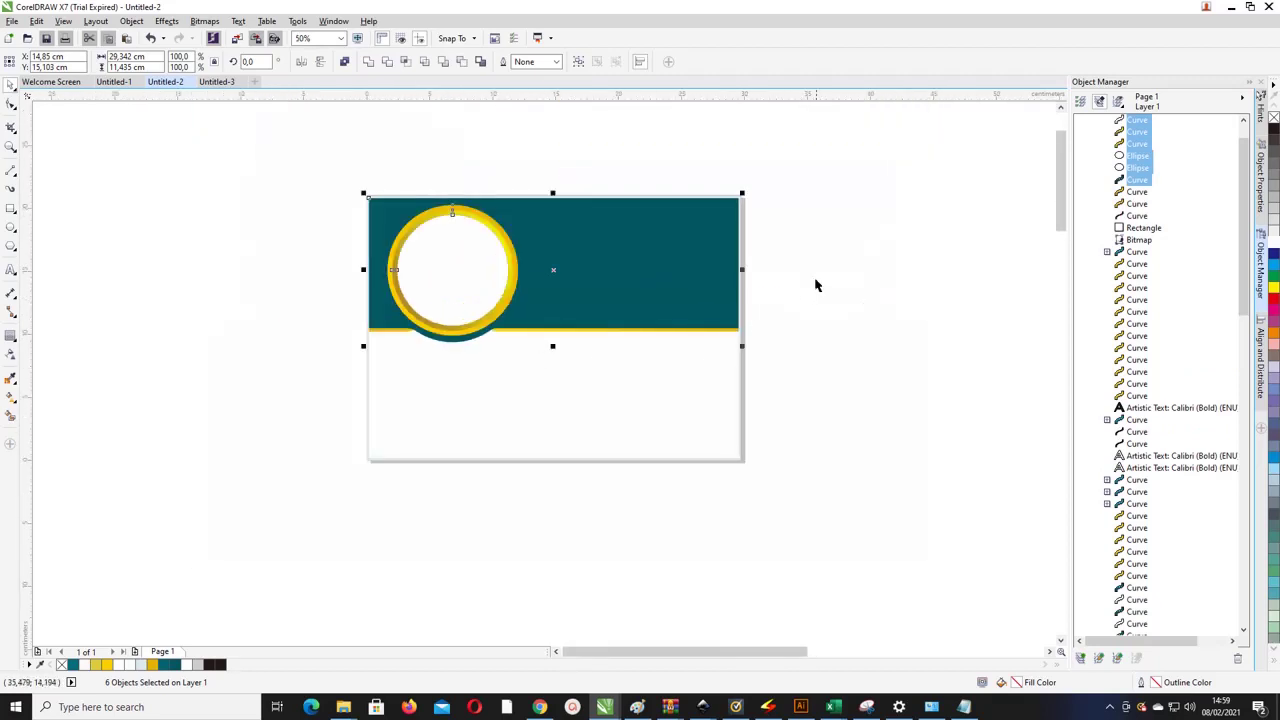
Step: Select the white circle inside the gold ring
click(815, 285)
click(462, 274)
scroll(463, 269, up, 1)
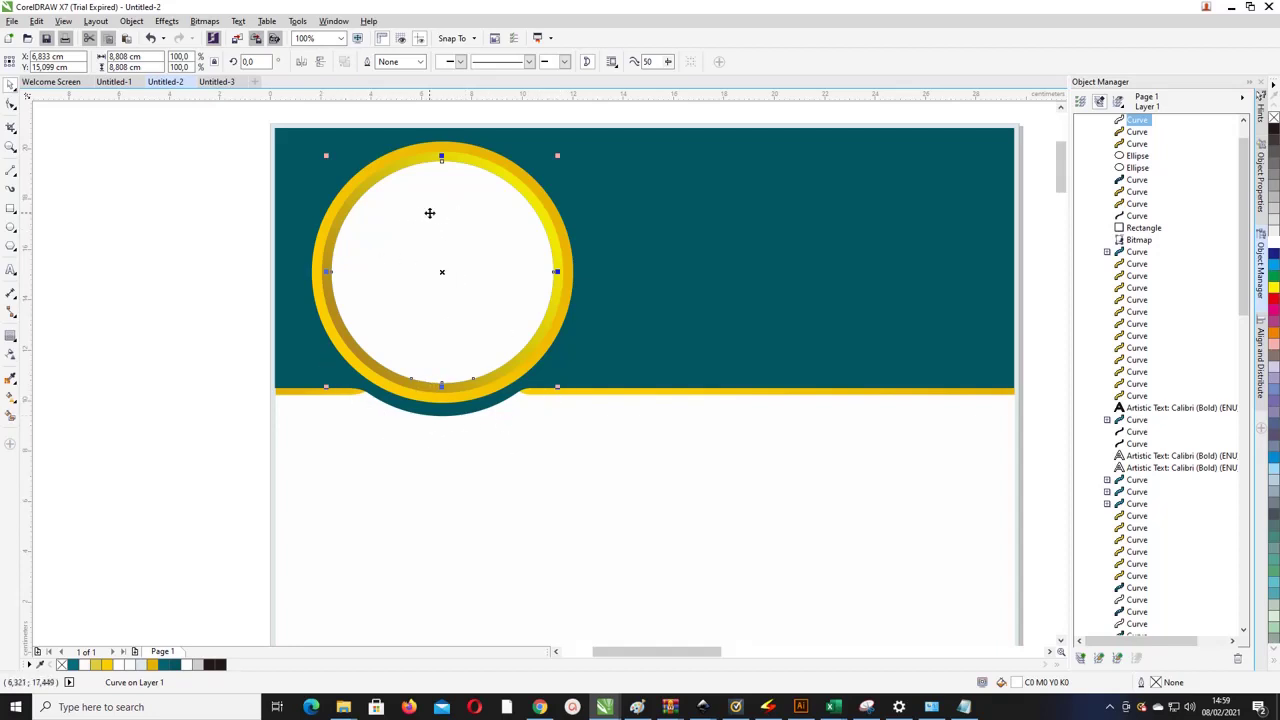
click(9, 357)
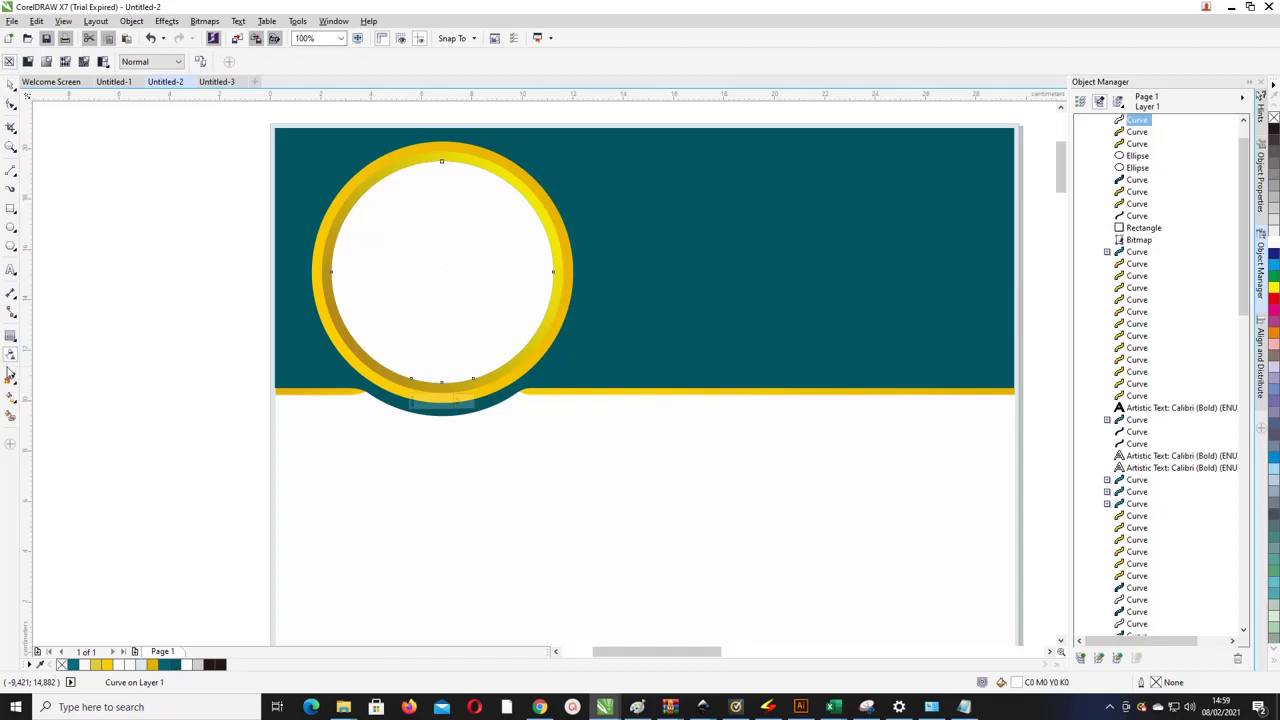
click(12, 343)
click(40, 352)
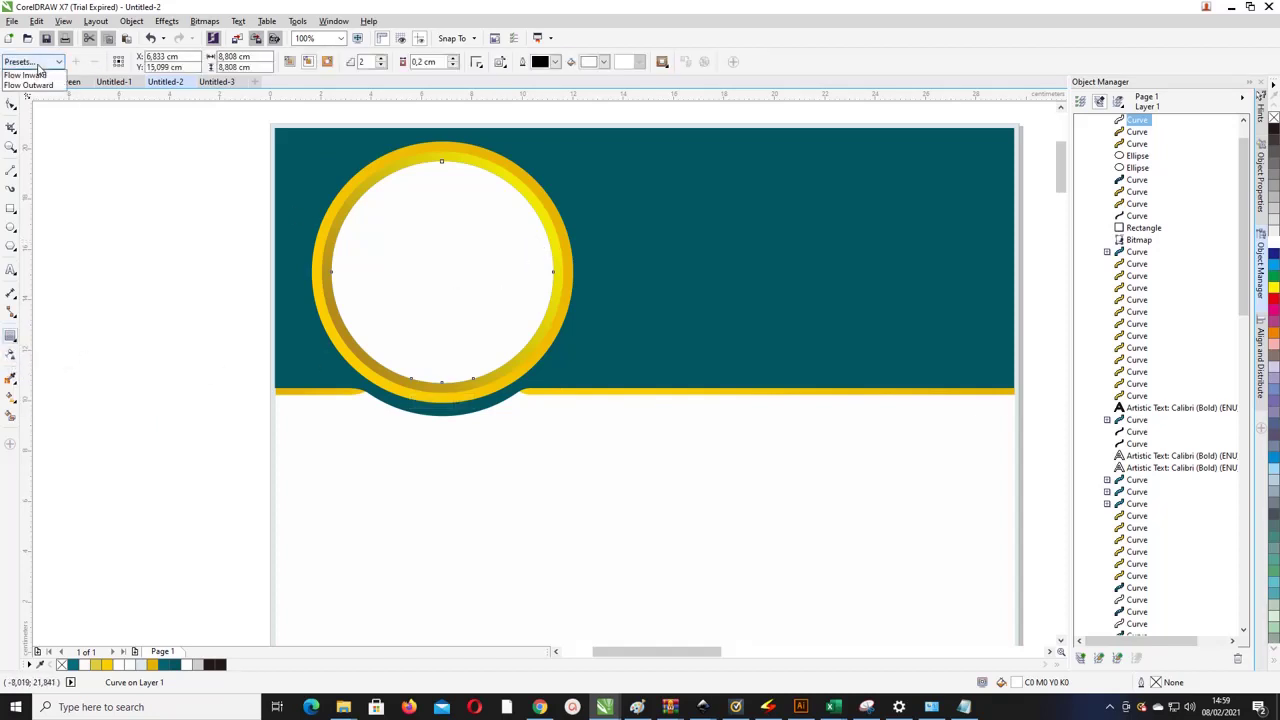
click(39, 63)
click(57, 70)
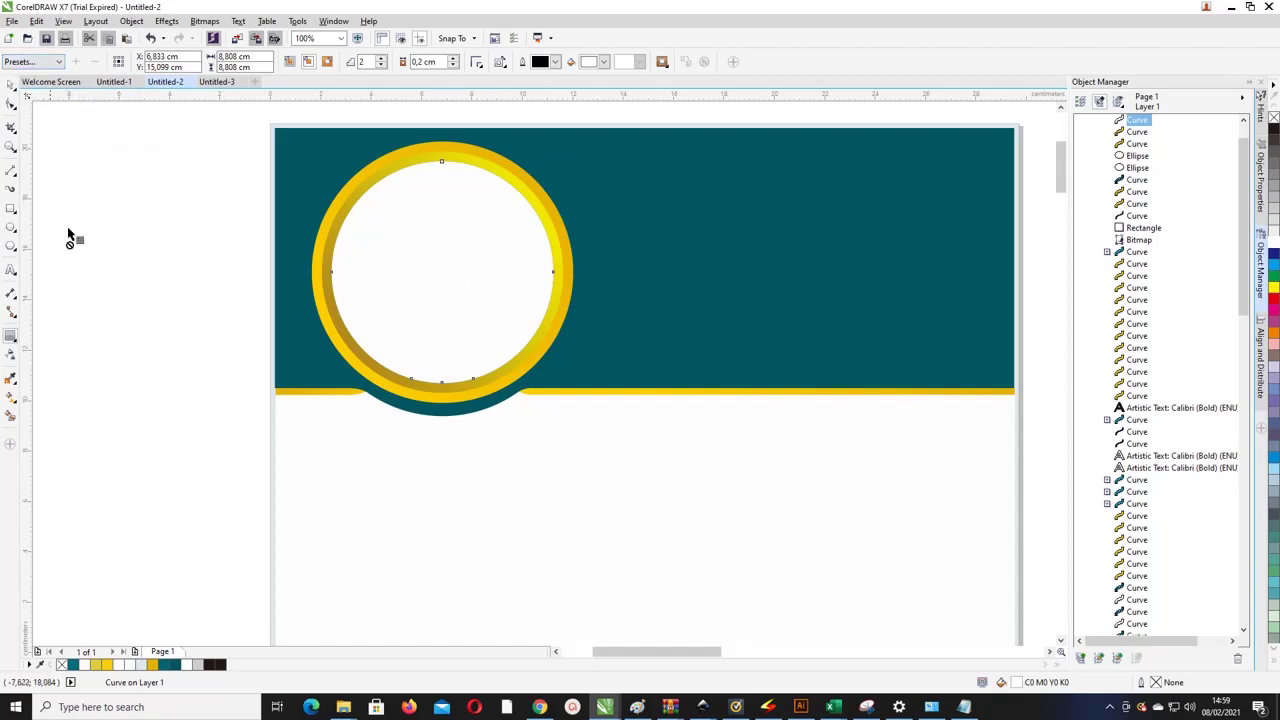
Step: Apply a Small Glow drop shadow to the white circle and set the shadow colour to black
click(11, 337)
click(41, 339)
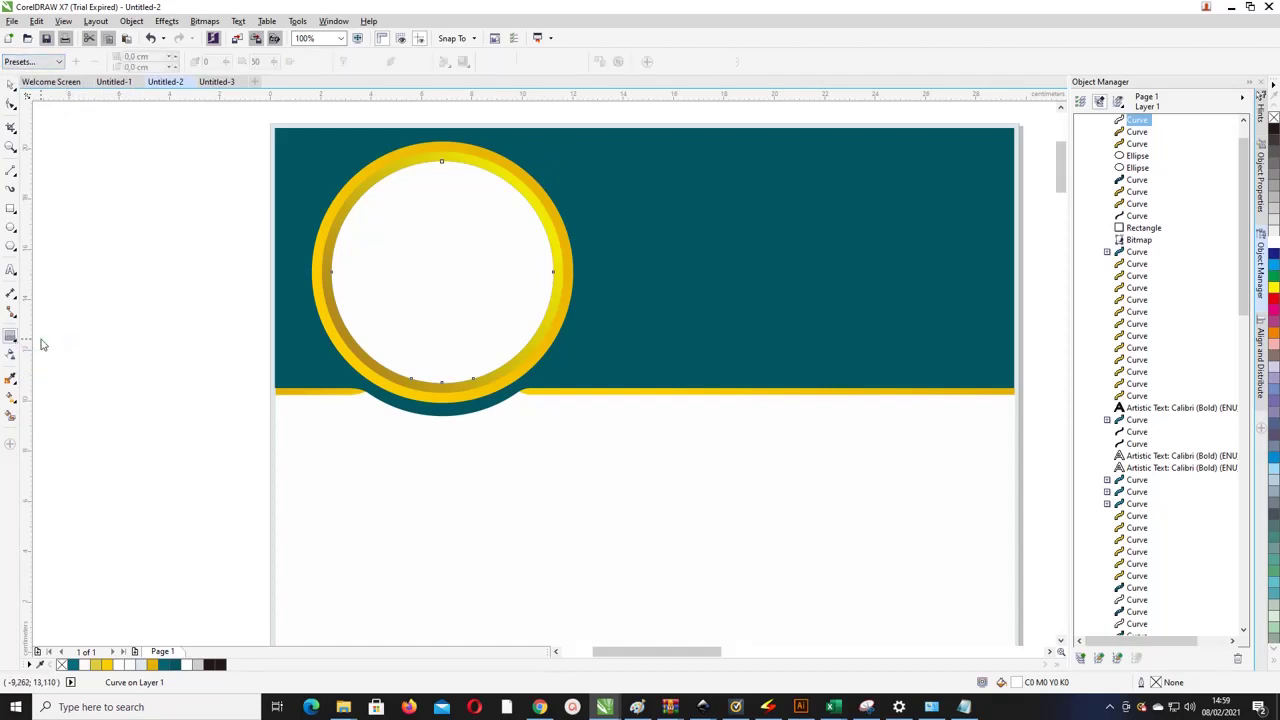
click(40, 62)
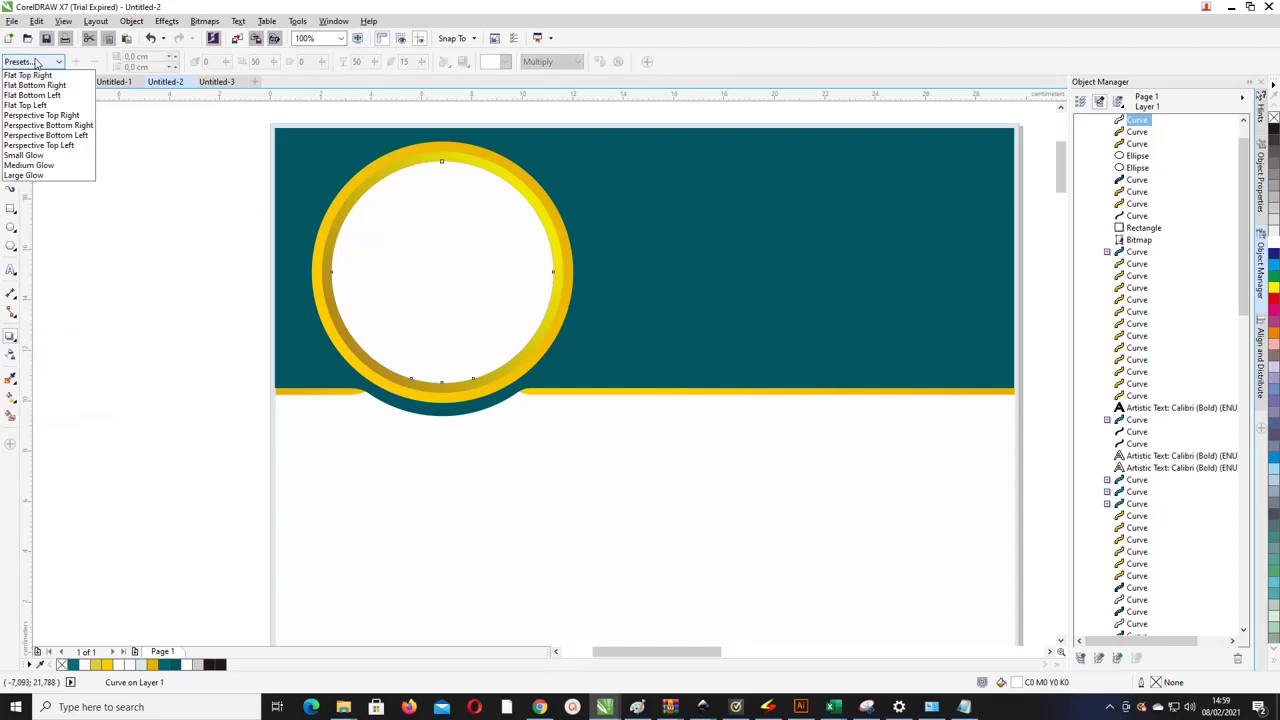
click(36, 157)
click(36, 157)
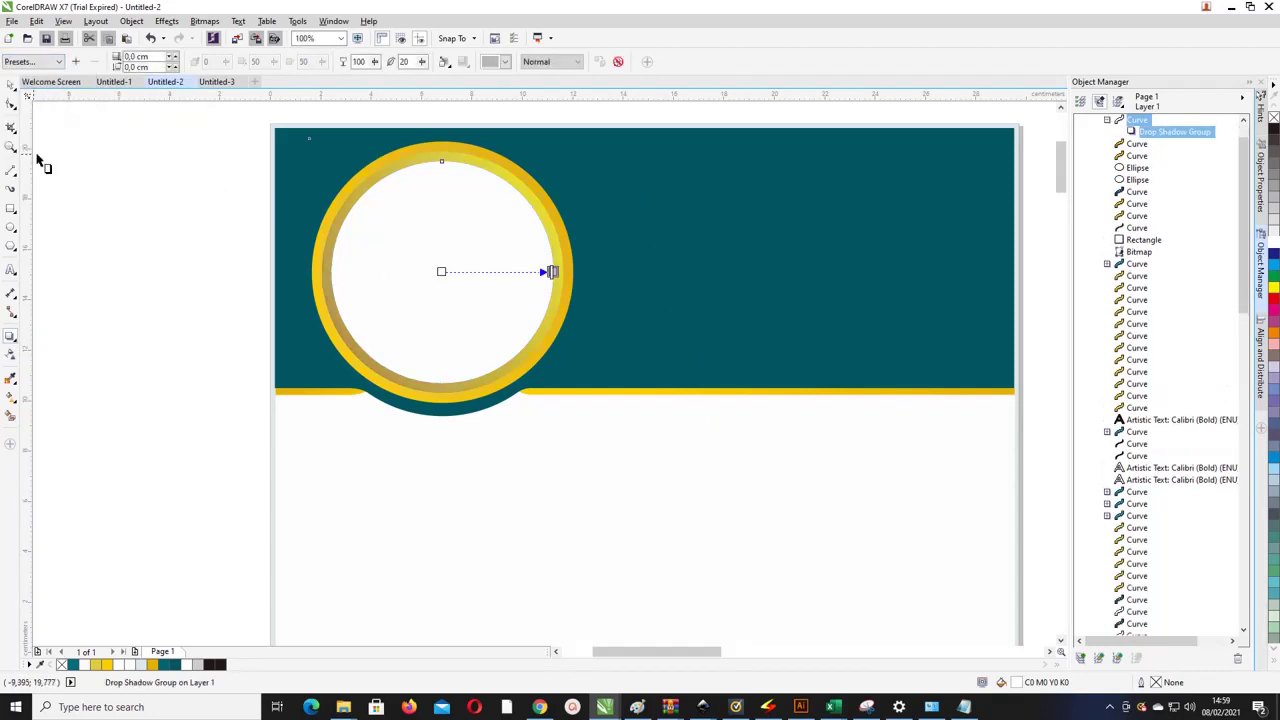
click(505, 62)
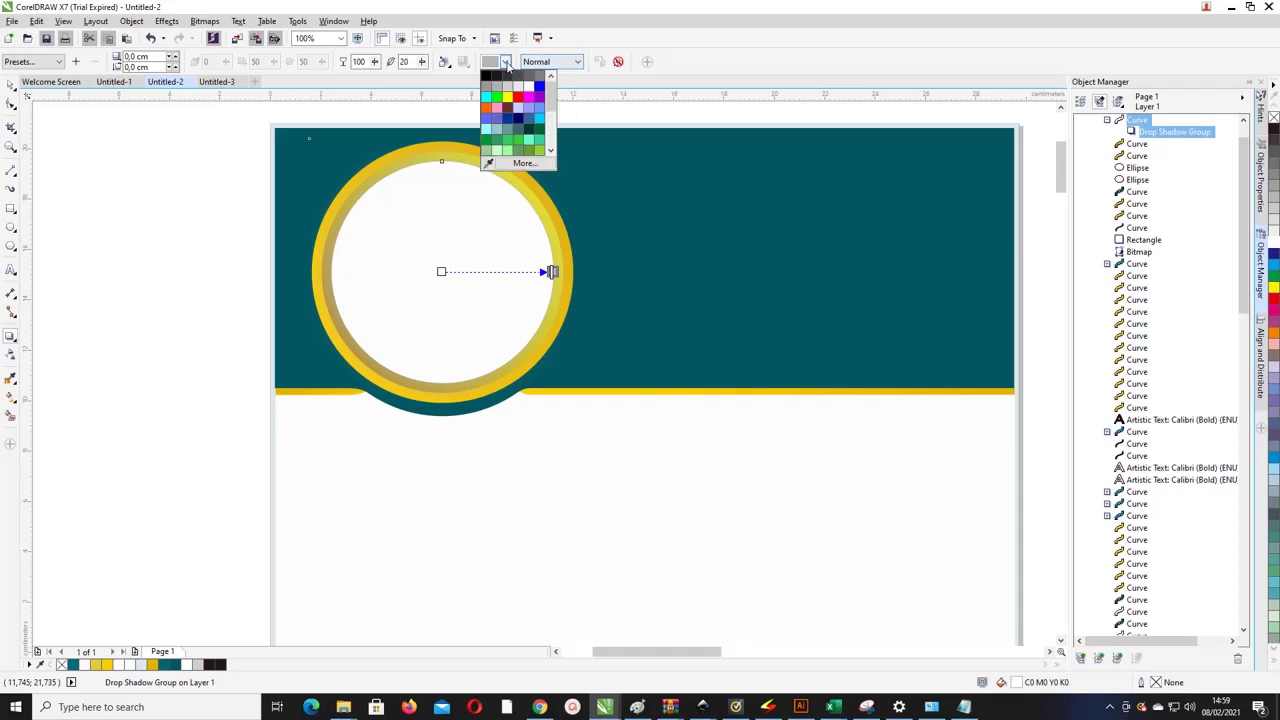
click(492, 73)
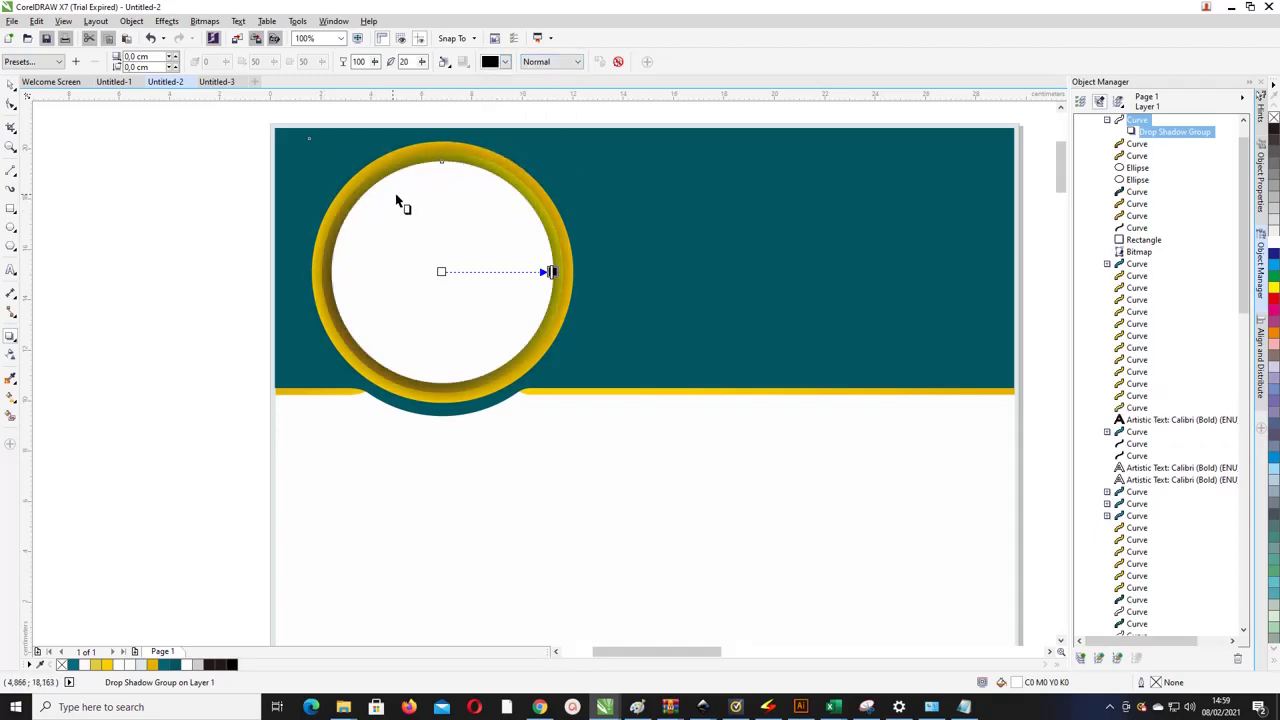
Step: Break the drop shadow apart from the white circle and move the separate shadow down over the ring's lower part
right_click(397, 168)
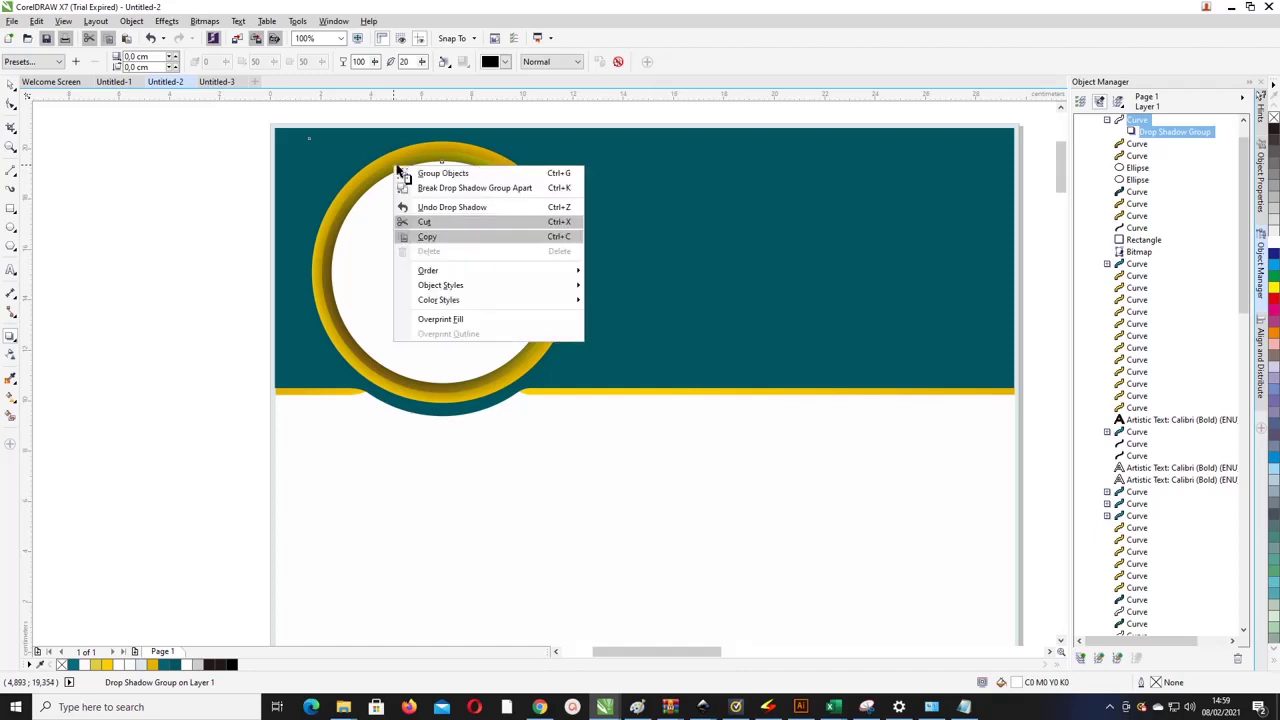
click(436, 191)
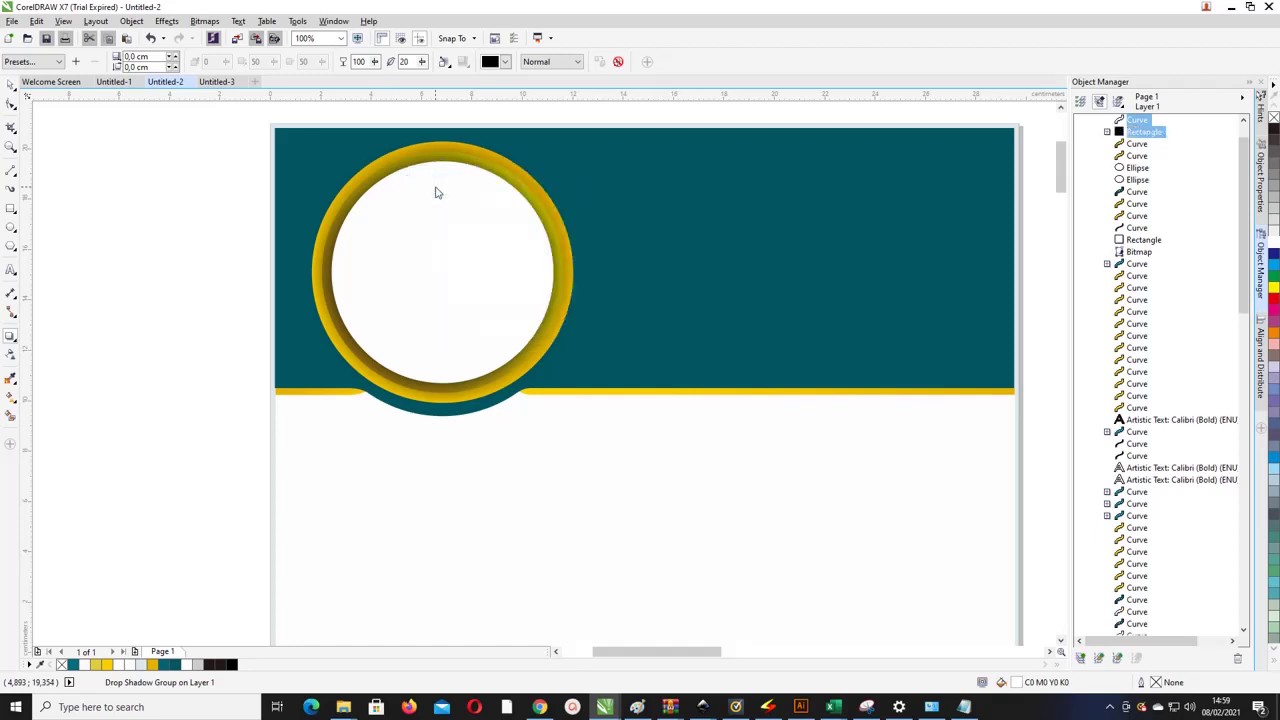
drag(482, 214, 509, 282)
key(ctrl+z)
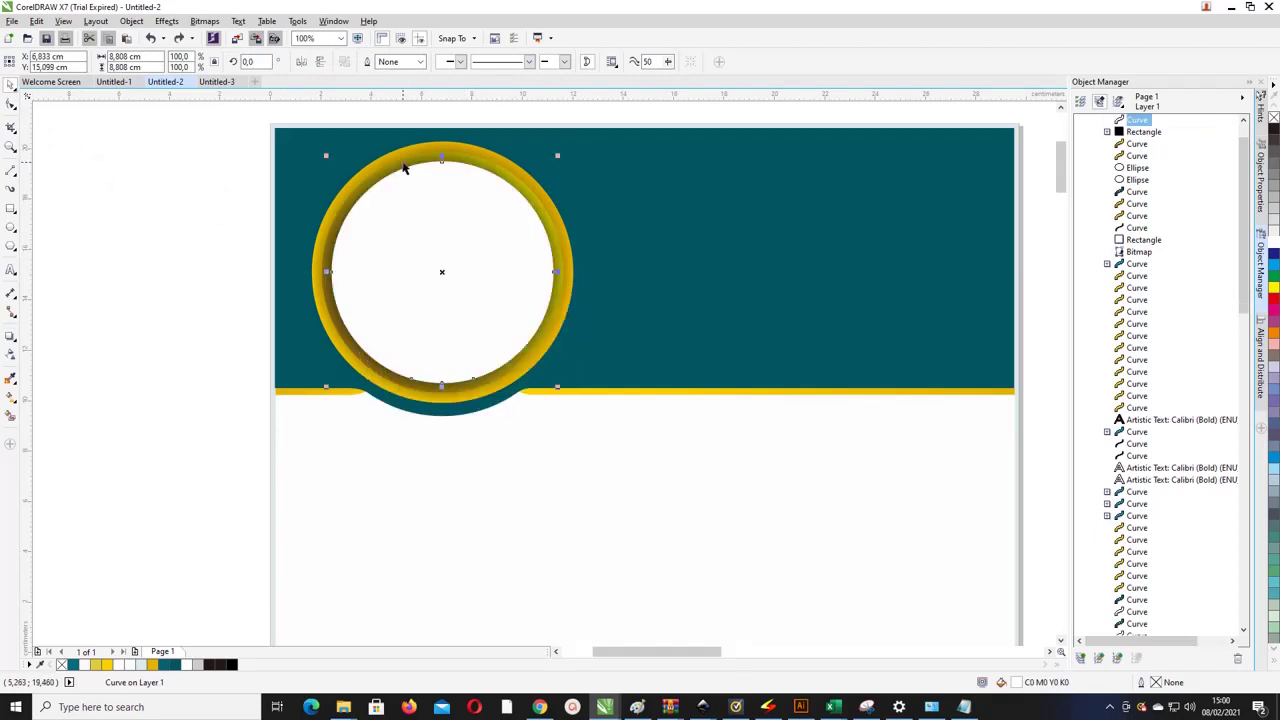
key(Tab)
drag(408, 166, 385, 214)
key(ctrl+z)
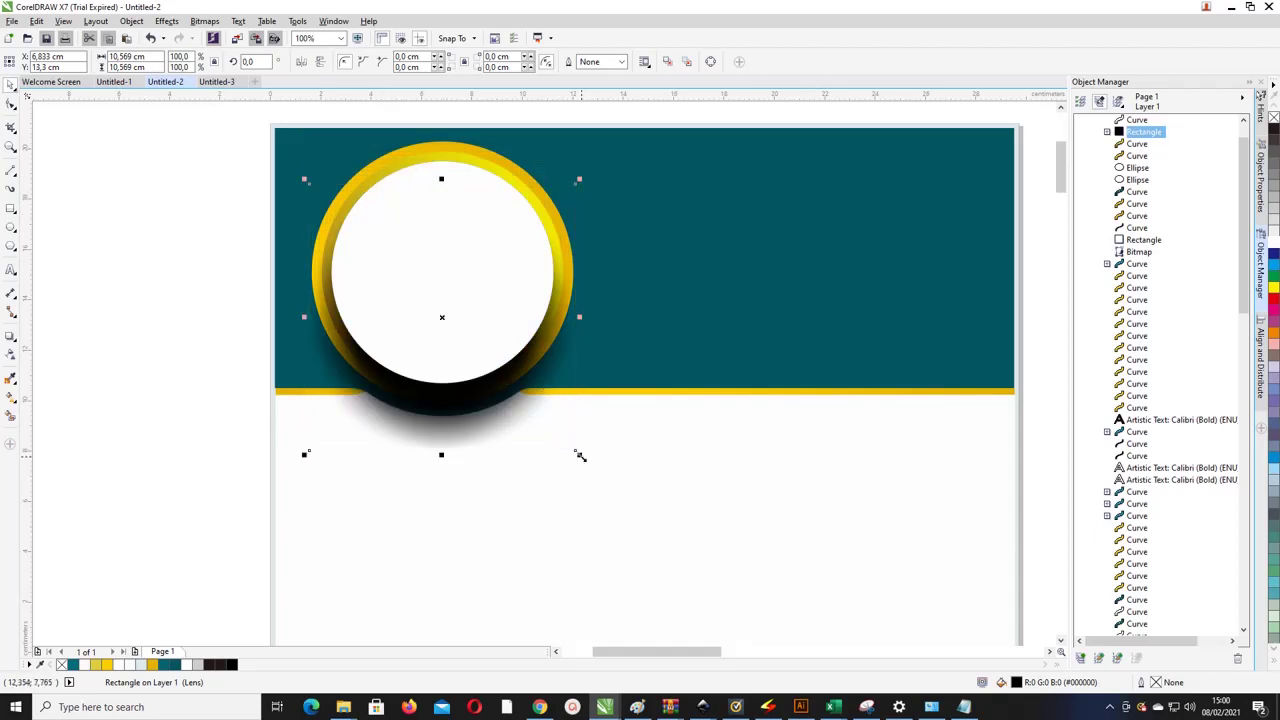
Step: Enlarge the separate shadow to about 11.3 by 11.1 cm, shift it up slightly and order it behind the teal shape and gold strips
drag(580, 455, 589, 460)
drag(481, 422, 480, 411)
key(ctrl+Page_Down)
key(ctrl+Page_Down)
key(ctrl+Page_Down)
key(ctrl+Page_Down)
key(ctrl+Page_Down)
key(ctrl+Page_Down)
key(ctrl+Page_Down)
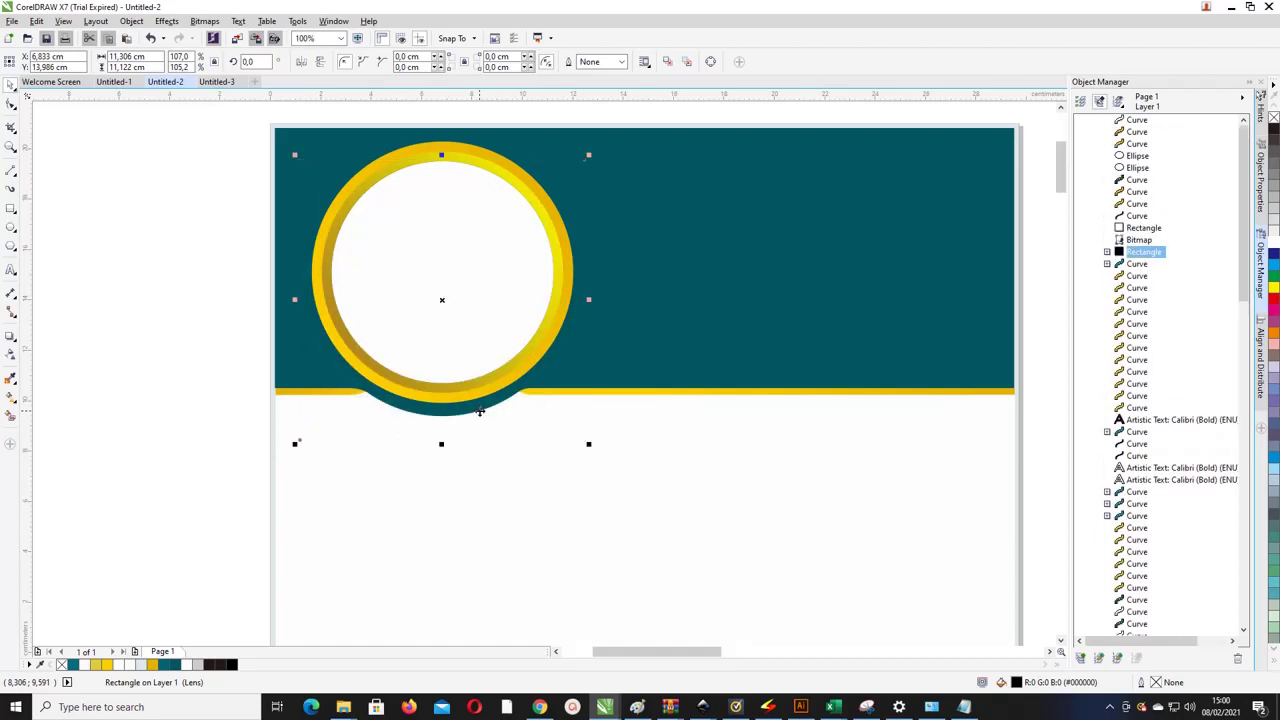
key(ctrl+Page_Up)
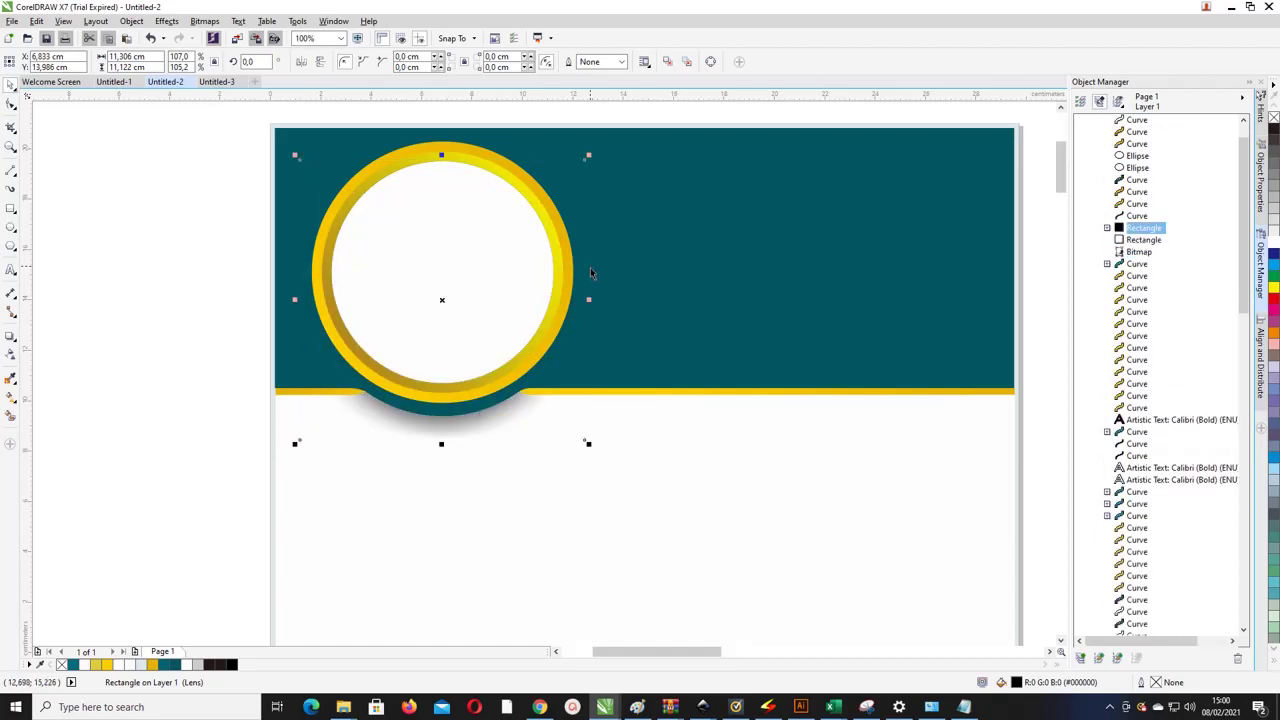
Step: Enlarge the shadow to about 12.1 by 11.9 cm and shift it up so only a soft rim shows below the teal bulge
drag(588, 156, 600, 147)
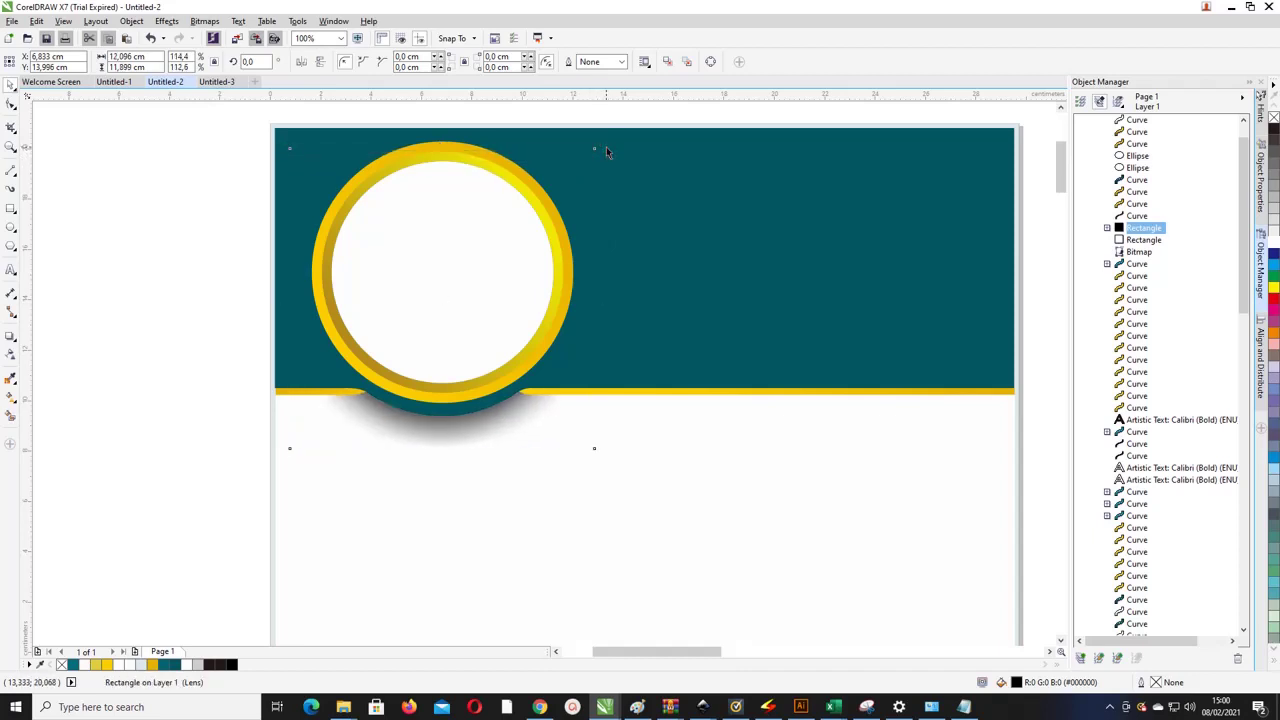
drag(606, 151, 606, 146)
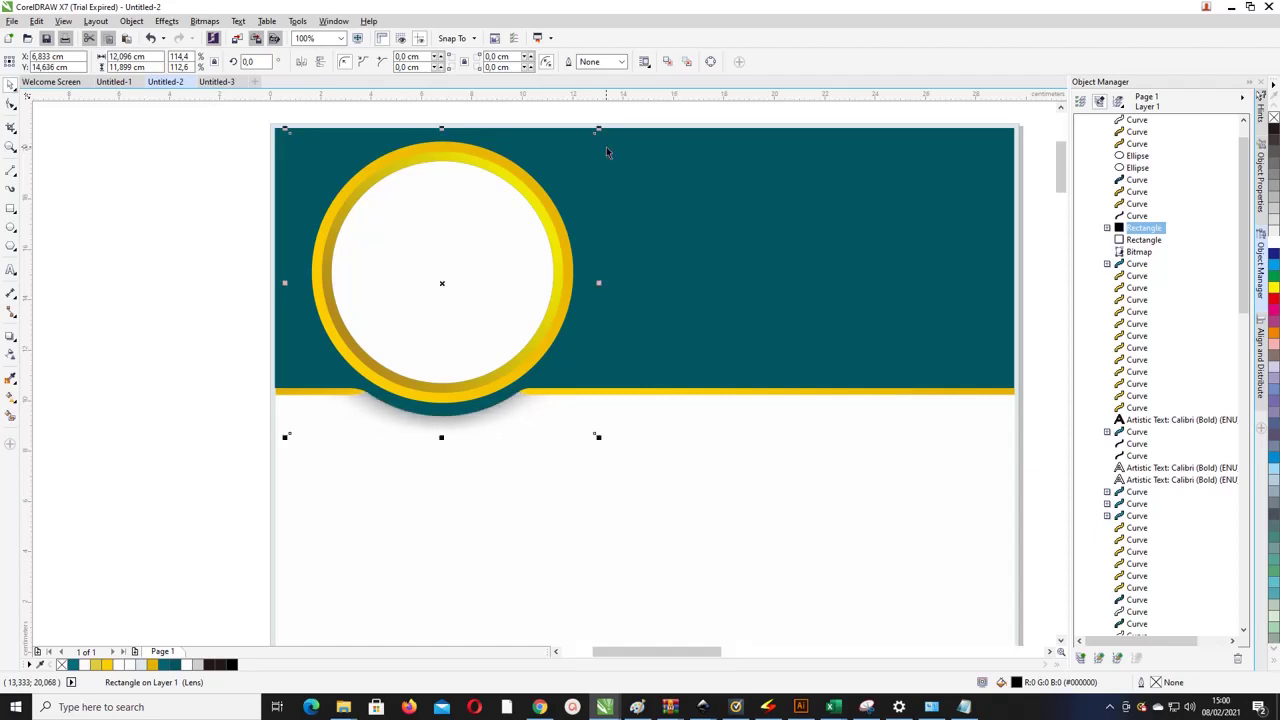
click(190, 211)
Step: Move the shadow horizontally off the page to the empty area on its left
scroll(1072, 183, down, 3)
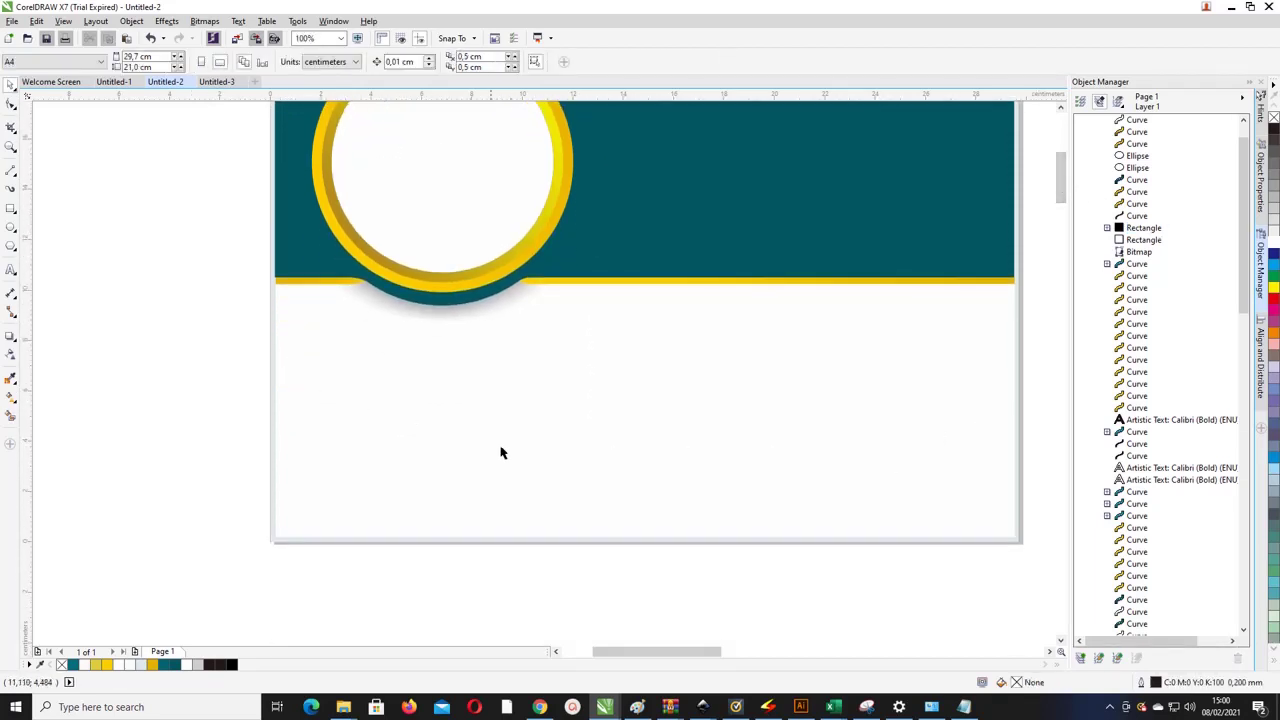
click(512, 308)
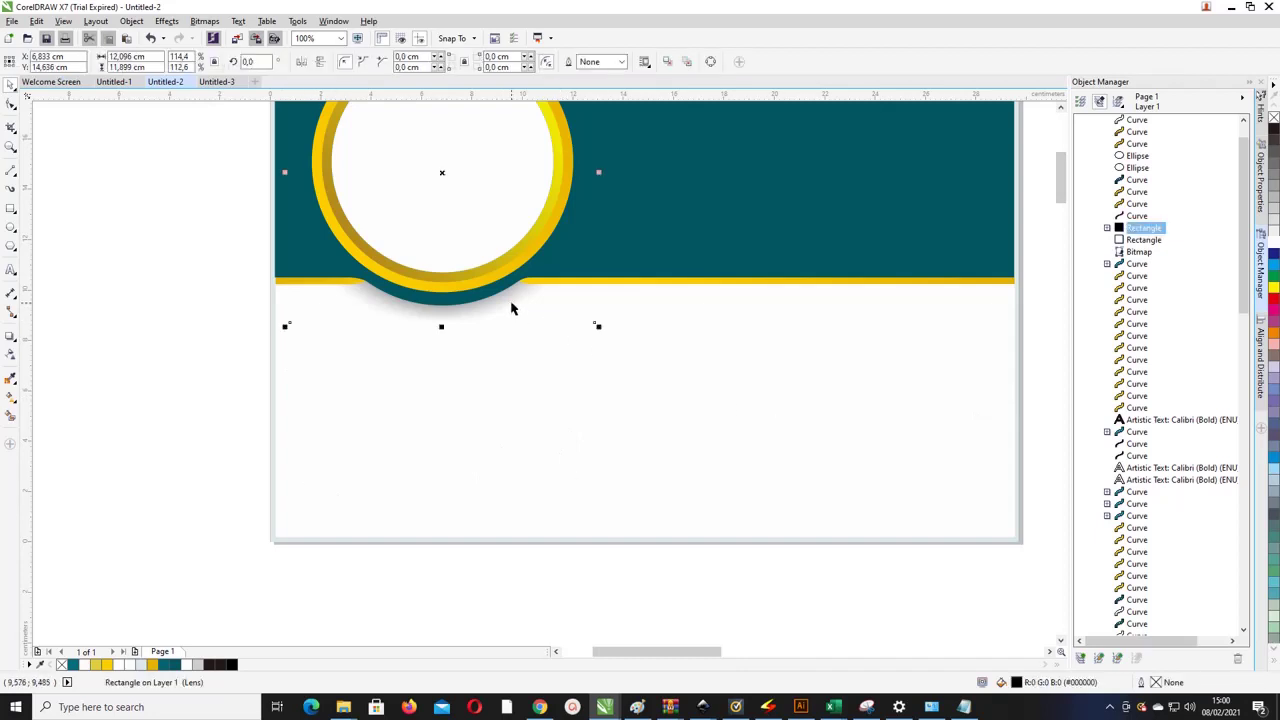
drag(509, 303, 771, 217)
key(ctrl+z)
scroll(529, 340, down, 2)
drag(530, 327, 302, 327)
scroll(531, 353, up, 2)
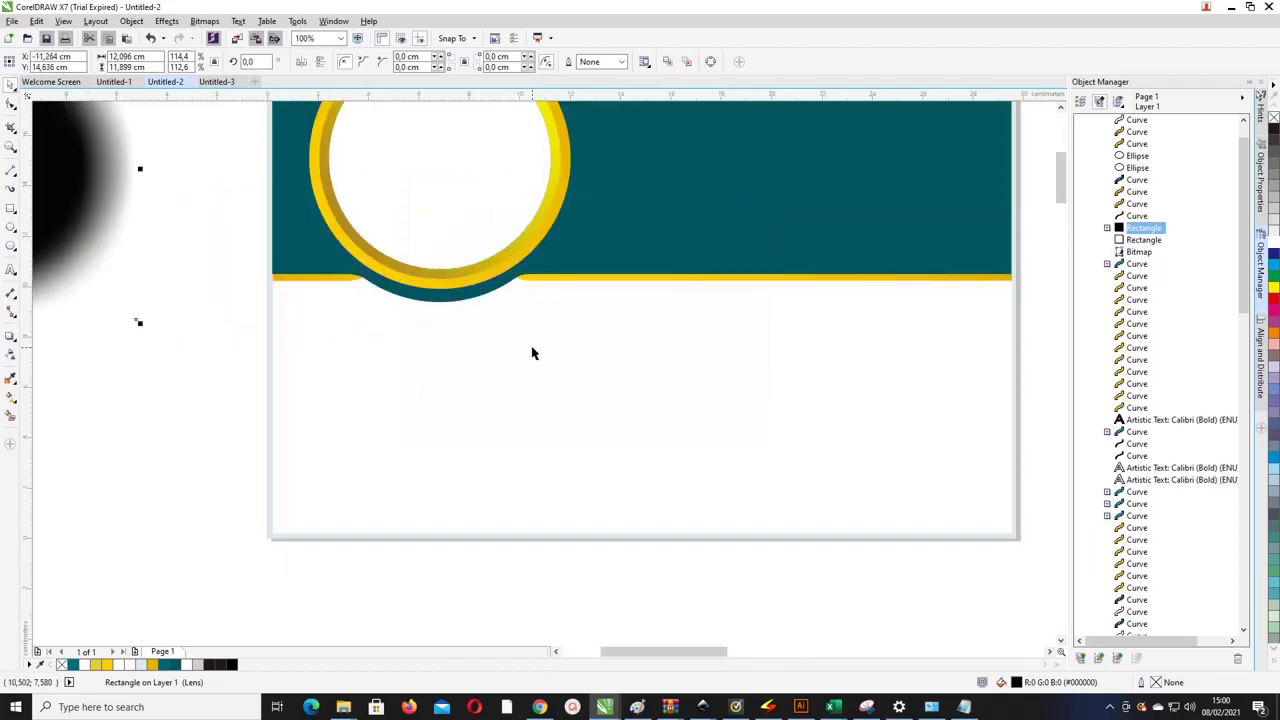
Step: Select both gold strips and move them straight up above the page
click(565, 281)
shift+click(333, 278)
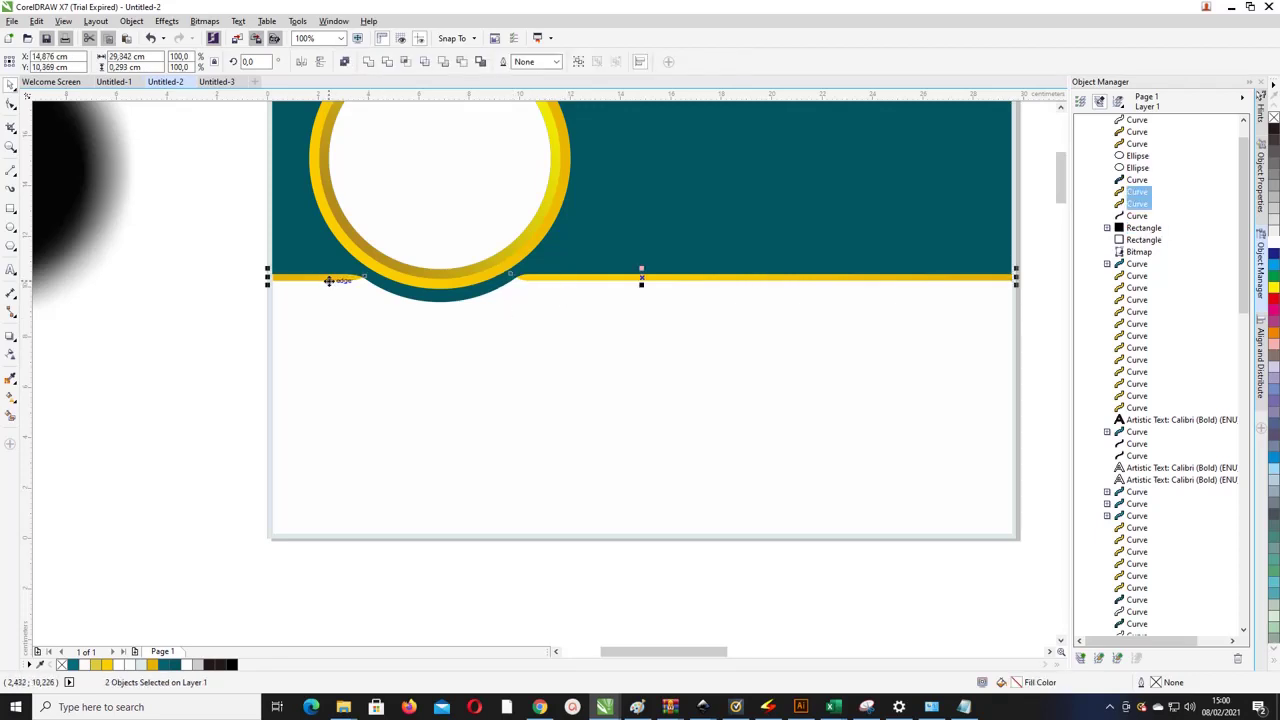
scroll(329, 281, down, 2)
drag(466, 281, 466, 125)
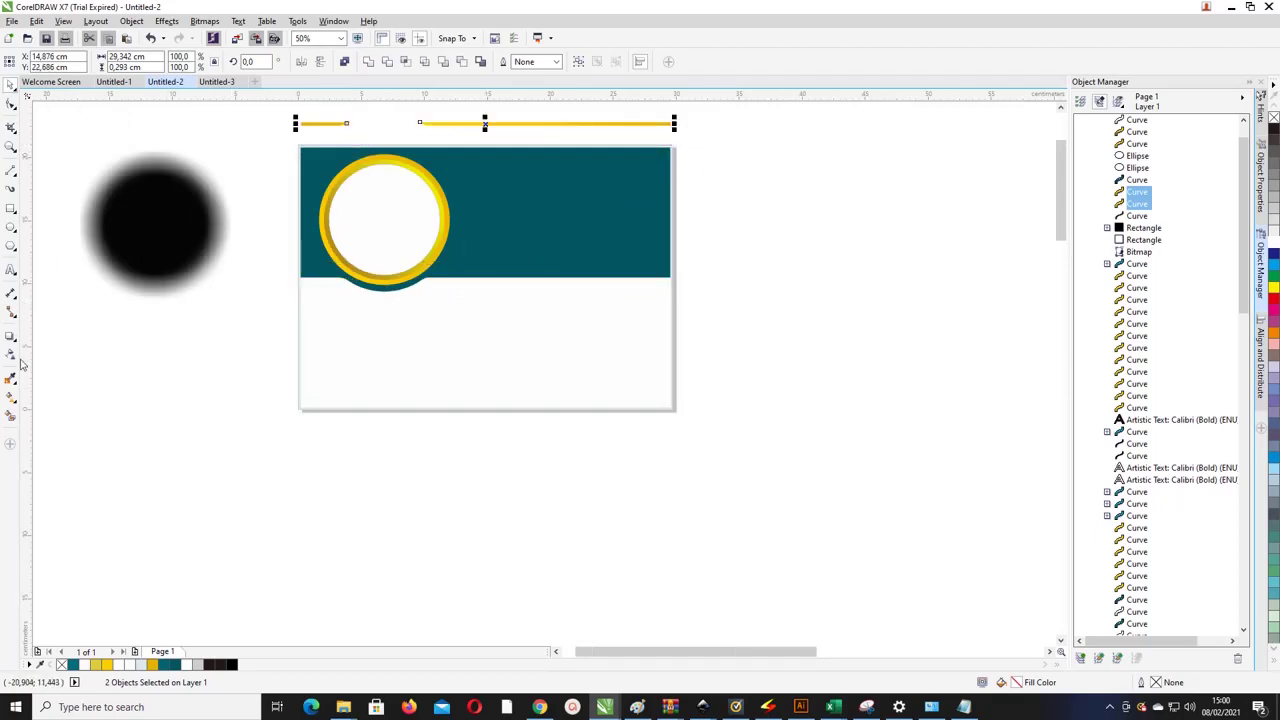
Step: Smart-fill the white area below the teal shape and move the resulting shape down over the page's lower edge
click(9, 418)
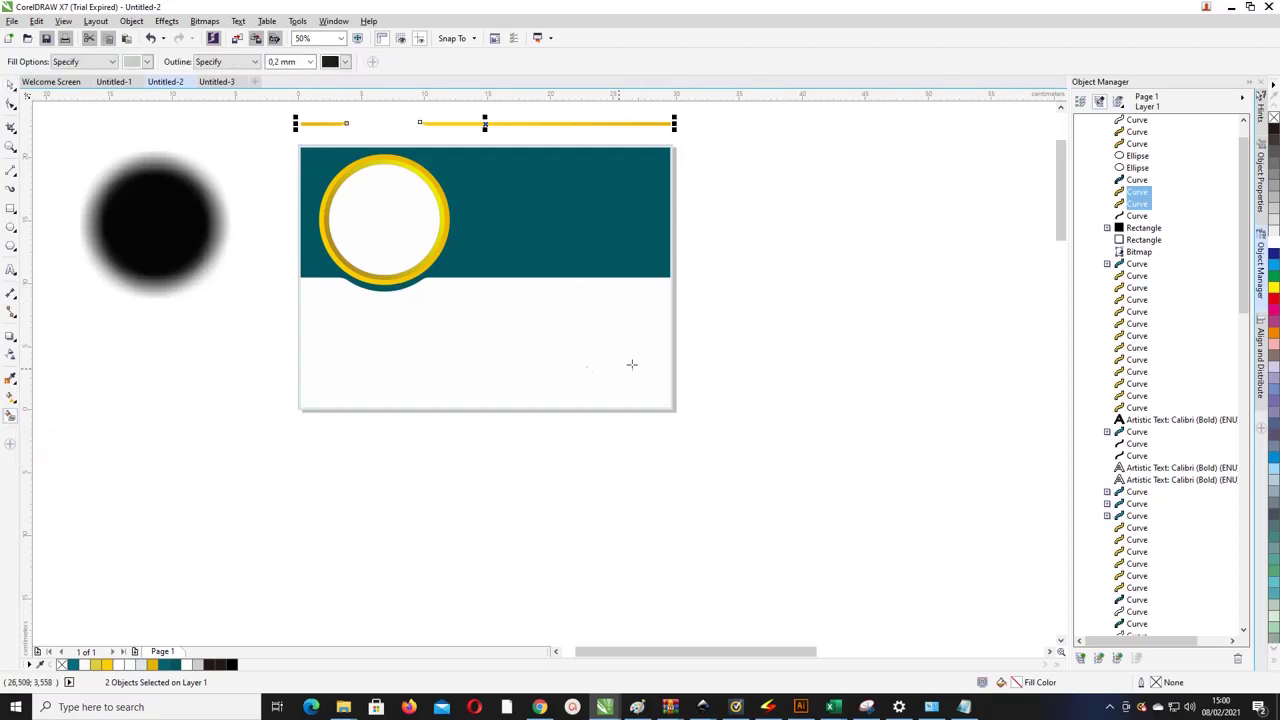
click(464, 311)
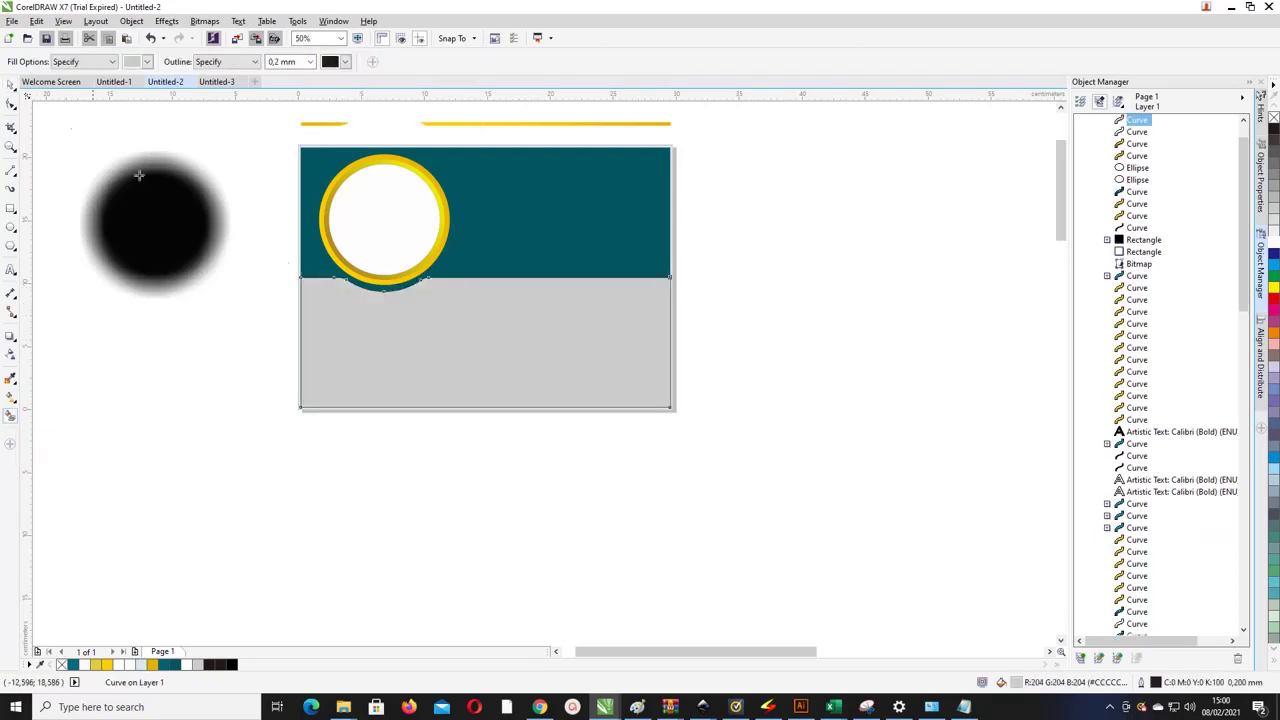
click(11, 86)
drag(542, 360, 535, 465)
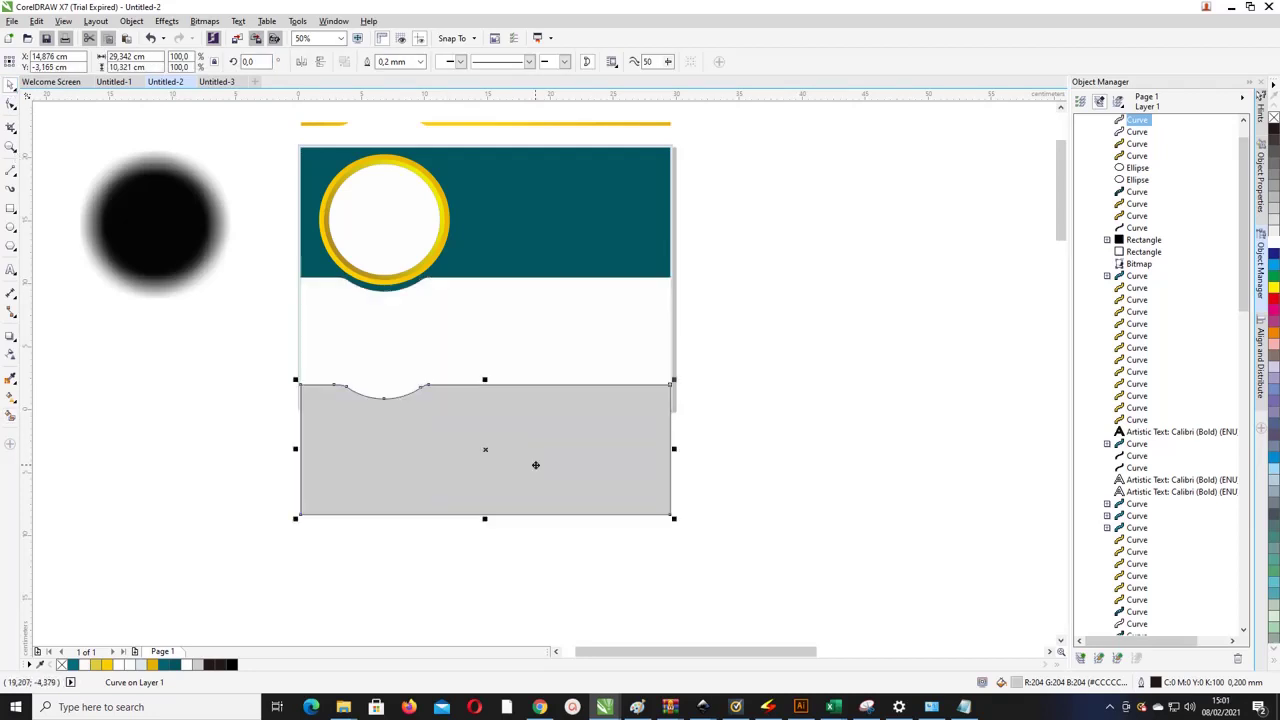
Step: Group the two gold strips and place them back directly below the teal shape's lower edge
click(605, 124)
shift+click(307, 124)
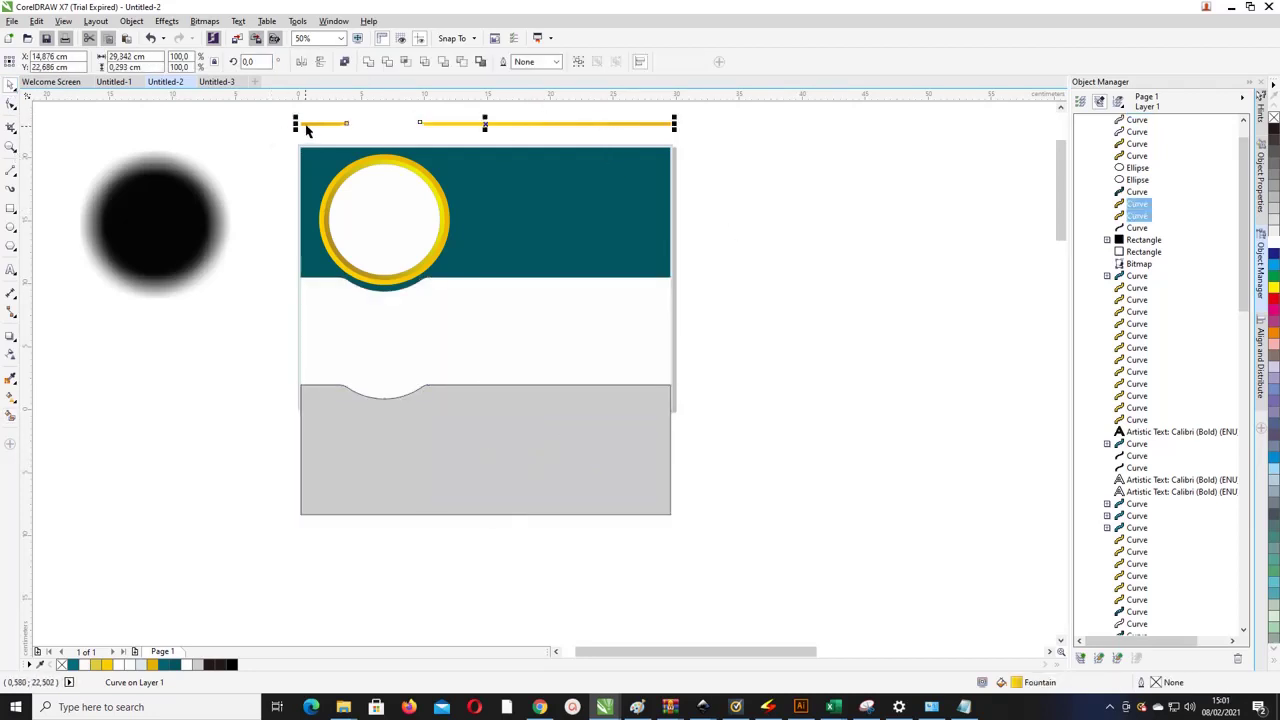
key(ctrl+g)
shift+click(465, 262)
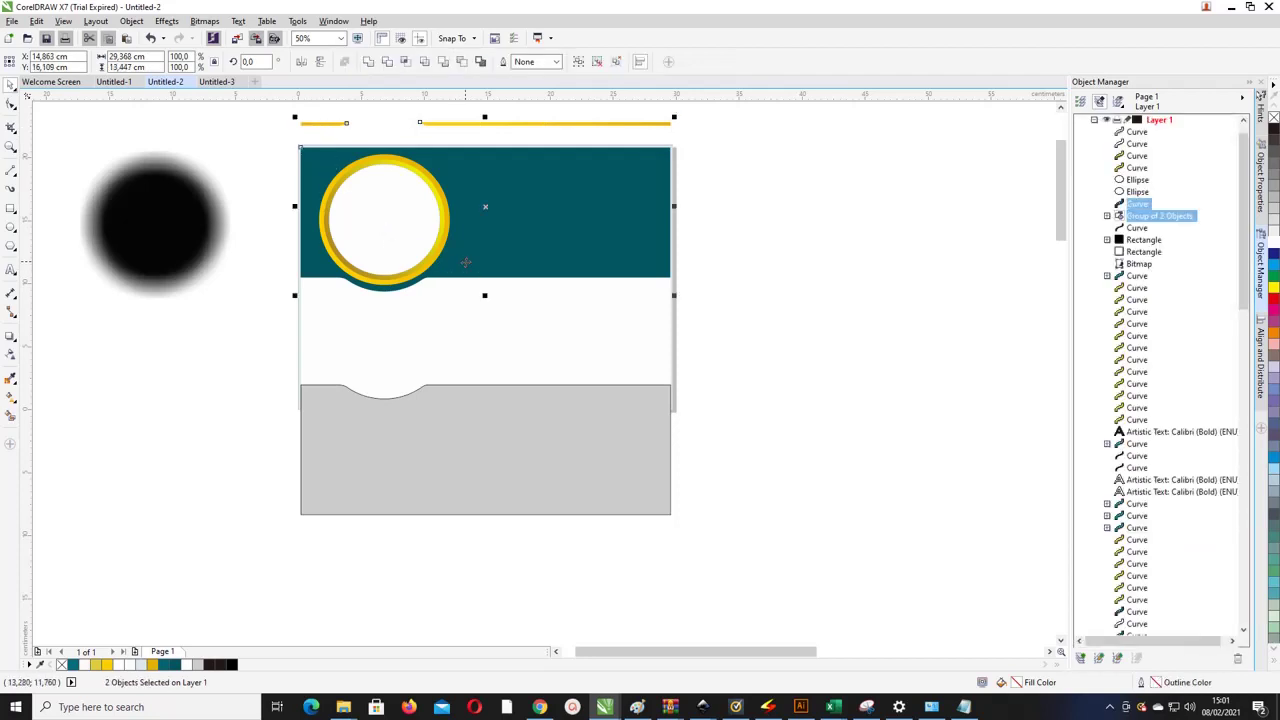
key(b)
click(731, 257)
scroll(390, 280, up, 2)
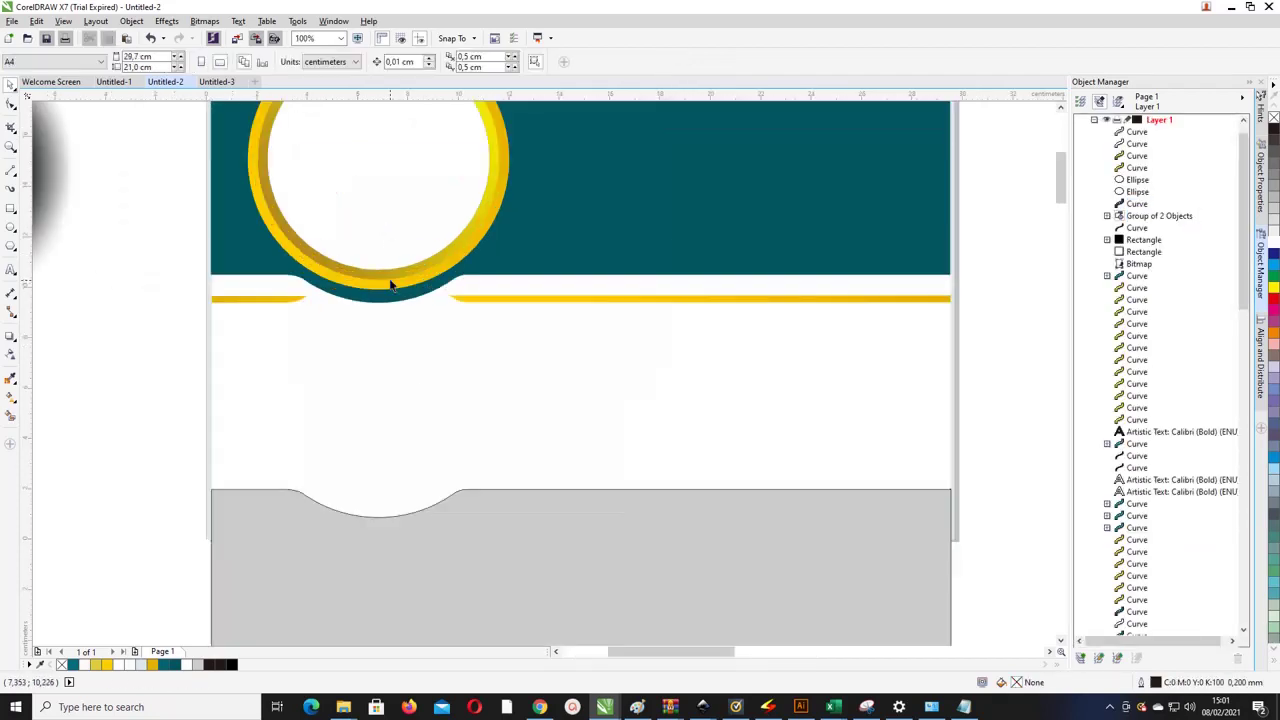
click(480, 285)
drag(480, 285, 482, 277)
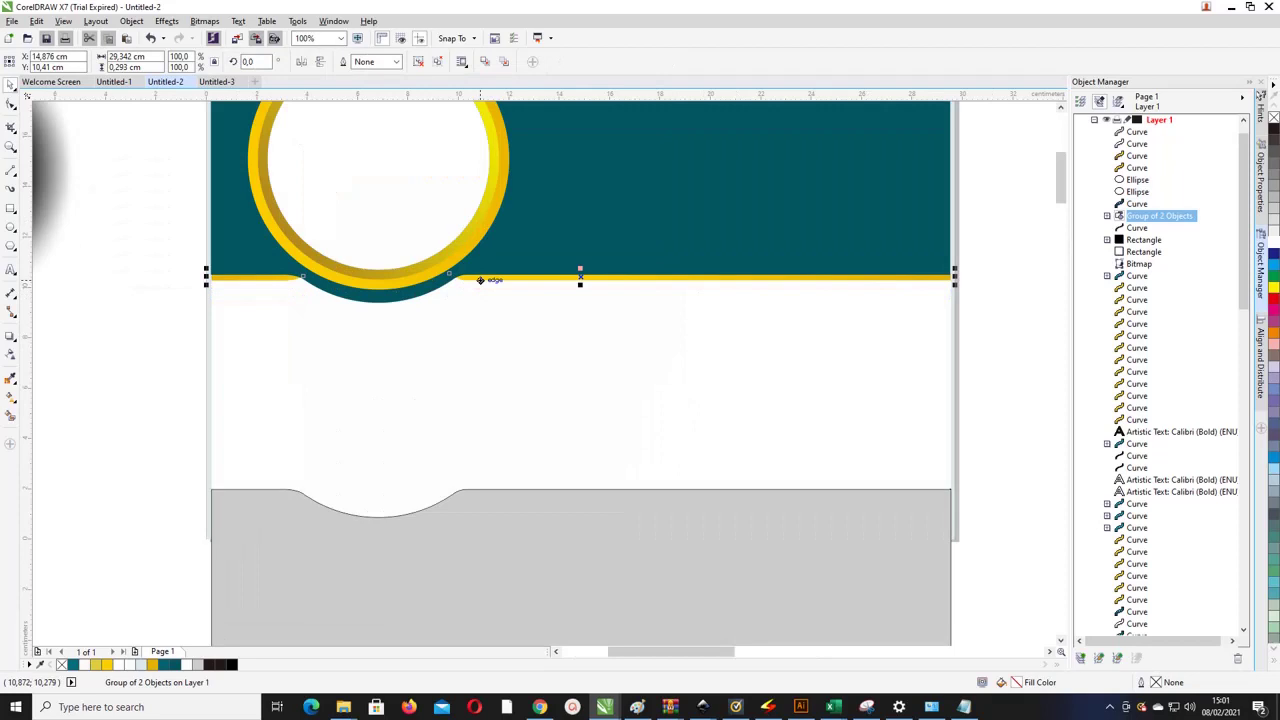
Step: Move the shadow horizontally back onto the page behind the teal bulge
click(111, 277)
scroll(116, 278, down, 2)
drag(97, 237, 289, 235)
Step: Remove the grey fill from the notched shape over the page's lower edge, leaving only its outline
click(485, 460)
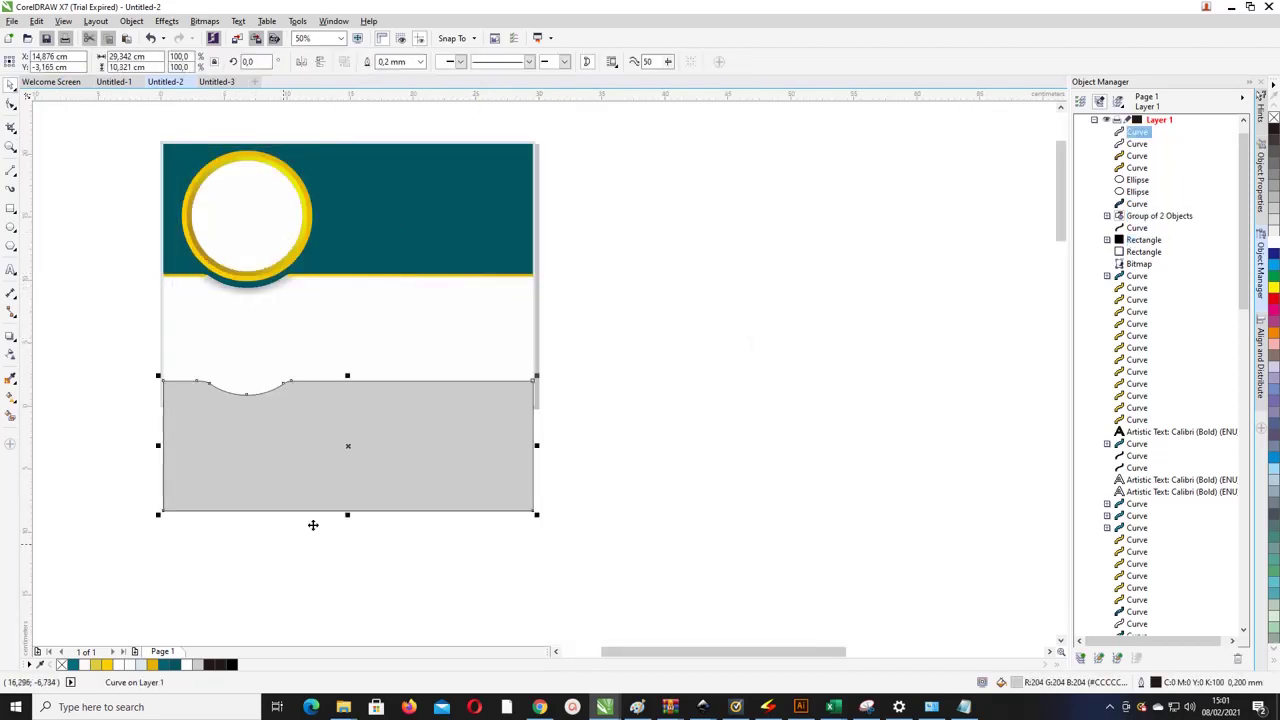
click(63, 665)
scroll(89, 454, up, 2)
scroll(117, 435, down, 1)
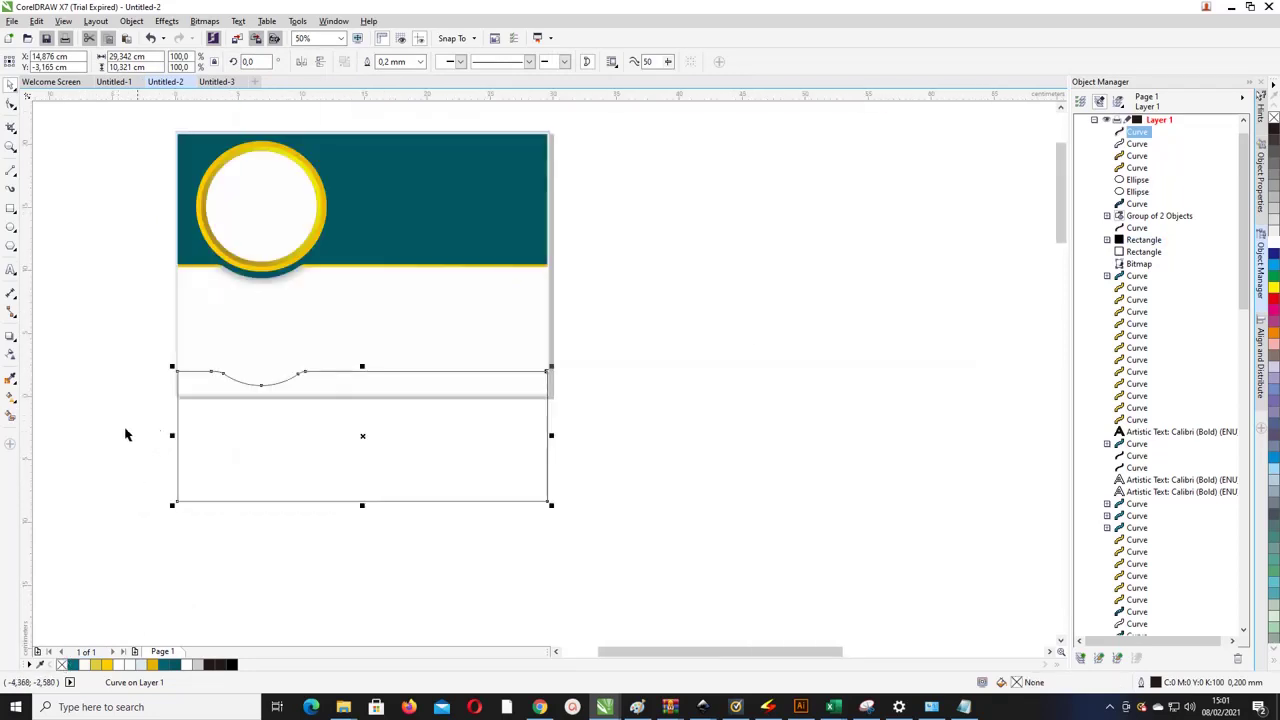
scroll(279, 409, up, 1)
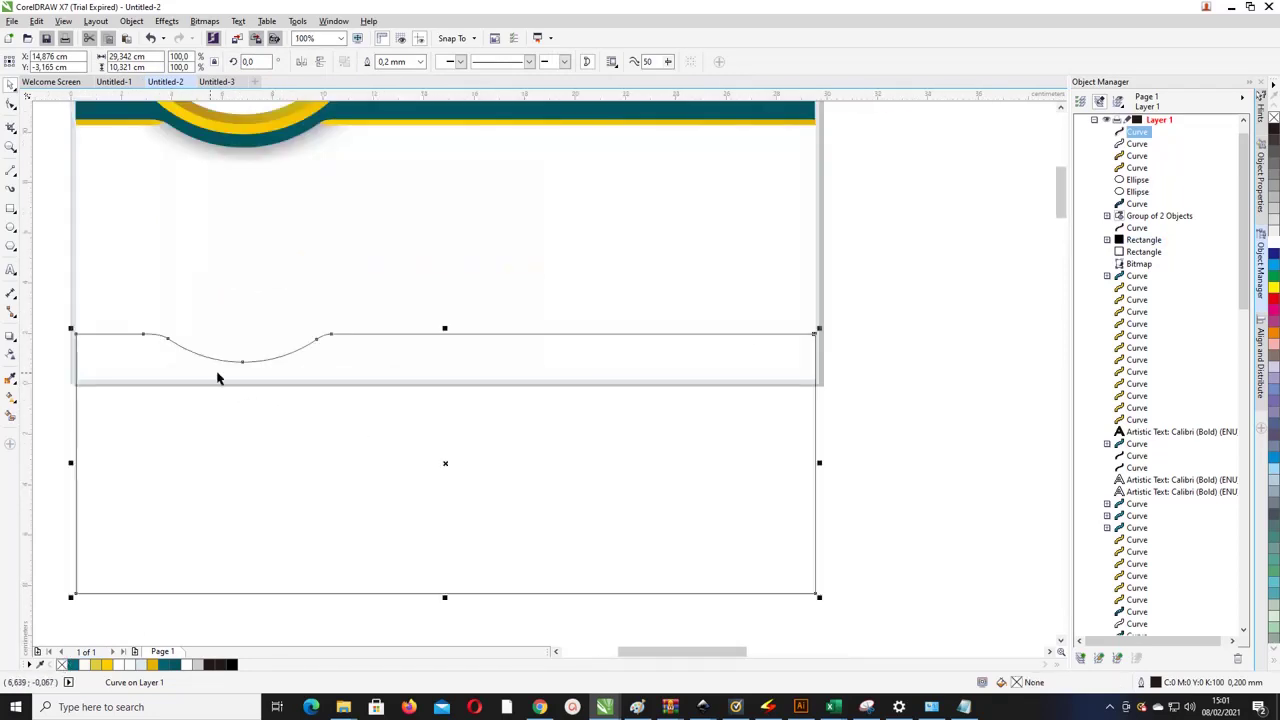
scroll(593, 450, down, 1)
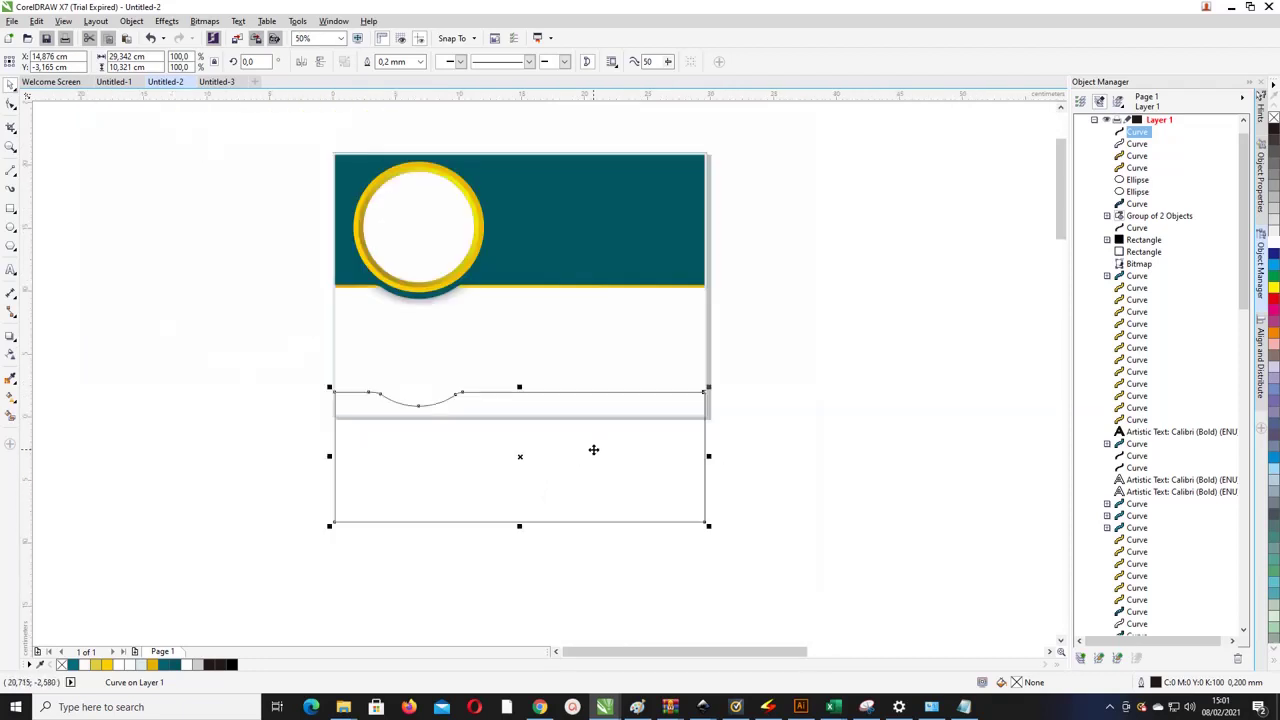
Step: Move the outlined shape down to a vertical position of about -3.95 cm, with the notch's lowest point near the page's lower edge
drag(704, 424, 704, 427)
key(z)
scroll(704, 427, up, 2)
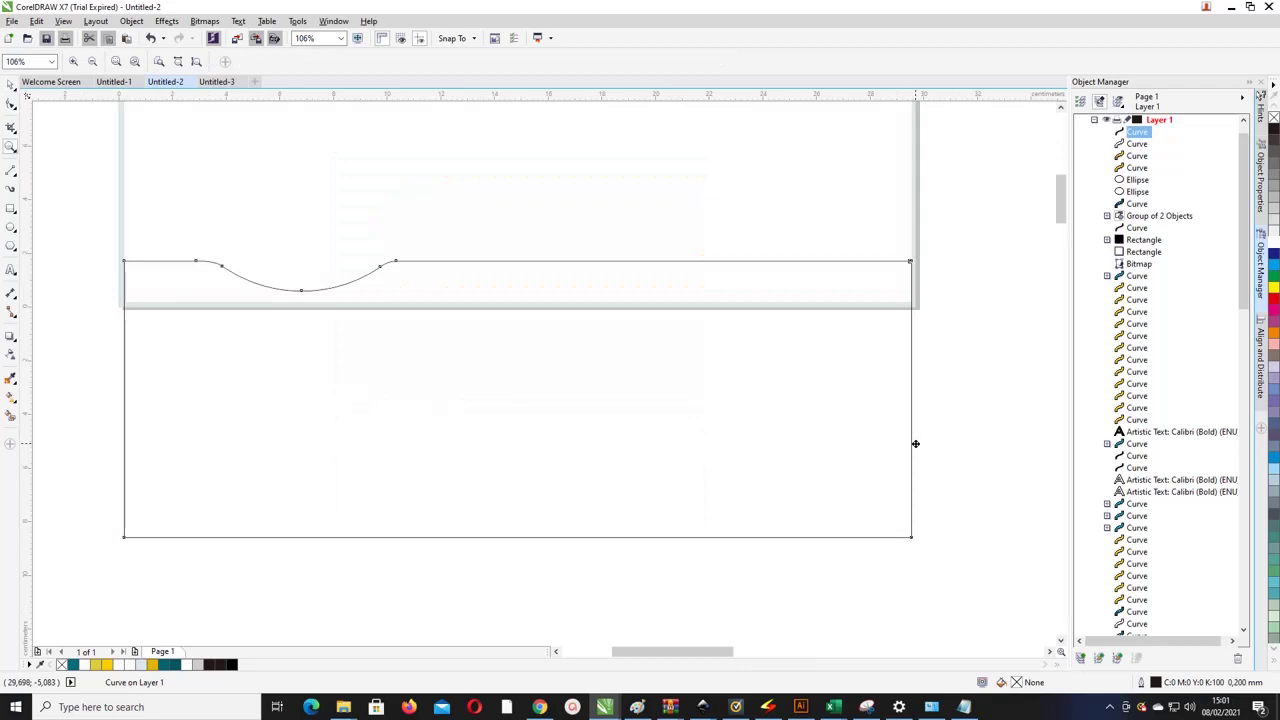
key(space)
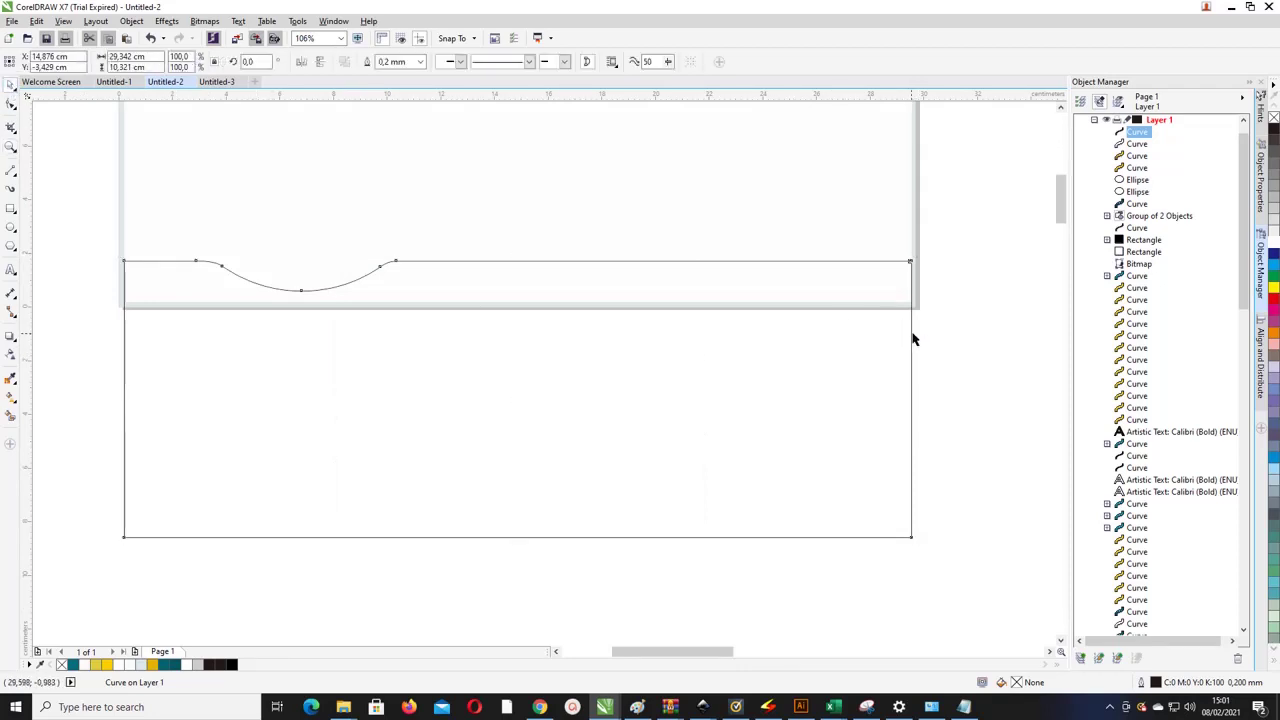
drag(912, 340, 912, 347)
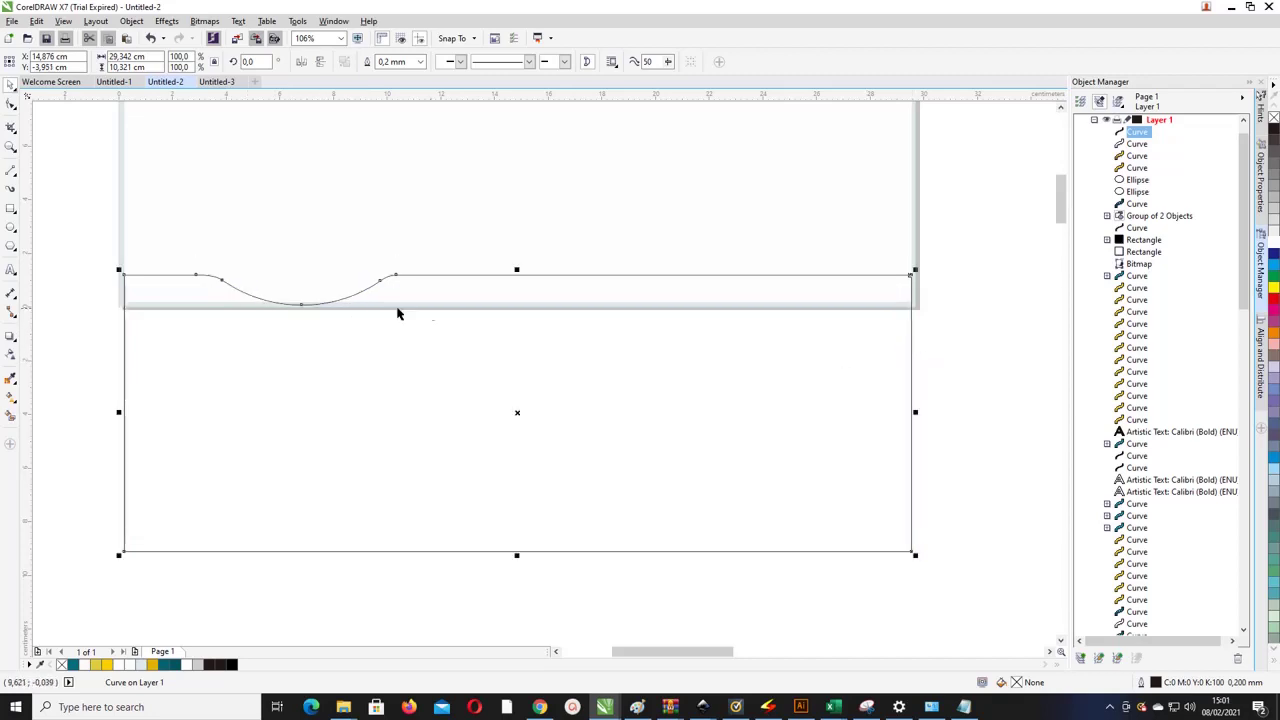
Step: Pull the lowest node of the shape's curved notch straight down below the page's lower edge with the Shape tool
click(11, 104)
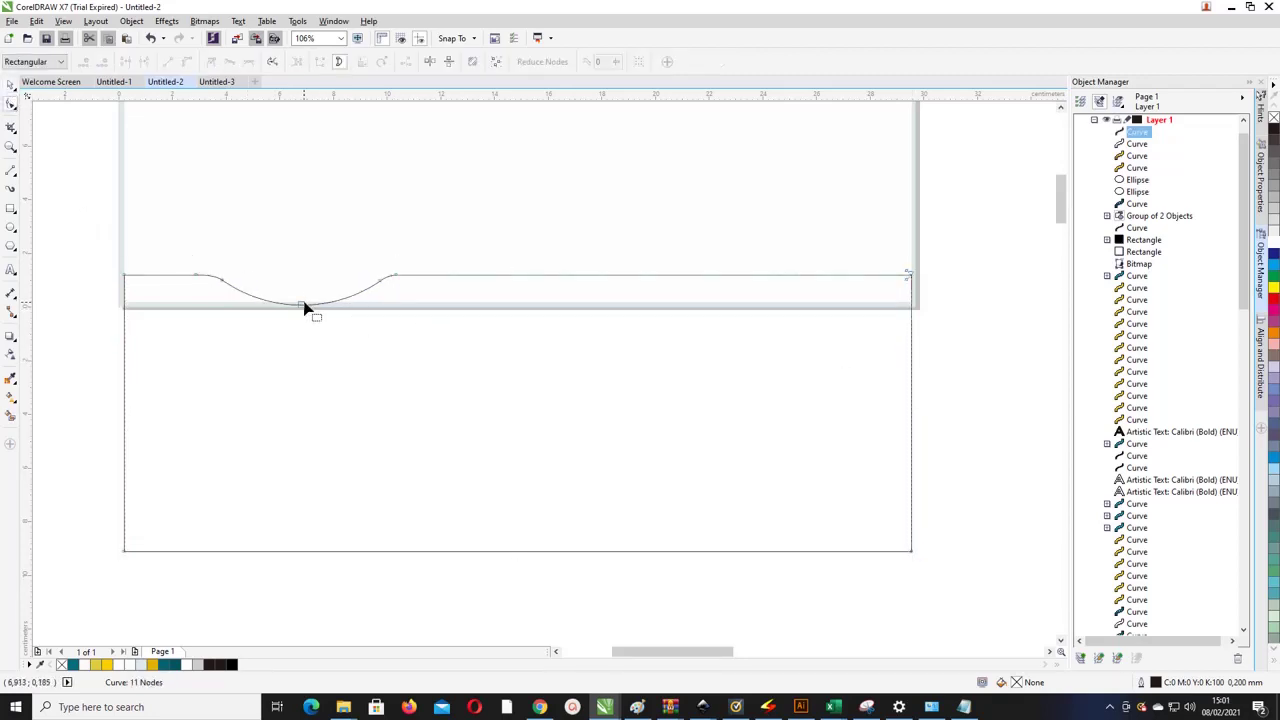
drag(302, 305, 295, 370)
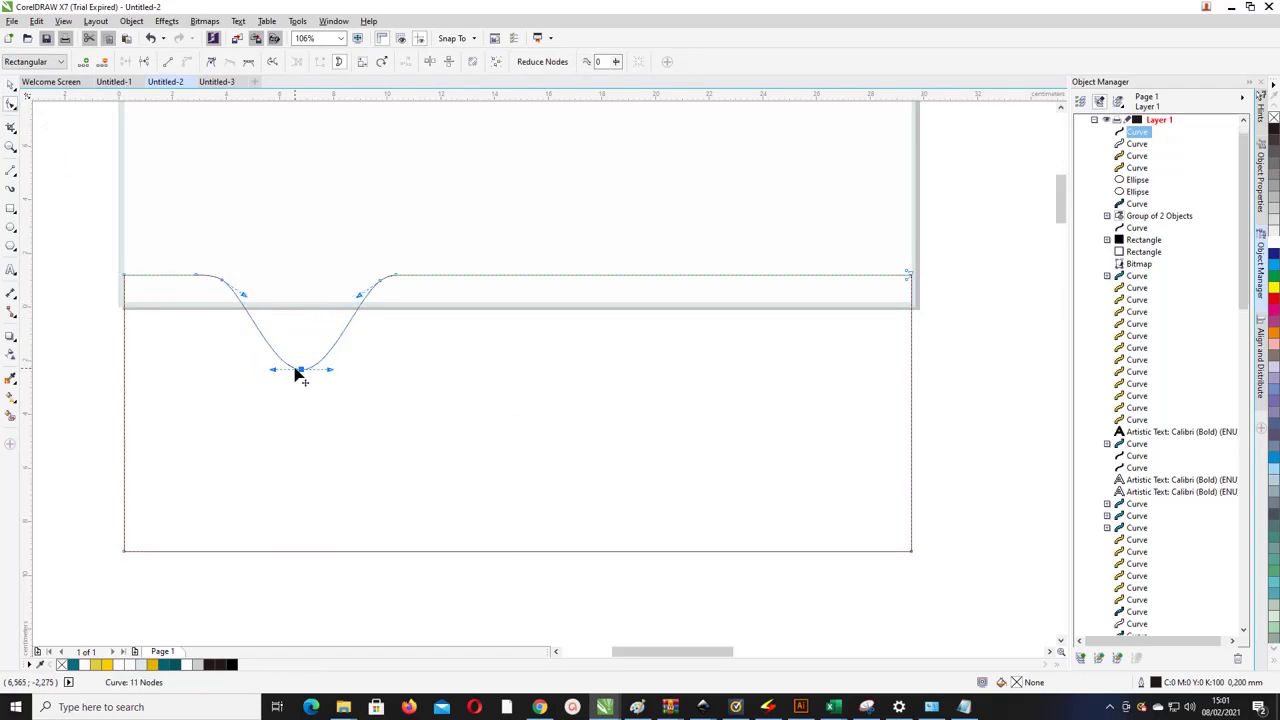
key(ctrl+z)
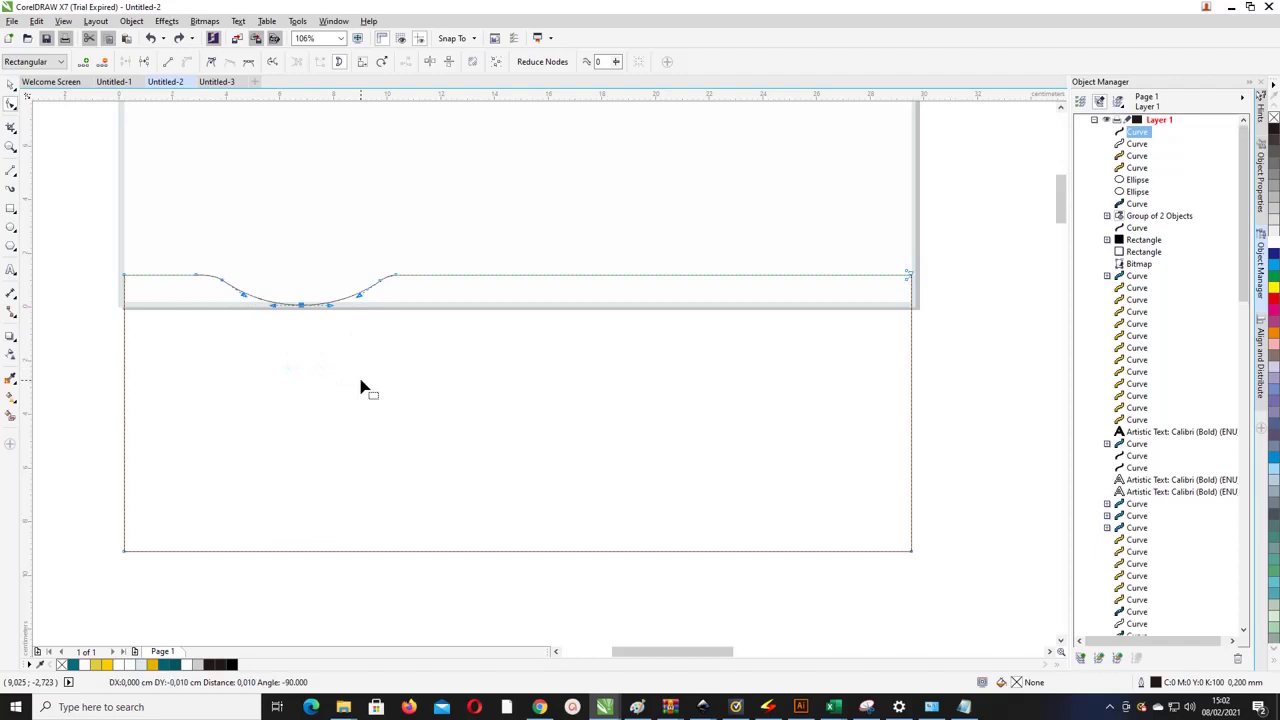
drag(301, 316, 301, 341)
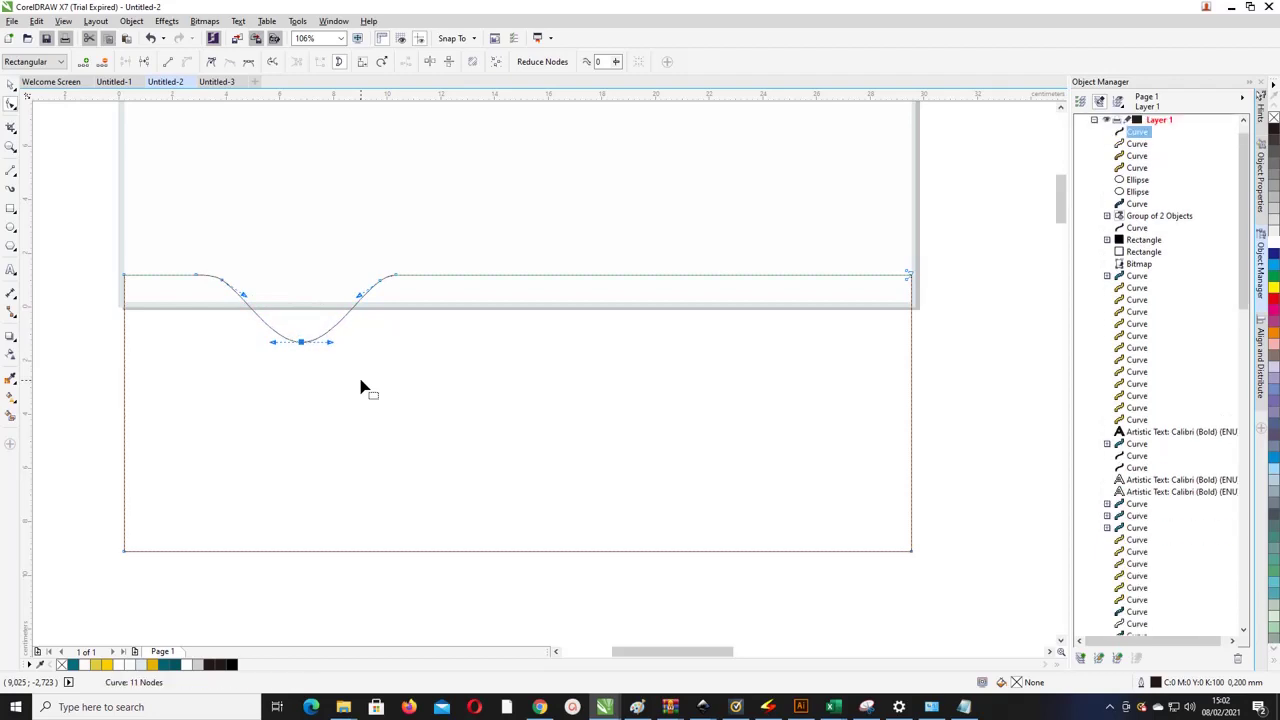
key(space)
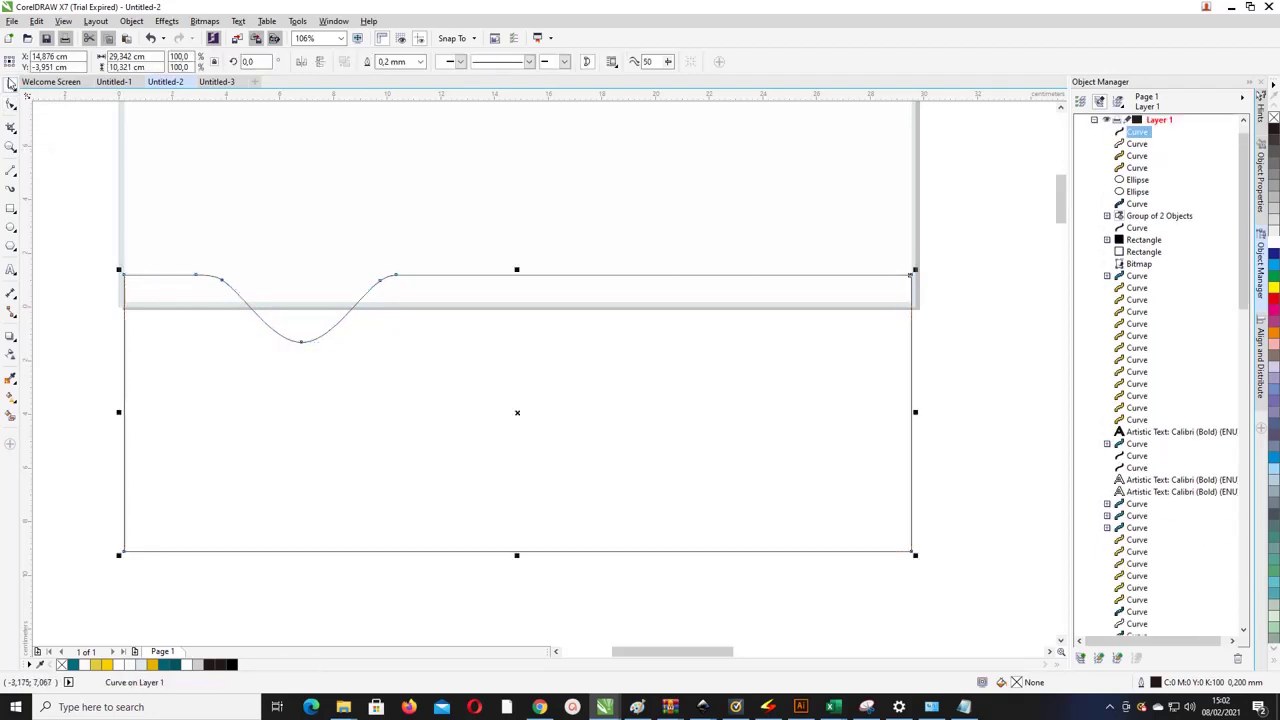
Step: Shift the whole outlined shape down slightly to a vertical position of about -4.05 cm
key(Escape)
click(380, 287)
drag(380, 283, 379, 284)
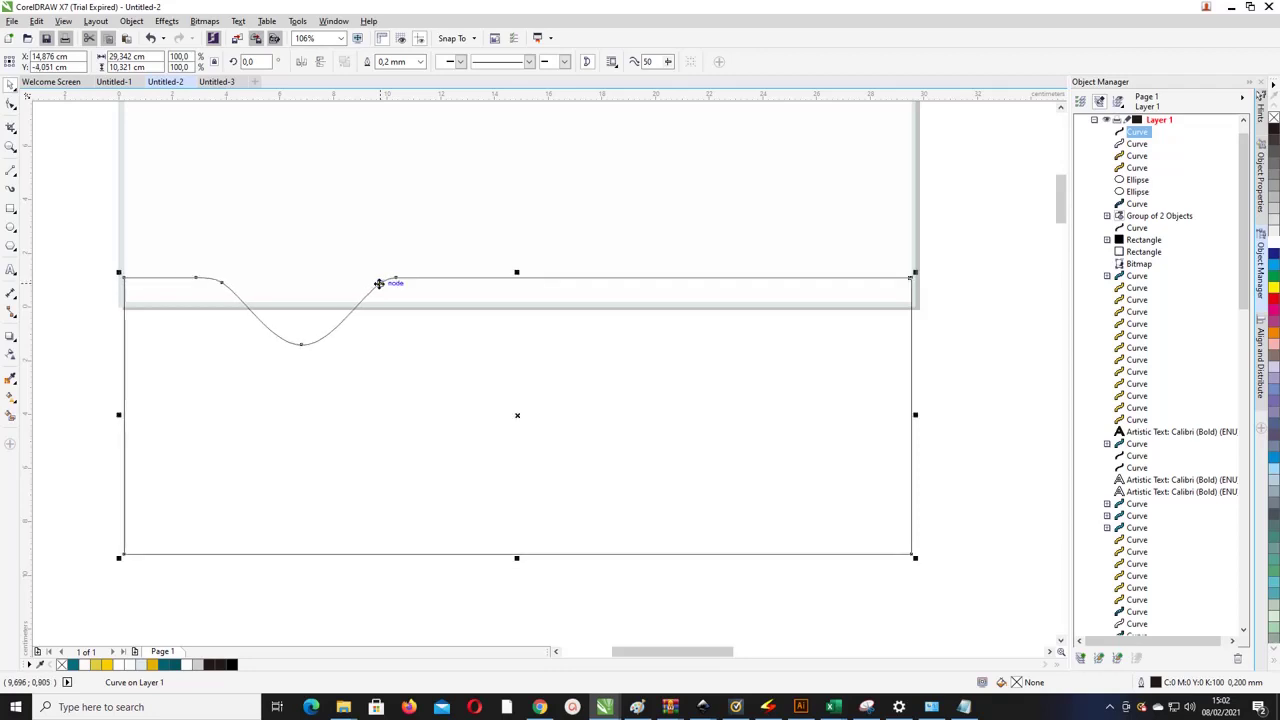
Step: Lengthen the curve handles of the notch's lowest node on both sides to widen and round the notch
click(11, 127)
click(302, 346)
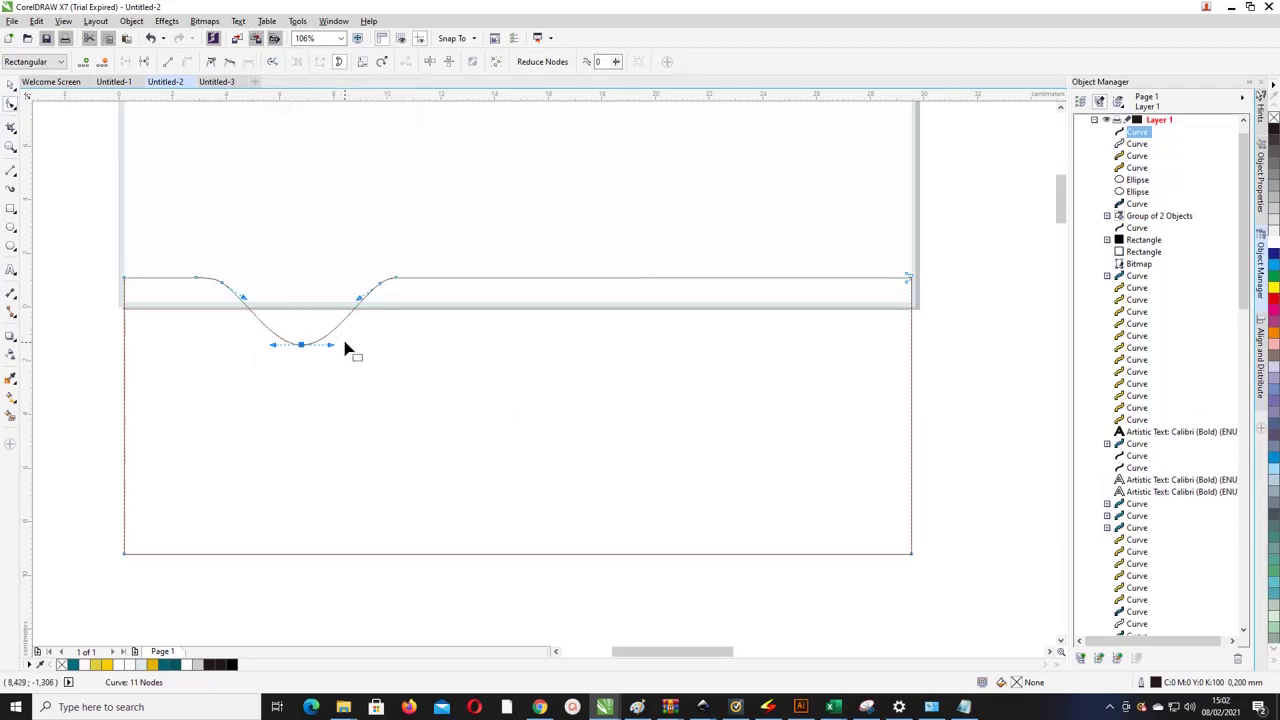
drag(330, 345, 362, 351)
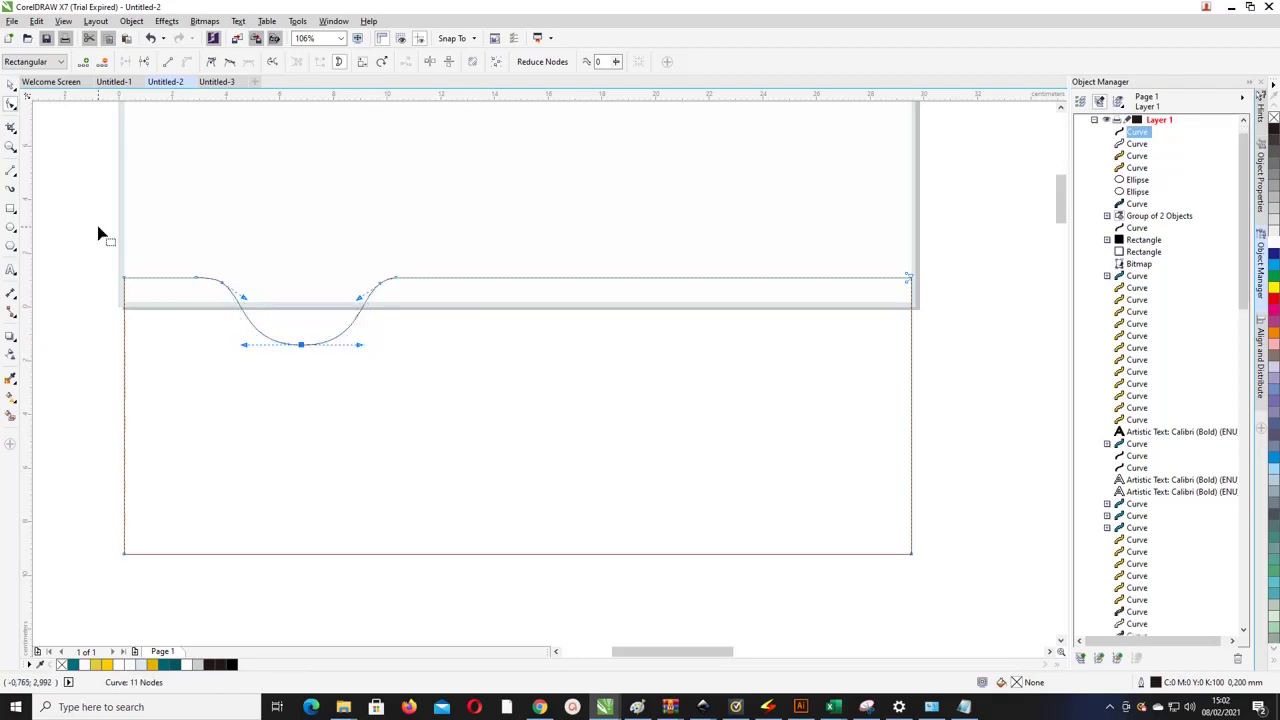
Step: Create grey shapes with Smart Fill from the two areas beside the notch, between the outlined shape's upper edge and the page's lower edge
click(10, 101)
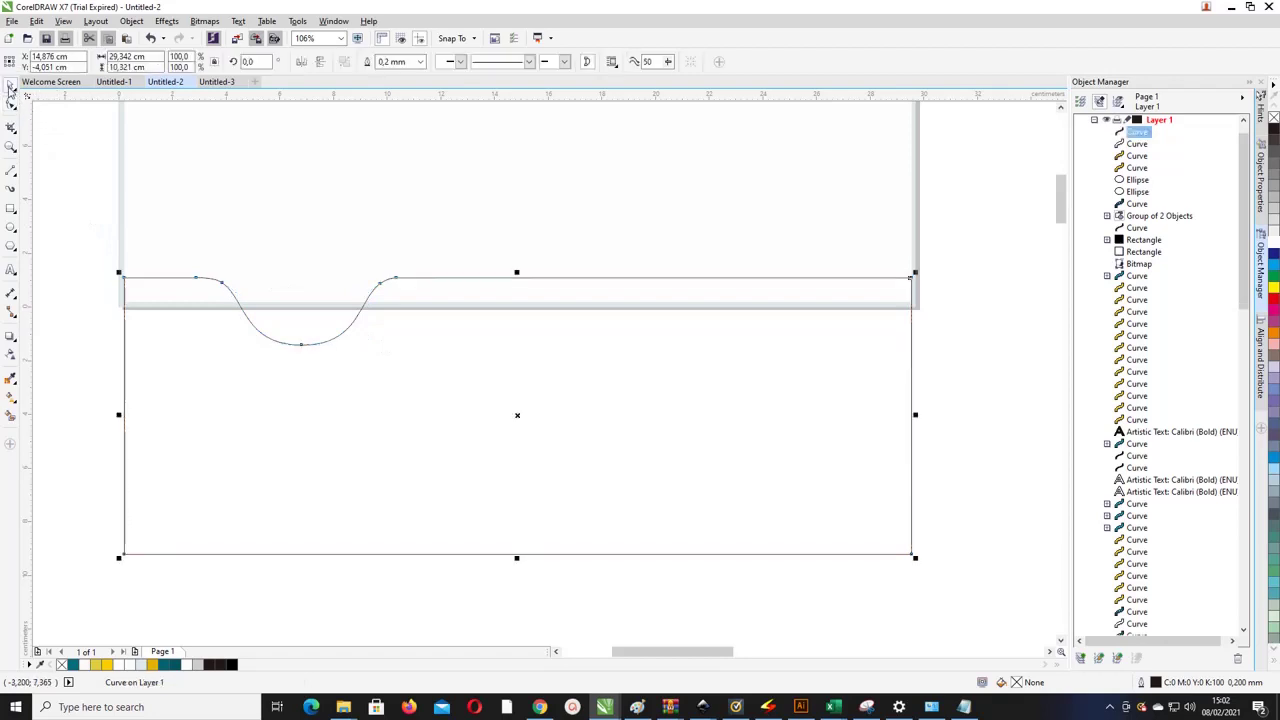
click(11, 418)
click(177, 288)
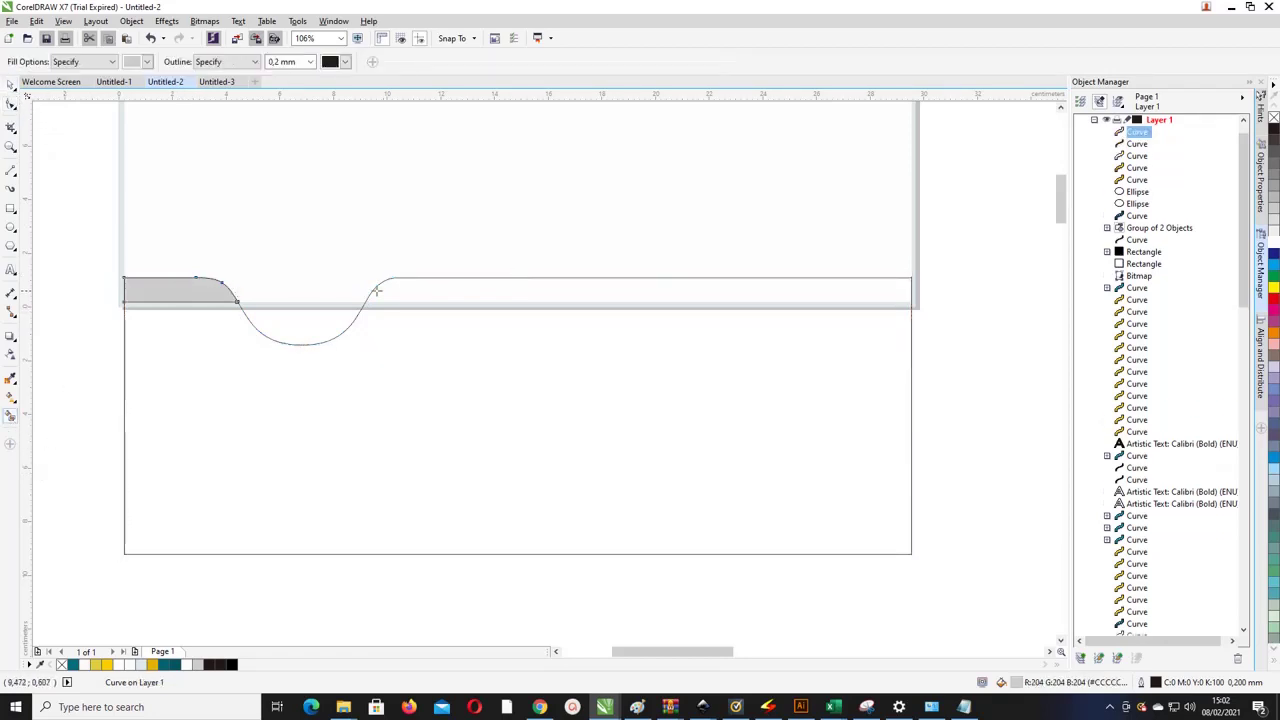
click(417, 287)
click(10, 101)
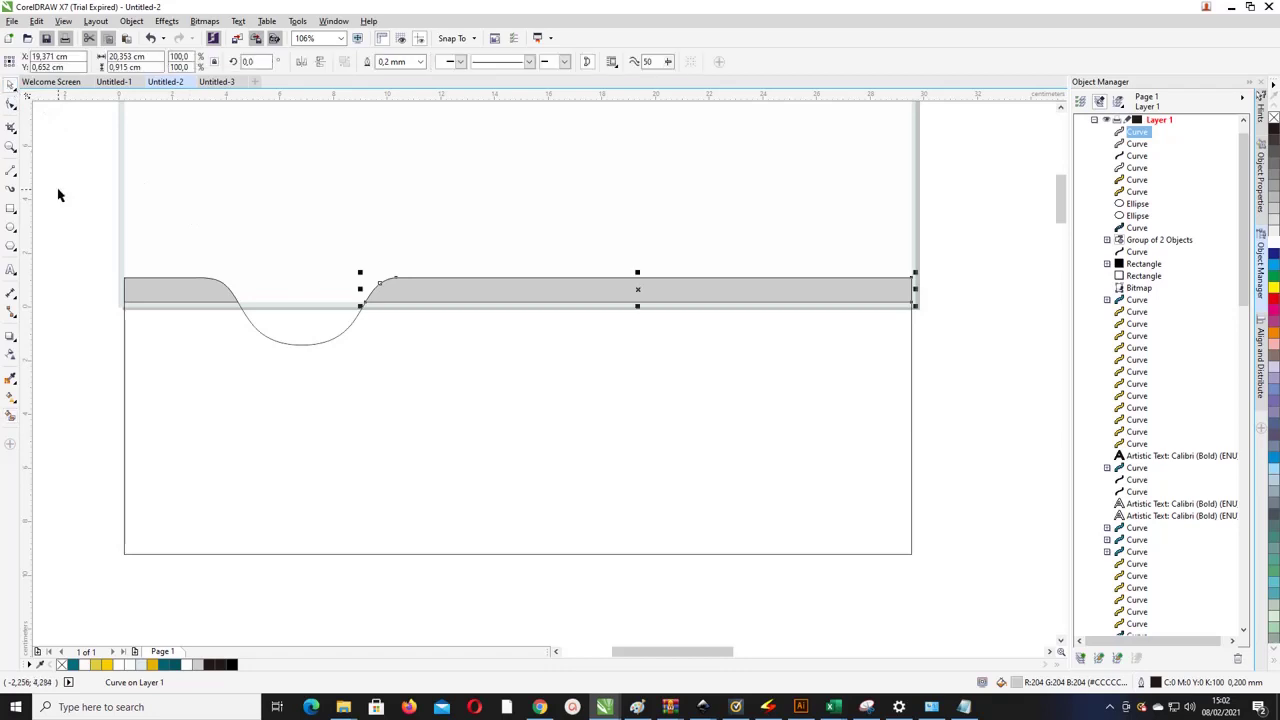
Step: Move the outlined shape up slightly to a vertical position of about -3.85 cm, leaving a thin gap above the grey fills
click(128, 324)
click(126, 320)
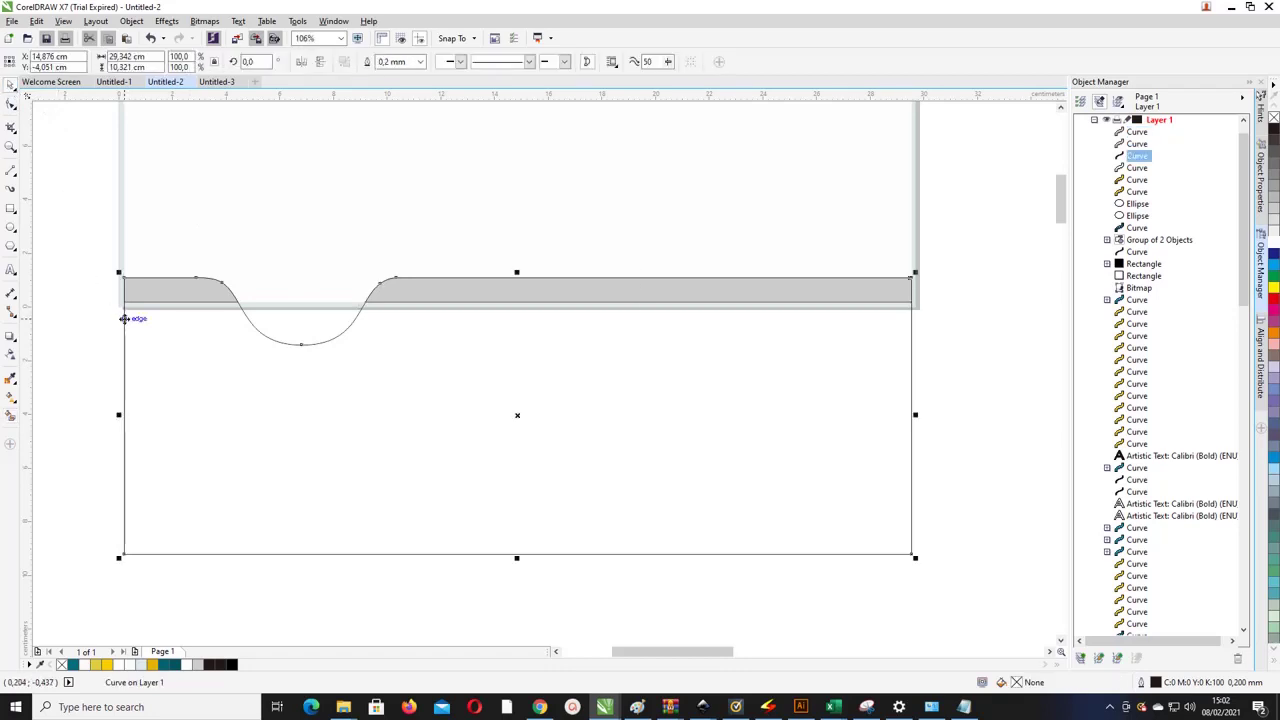
drag(124, 318, 124, 313)
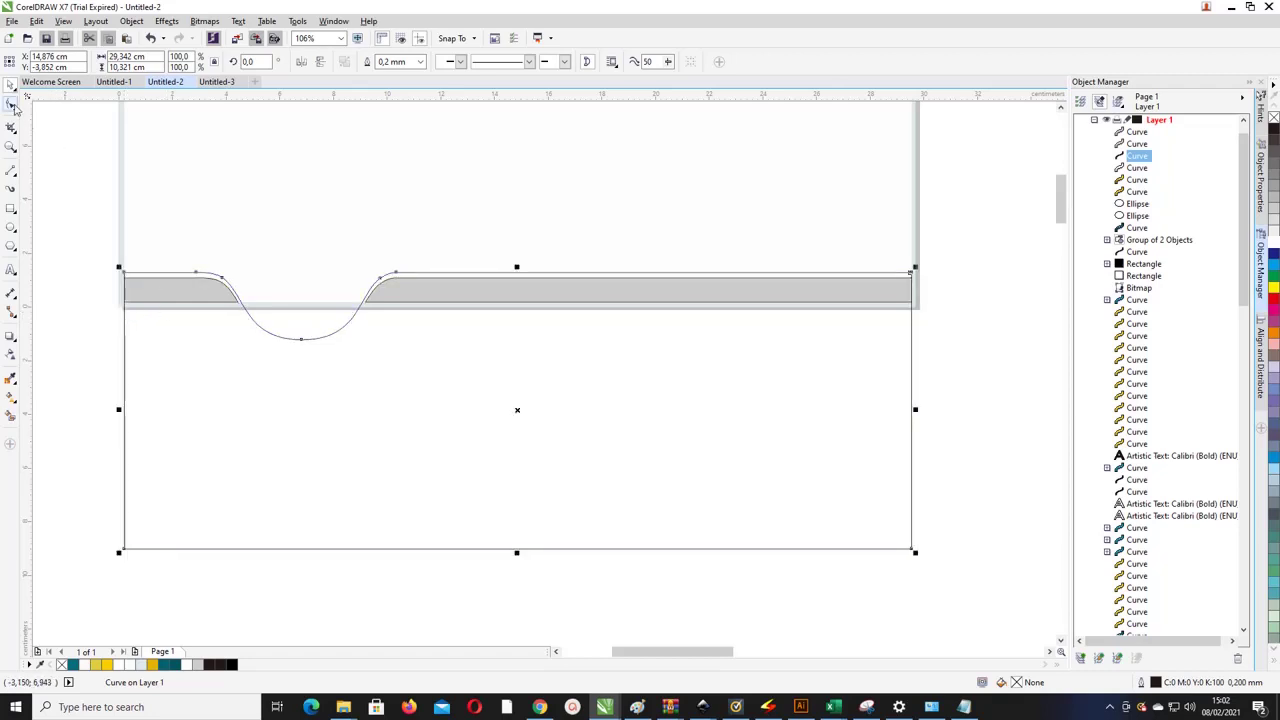
Step: Lengthen the curve handles of the notch's lowest node so the outline meets the grey fills' inner corners, and check both sides
click(13, 105)
click(301, 340)
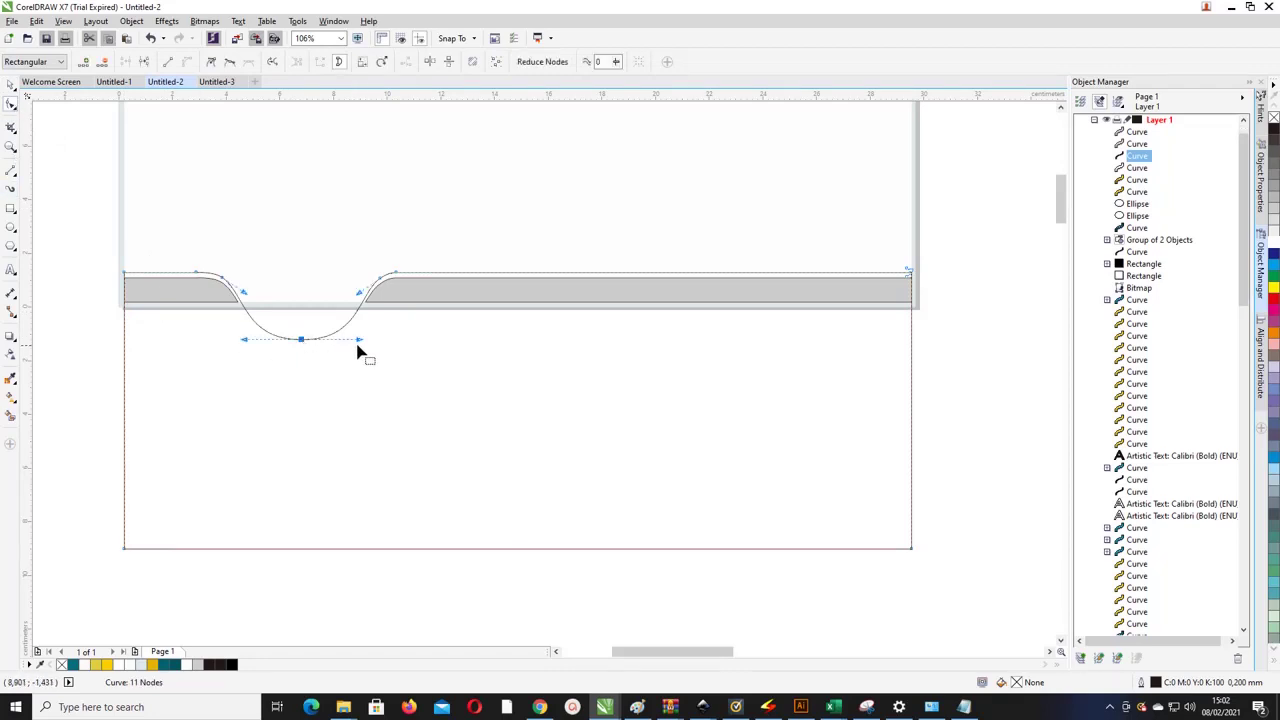
drag(358, 340, 369, 343)
scroll(350, 278, up, 2)
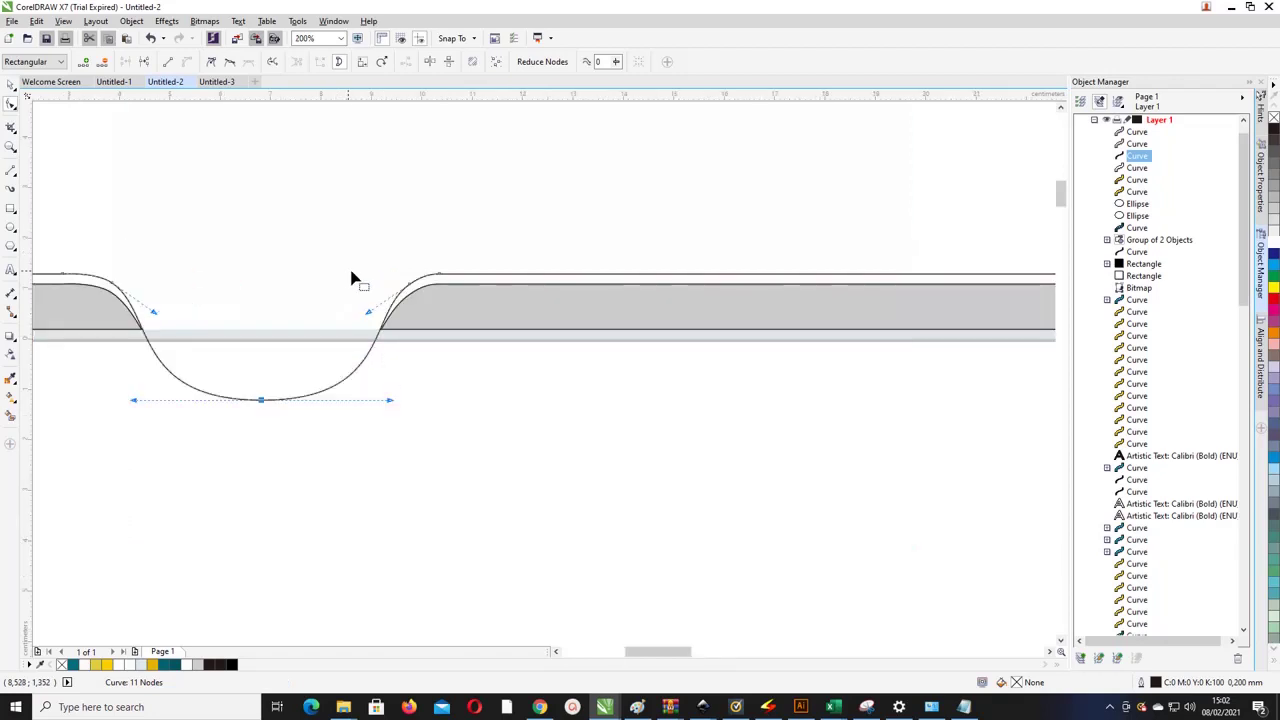
scroll(389, 286, up, 2)
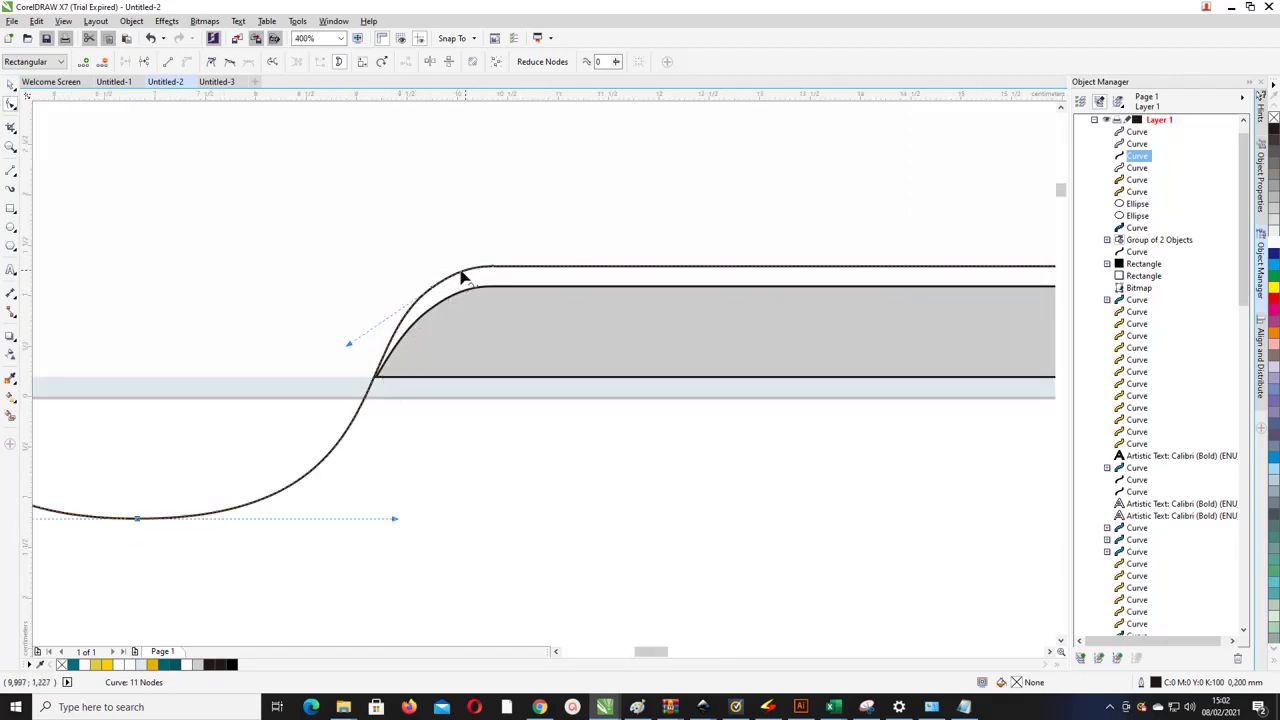
scroll(470, 277, down, 4)
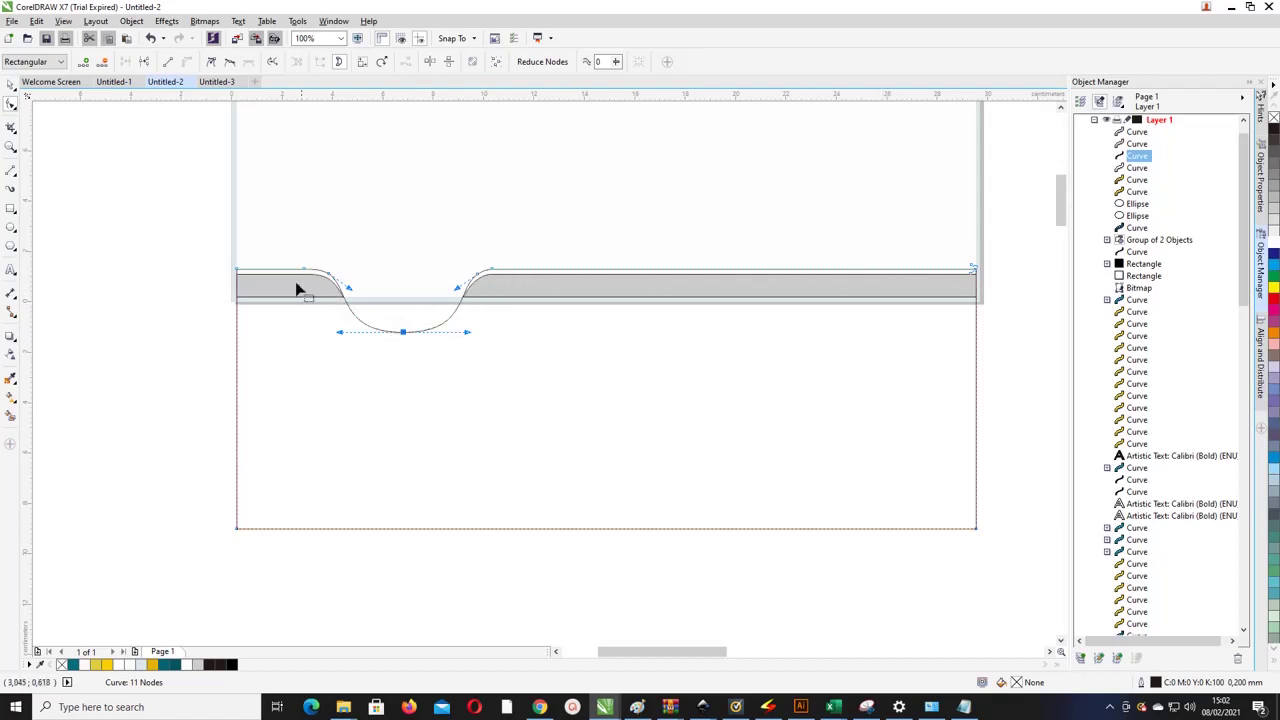
scroll(289, 290, up, 2)
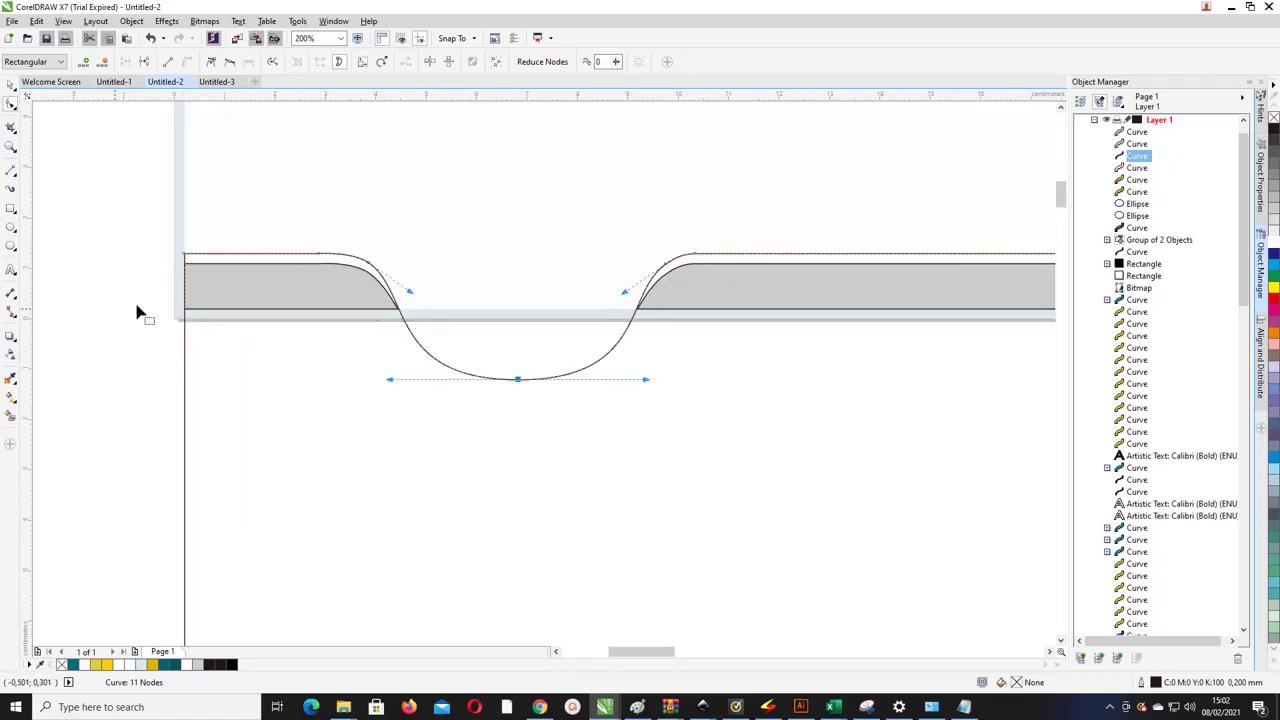
Step: Create shapes with Smart Fill from the thin bands between the raised outline and the grey fills on both sides of the notch
click(11, 418)
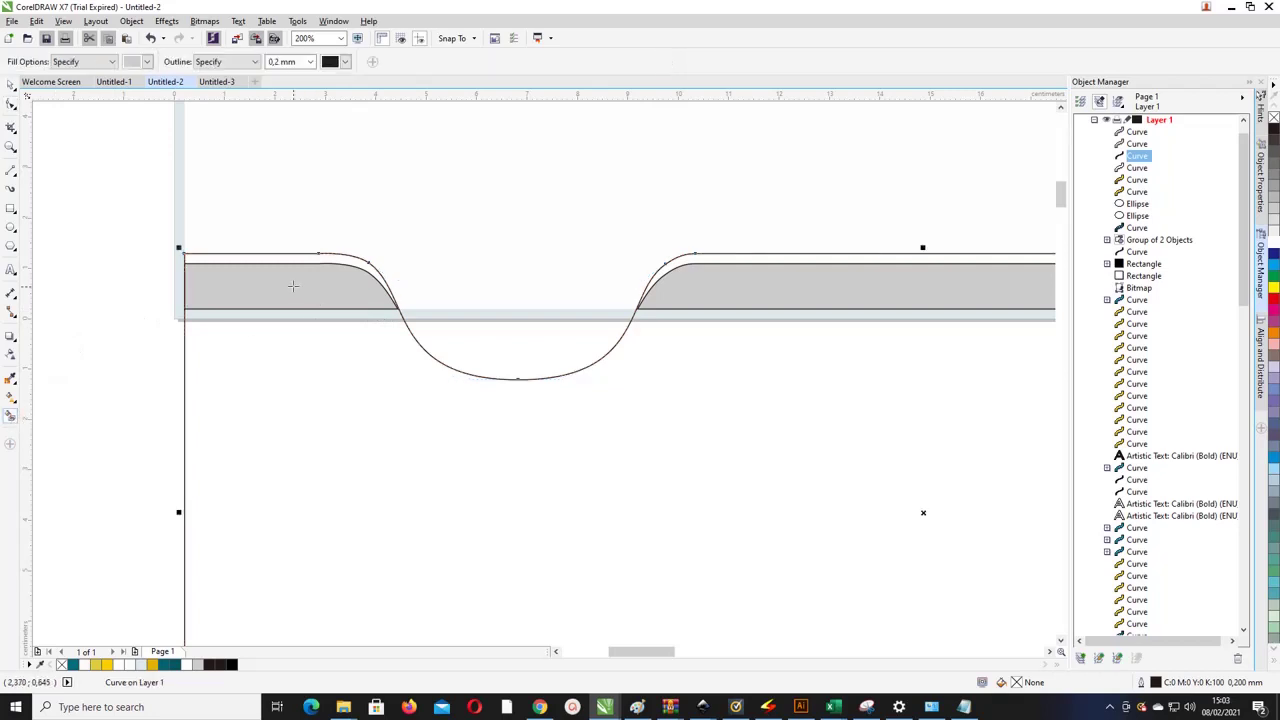
click(281, 256)
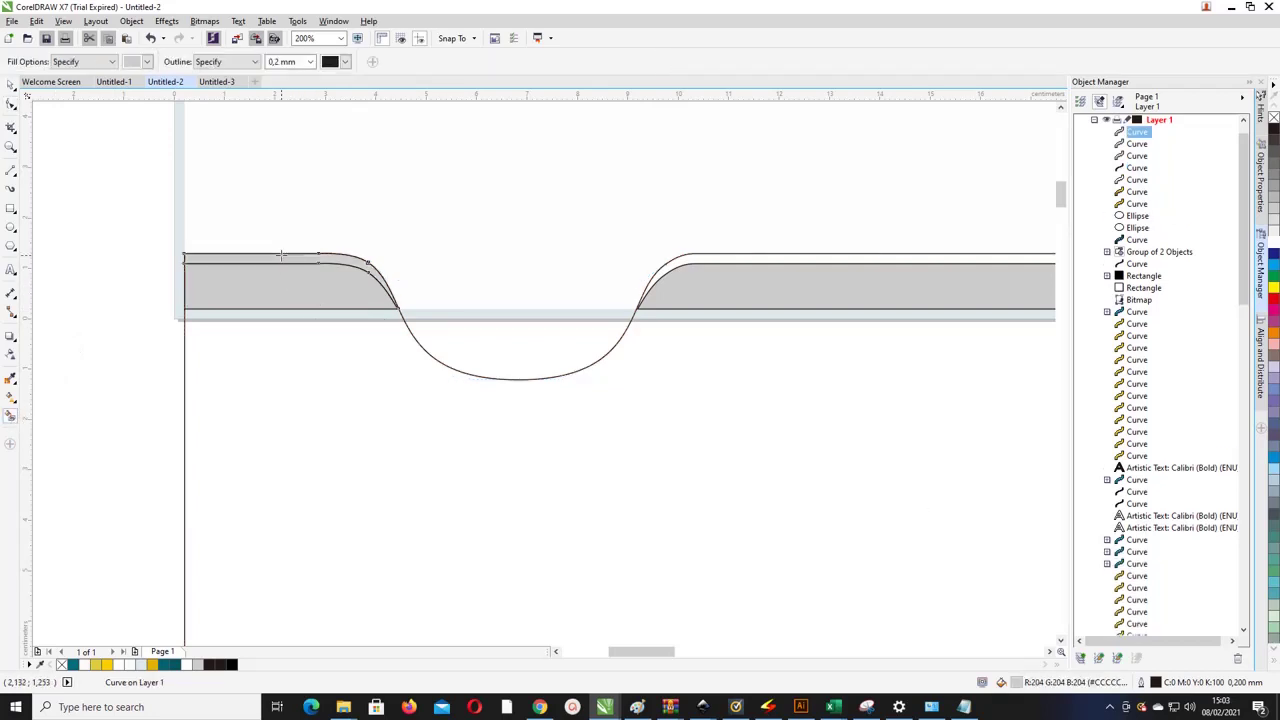
click(734, 256)
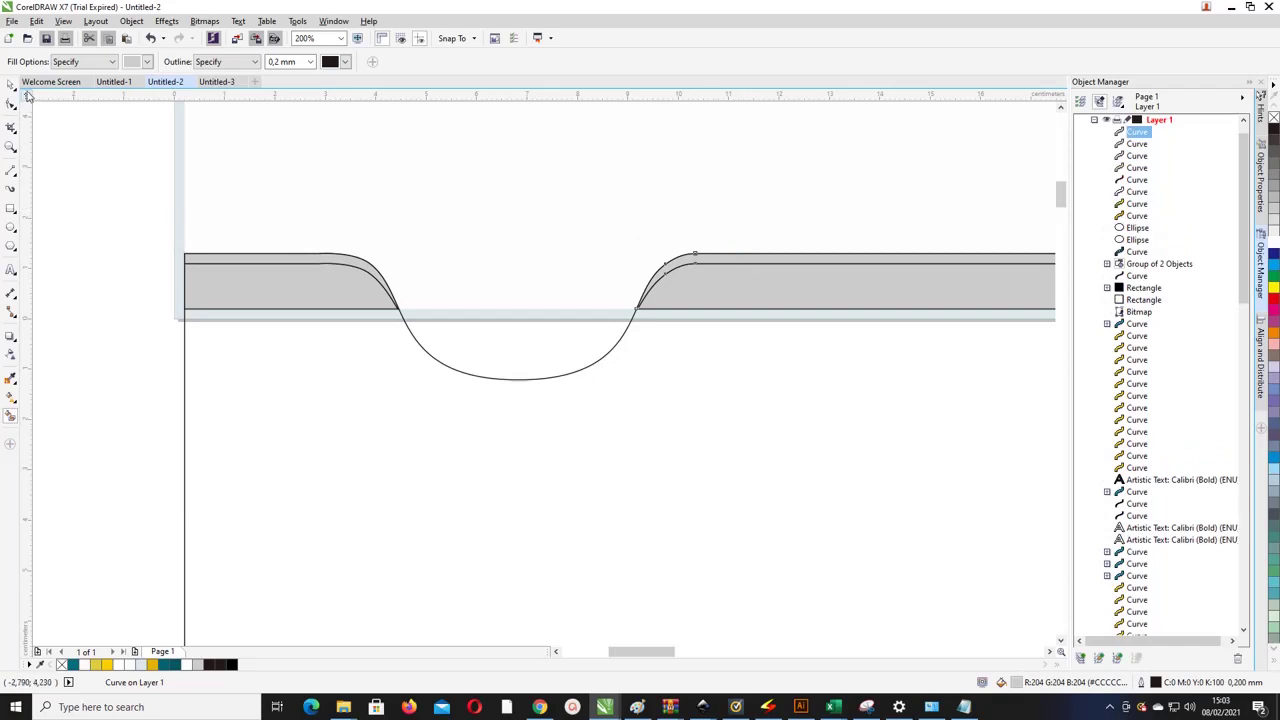
click(11, 85)
Step: Delete the large outlined notch shape, keeping only the filled pieces along the page's lower edge
click(117, 240)
scroll(117, 240, down, 1)
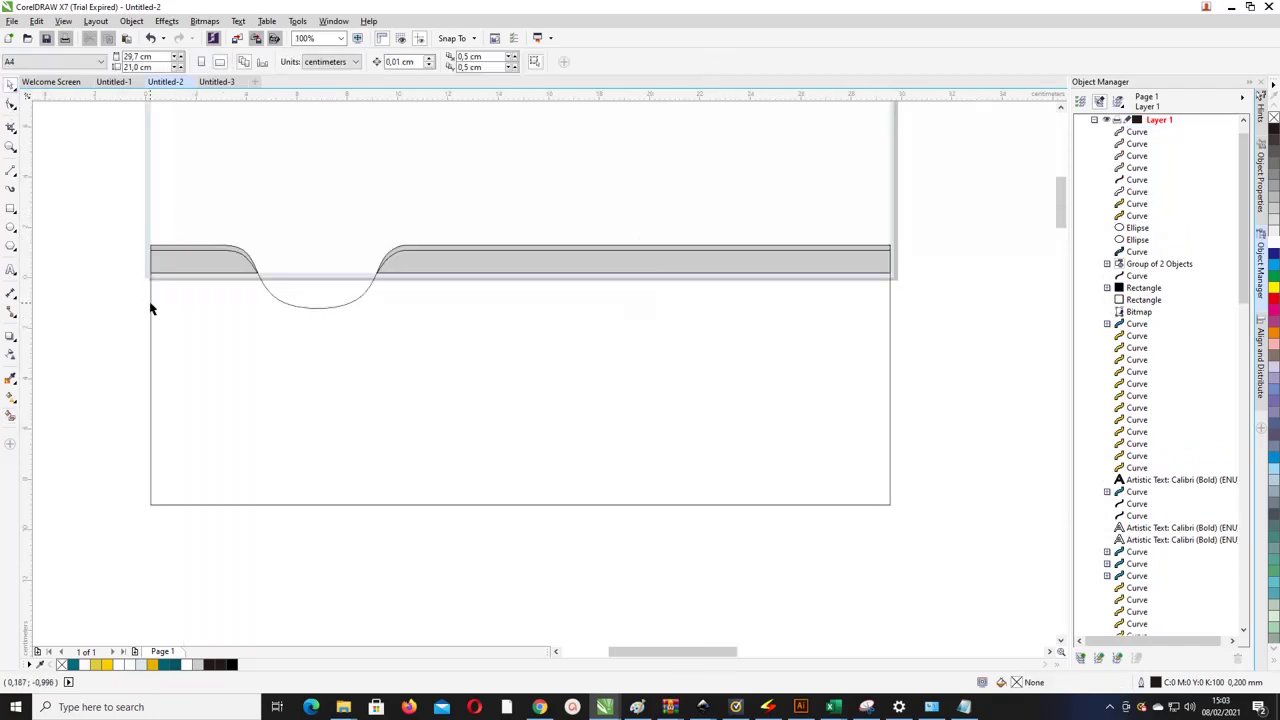
click(151, 303)
key(Delete)
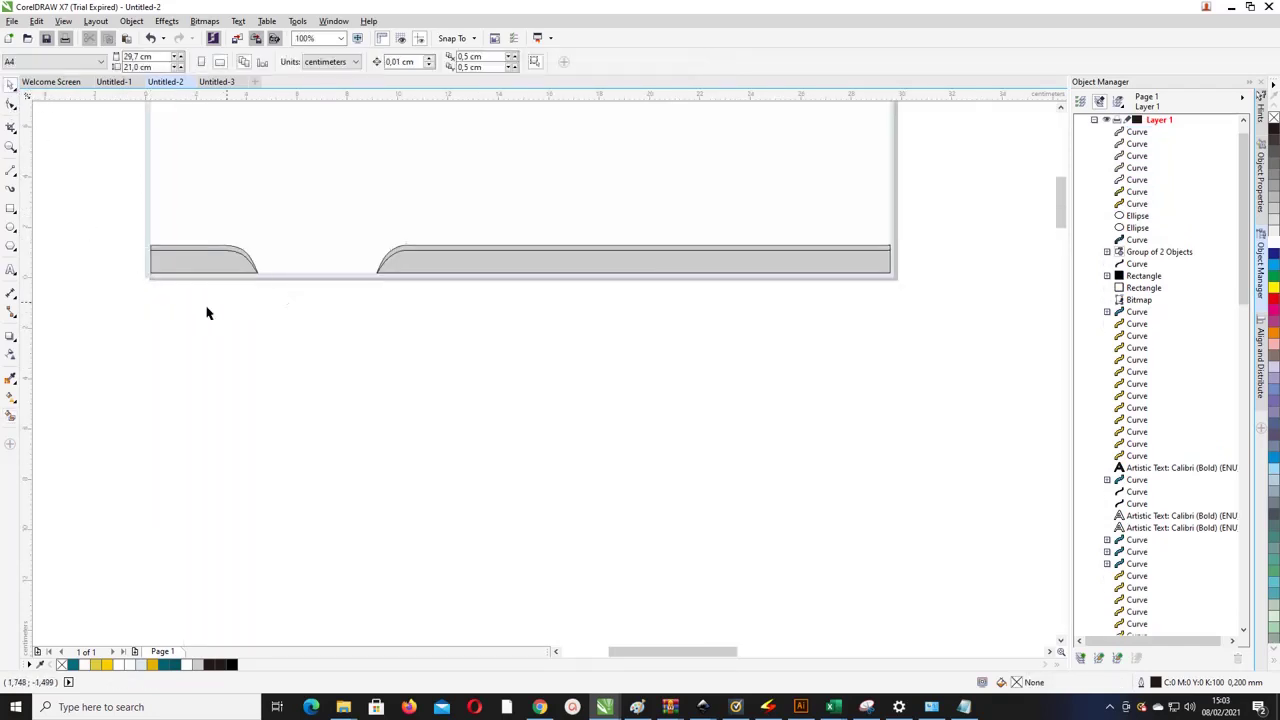
Step: Fill the two thicker grey pieces along the page's lower edge with dark teal
click(426, 264)
shift+click(214, 261)
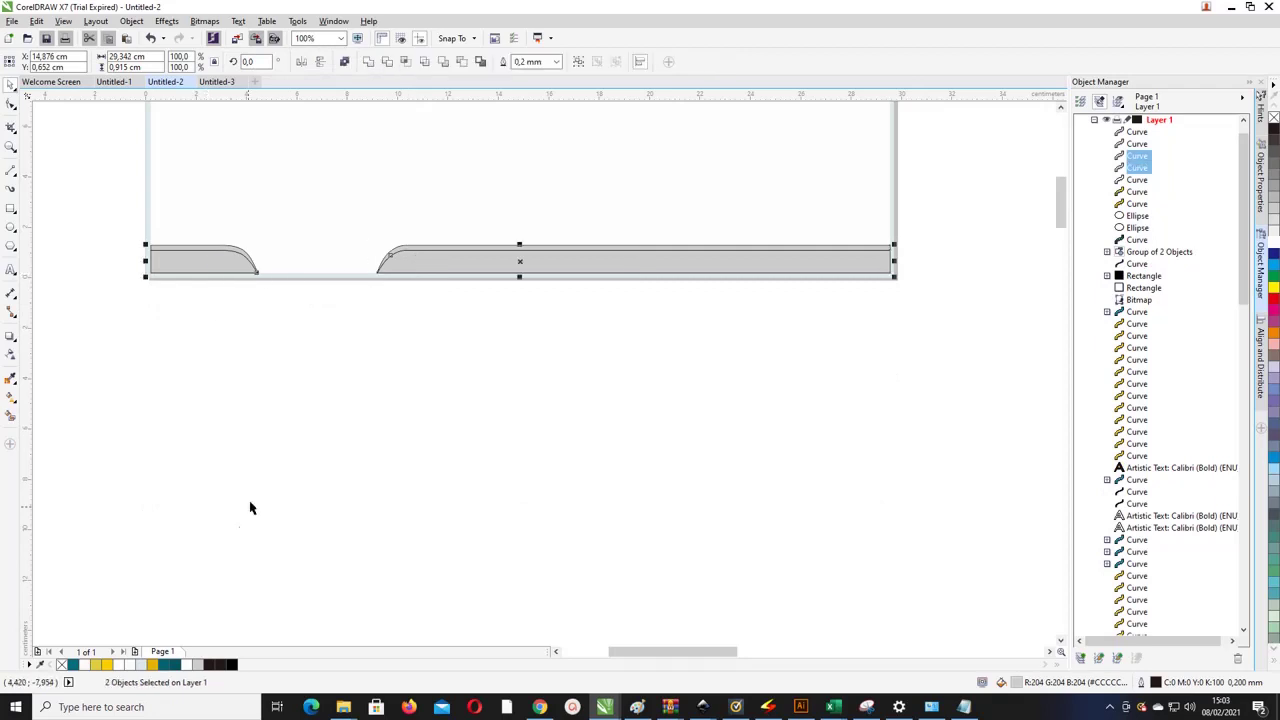
click(176, 665)
click(293, 414)
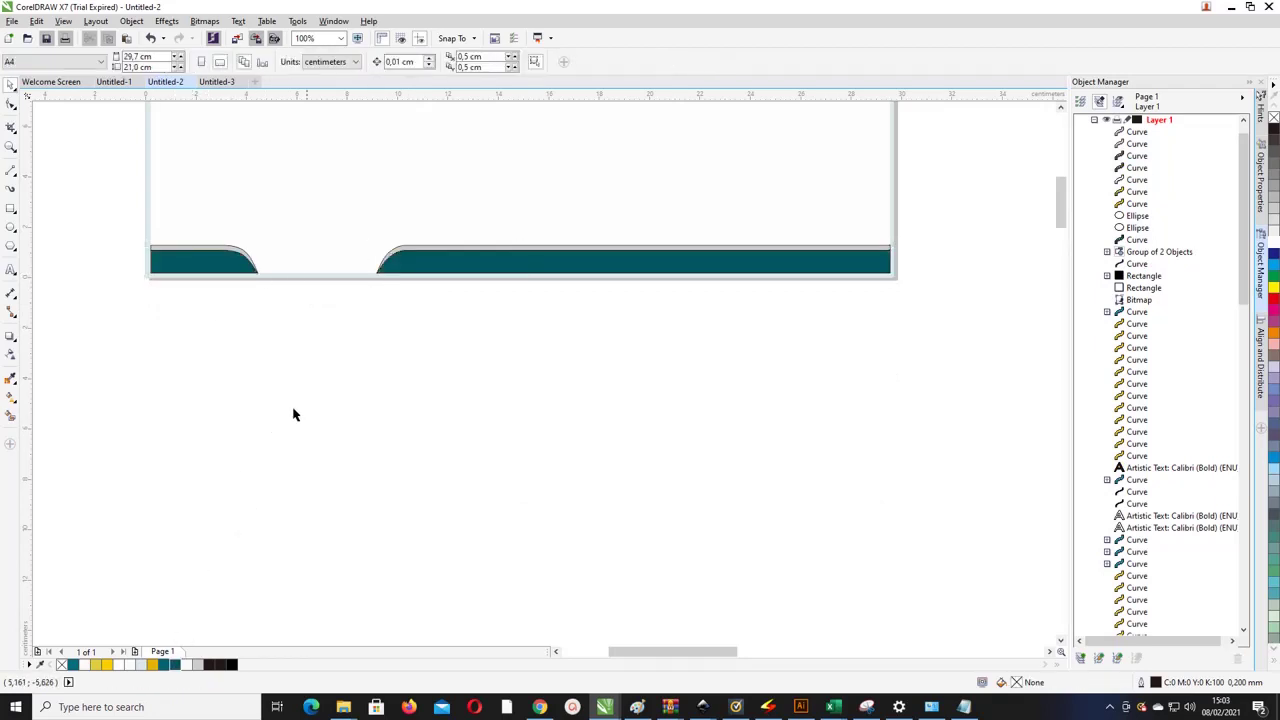
Step: Copy the gold ring's fountain fill onto both thin grey bands above the teal pieces
click(409, 254)
shift+click(238, 248)
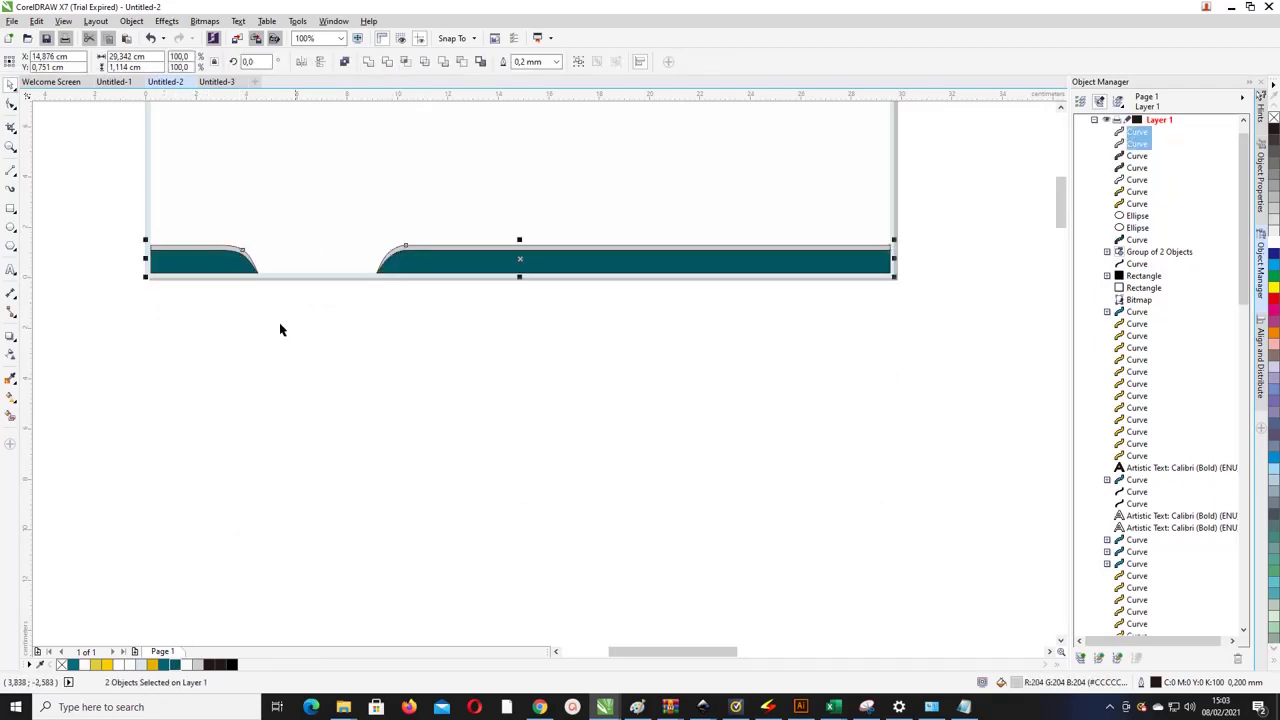
scroll(320, 300, down, 2)
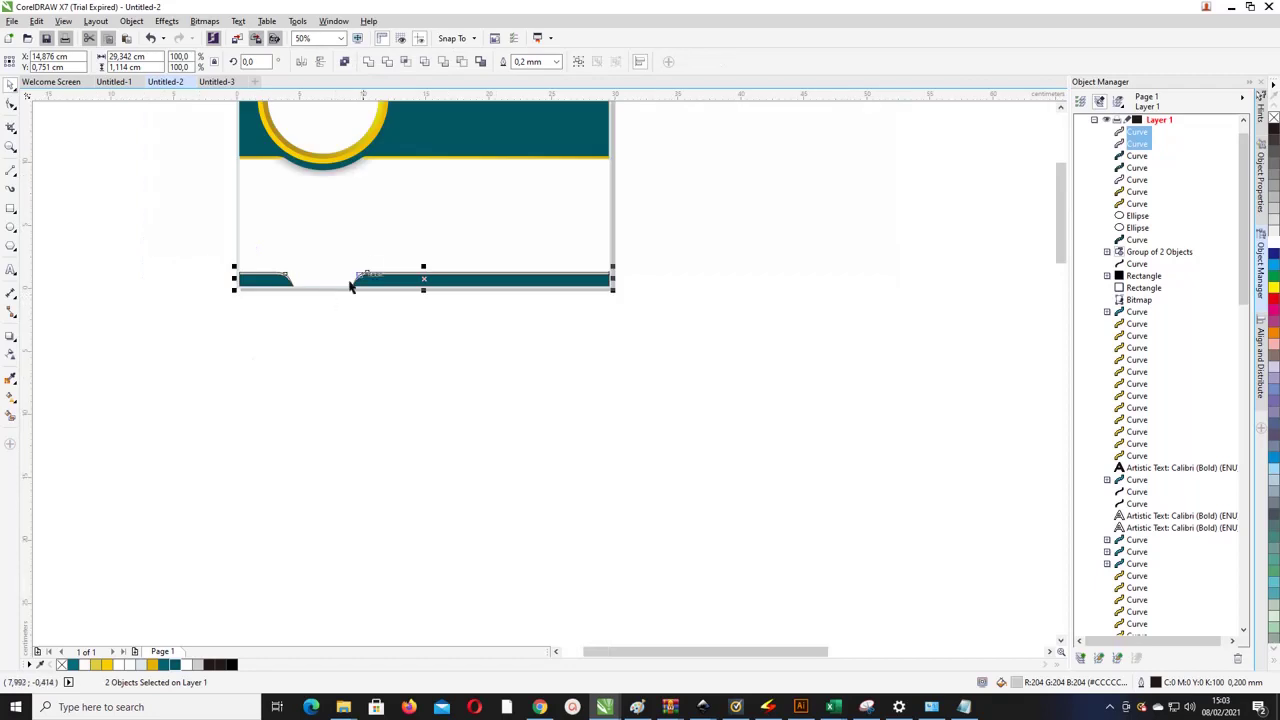
click(12, 400)
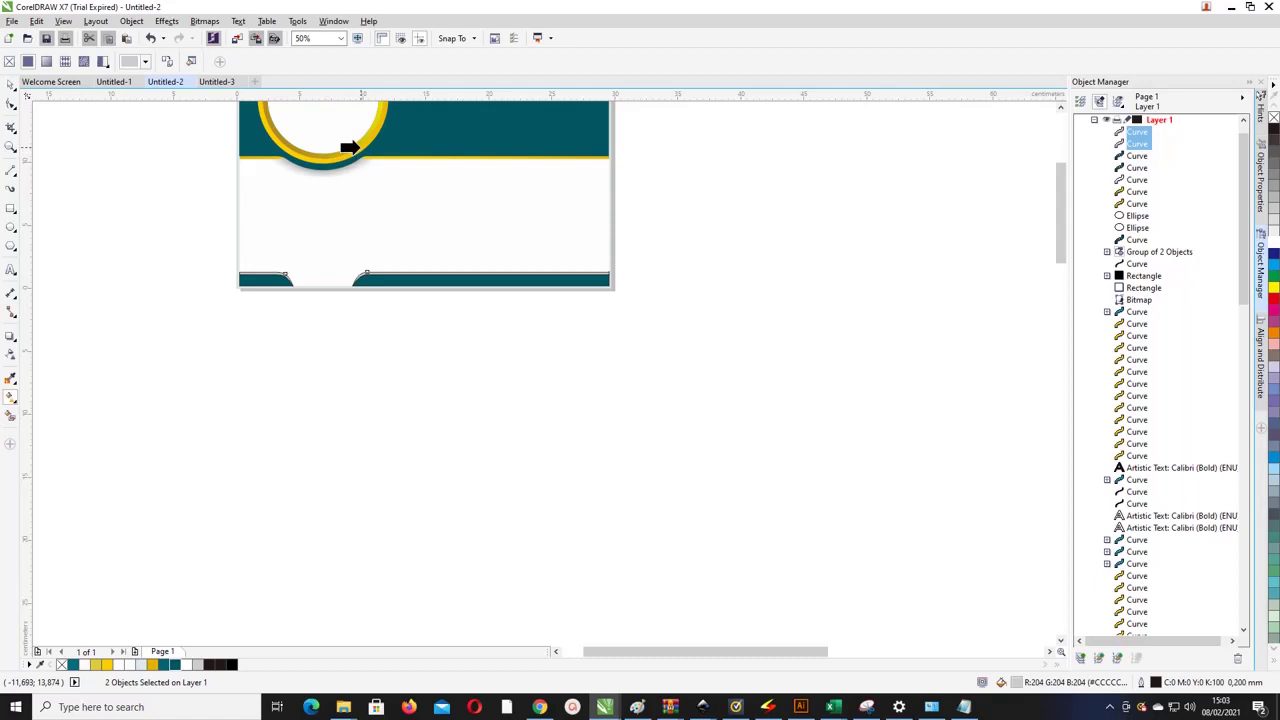
drag(166, 263, 366, 277)
scroll(466, 278, up, 2)
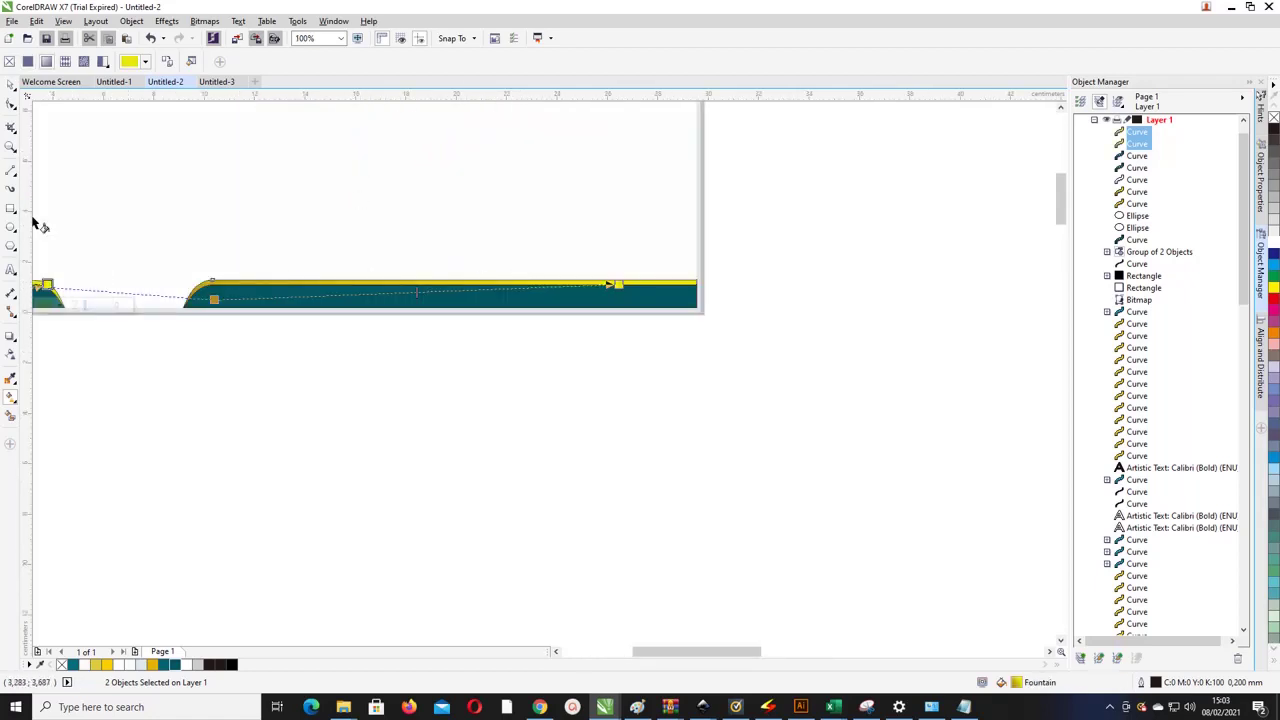
click(11, 85)
Step: Remove the outlines from all four teal and gold pieces along the page's lower edge
click(286, 451)
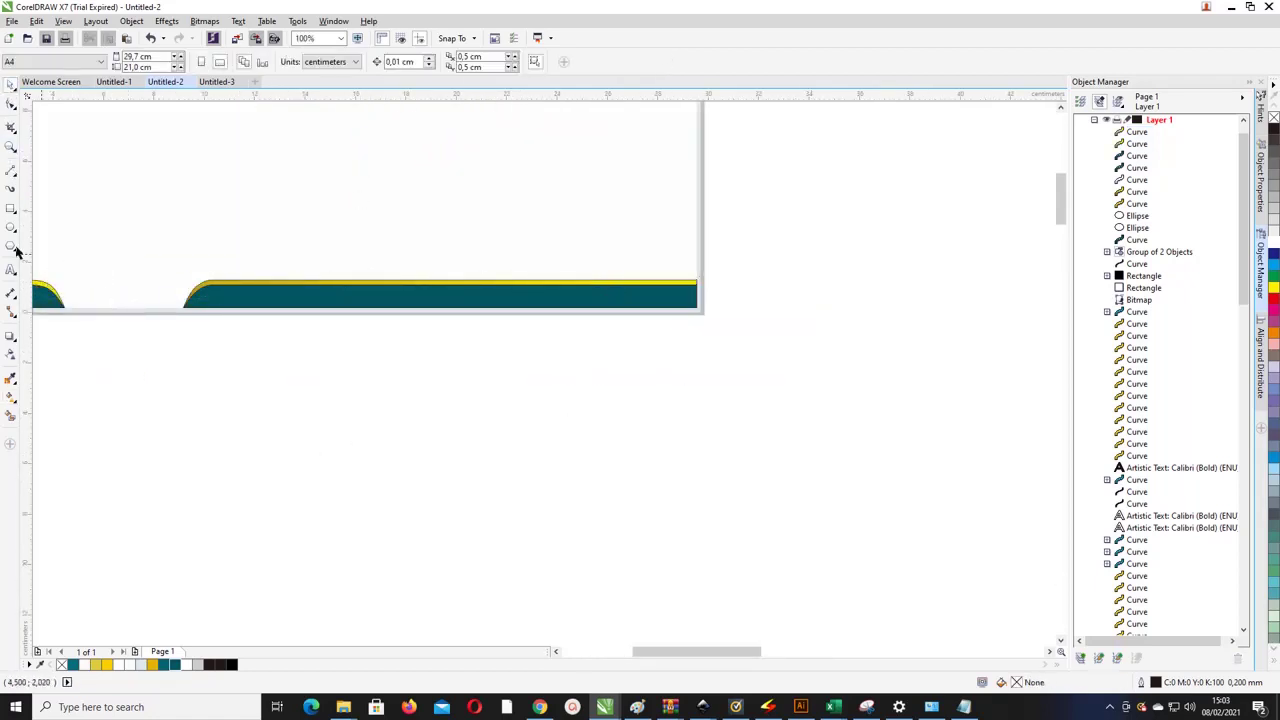
drag(15, 252, 57, 243)
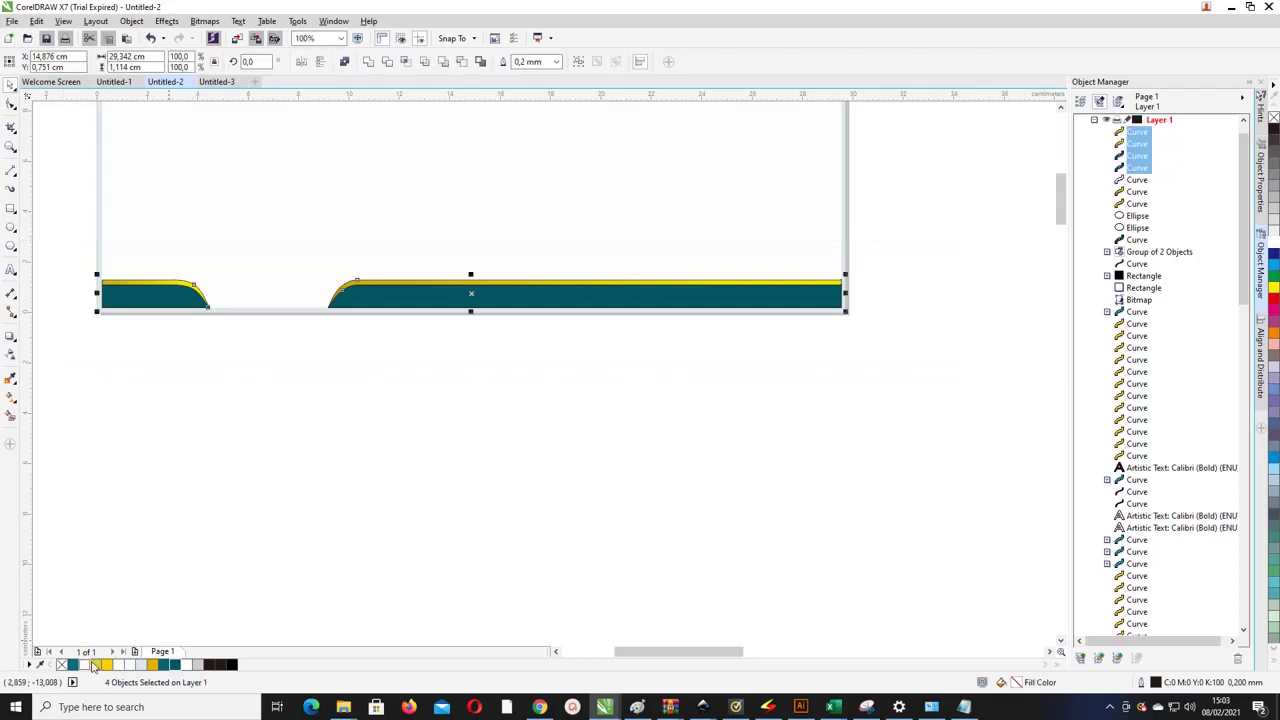
click(254, 480)
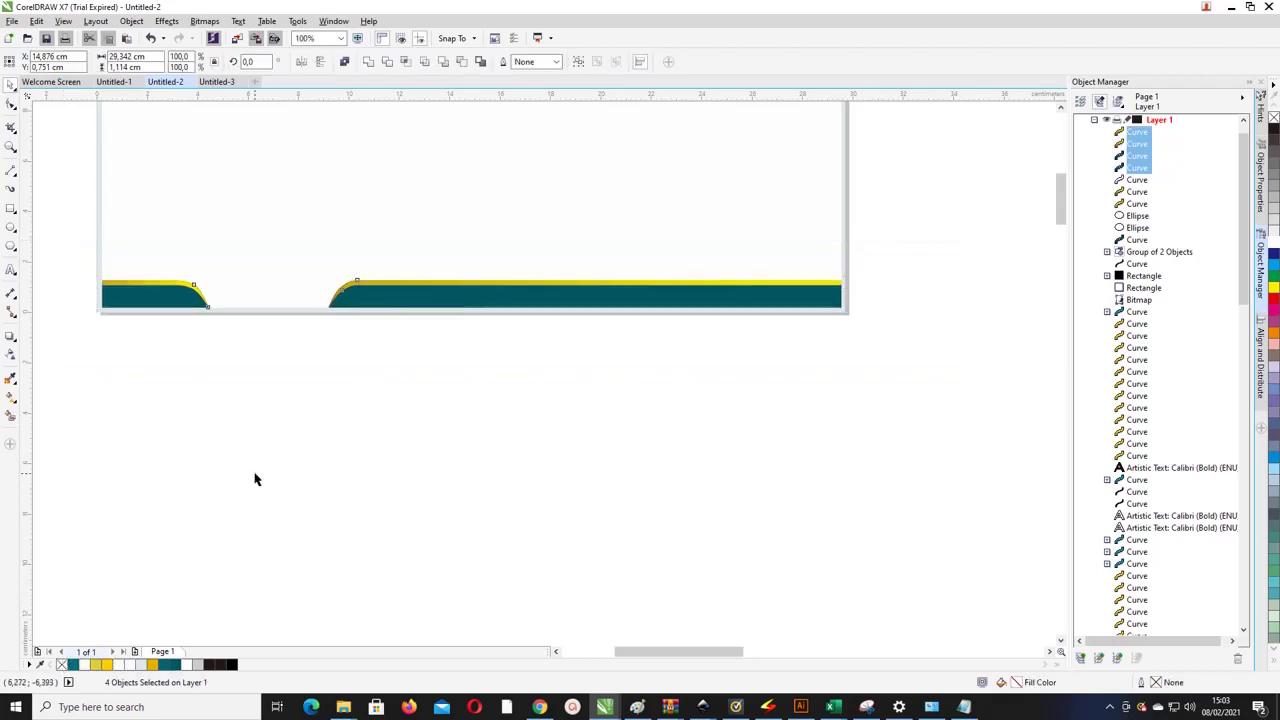
Step: Open the fountain fill of the long gold band on the right side of the notch for editing
click(370, 285)
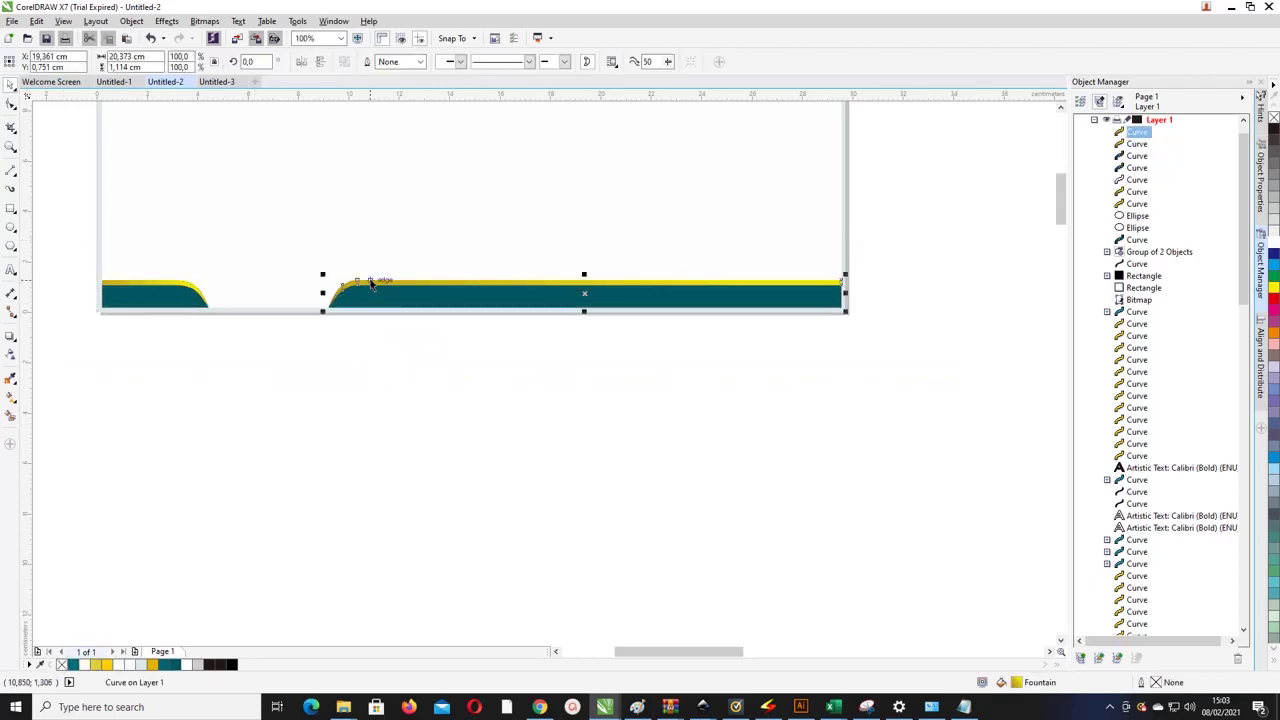
click(11, 397)
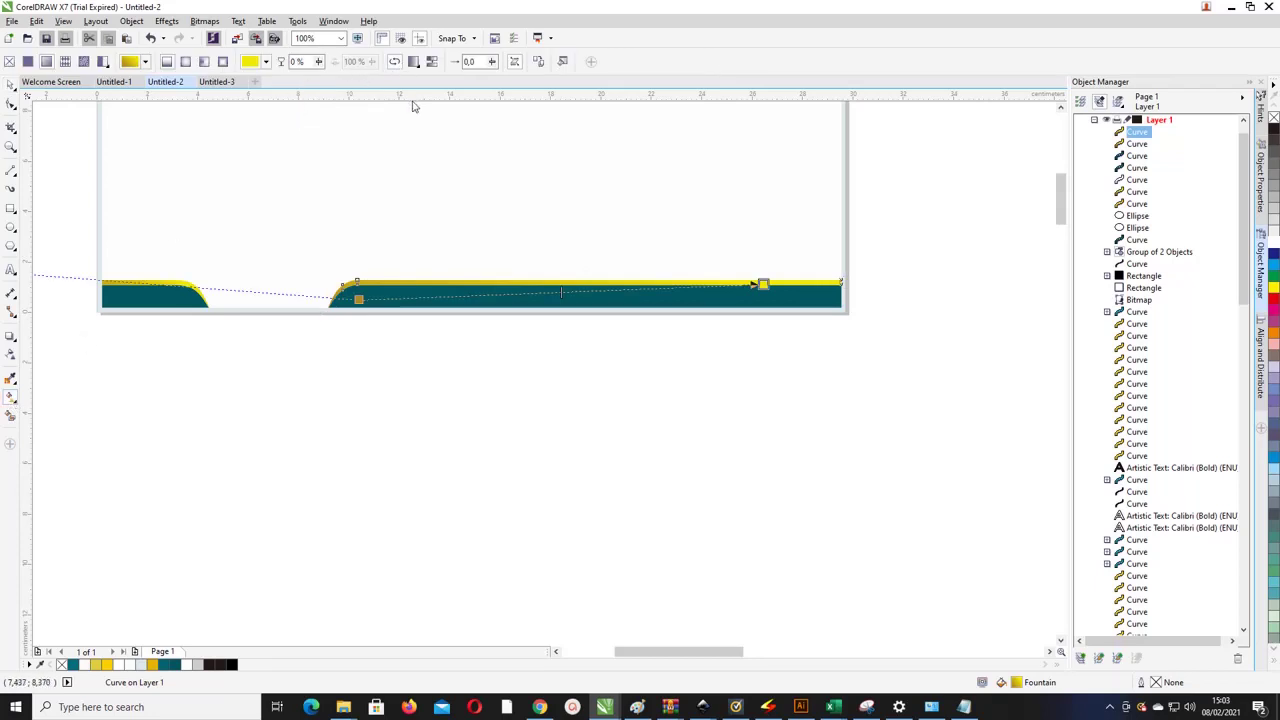
Step: Reverse the gold-to-yellow gradient on the right footer strip and reapply a gradient running from gold to yellow along the left strip
scroll(175, 272, down, 2)
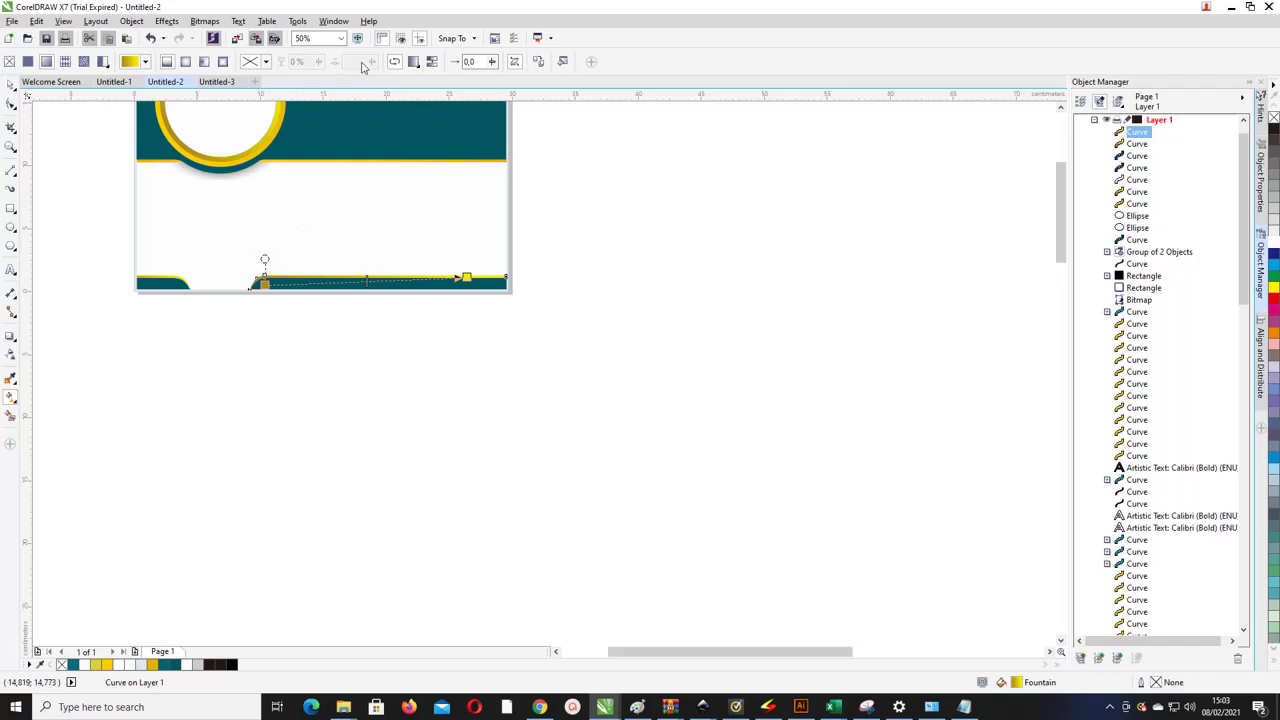
scroll(203, 285, up, 2)
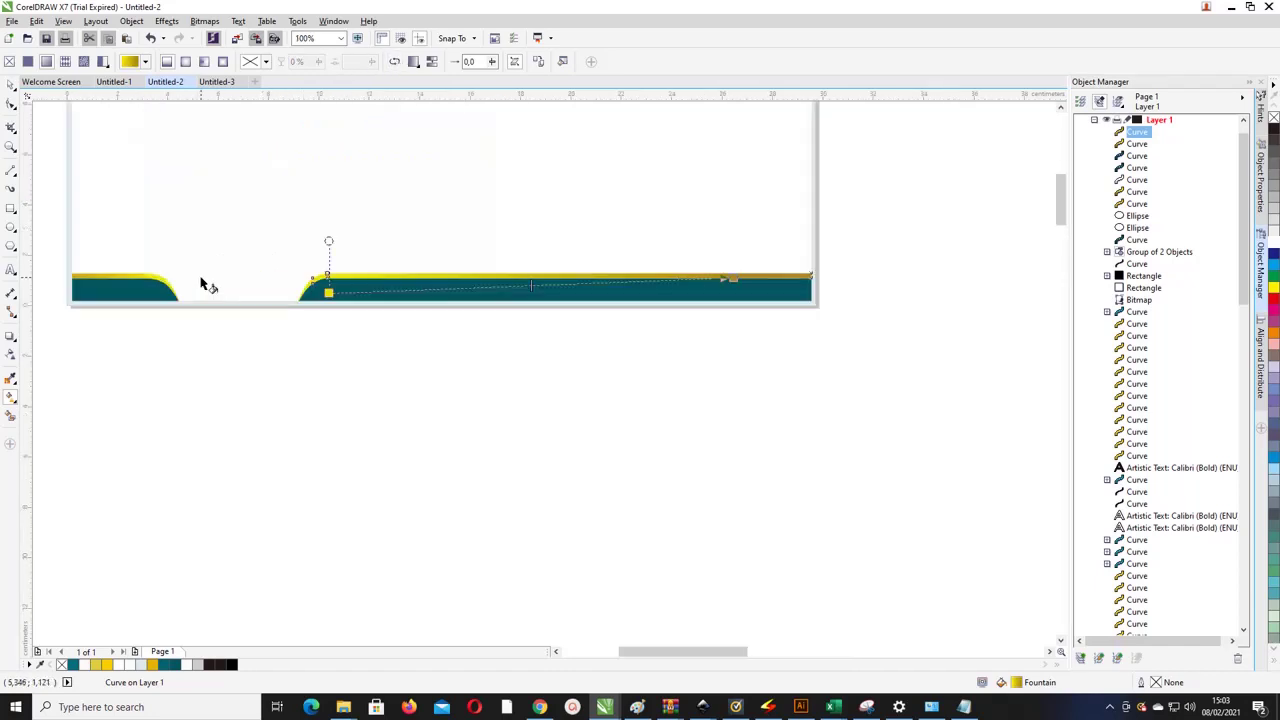
click(131, 285)
scroll(110, 268, down, 2)
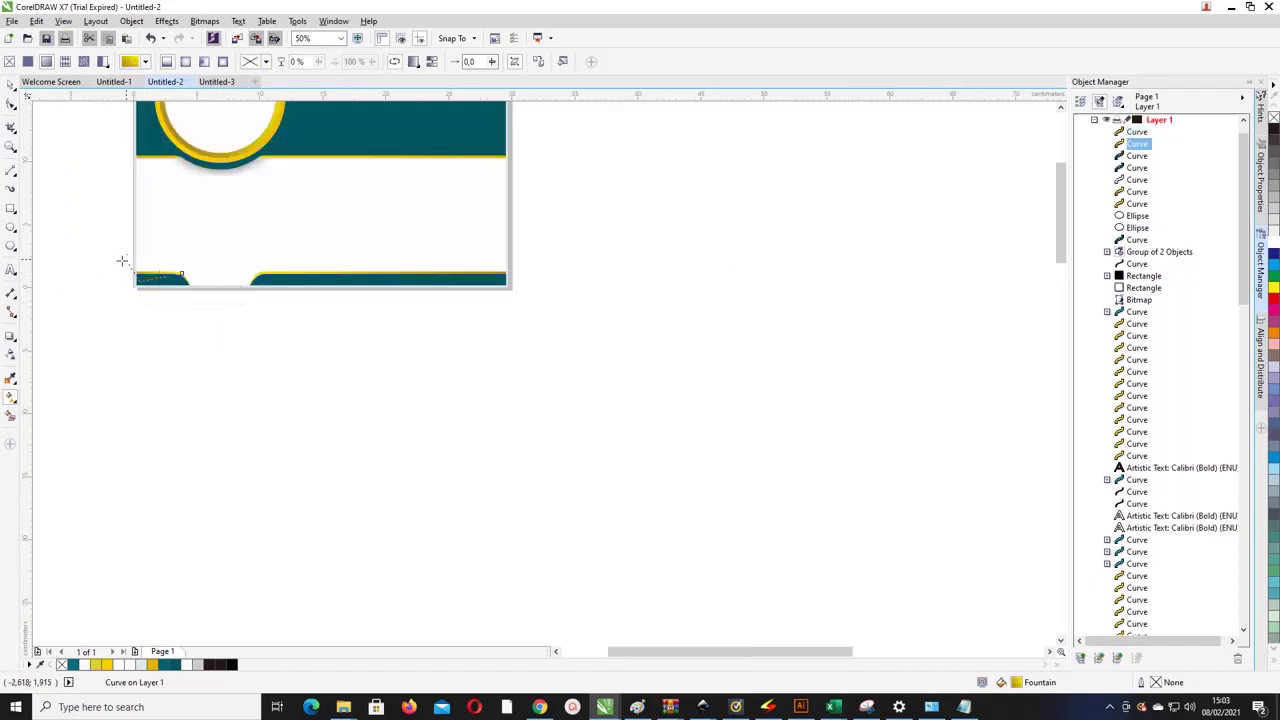
drag(121, 261, 153, 258)
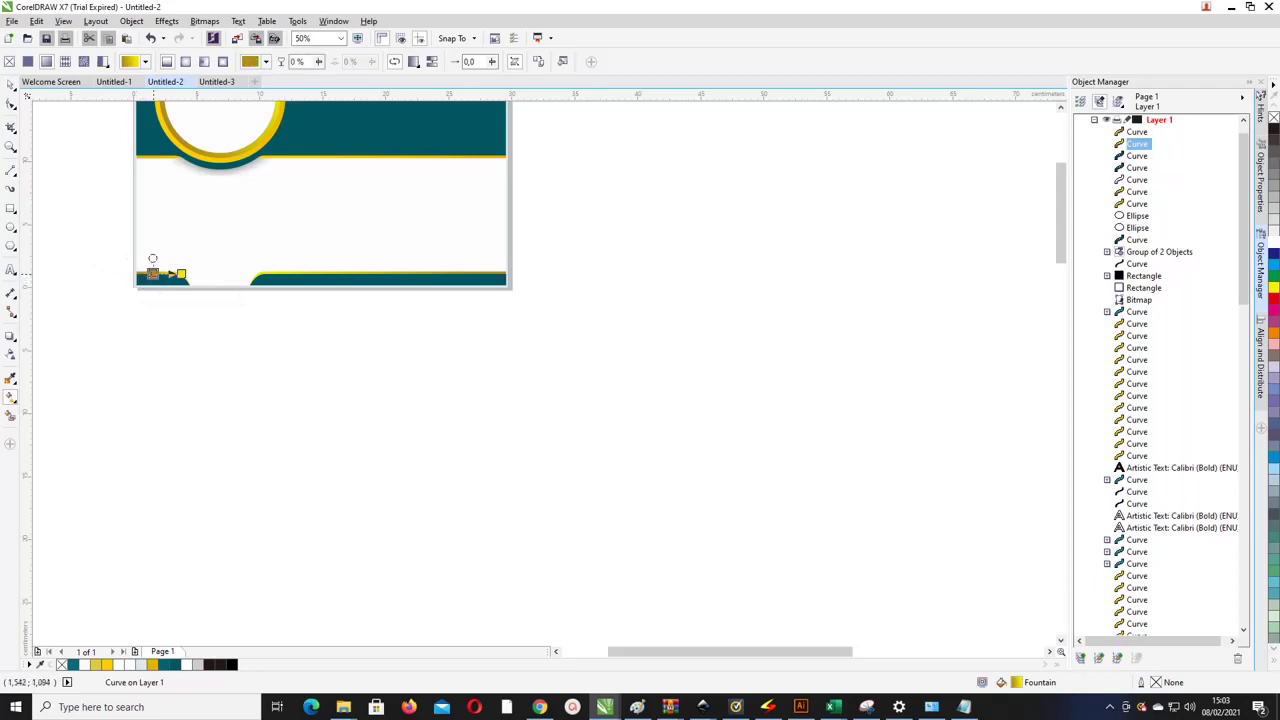
key(space)
key(Escape)
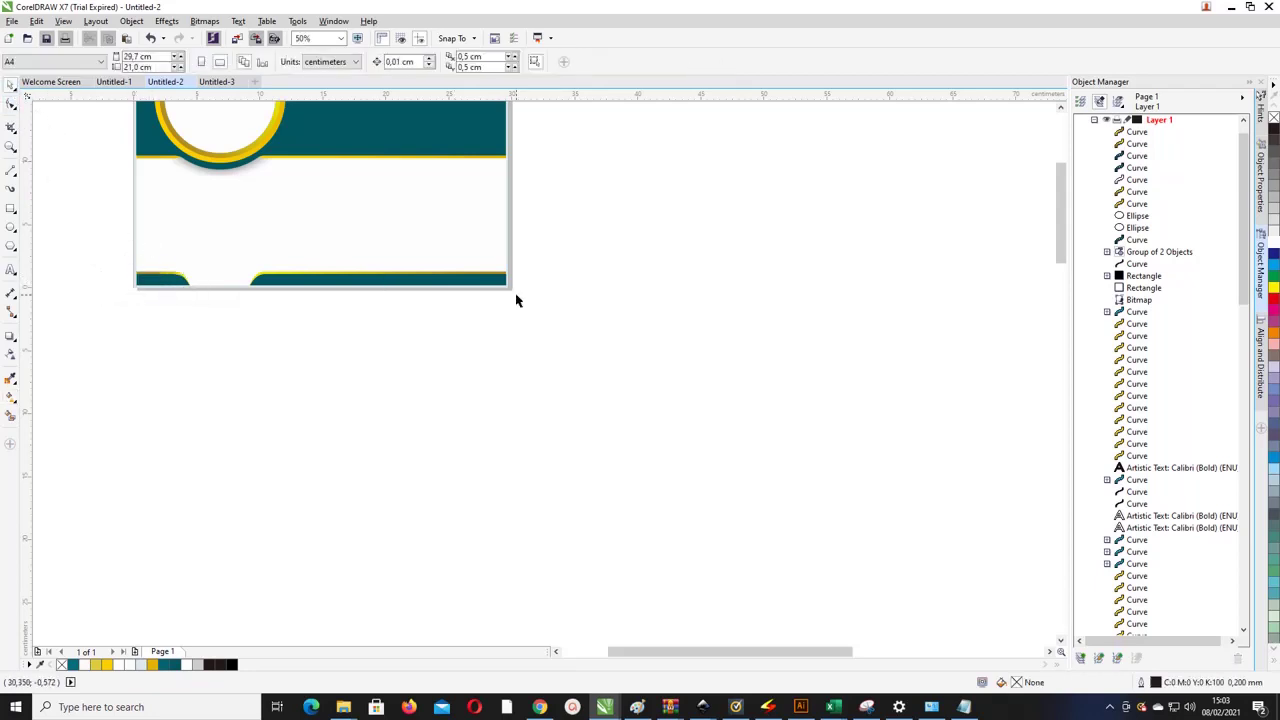
Step: Duplicate the right teal footer shape onto the lower part of the header and fill the copy gold, C11 M34 Y96 K0
click(340, 38)
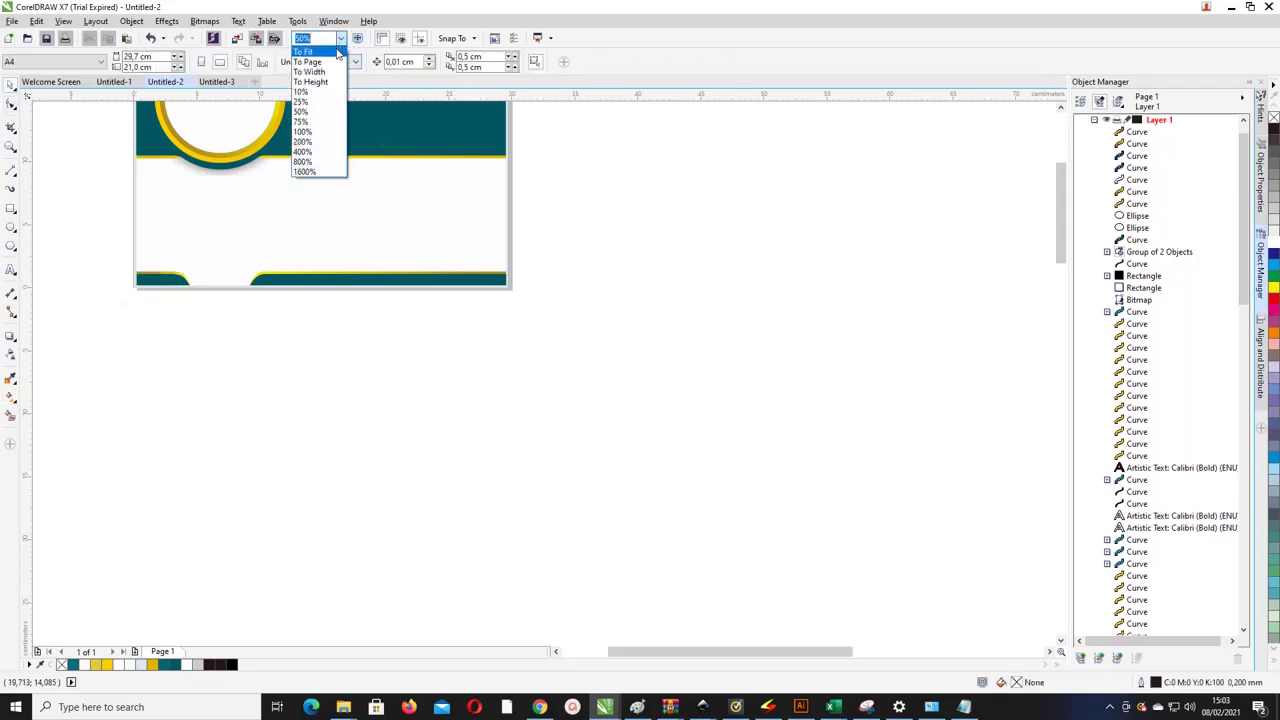
click(328, 64)
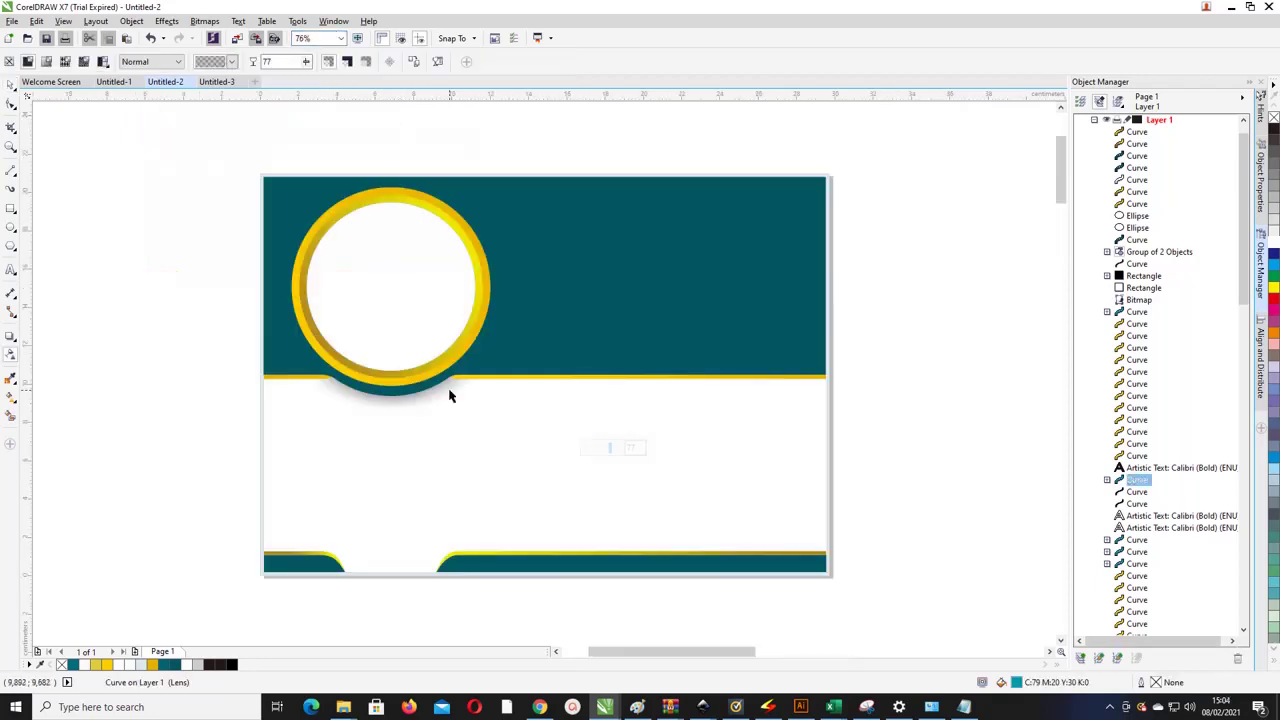
click(10, 86)
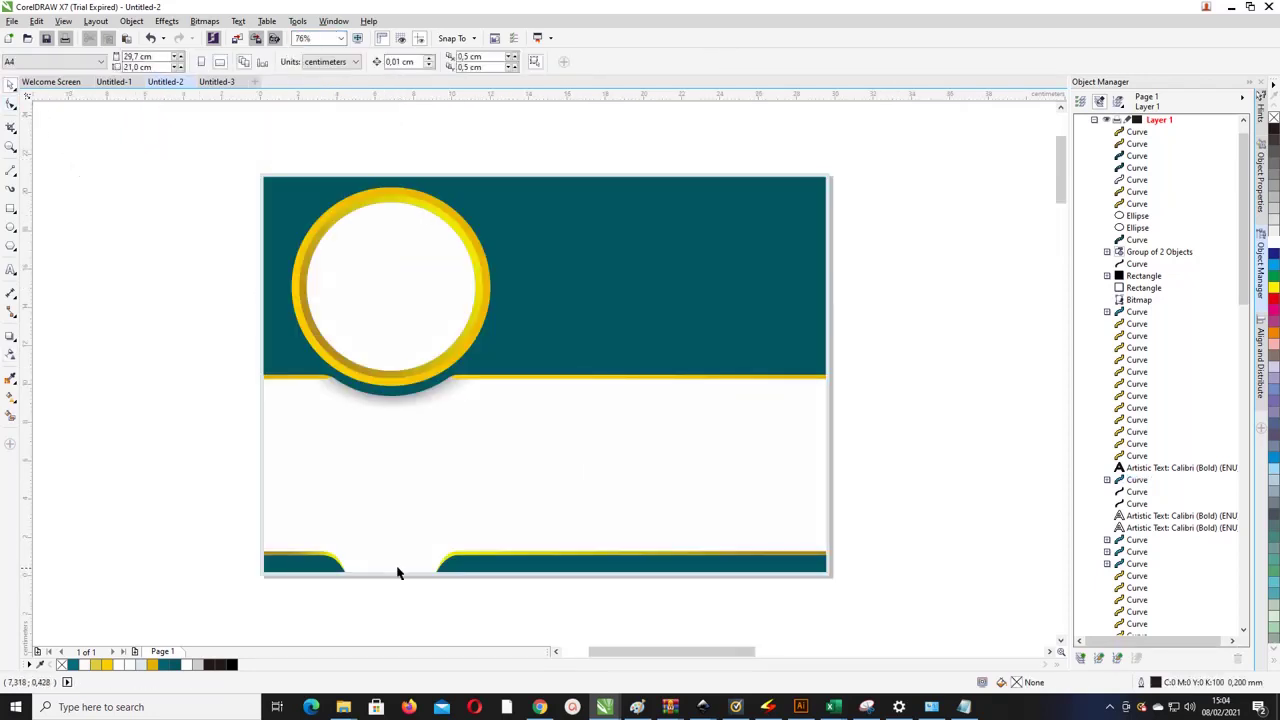
click(470, 567)
drag(503, 571, 499, 337)
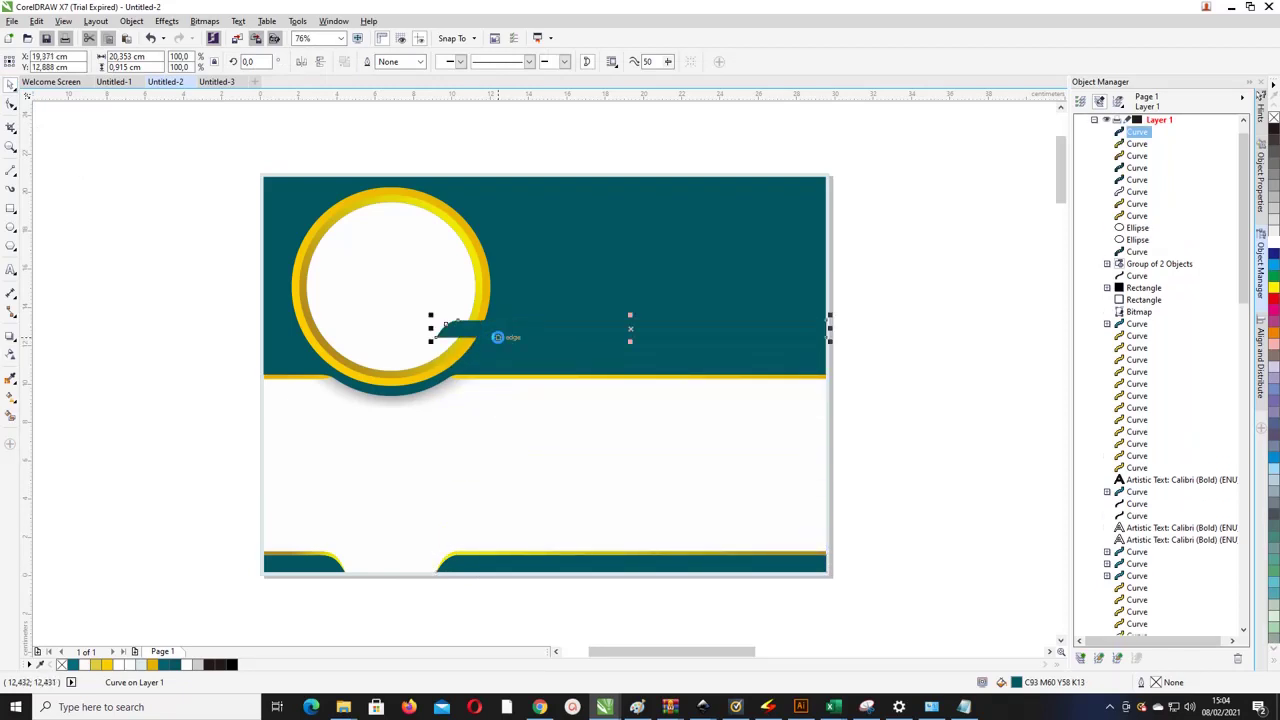
click(151, 665)
scroll(521, 256, up, 2)
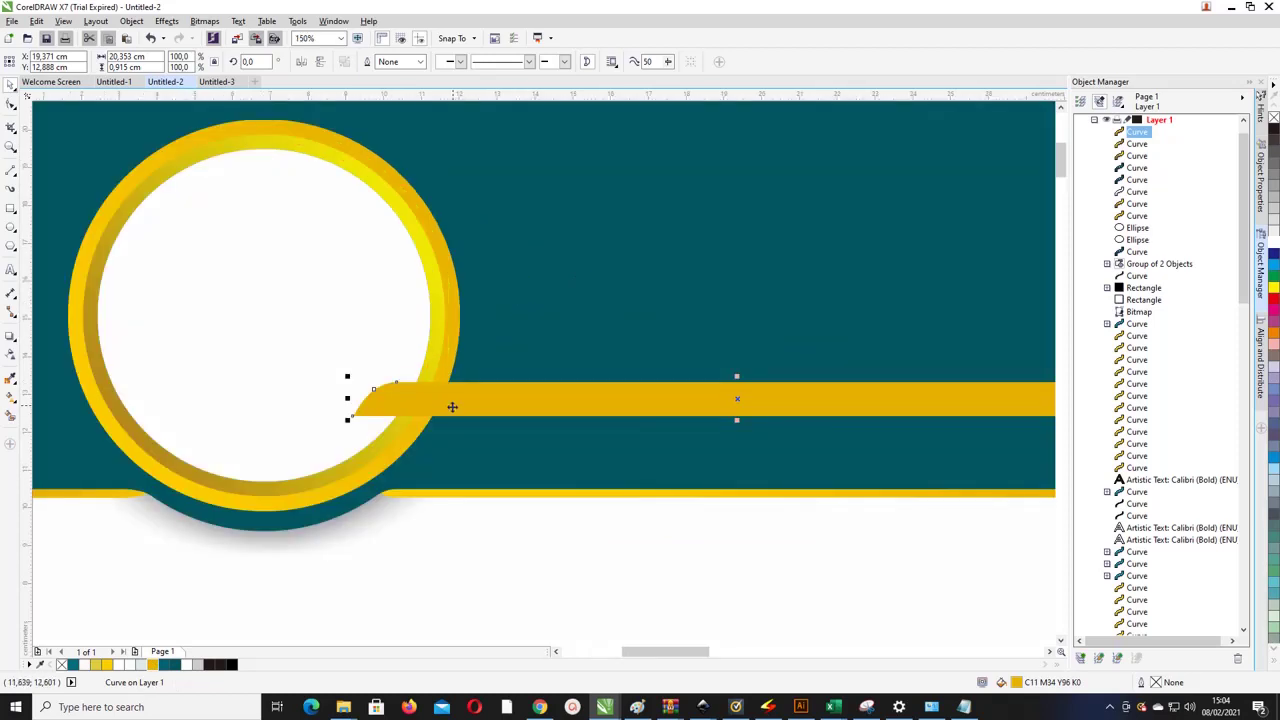
scroll(357, 445, down, 2)
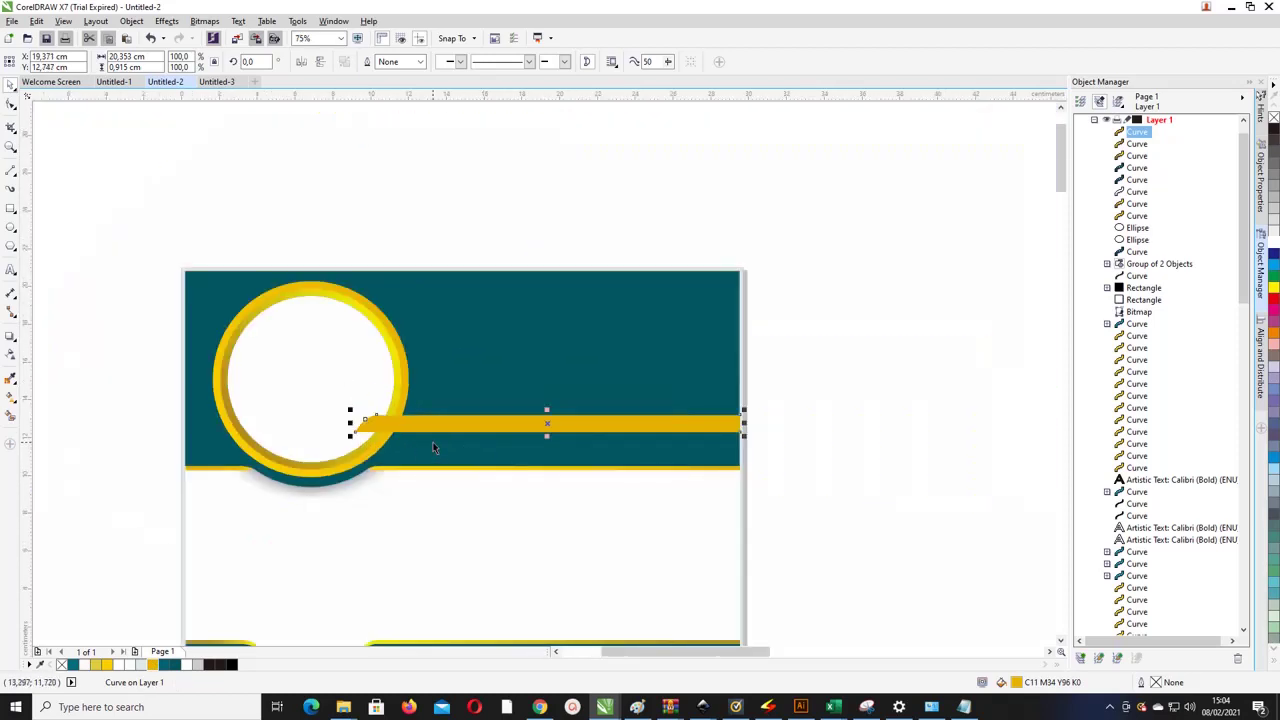
Step: Add a node near the left end of the gold band's lower edge and nudge that edge up to slim the band
scroll(432, 447, up, 2)
key(F10)
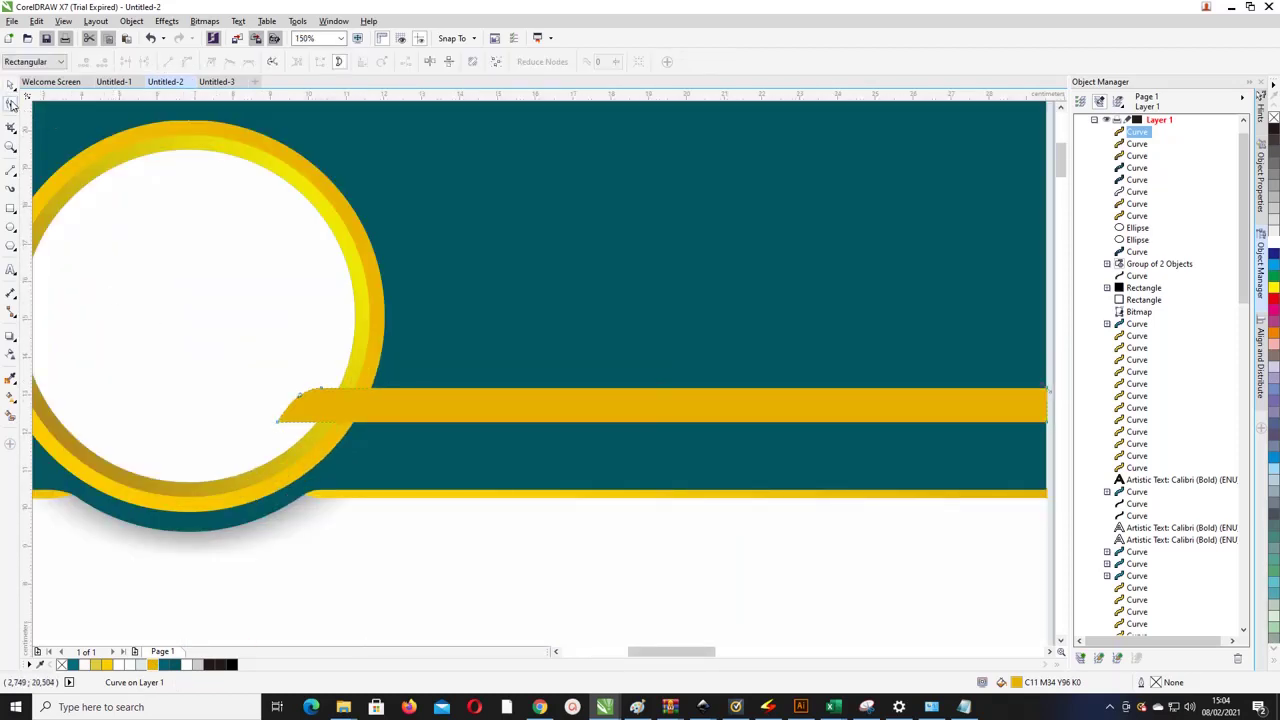
double_click(316, 428)
scroll(330, 430, down, 2)
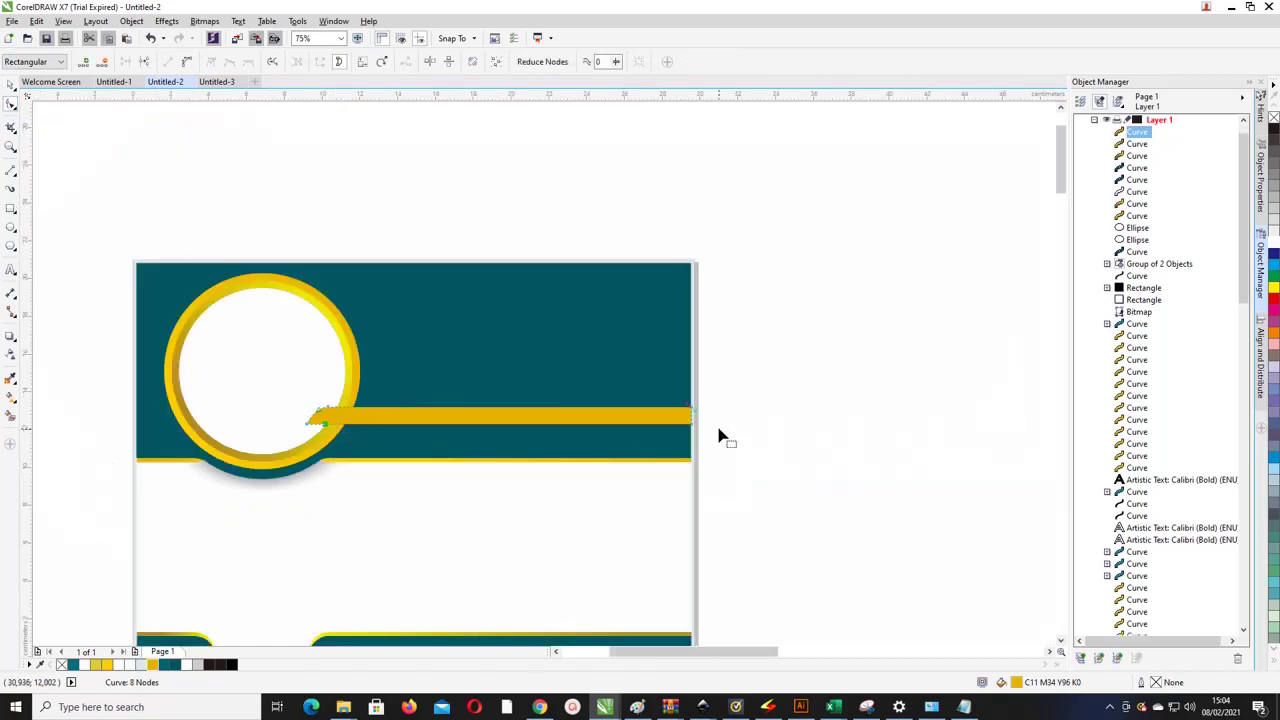
scroll(357, 443, up, 2)
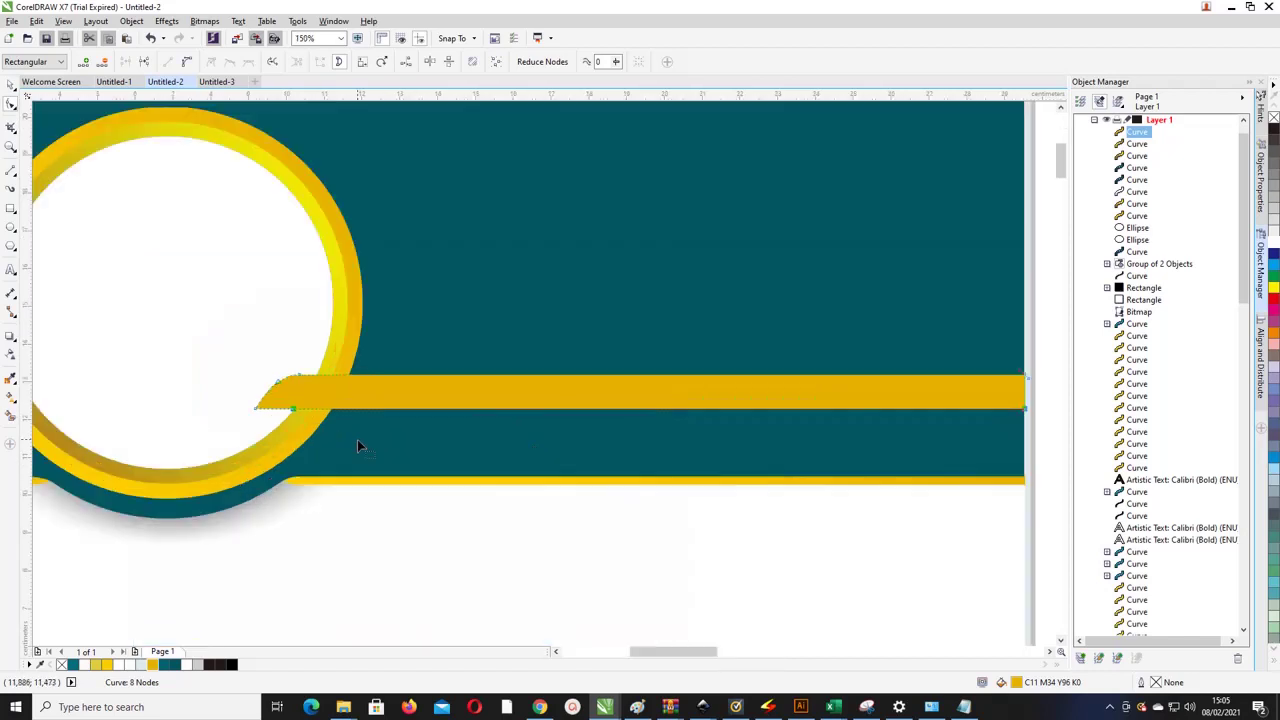
scroll(337, 432, down, 2)
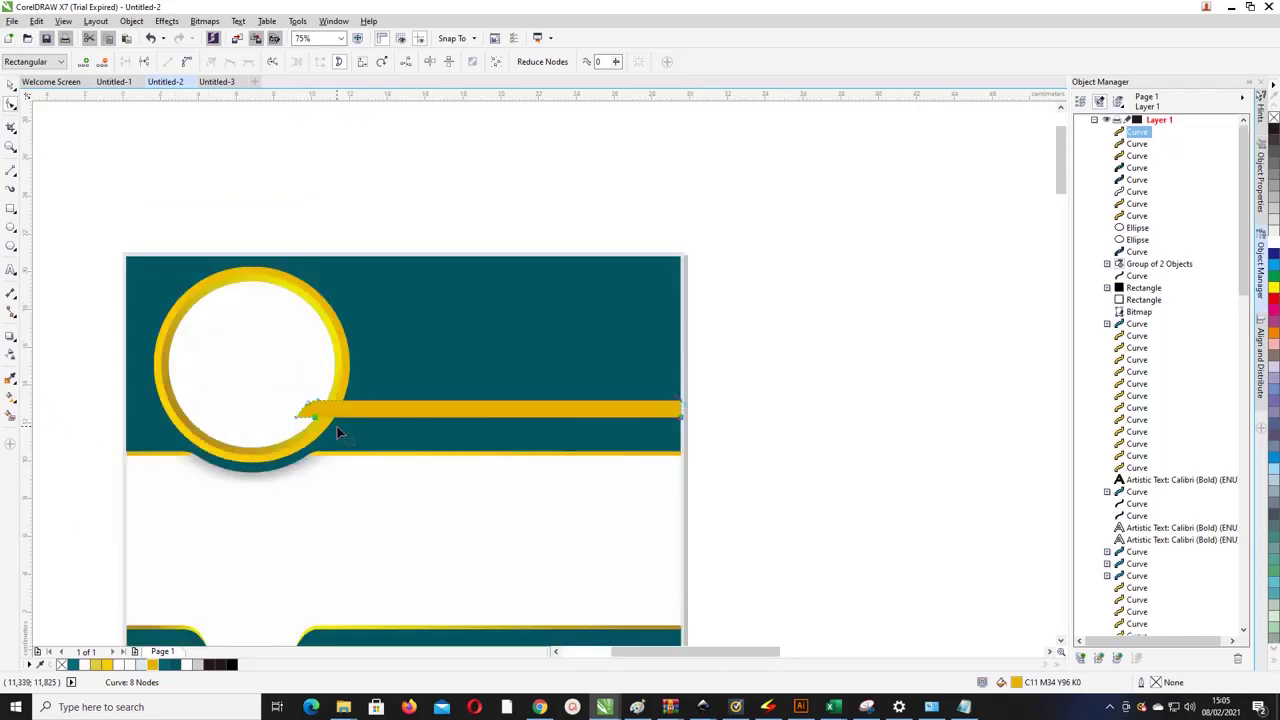
key(Up)
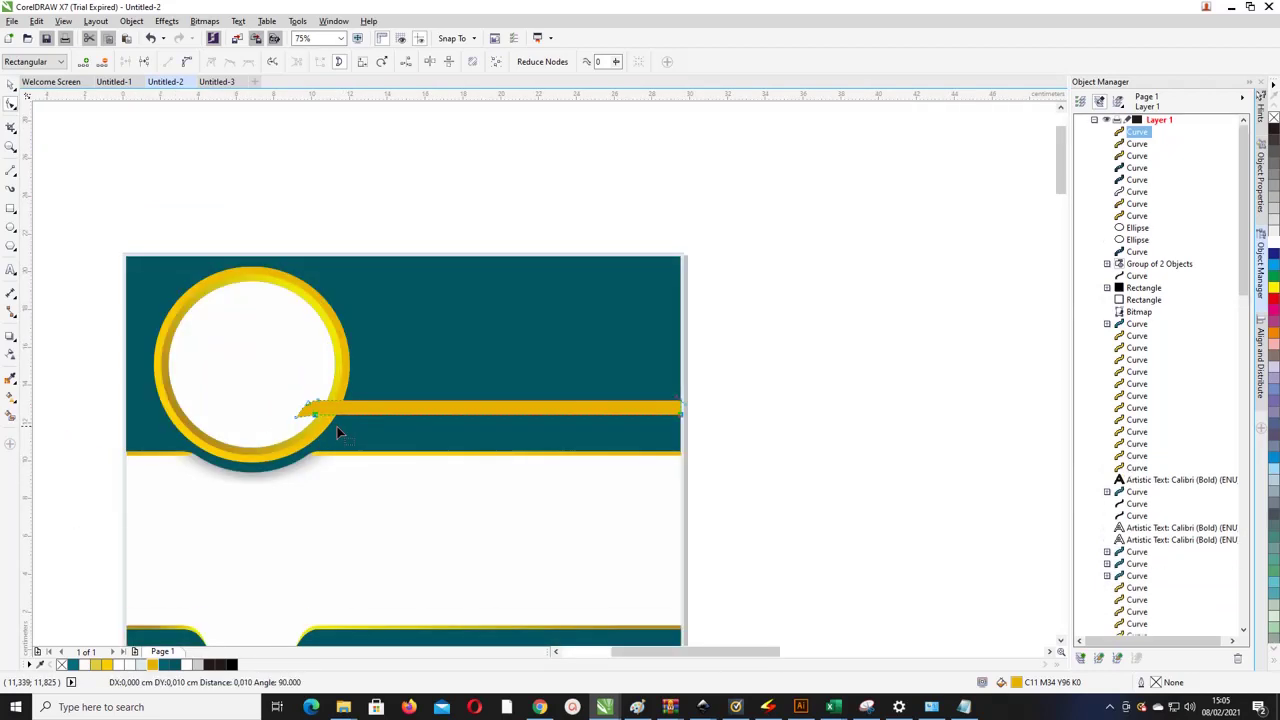
key(Up)
key(Up)
key(Up)
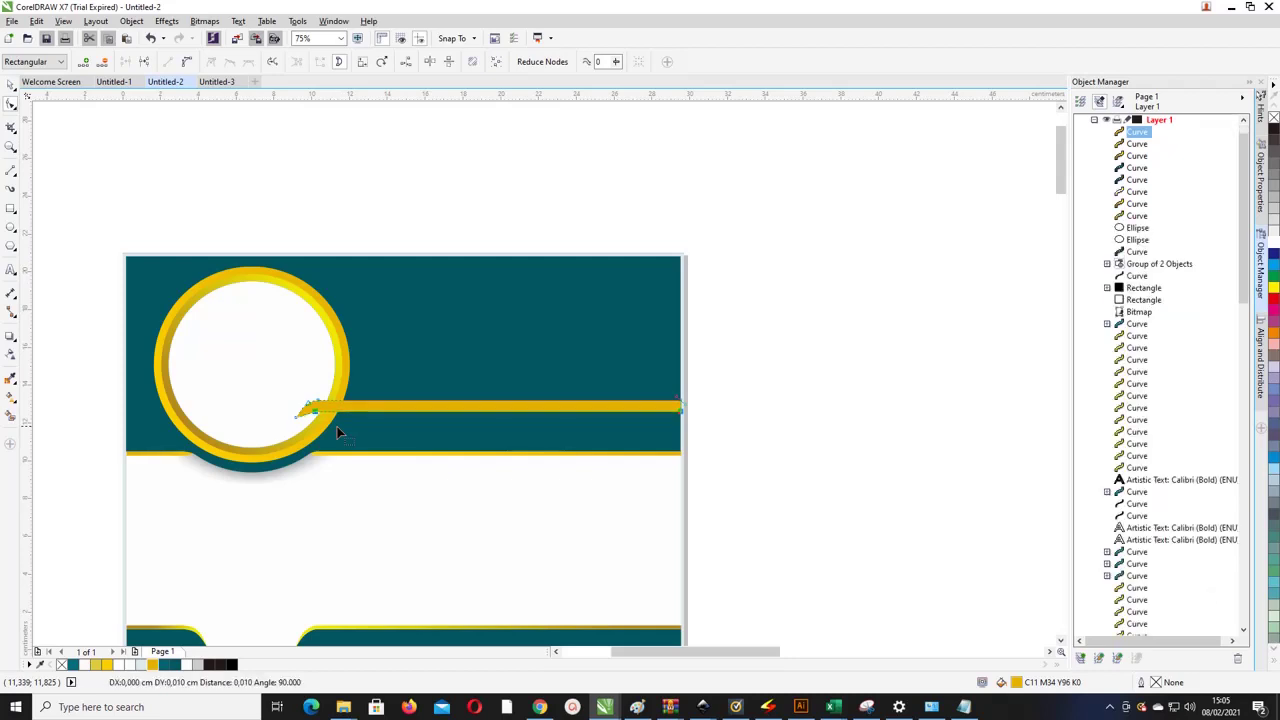
Step: Add a node on each side of the corner under the gold band's pointed left end and delete the corner node
scroll(320, 422, up, 3)
scroll(320, 422, up, 2)
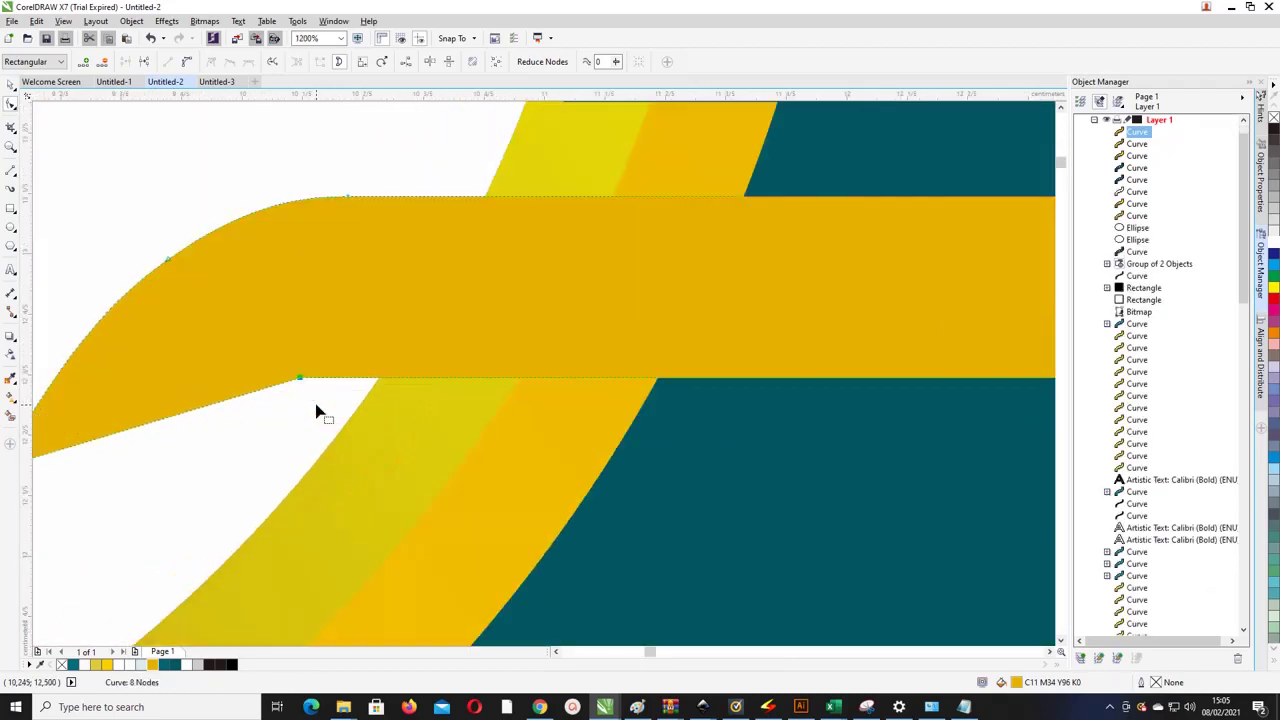
scroll(316, 412, down, 2)
scroll(300, 405, up, 1)
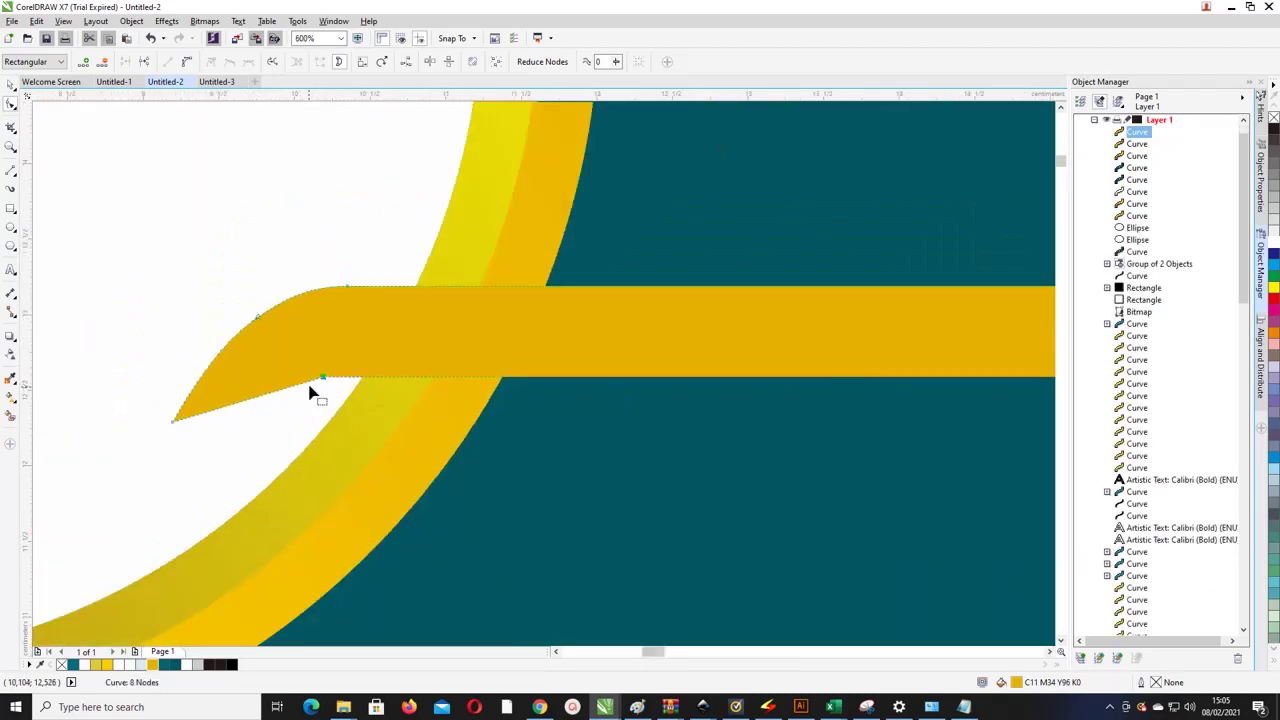
click(293, 394)
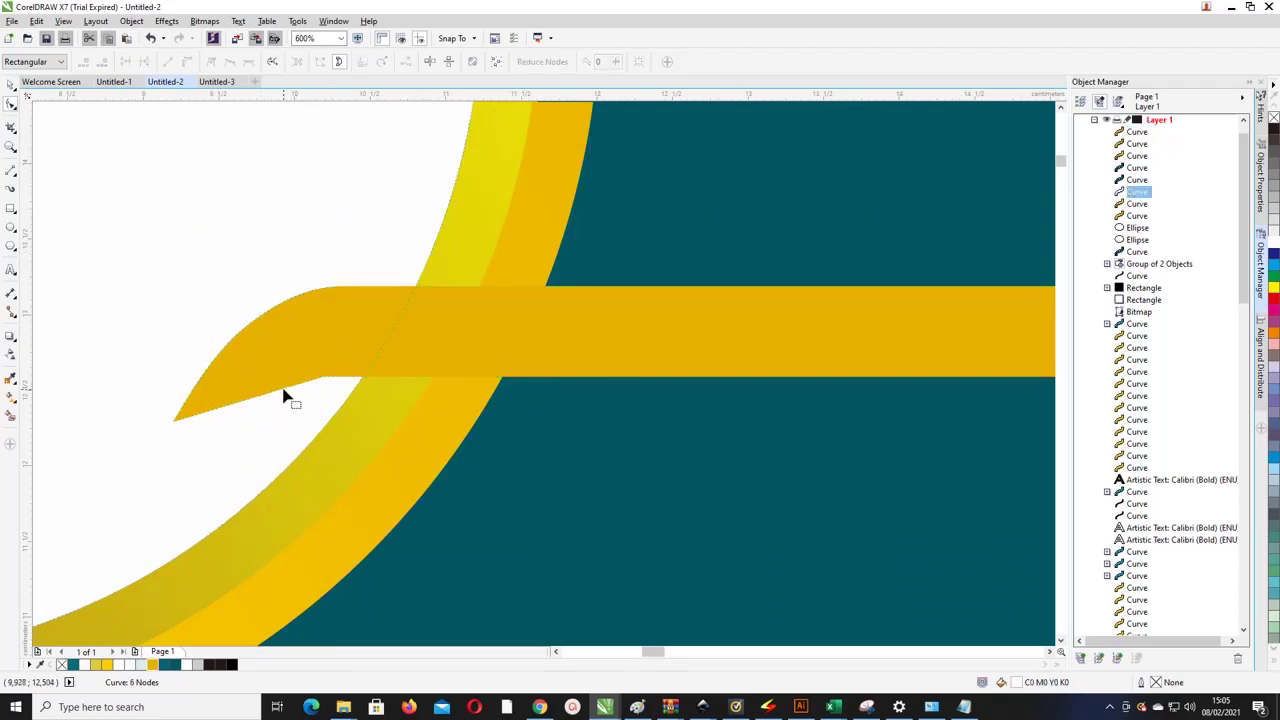
click(285, 397)
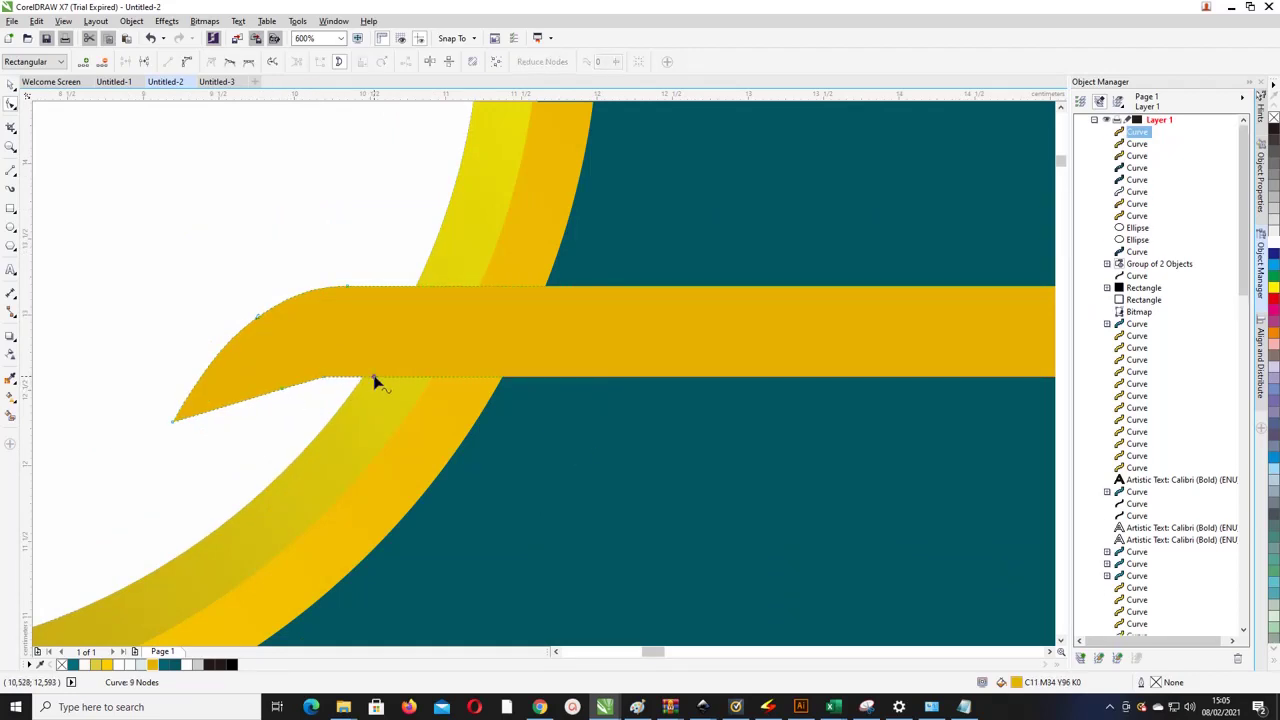
double_click(324, 378)
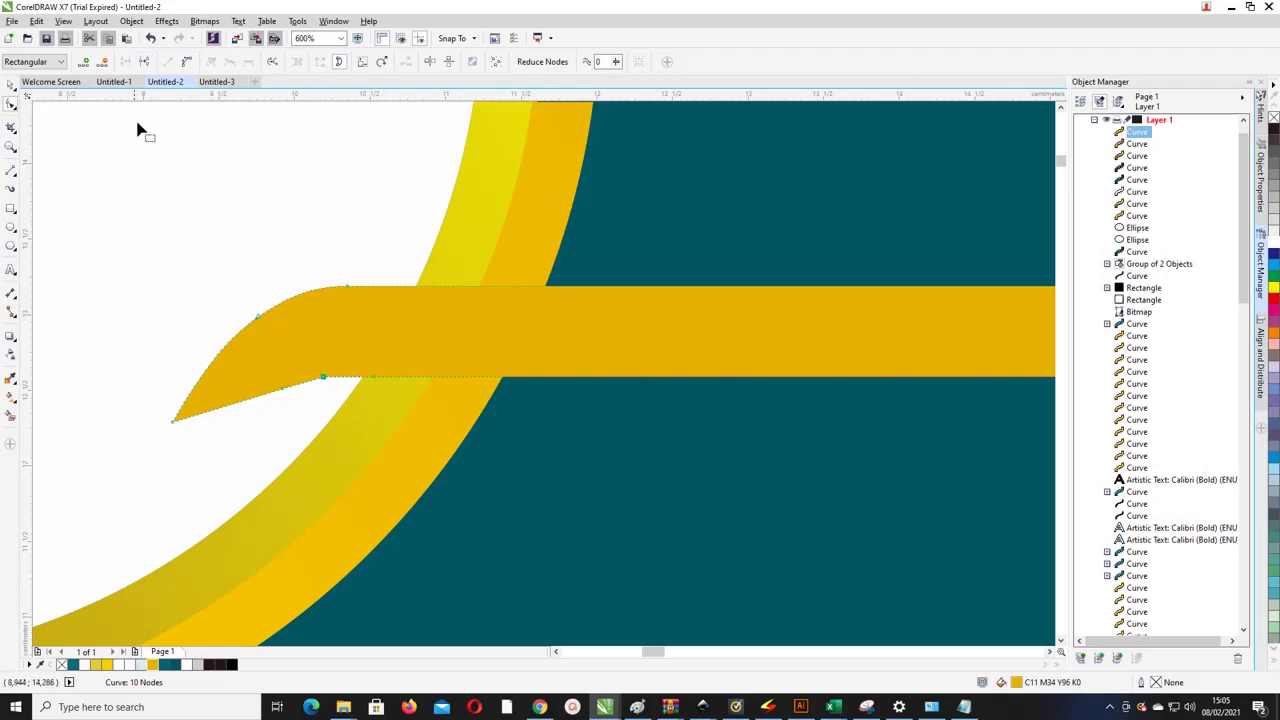
click(104, 64)
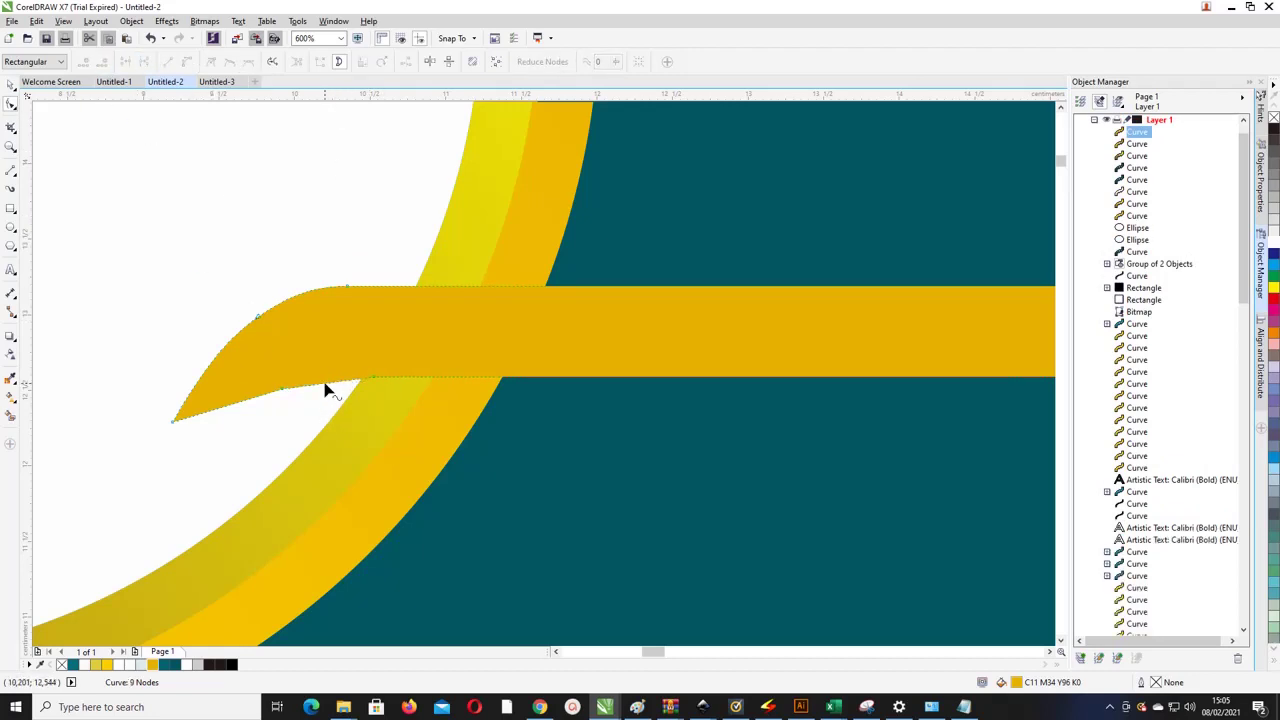
Step: Convert the segment between the two added nodes to a curve and adjust its handle to level it with the lower edge
click(325, 388)
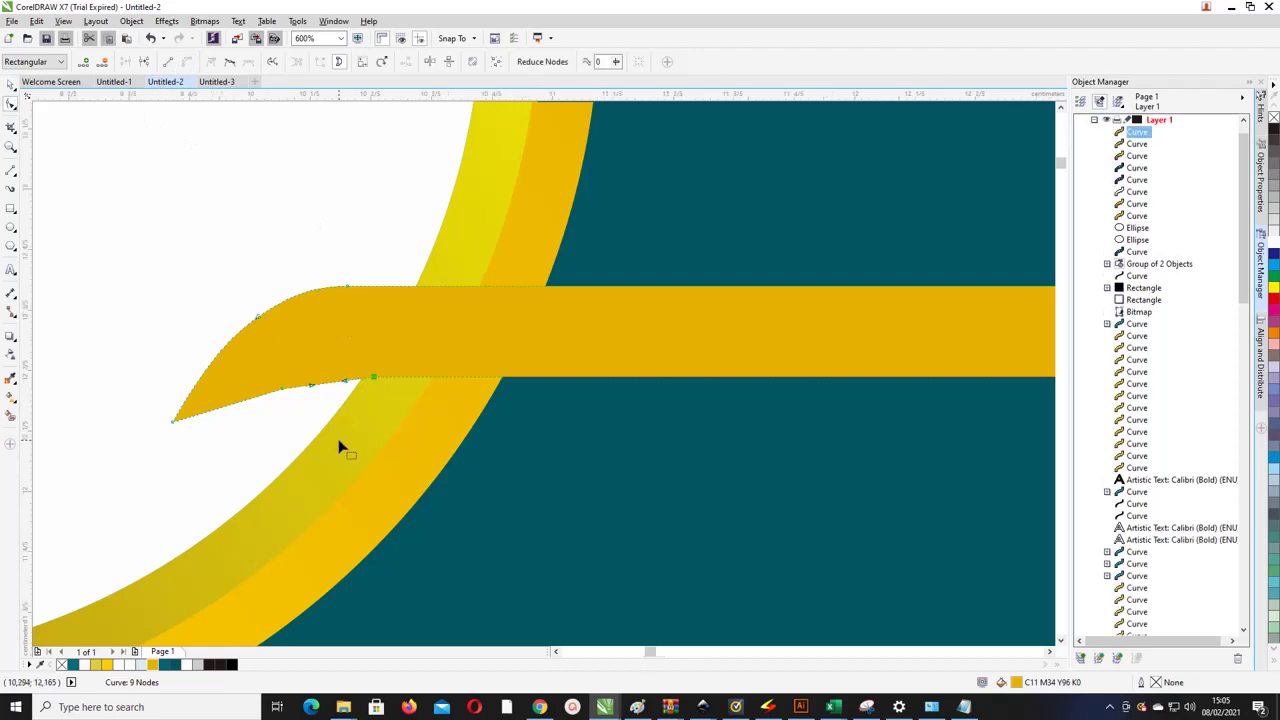
scroll(340, 447, up, 1)
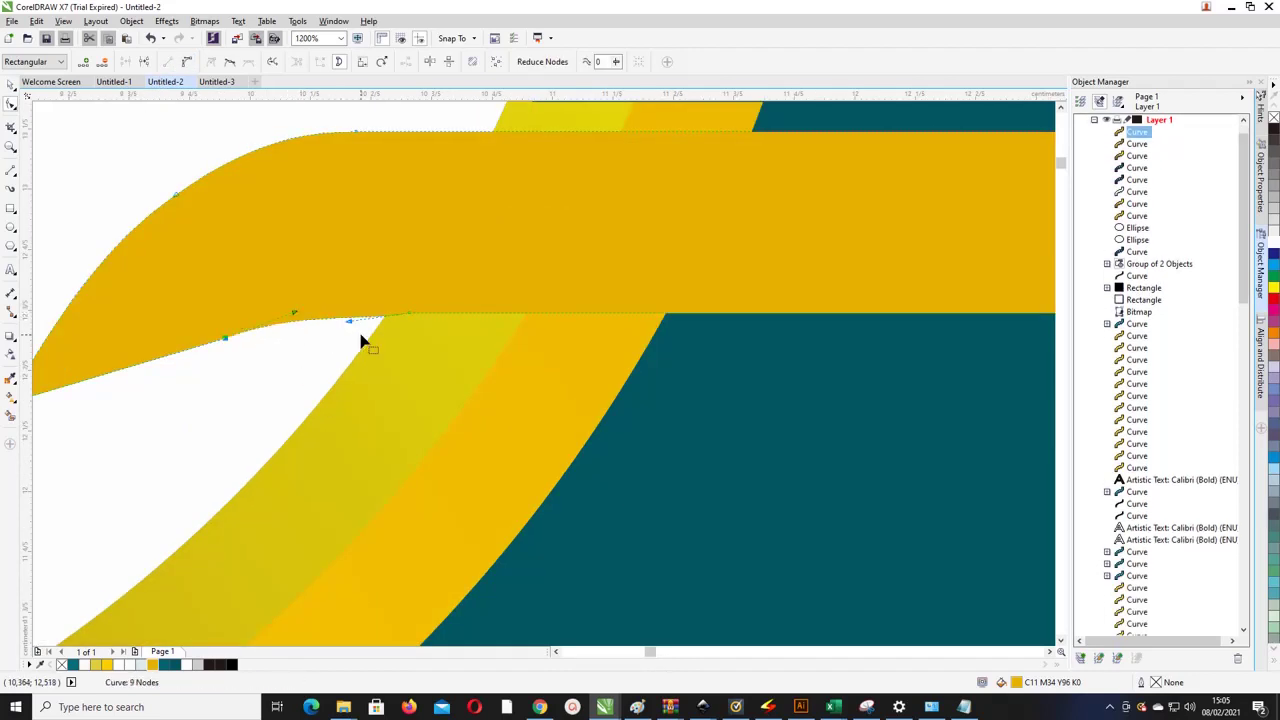
click(402, 319)
drag(348, 323, 341, 312)
scroll(250, 340, down, 1)
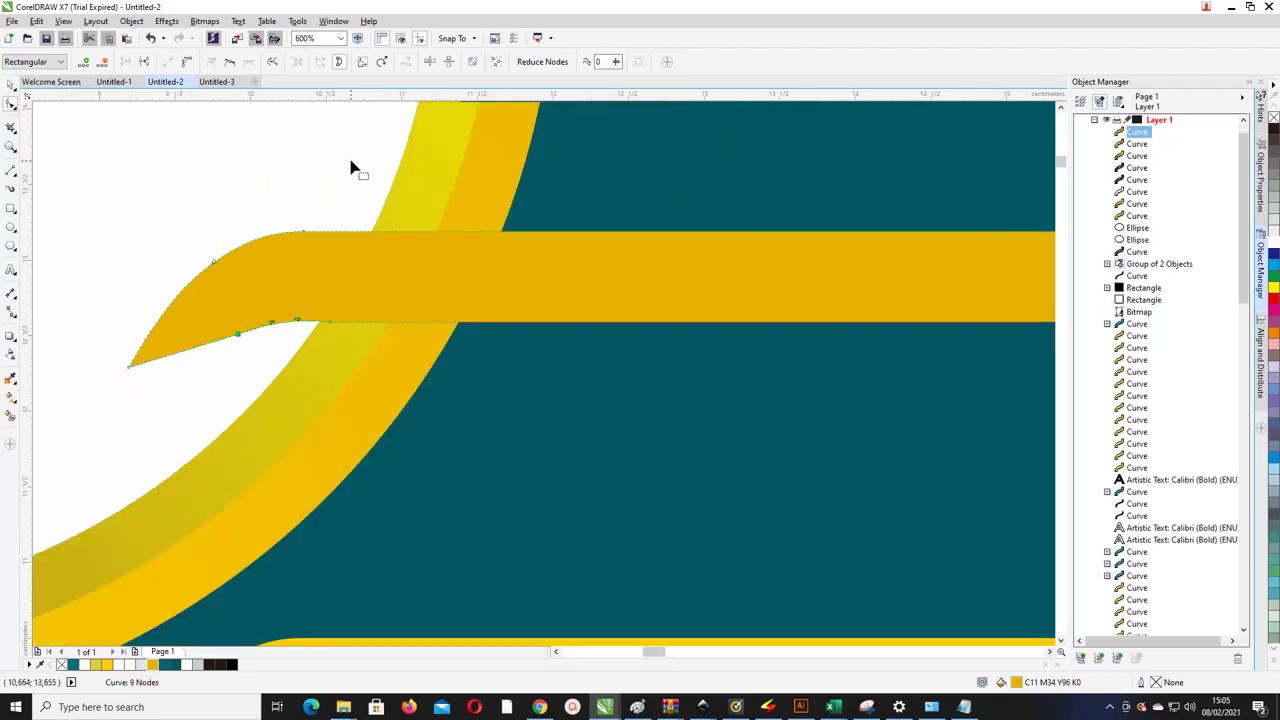
Step: Delete the extra node under the pointed end and adjust the remaining curve handle to smooth the band's underside
click(104, 62)
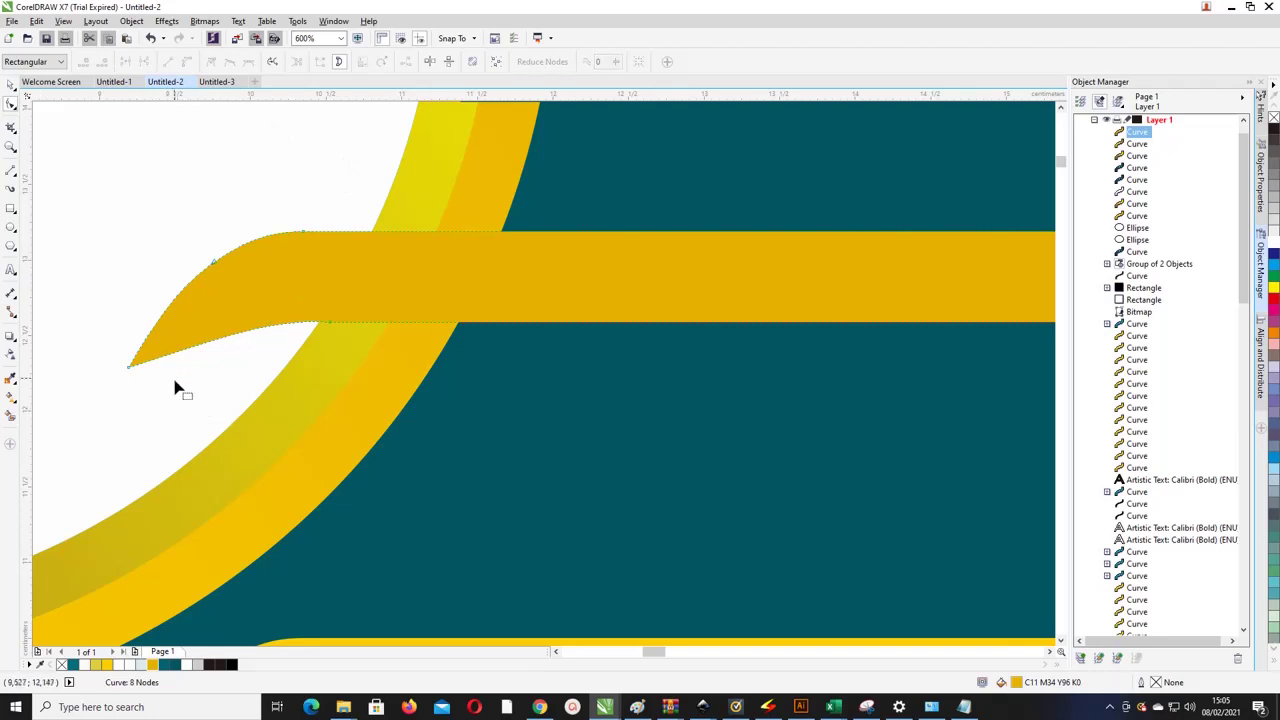
click(333, 324)
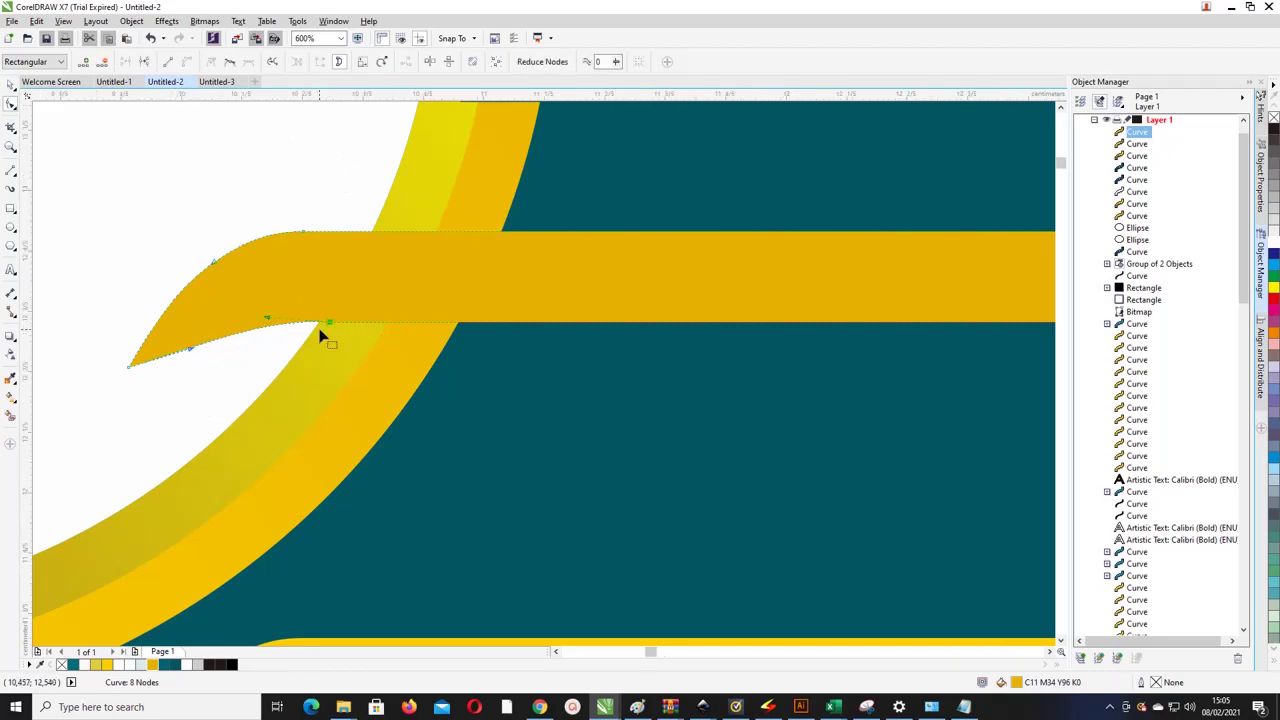
scroll(320, 334, up, 1)
drag(214, 308, 208, 309)
scroll(222, 310, down, 1)
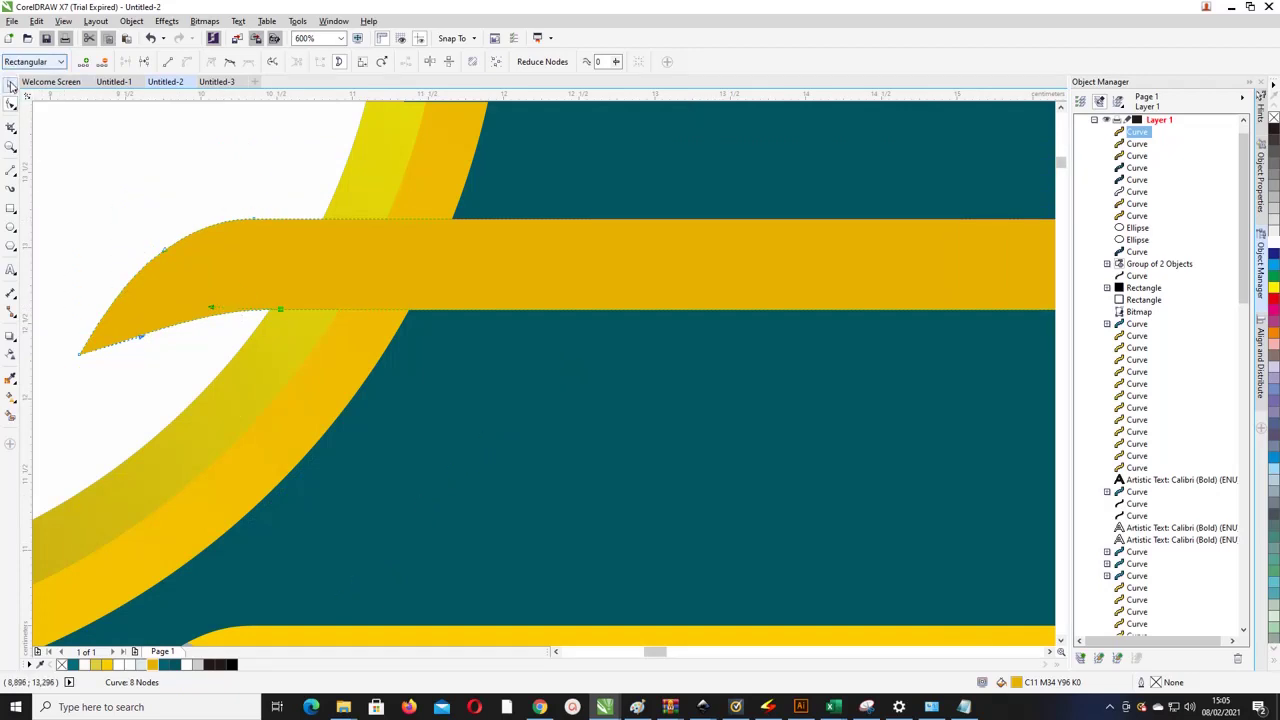
Step: Shorten the gold band from its right end and scale it proportionally to about 5.2 by 1.6 cm beside the circle
click(11, 103)
scroll(224, 186, down, 2)
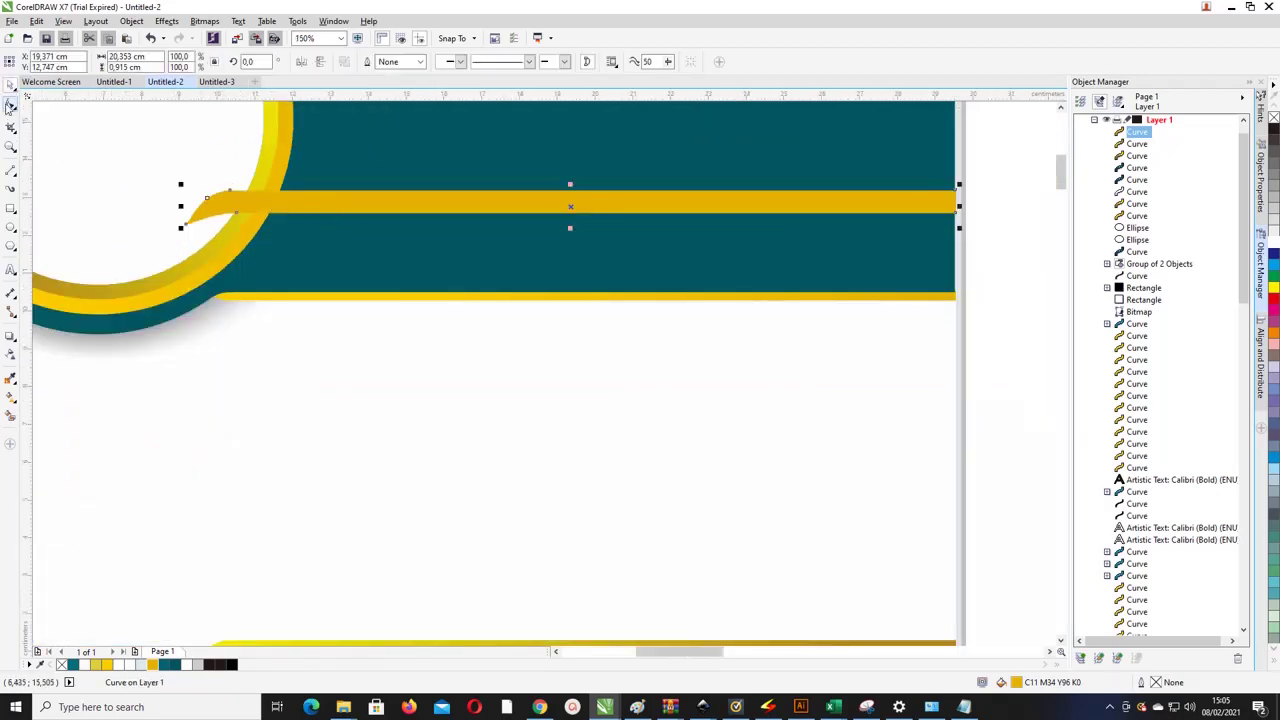
click(11, 125)
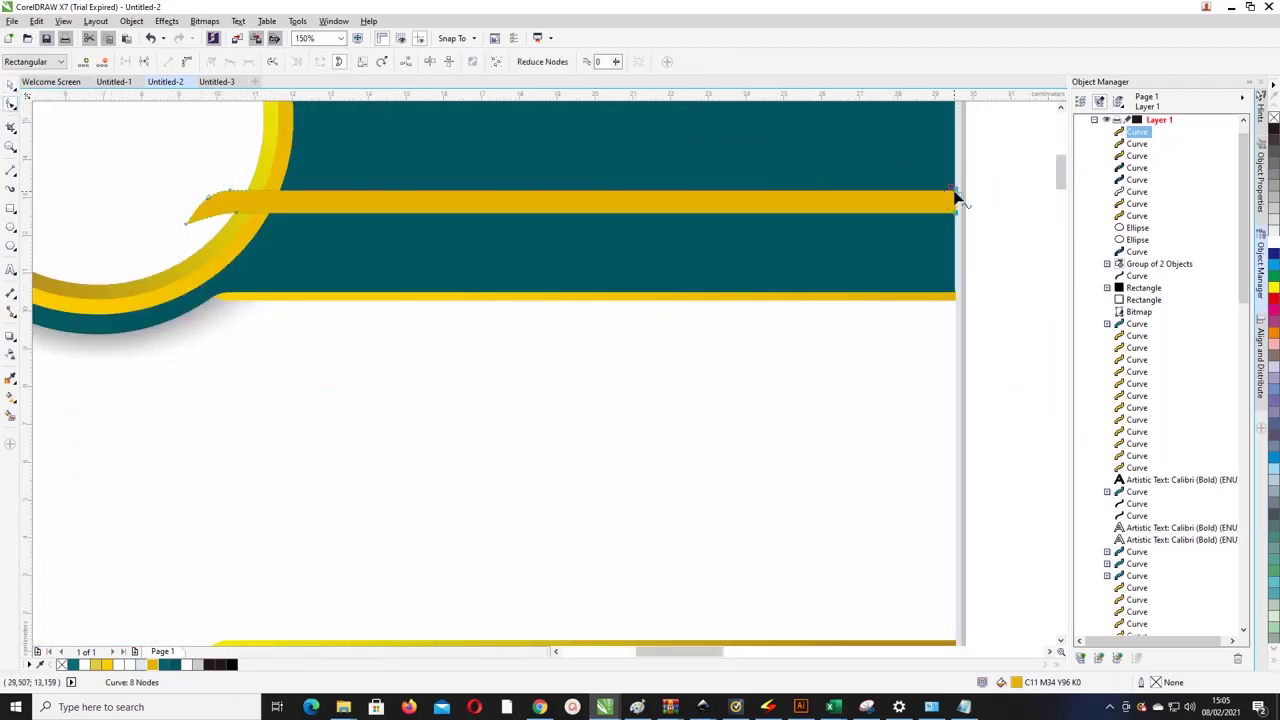
drag(955, 198, 366, 161)
click(11, 103)
Step: Apply a diagonal fountain fill from gold to bright yellow across the shortened band
click(12, 397)
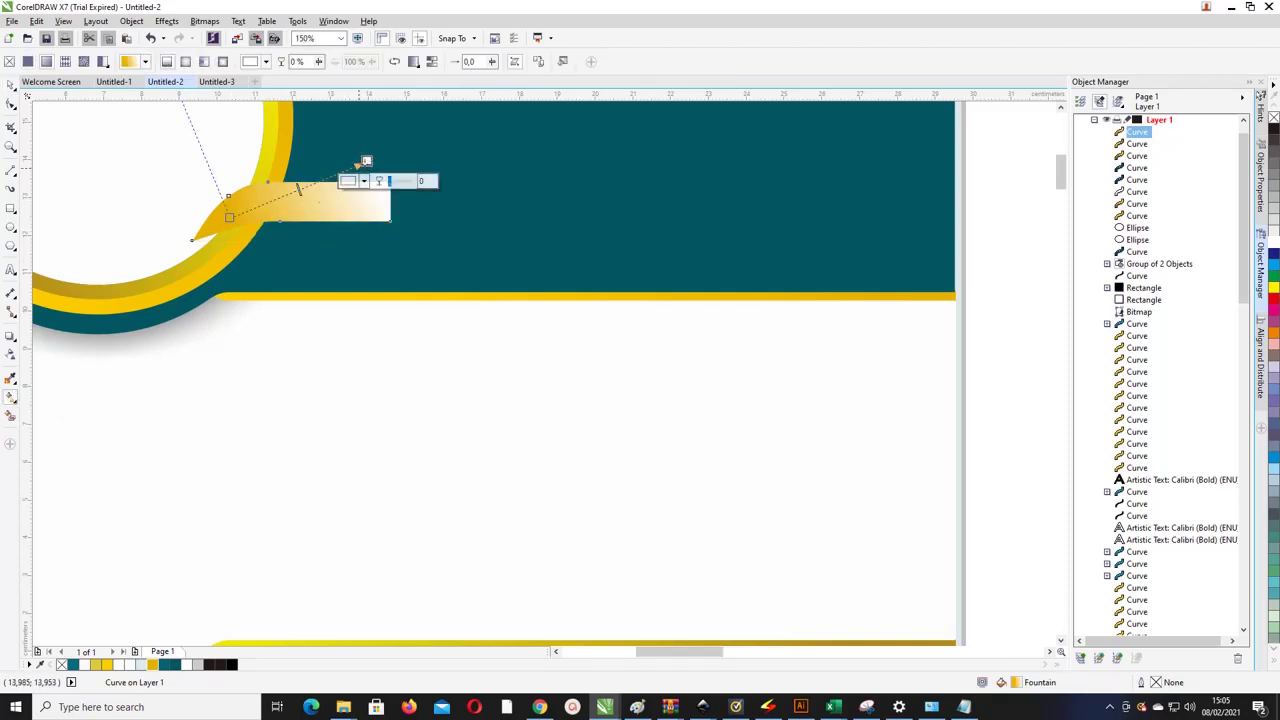
click(105, 665)
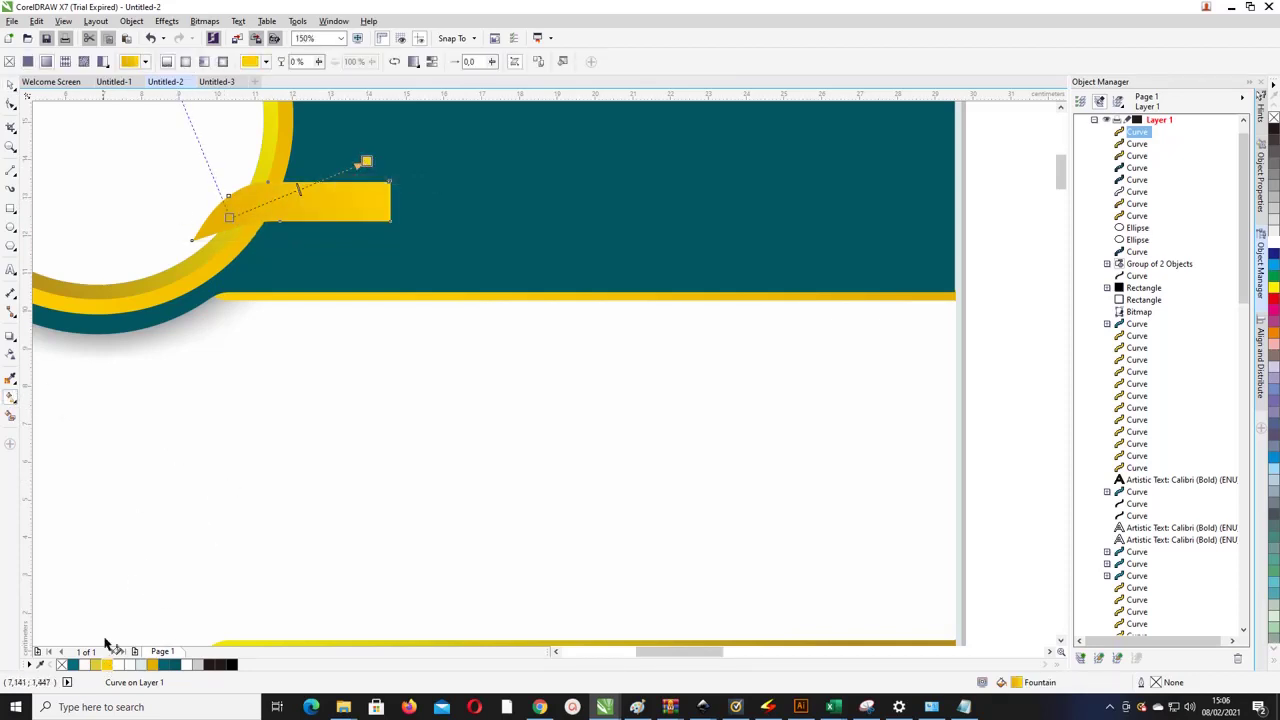
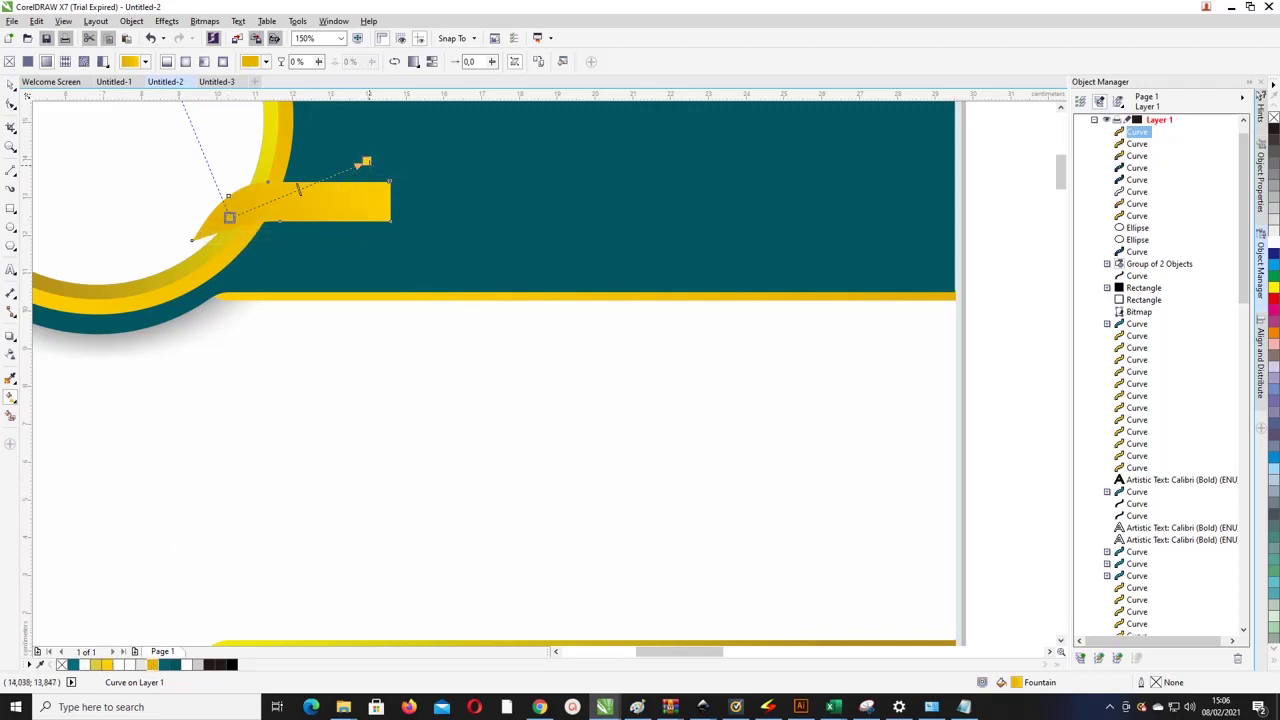
click(10, 84)
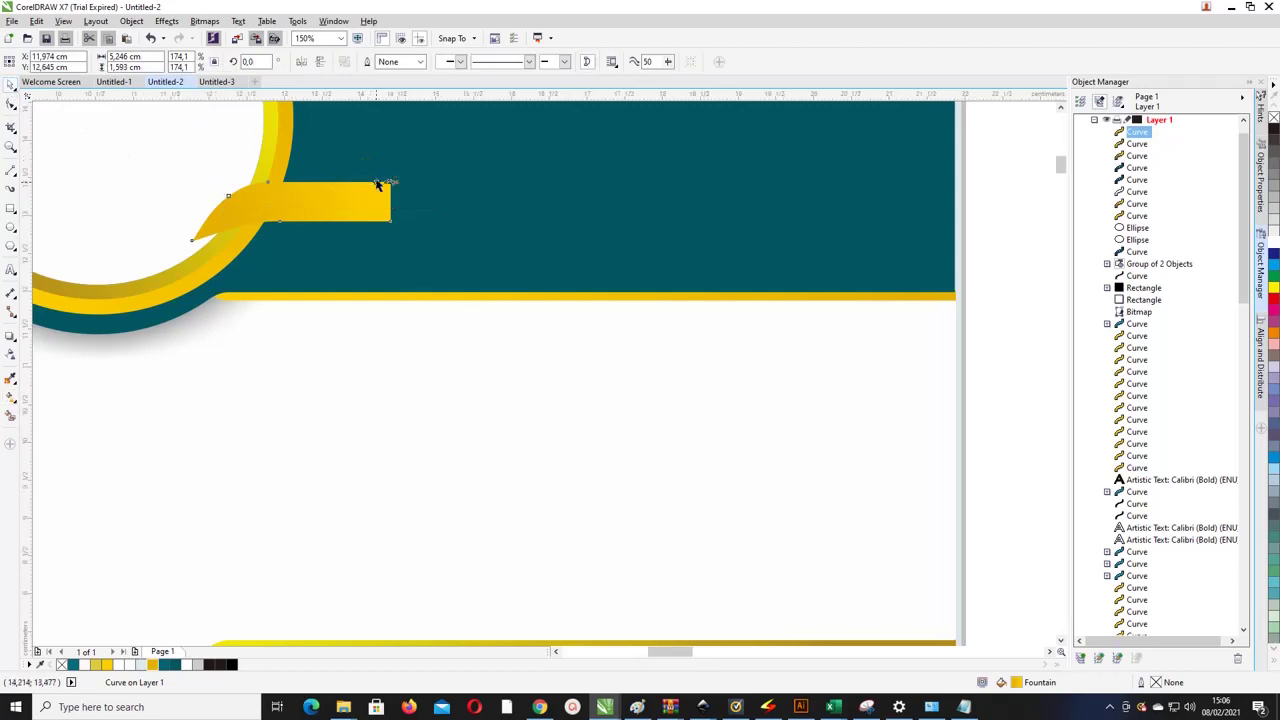
Step: Draw a vertical line about 1.34 cm long across the gold band just inside its notched right end and trim the band with it
scroll(378, 185, up, 2)
scroll(400, 182, up, 1)
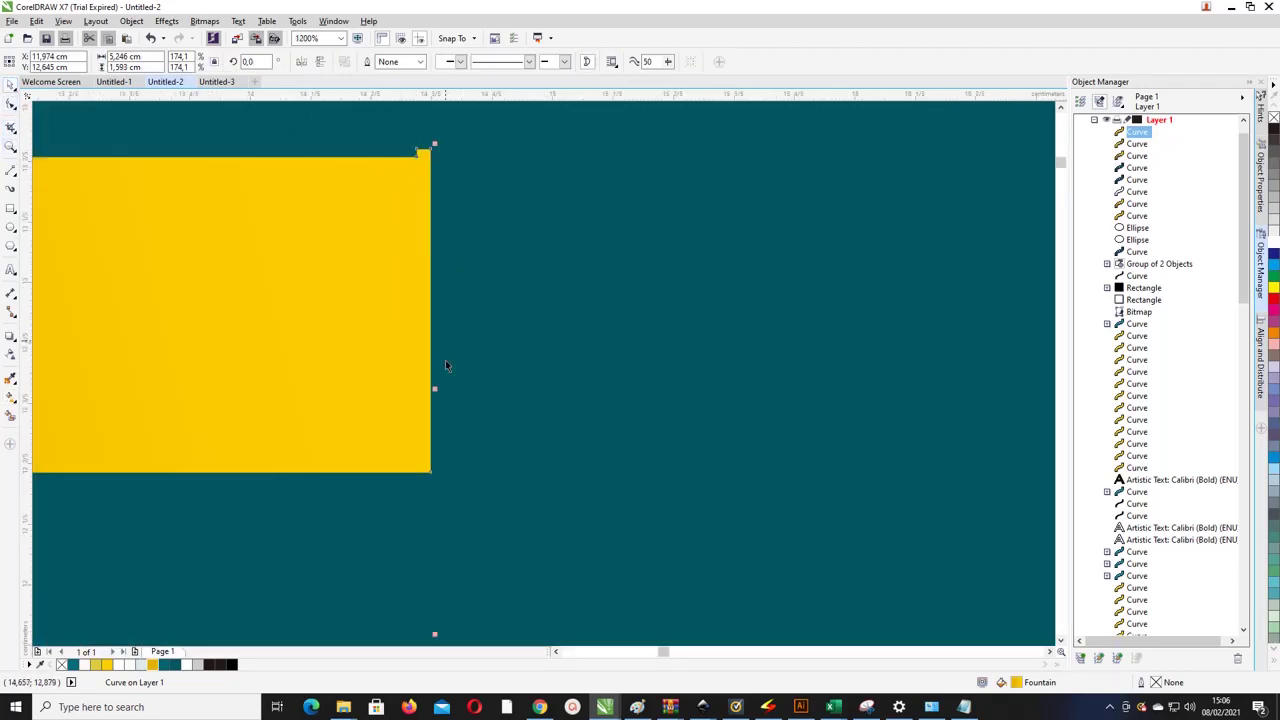
click(11, 104)
scroll(420, 150, up, 2)
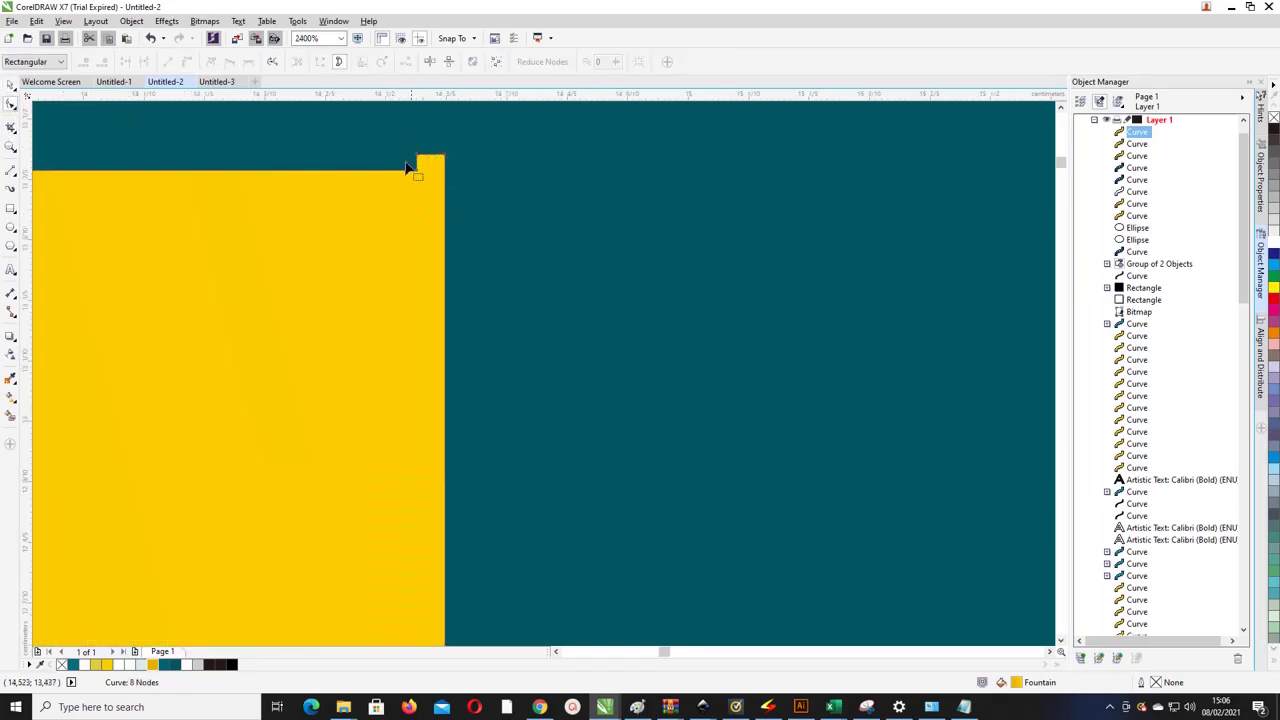
scroll(423, 171, down, 2)
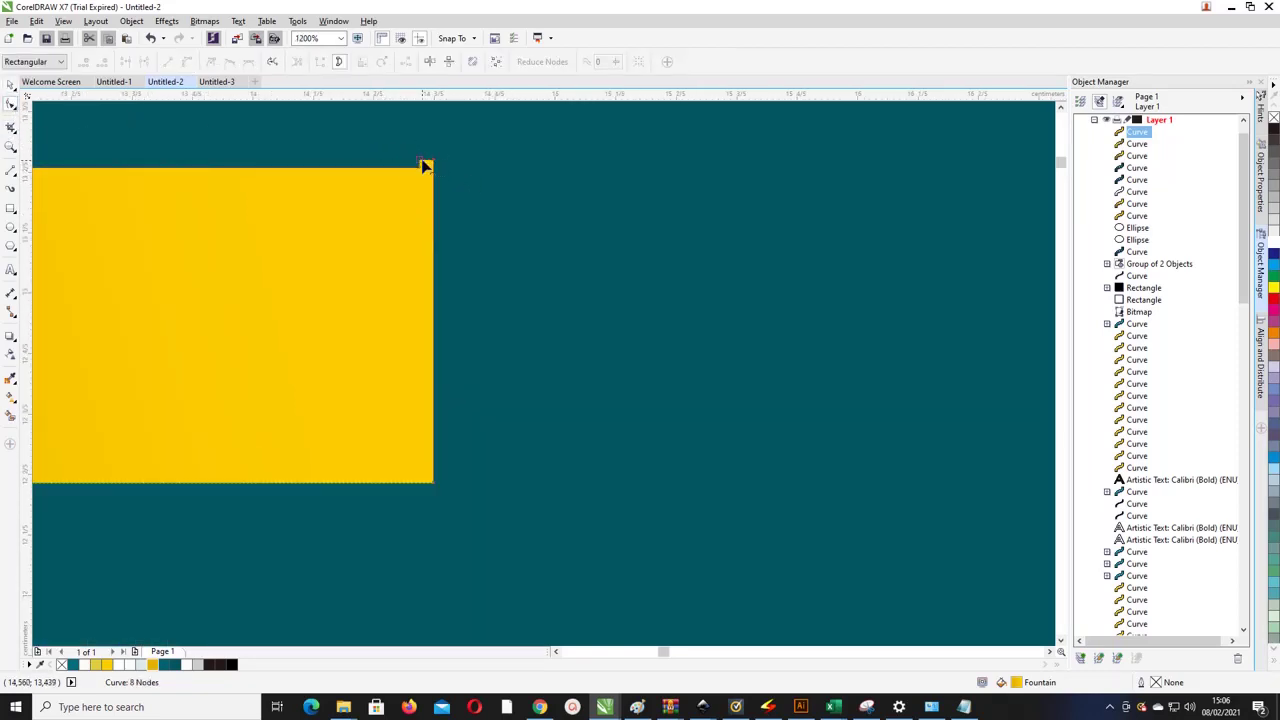
click(11, 170)
mouse_move(400, 140)
mouse_down()
mouse_move(383, 549)
mouse_move(400, 553)
mouse_up()
click(11, 84)
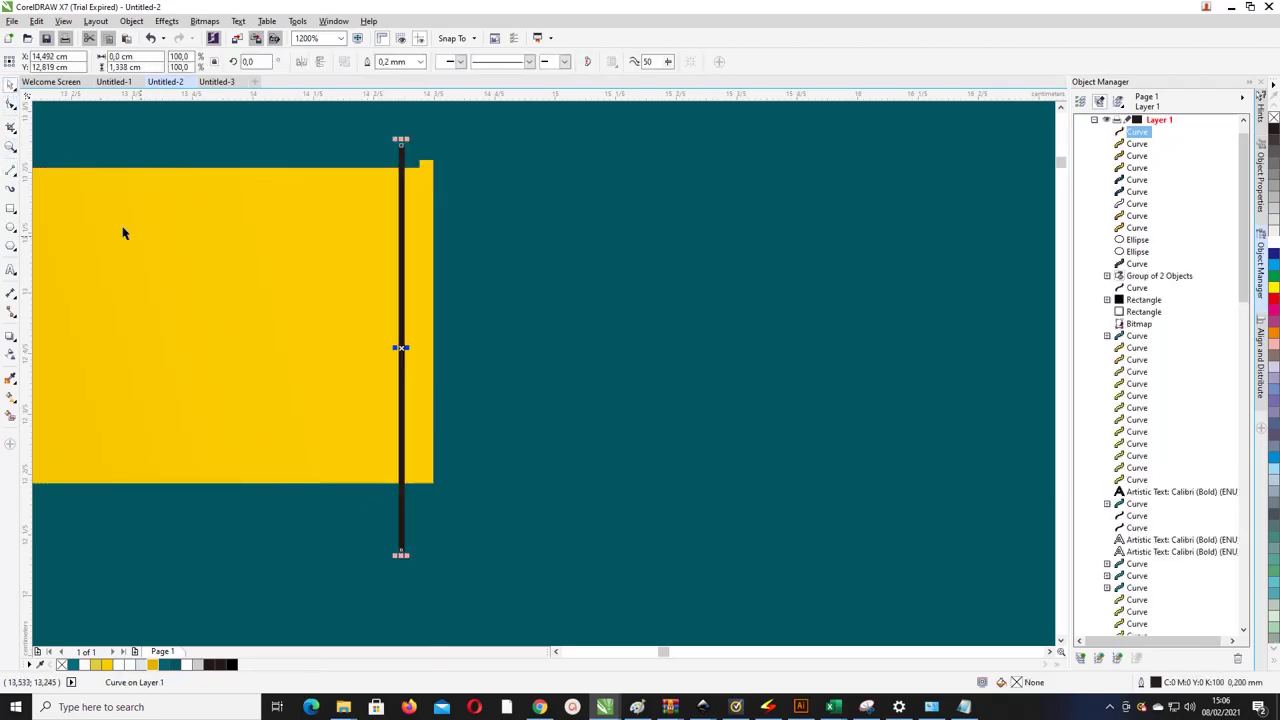
shift+click(331, 186)
click(403, 63)
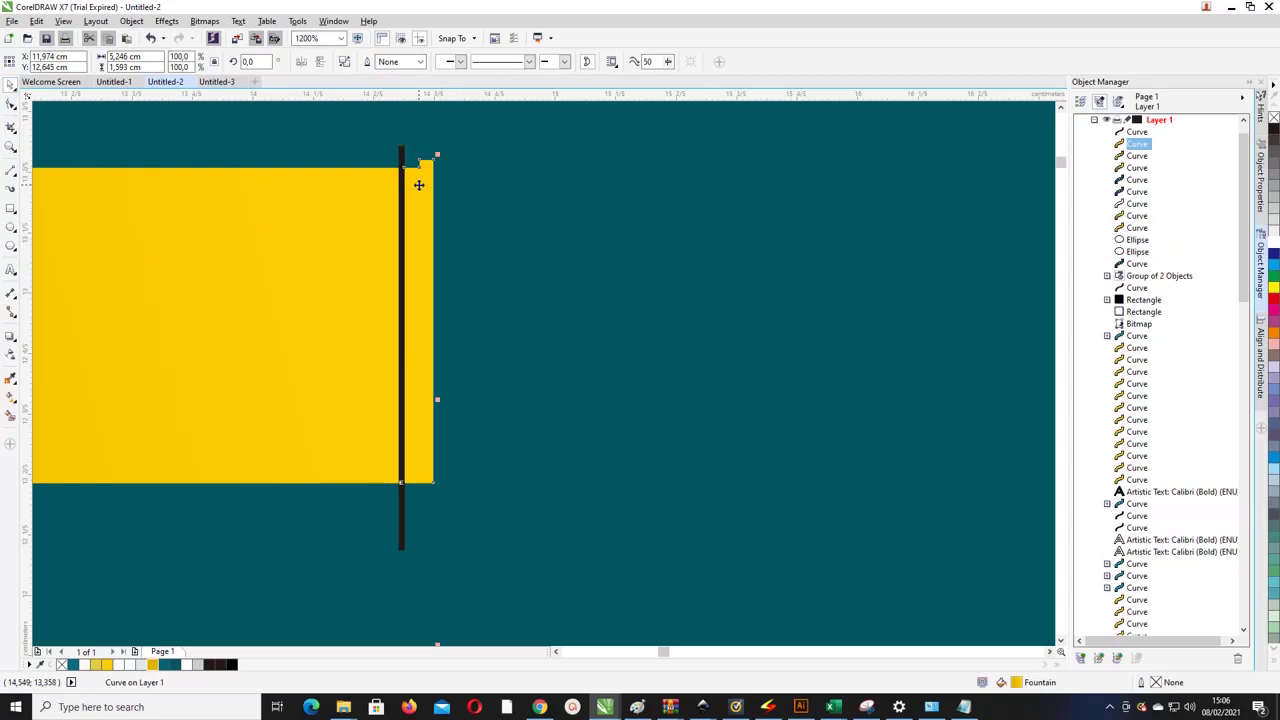
key(Delete)
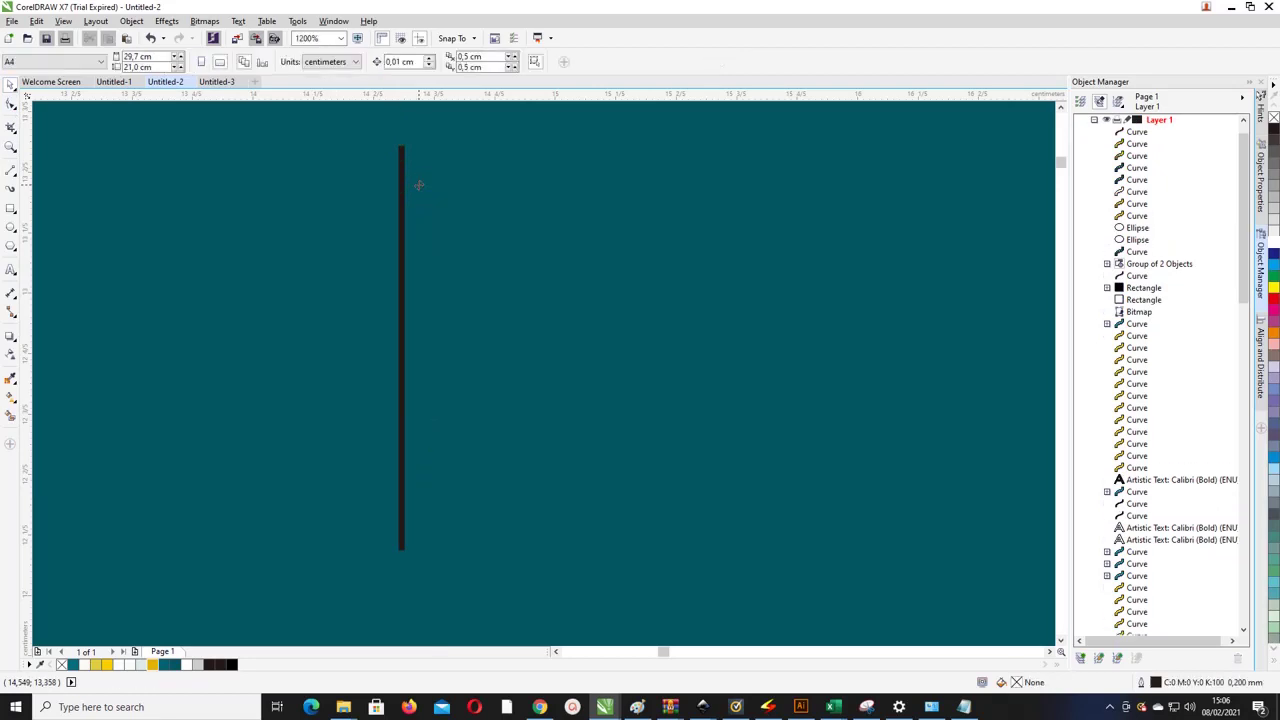
key(ctrl+z)
right_click(420, 183)
key(Escape)
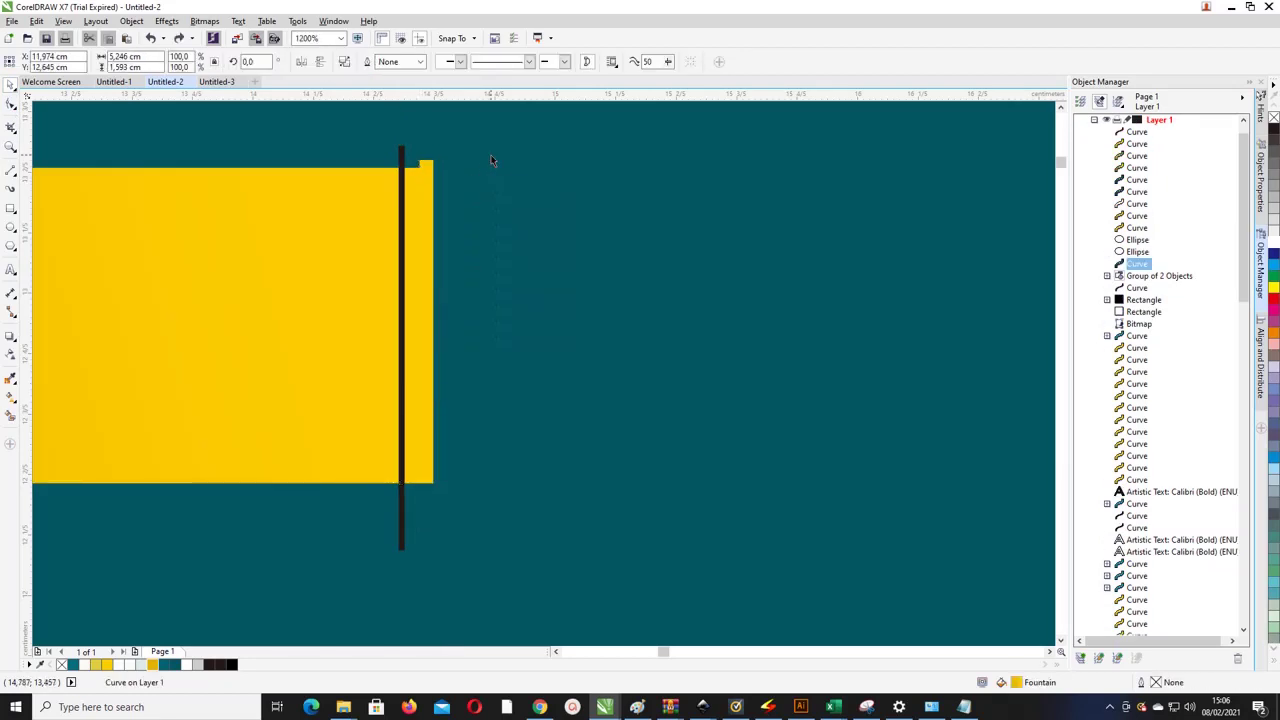
key(F10)
right_click(424, 181)
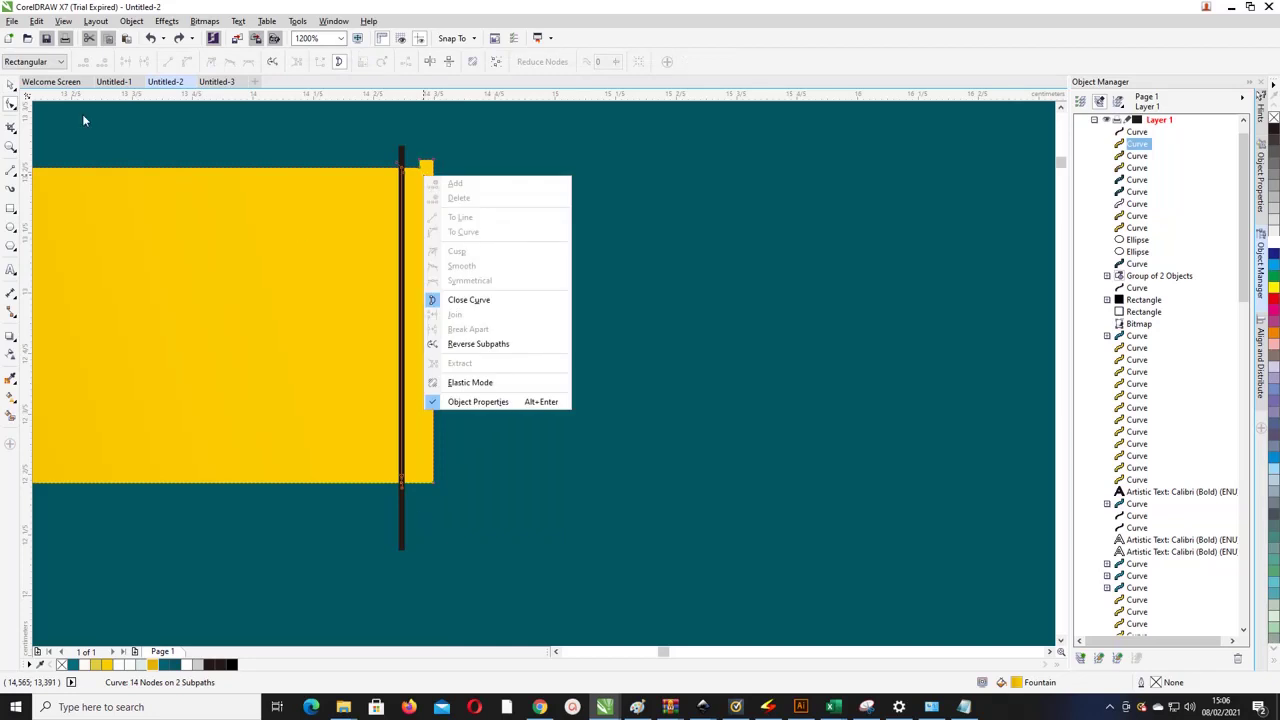
key(Escape)
Step: Break the trimmed band apart and delete the narrow notched piece at its right end
key(space)
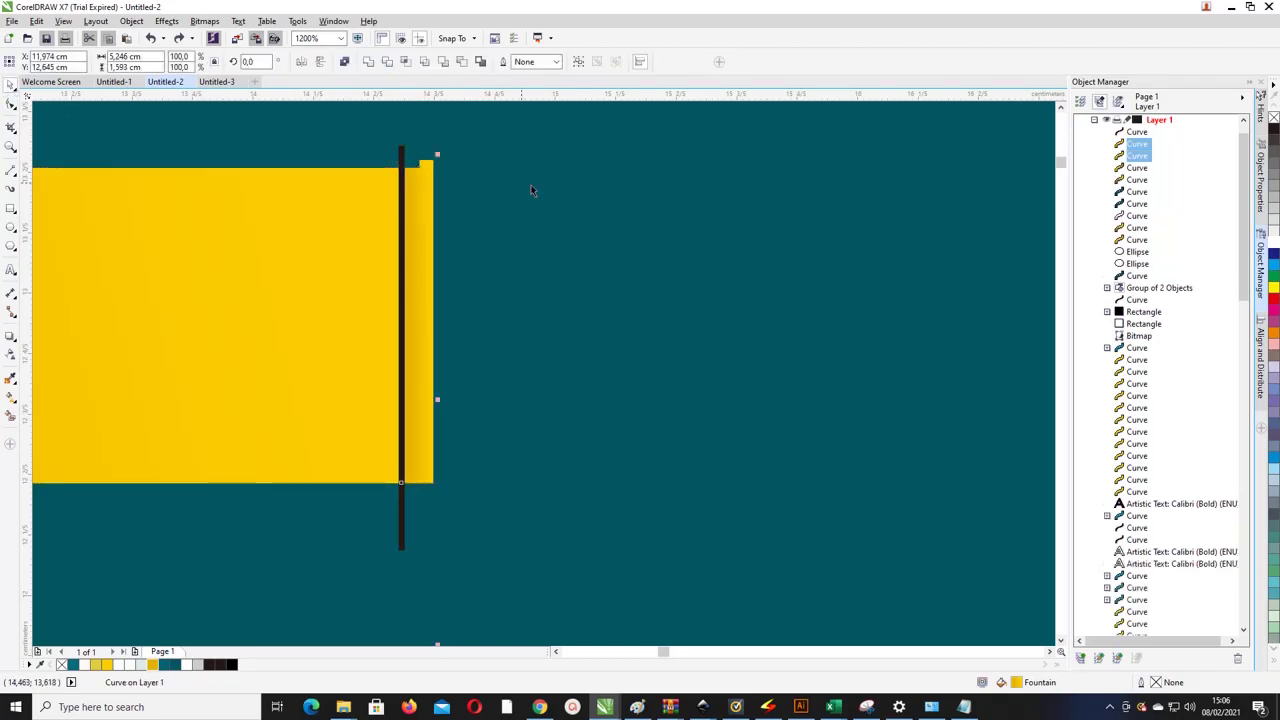
click(420, 194)
key(Delete)
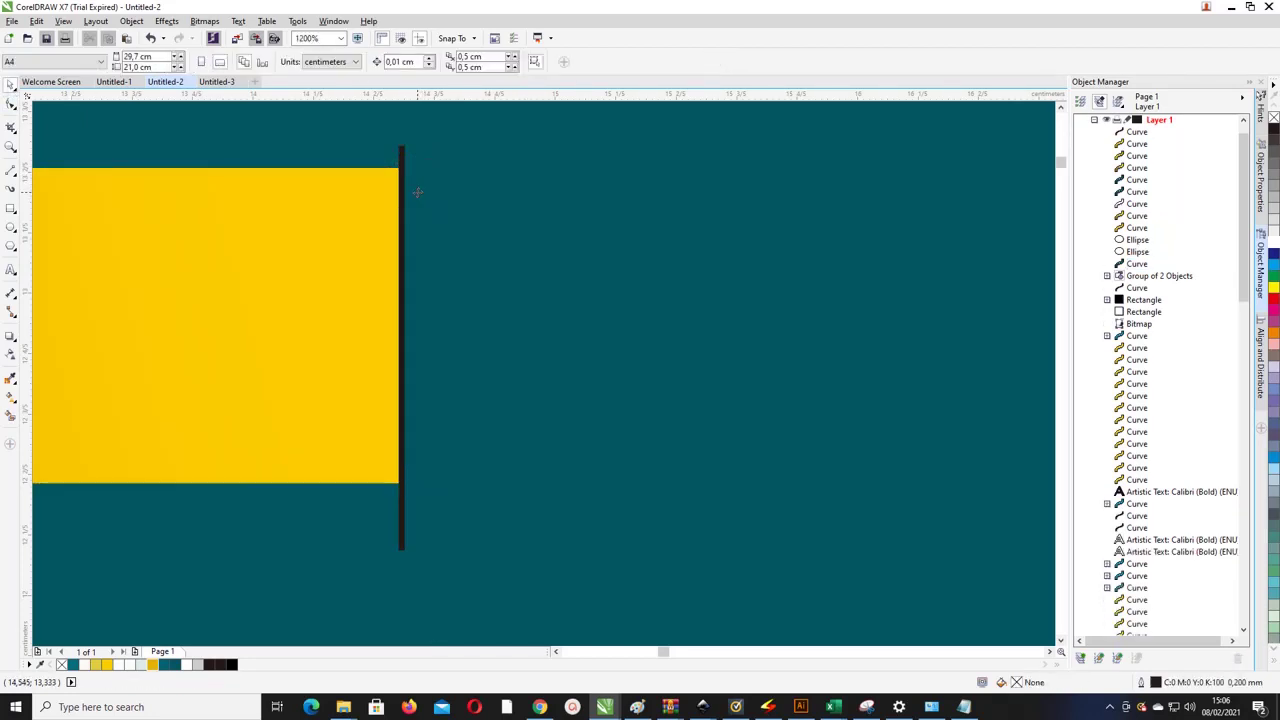
Step: Shift the cutting line clear of the band and place a circle about 0.86 cm across over the band's cut end
drag(404, 196, 539, 196)
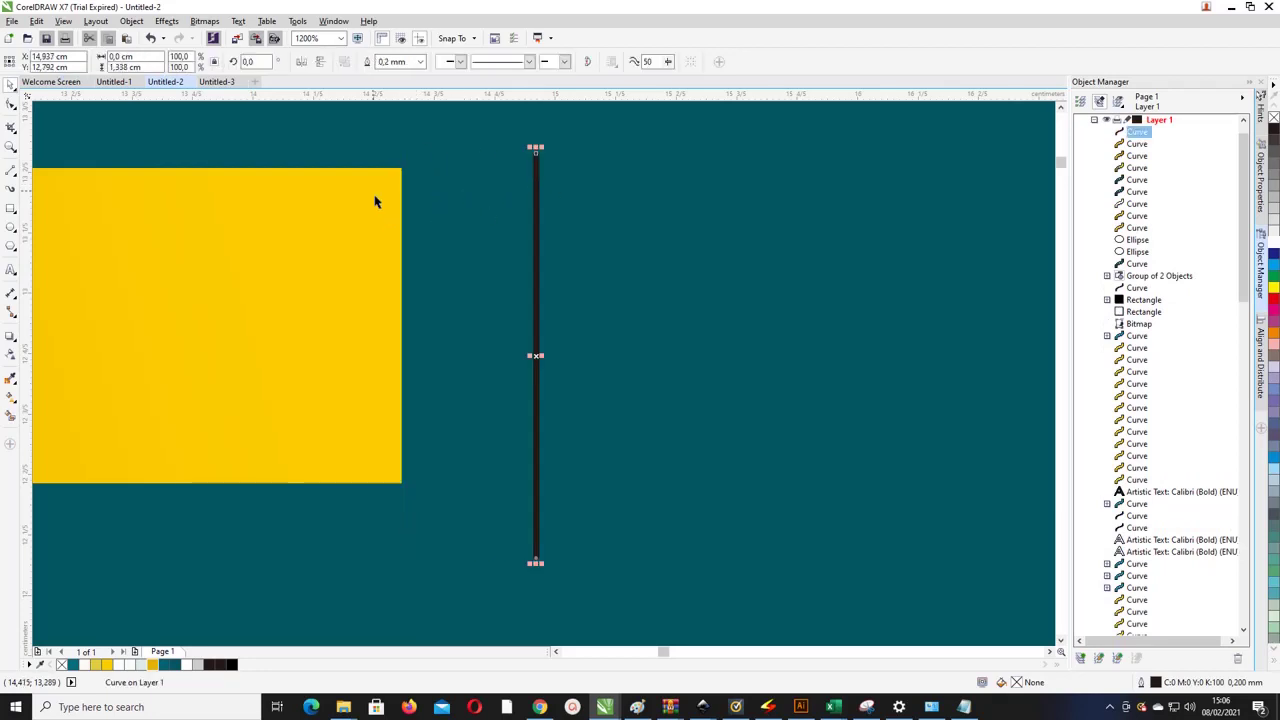
click(11, 228)
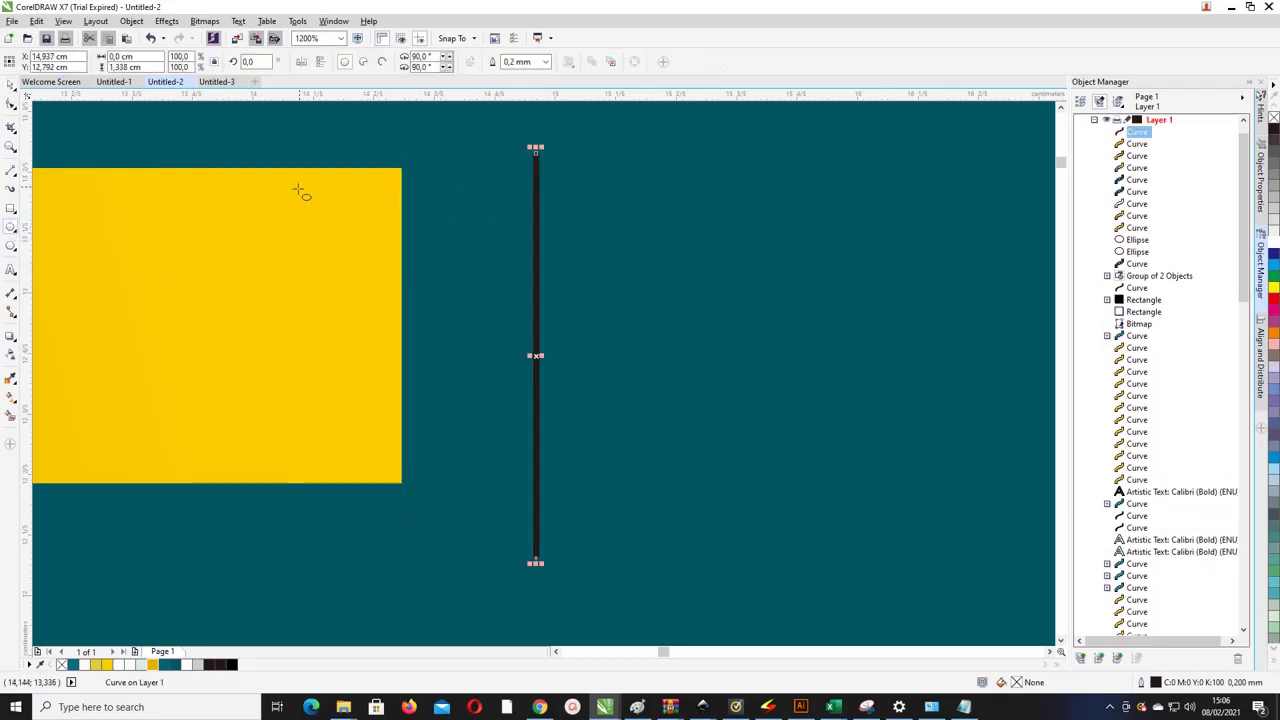
mouse_move(285, 228)
mouse_down()
mouse_move(430, 370)
mouse_move(419, 360)
mouse_up()
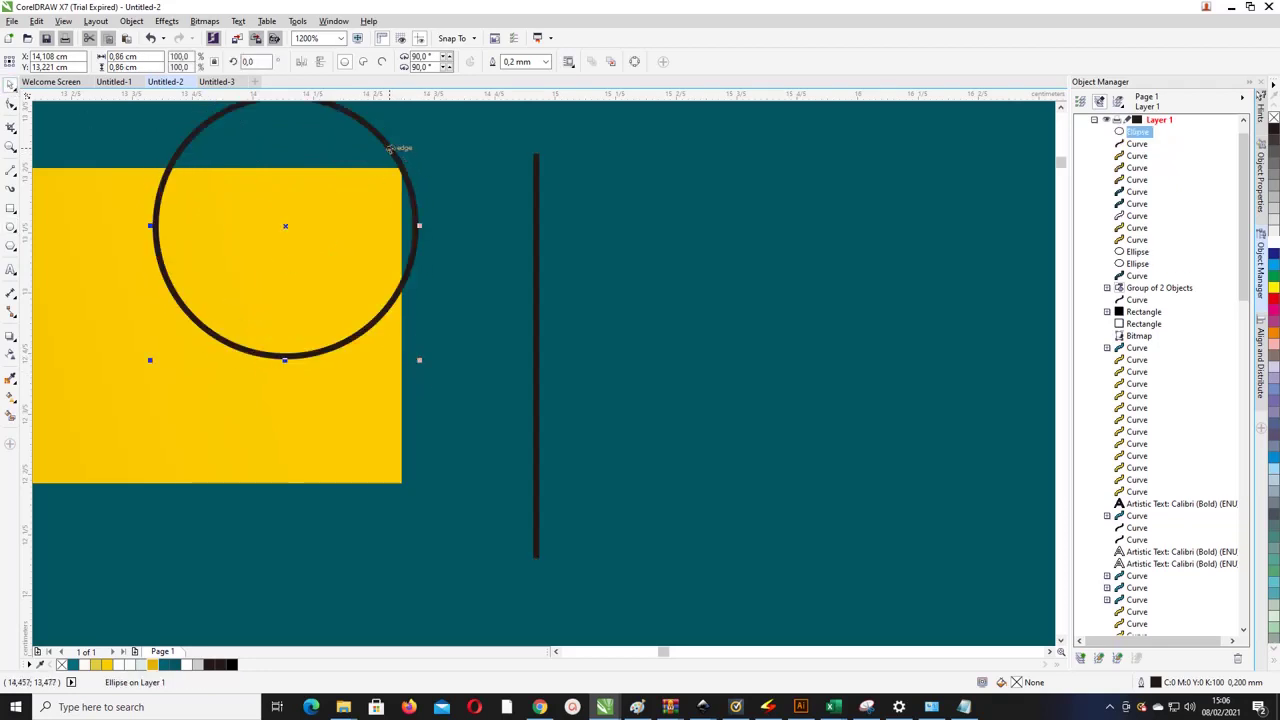
drag(389, 138, 396, 254)
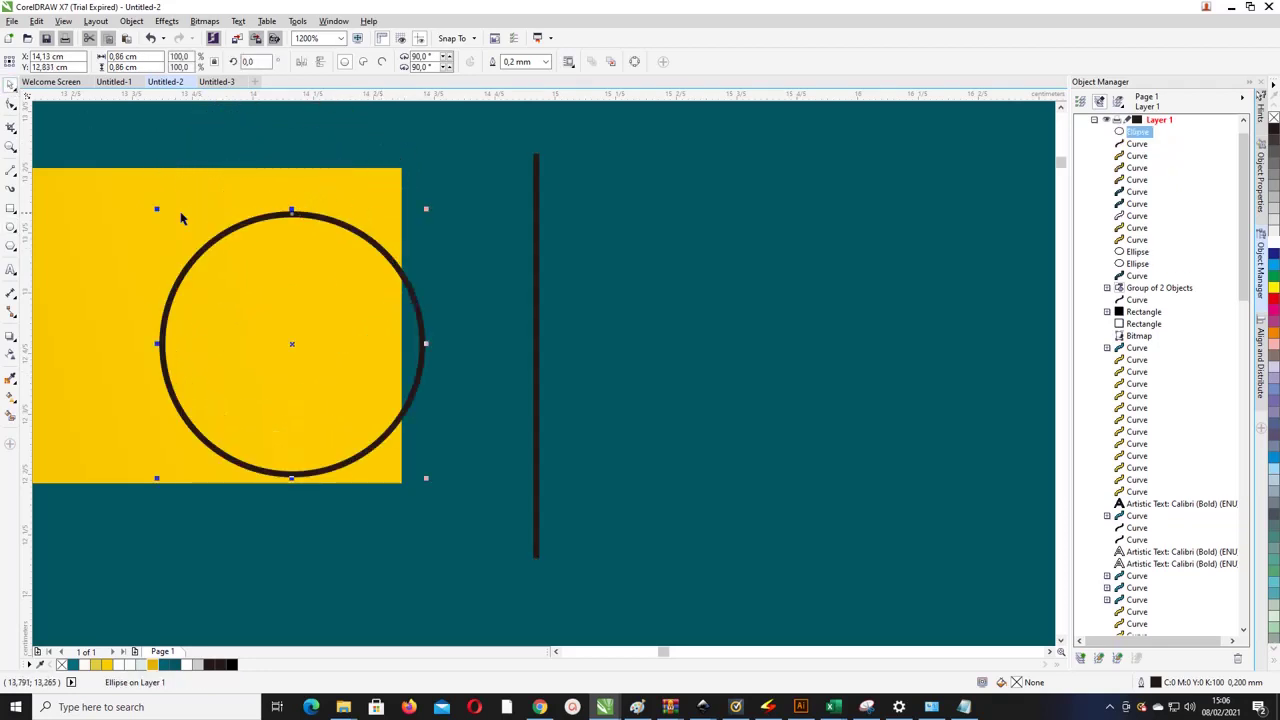
Step: Scale the circle to about 1.04 cm to match the band's height and shift it so its centre sits near the cut edge
drag(154, 209, 90, 166)
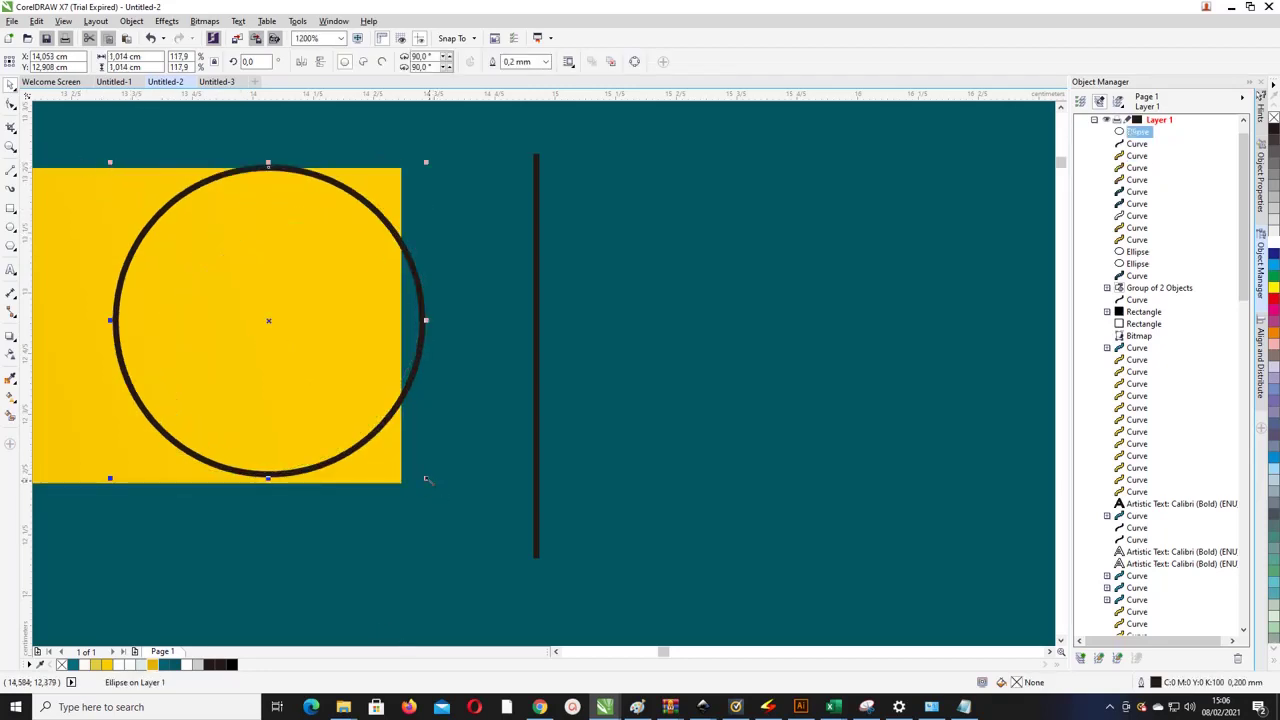
drag(426, 479, 435, 488)
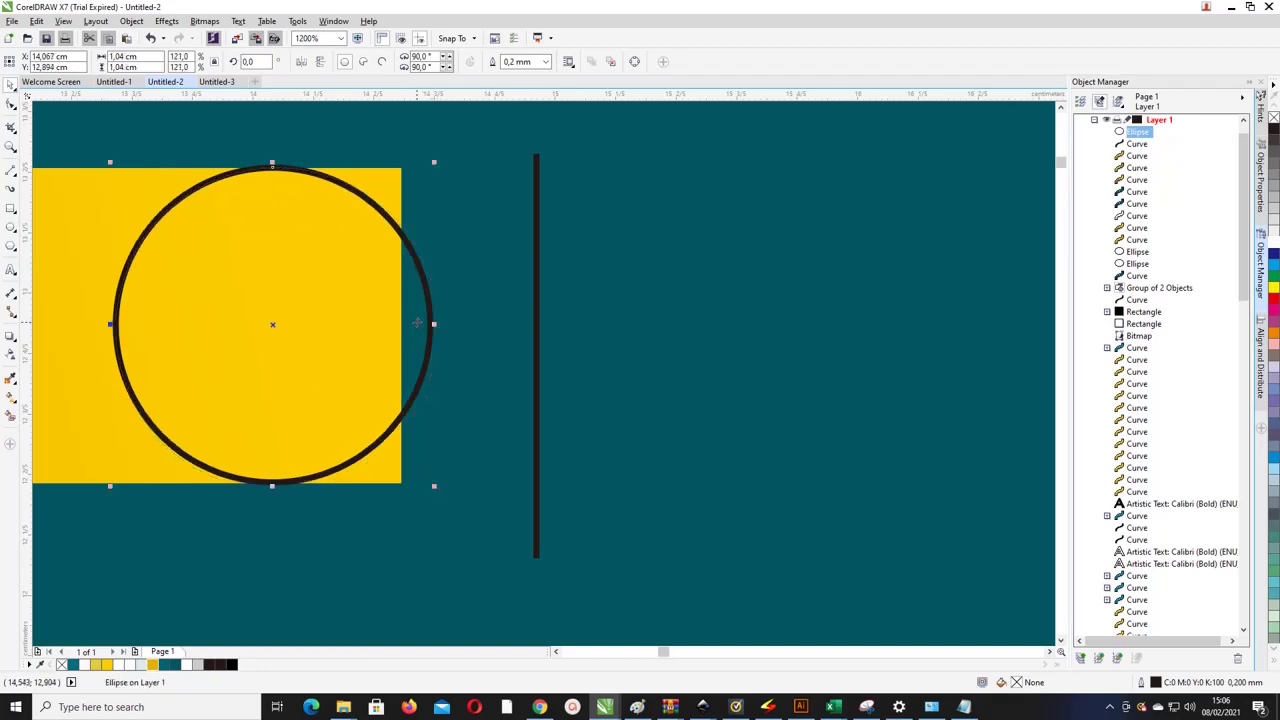
drag(427, 305, 550, 312)
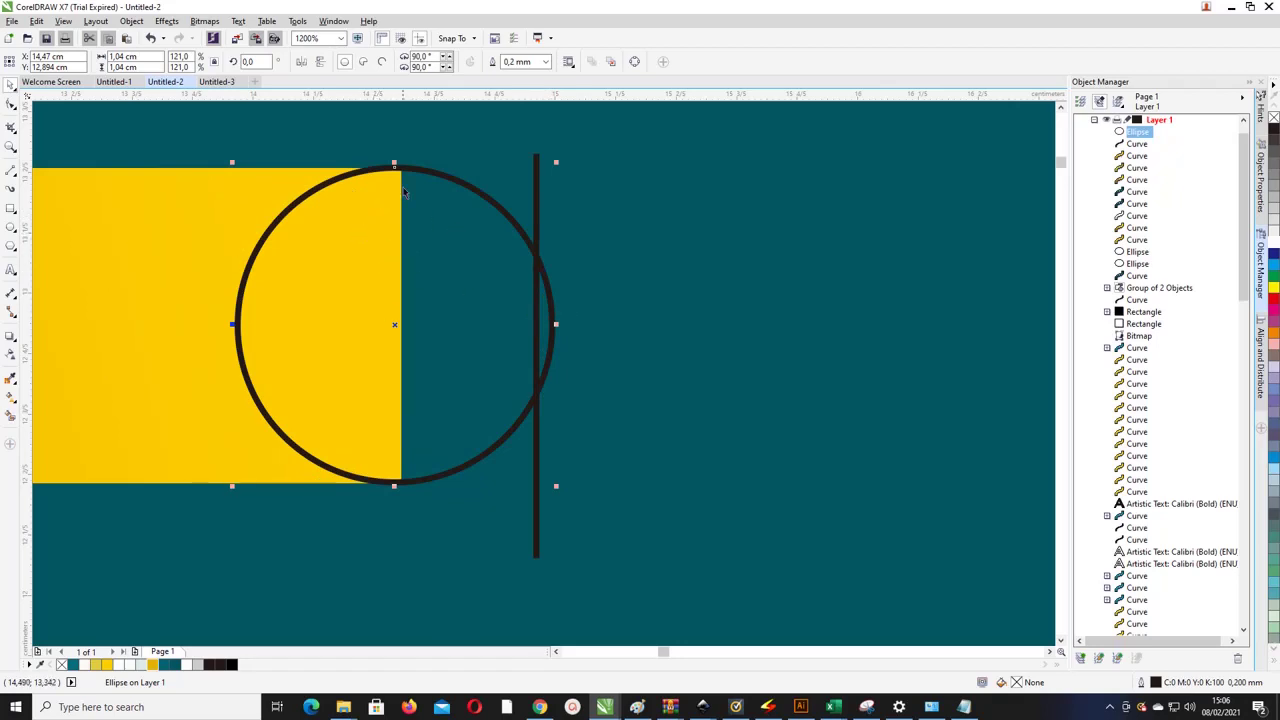
click(11, 416)
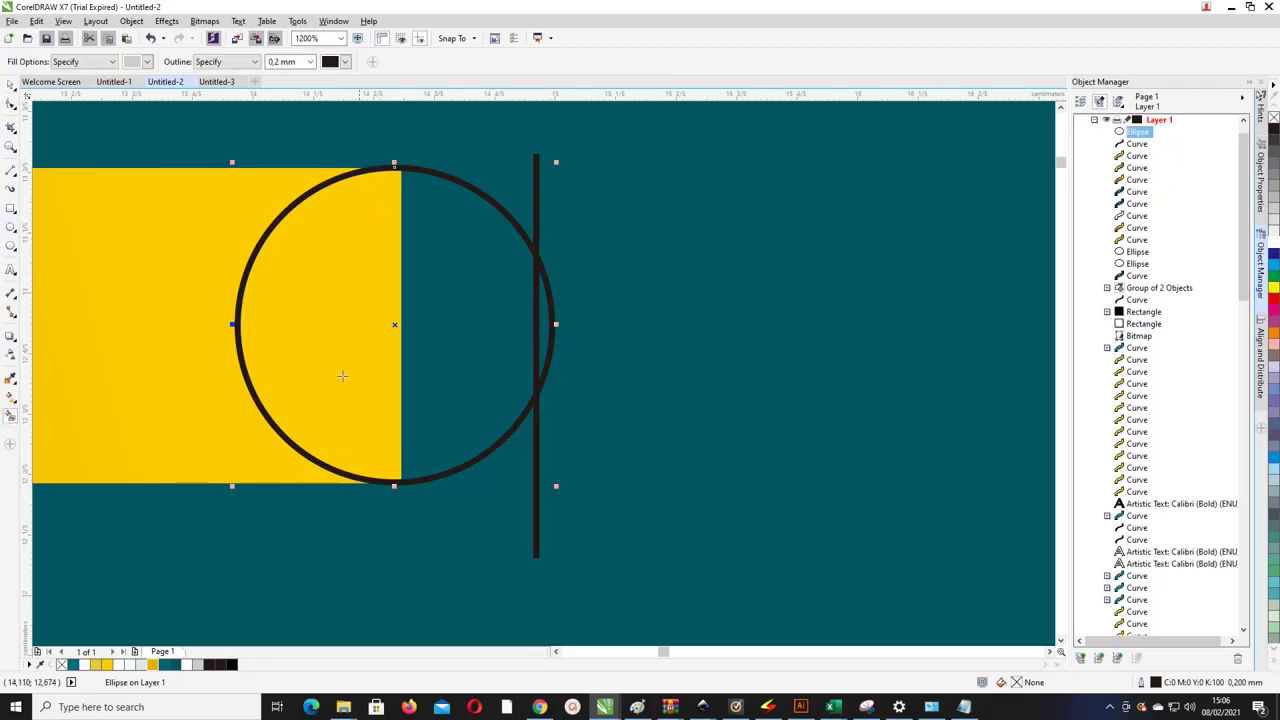
click(440, 288)
key(ctrl+z)
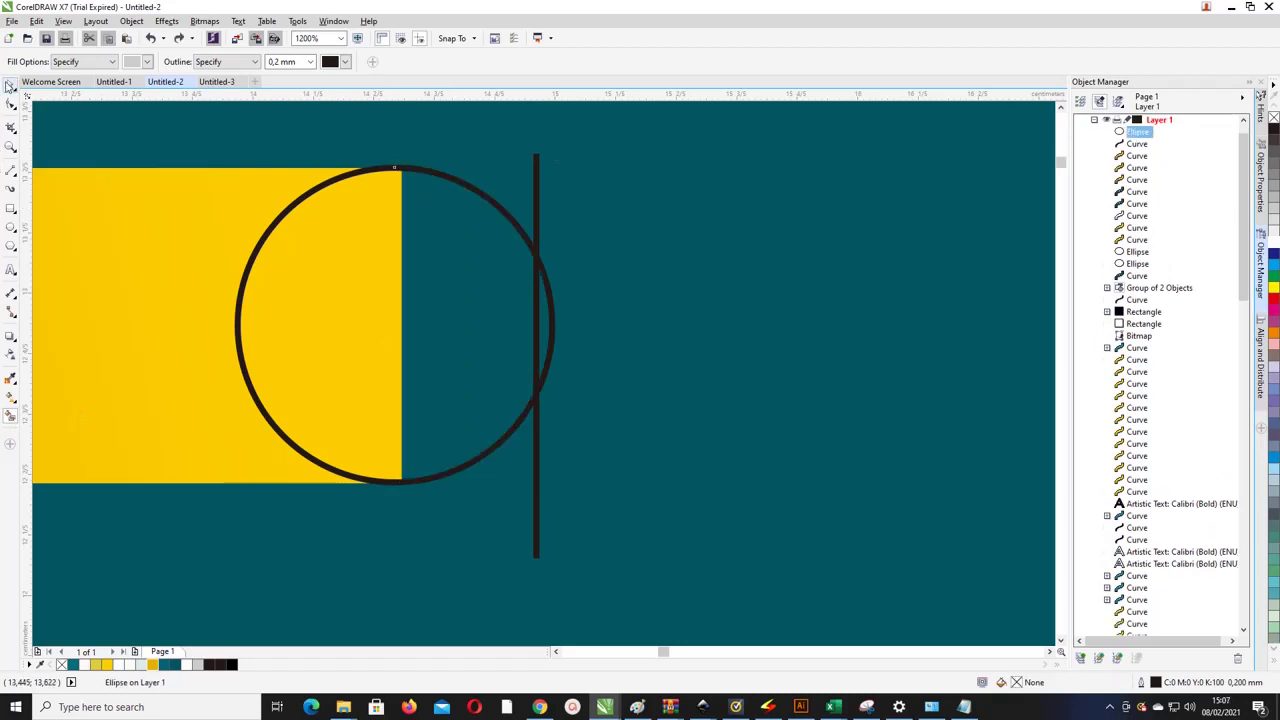
Step: Delete the vertical cutting line that crosses the circle
click(11, 104)
click(537, 175)
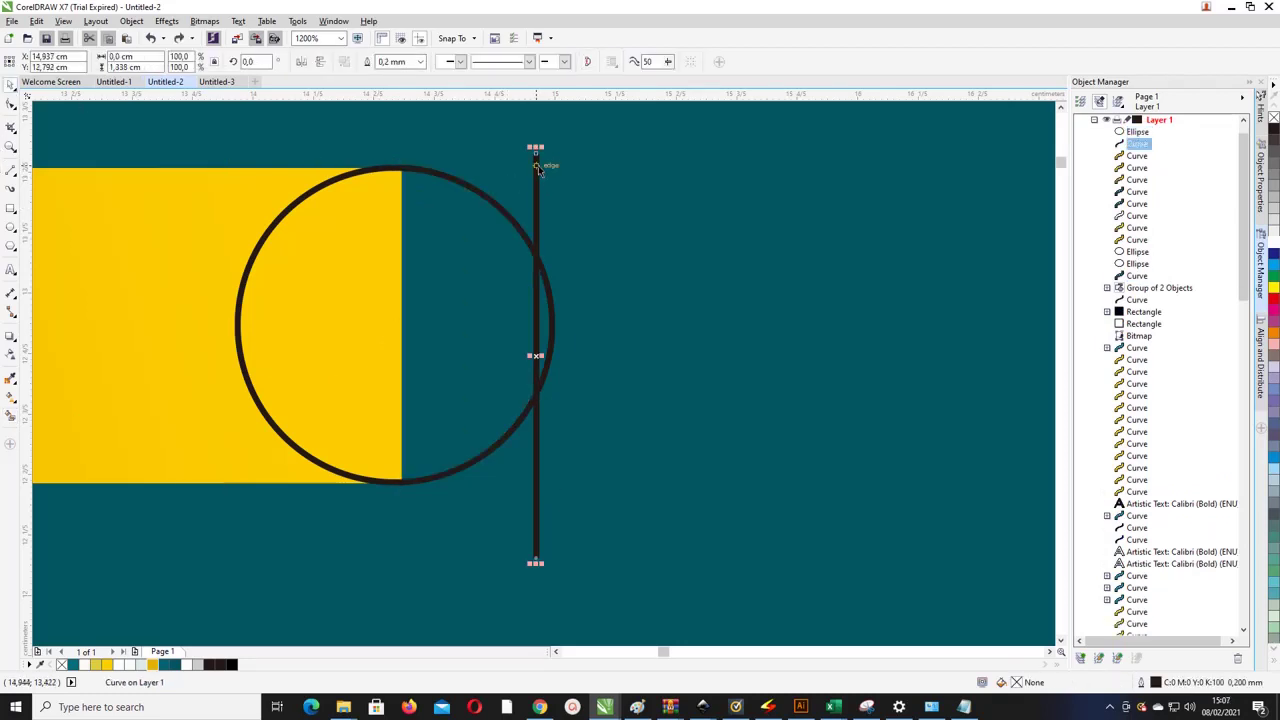
key(F10)
click(12, 91)
key(Delete)
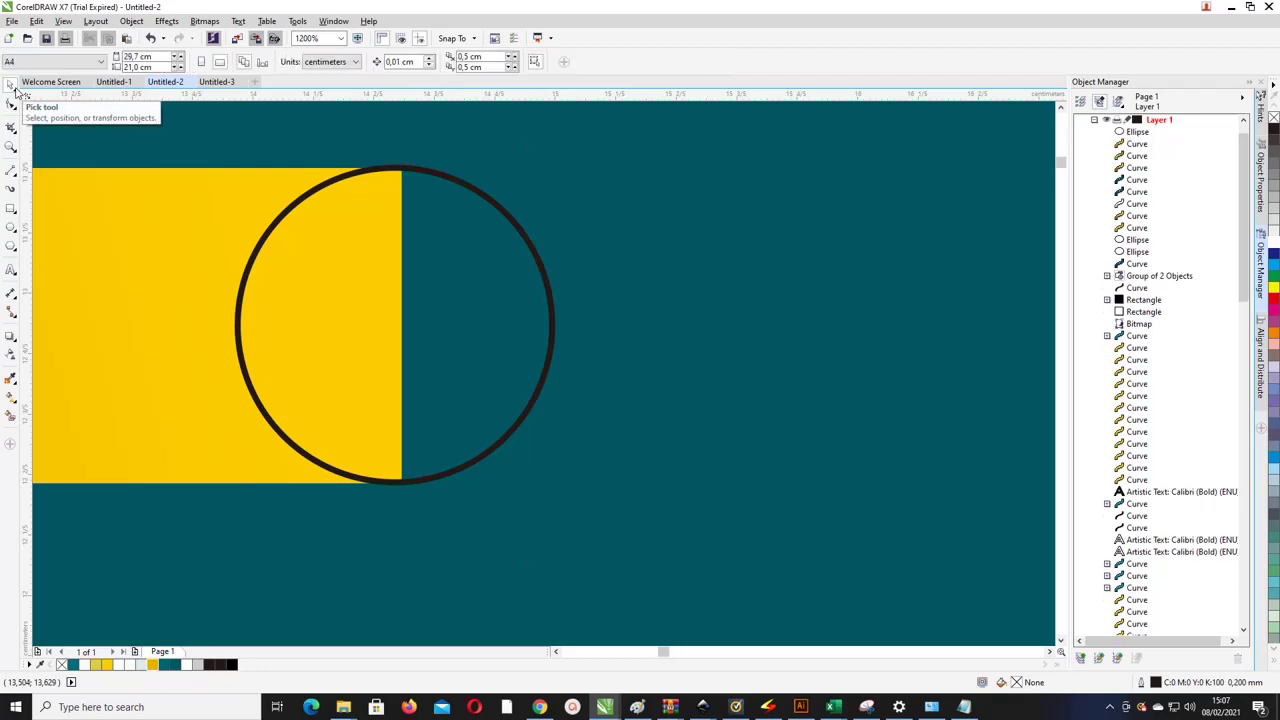
Step: Create a half-circle from the part of the circle outside the band with Smart Fill and delete the original circle
click(11, 416)
click(490, 306)
click(11, 86)
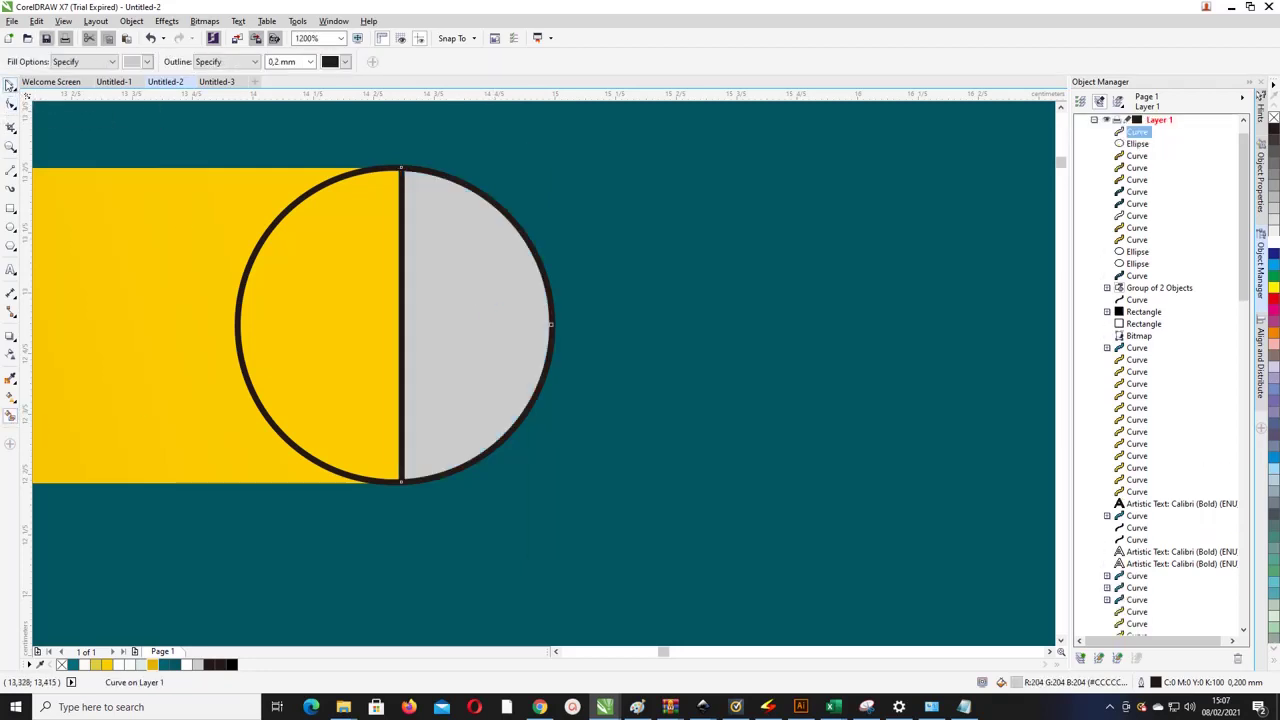
click(268, 220)
key(Delete)
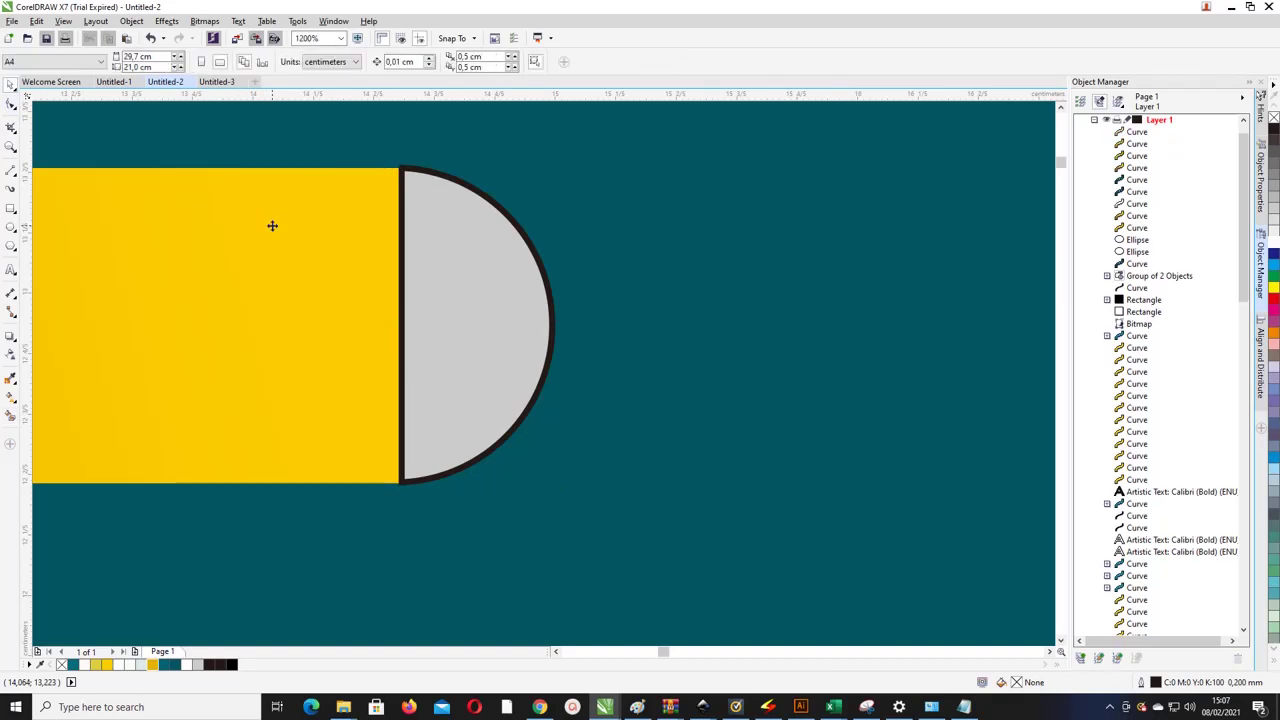
Step: Weld the grey half-circle to the gold band to give the band a rounded end
click(506, 249)
shift+click(300, 257)
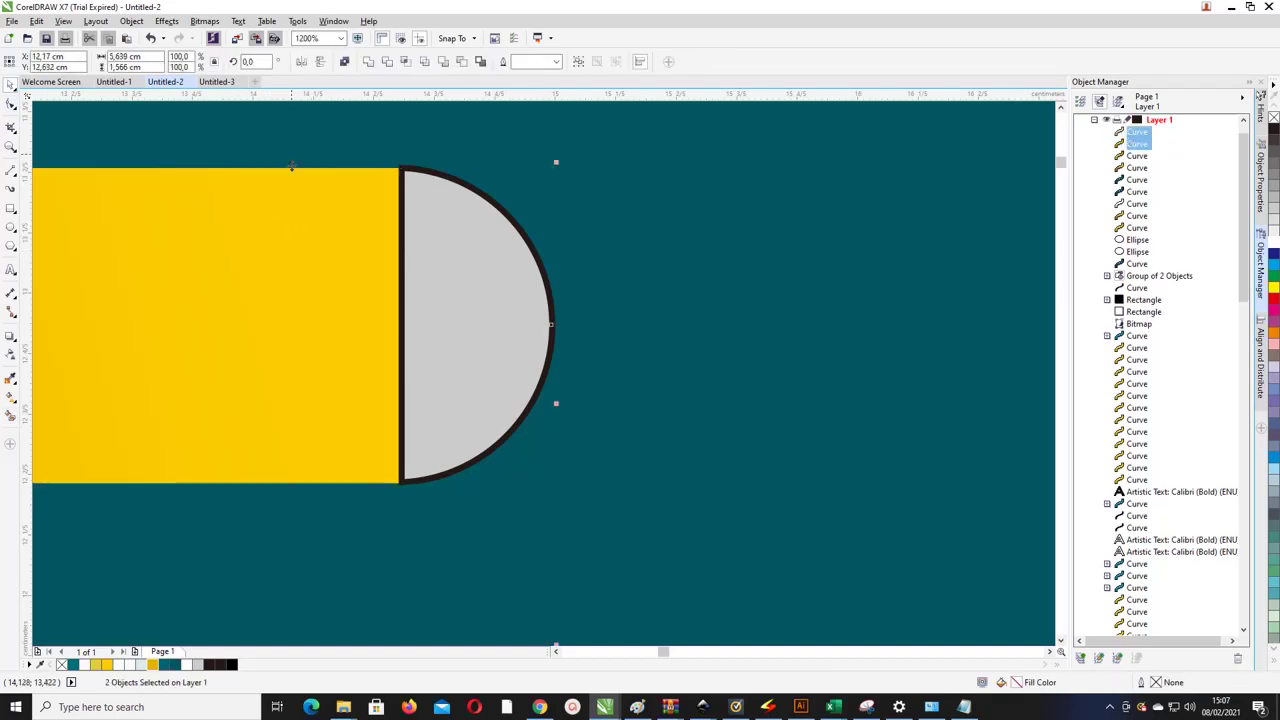
click(368, 62)
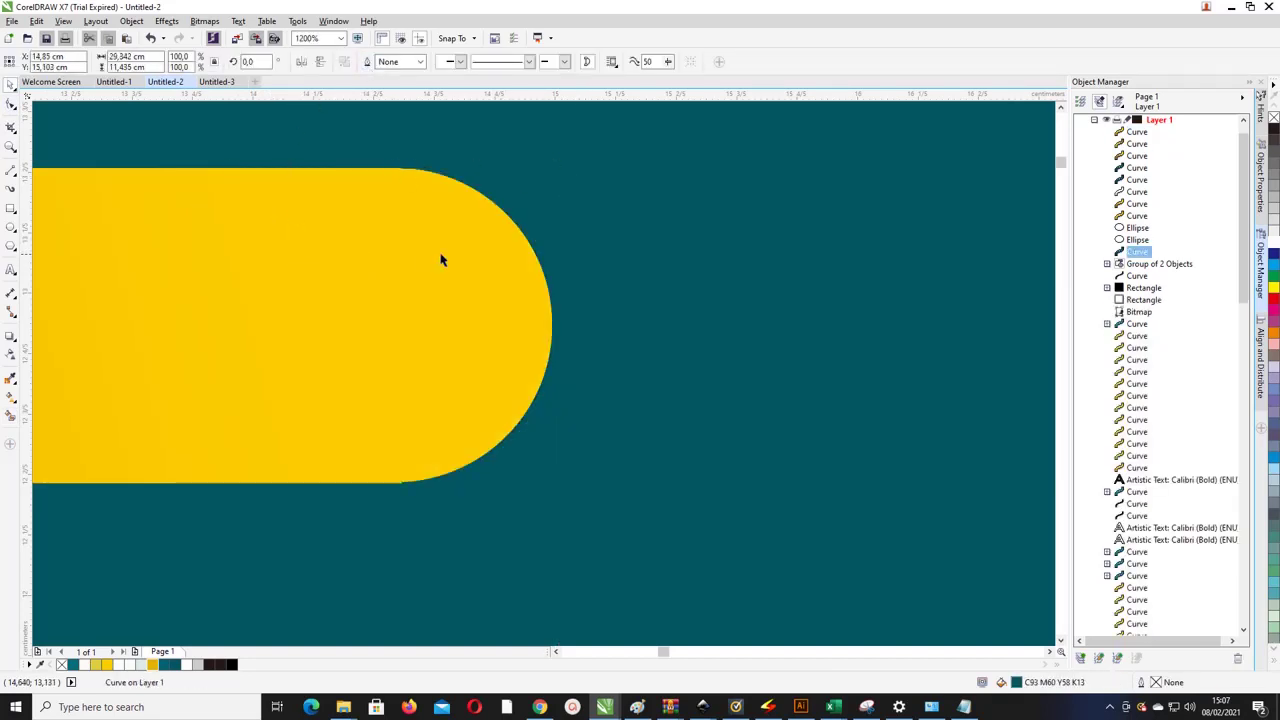
Step: Adjust the nodes at the upper and lower joints of the rounded end so they line up with the band's straight edges
scroll(395, 178, up, 3)
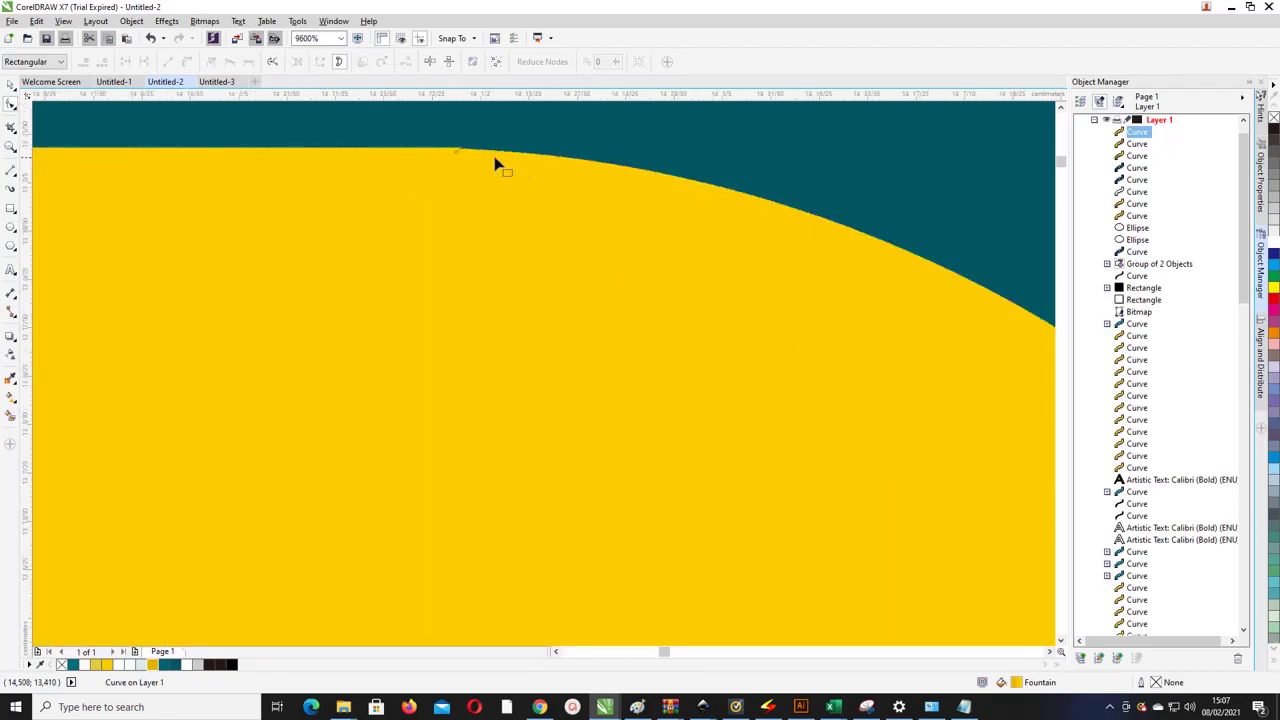
click(460, 150)
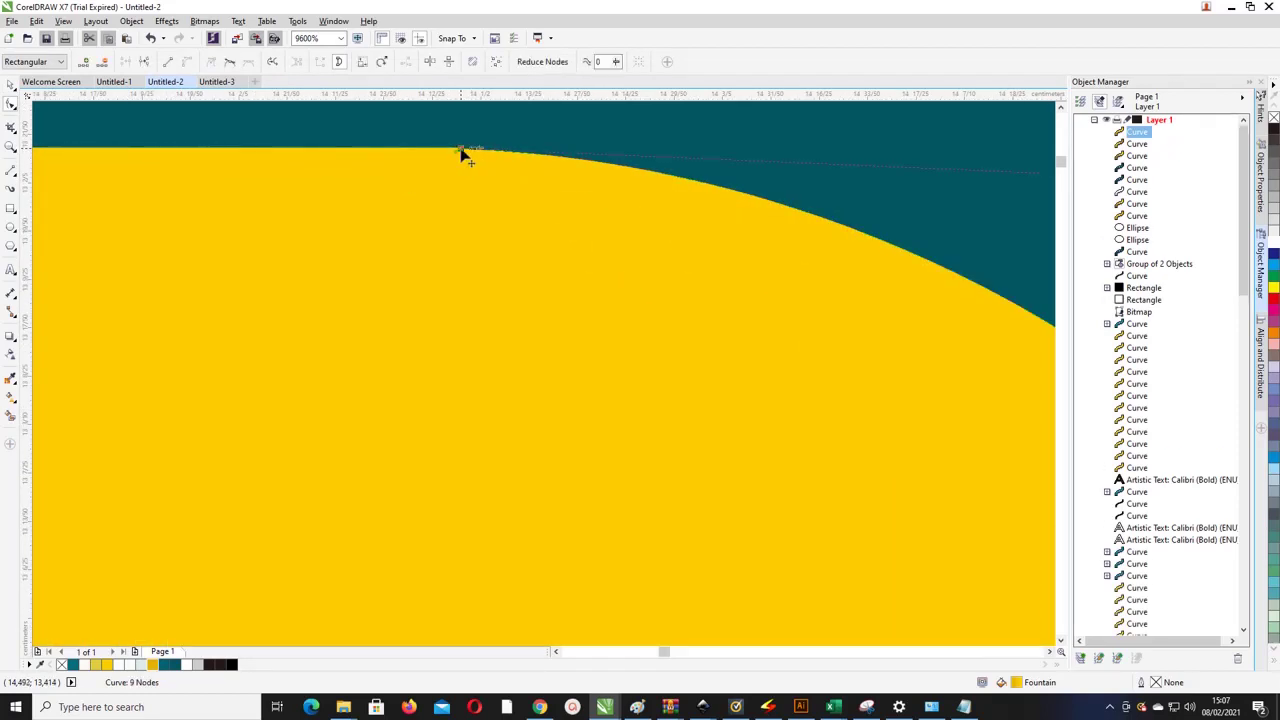
drag(458, 157, 466, 196)
scroll(466, 147, up, 3)
scroll(491, 206, down, 10)
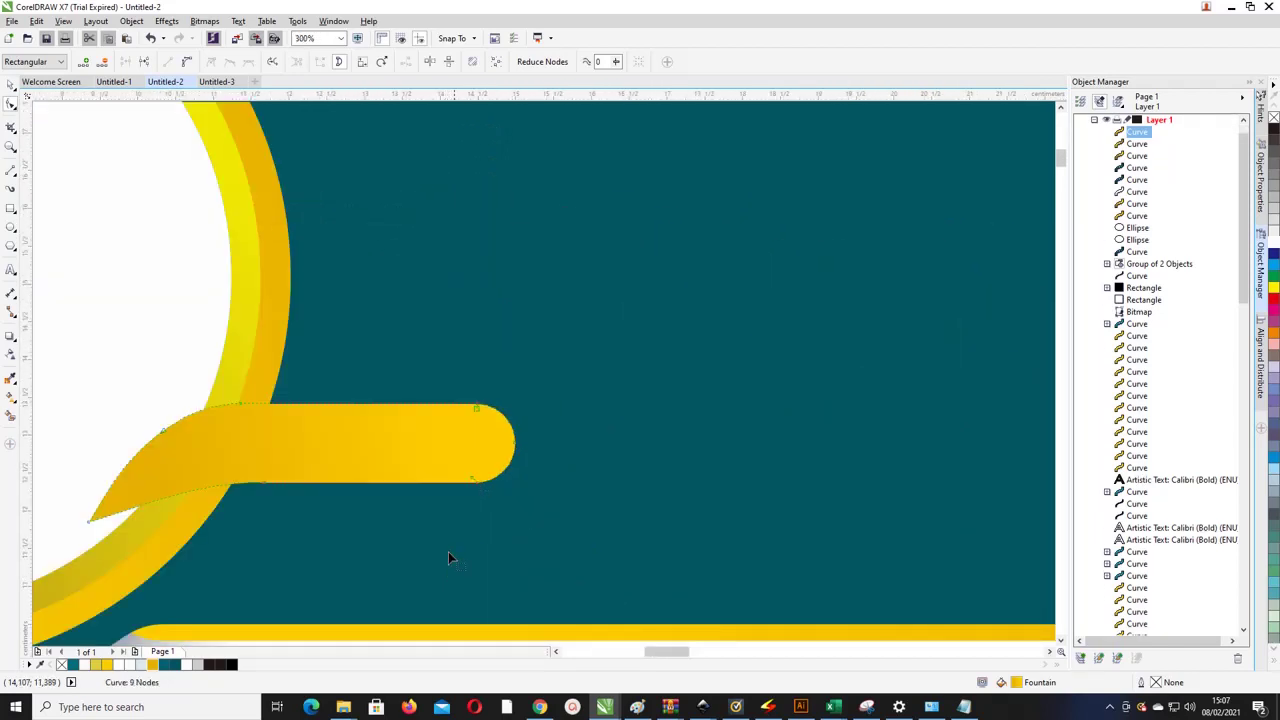
scroll(483, 483, up, 7)
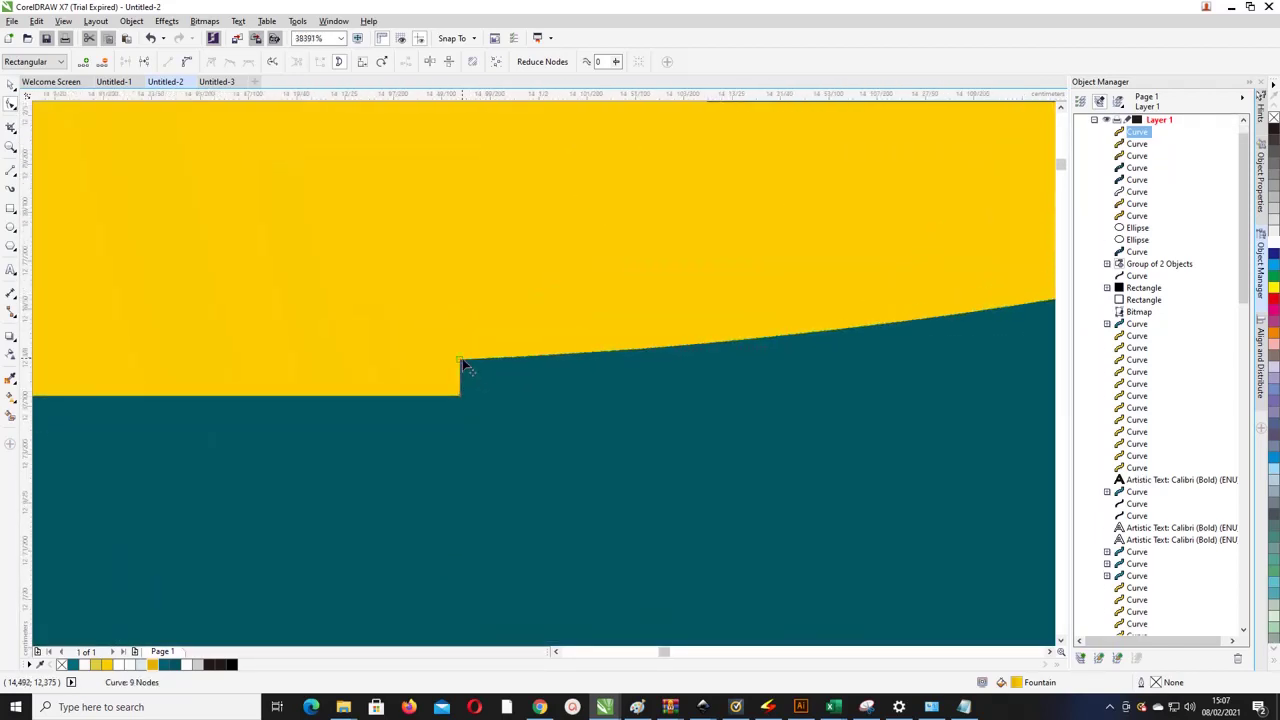
drag(463, 368, 460, 393)
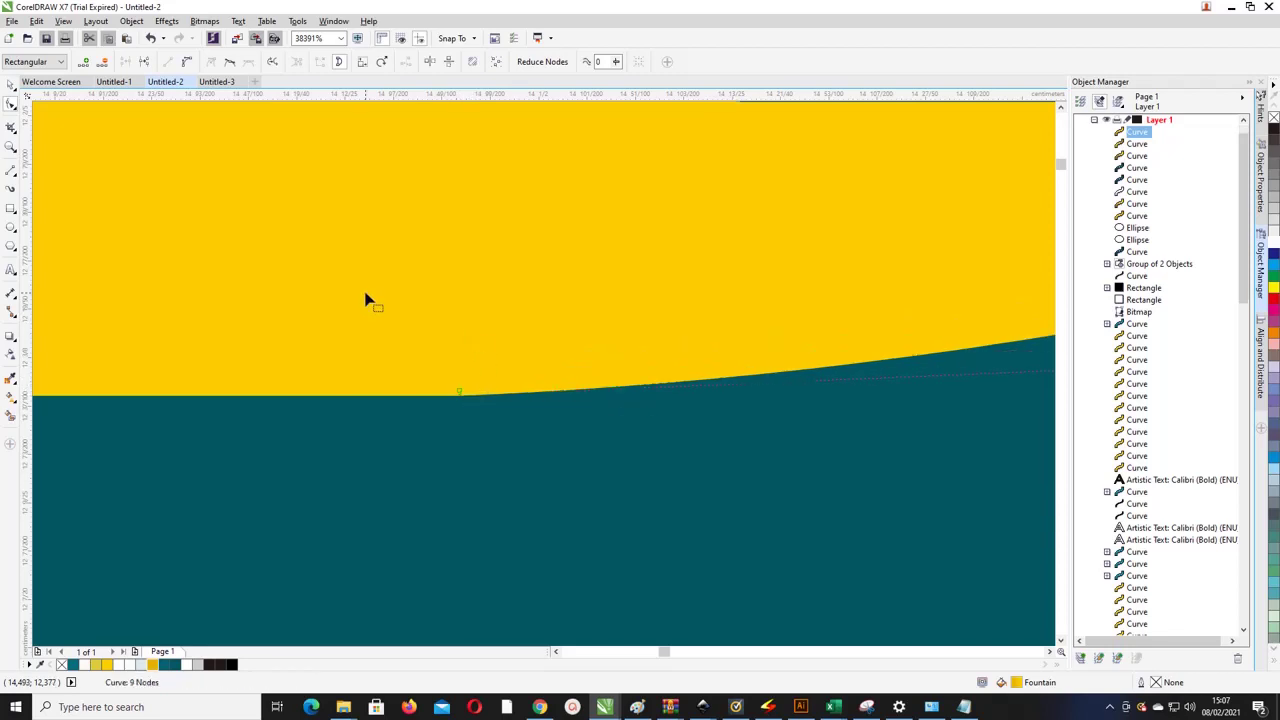
Step: Scale the rounded gold band proportionally to about 9.26 by 2.57 cm and shift it slightly left and down over the circular frame
click(11, 103)
scroll(660, 295, down, 8)
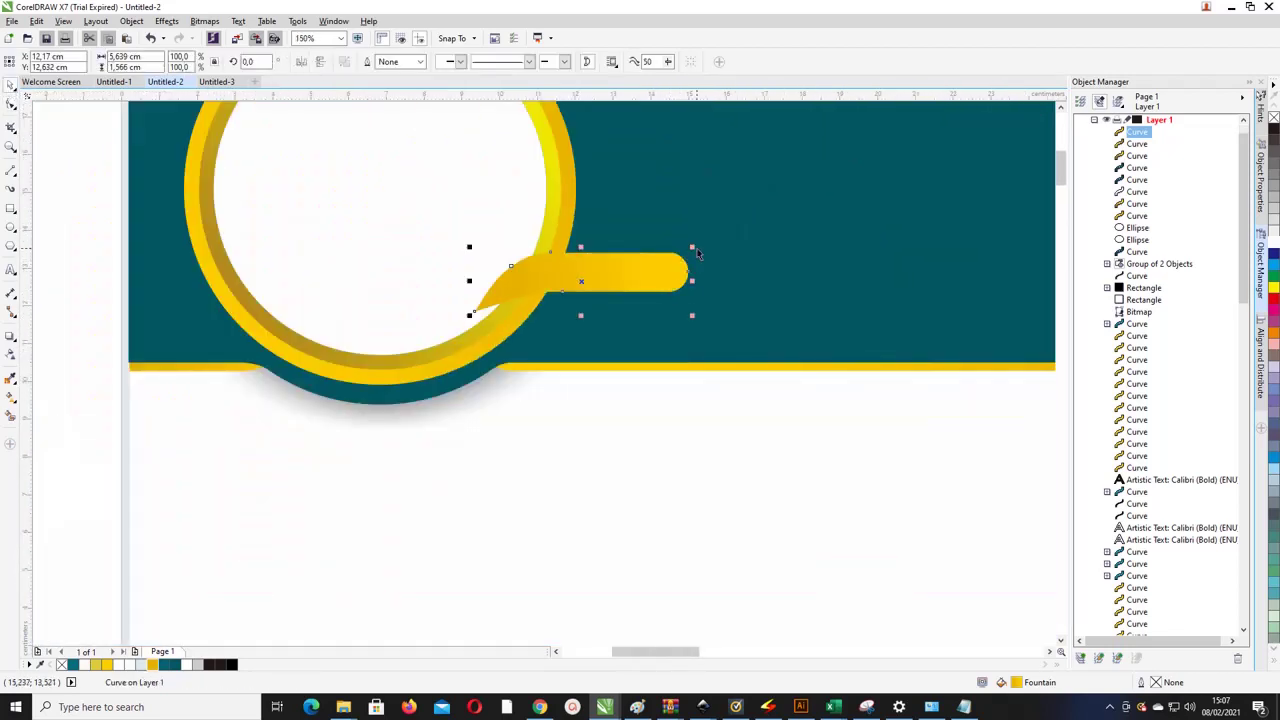
drag(694, 249, 829, 209)
scroll(601, 262, down, 1)
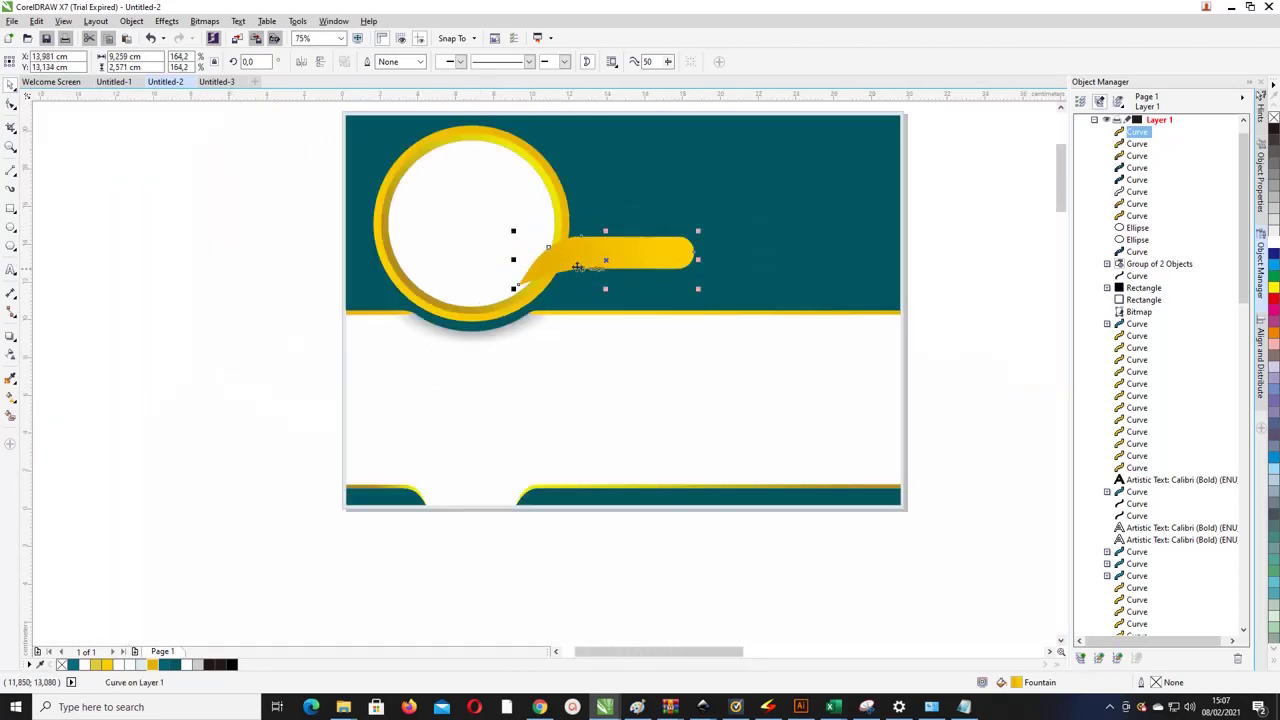
scroll(694, 258, up, 2)
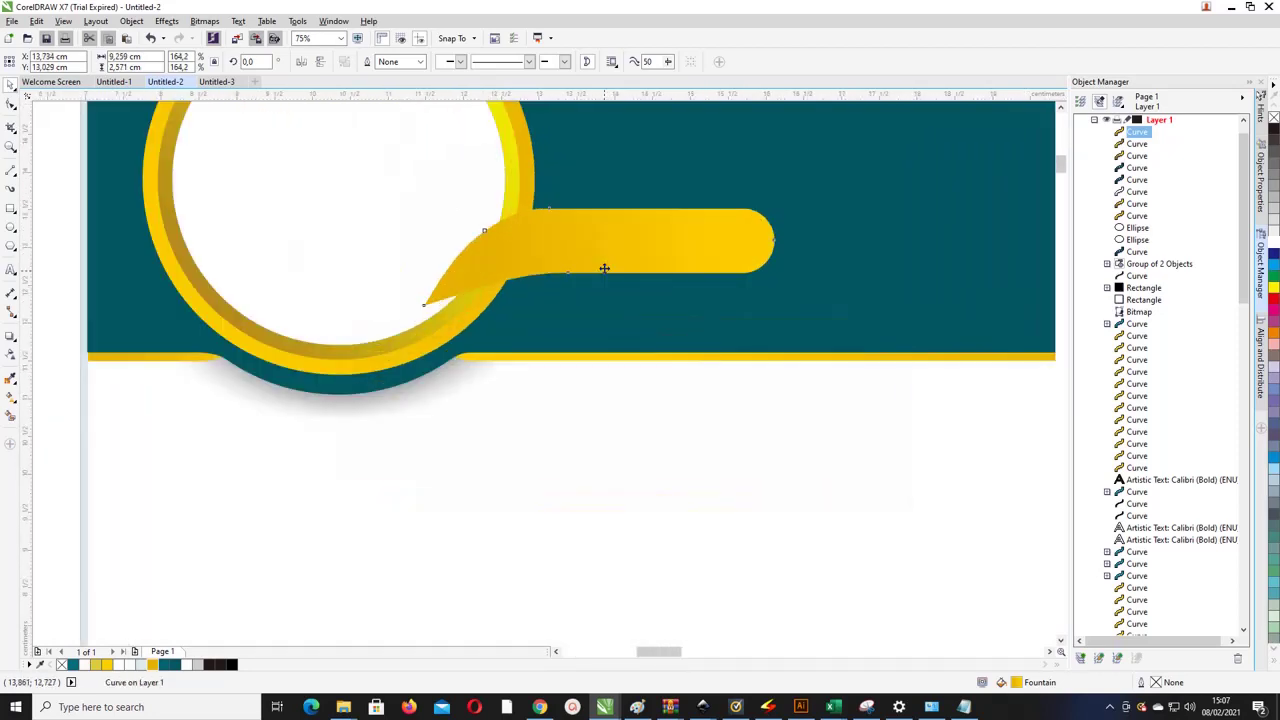
Step: Select the nodes of the band's rounded end and shift them right to lengthen the straight section
key(F10)
scroll(546, 270, down, 2)
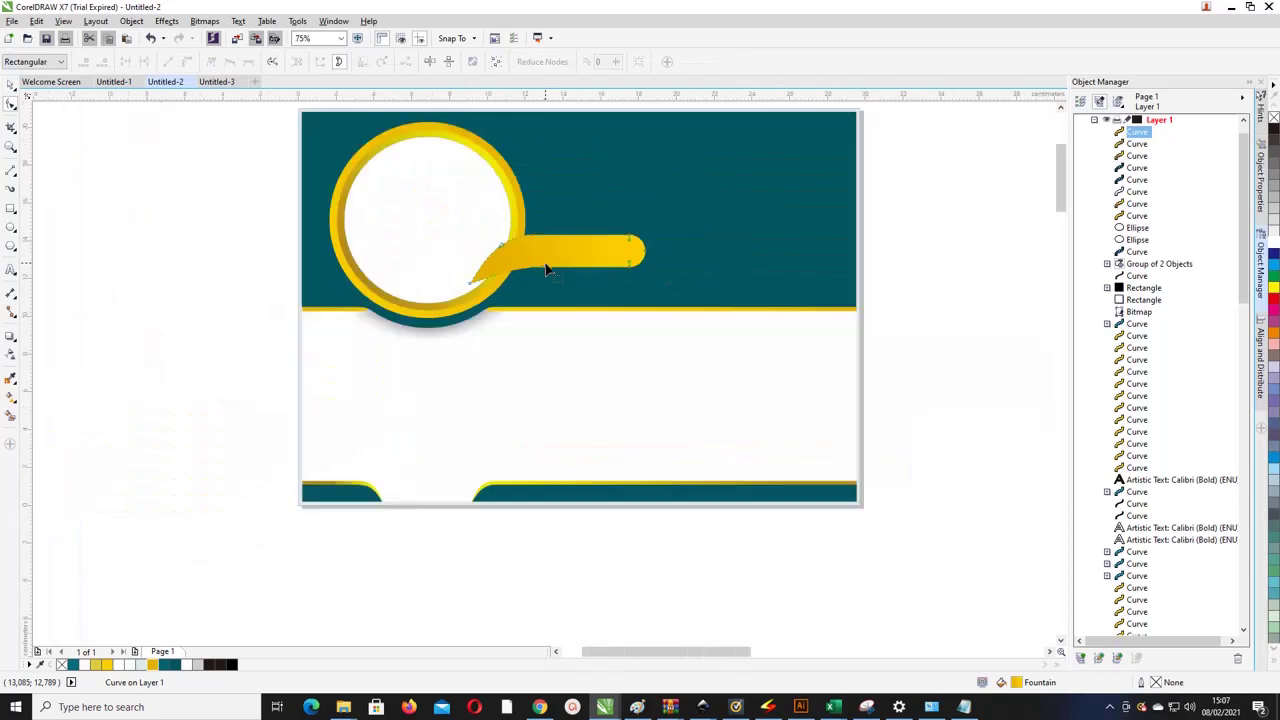
drag(710, 300, 671, 245)
scroll(548, 272, up, 1)
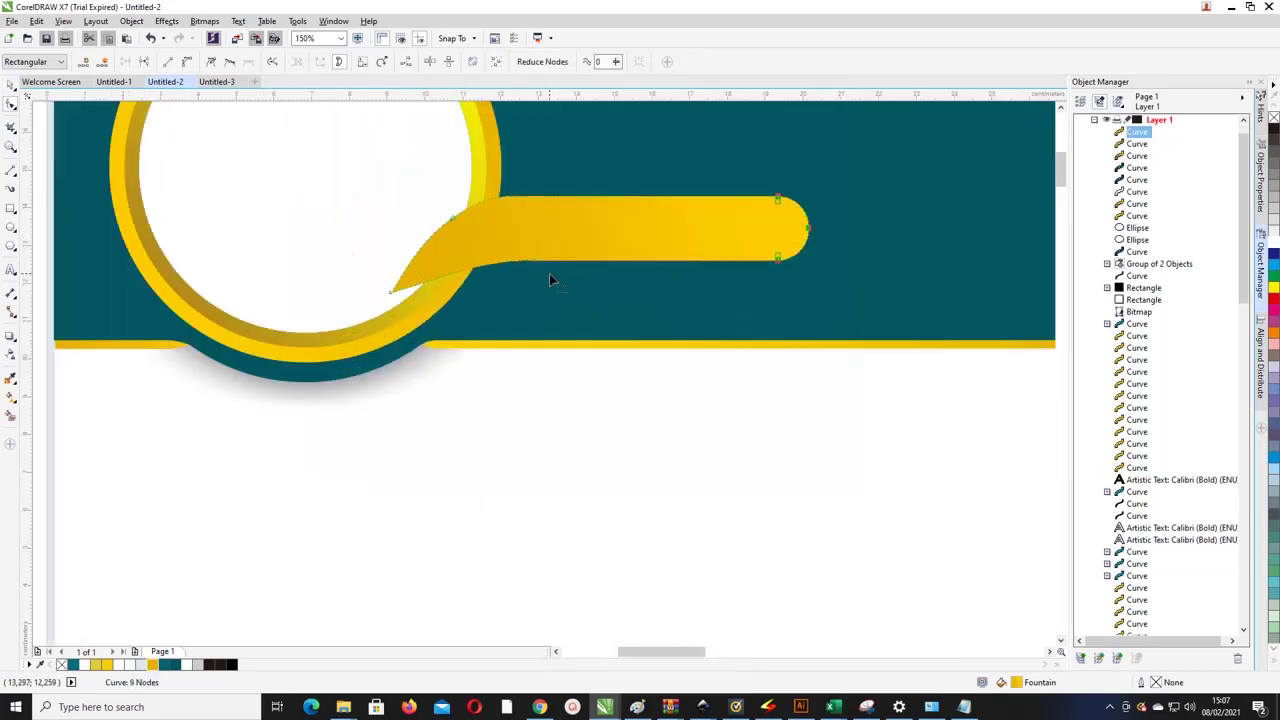
Step: Bend the lower edge of the gold band's pointed tip upward by repositioning its curve handle
scroll(537, 263, up, 2)
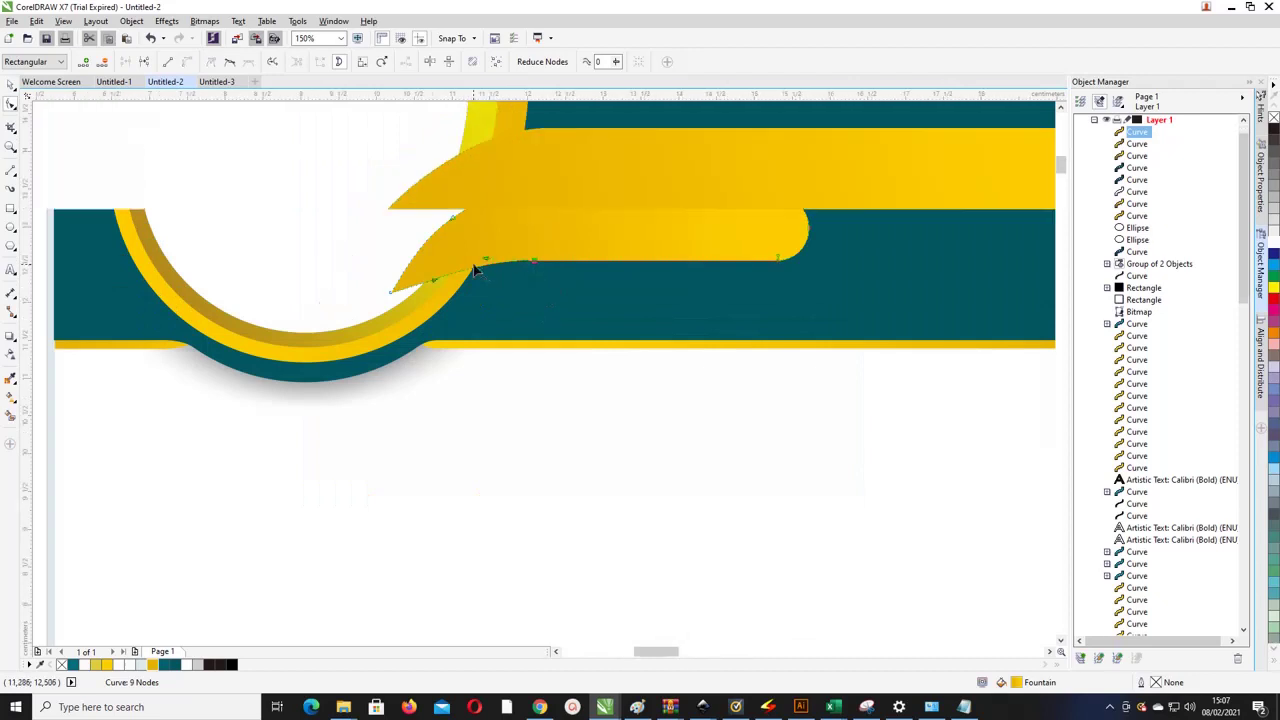
drag(320, 333, 391, 237)
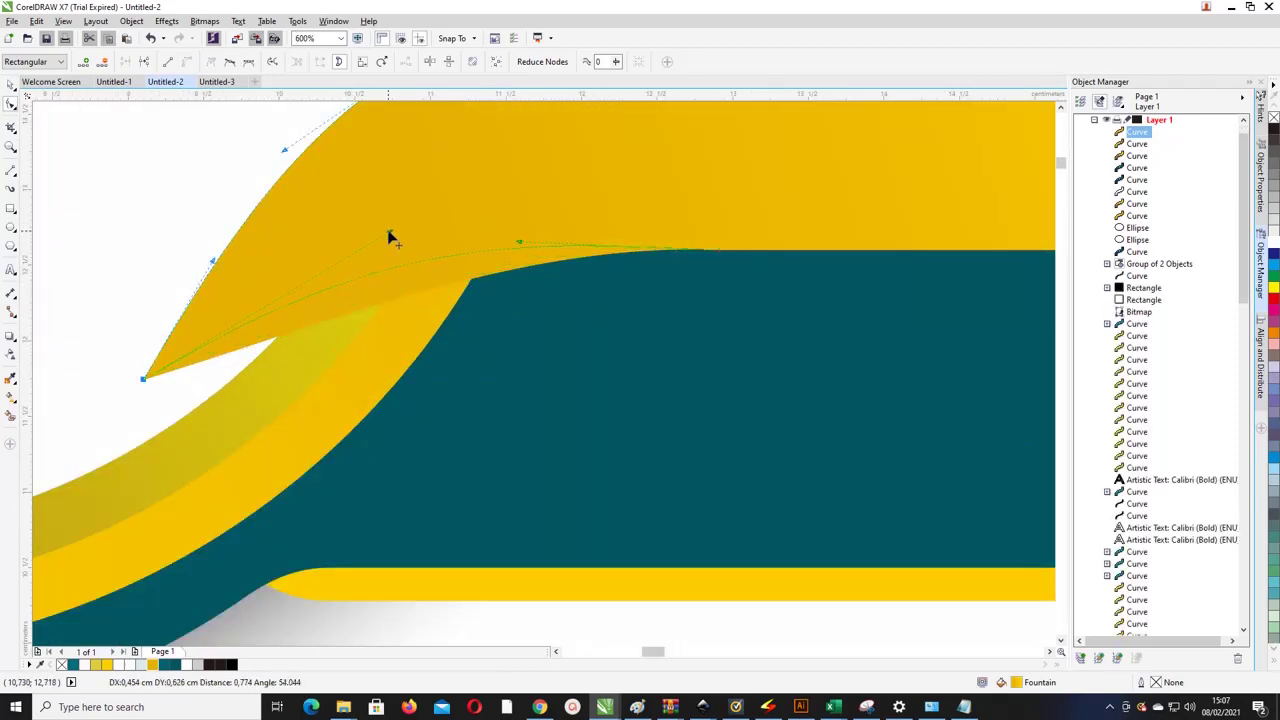
scroll(391, 237, down, 1)
scroll(462, 253, down, 1)
scroll(455, 252, up, 1)
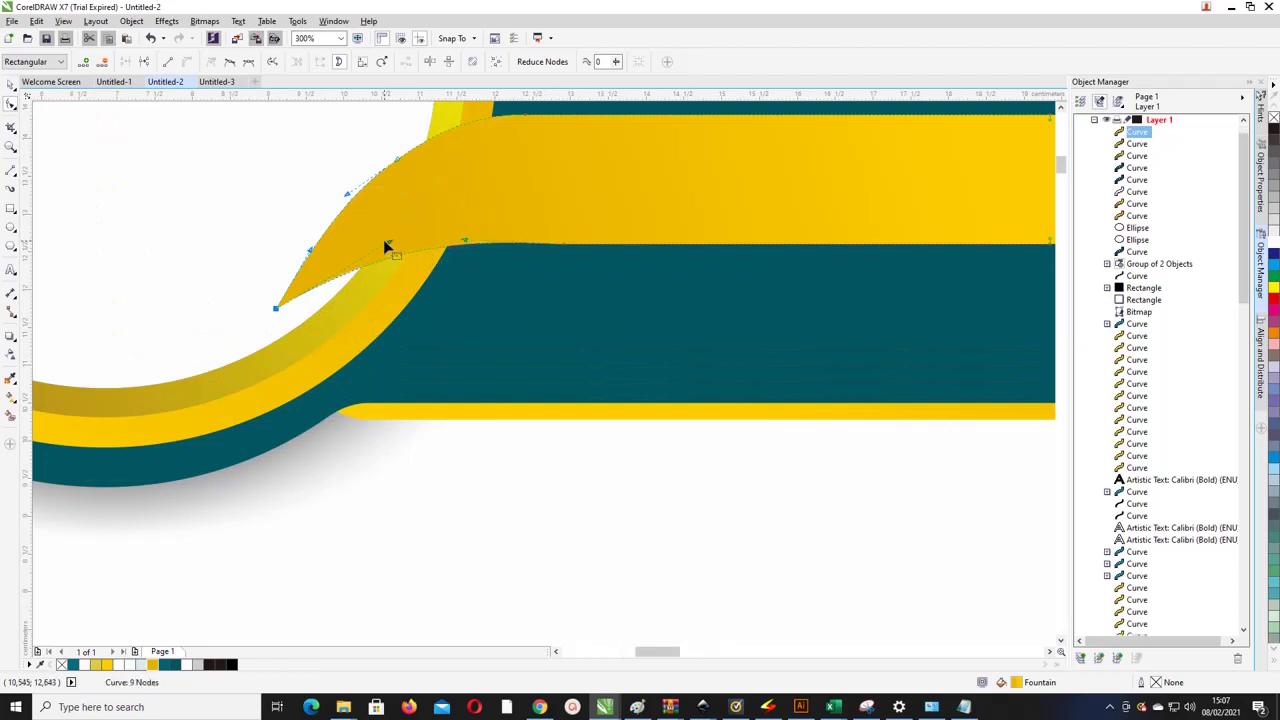
key(space)
scroll(376, 237, down, 1)
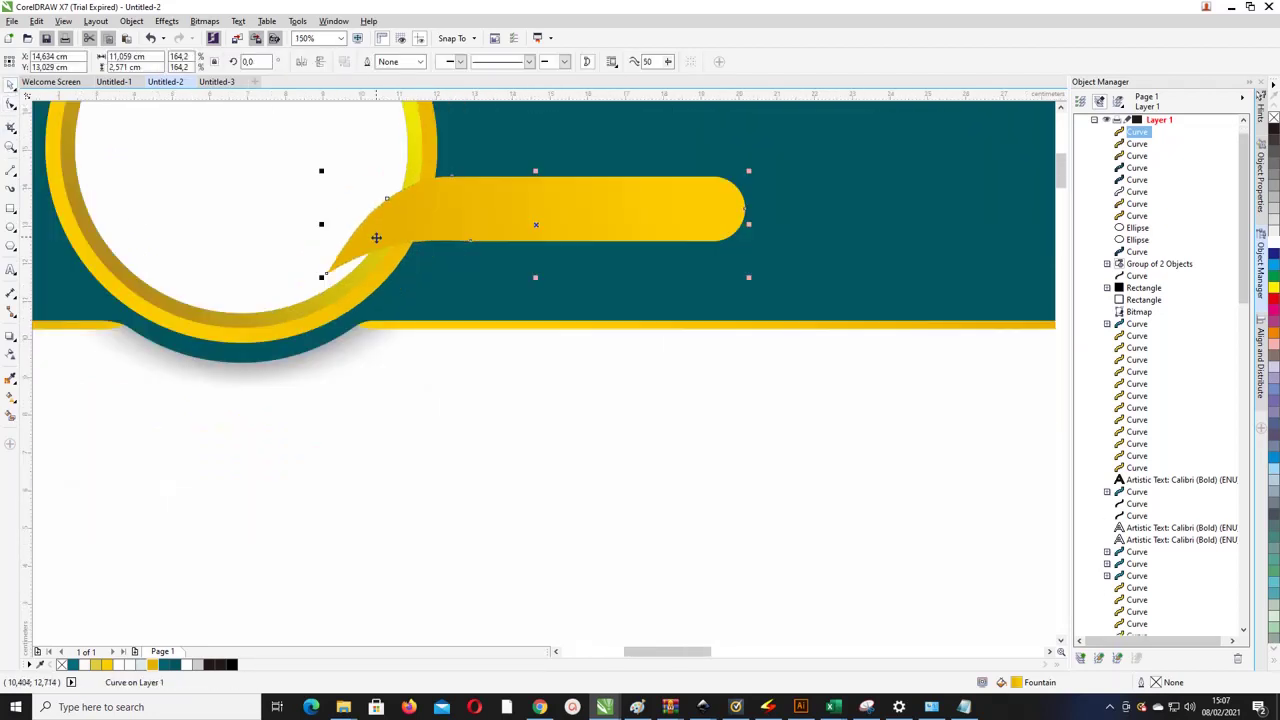
Step: Apply the Small Glow drop shadow preset to the gold band, with black as shadow colour and 33 opacity
click(11, 339)
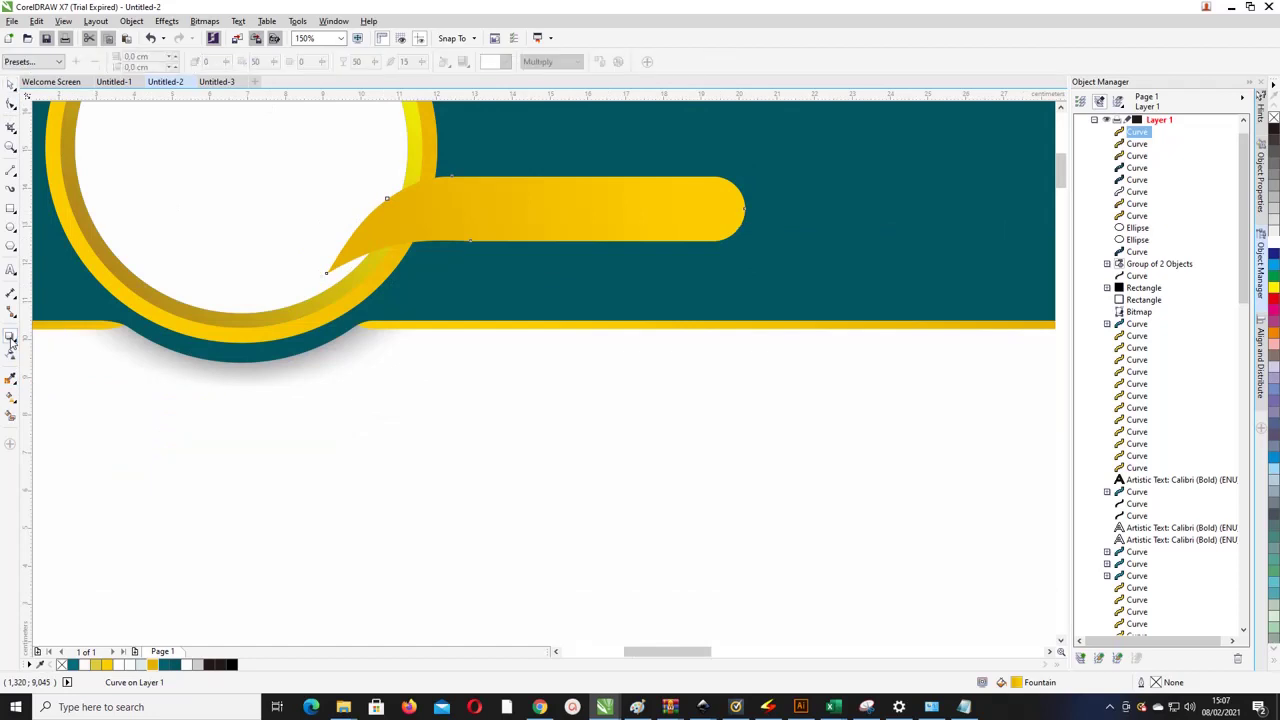
click(48, 61)
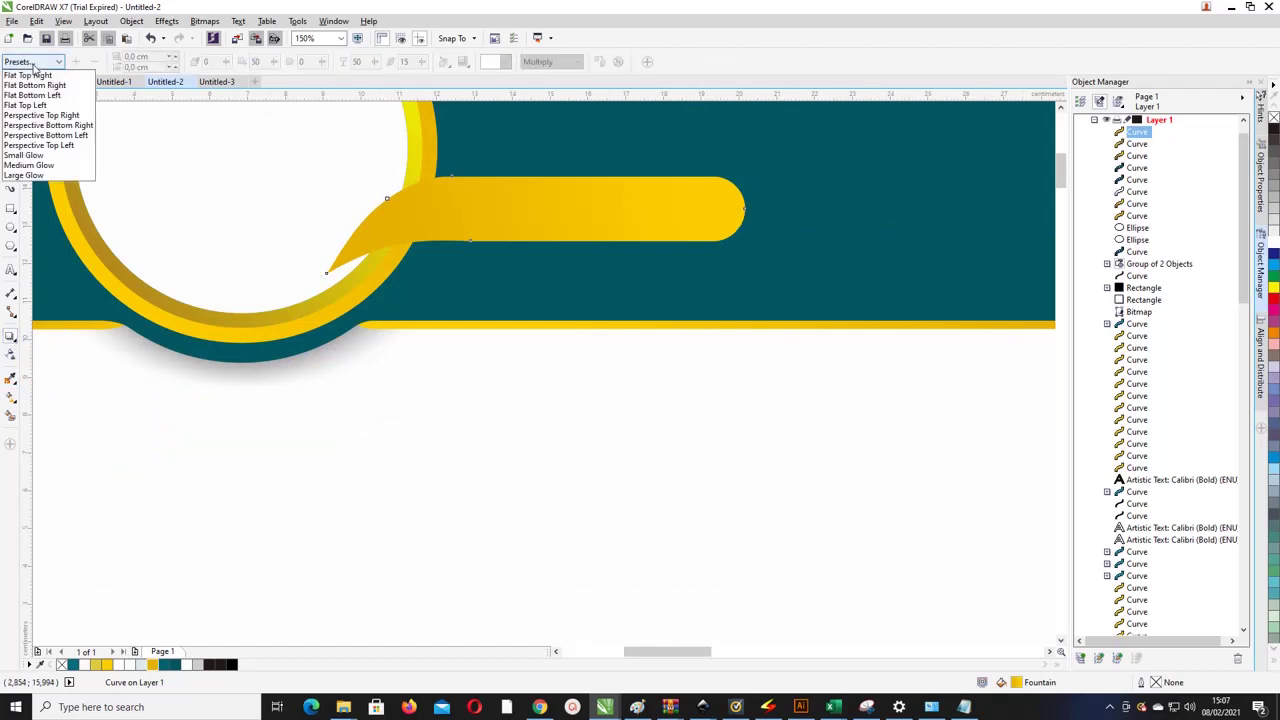
click(25, 158)
click(506, 61)
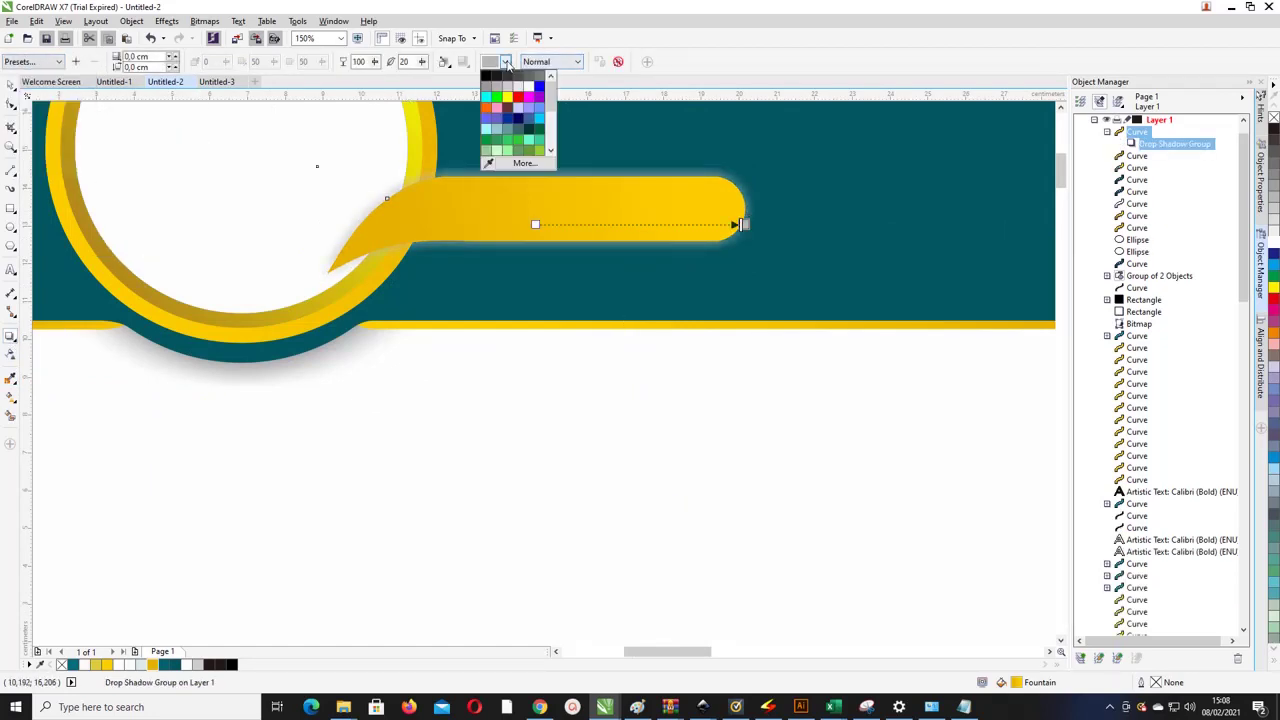
click(487, 77)
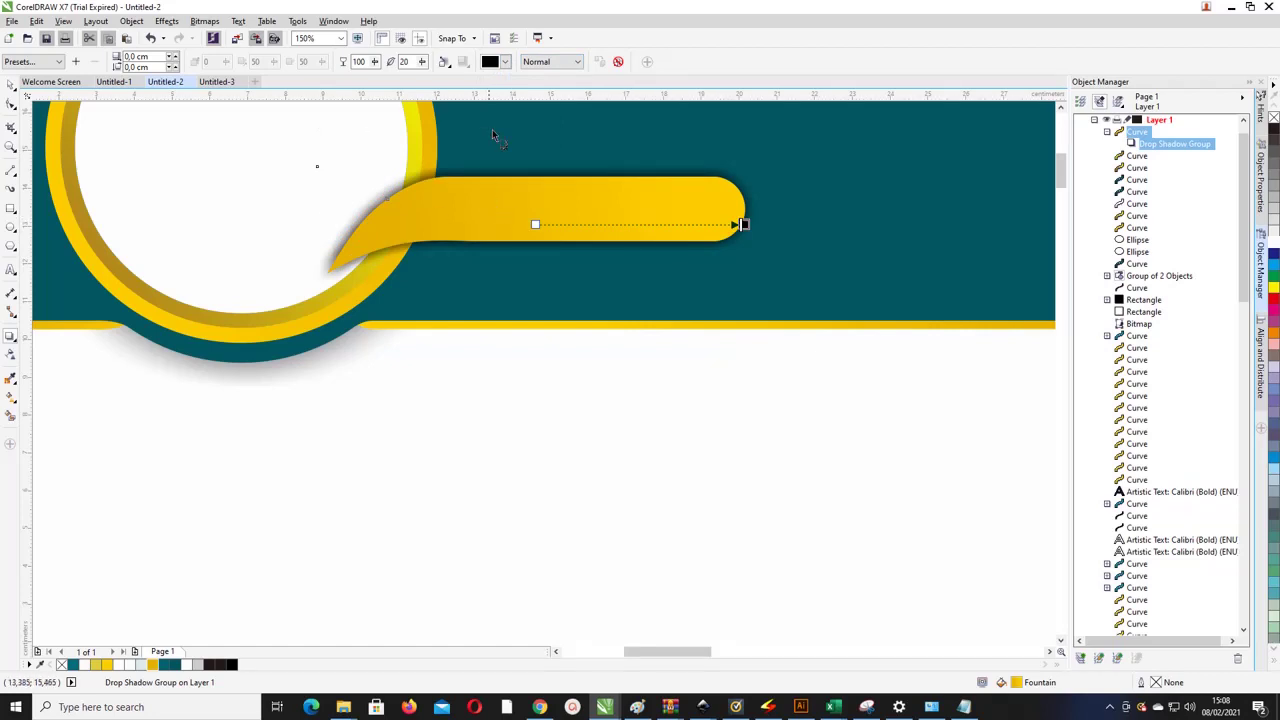
drag(364, 67, 355, 71)
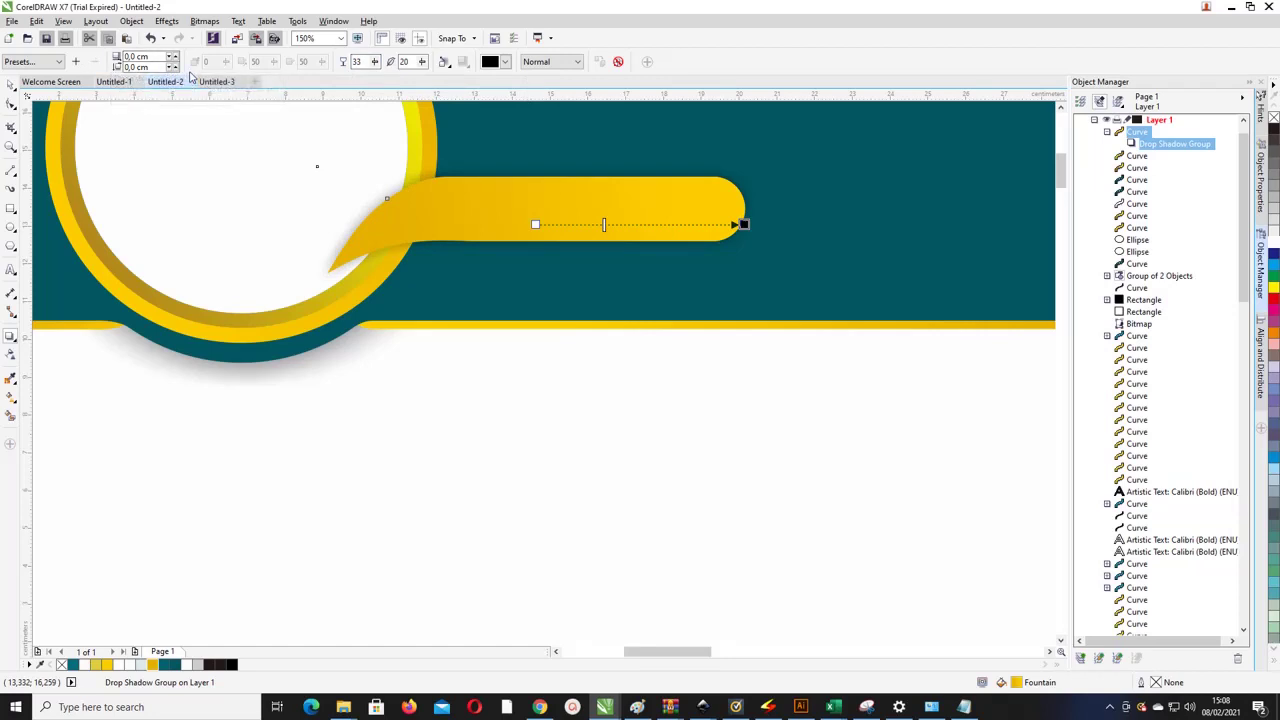
Step: Set the band's shadow offset to 0.0 cm horizontally and -0.5 cm vertically
click(172, 66)
click(172, 66)
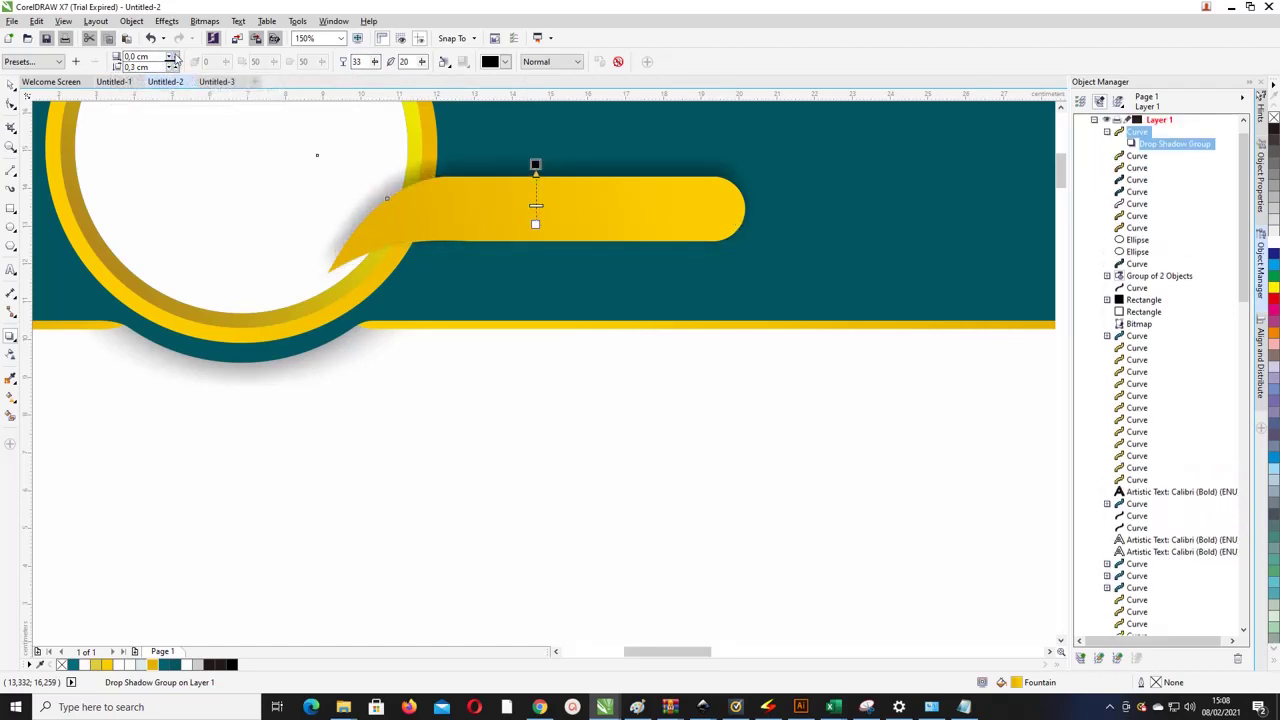
click(172, 70)
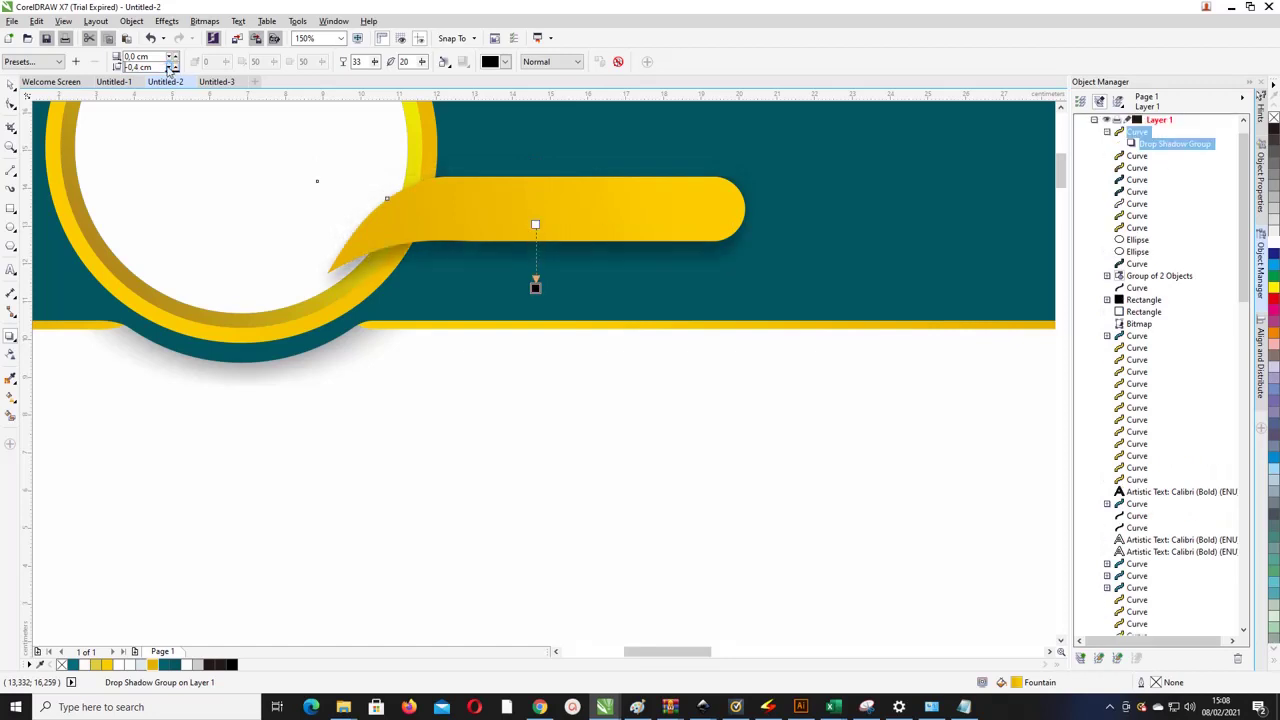
click(172, 61)
click(172, 61)
click(172, 56)
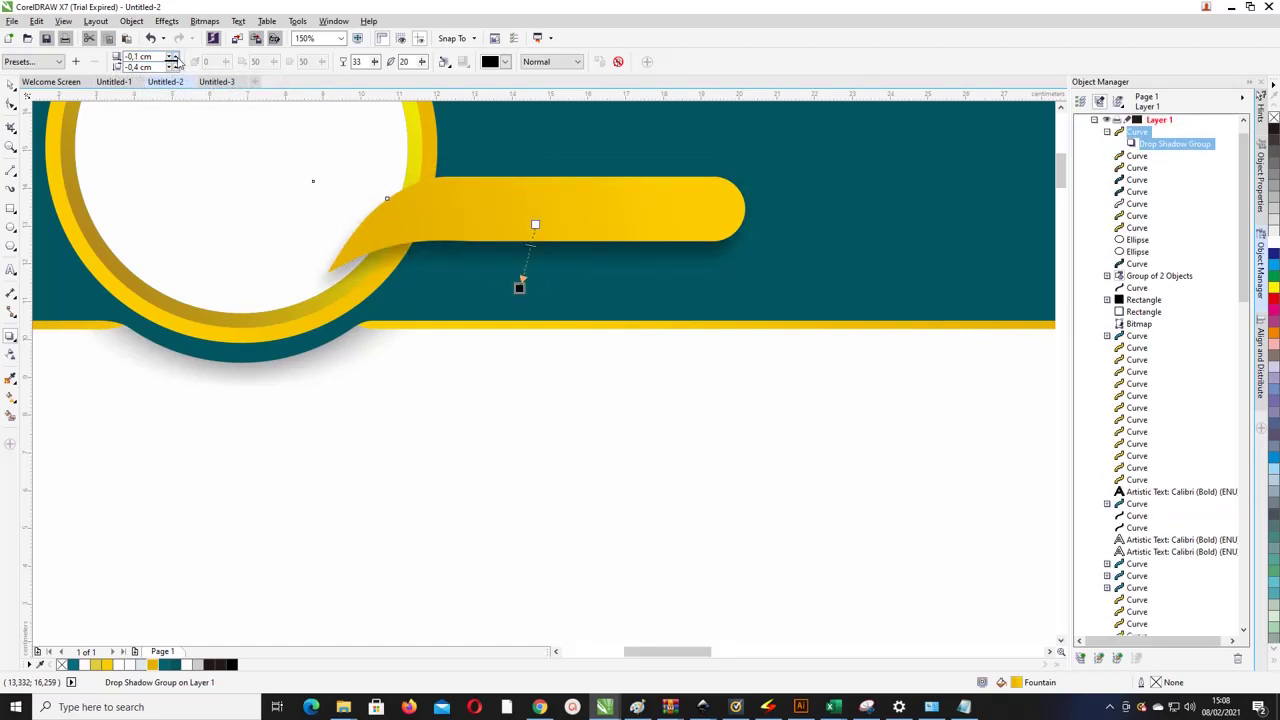
click(172, 56)
click(172, 67)
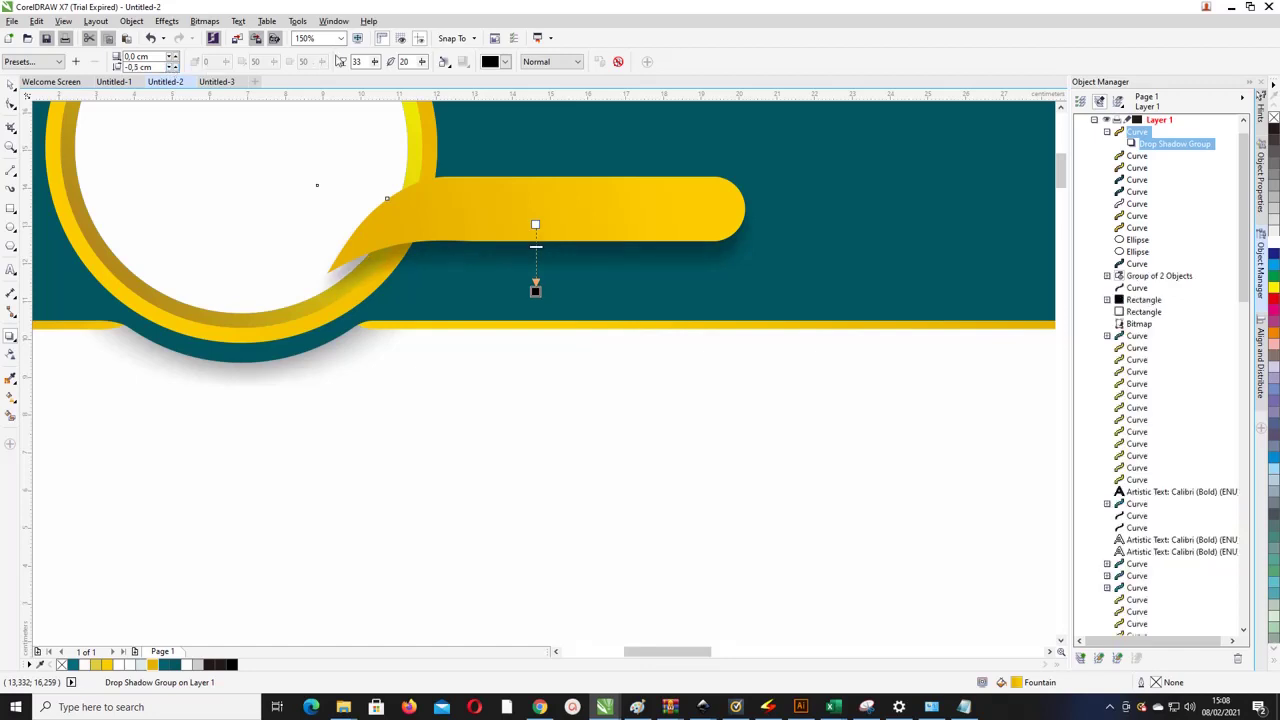
Step: Reduce the band's shadow opacity to 12 and set its merge mode to Multiply
drag(373, 61, 369, 67)
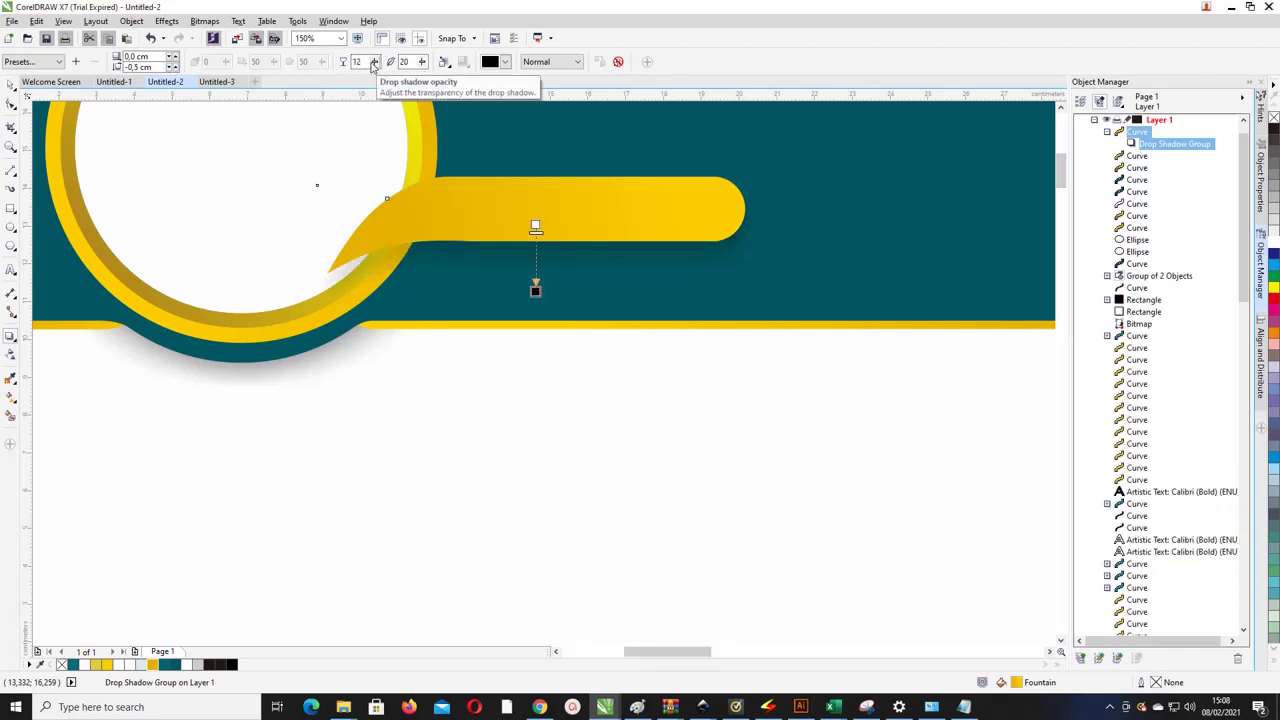
click(550, 61)
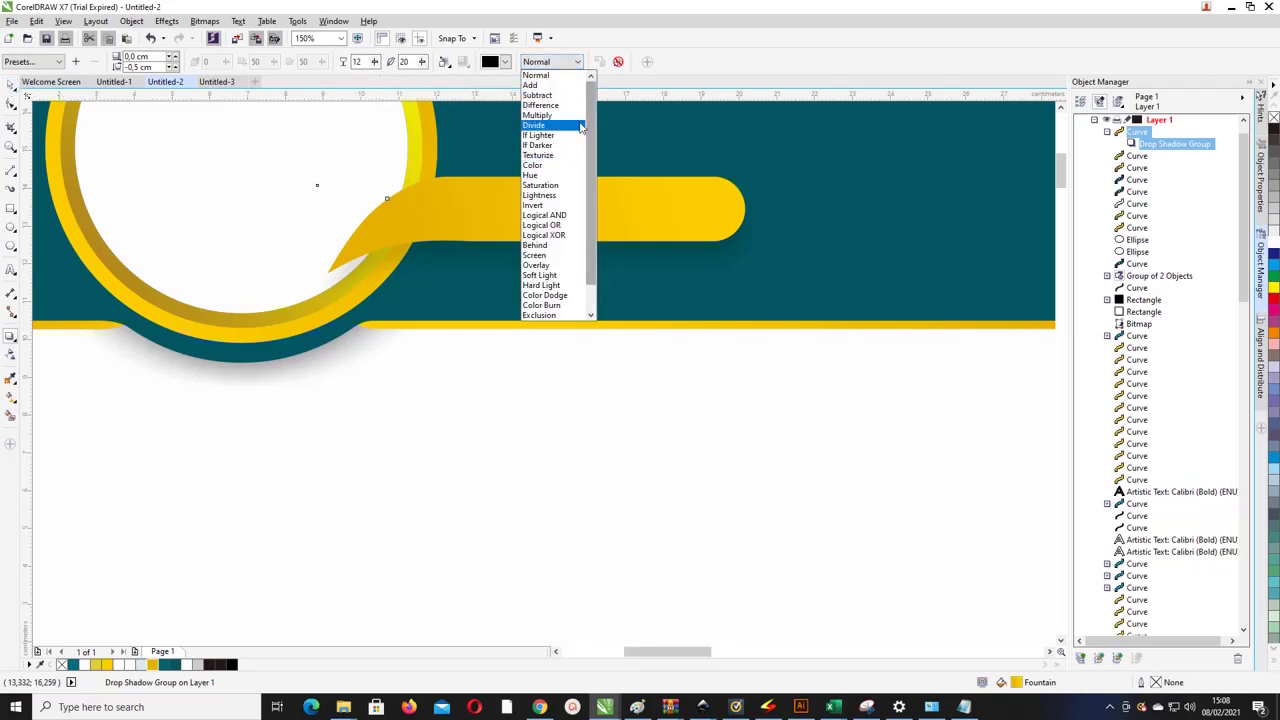
click(555, 115)
click(12, 88)
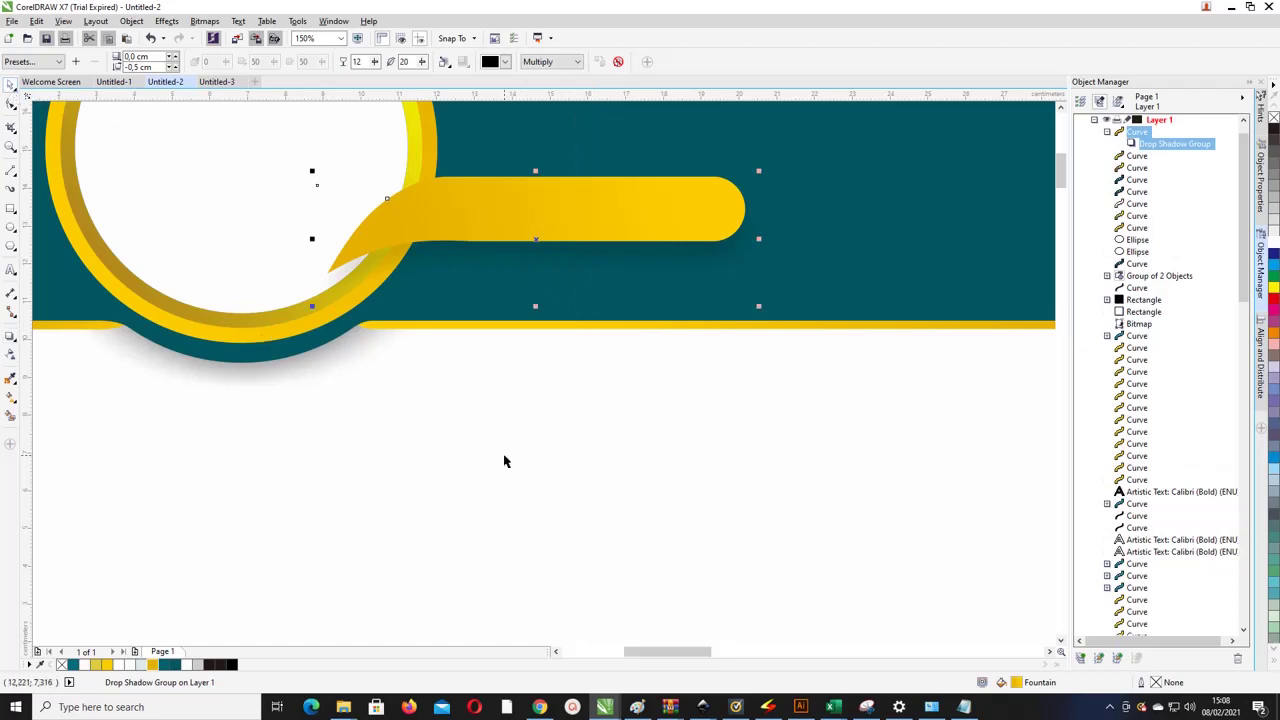
scroll(471, 371, down, 3)
click(471, 371)
click(863, 277)
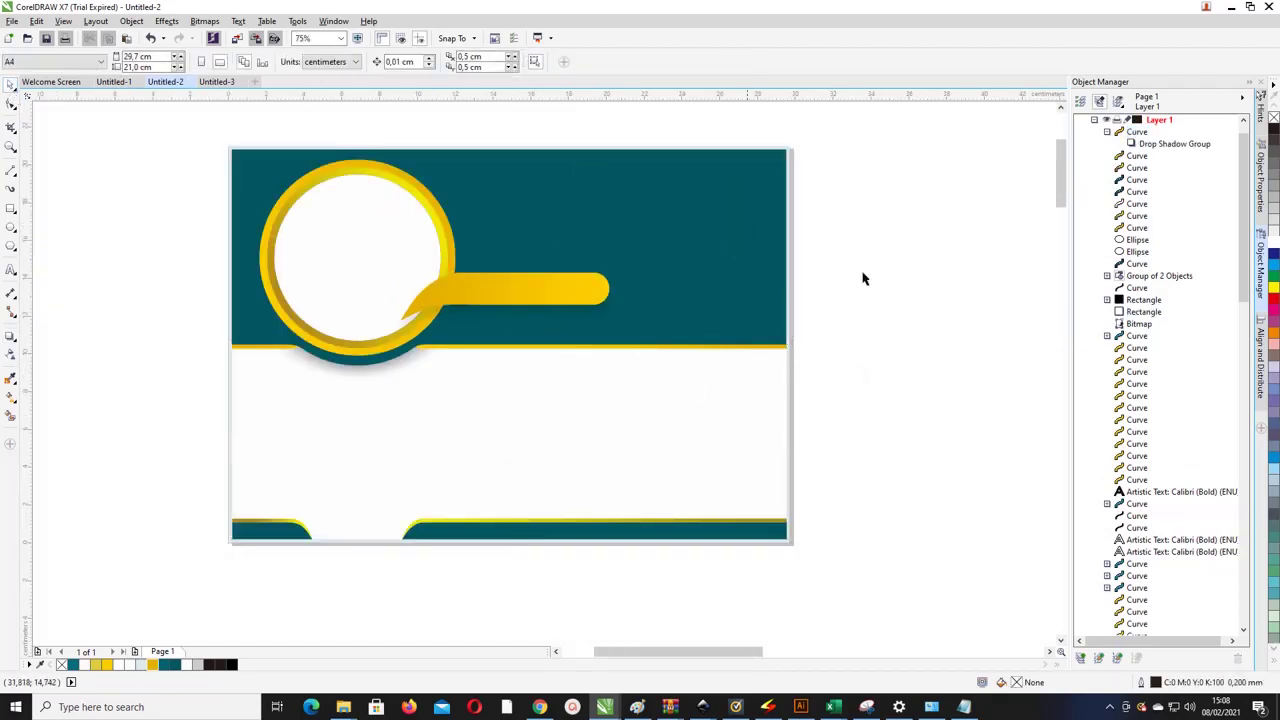
Step: Move the gold band together with its shadow slightly down over the circular frame
click(481, 290)
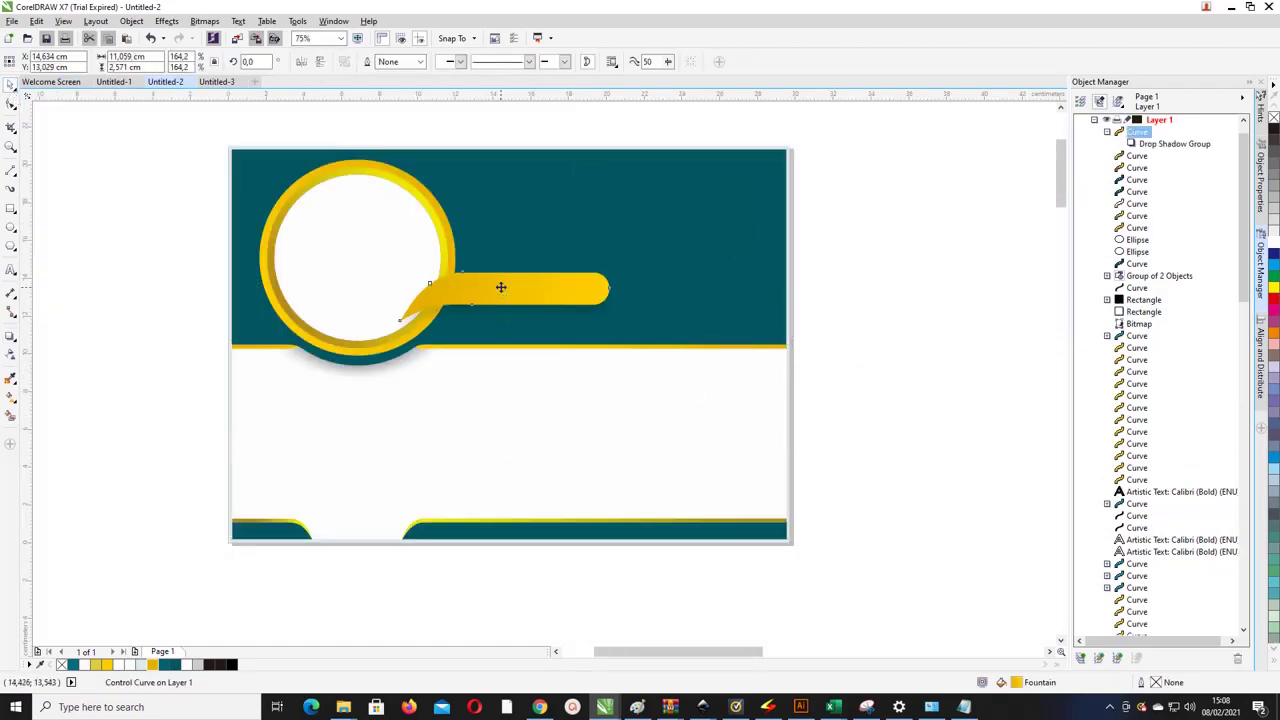
click(502, 287)
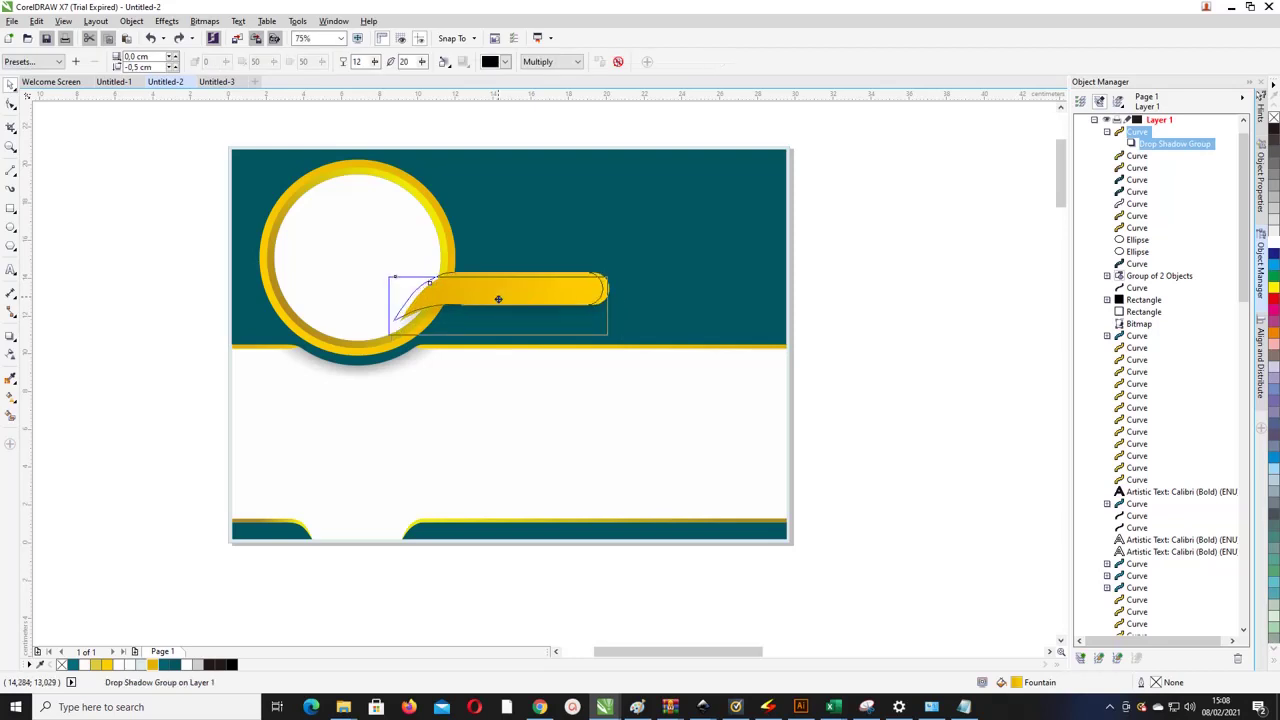
drag(498, 299, 502, 300)
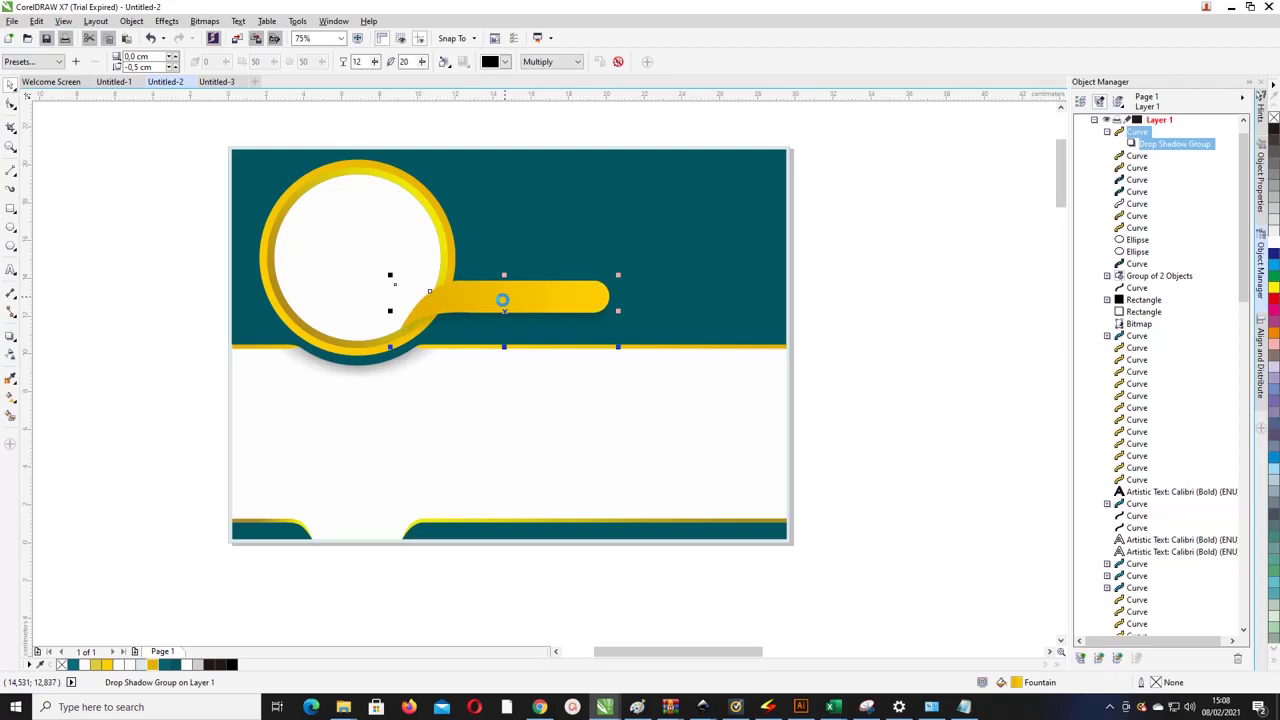
Step: Draw a circle about 10.65 cm in diameter beside the page and fill it with teal
click(10, 228)
drag(802, 140, 1006, 343)
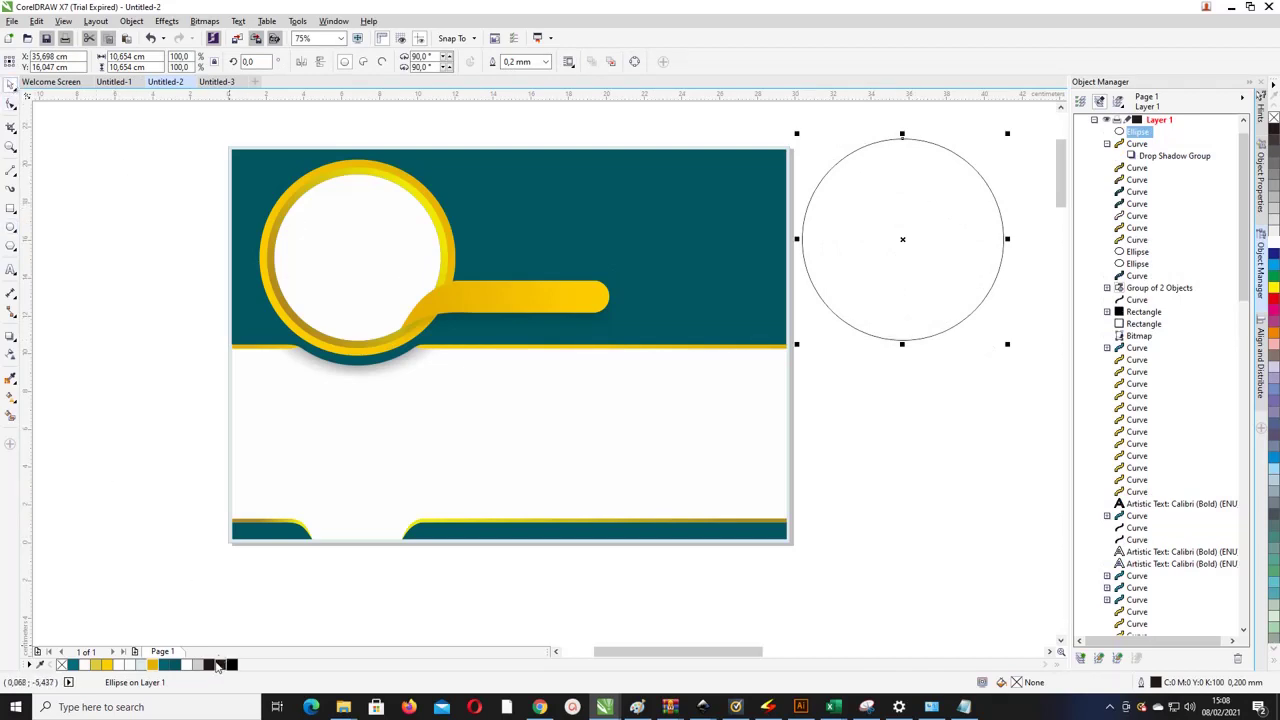
click(164, 665)
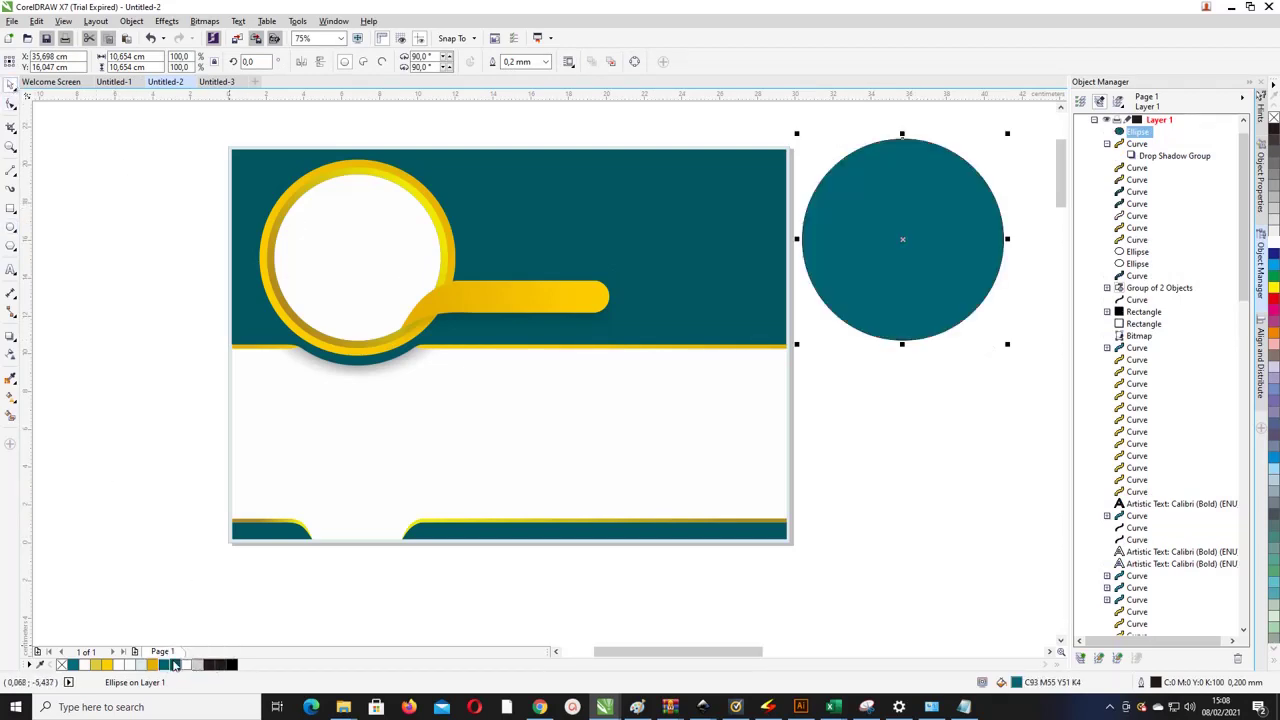
Step: Move the teal circle over the right end of the header and remove its outline
drag(902, 240, 758, 242)
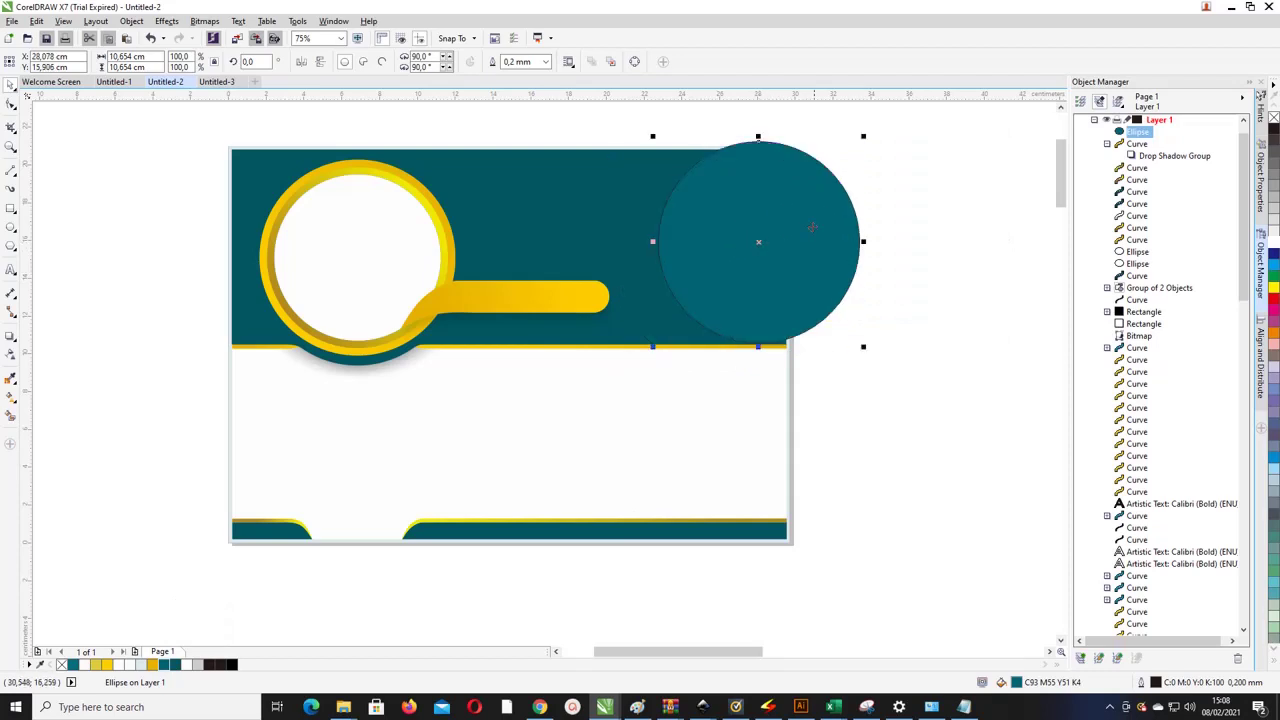
right_click(62, 665)
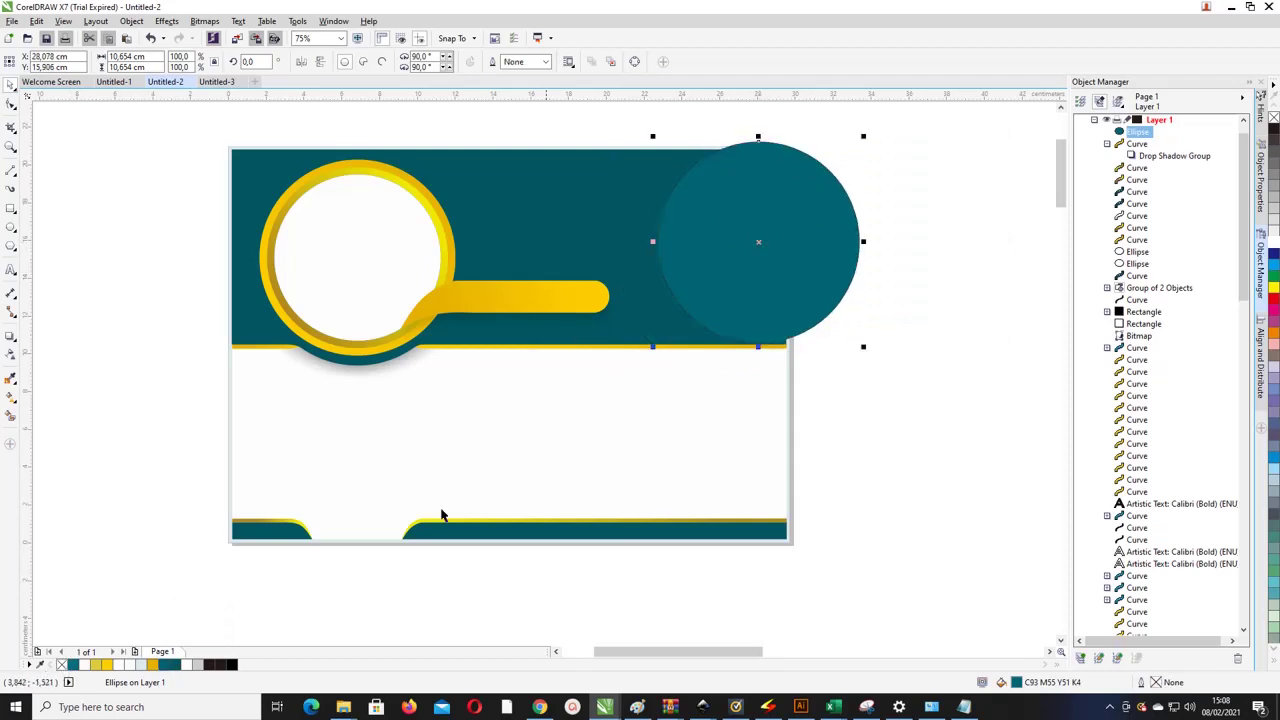
drag(751, 251, 771, 236)
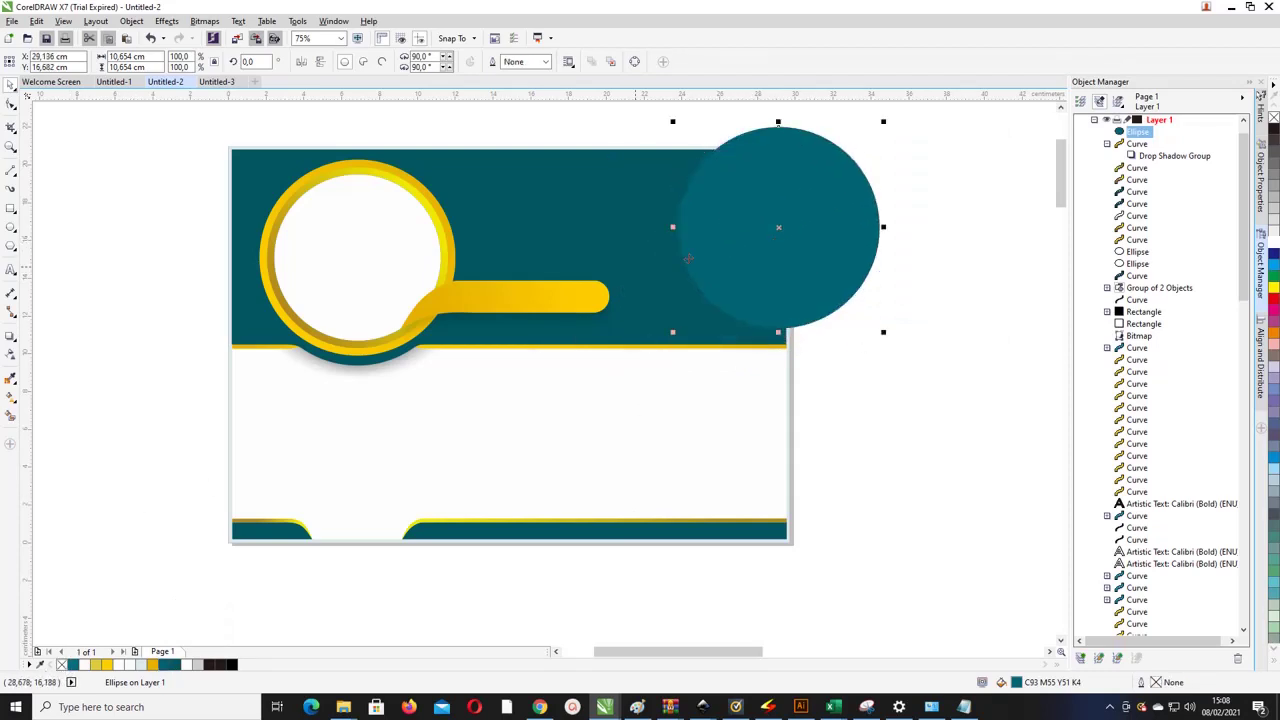
Step: Give the teal circle a uniform transparency of 50
click(10, 356)
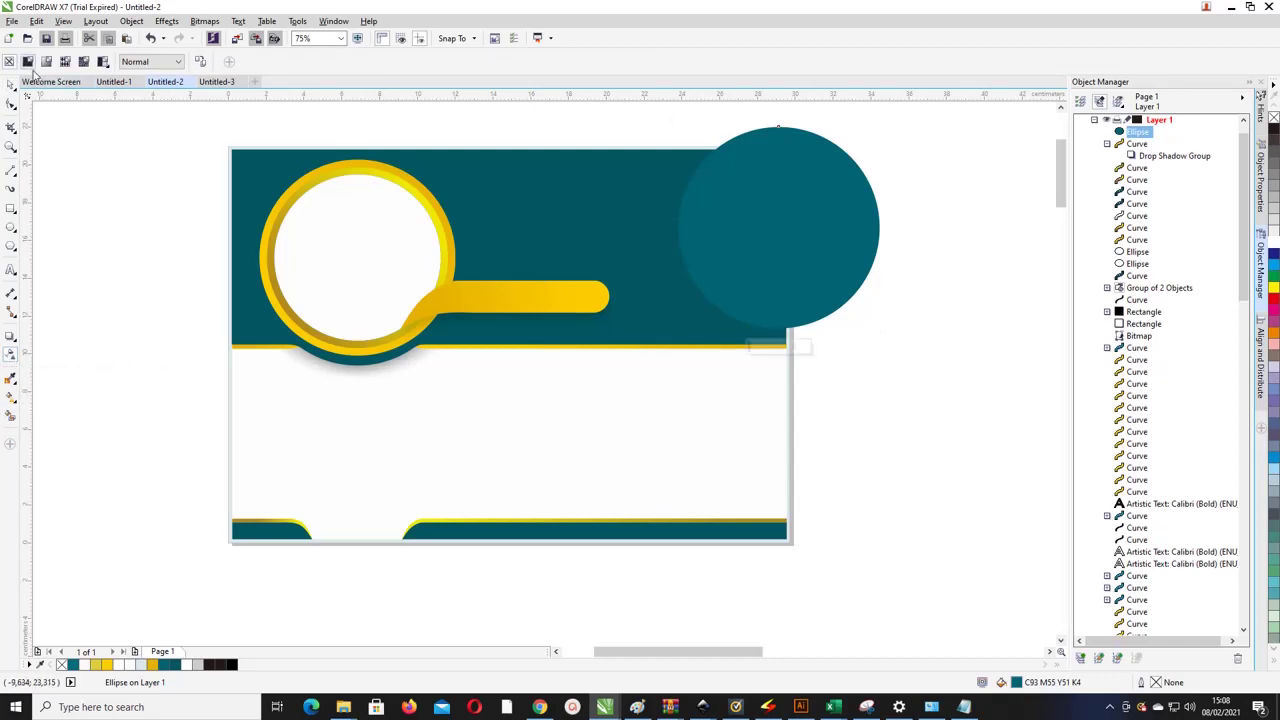
click(28, 62)
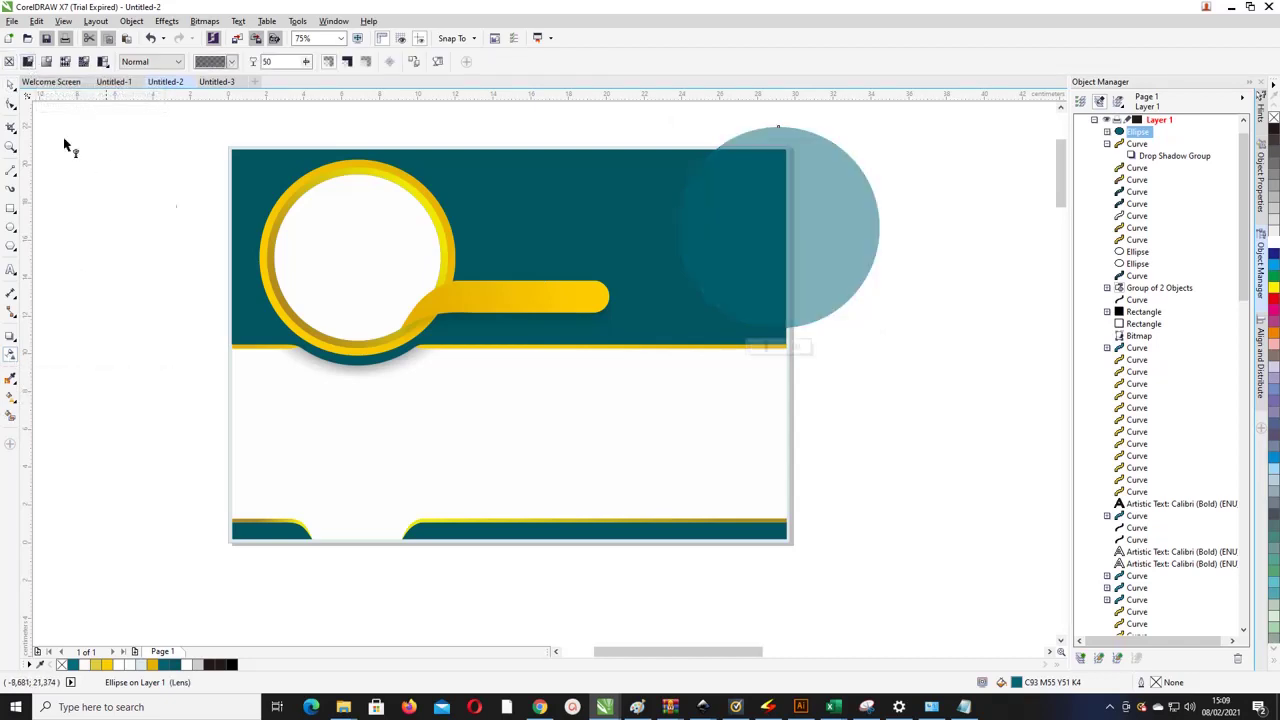
click(10, 84)
Step: Reposition the transparent circle over the page's upper-right corner and place a duplicate down and left over the header
click(811, 271)
drag(811, 271, 834, 241)
scroll(650, 220, down, 1)
click(480, 203)
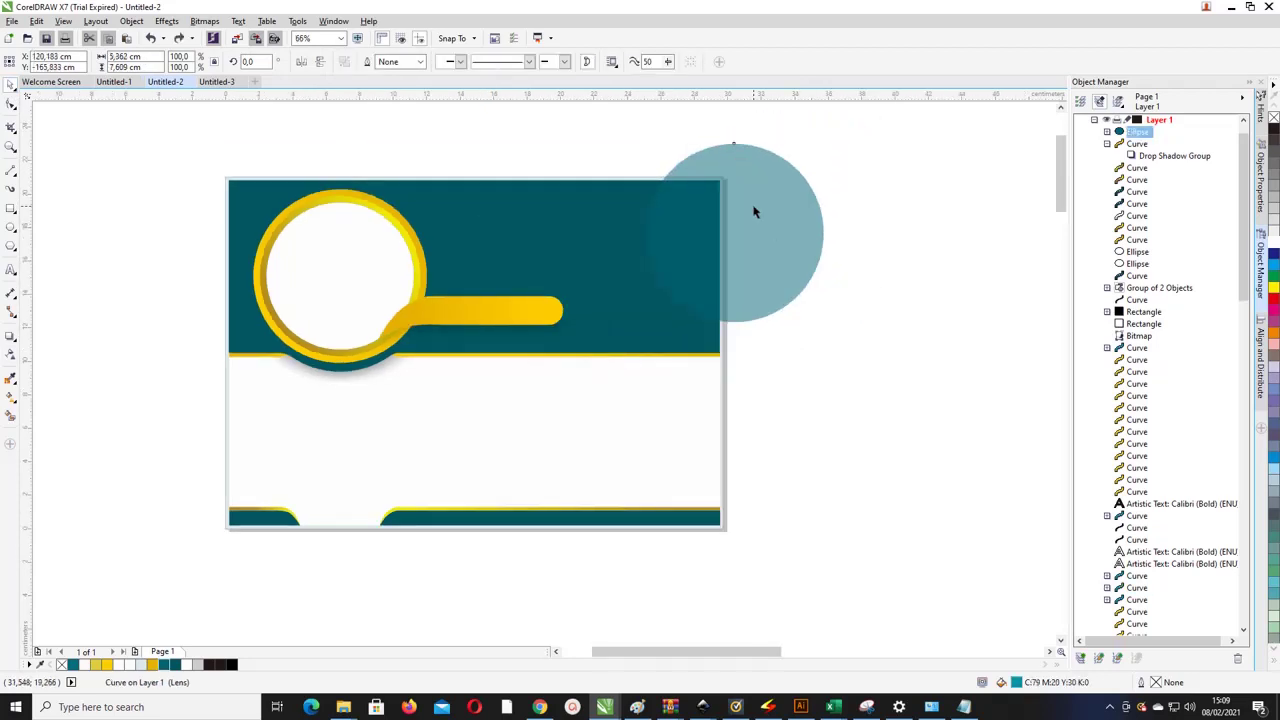
drag(757, 209, 758, 214)
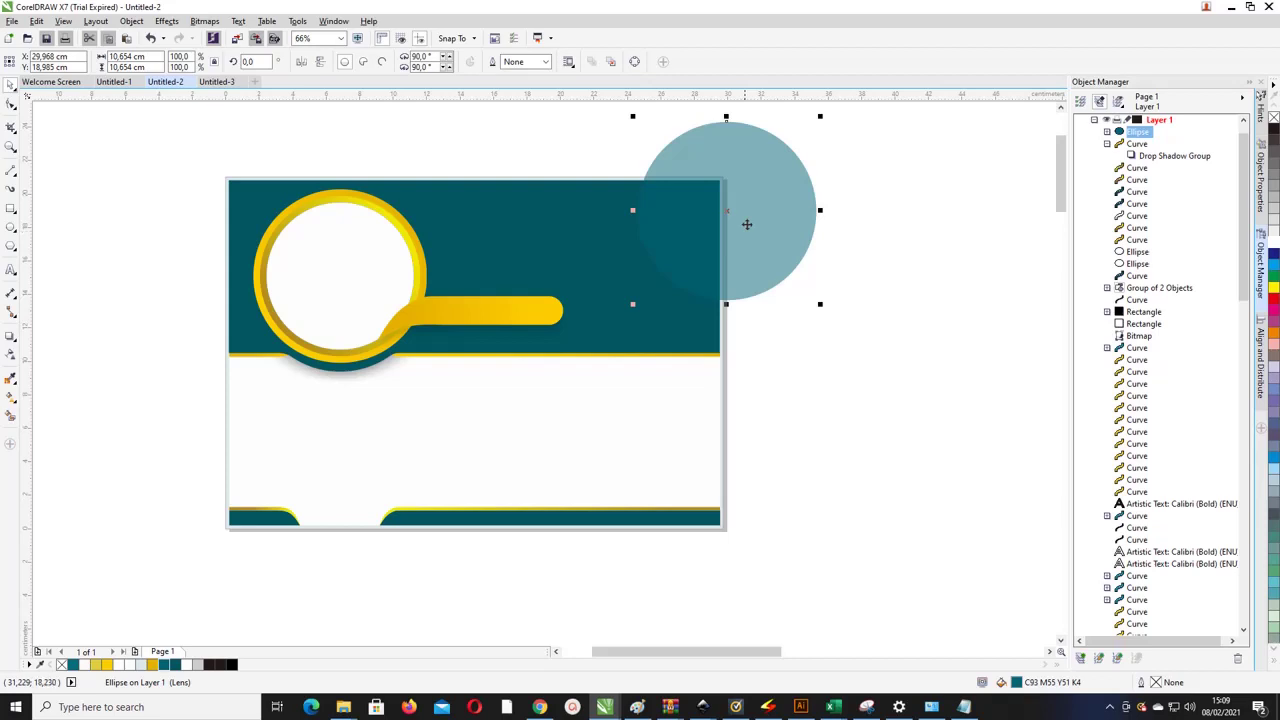
drag(746, 224, 644, 278)
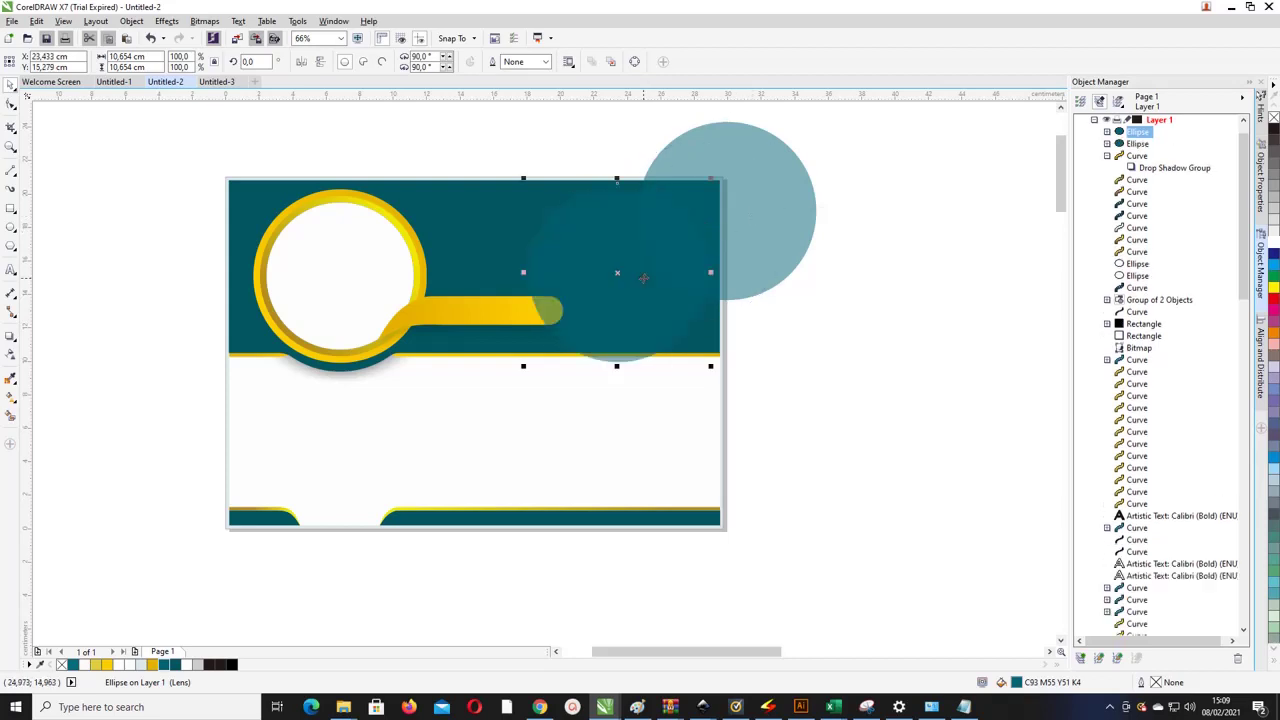
Step: Select both transparent circles and set their transparency merge mode to Screen
shift+click(800, 227)
scroll(658, 240, up, 3)
scroll(659, 240, down, 4)
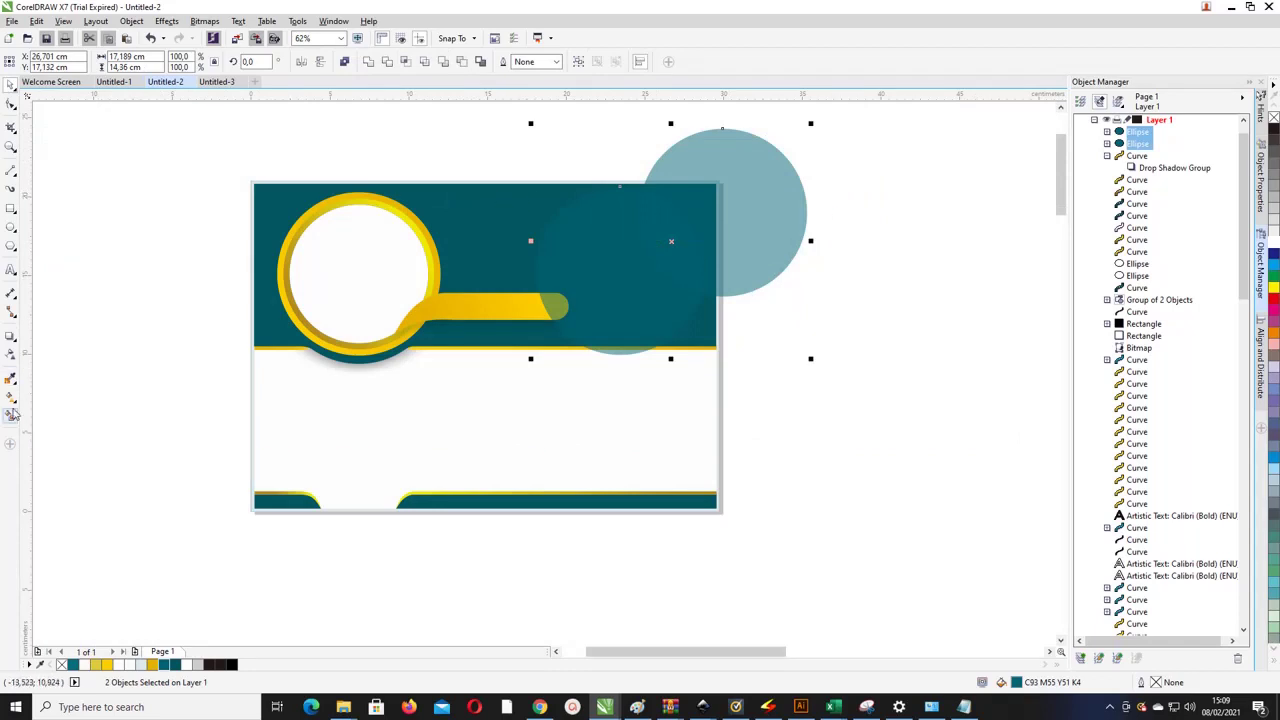
click(11, 355)
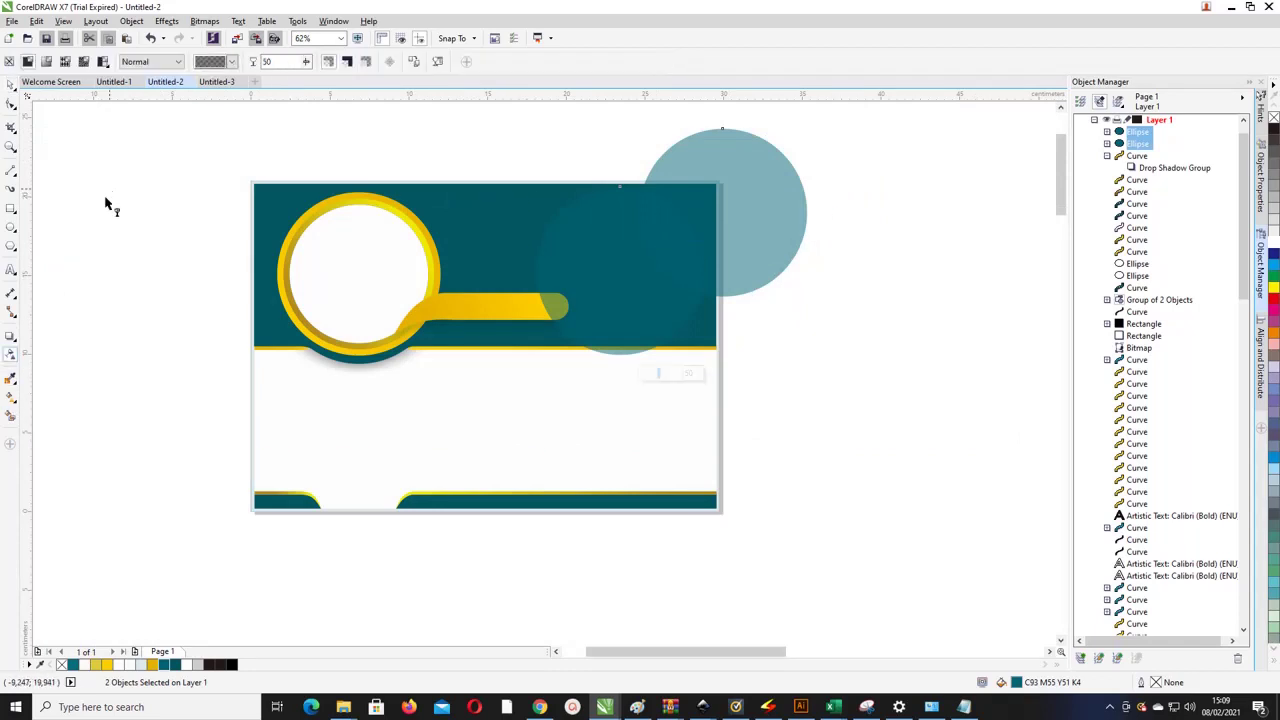
click(164, 62)
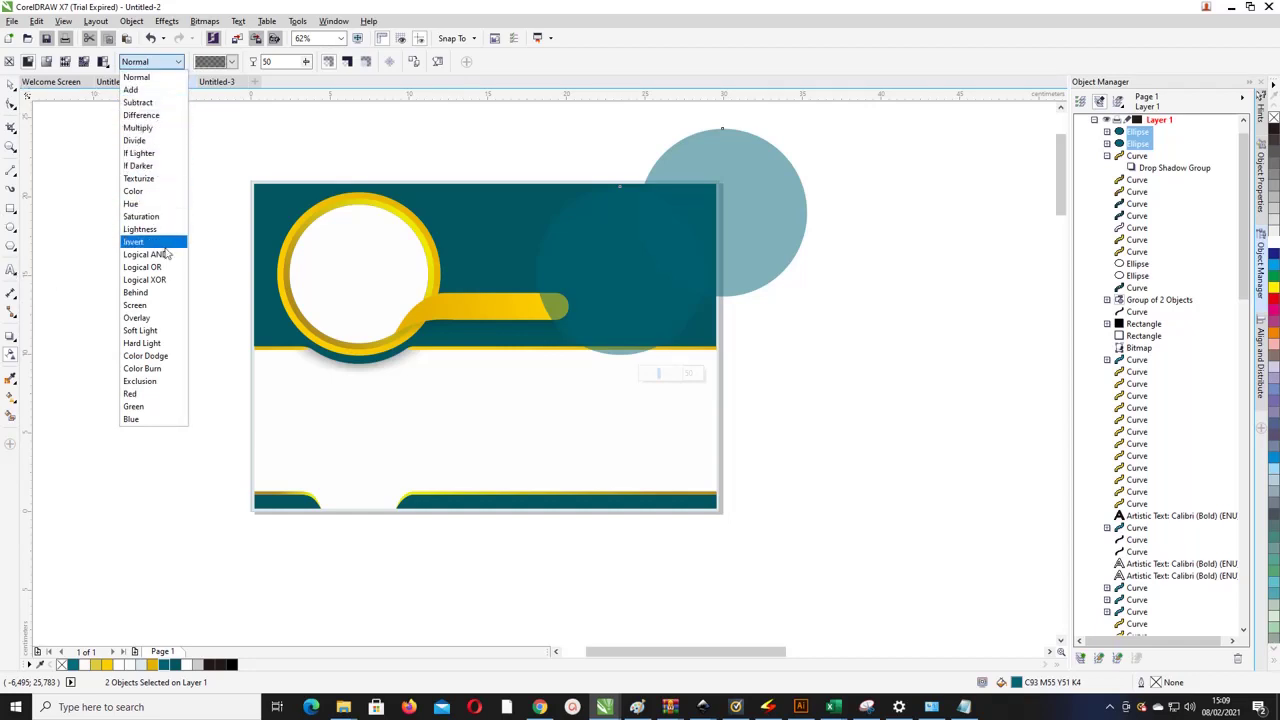
click(135, 305)
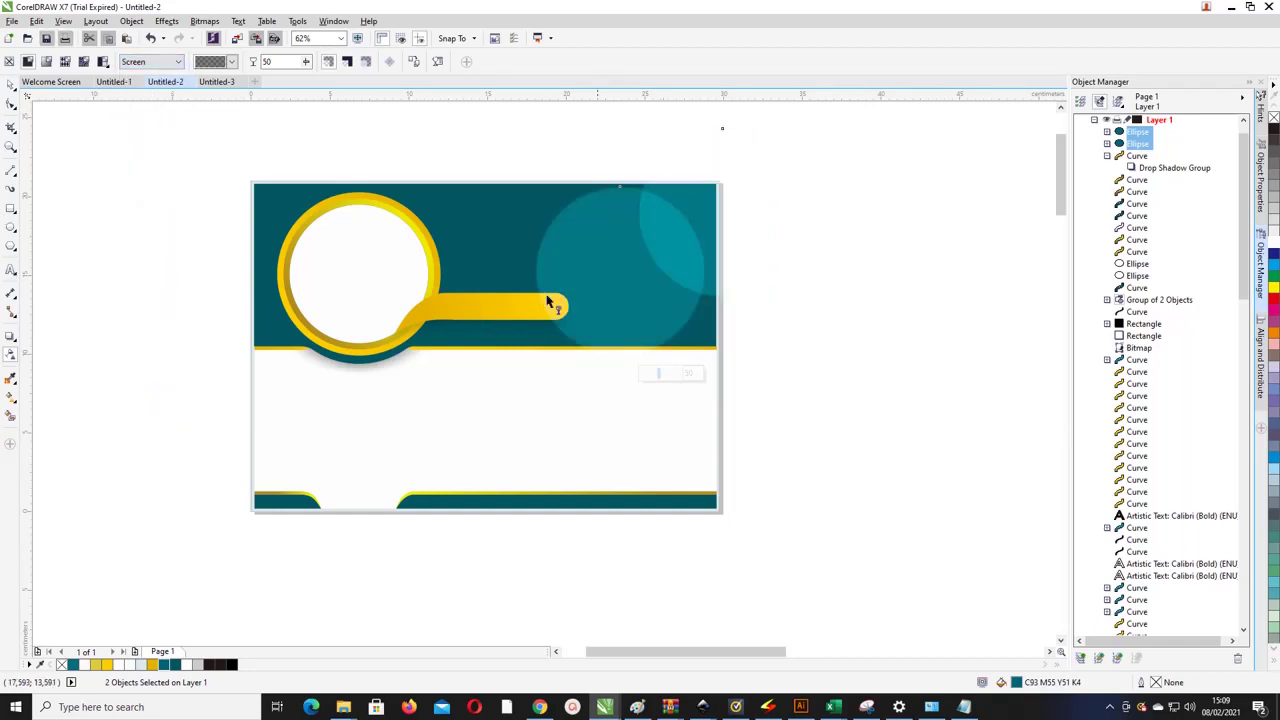
scroll(663, 221, up, 3)
scroll(663, 220, down, 3)
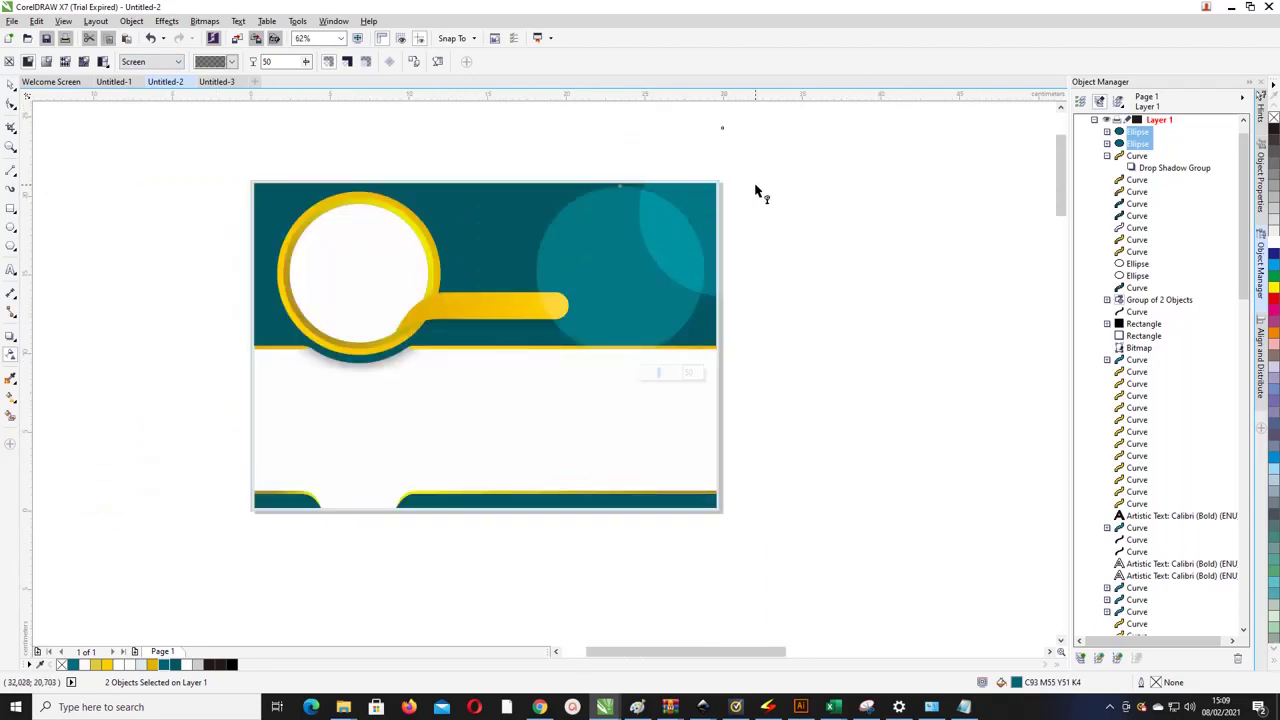
Step: Try the Overlay merge mode on both transparent circles, and return them to Screen
click(158, 62)
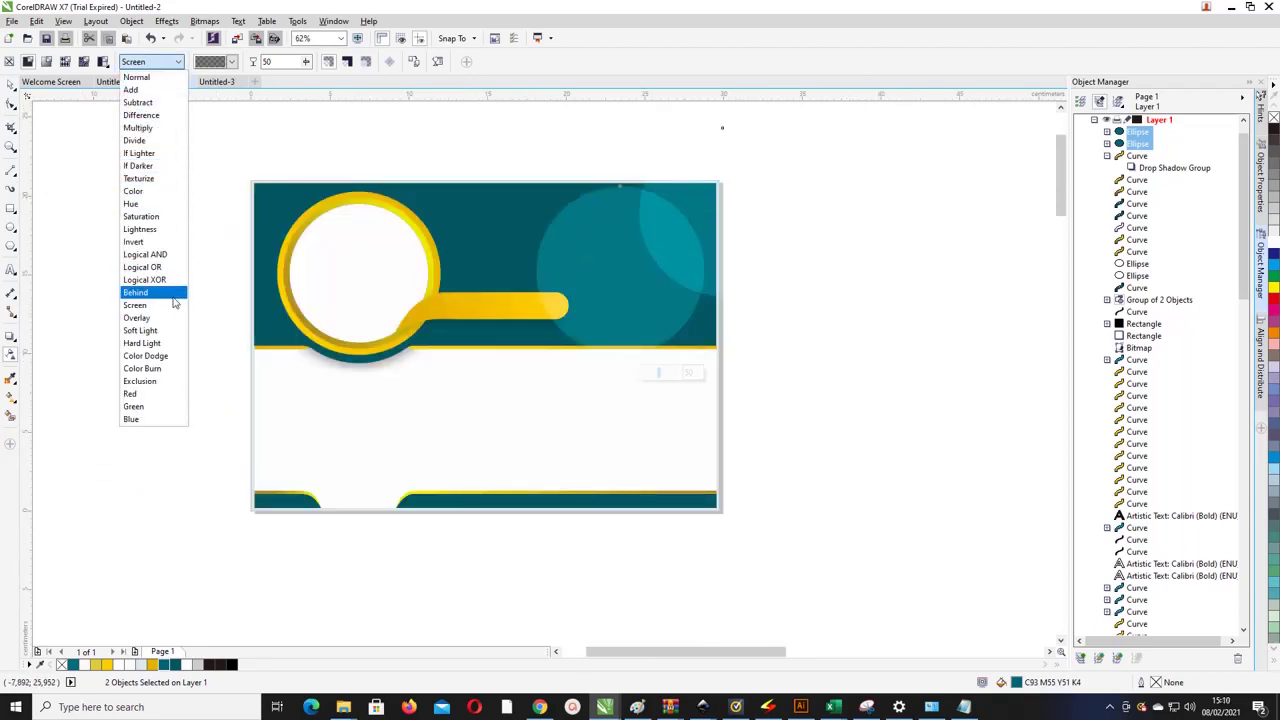
click(137, 317)
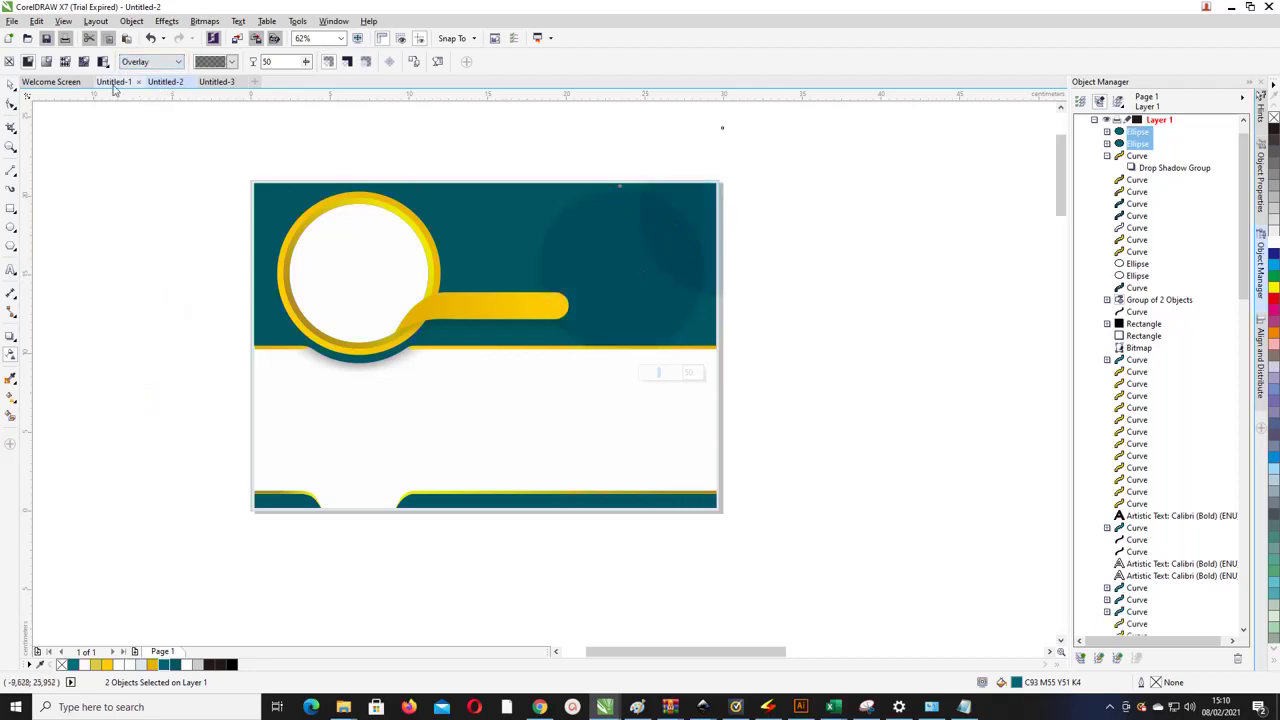
click(165, 62)
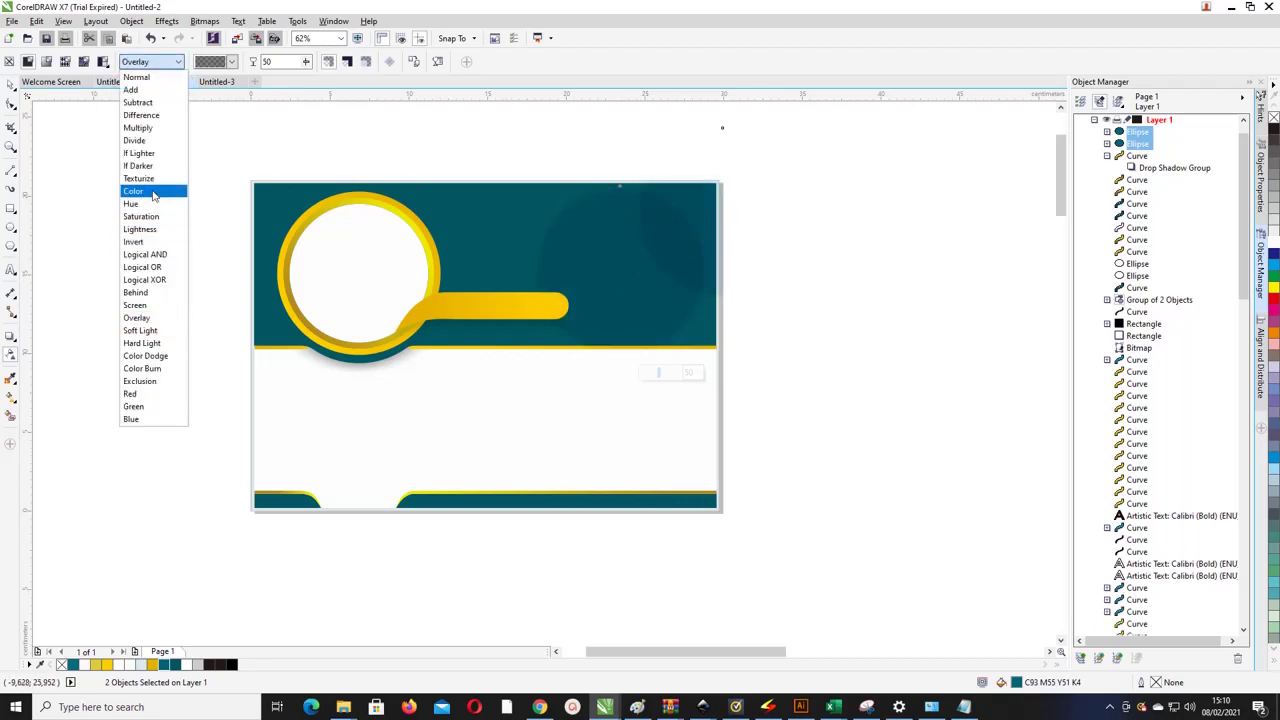
click(135, 305)
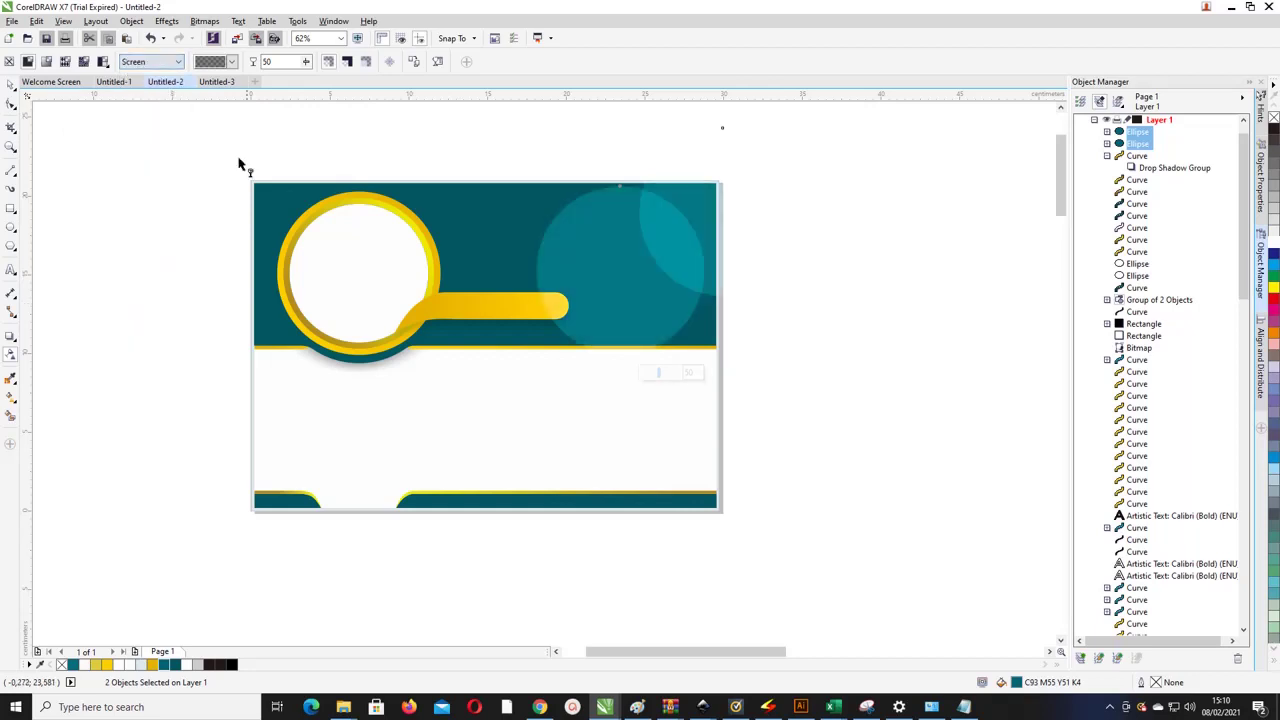
Step: Set the transparency of both circles to 80 and place a duplicate of the pair over the header's left end
mouse_move(306, 61)
mouse_down()
mouse_move(295, 73)
mouse_move(340, 67)
mouse_move(303, 64)
mouse_up()
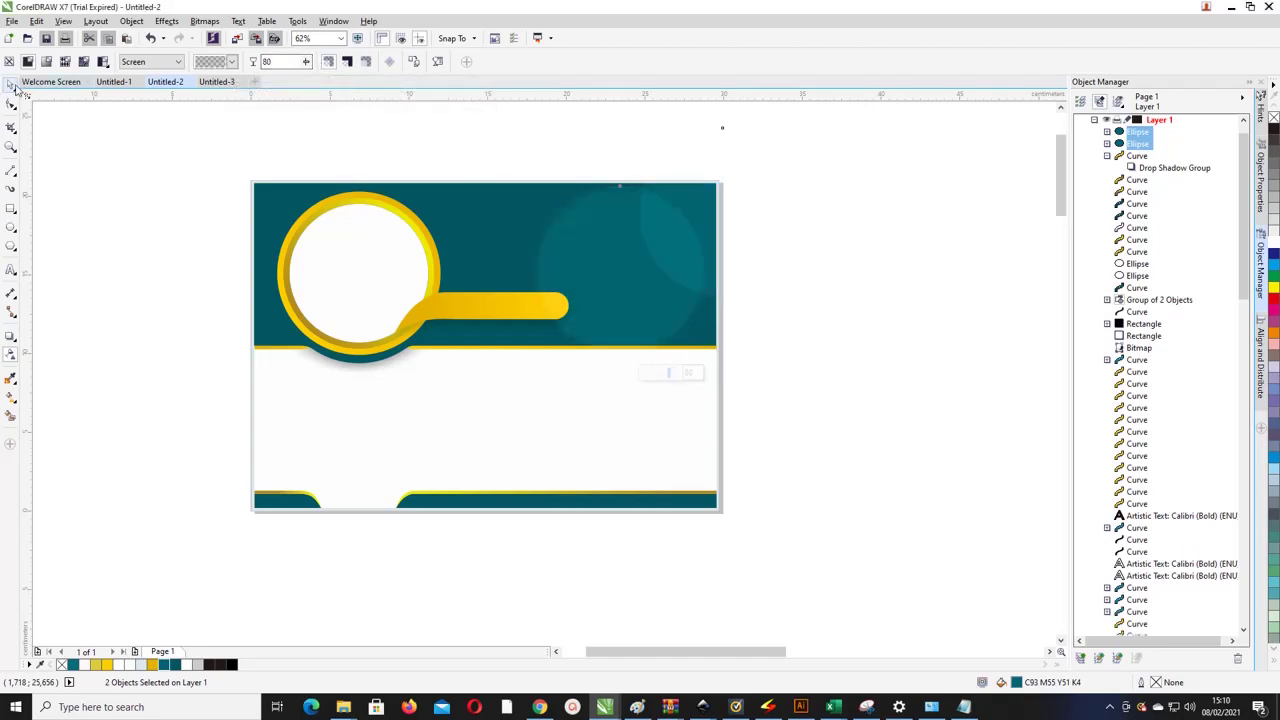
click(10, 85)
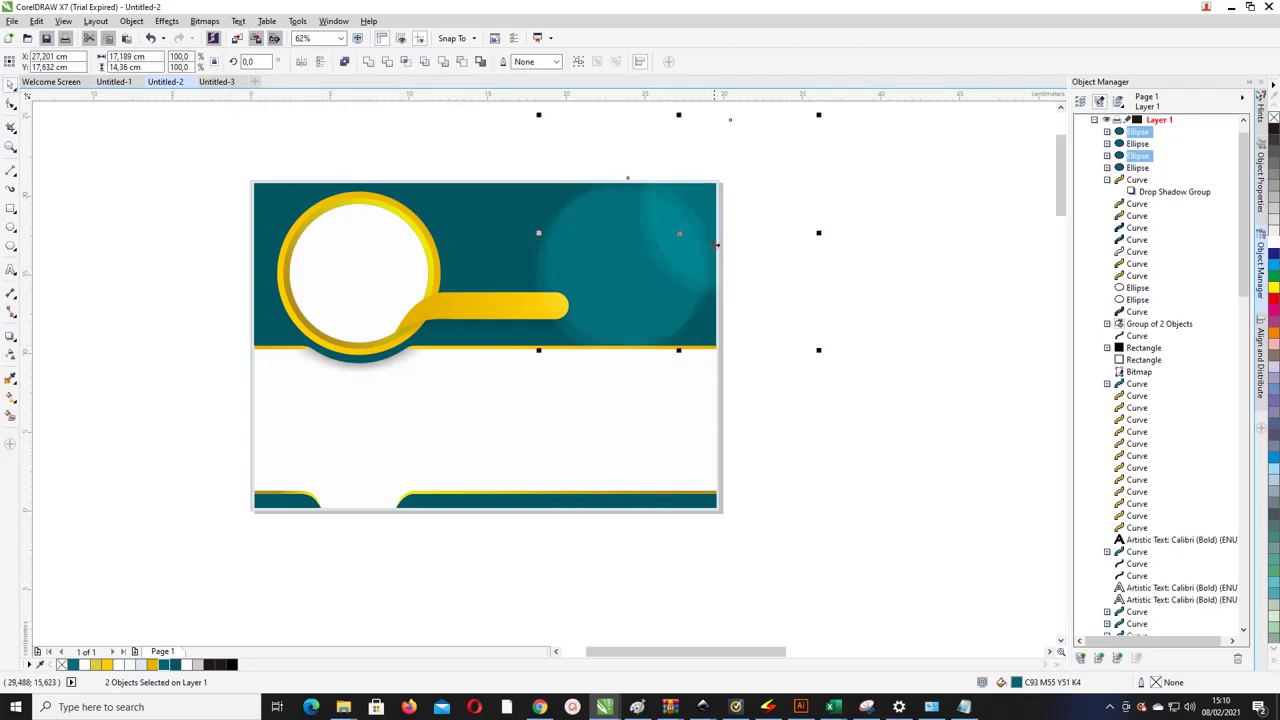
drag(712, 282, 366, 204)
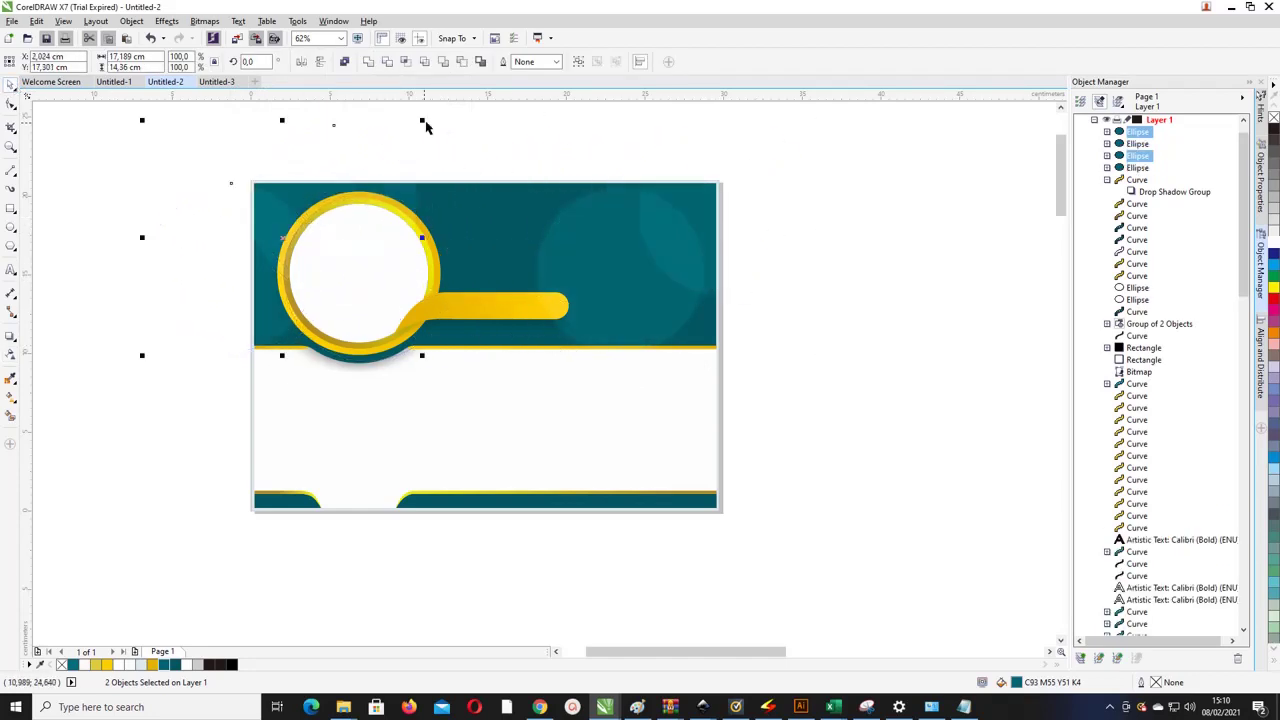
Step: Shrink the duplicated circle pair, rotate it to about 114 degrees and position it at the page's upper-left corner beside the circular frame
drag(423, 122, 186, 193)
click(316, 191)
mouse_move(285, 232)
mouse_down()
mouse_move(290, 255)
mouse_move(279, 215)
mouse_up()
click(389, 150)
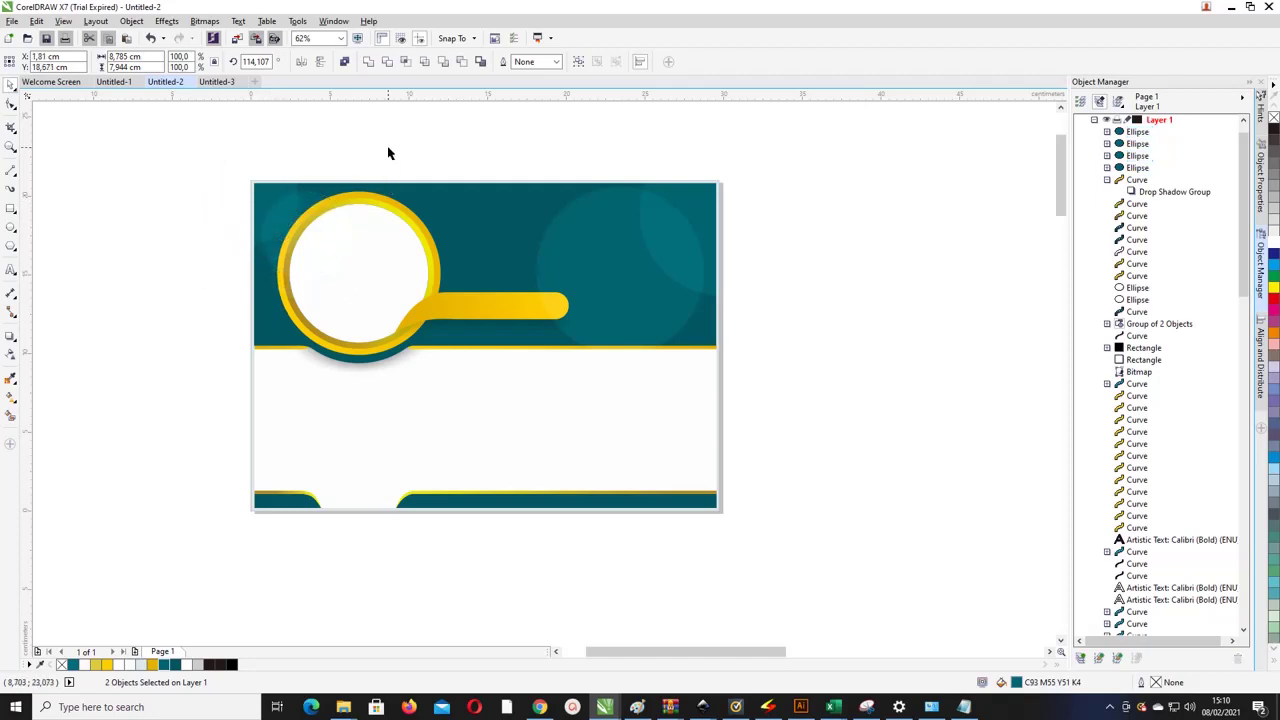
Step: Duplicate one small transparent circle onto the header's top edge right of the circular frame and enlarge it to about 7.2 cm
click(282, 199)
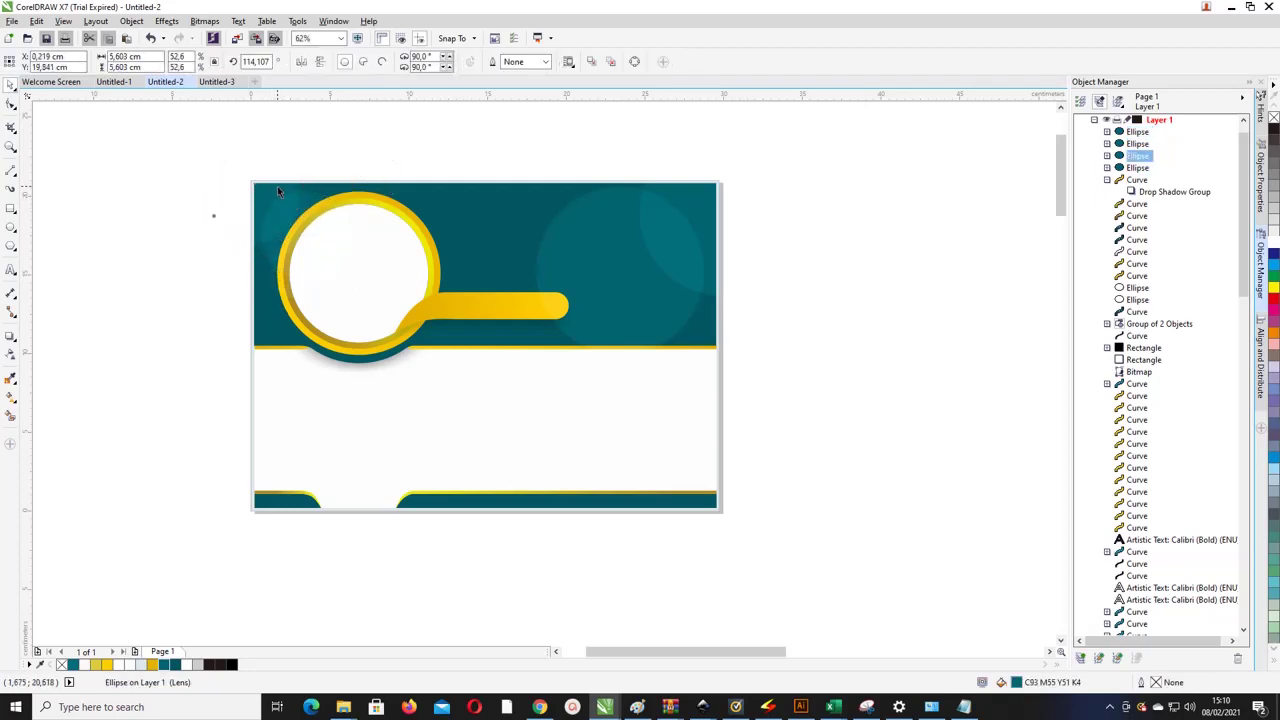
drag(323, 202, 568, 138)
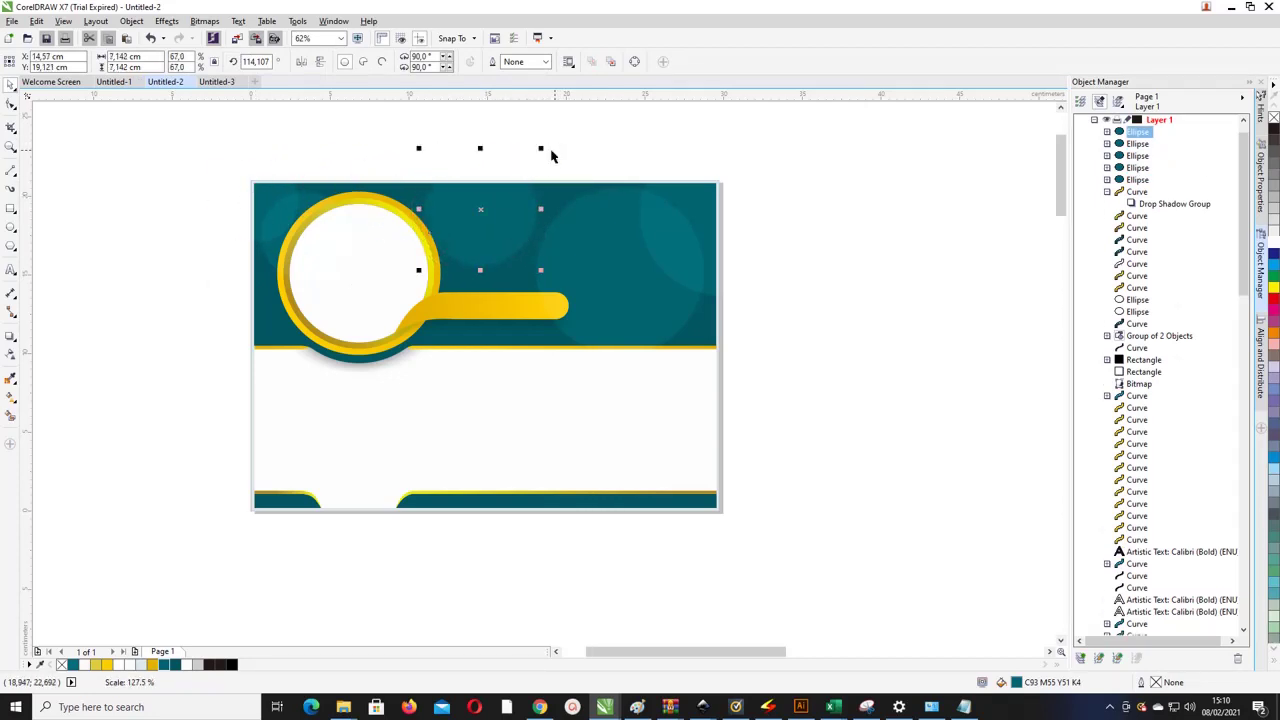
scroll(478, 150, up, 1)
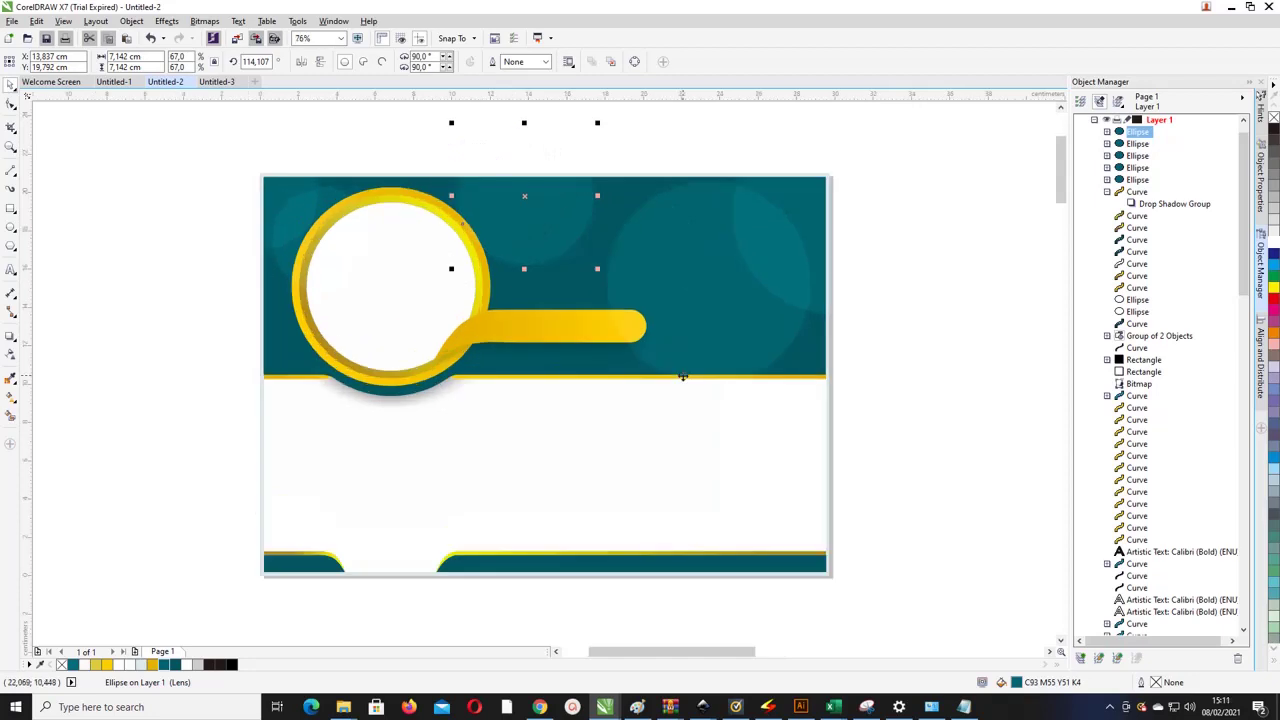
drag(562, 224, 572, 219)
drag(611, 121, 612, 118)
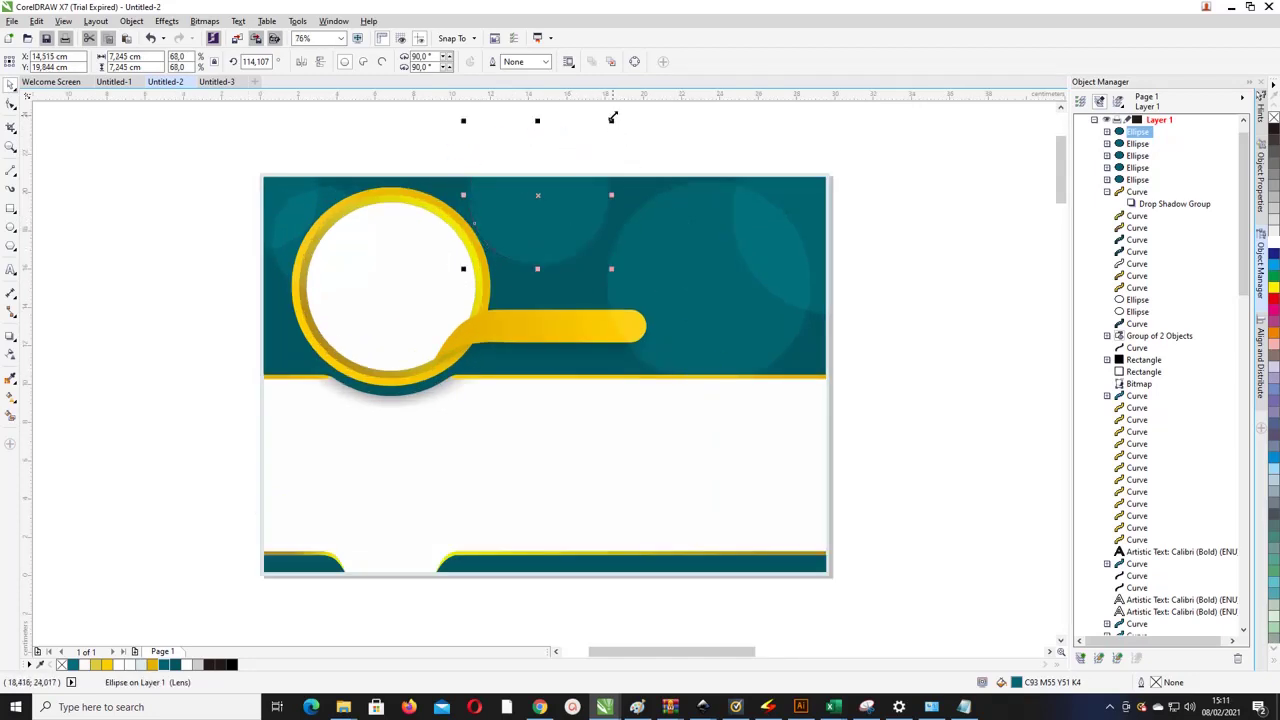
Step: Select all five transparent header circles and group them
click(269, 178)
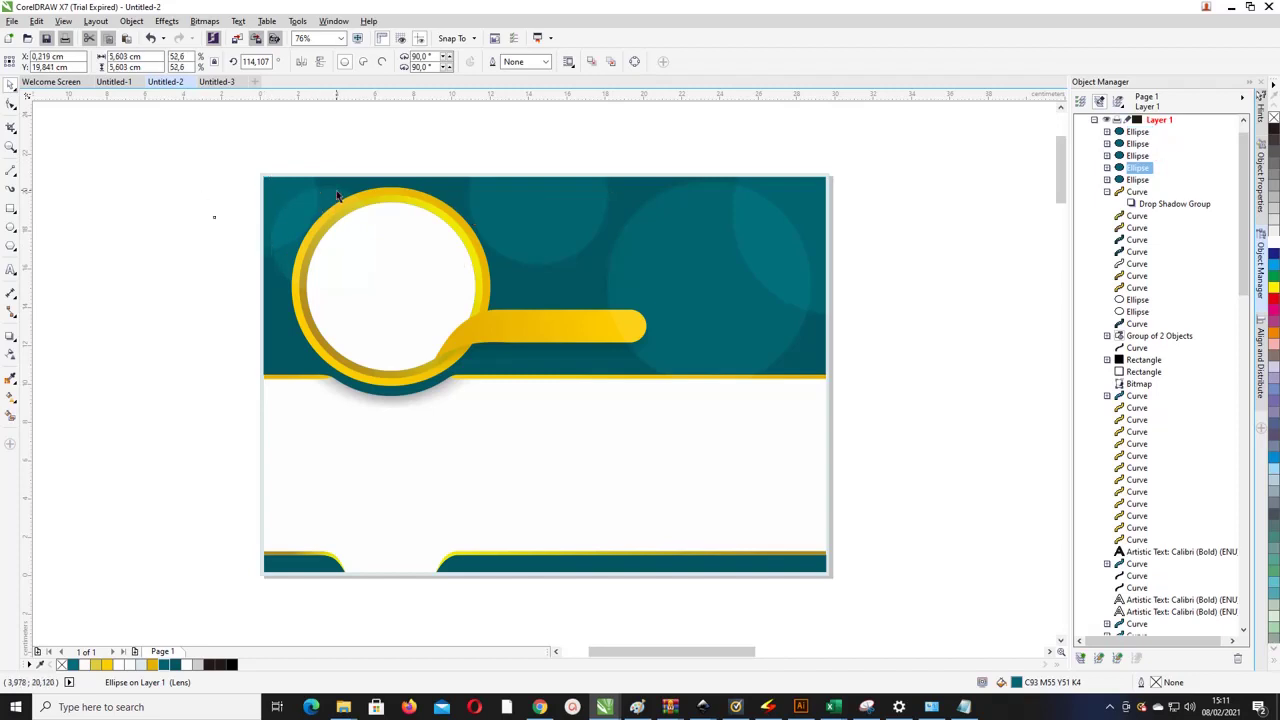
shift+click(337, 196)
shift+click(587, 211)
shift+click(703, 255)
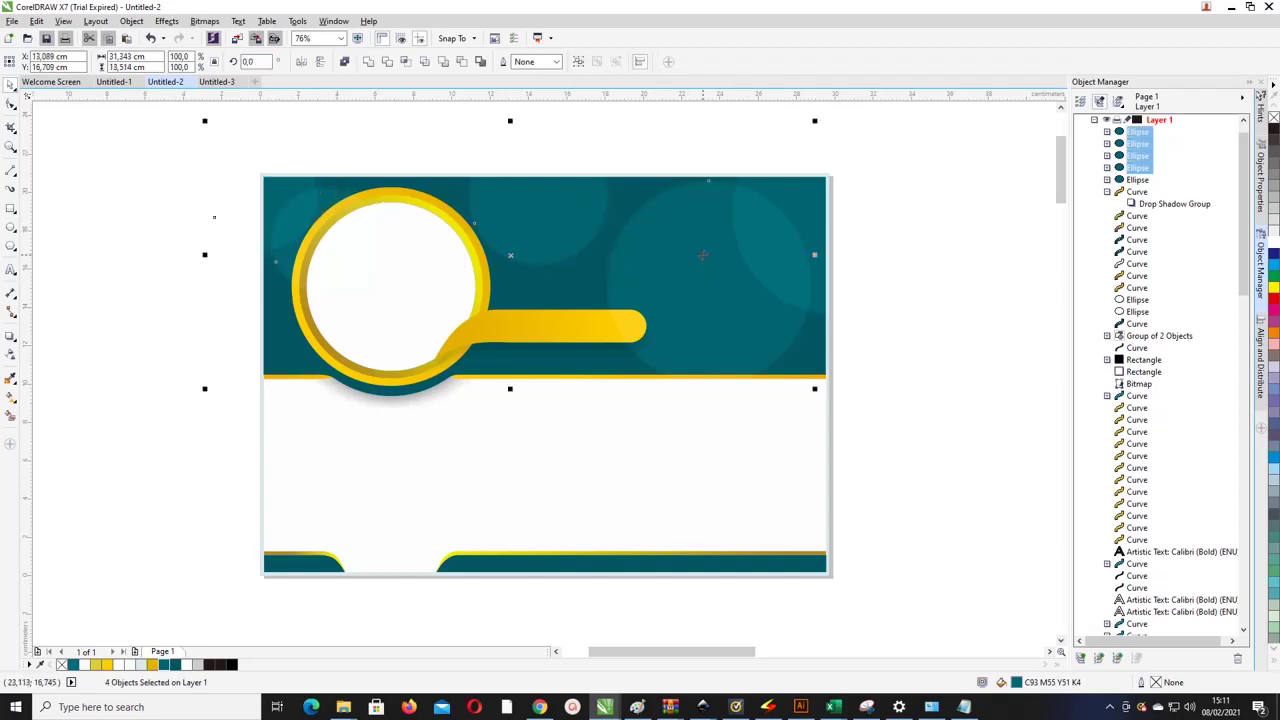
right_click(799, 201)
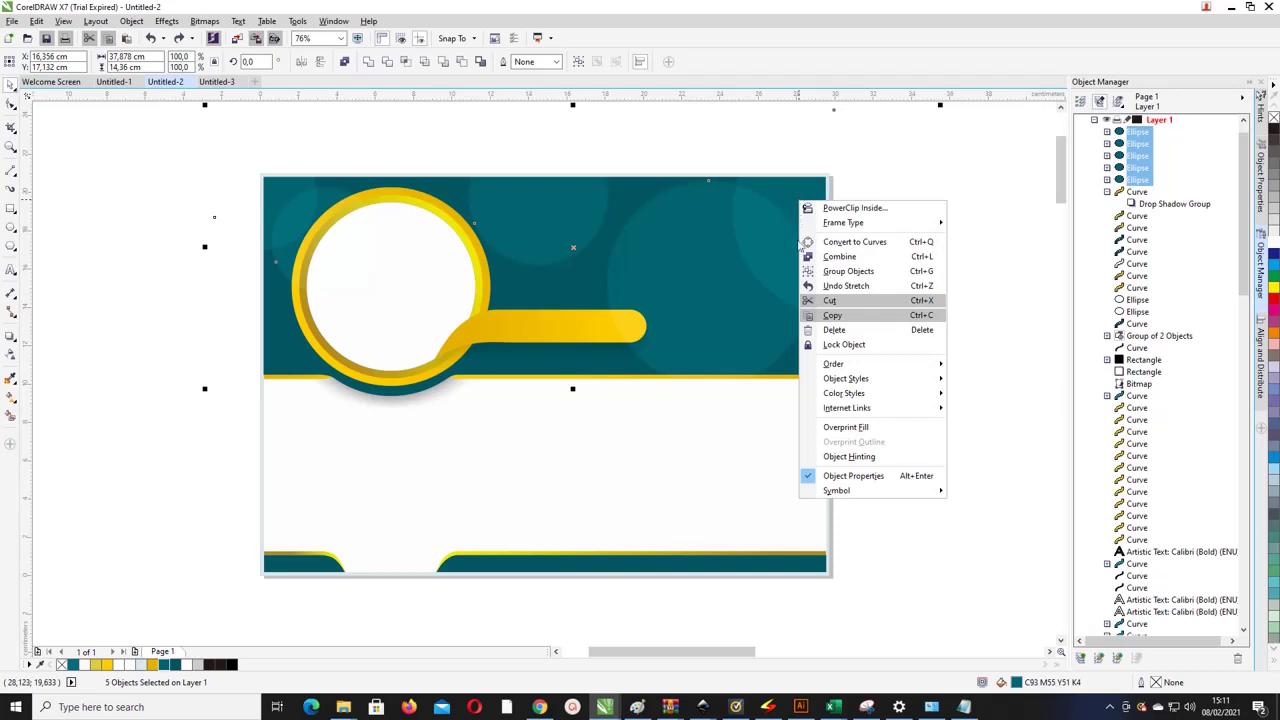
click(848, 271)
Step: PowerClip the group of transparent circles inside the teal header shape
right_click(763, 239)
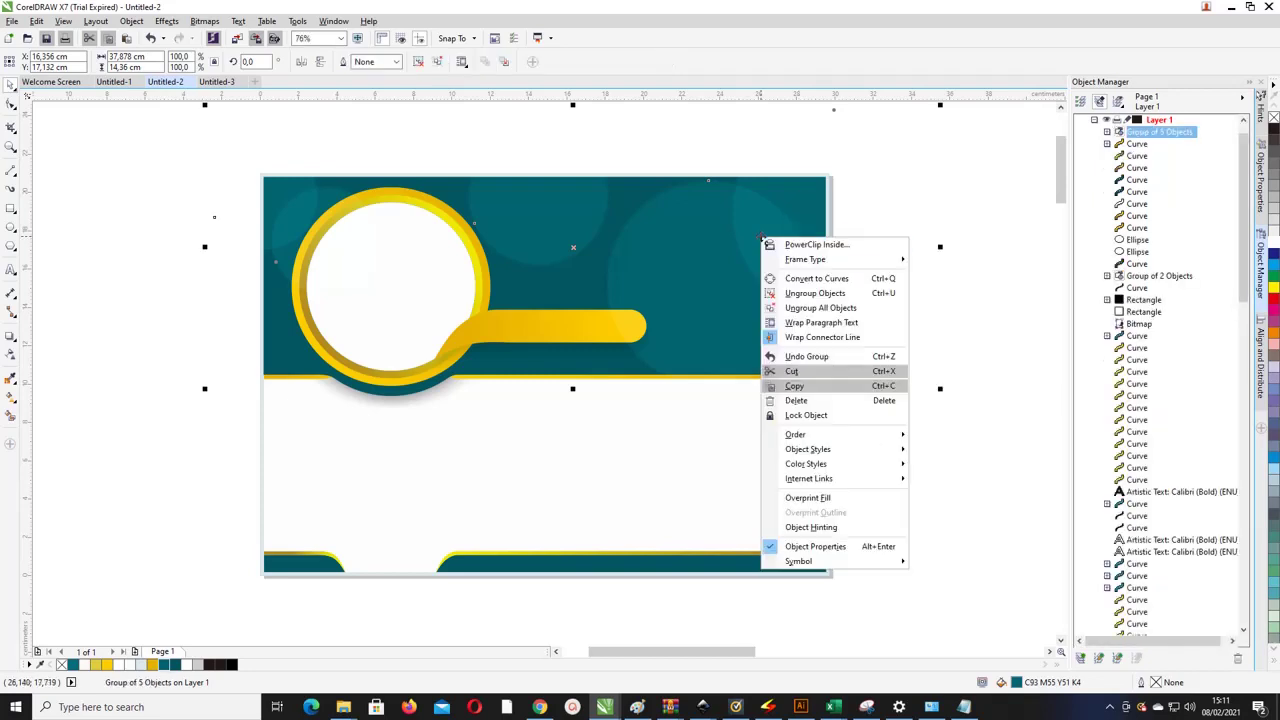
click(777, 245)
click(570, 277)
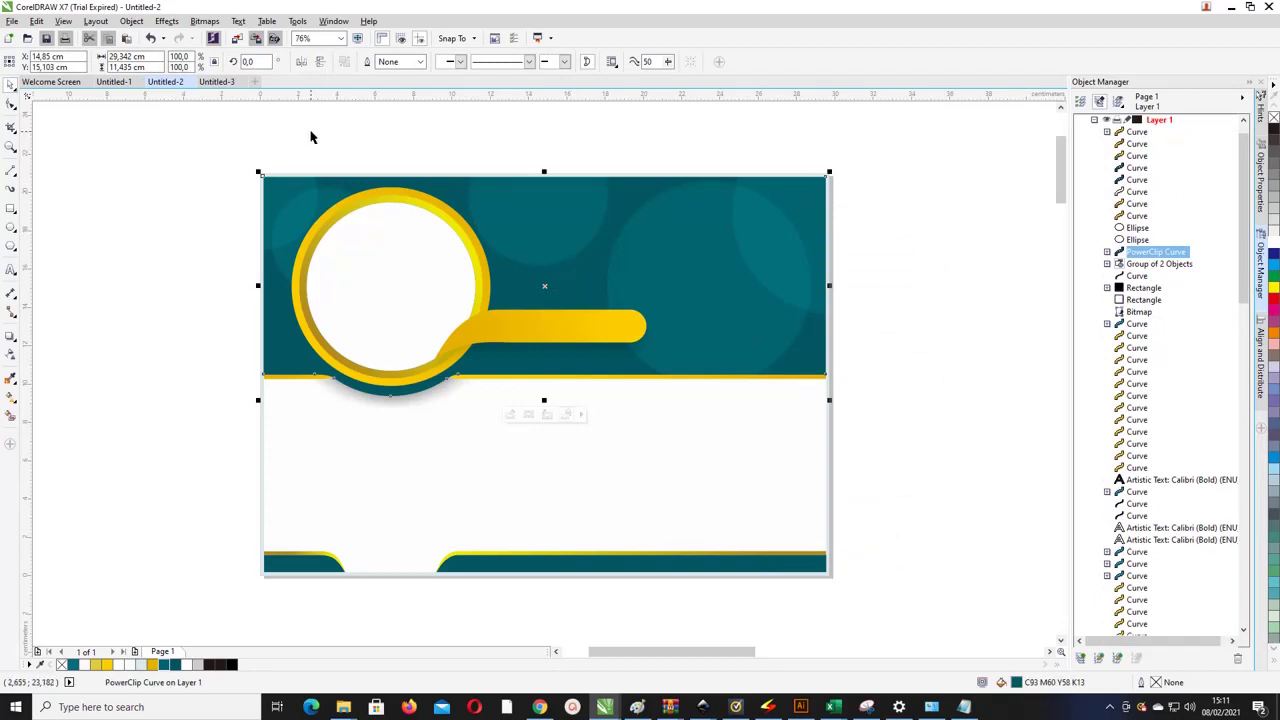
click(366, 152)
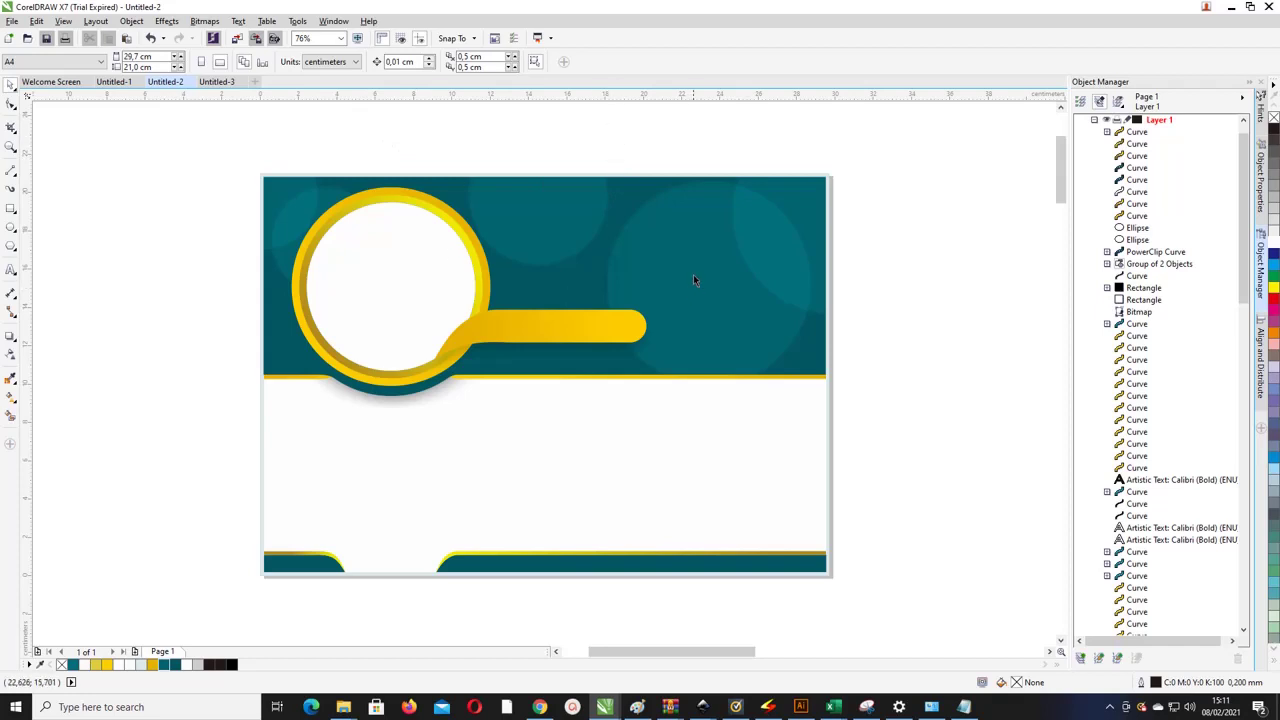
Step: Draw a small yellow circle without outline on the header right of the circular frame and enlarge it to about 0.78 cm
click(10, 226)
scroll(544, 249, up, 3)
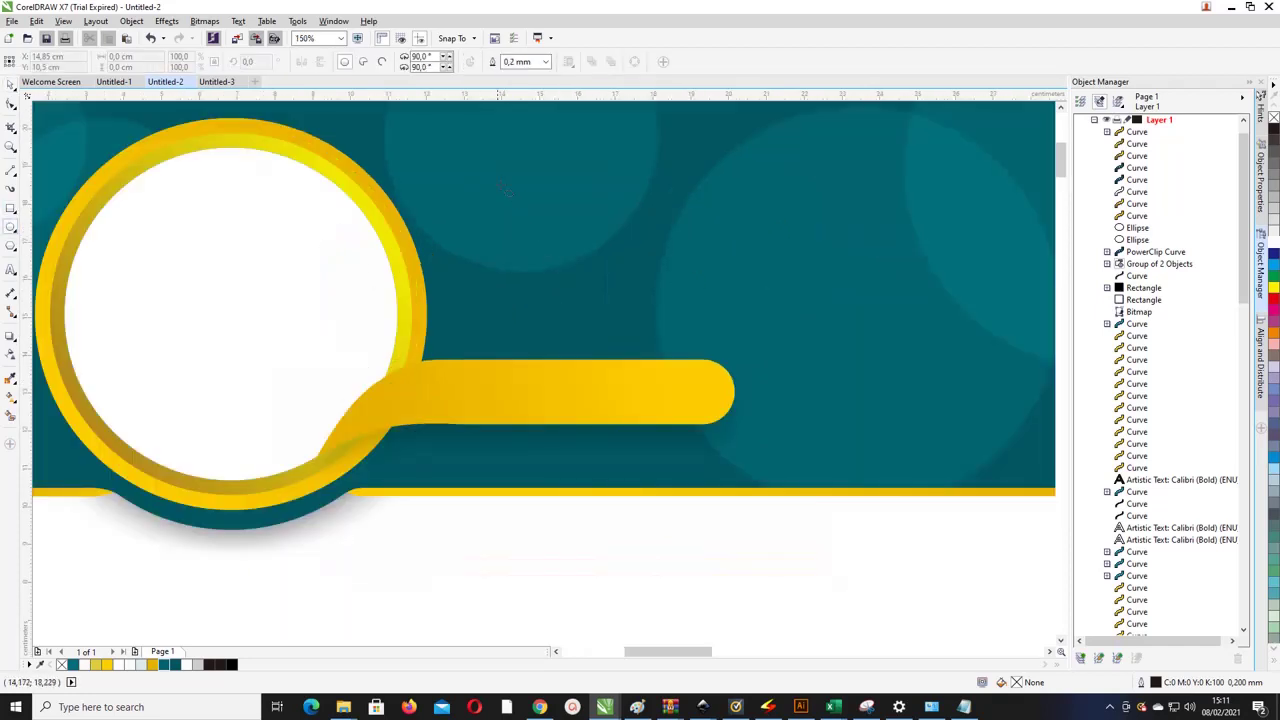
drag(484, 164, 510, 190)
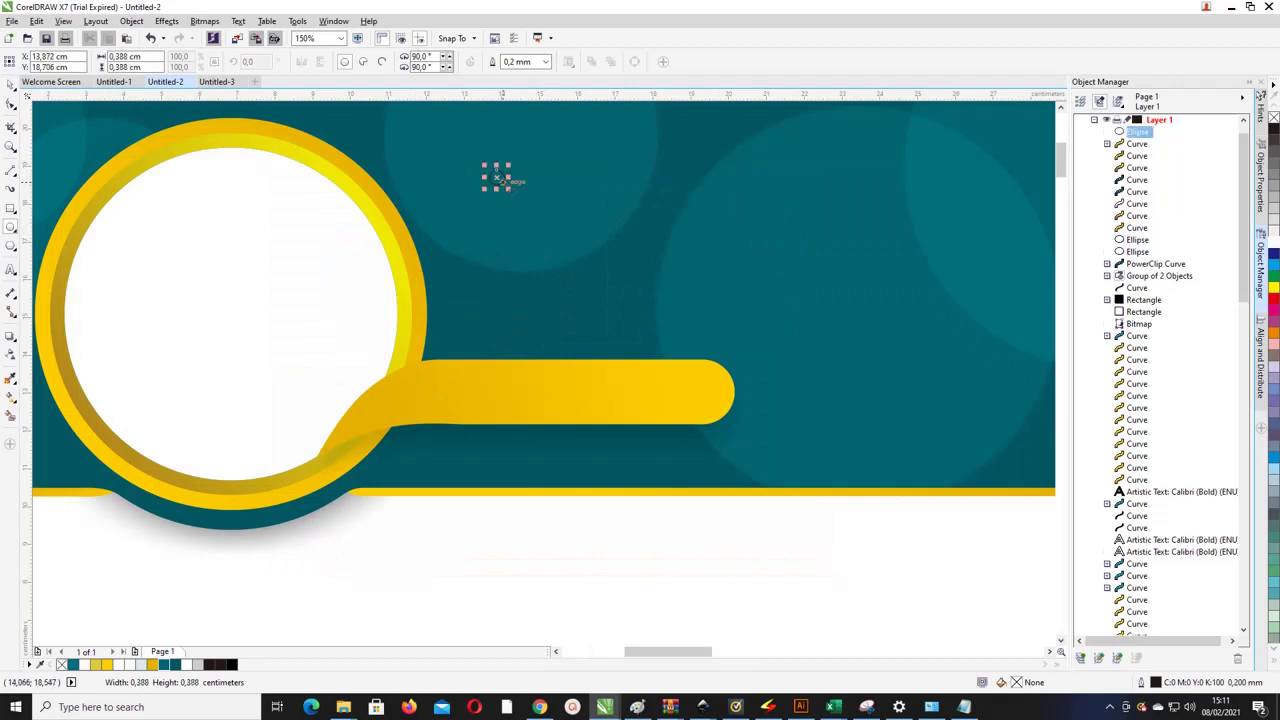
click(107, 664)
right_click(61, 664)
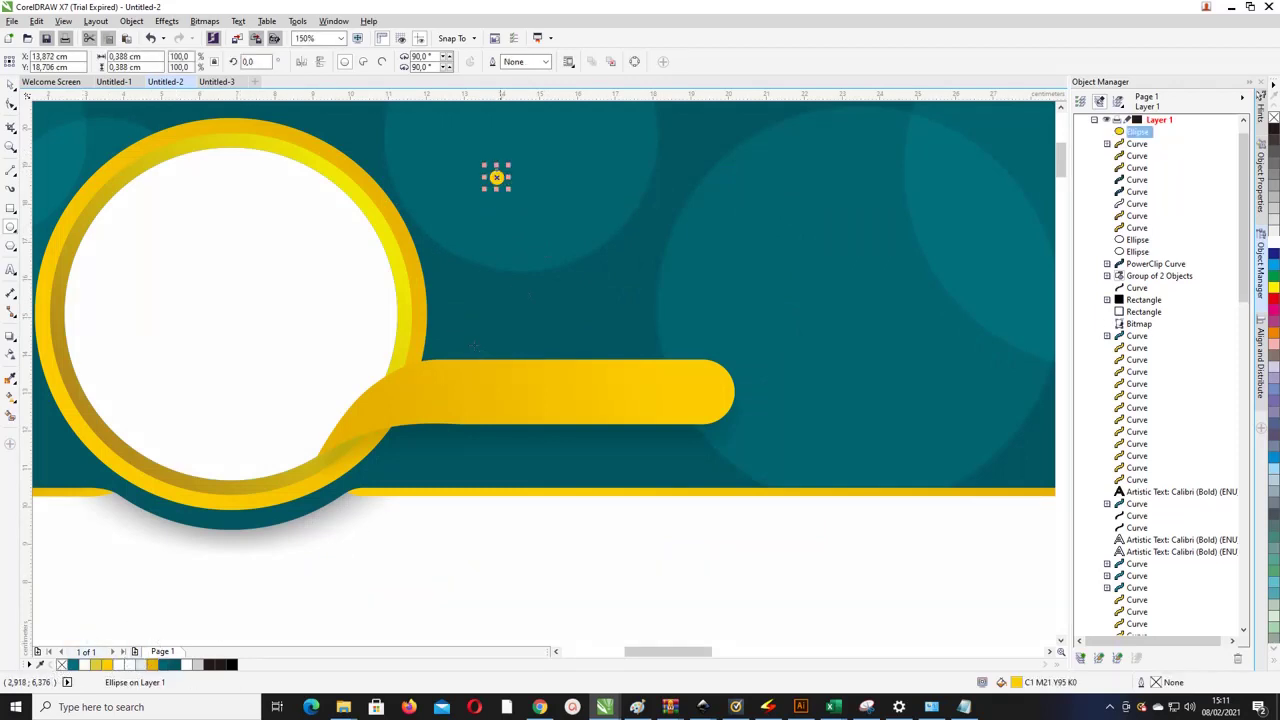
scroll(496, 184, left, 1)
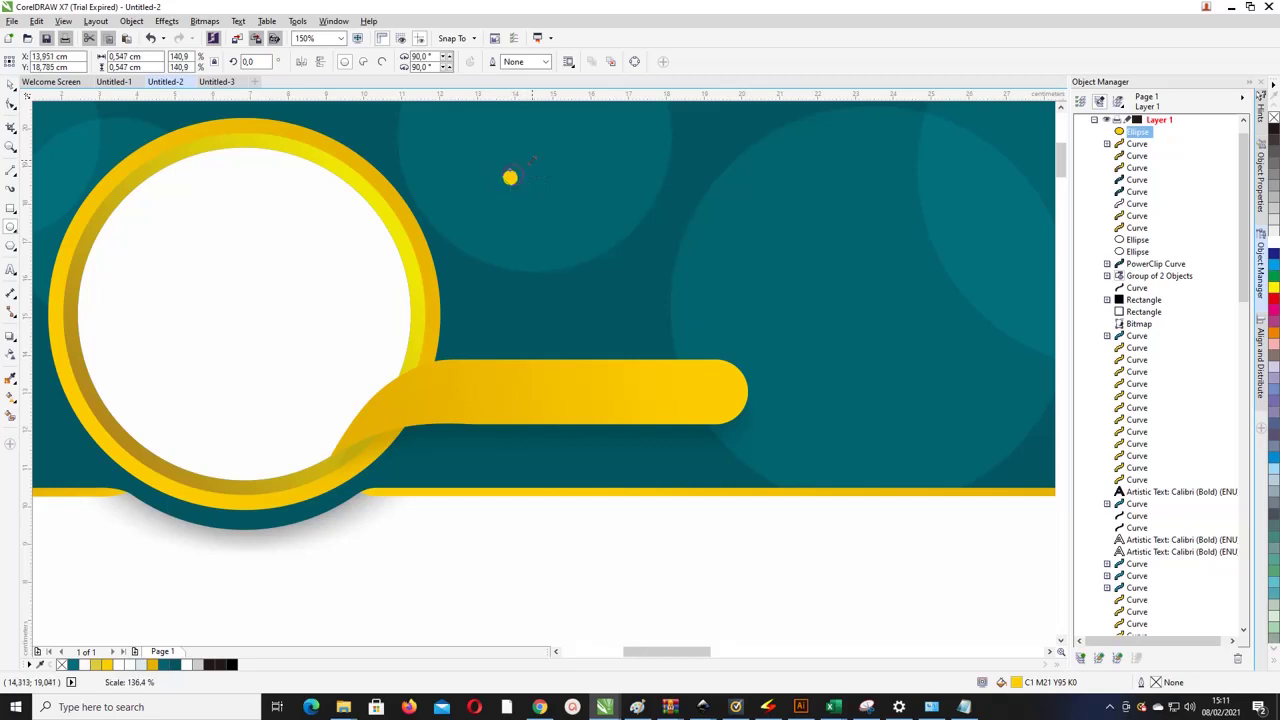
drag(522, 164, 537, 150)
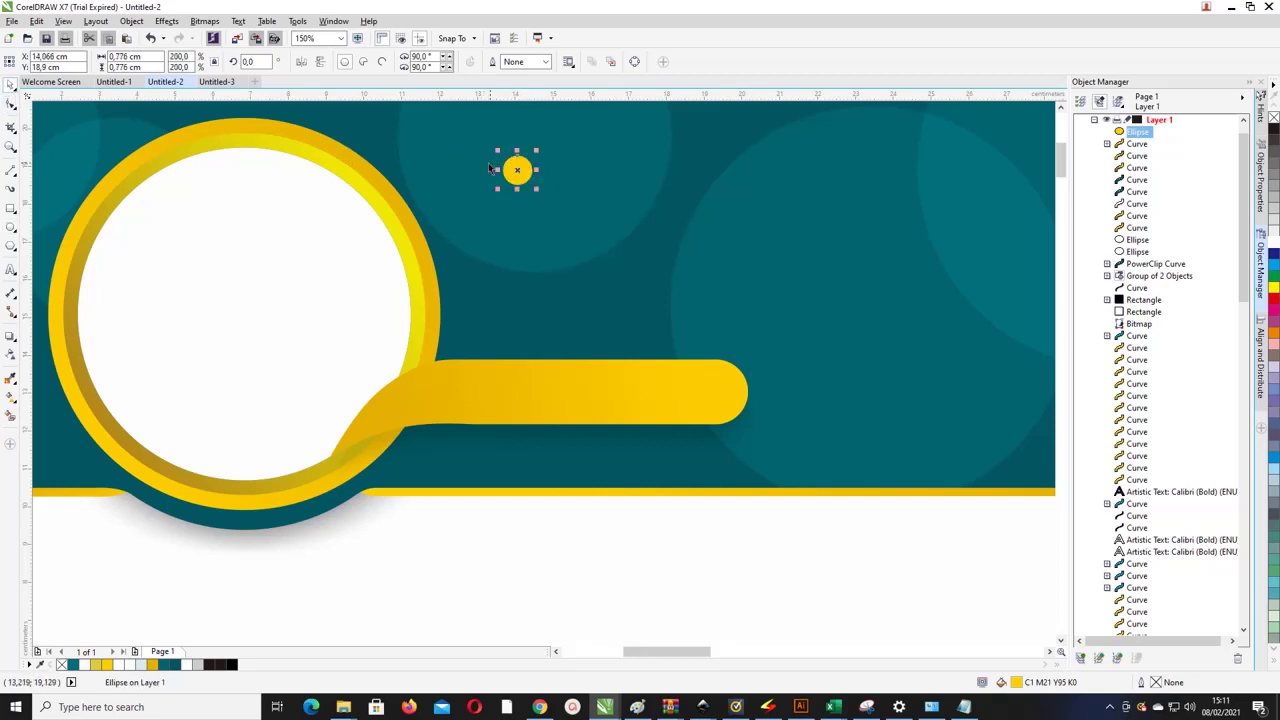
Step: Add two smaller duplicates of the yellow dot above it, the smallest about 0.23 cm, and arrange them as a cluster
scroll(490, 168, up, 1)
drag(478, 165, 533, 165)
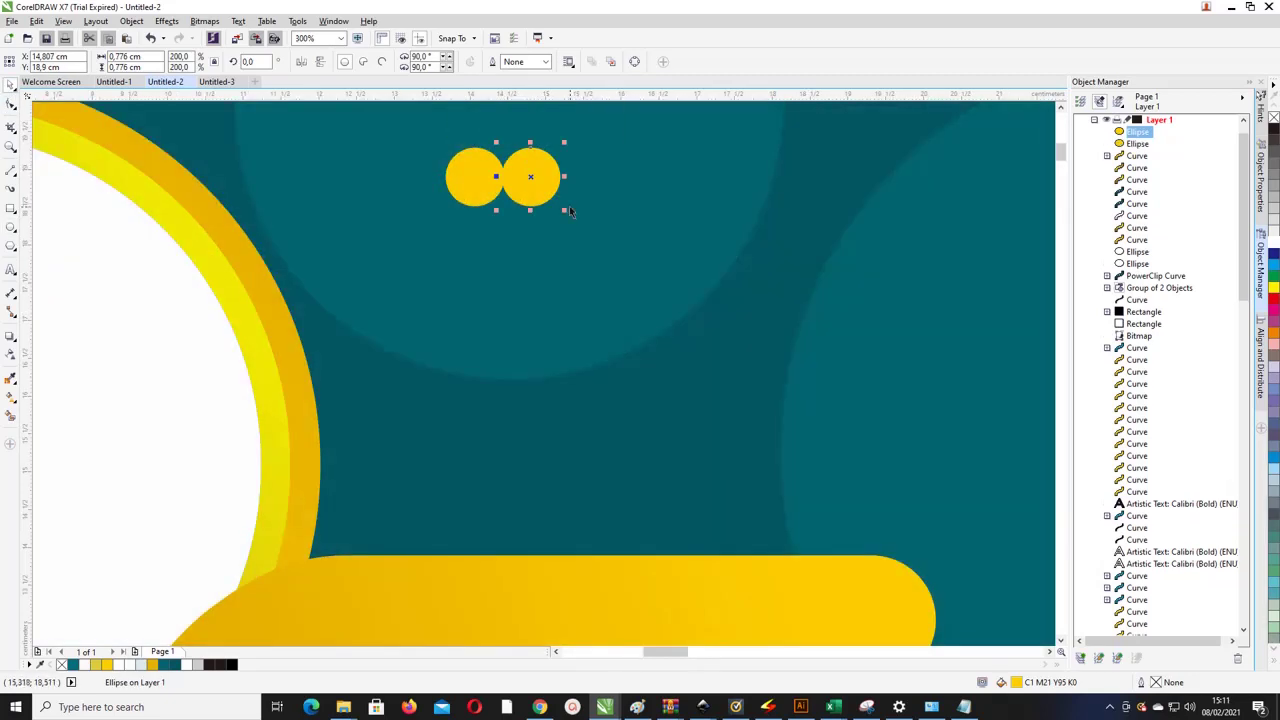
drag(565, 210, 433, 144)
click(471, 176)
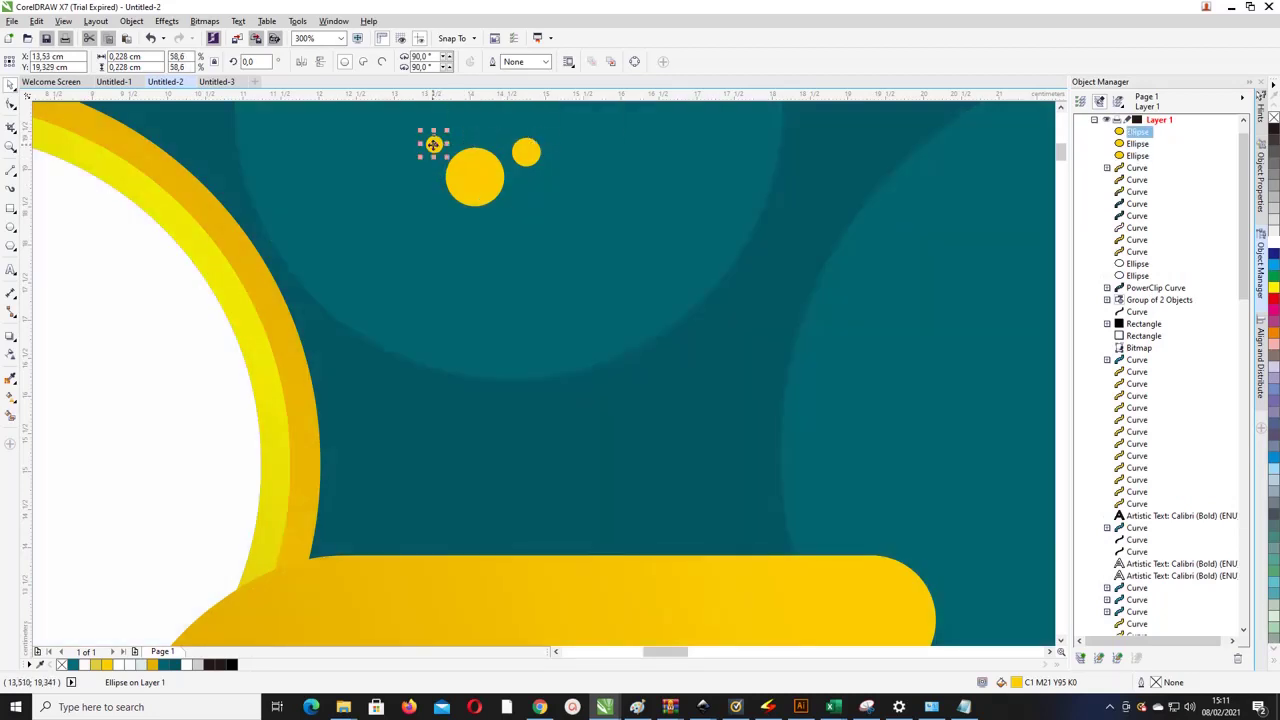
scroll(433, 144, down, 1)
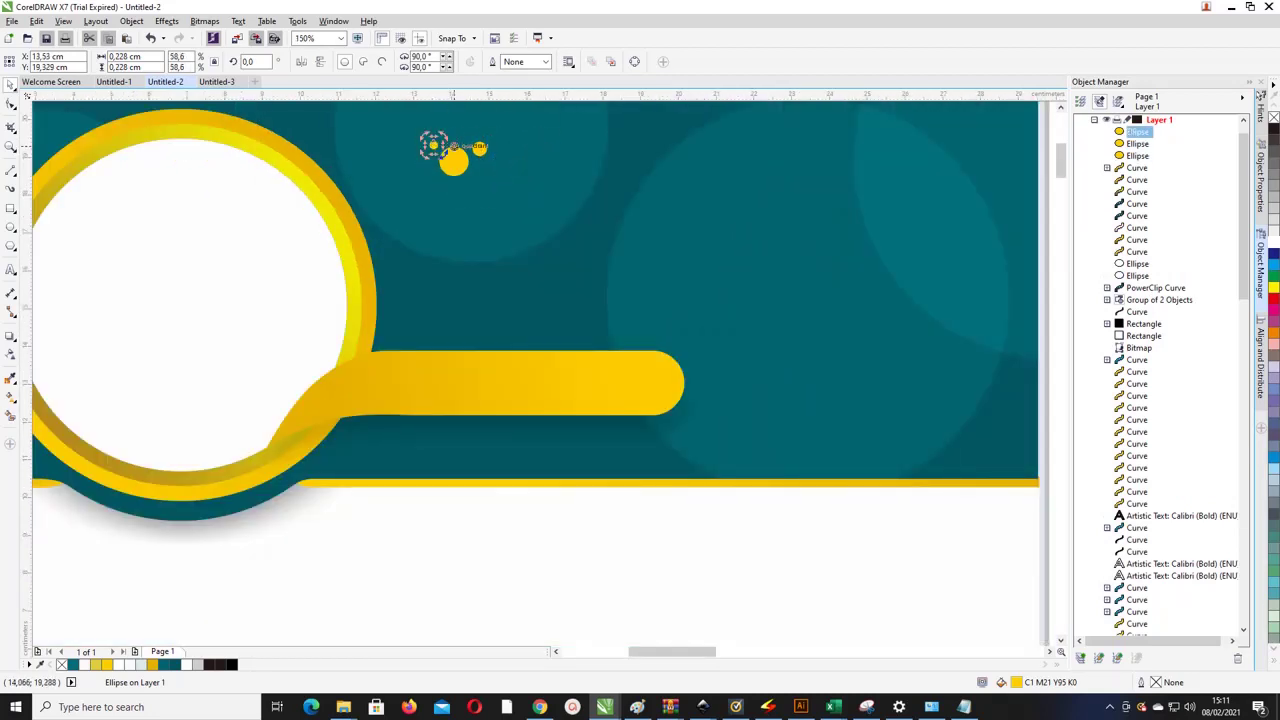
mouse_move(480, 149)
mouse_down()
mouse_move(403, 131)
mouse_move(484, 138)
mouse_up()
click(565, 172)
Step: Draw a vertical line about 1.08 cm long on the header, right of the yellow dots
scroll(447, 168, down, 4)
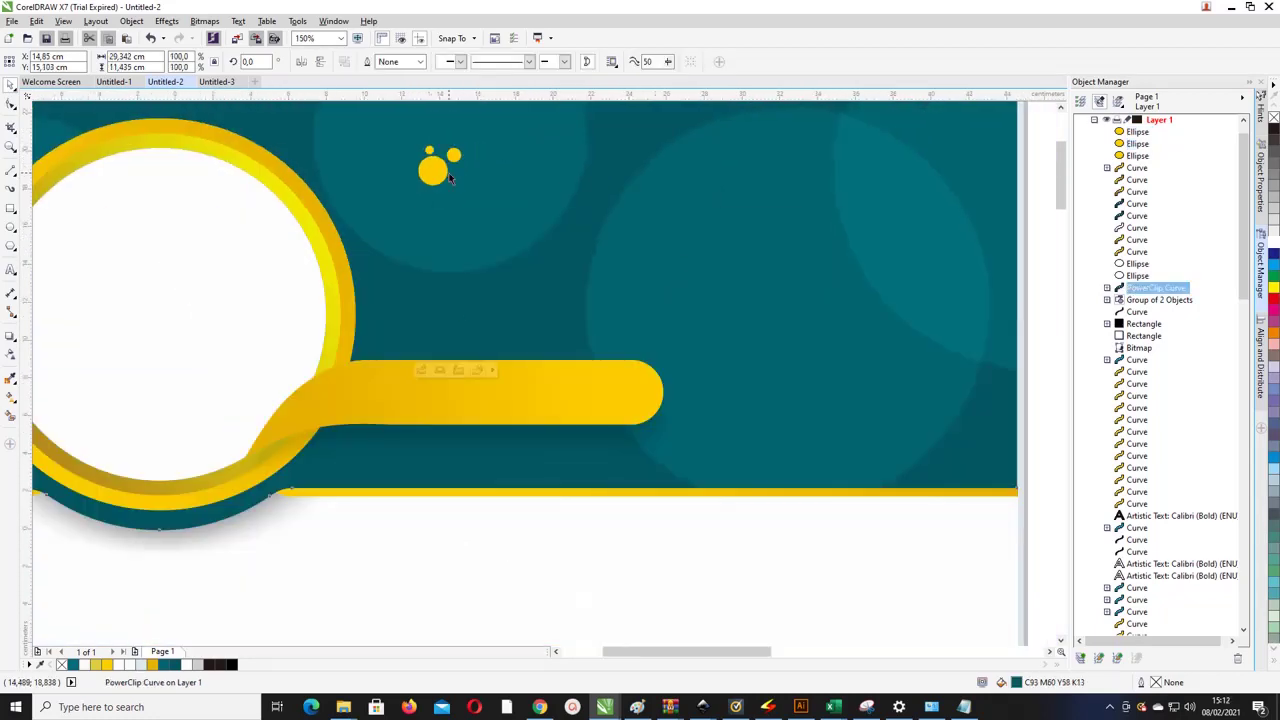
click(10, 172)
scroll(508, 172, up, 2)
drag(569, 172, 569, 224)
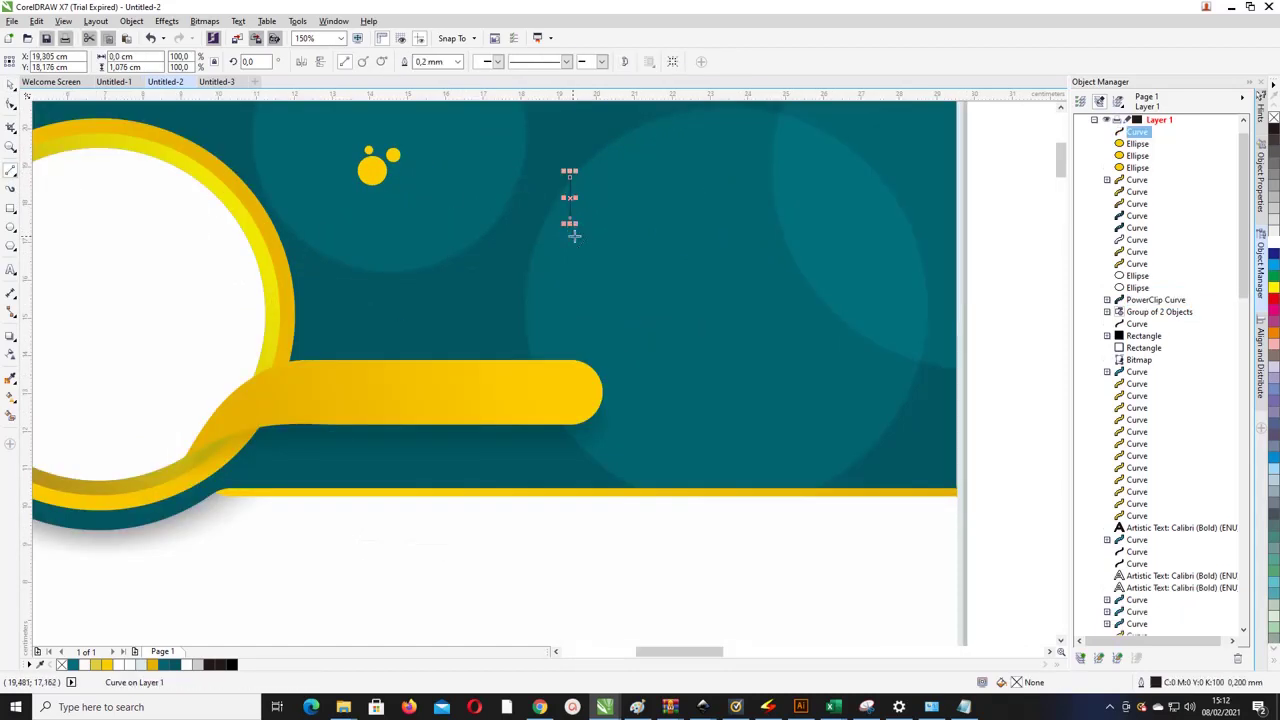
Step: Colour the vertical line with the dots' yellow and set its outline width to 1.0 mm
right_click(107, 665)
click(457, 61)
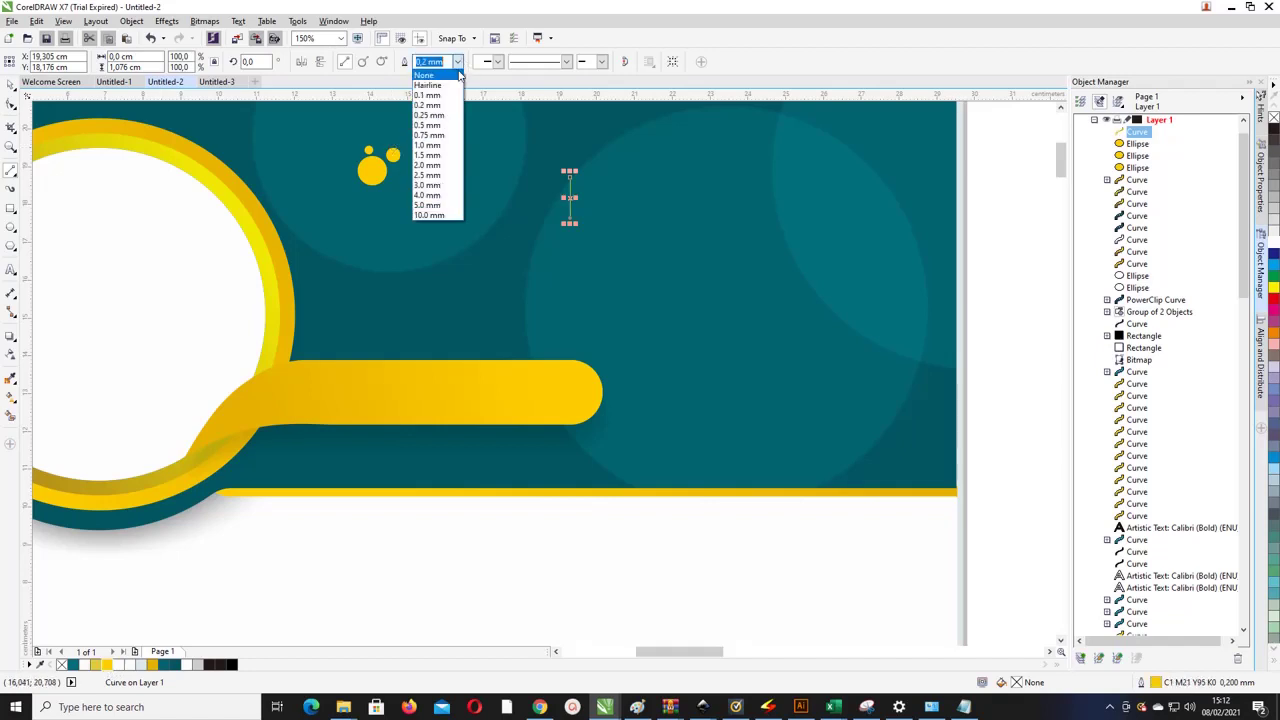
click(434, 164)
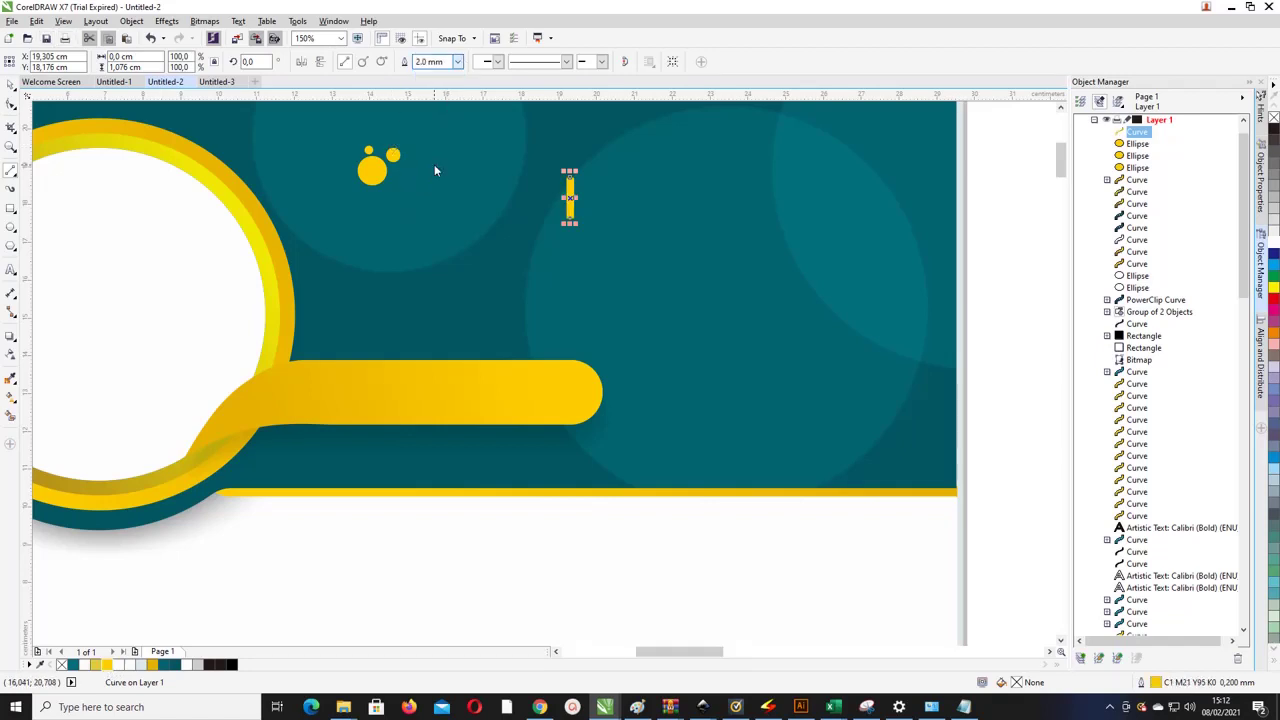
click(457, 61)
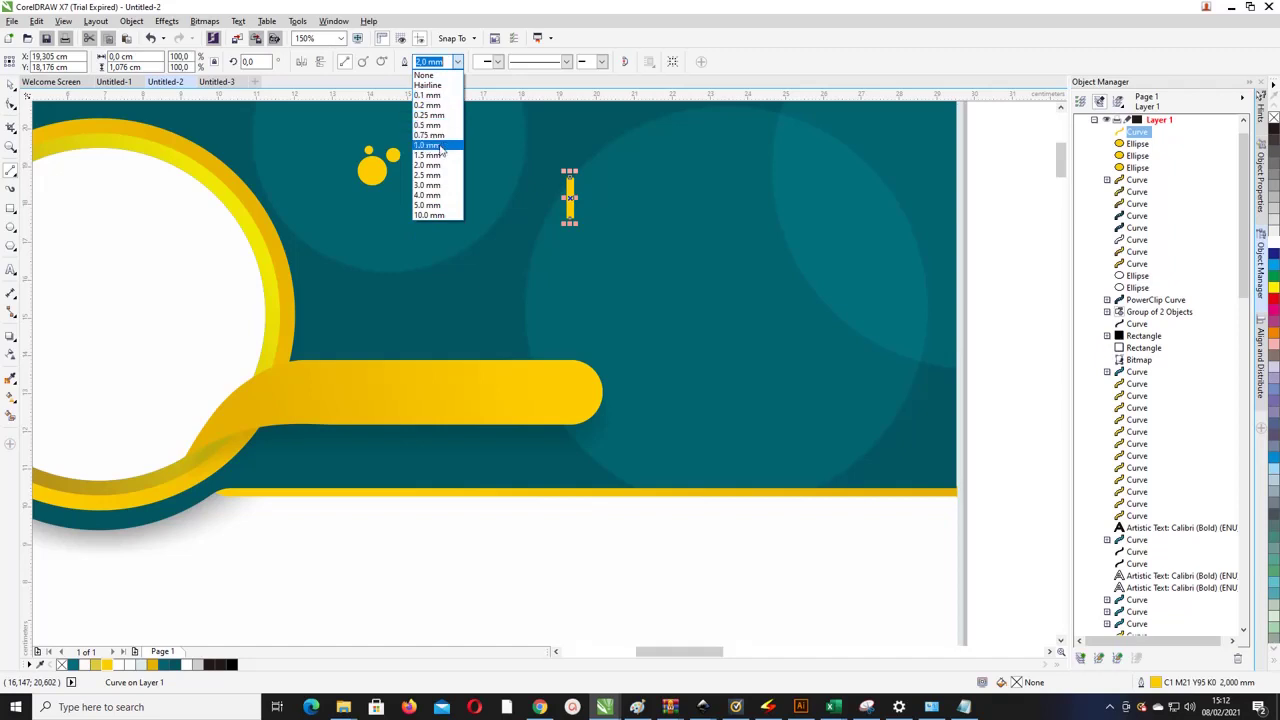
click(439, 145)
Step: Duplicate the yellow line four times to form a diagonal row rising to the header's top edge
click(14, 101)
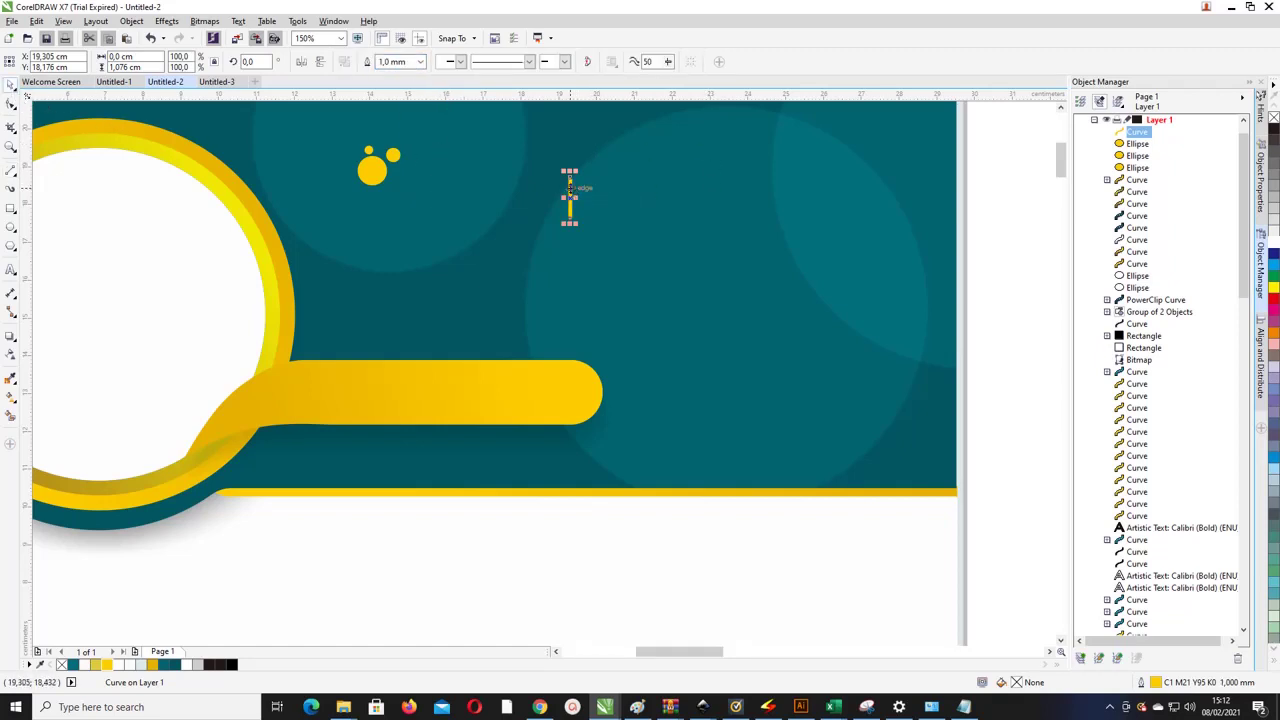
key(ctrl+d)
key(ctrl+d)
key(ctrl+d)
key(ctrl+d)
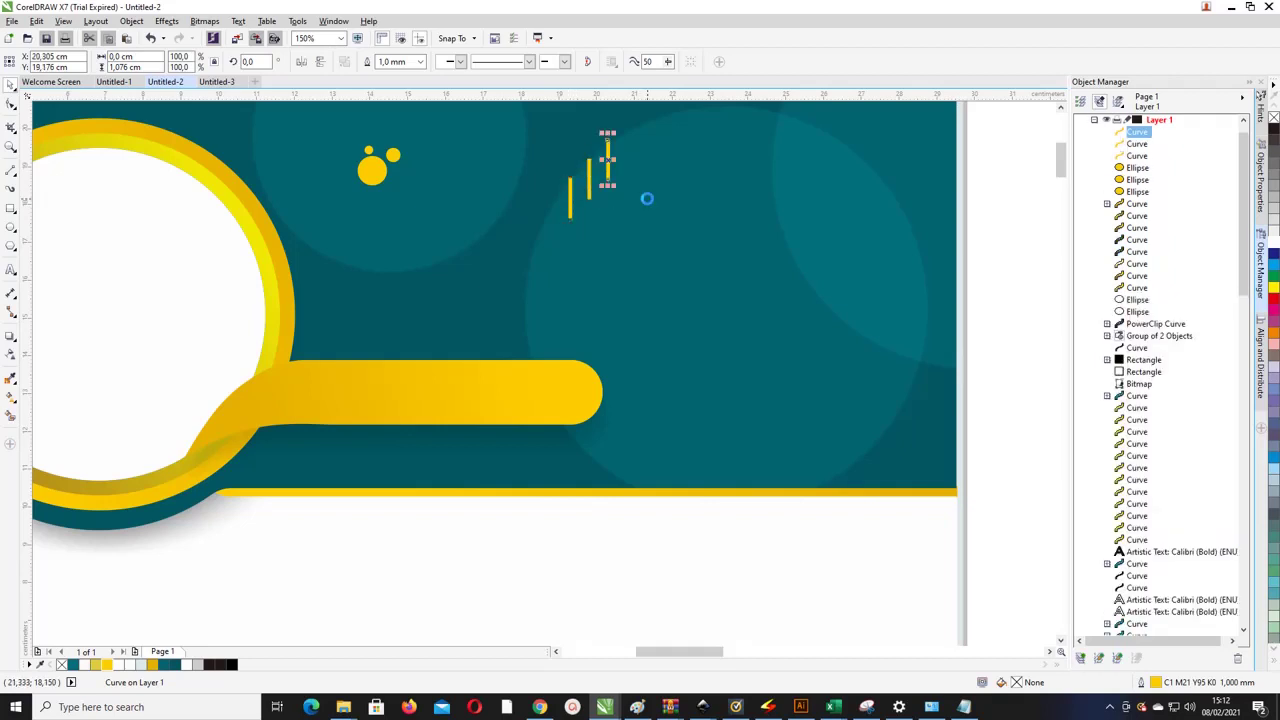
scroll(704, 166, up, 2)
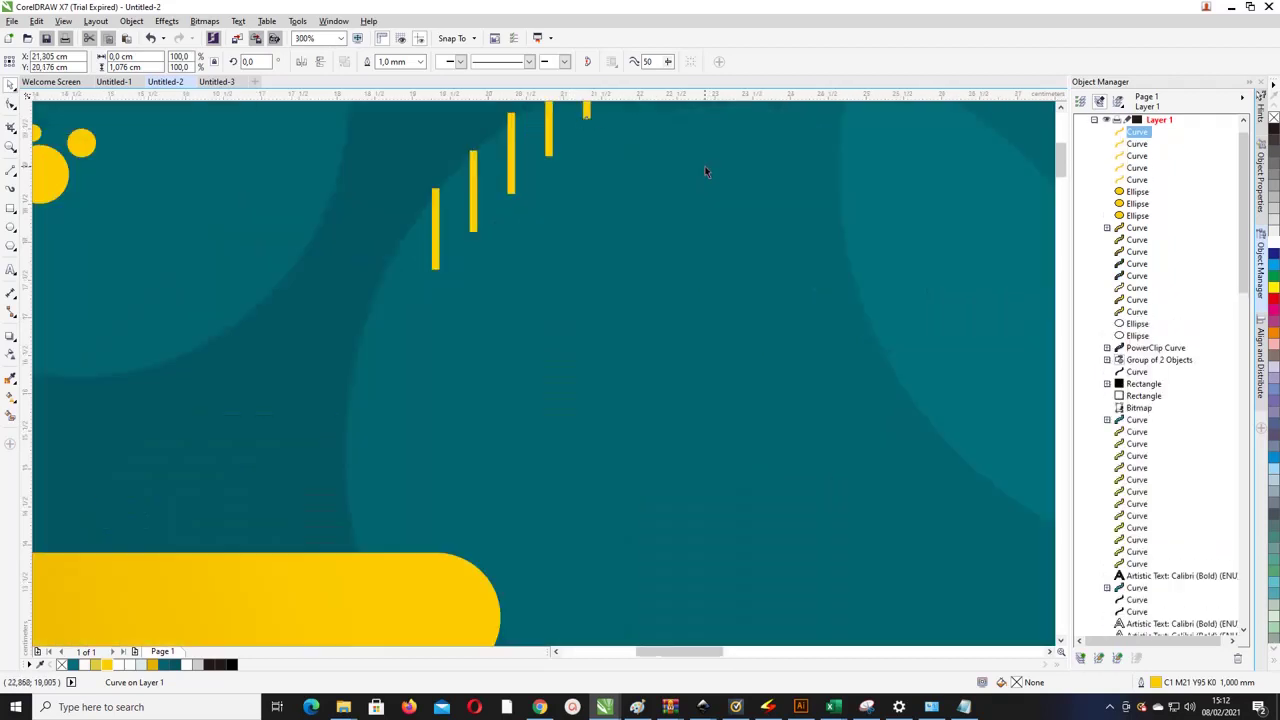
scroll(704, 150, down, 2)
drag(1060, 160, 1060, 147)
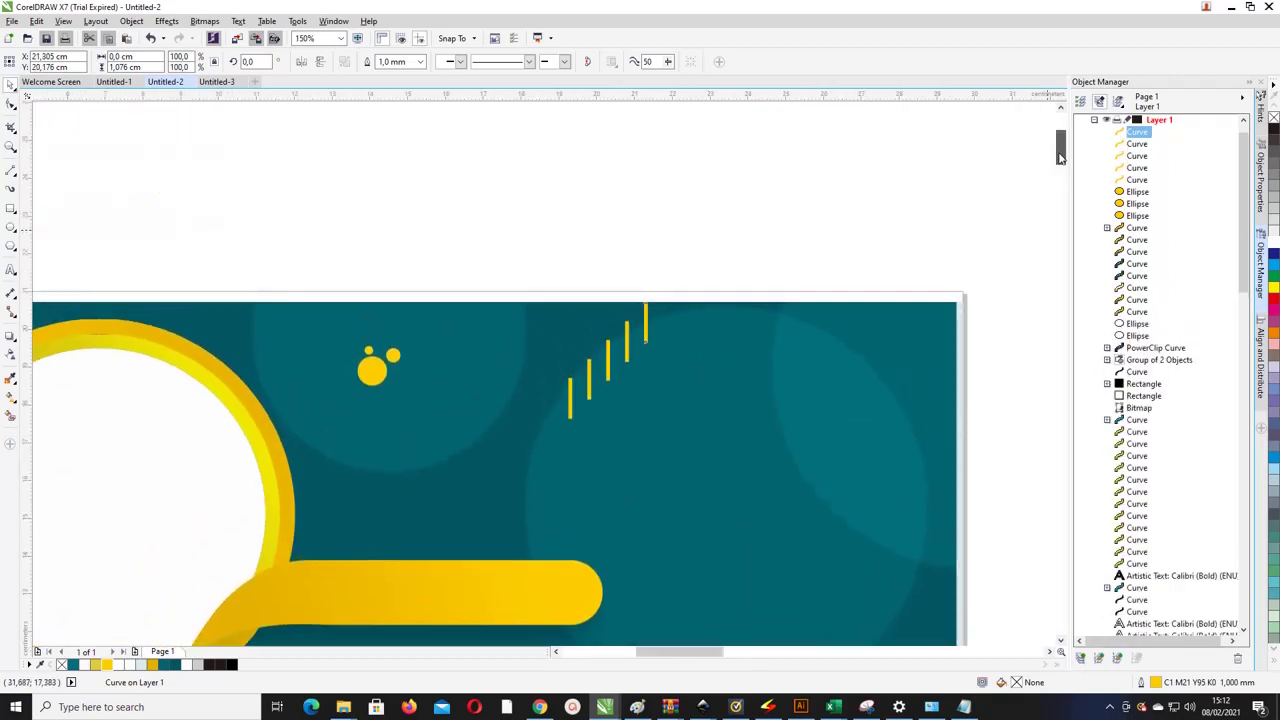
Step: Align the five yellow lines in the header along their bottom edges
drag(503, 234, 718, 448)
key(l)
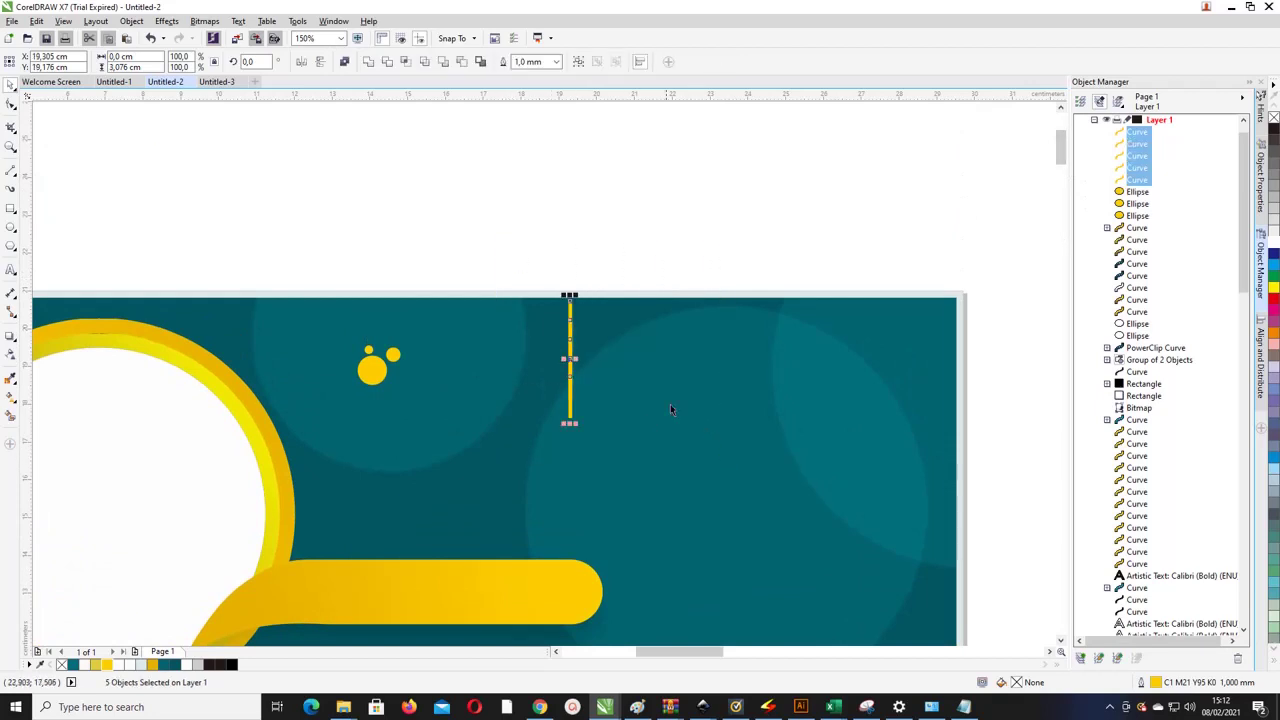
key(ctrl+z)
key(b)
click(583, 263)
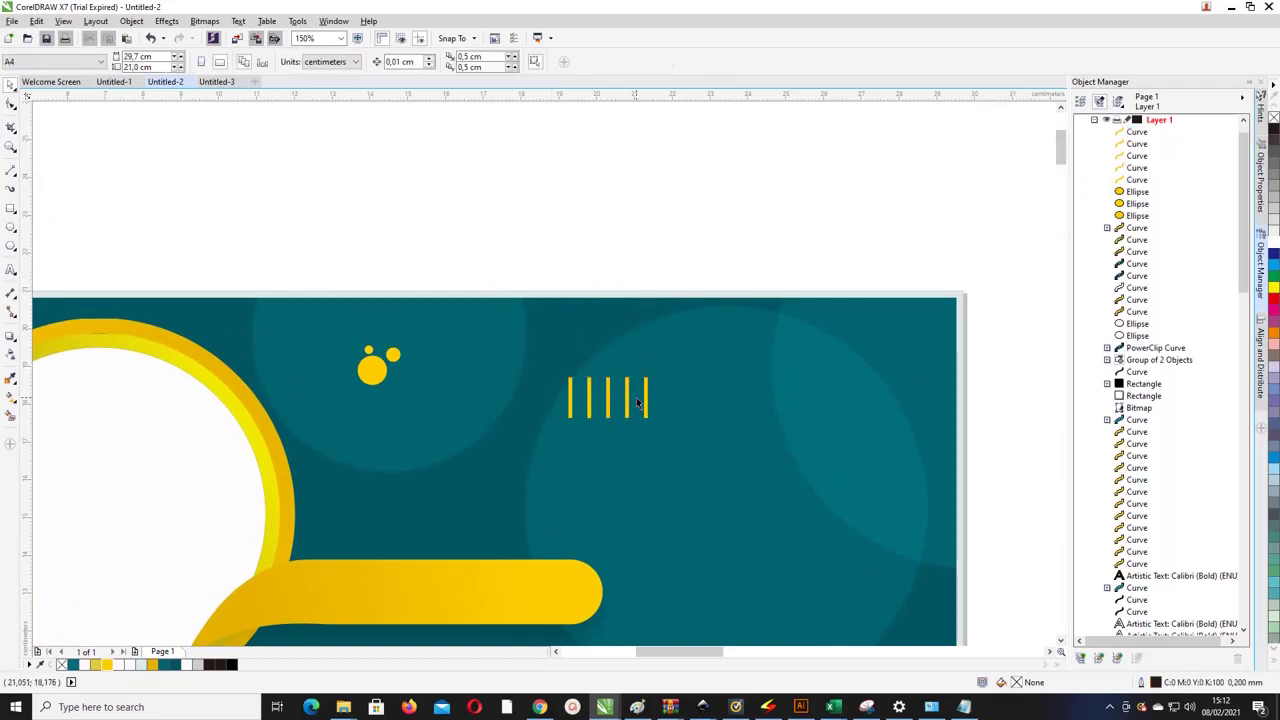
Step: Move the yellow vertical lines closer together to form a row about 1.0 cm wide
scroll(627, 403, up, 2)
drag(553, 379, 574, 390)
scroll(545, 323, down, 2)
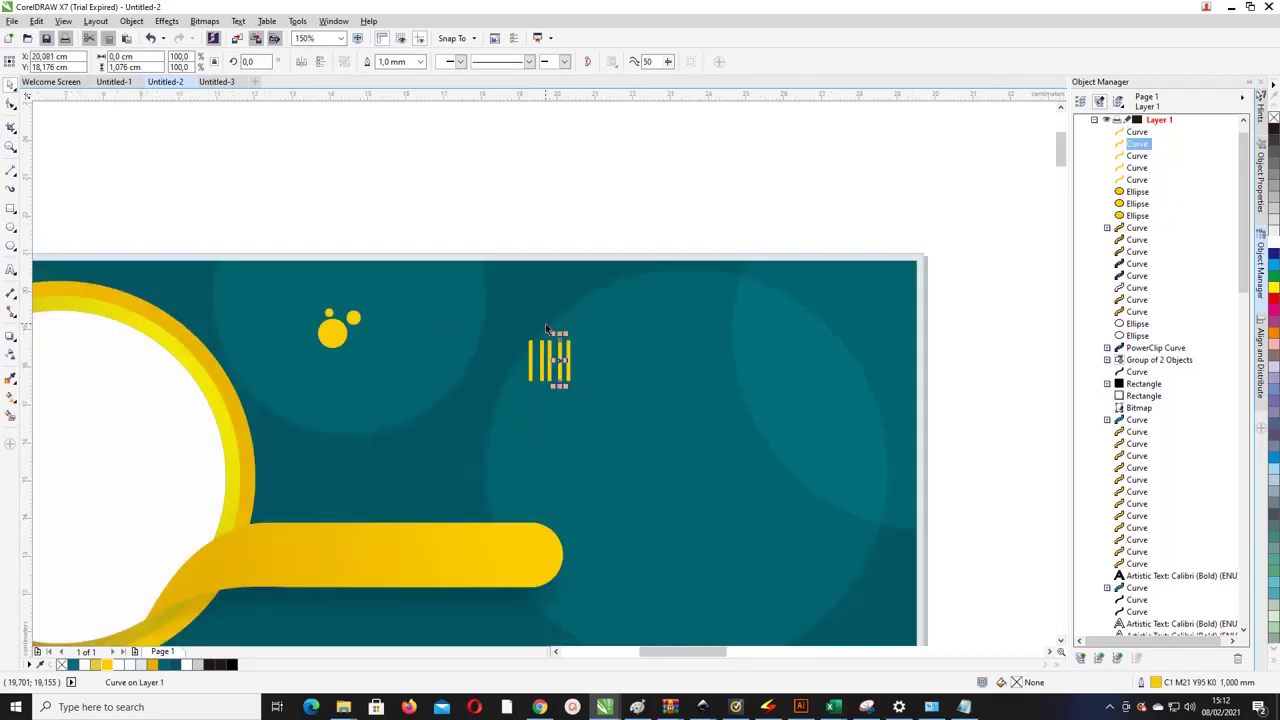
Step: Distribute the five yellow lines with equal horizontal spacing and stretch them from their centre to about 2.07 cm high
drag(480, 211, 618, 430)
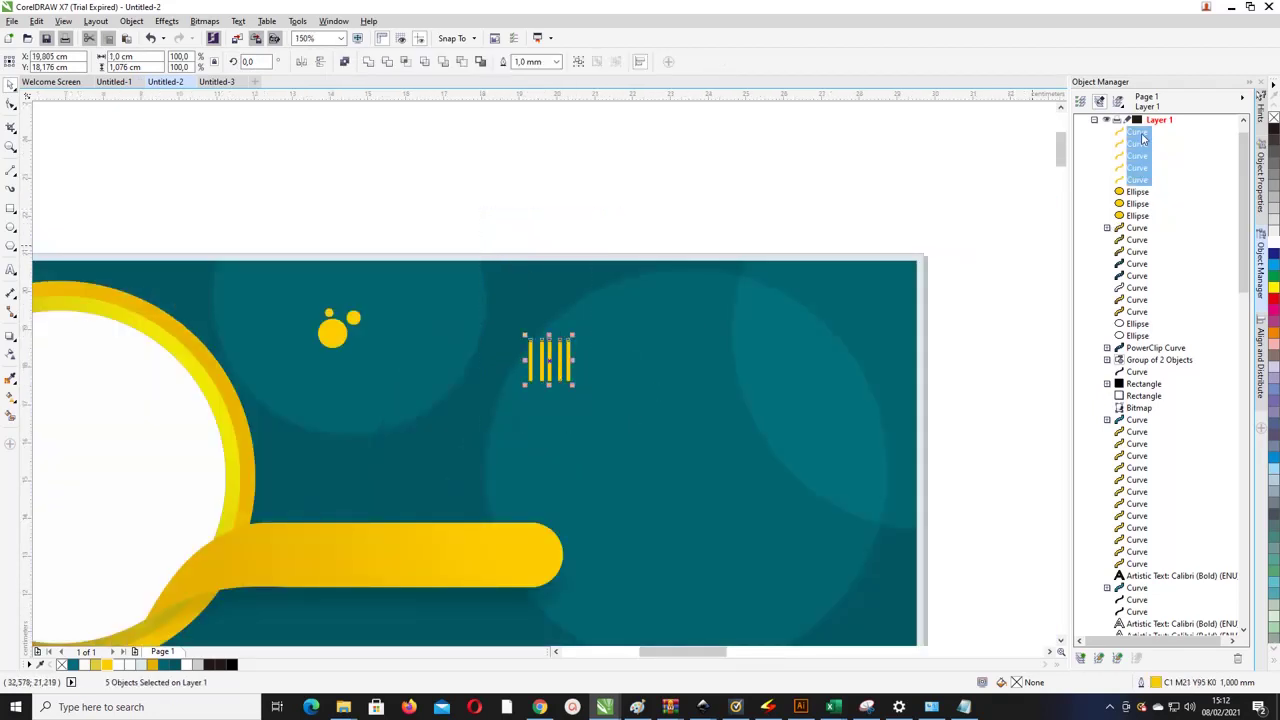
click(1261, 345)
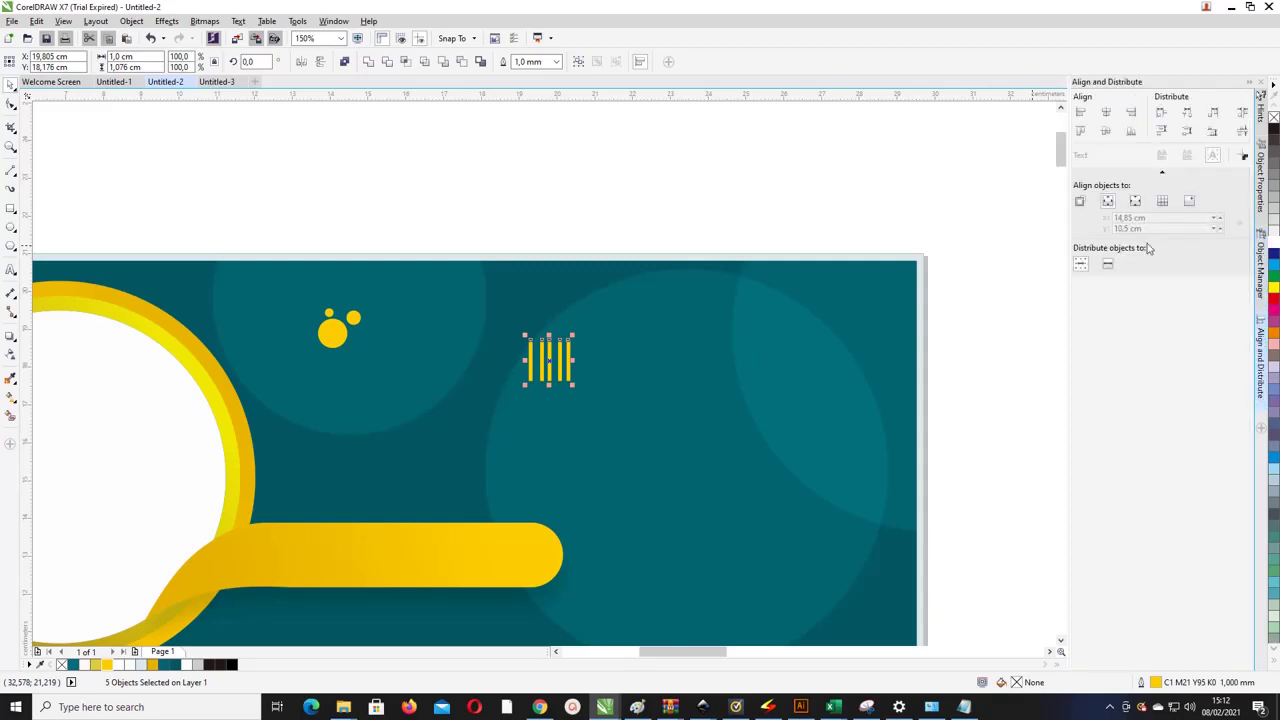
click(333, 21)
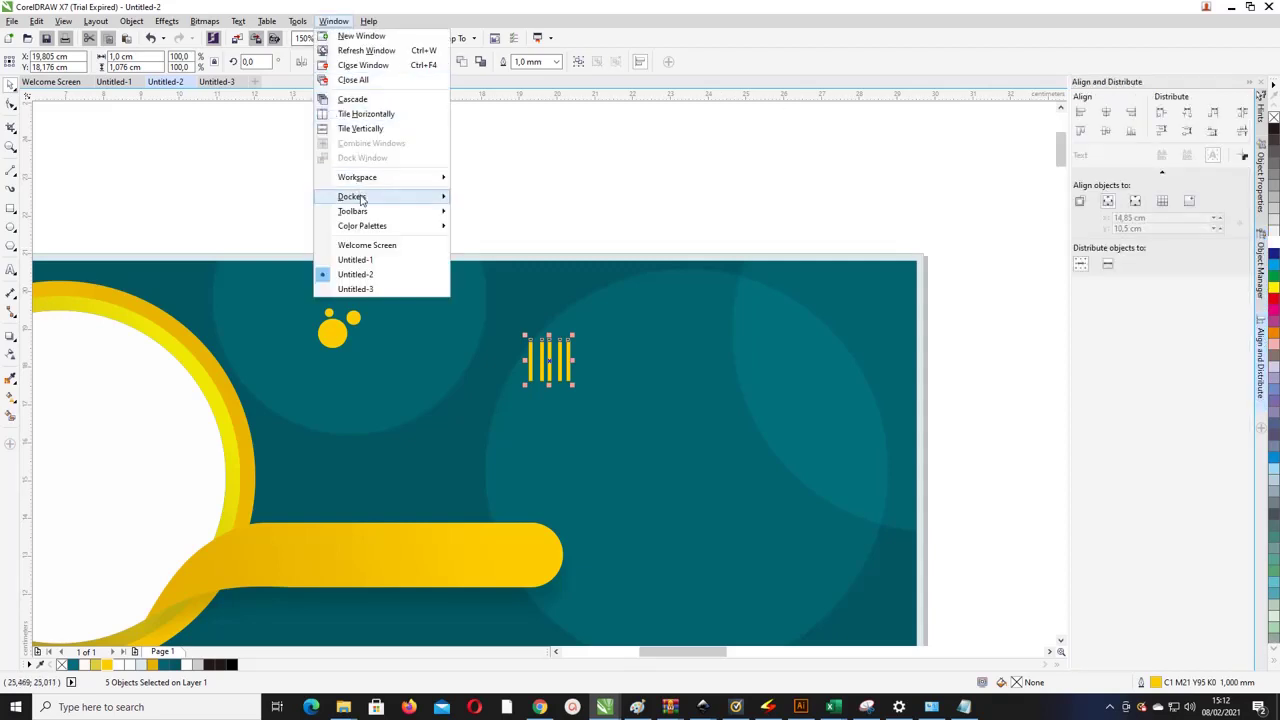
mouse_move(360, 197)
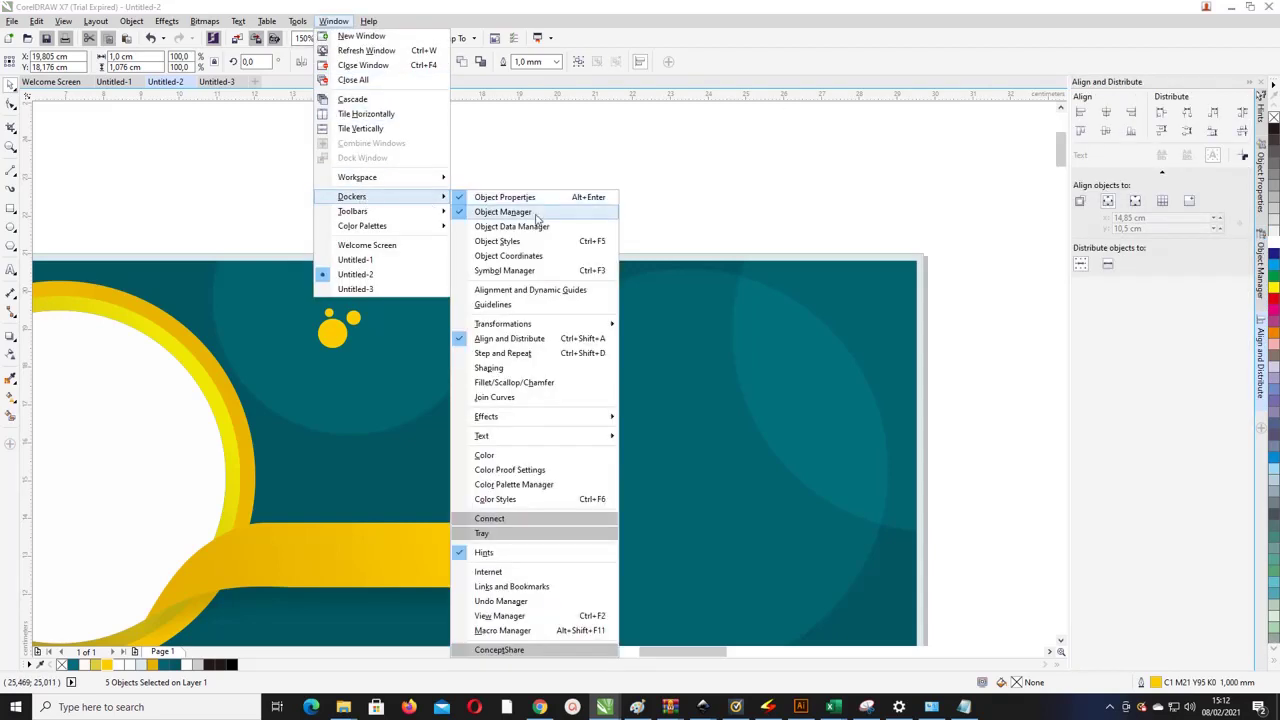
click(1244, 115)
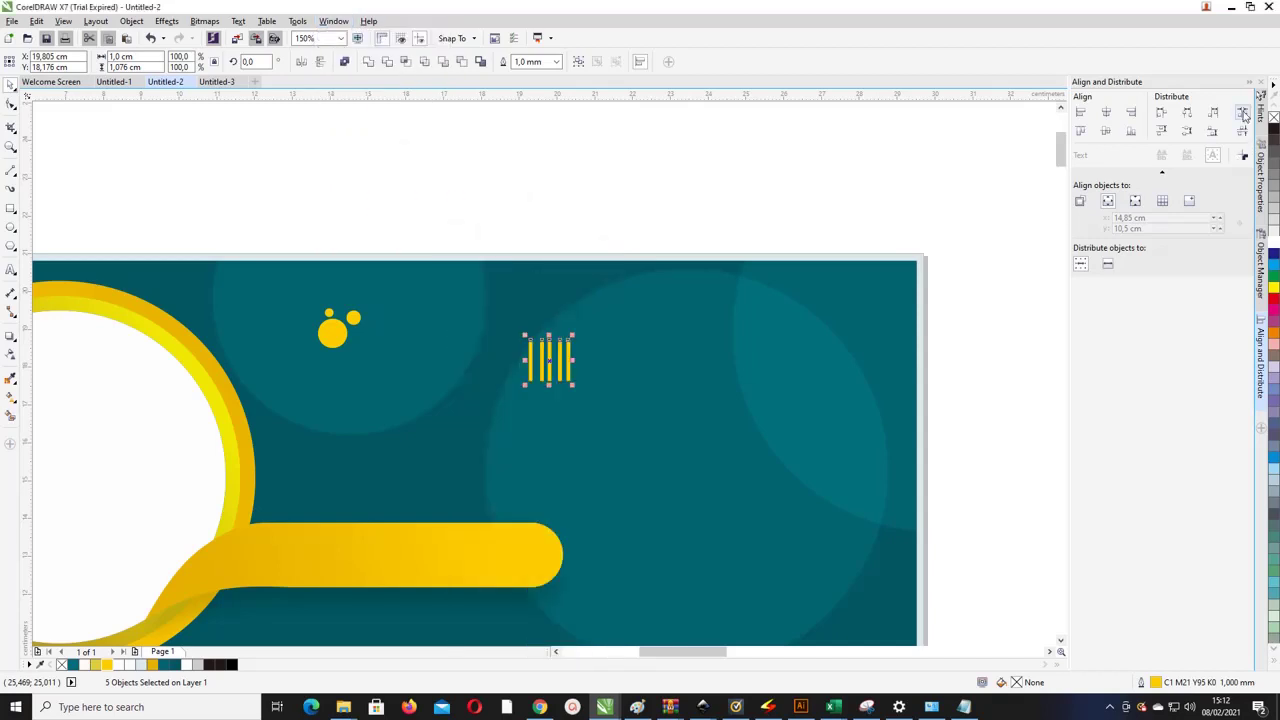
click(1244, 115)
scroll(600, 350, up, 2)
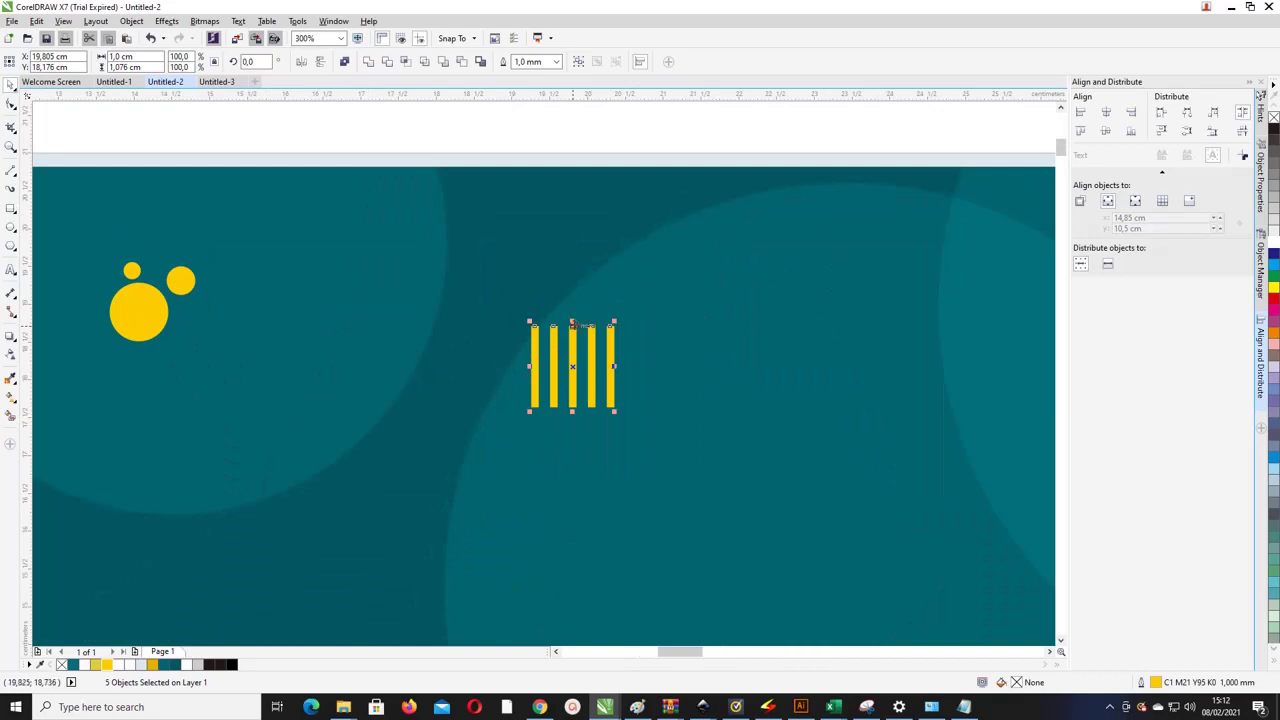
drag(574, 323, 571, 286)
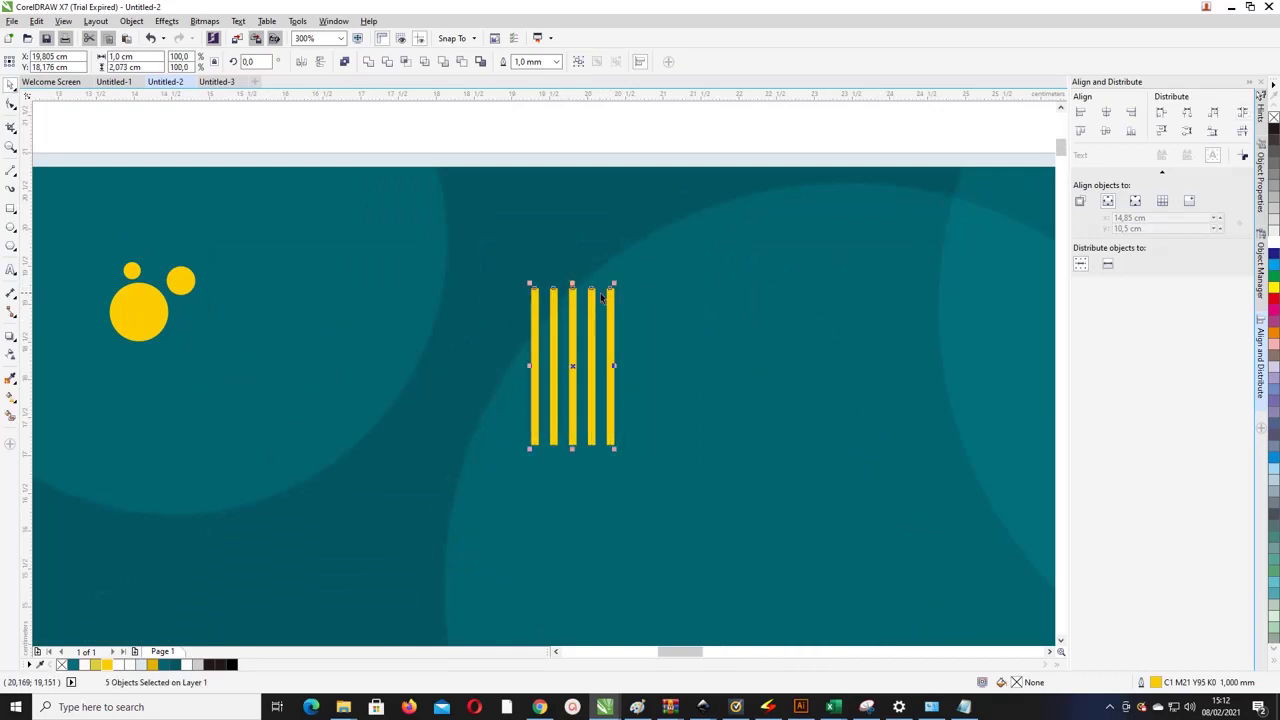
Step: Draw a circle about 1.29 cm across to the upper left of the yellow lines and group the five lines
click(11, 227)
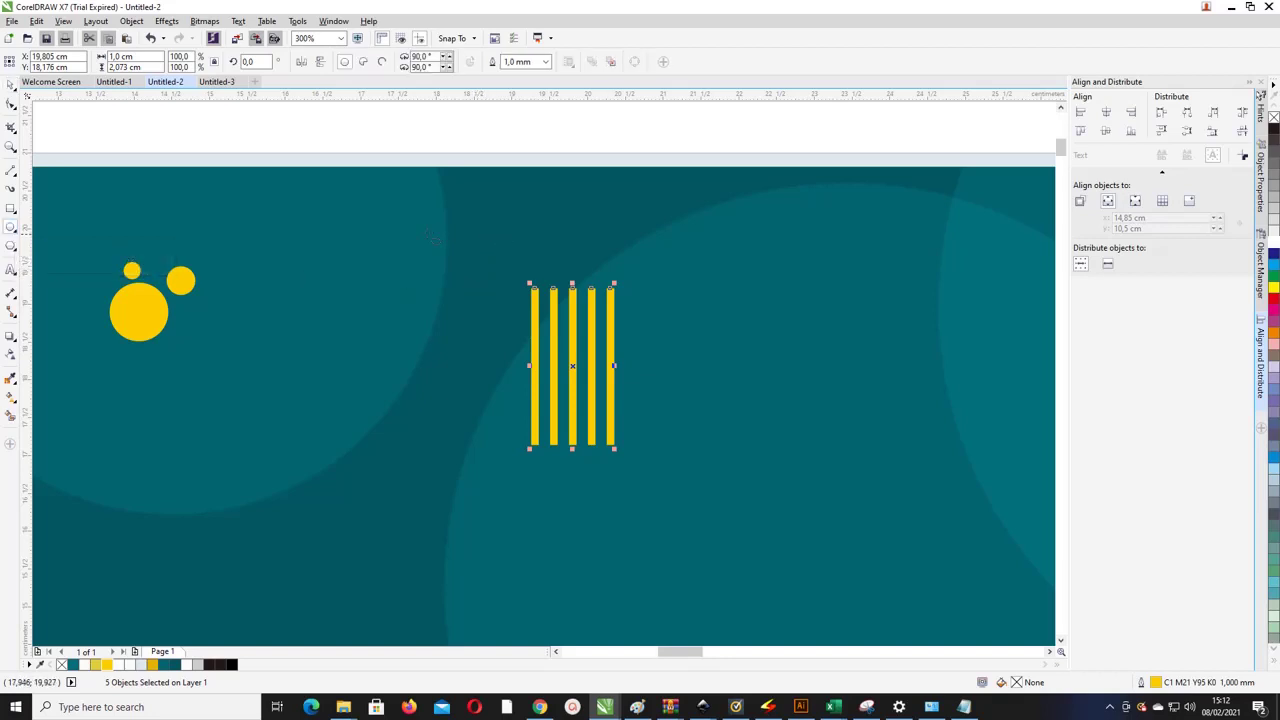
drag(376, 212, 478, 314)
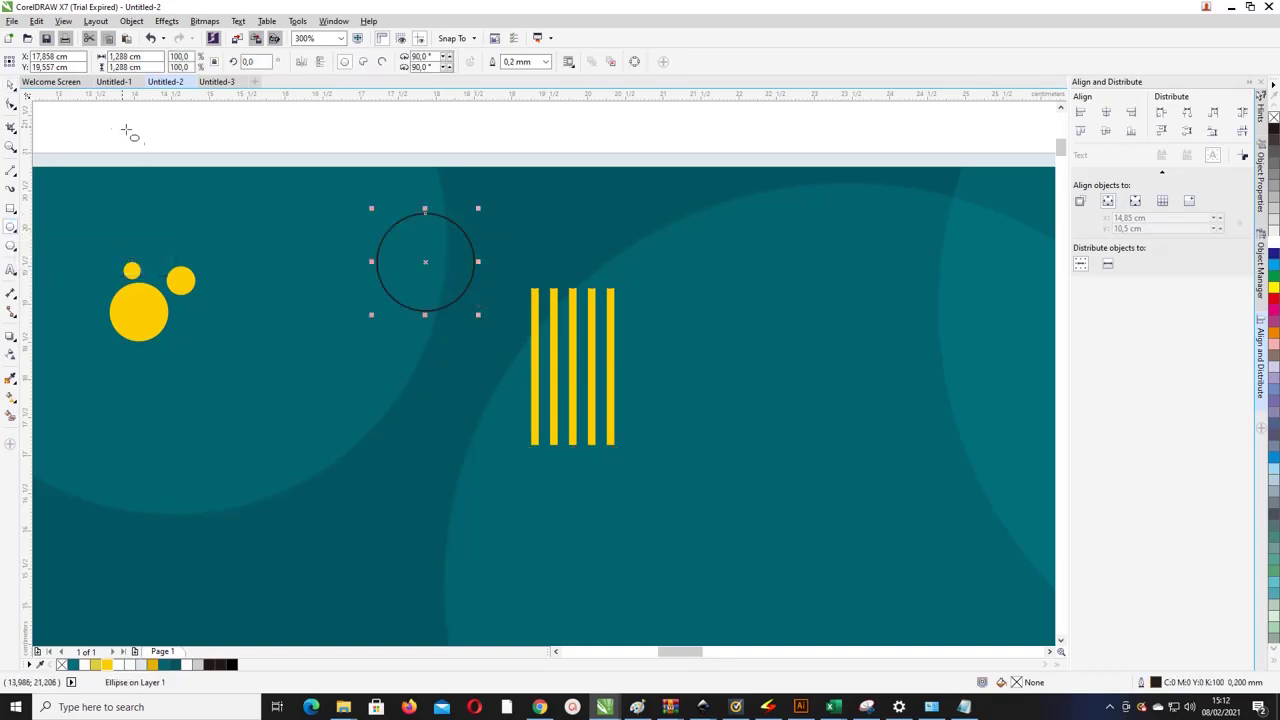
drag(493, 137, 688, 446)
key(ctrl+g)
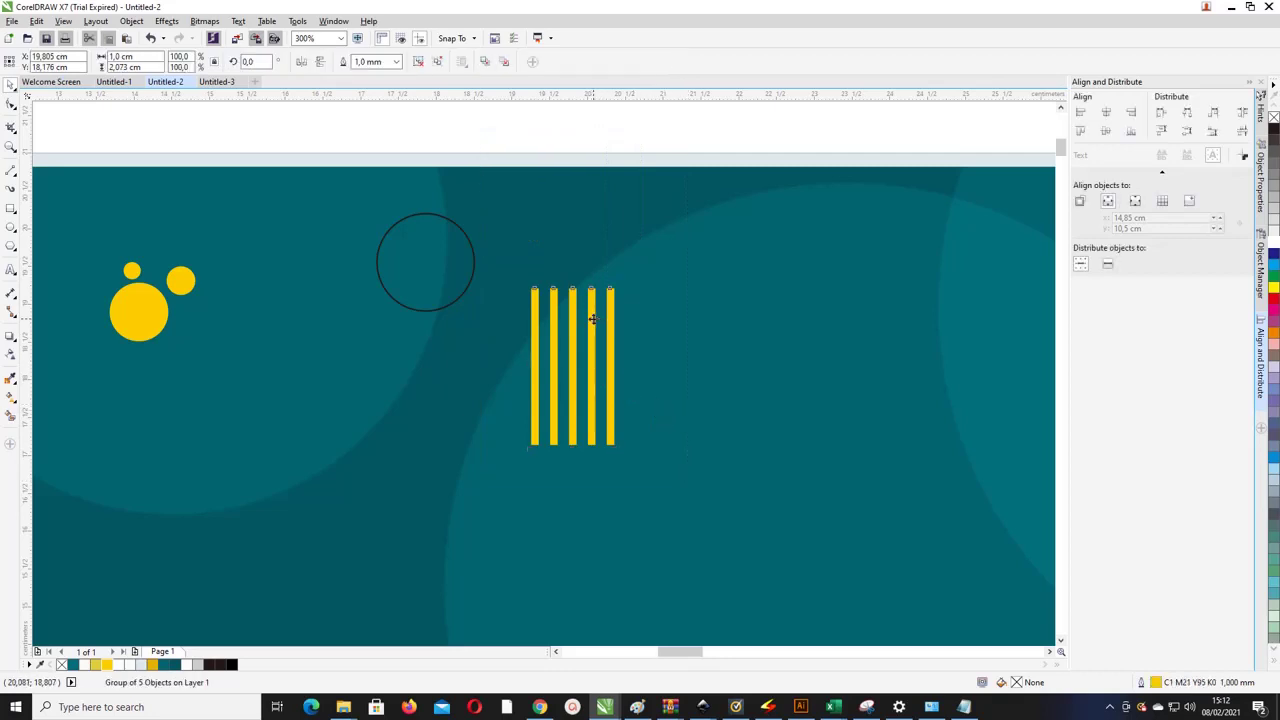
Step: Try placing the line group diagonally over the small circle, rotated to about 320°, and undo the rotation
drag(594, 318, 467, 245)
click(530, 270)
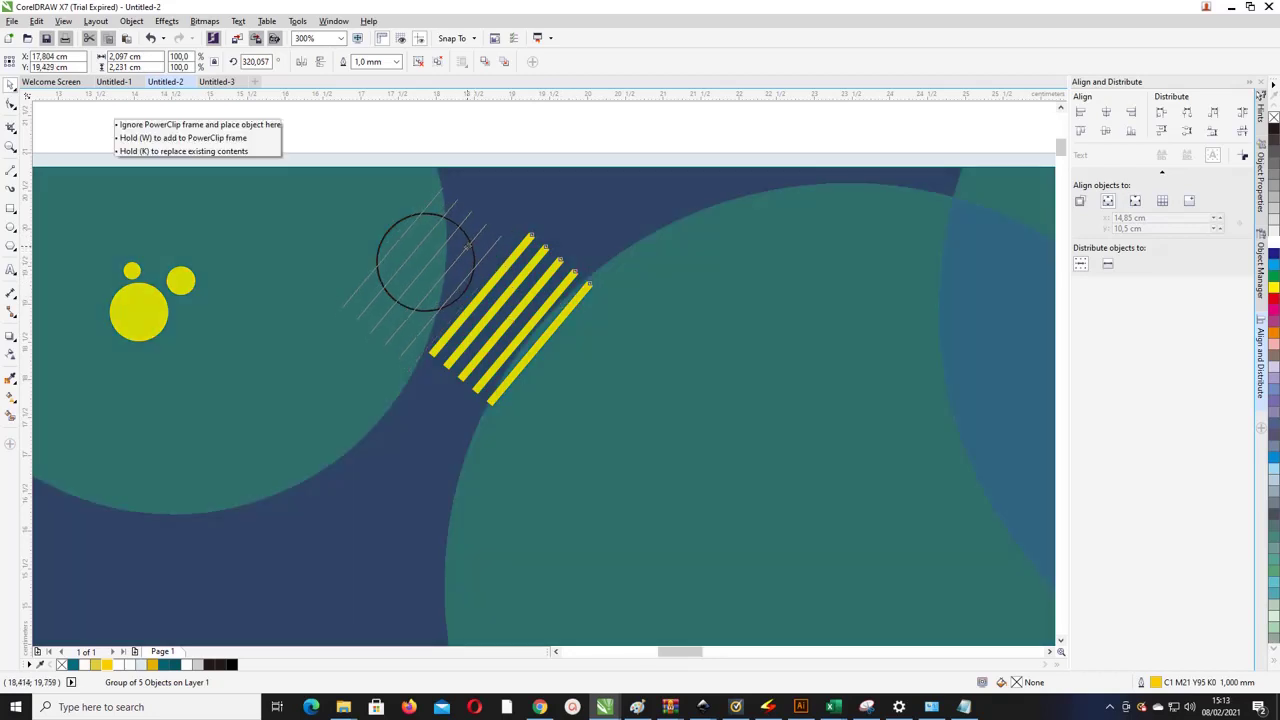
key(Escape)
key(ctrl+z)
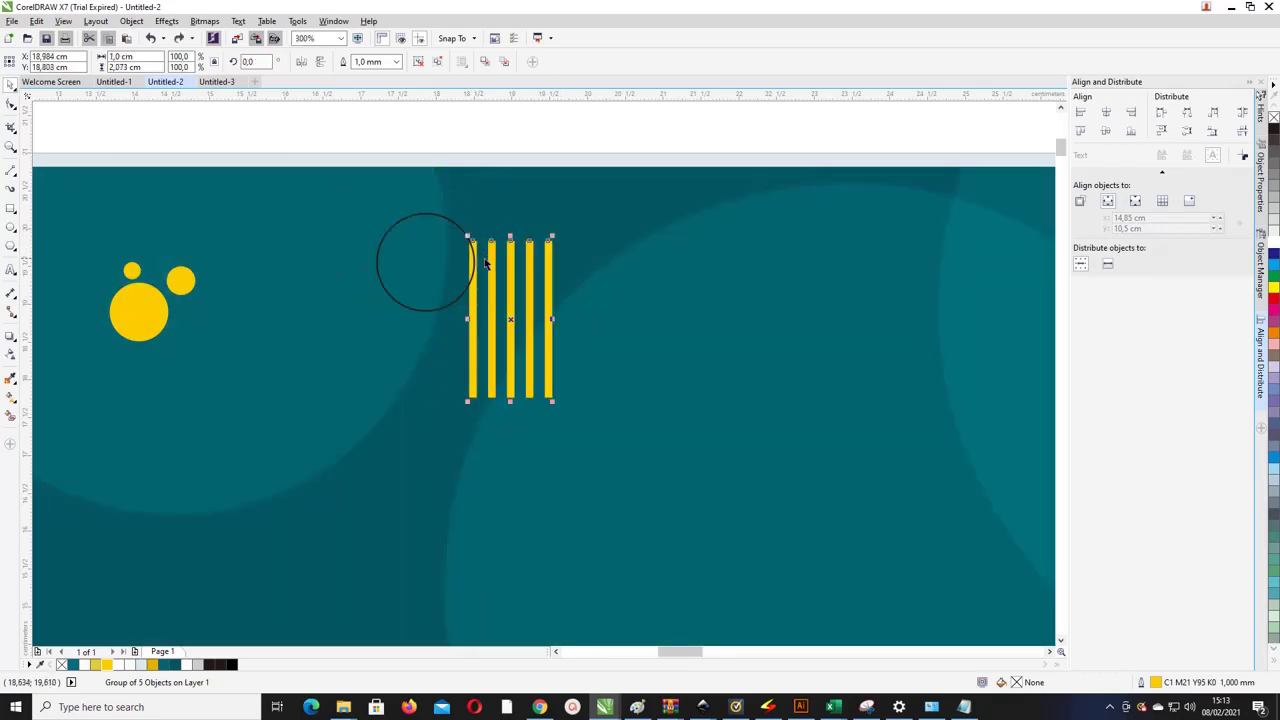
Step: Place the small circle over the upright lines at about 1.18 cm across and PowerClip the line group inside it
drag(458, 233, 559, 262)
click(556, 252)
right_click(549, 247)
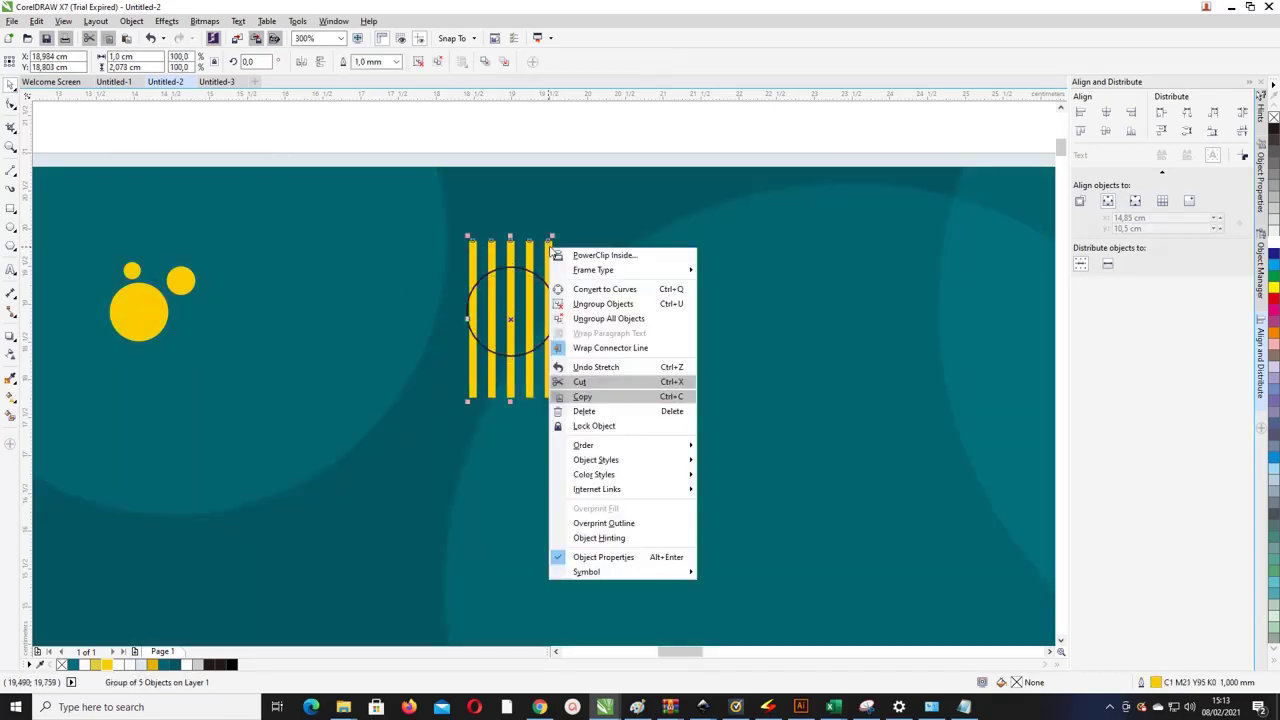
click(580, 257)
click(515, 289)
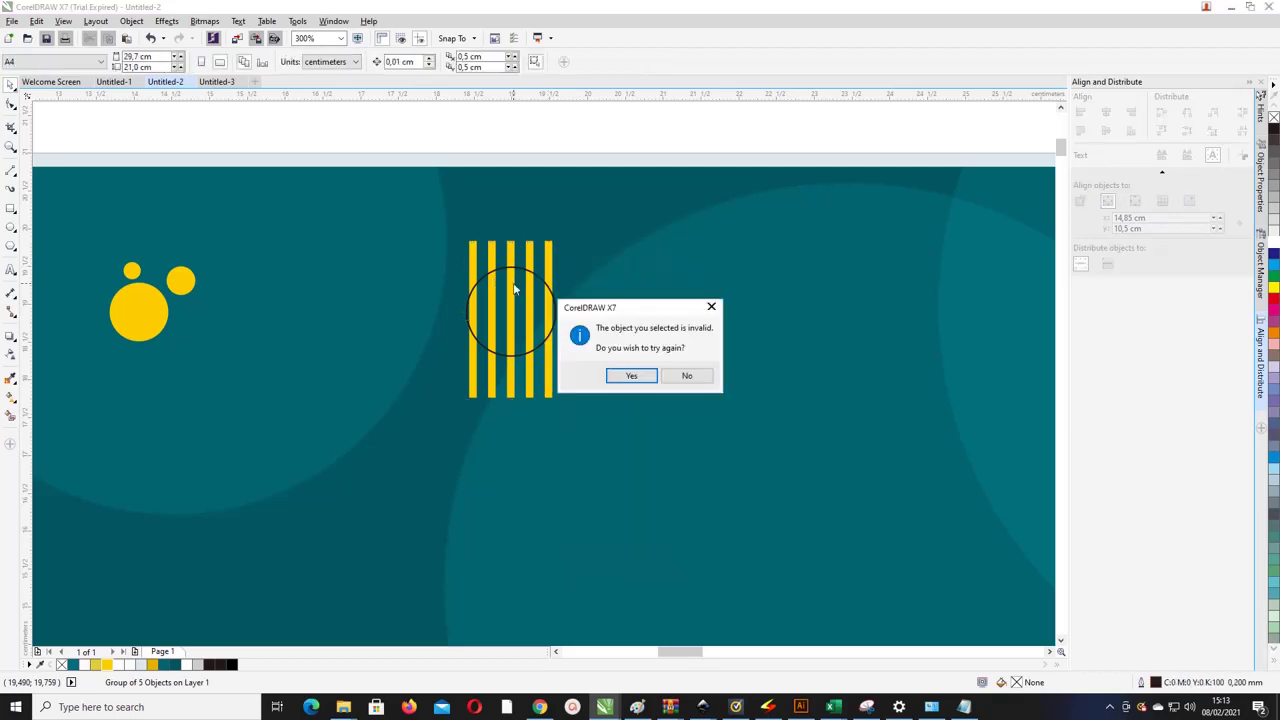
click(646, 376)
click(521, 272)
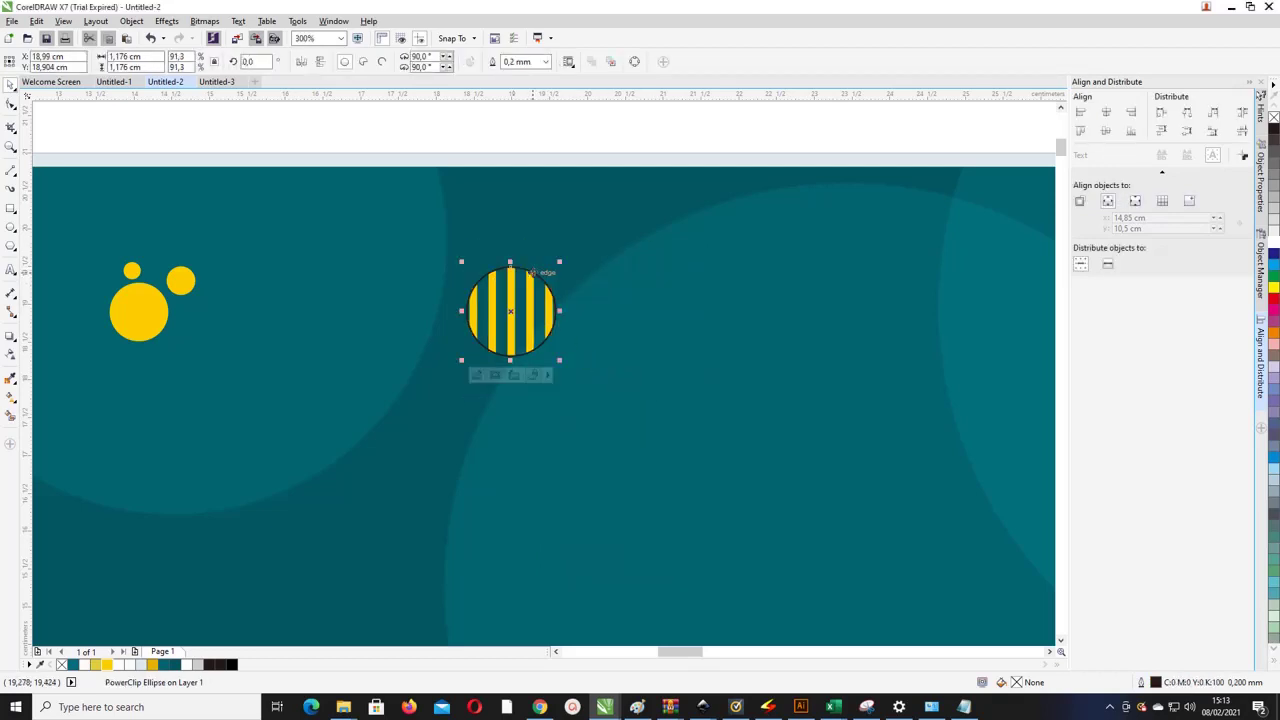
Step: Remove the striped circle's outline and move it to the lower right area of the teal header
right_click(61, 665)
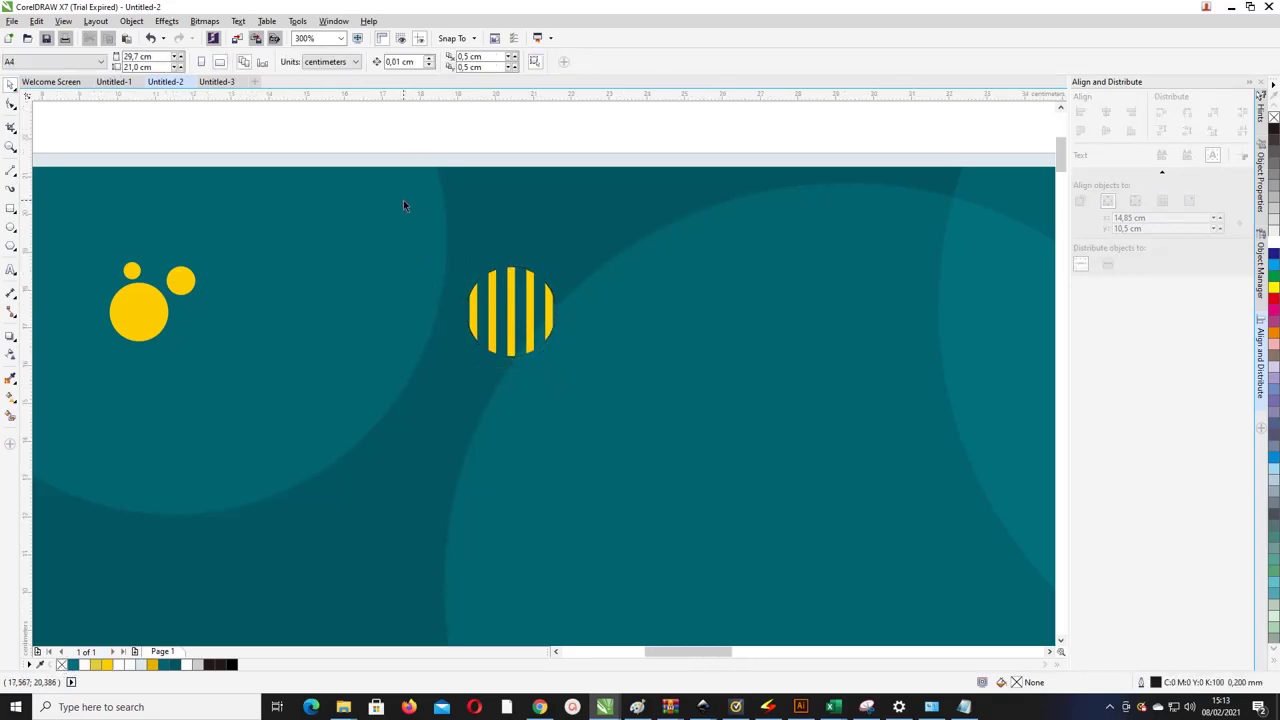
scroll(403, 200, down, 3)
drag(430, 230, 594, 366)
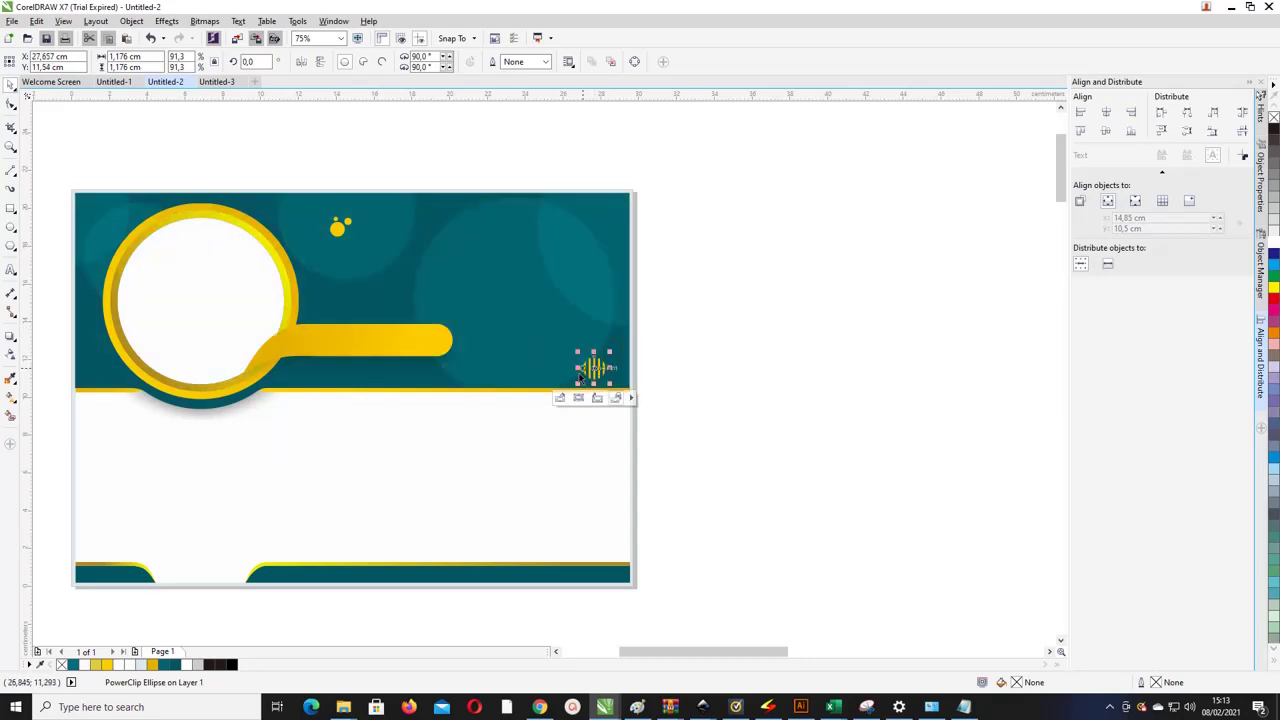
drag(594, 367, 583, 368)
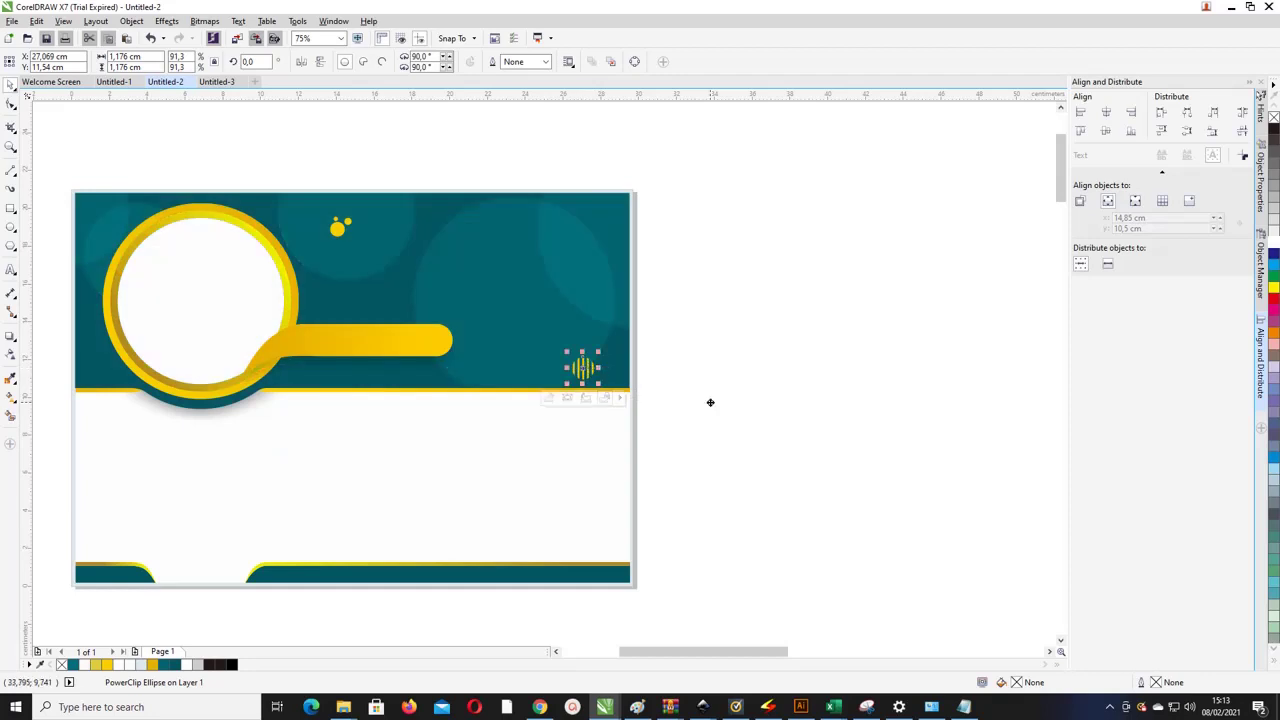
Step: Bring the cut-out photo of two students in from another window and place it left of the page, about 10.8 cm wide
key(alt+Tab)
drag(975, 160, 710, 355)
scroll(679, 300, down, 2)
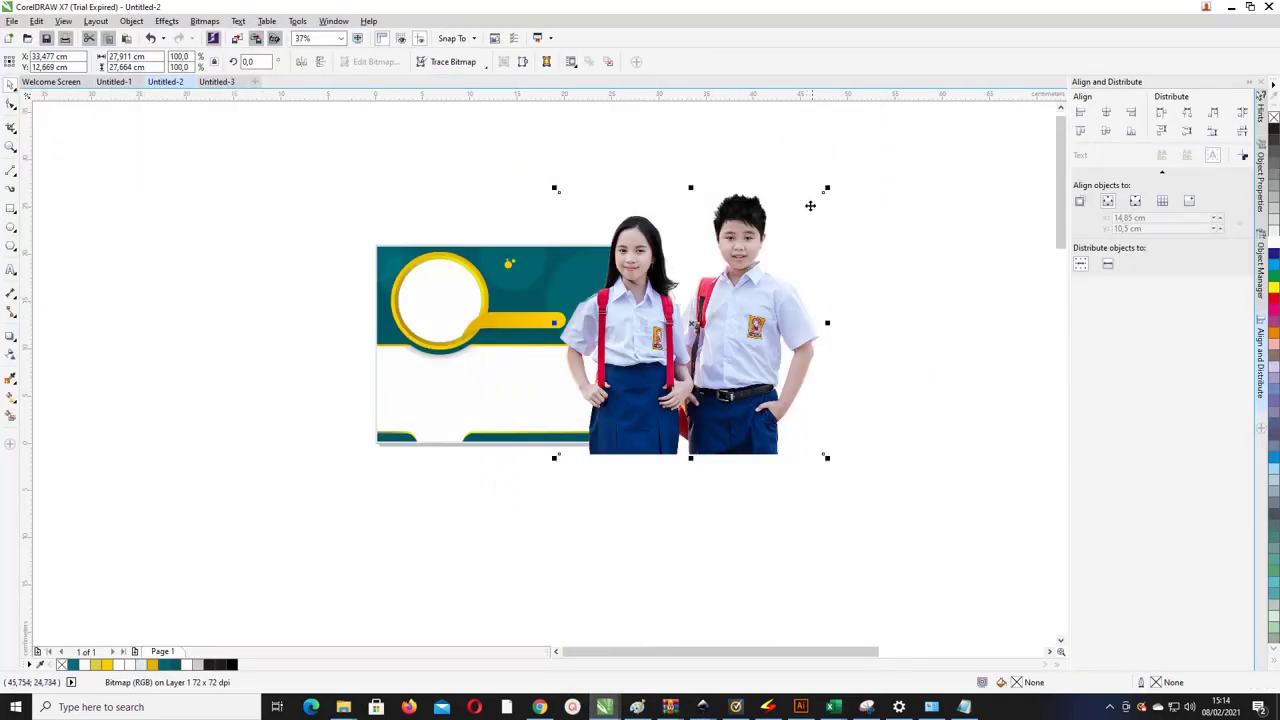
drag(827, 190, 376, 296)
scroll(372, 291, up, 2)
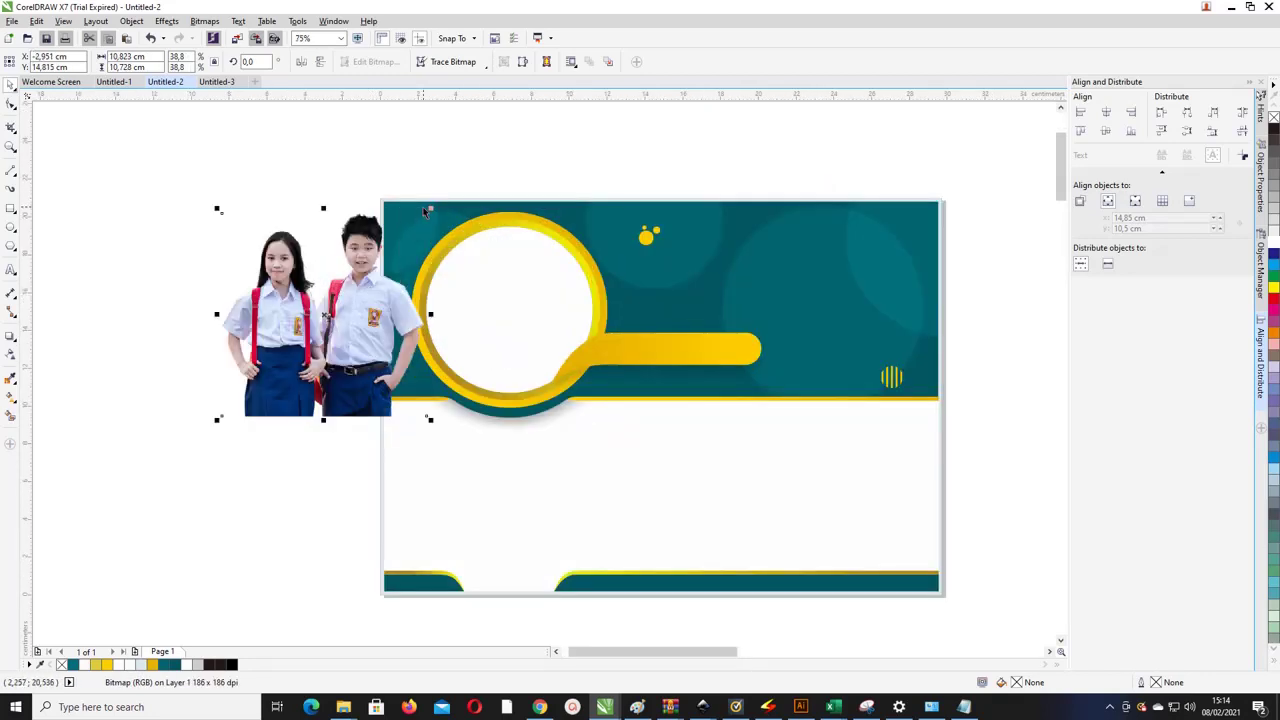
Step: Resize the student photo to about 8.78 by 8.70 cm and position it clear of the page's left edge
drag(426, 209, 363, 275)
drag(306, 327, 340, 295)
scroll(357, 273, up, 2)
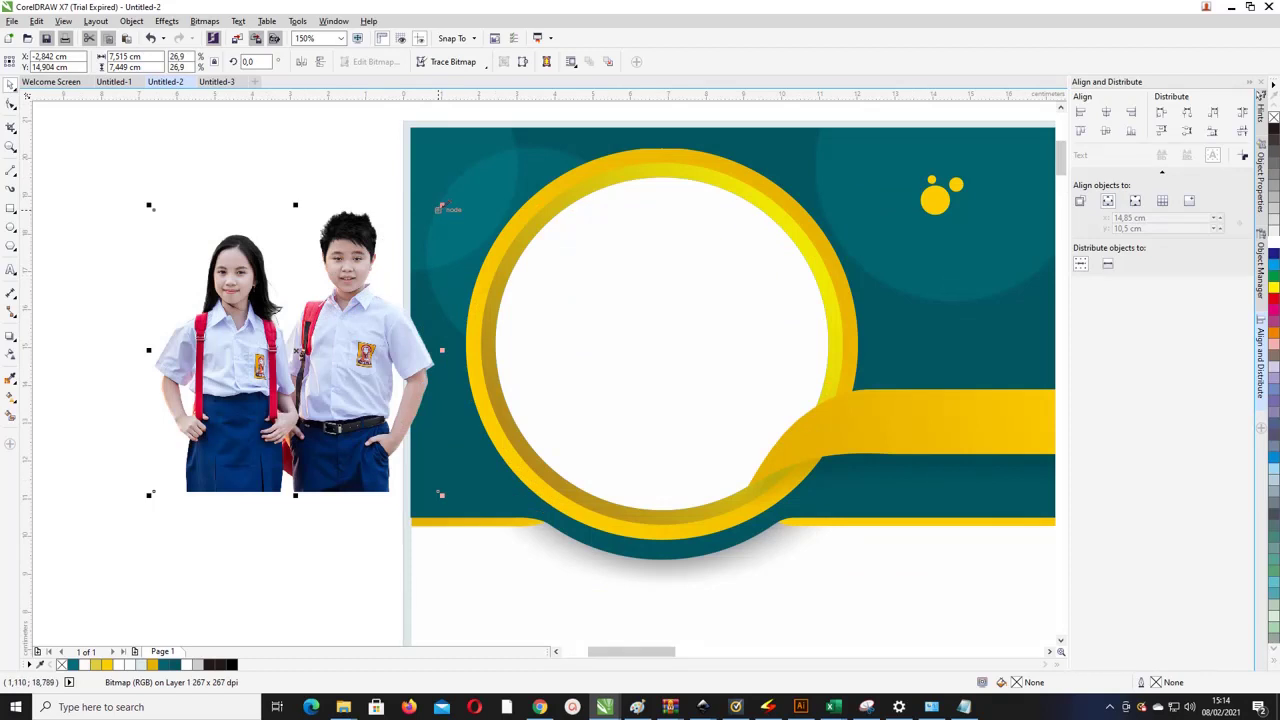
drag(441, 206, 496, 152)
scroll(495, 163, down, 2)
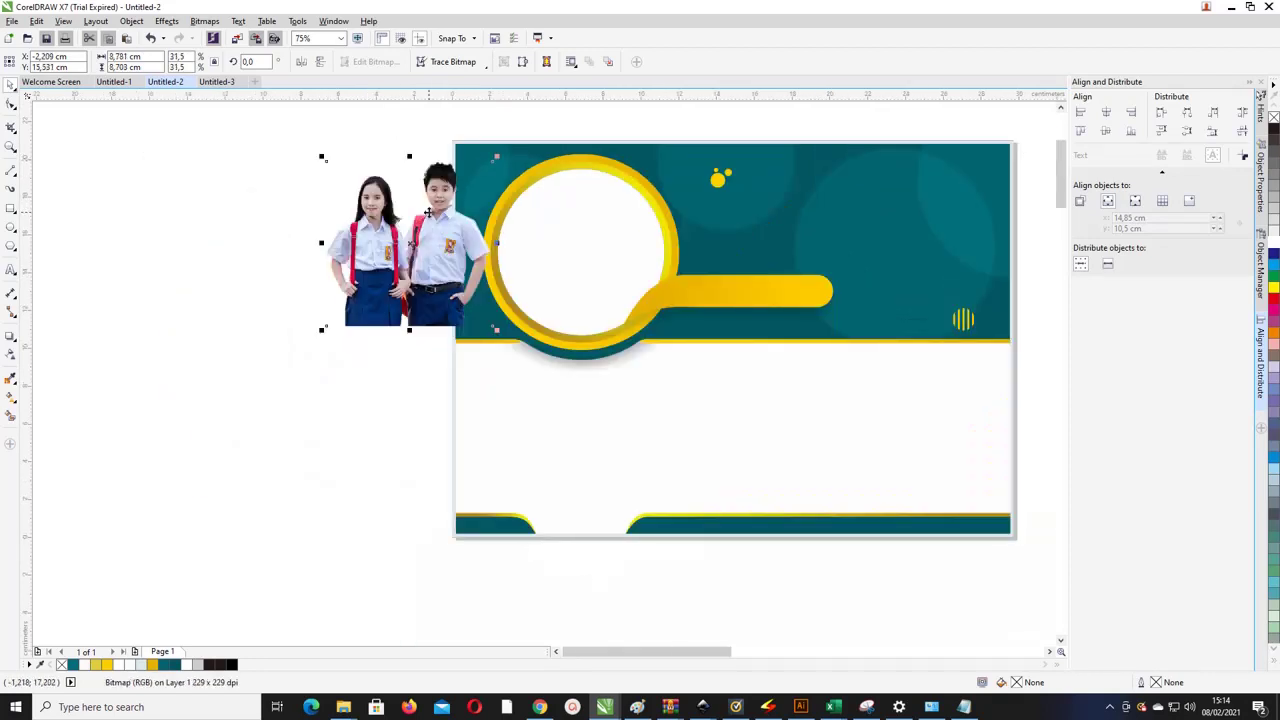
drag(428, 212, 374, 218)
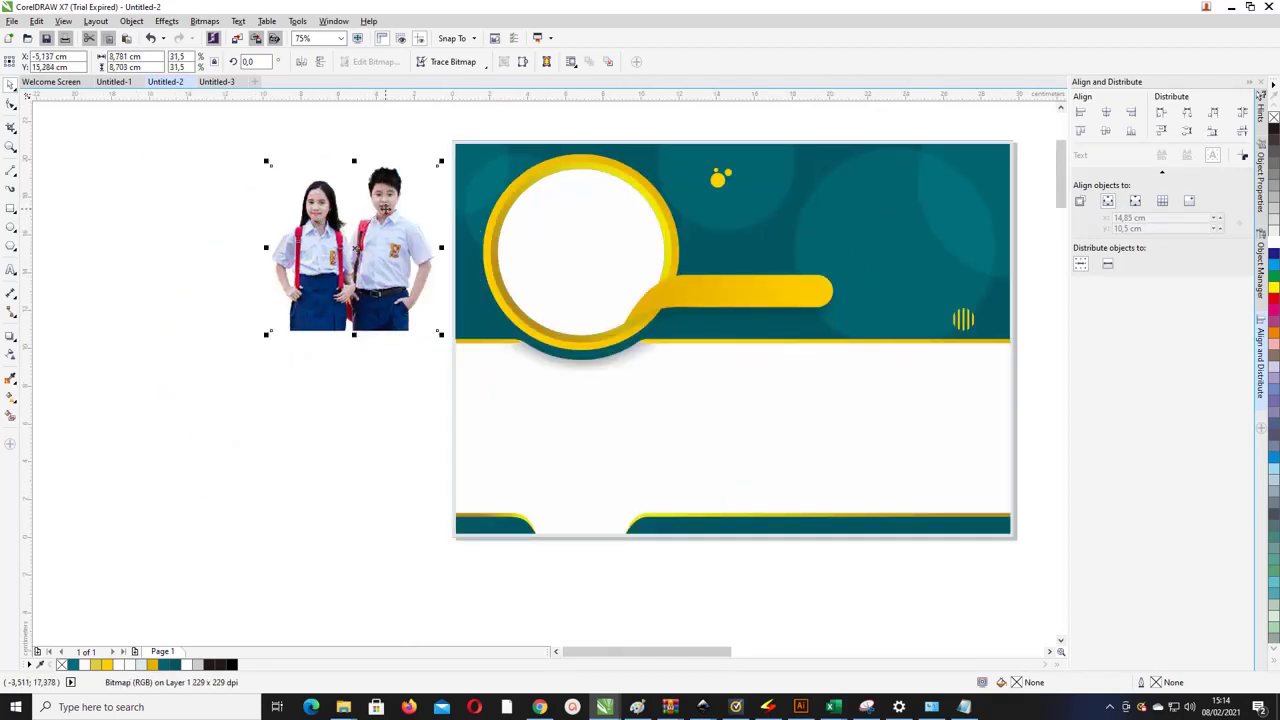
Step: PowerClip the student photo inside the white circle of the gold frame
right_click(384, 208)
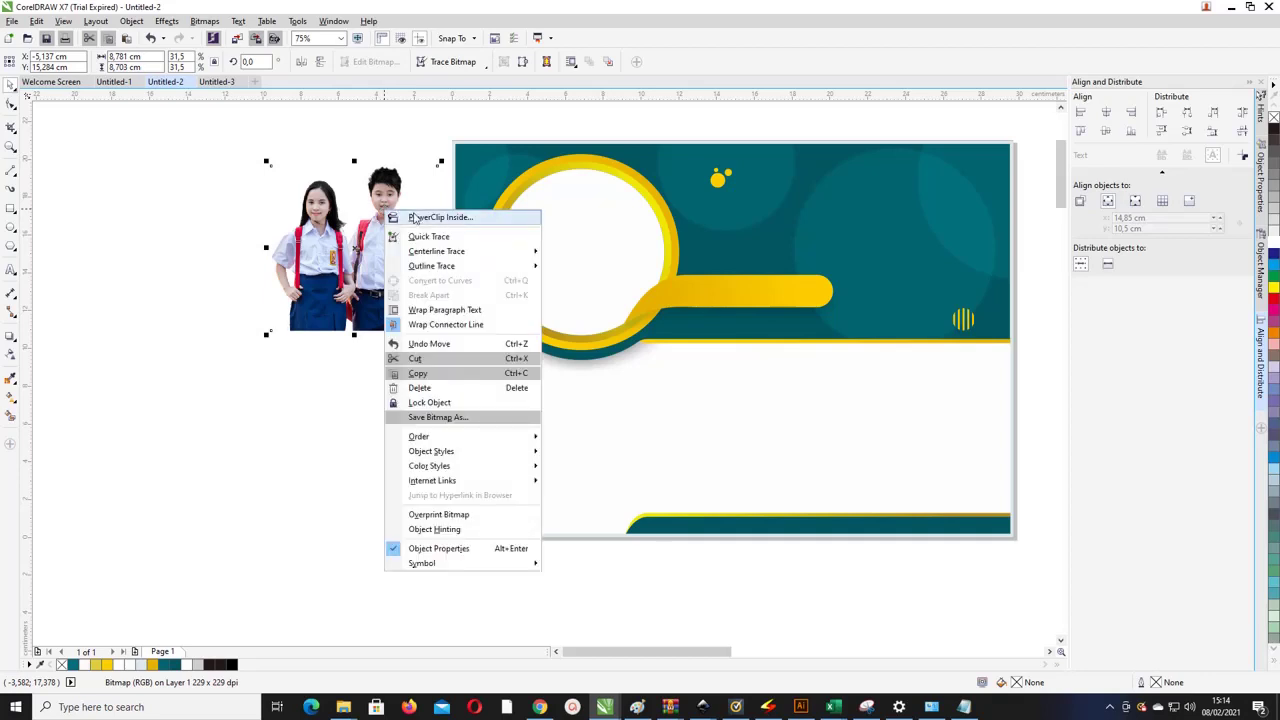
click(420, 217)
click(565, 240)
Step: Edit the PowerClip contents, scaling the photo to about 7.44 cm wide and seating it at the bottom of the circular frame
right_click(589, 238)
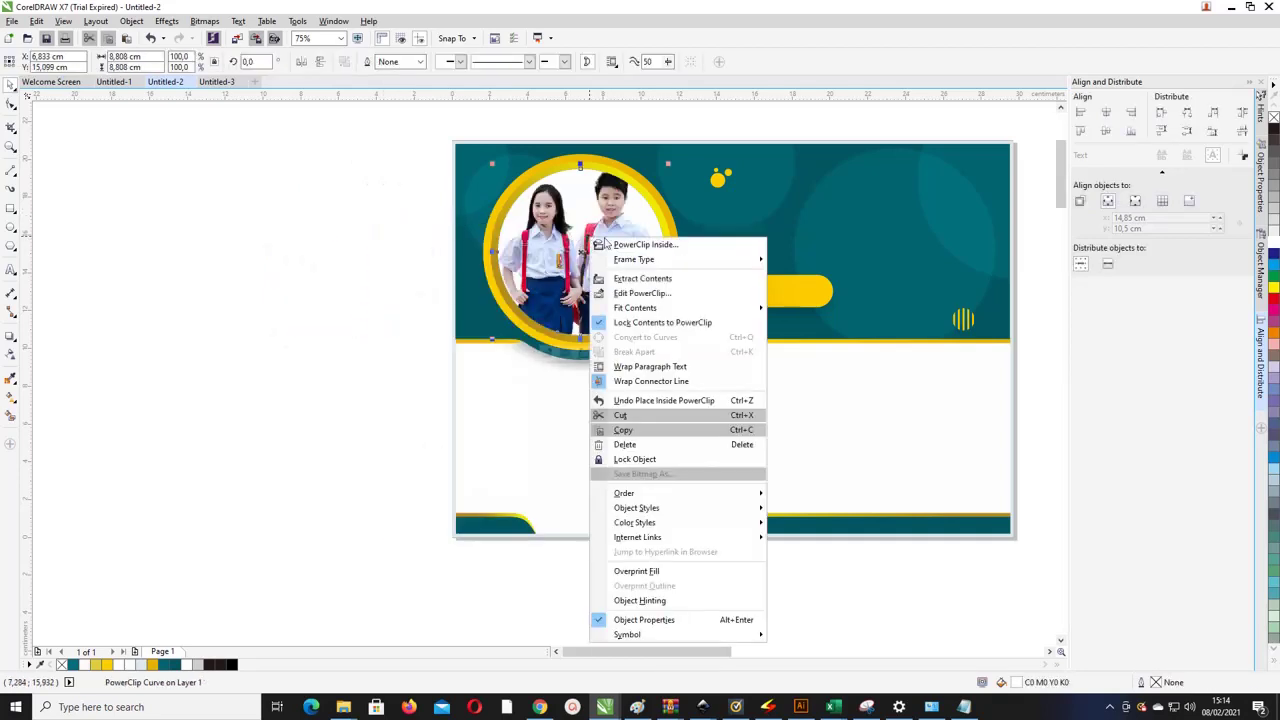
click(660, 294)
click(634, 243)
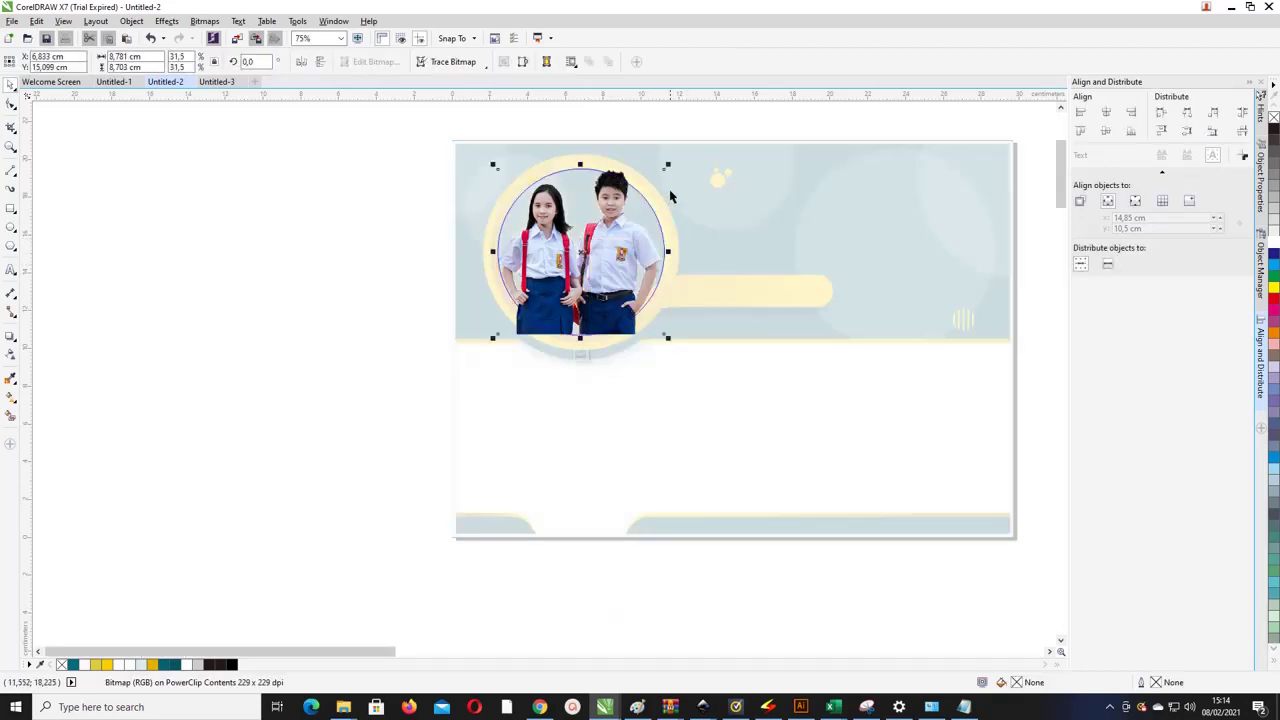
drag(664, 168, 648, 195)
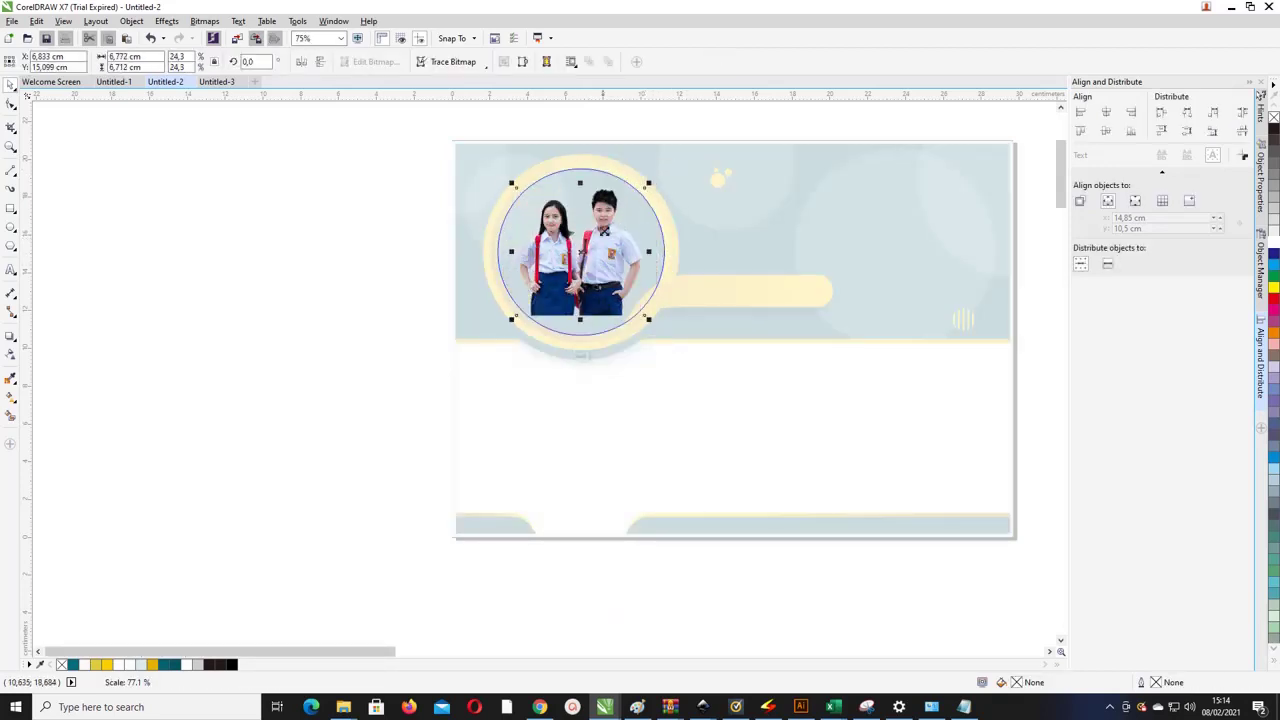
drag(596, 236, 597, 252)
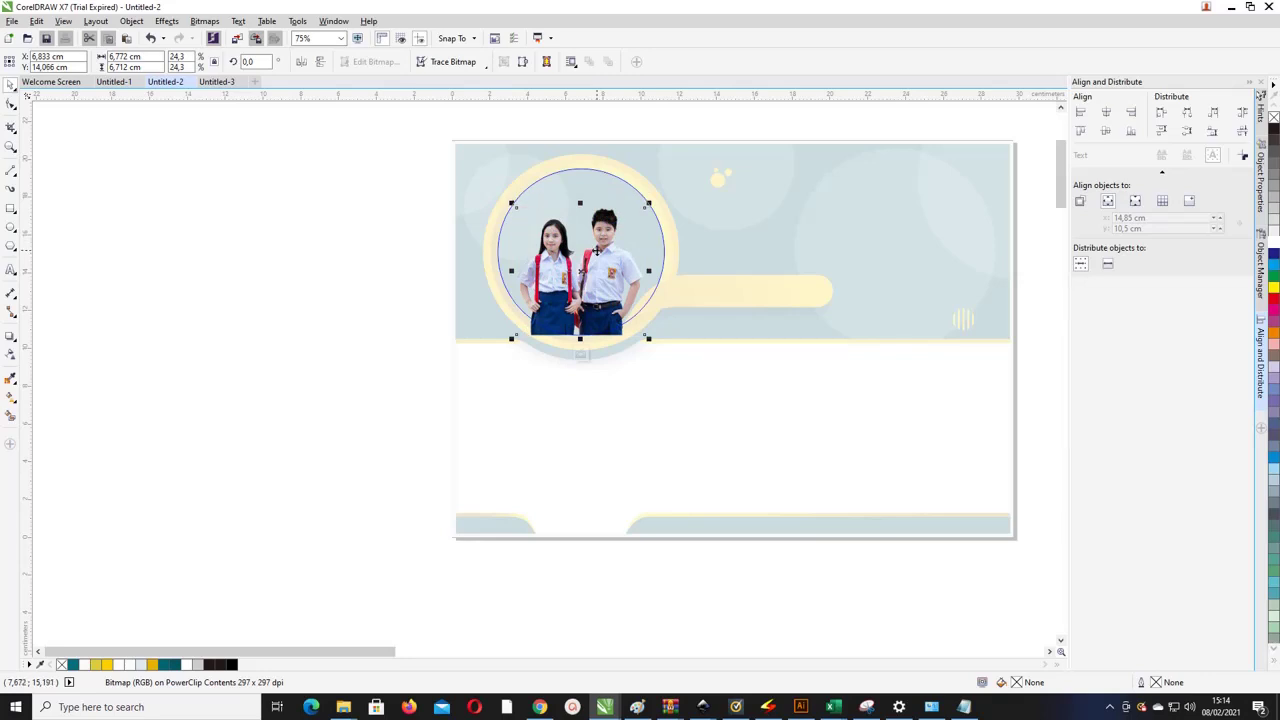
drag(511, 210, 497, 200)
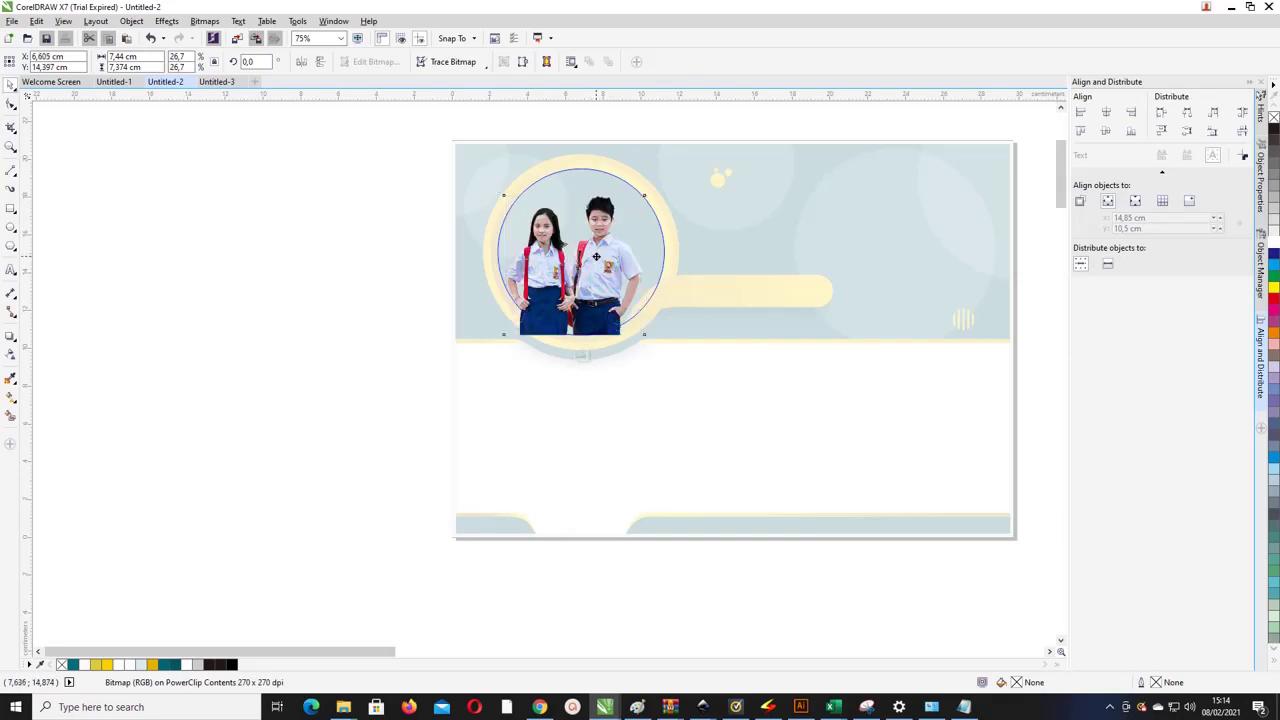
right_click(596, 256)
click(640, 318)
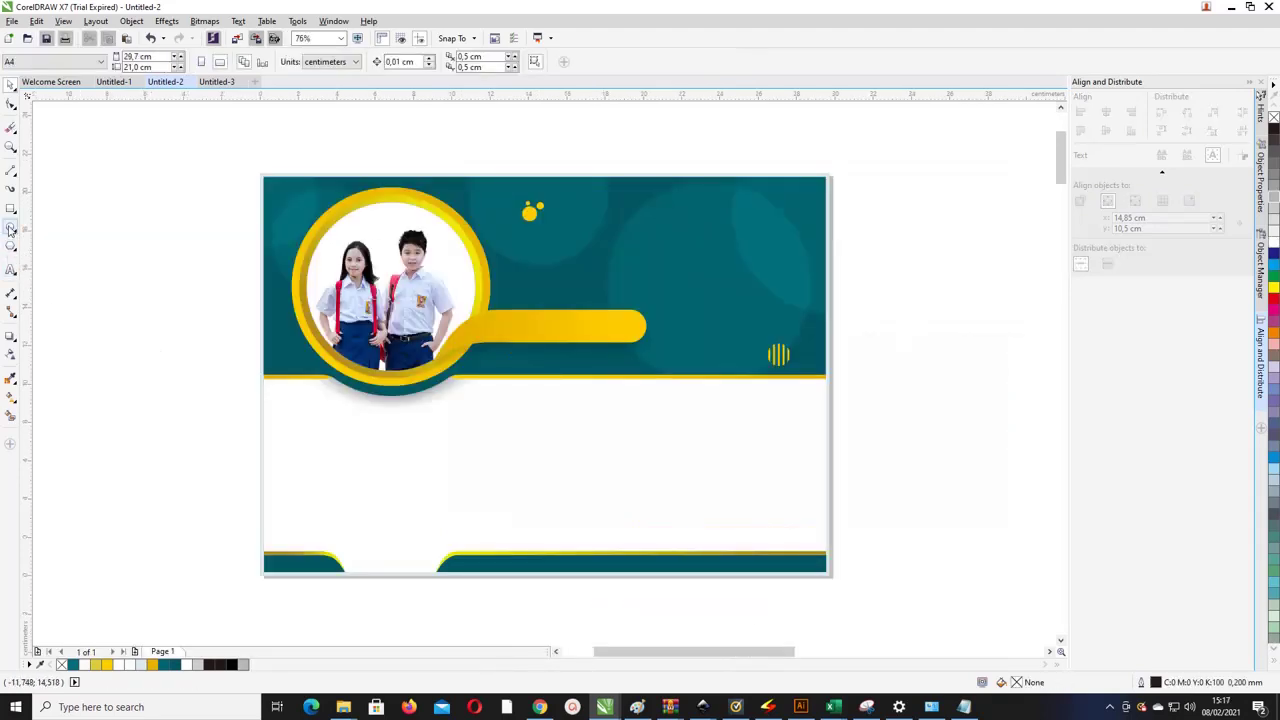
Step: Draw a circle at the page's lower left corner, enlarge it, and place two copies about 8.47 cm across at the right and bottom edges
click(10, 227)
drag(181, 401, 284, 552)
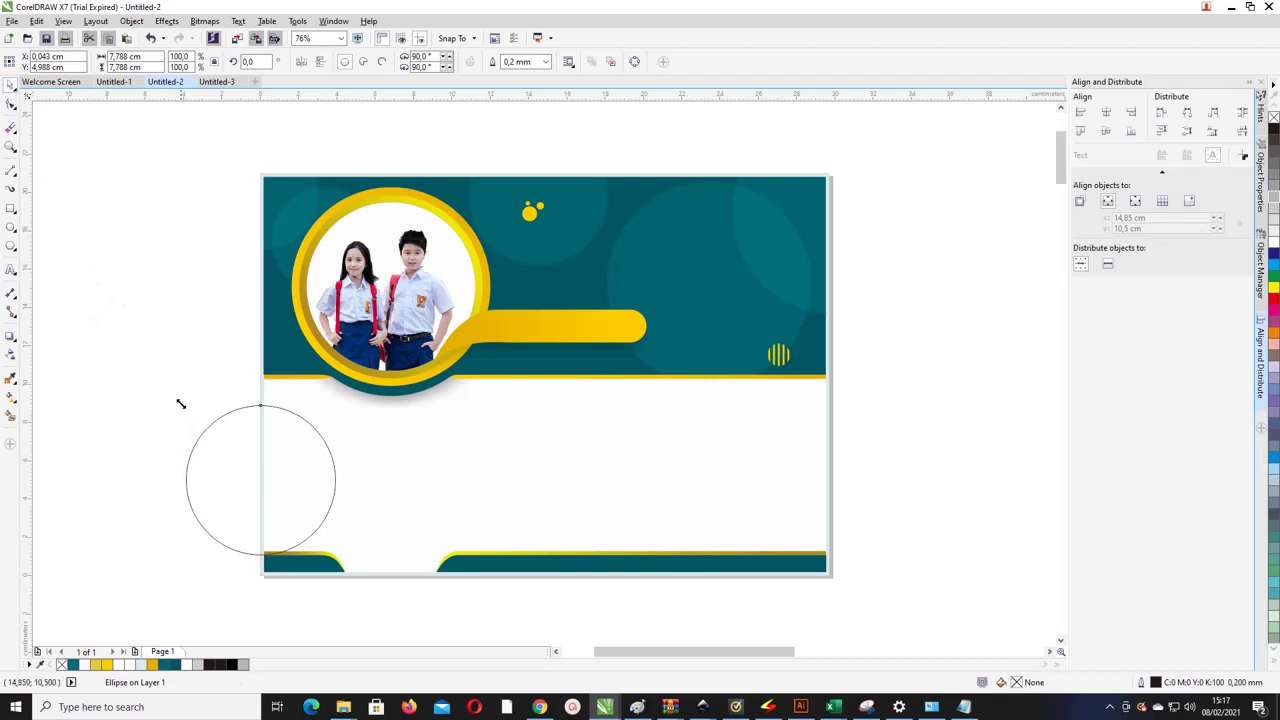
drag(178, 401, 130, 370)
drag(311, 514, 948, 518)
drag(970, 355, 697, 546)
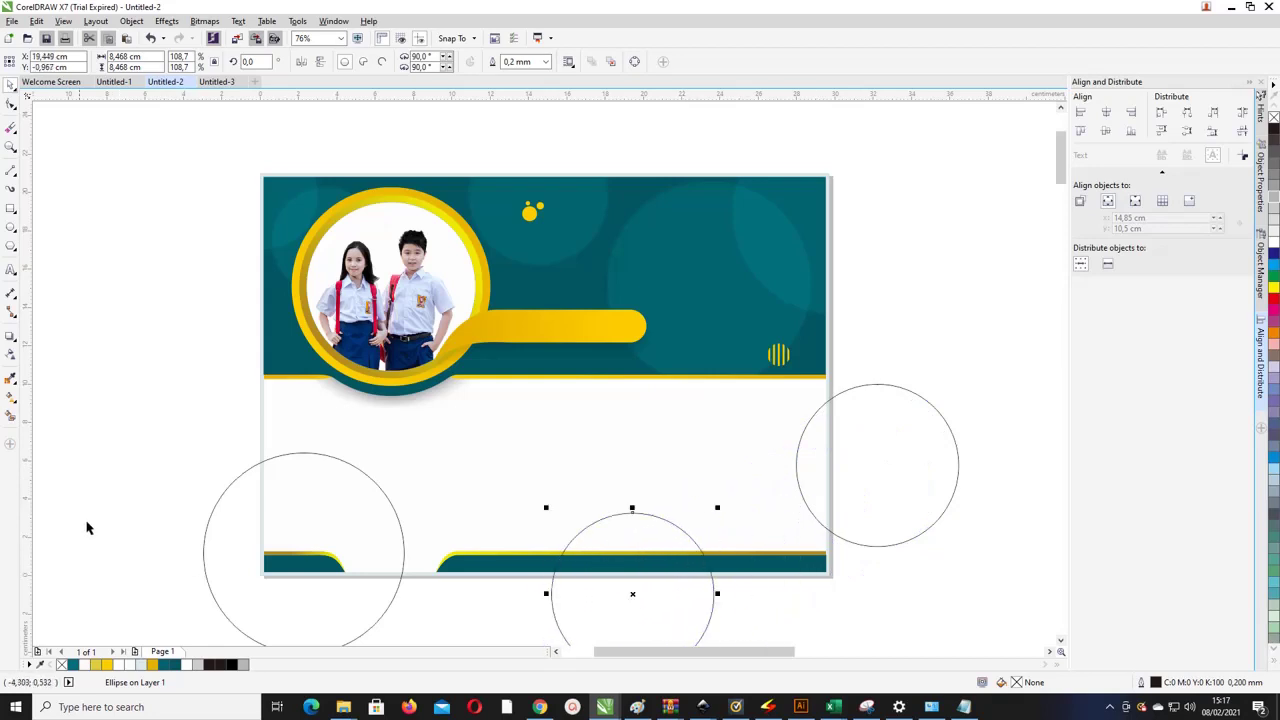
Step: Smart Fill the visible in-page parts of the three circles with grey, undoing the stray fill outside the page
click(9, 420)
click(331, 529)
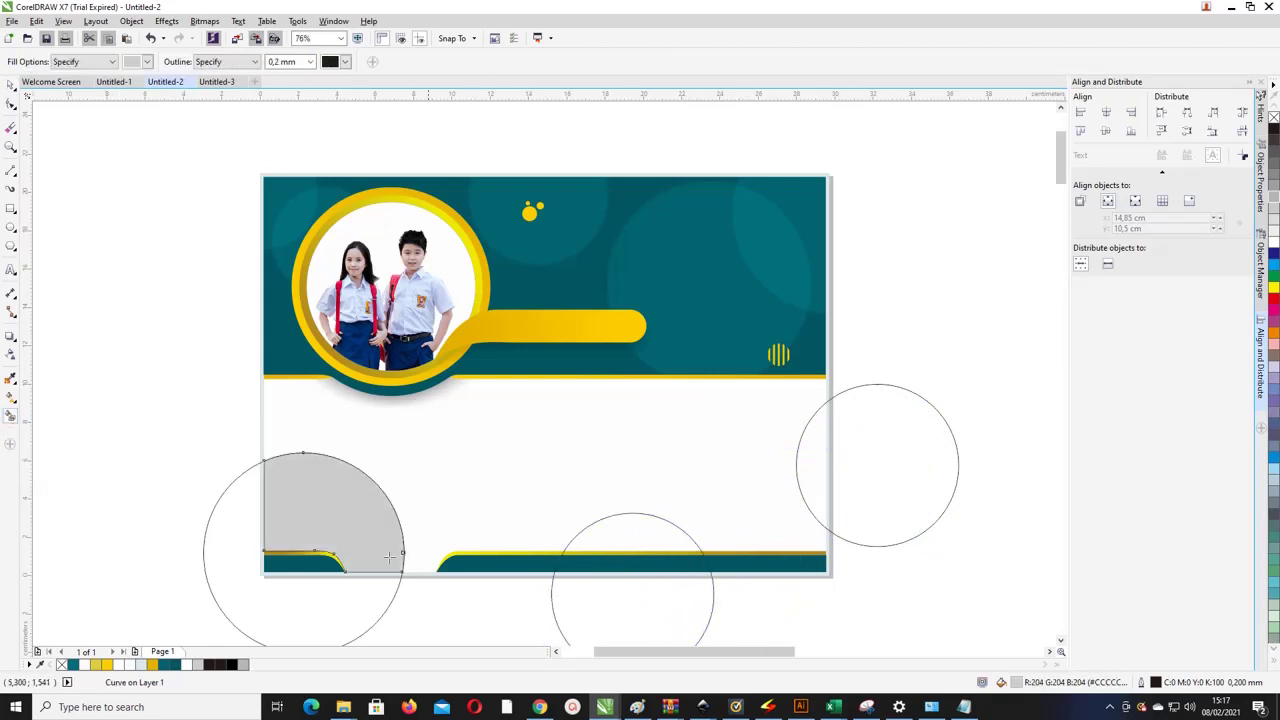
click(872, 457)
click(639, 537)
key(ctrl+z)
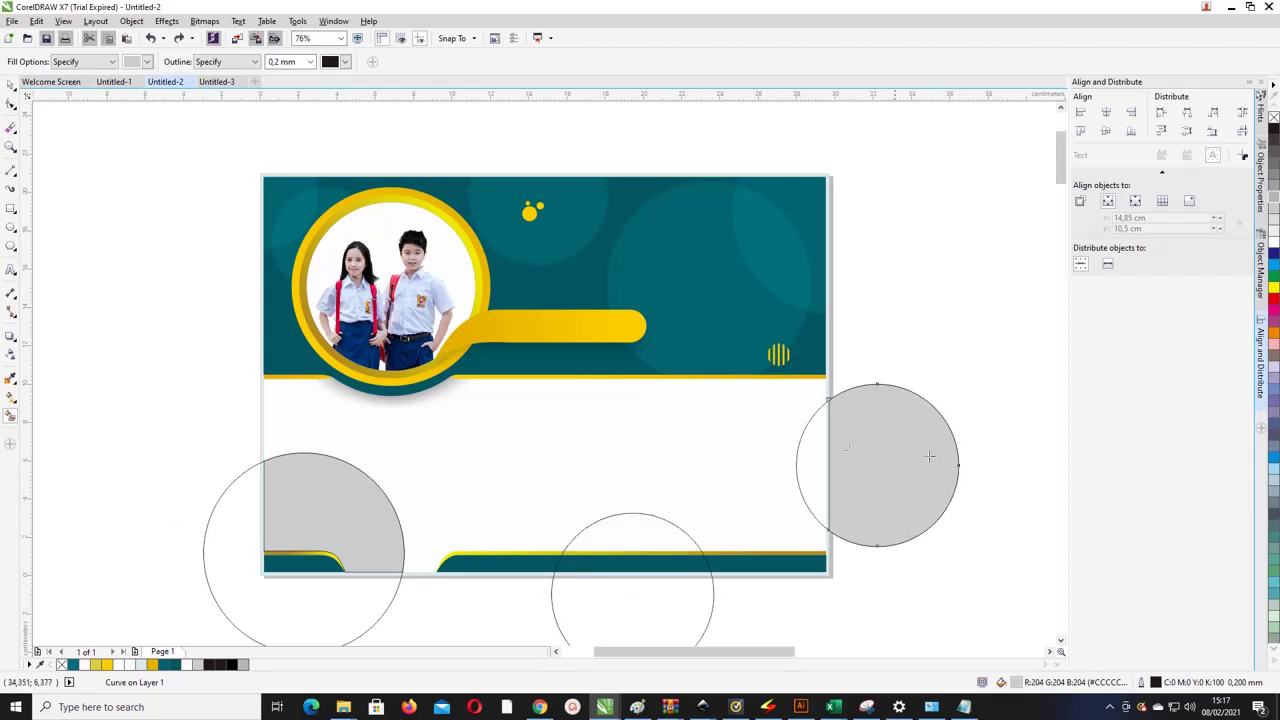
key(ctrl+z)
click(815, 432)
click(632, 534)
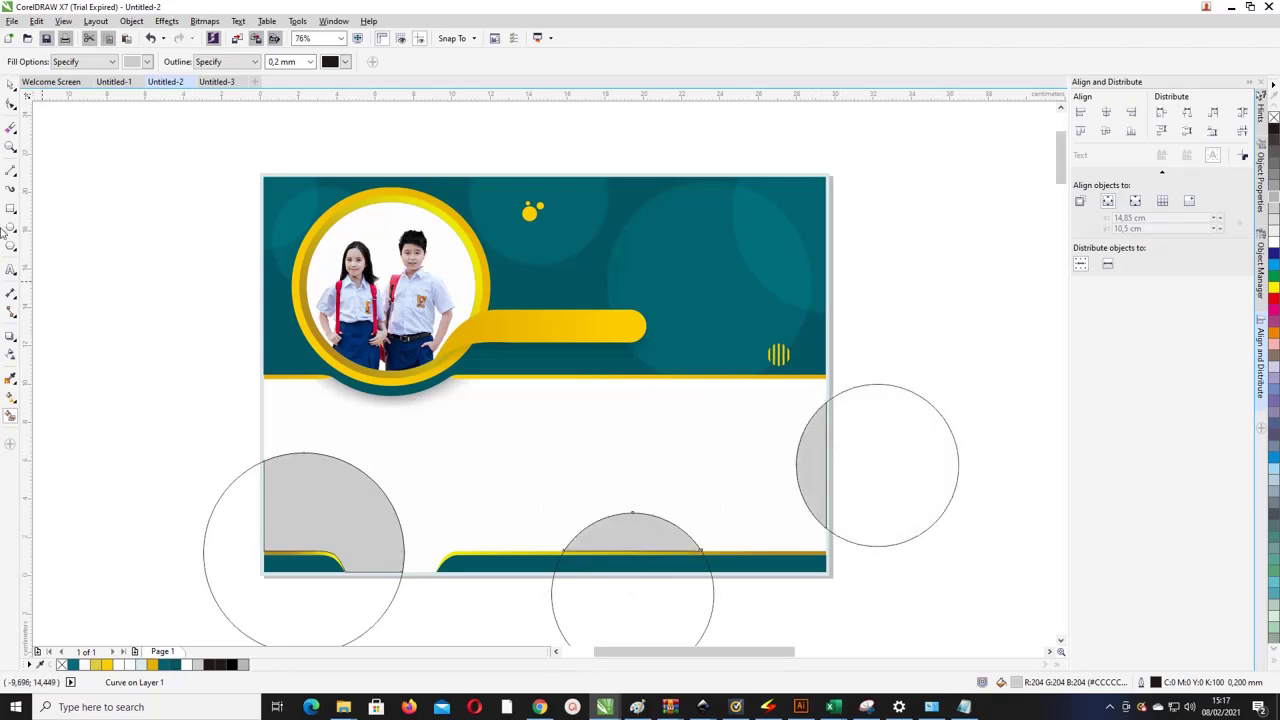
Step: Delete the three original outline circles, keeping only the grey pieces inside the page
click(10, 85)
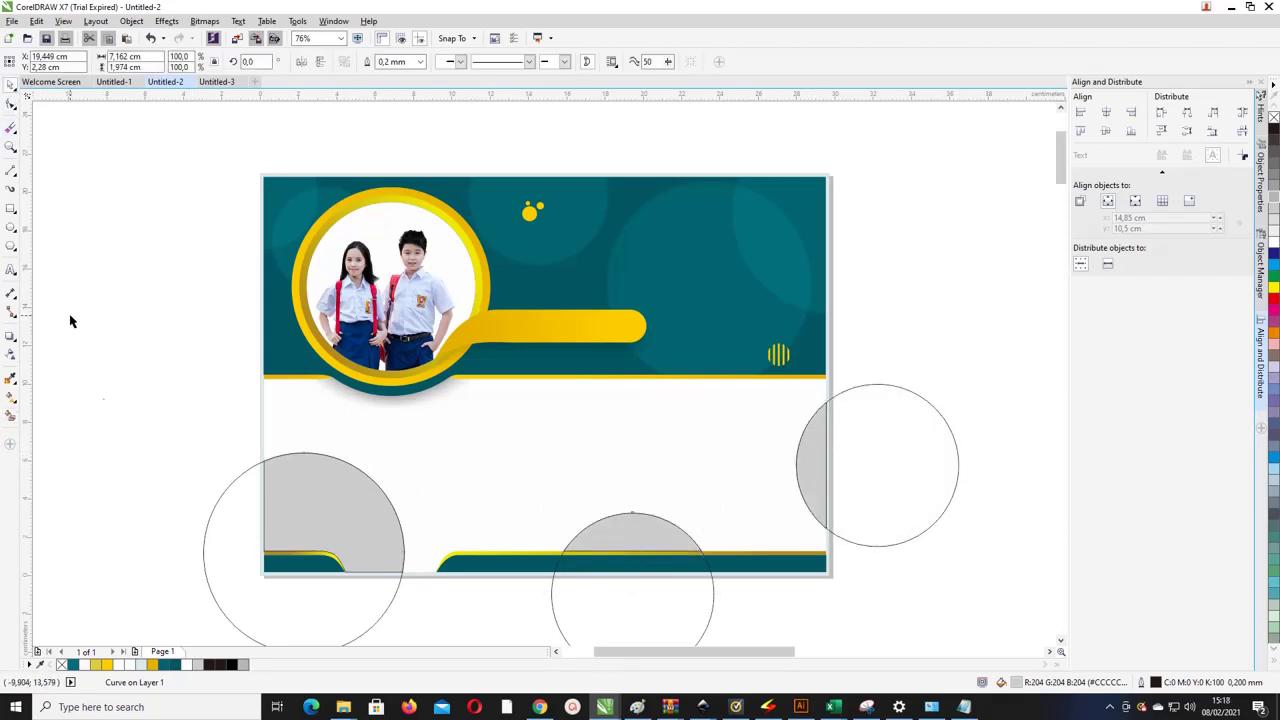
click(210, 514)
key(Delete)
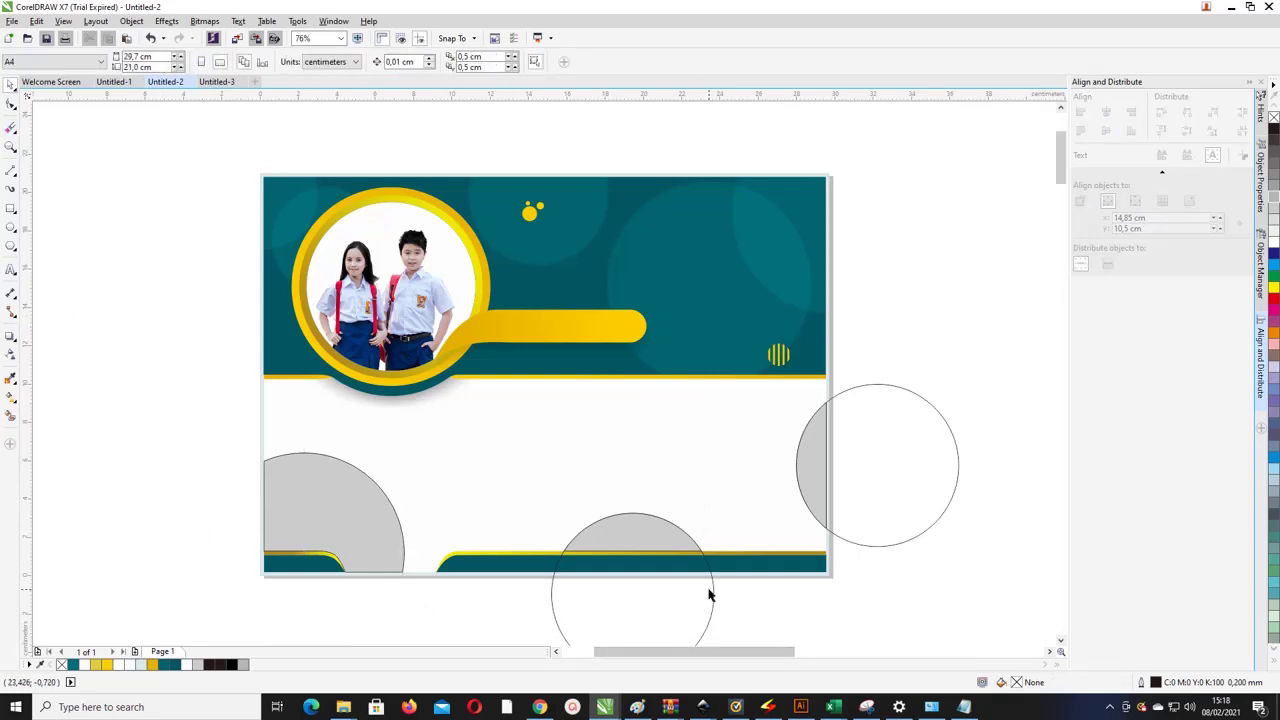
click(708, 596)
key(Delete)
click(843, 533)
key(Delete)
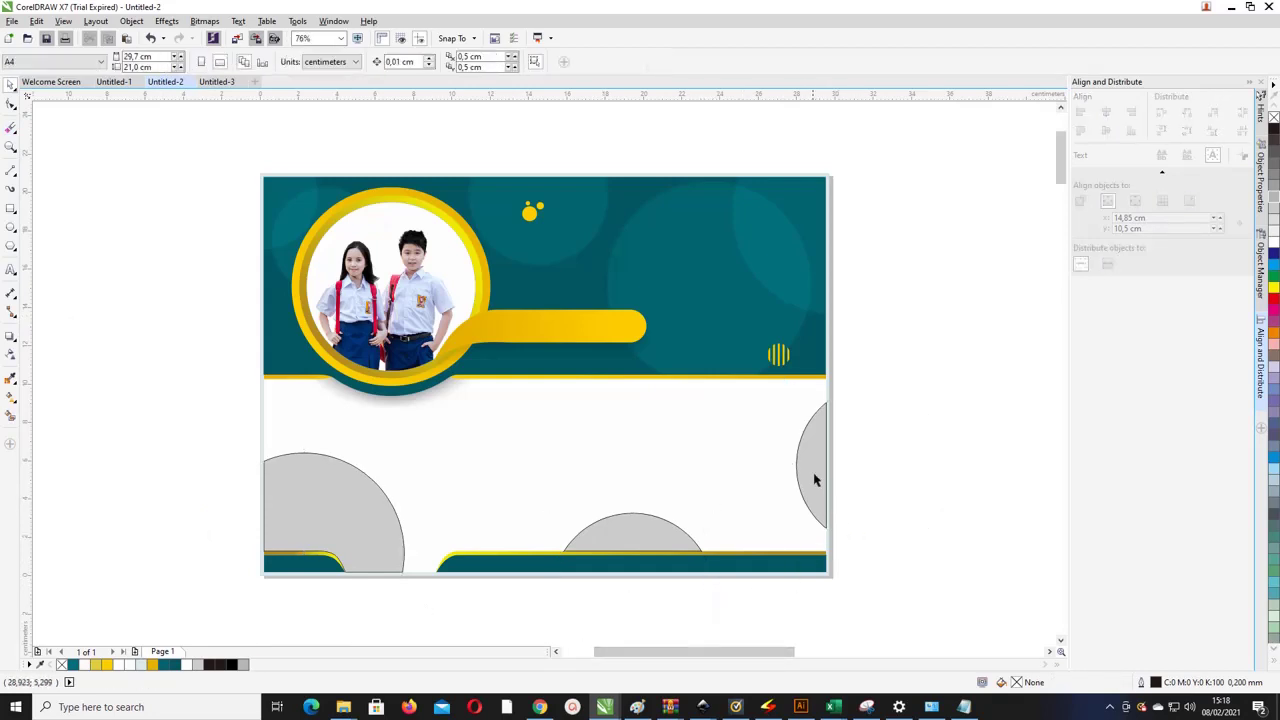
Step: Remove the outline from the three grey circle pieces in the white area
click(815, 480)
shift+click(636, 541)
shift+click(284, 502)
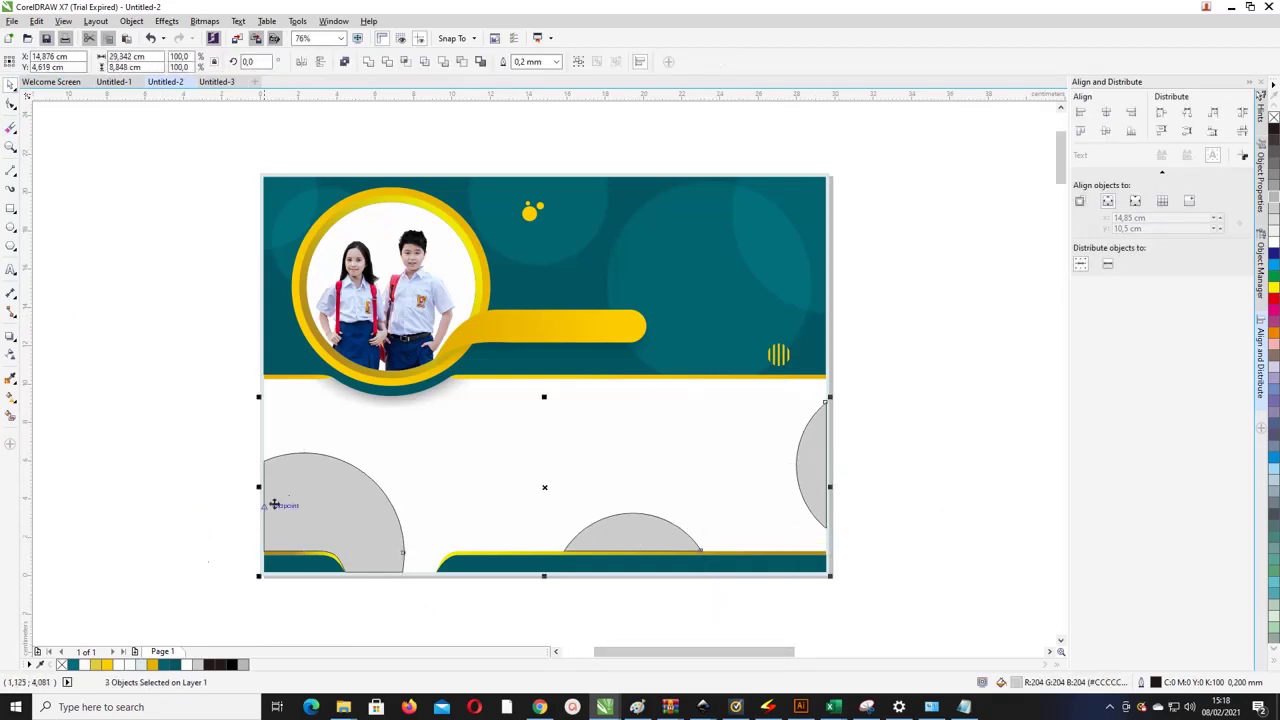
right_click(62, 667)
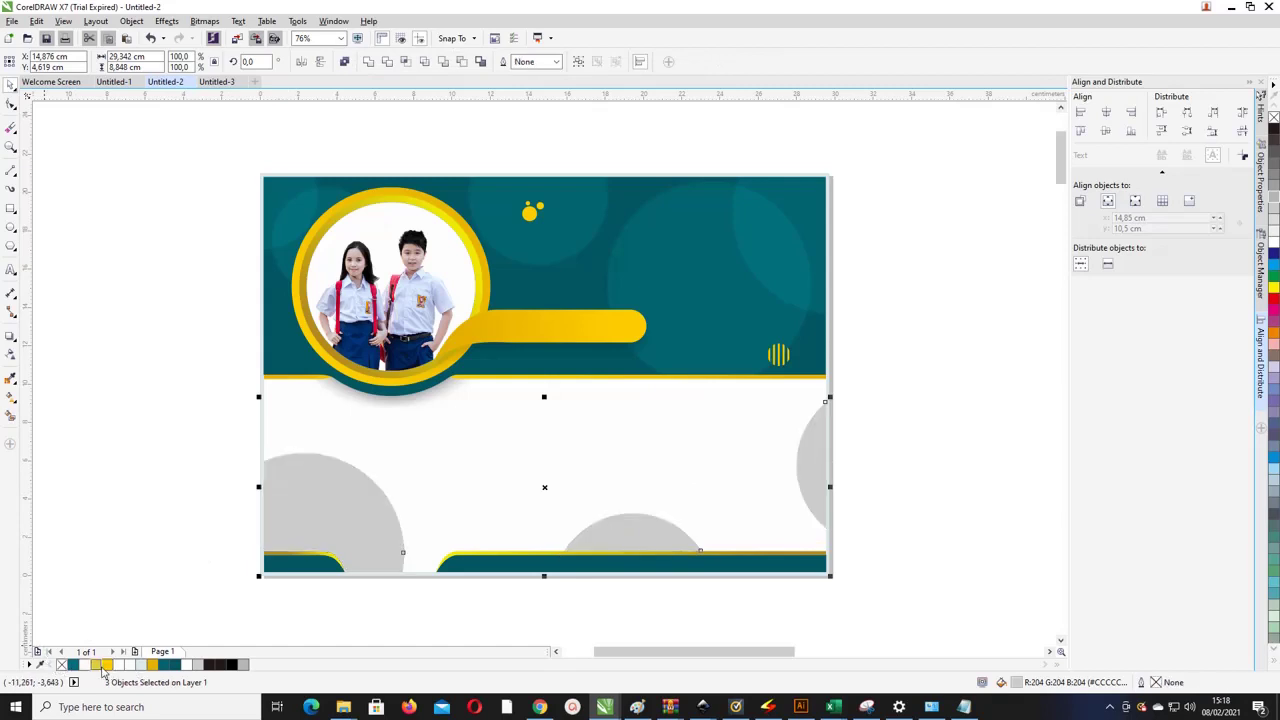
Step: Try palette fills of C2 M1 Y0 K0, C16 M5 Y7 K0, white and 10% Black on the three circle pieces
click(130, 666)
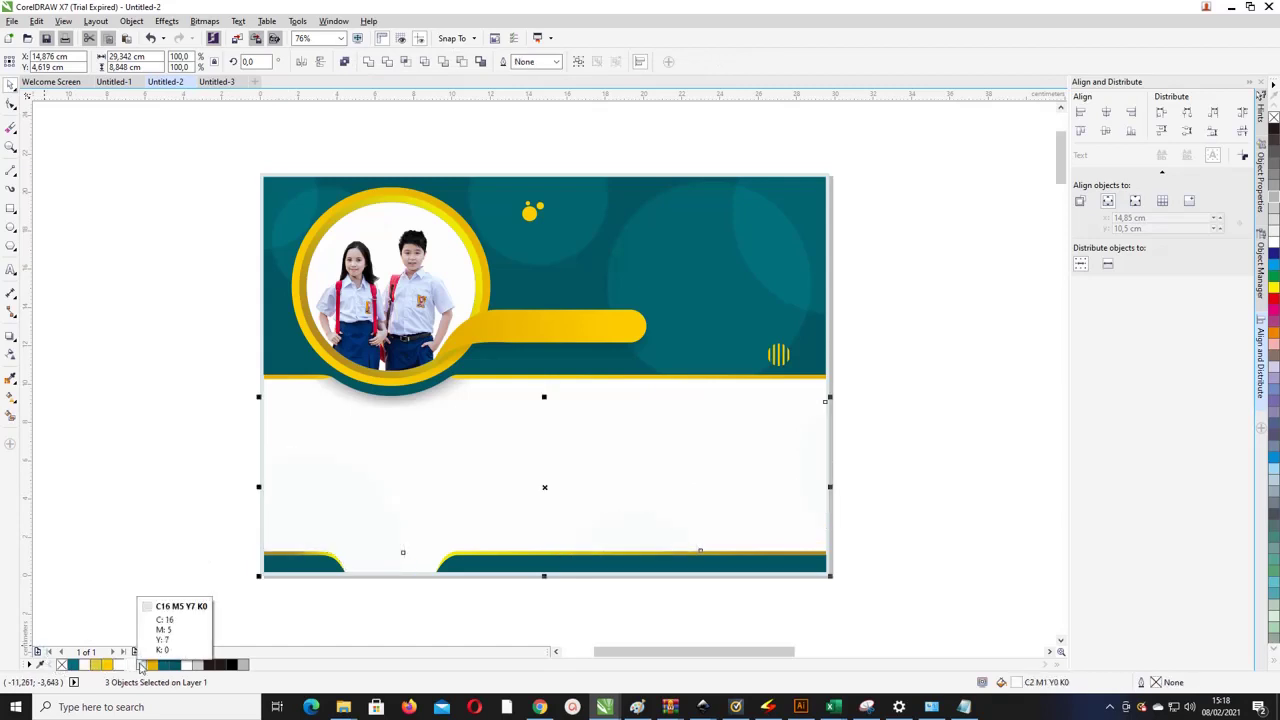
click(140, 665)
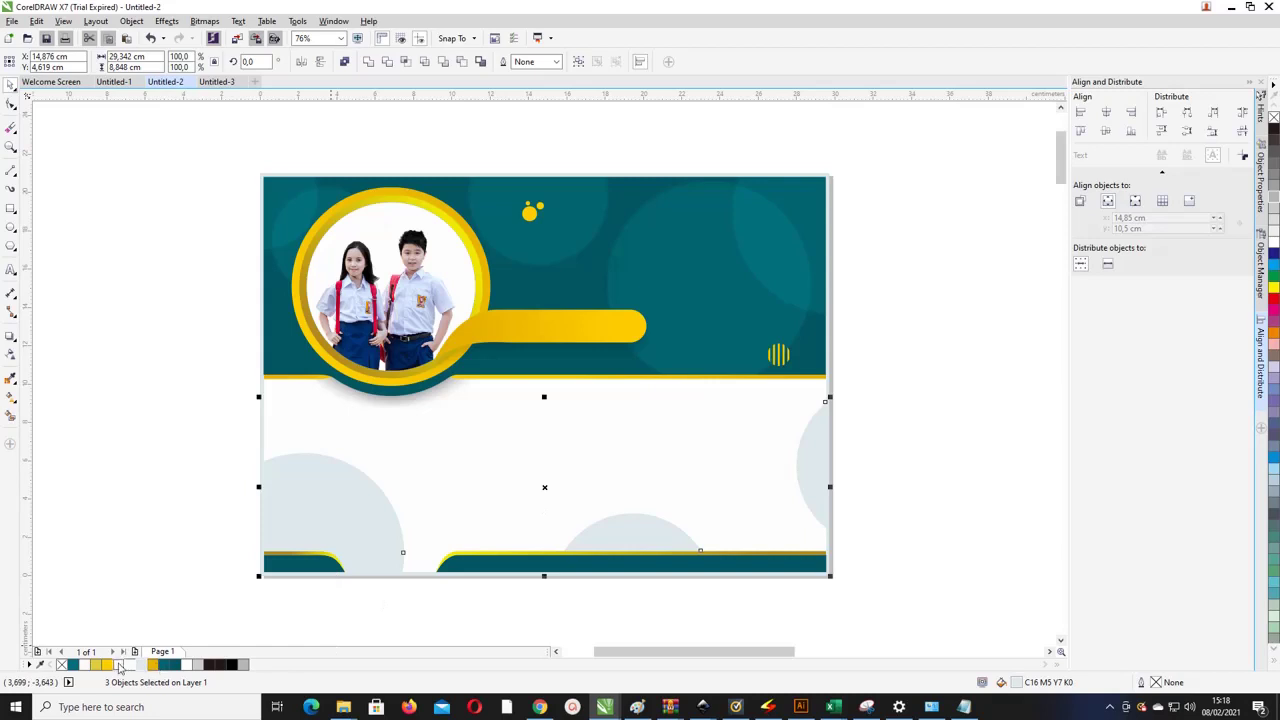
click(128, 665)
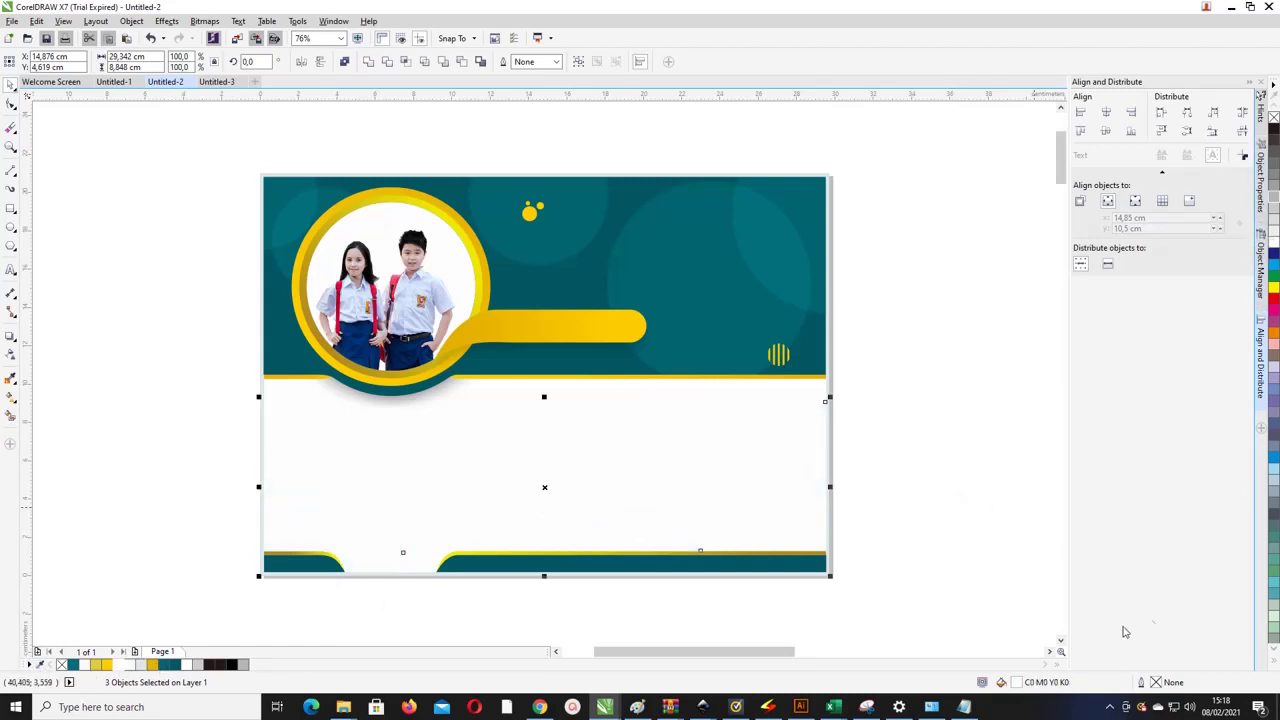
click(1274, 241)
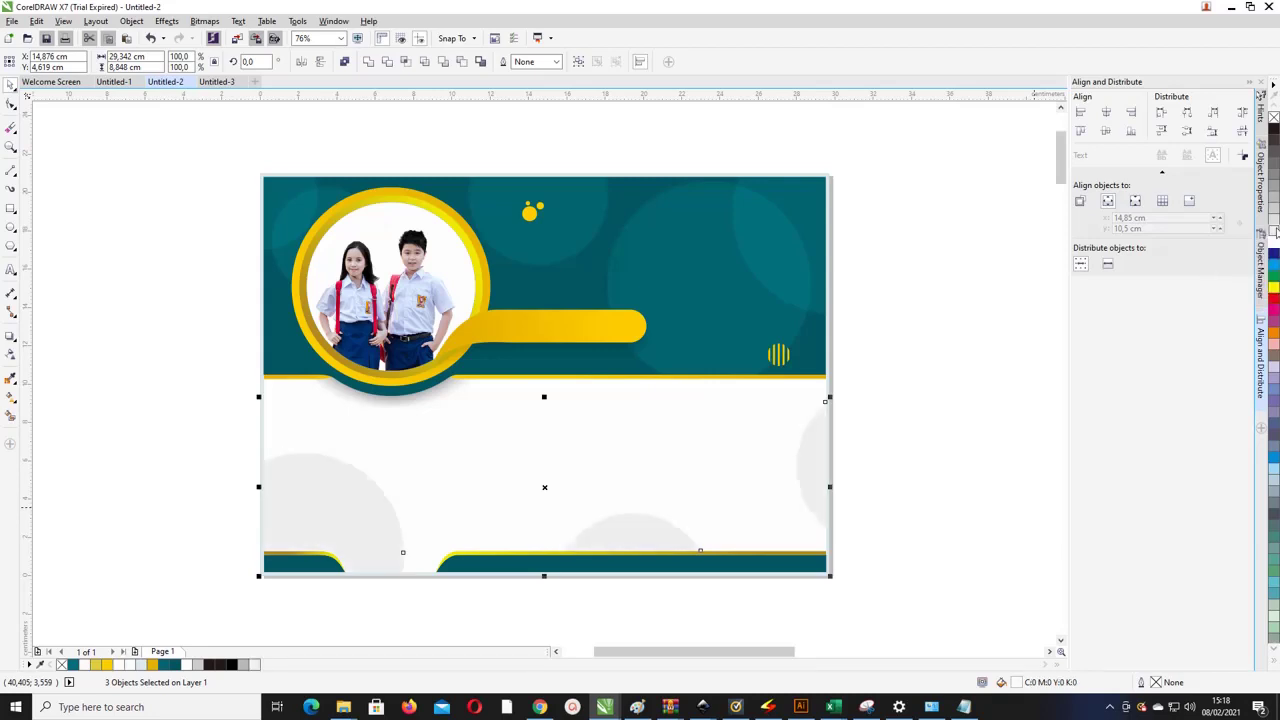
Step: Fill the three selected circle pieces with a uniform pale cream, #FFFCED (C0 M1 Y10 K0)
double_click(1022, 683)
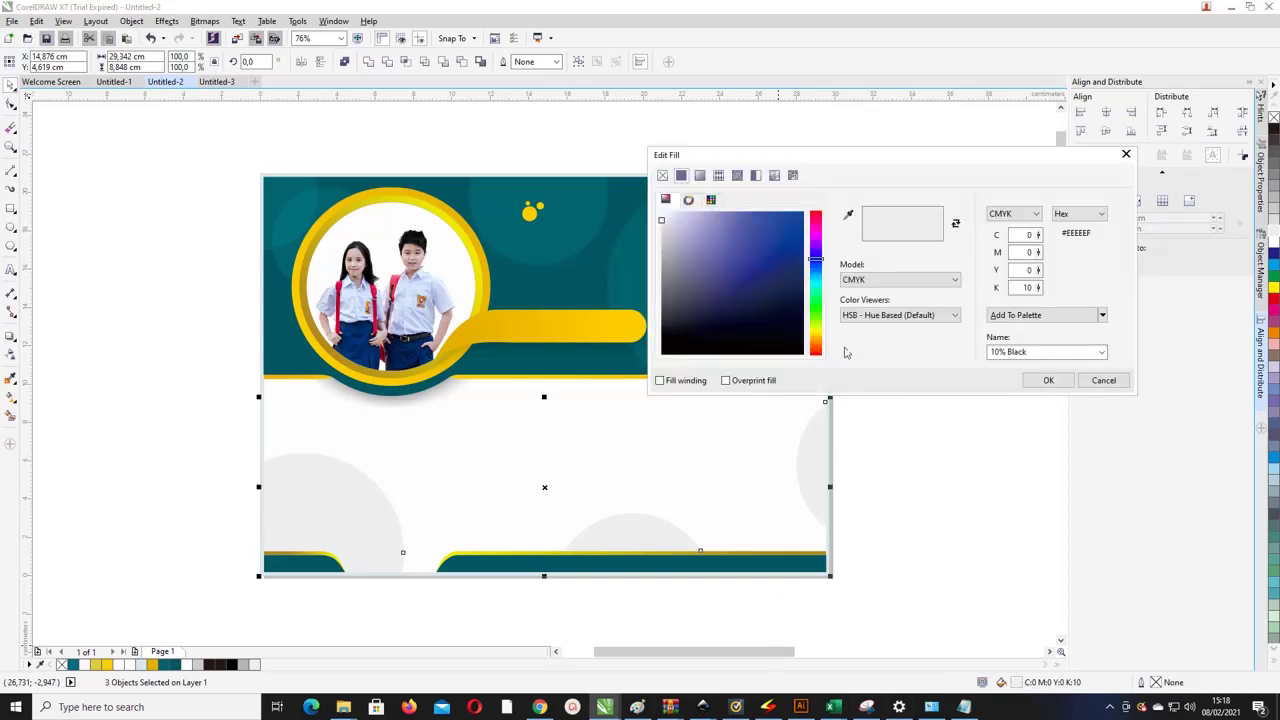
drag(827, 275, 827, 341)
mouse_move(757, 262)
mouse_down()
mouse_move(704, 210)
mouse_move(682, 210)
mouse_up()
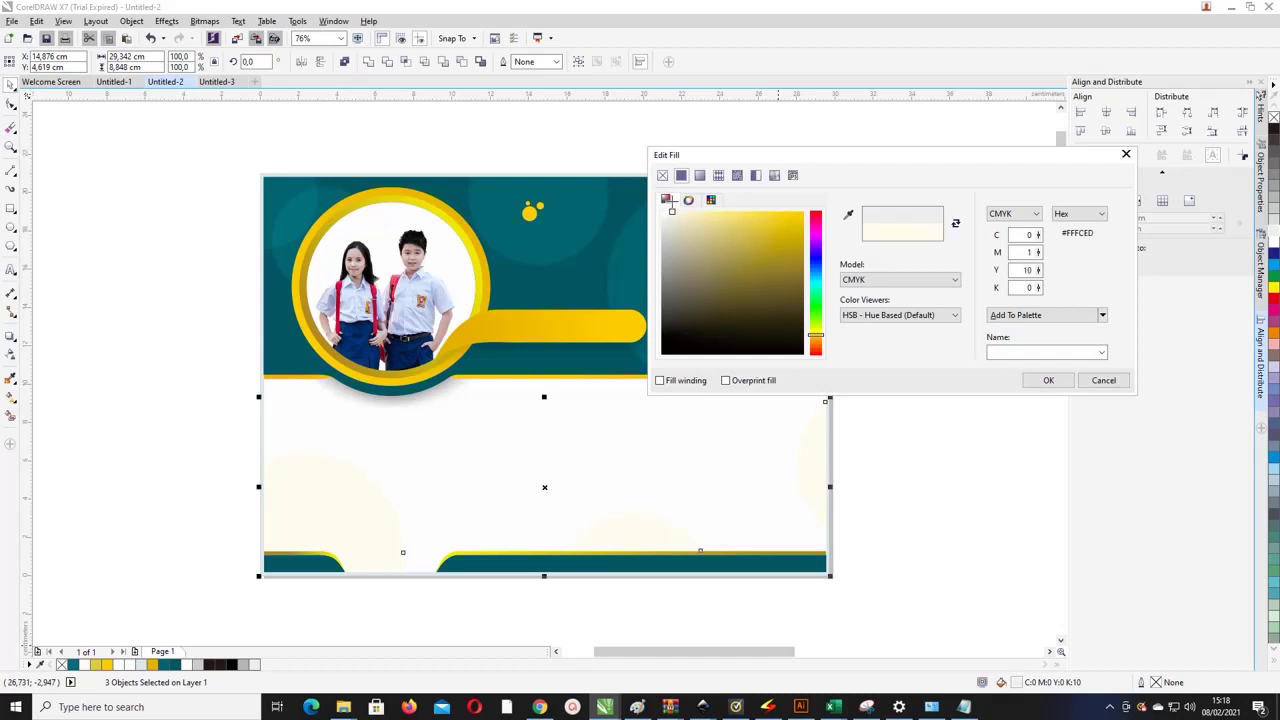
click(1044, 381)
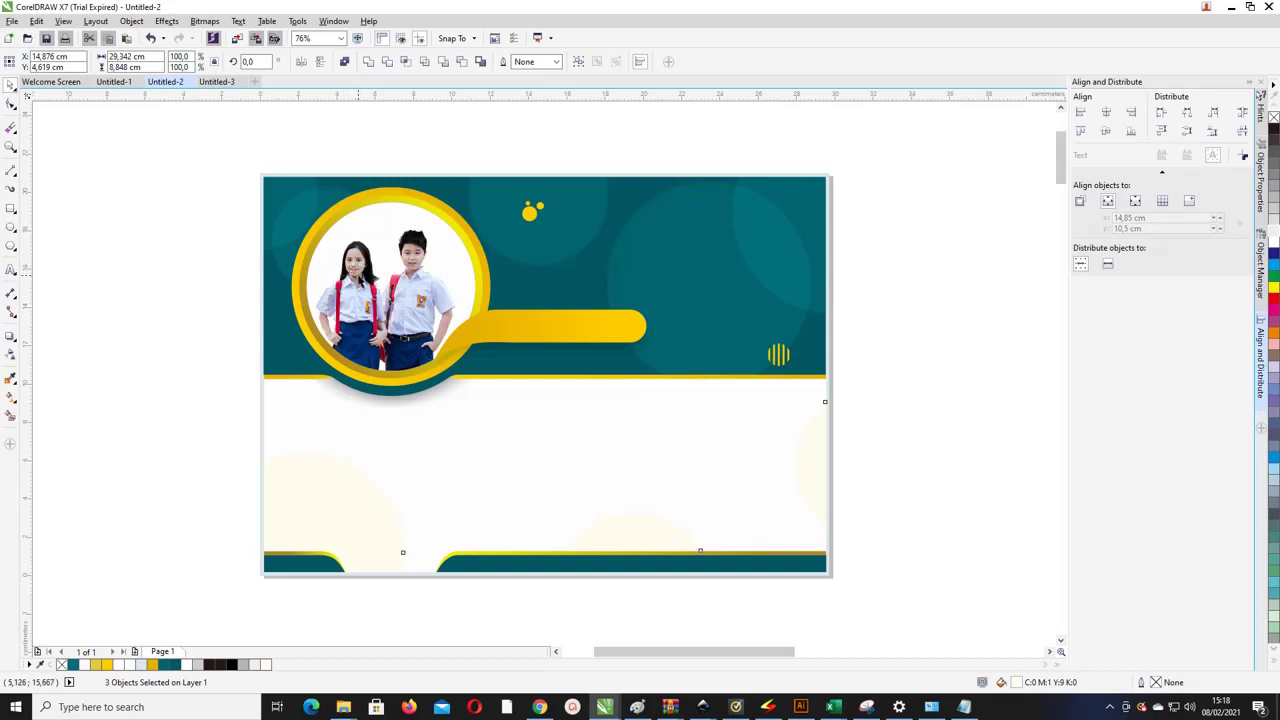
Step: Group the prepared text and icon objects lying far off the page and centre the group on the page
scroll(500, 389, down, 5)
scroll(663, 640, down, 2)
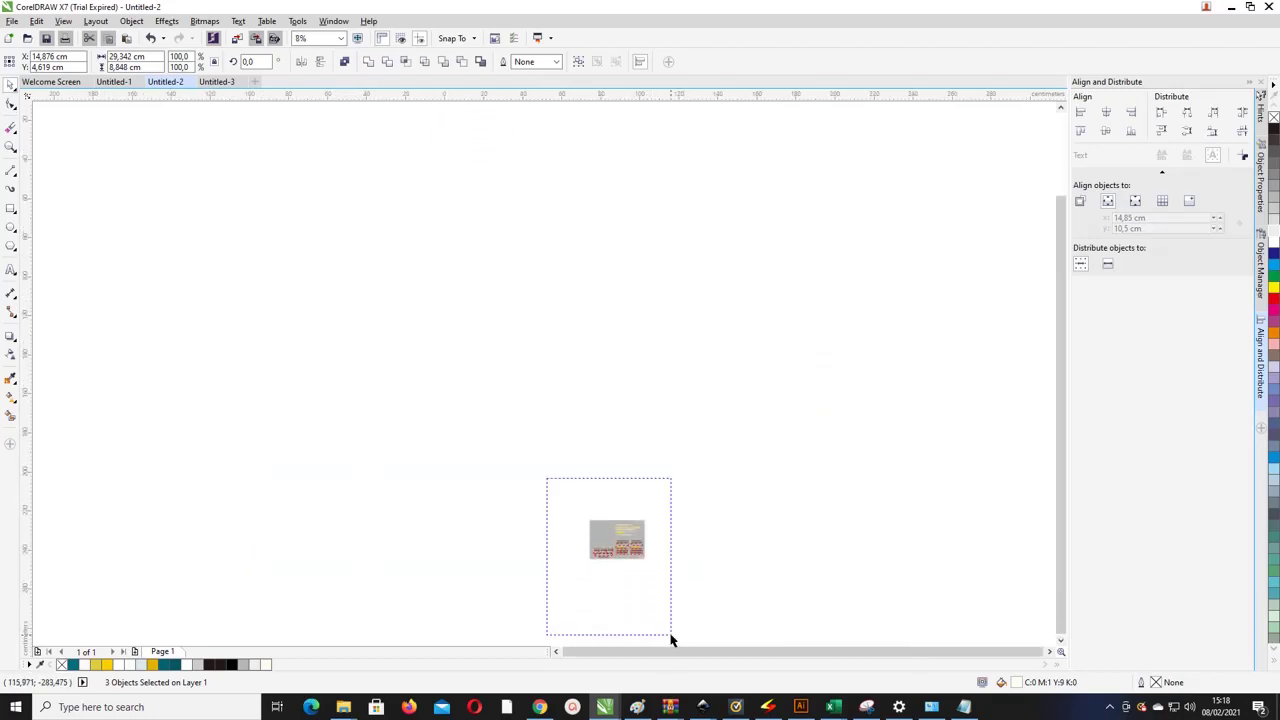
drag(546, 478, 671, 640)
key(ctrl+d)
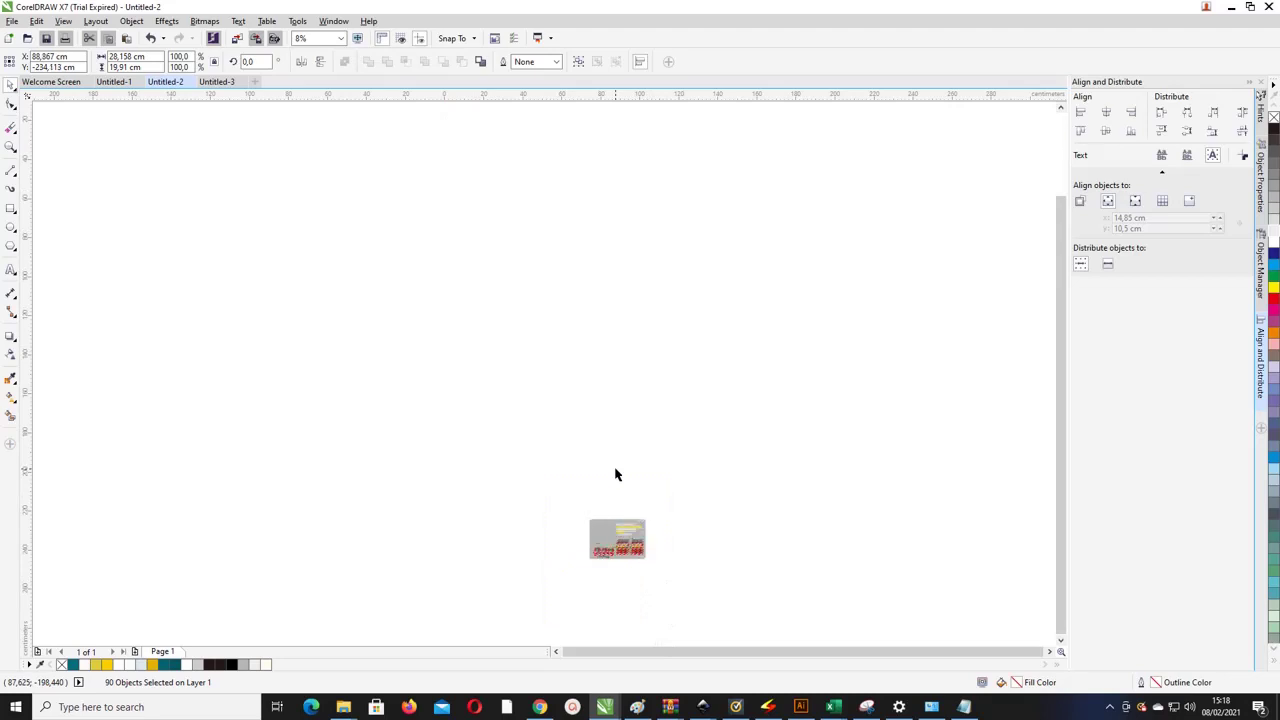
key(ctrl+z)
key(ctrl+g)
key(p)
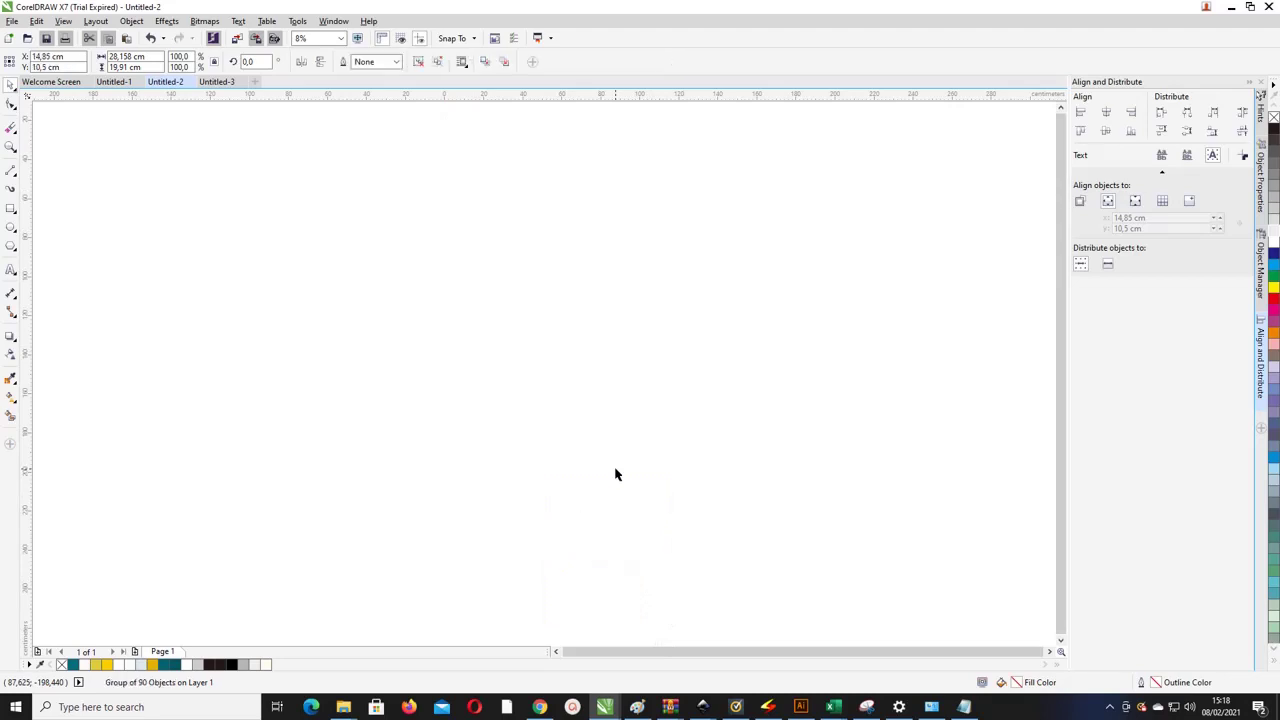
key(shift+F2)
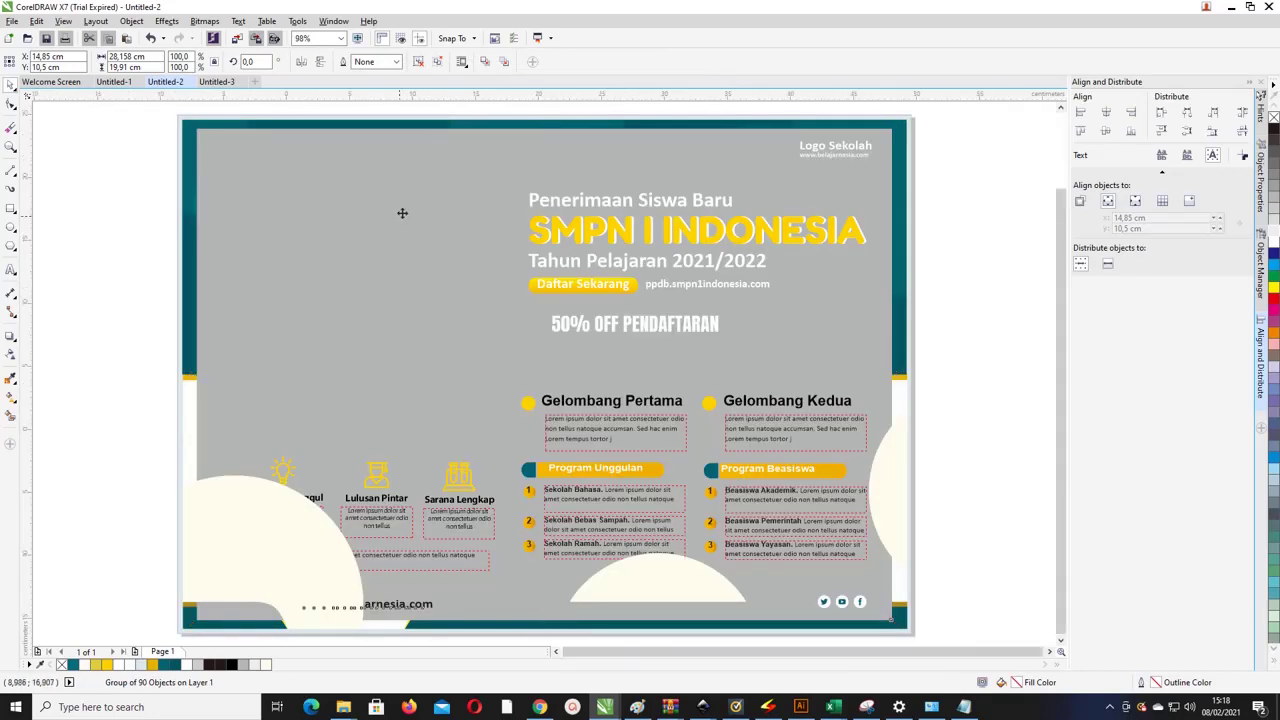
Step: Move the content group beside the page's right edge, centred at about X 45.97 cm, and ungroup it
scroll(402, 212, down, 2)
drag(449, 249, 846, 274)
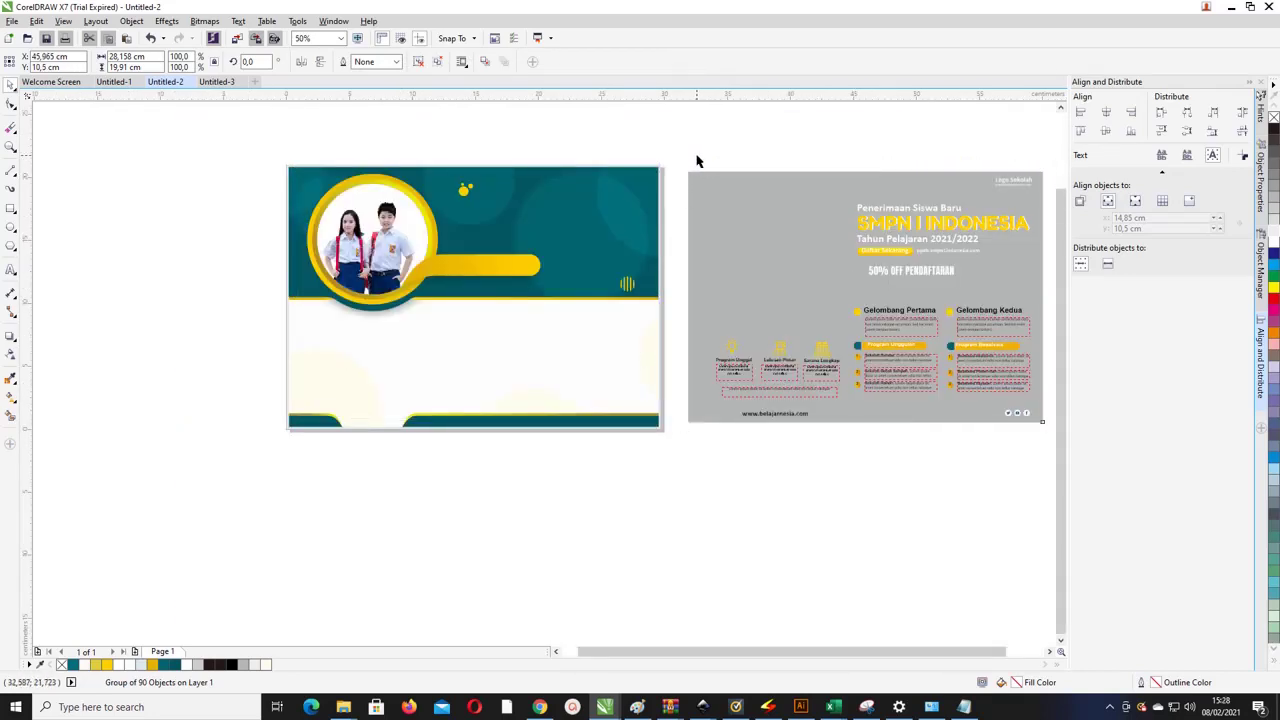
click(697, 160)
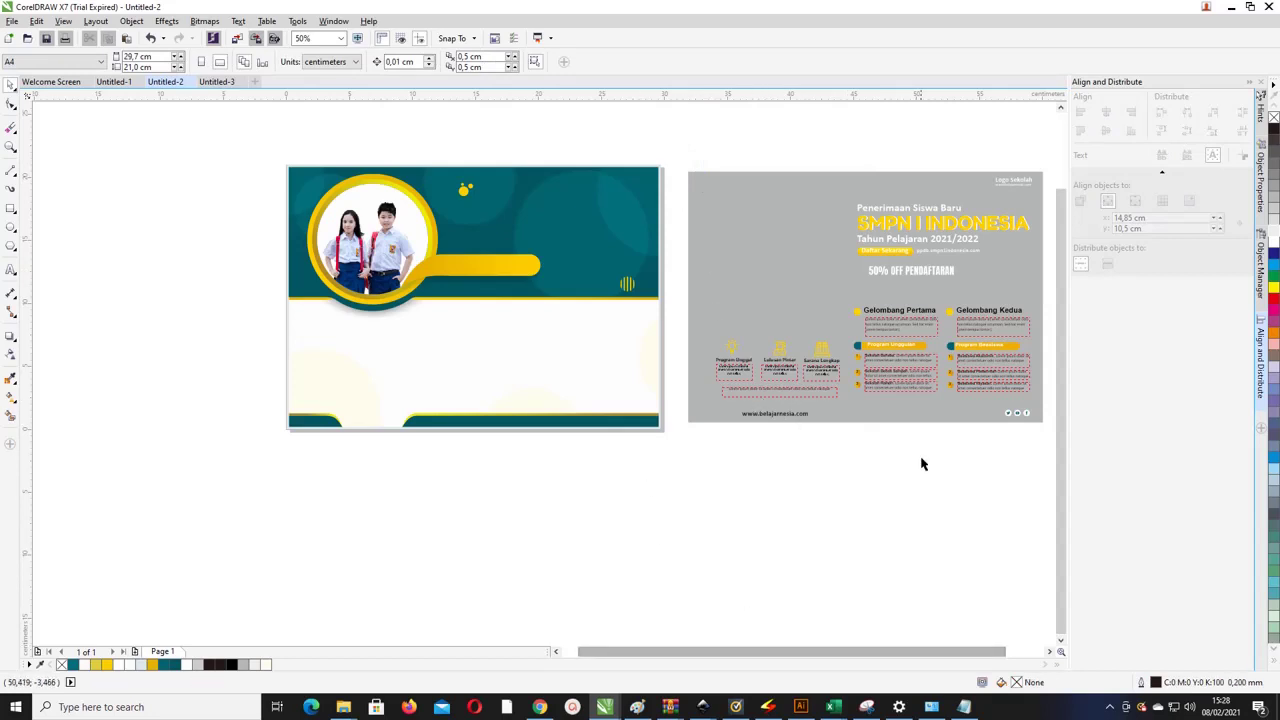
drag(790, 136, 793, 226)
click(793, 226)
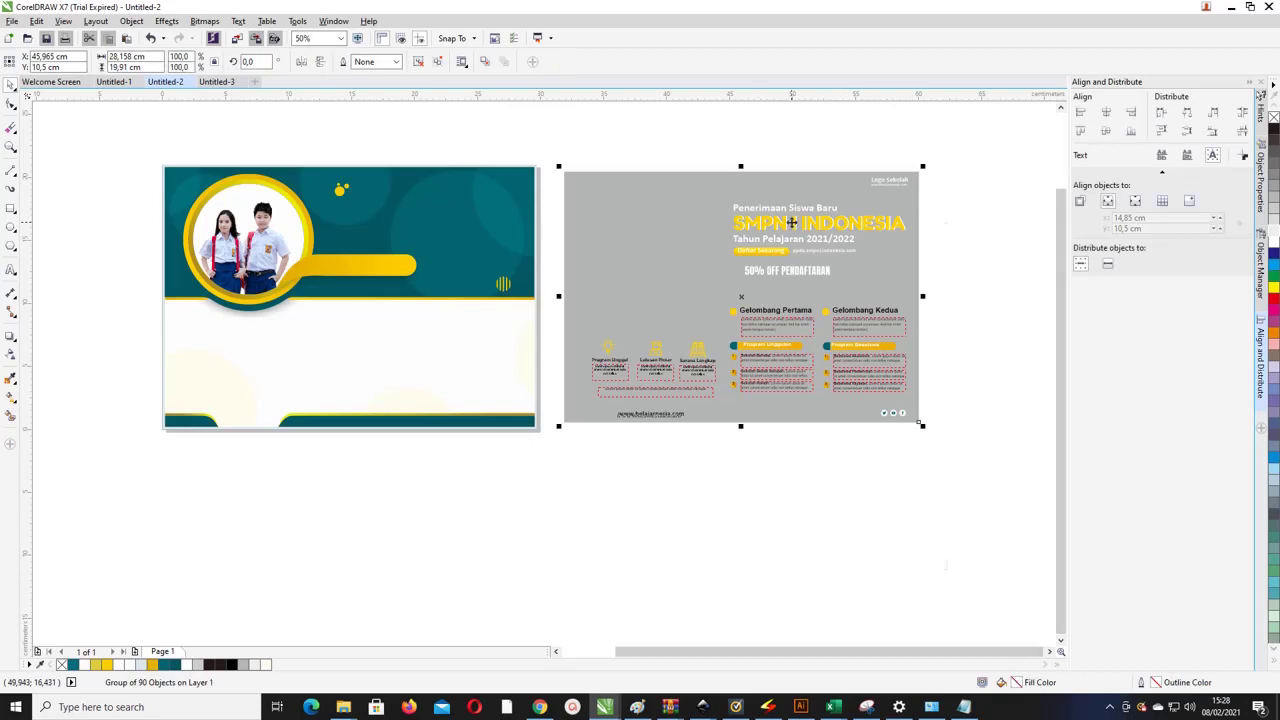
right_click(793, 226)
click(840, 306)
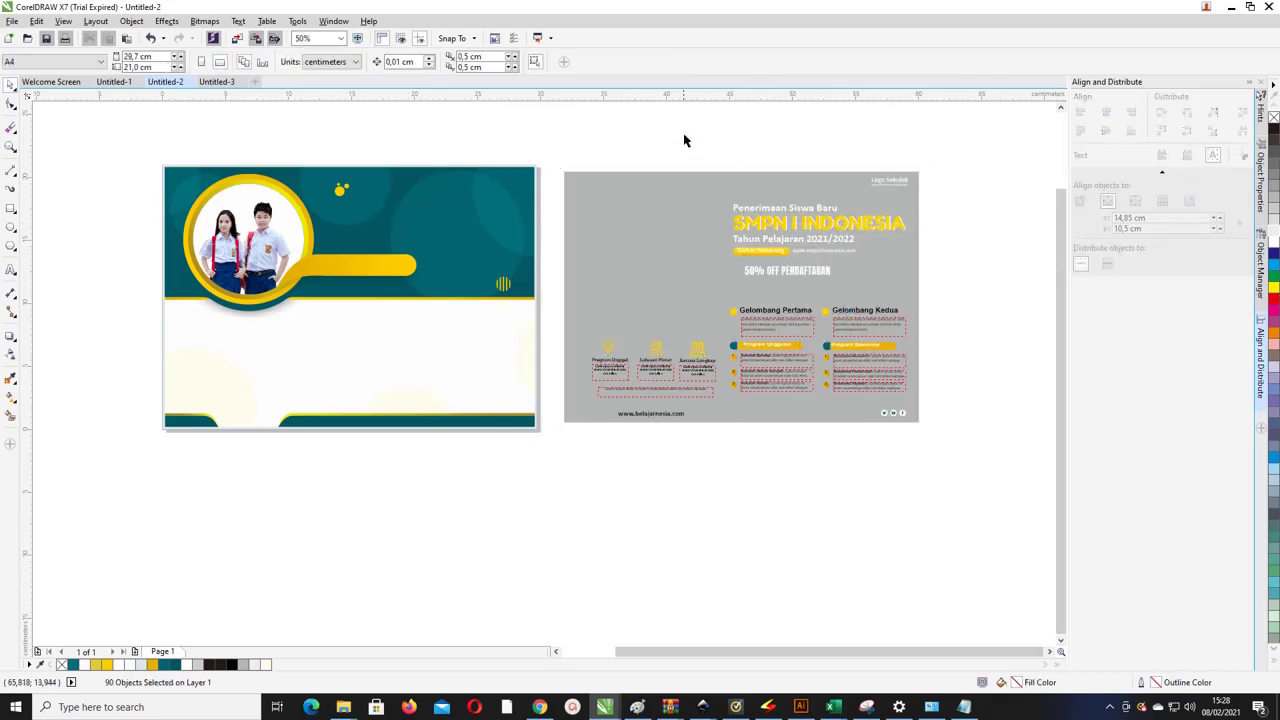
Step: Move the logo, heading and discount texts onto the teal banner beside the photo, centred at about X 20.35, Y 16.4 cm
drag(683, 134, 929, 314)
drag(651, 157, 382, 236)
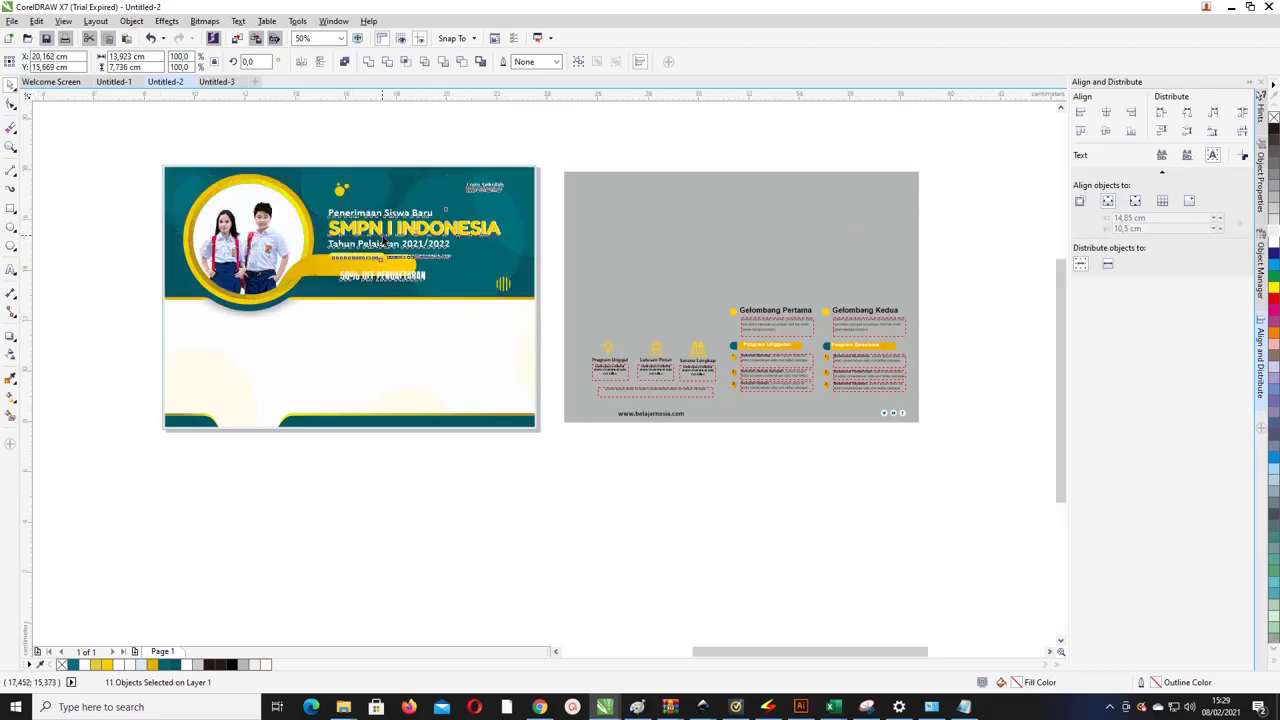
scroll(383, 241, up, 1)
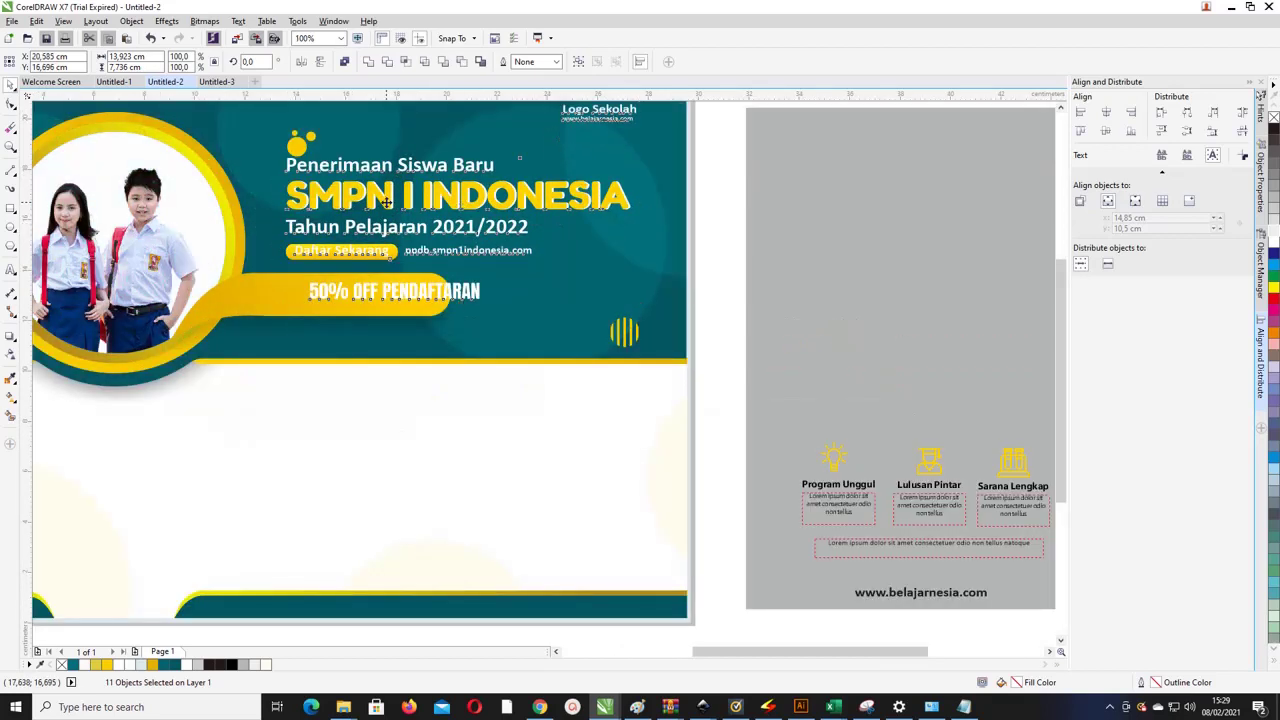
drag(388, 202, 381, 209)
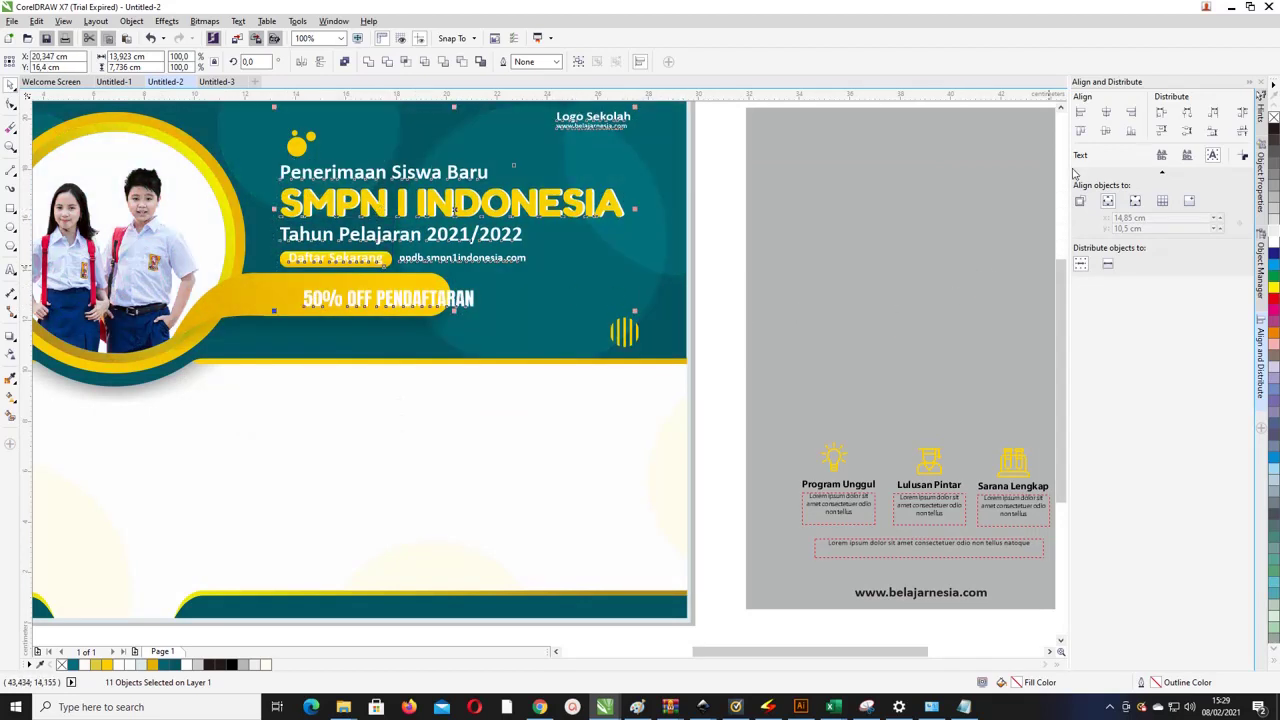
Step: Show the master page's Guides (all pages) layer in the Object Manager and lock it against editing
click(1262, 283)
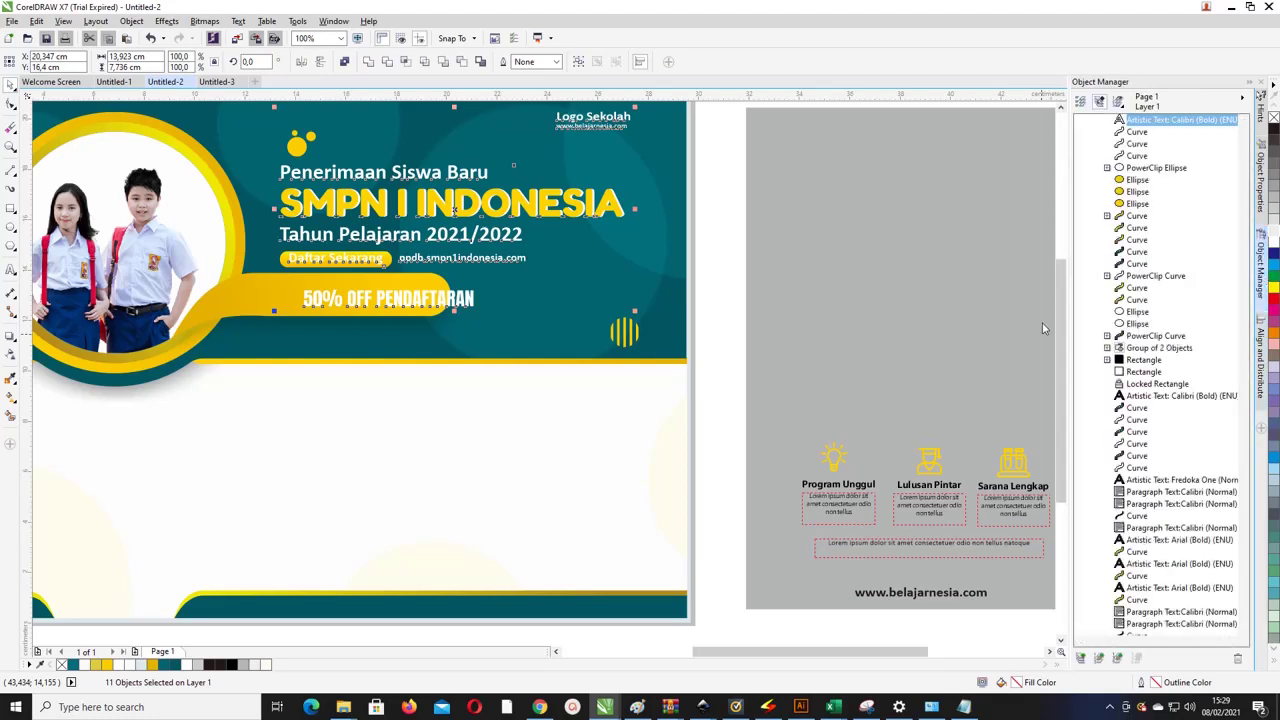
scroll(1245, 455, down, 10)
scroll(1245, 455, up, 10)
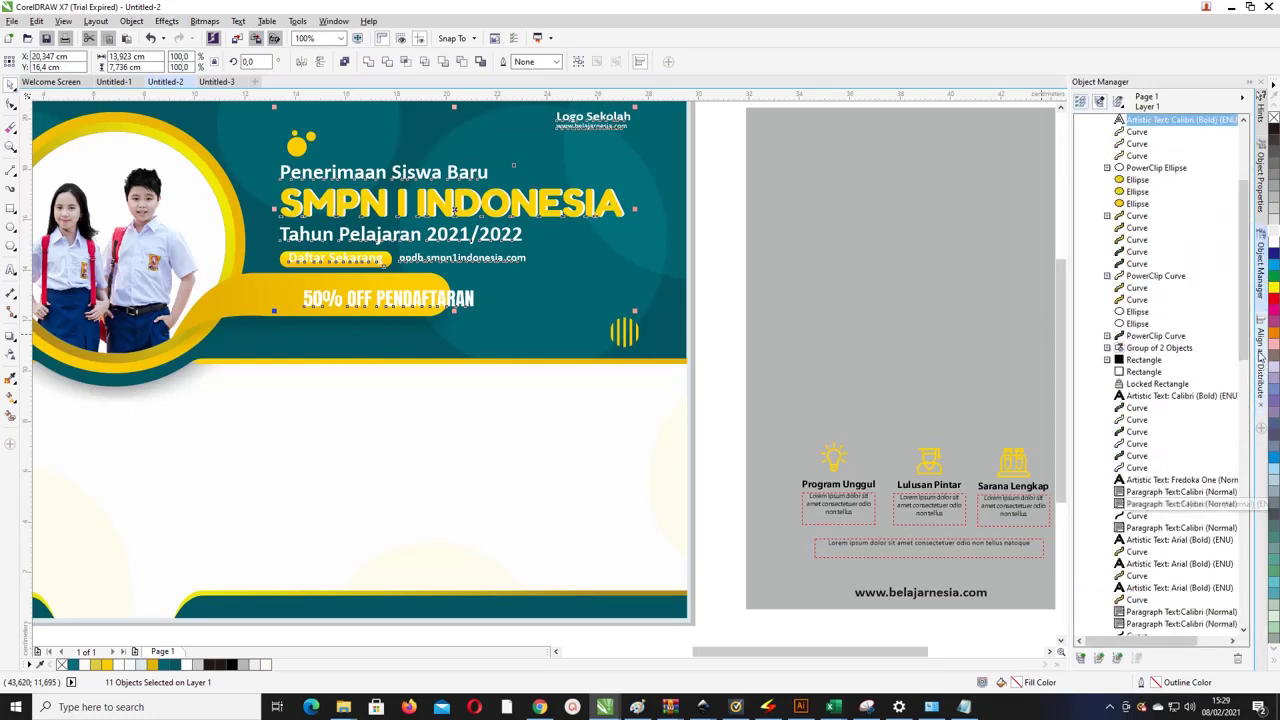
scroll(1172, 596, down, 10)
scroll(1113, 618, up, 10)
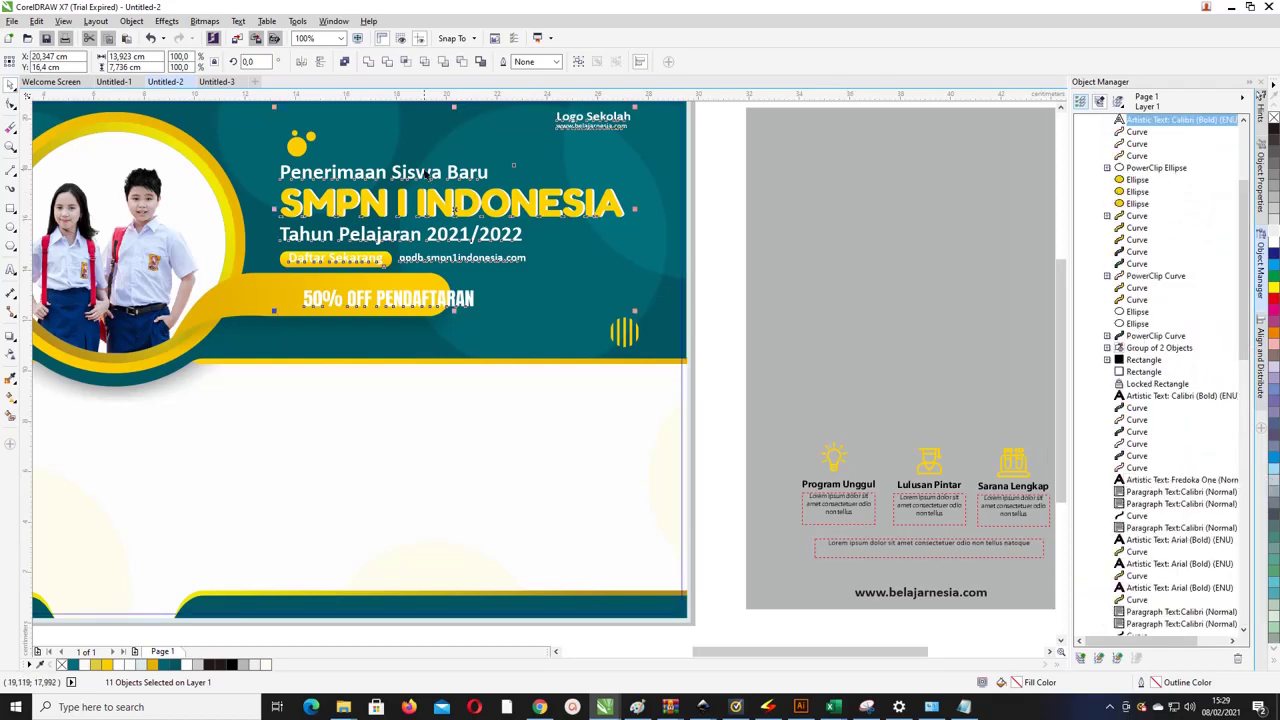
scroll(590, 190, down, 2)
scroll(540, 110, up, 2)
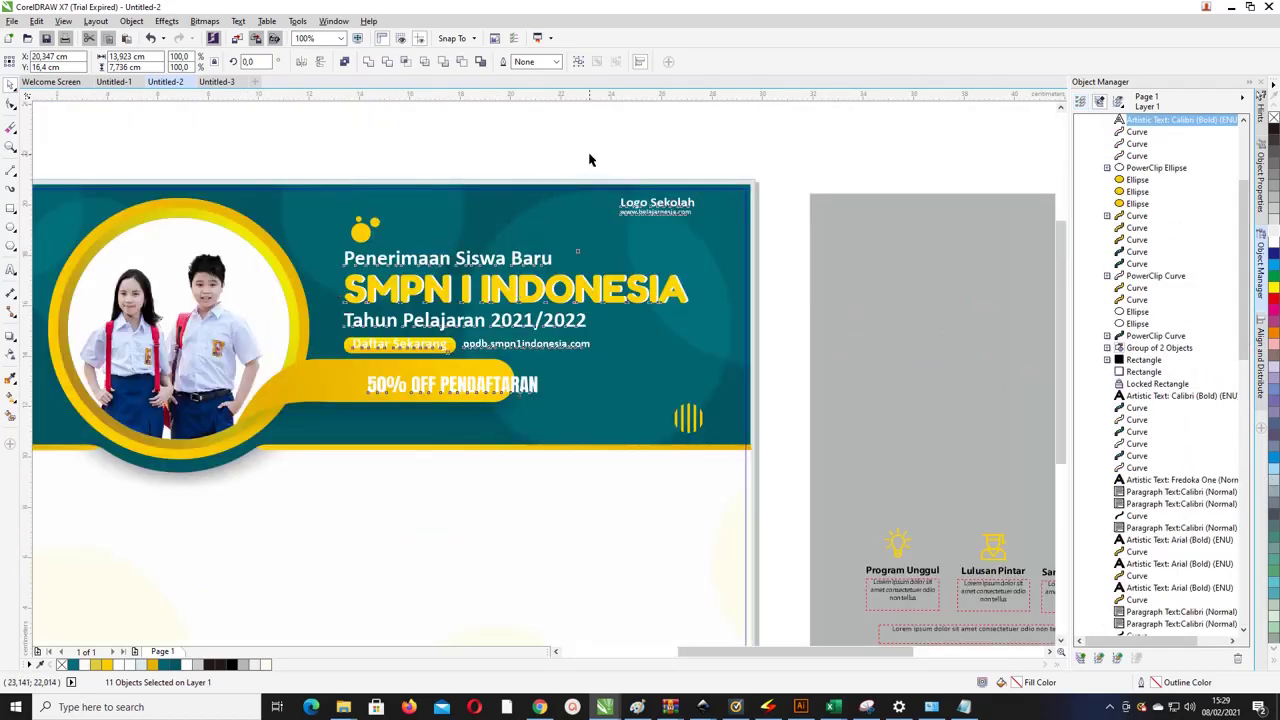
click(700, 205)
mouse_move(692, 198)
mouse_down()
mouse_move(722, 198)
mouse_move(694, 198)
mouse_up()
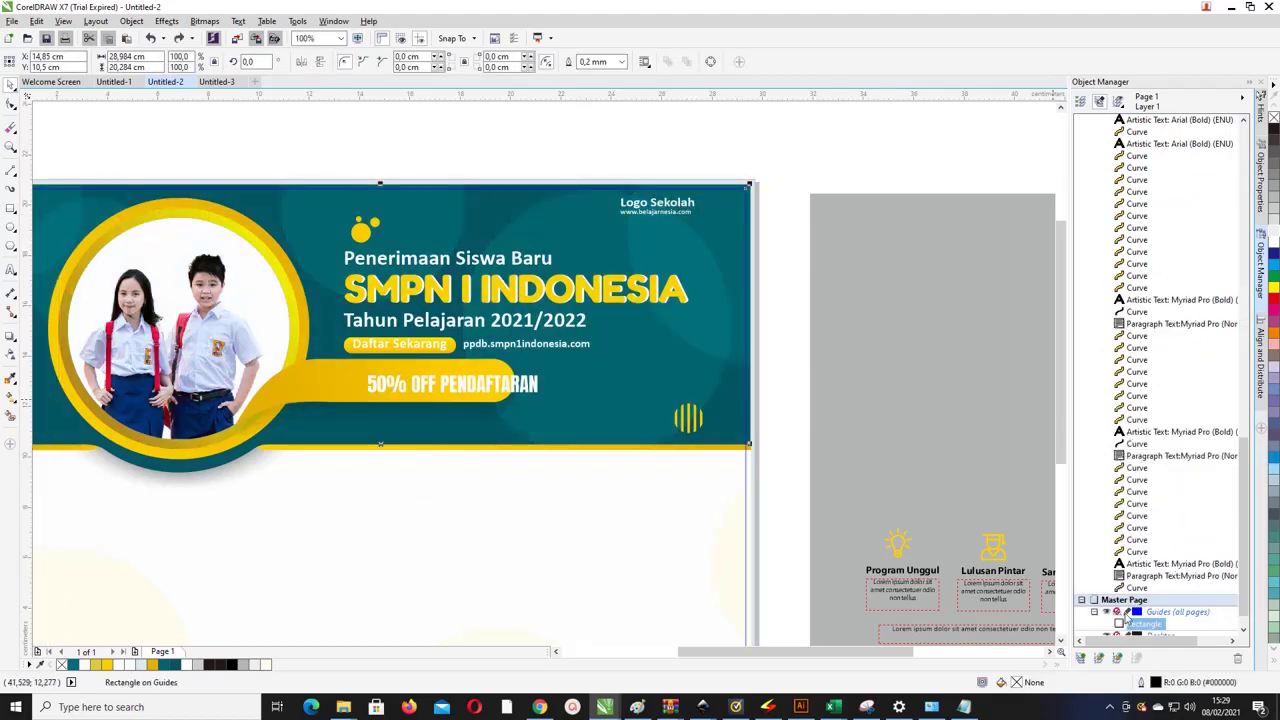
click(1127, 614)
Step: Move the Logo Sekolah text with its web address into the banner's upper right corner and shift the heading block slightly up
drag(641, 203, 690, 203)
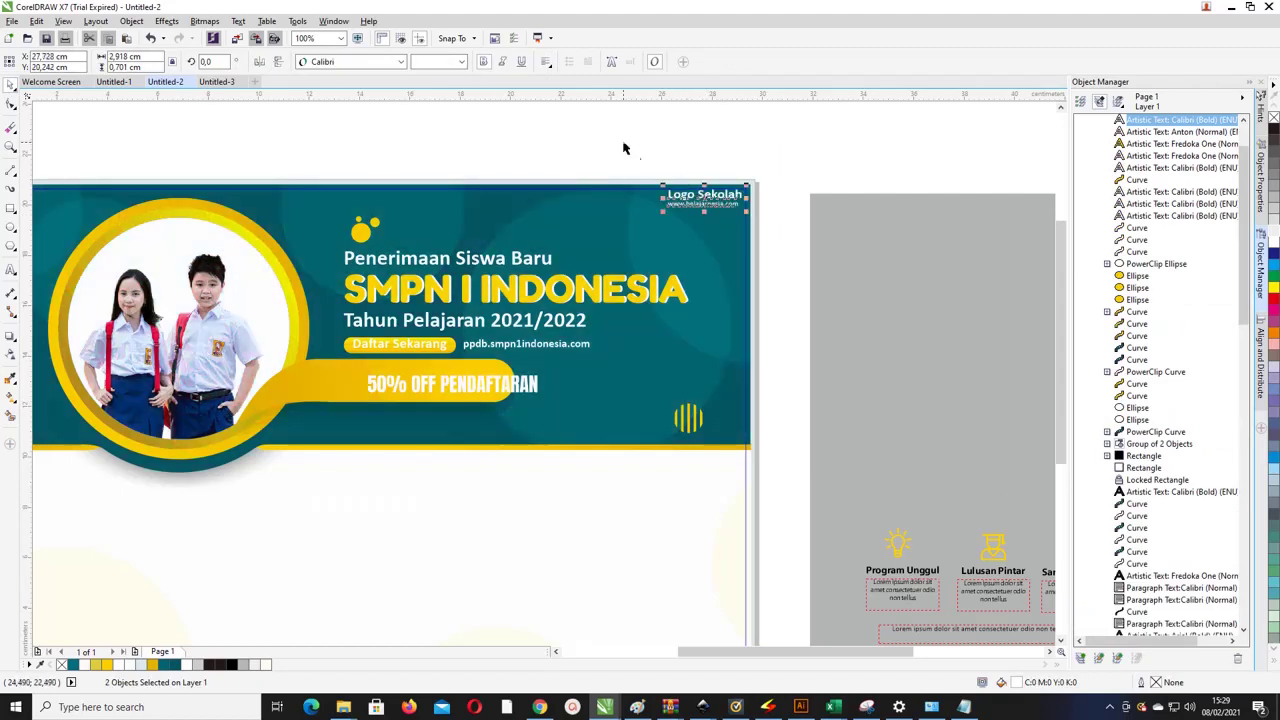
click(307, 172)
drag(305, 162, 706, 384)
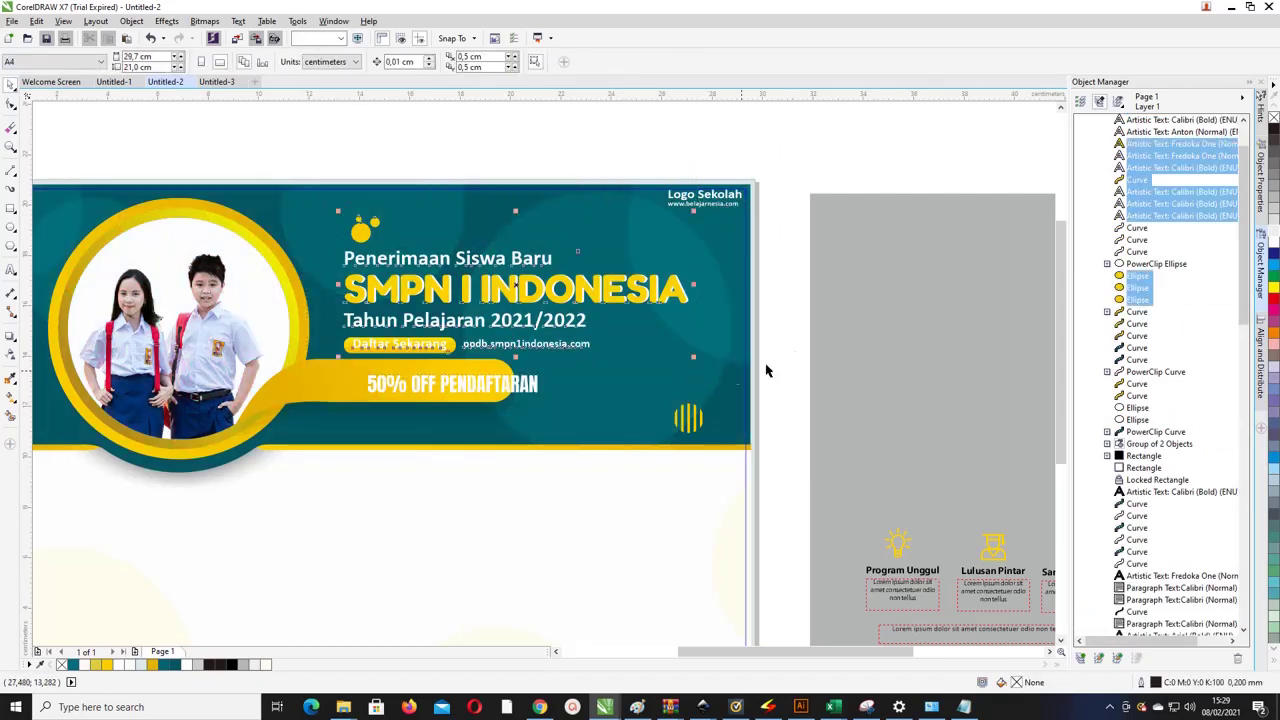
drag(799, 357, 358, 250)
Step: Move the "50% OFF PENDAFTARAN" text onto the gold ribbon, centred at about X 16.04, Y 13.0 cm
click(443, 397)
click(452, 386)
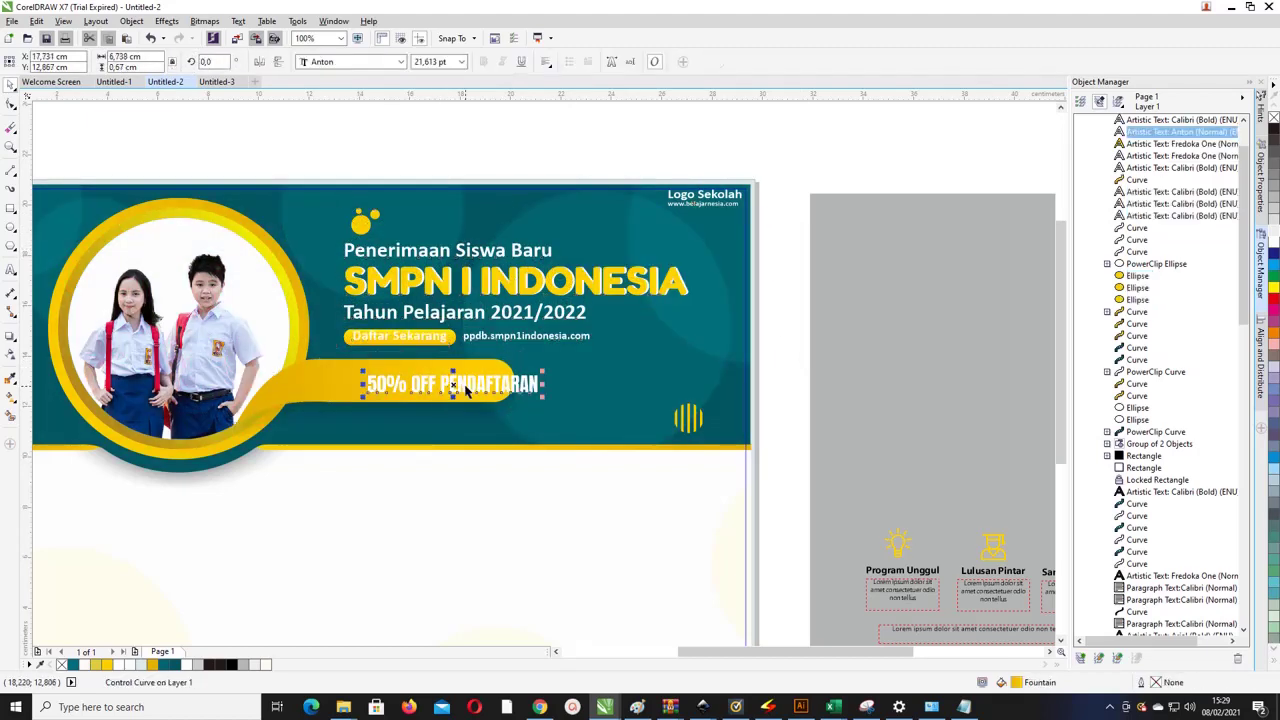
drag(511, 386, 470, 383)
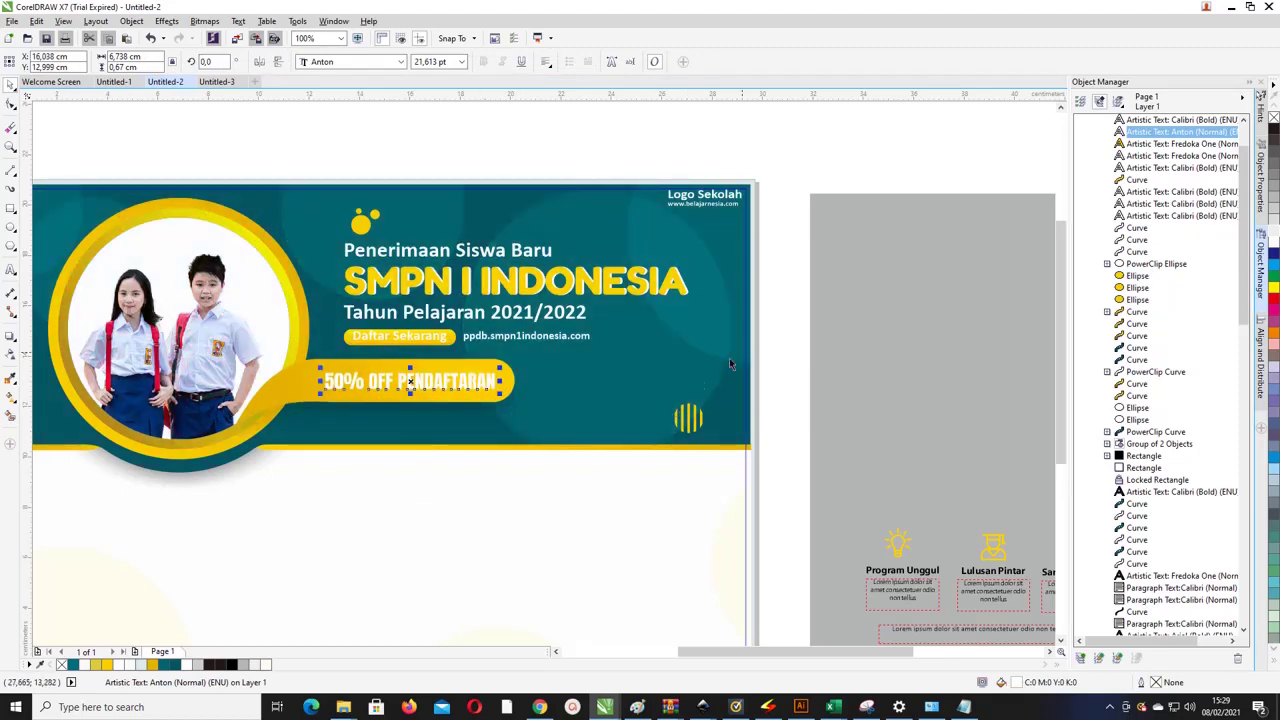
Step: Move the striped circle beside the ribbon's end, rotate it about 41 degrees and shrink it to about 0.59 cm wide
click(768, 318)
drag(690, 420, 606, 388)
click(596, 371)
click(598, 386)
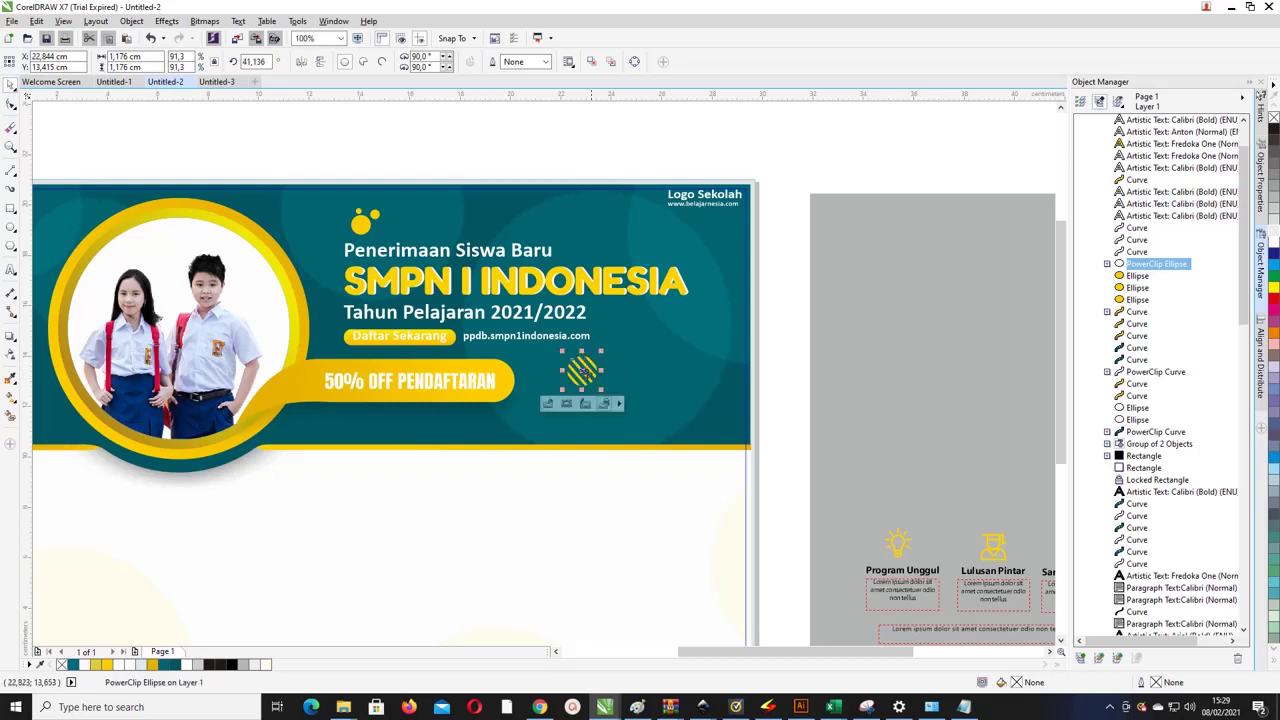
drag(602, 397, 576, 382)
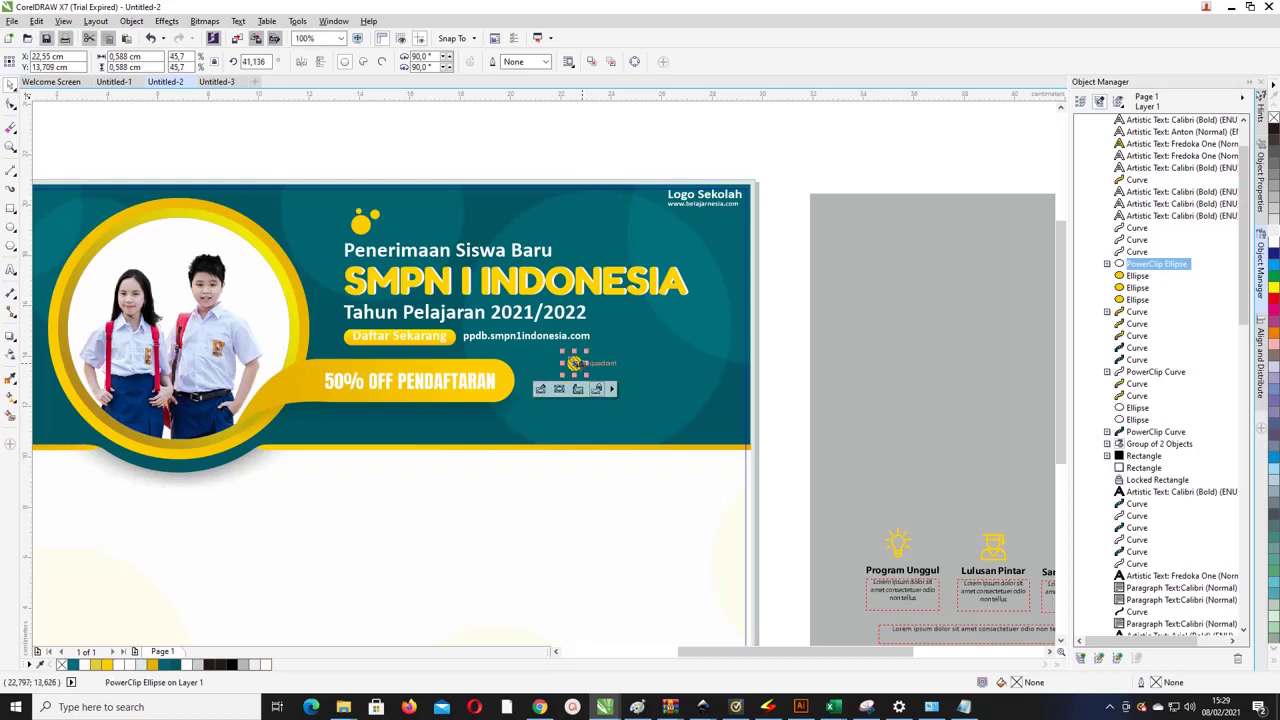
Step: Place a smaller copy of the three gold dots, about 0.68 cm wide, beside the registration web address and mirror it horizontally
drag(291, 130, 400, 245)
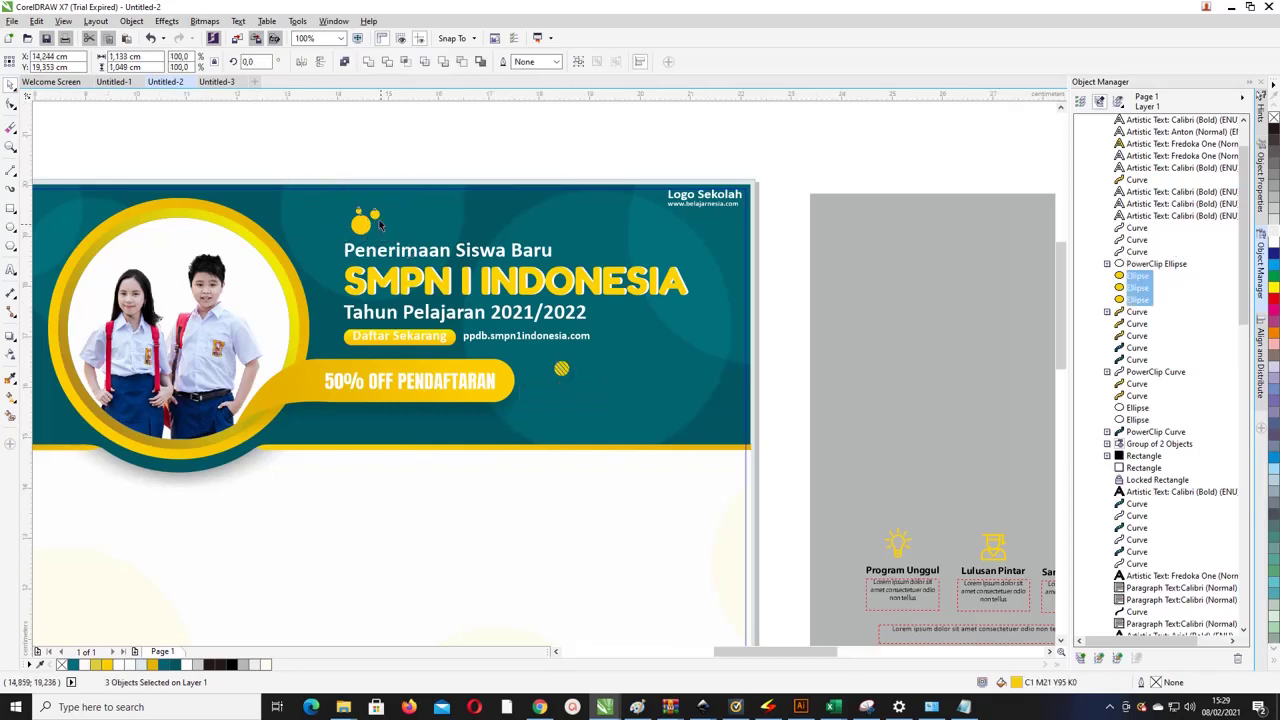
scroll(385, 222, up, 2)
drag(383, 186, 876, 463)
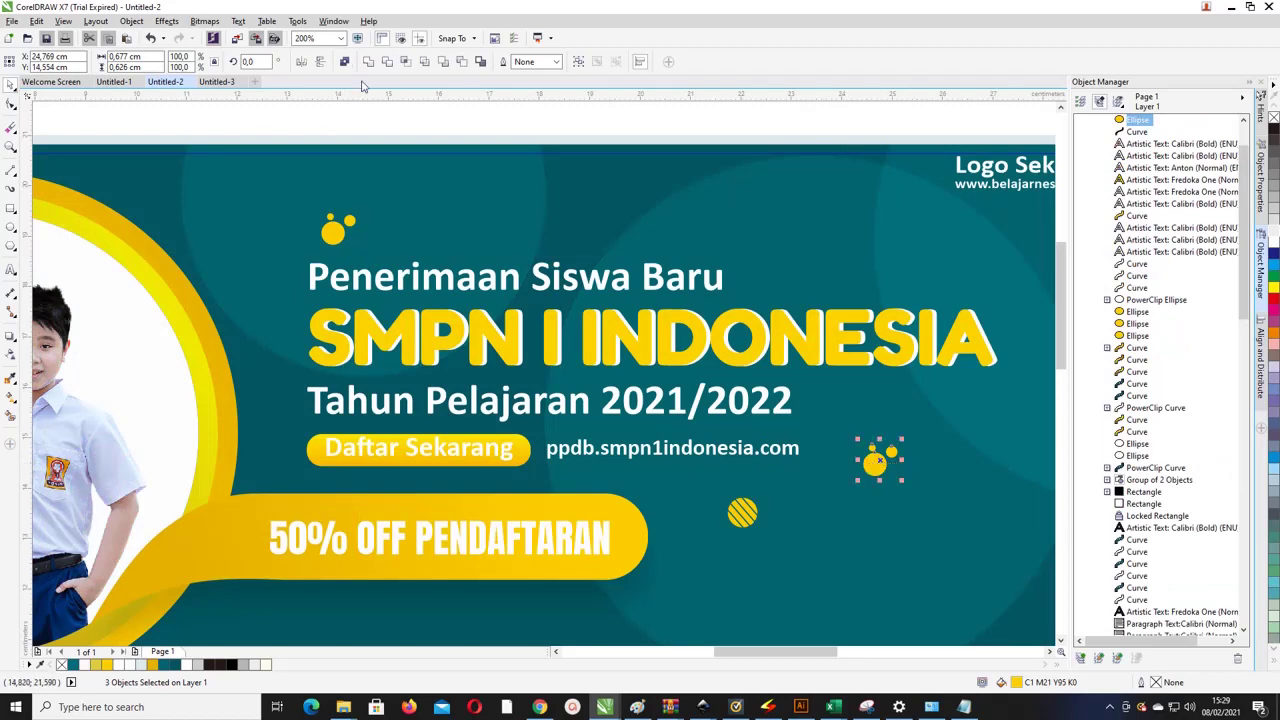
click(299, 62)
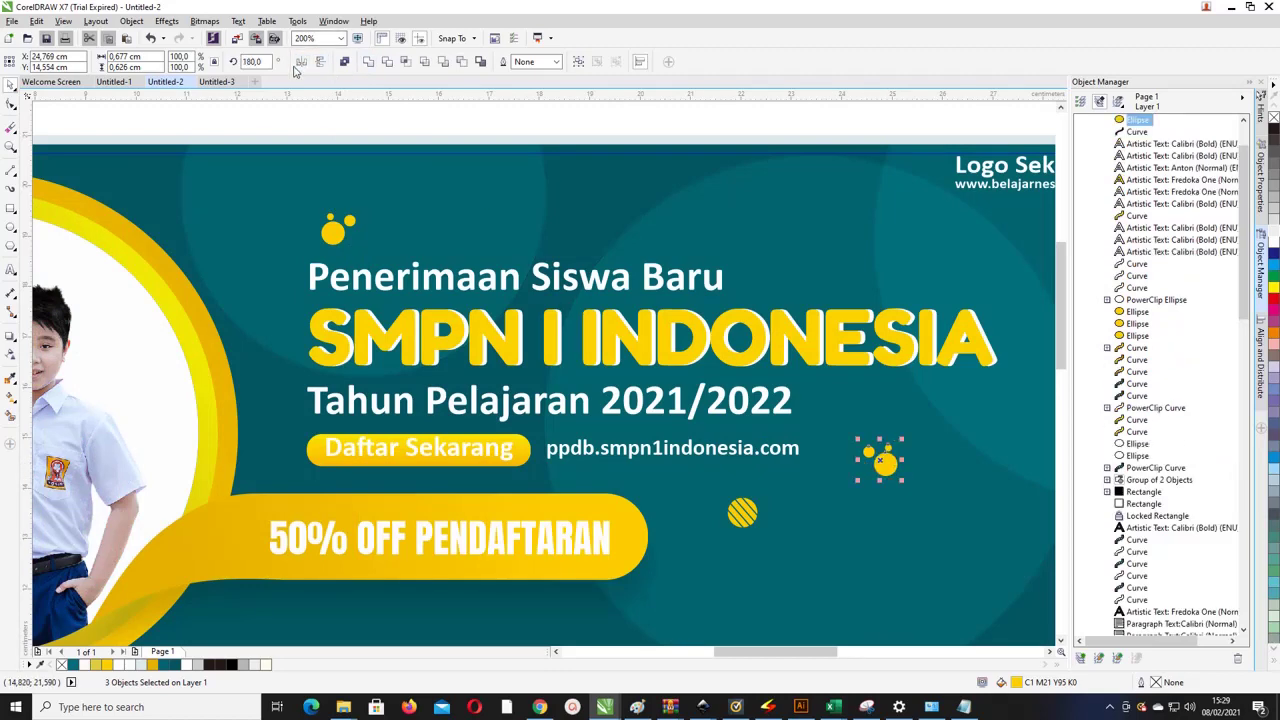
key(Escape)
Step: Move all text, icons and footer content from the grey rectangle onto the flyer's white area, centred at about X 14.74, Y 5.0 cm
scroll(484, 180, down, 2)
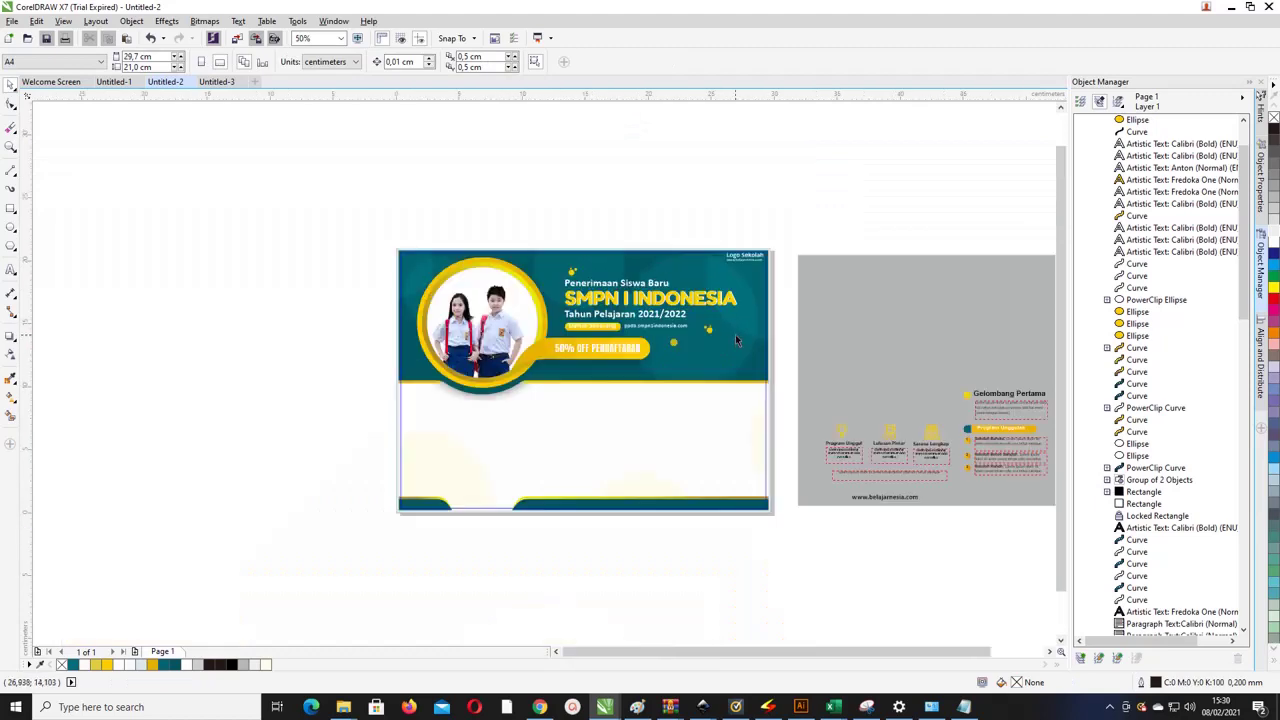
scroll(827, 523, down, 1)
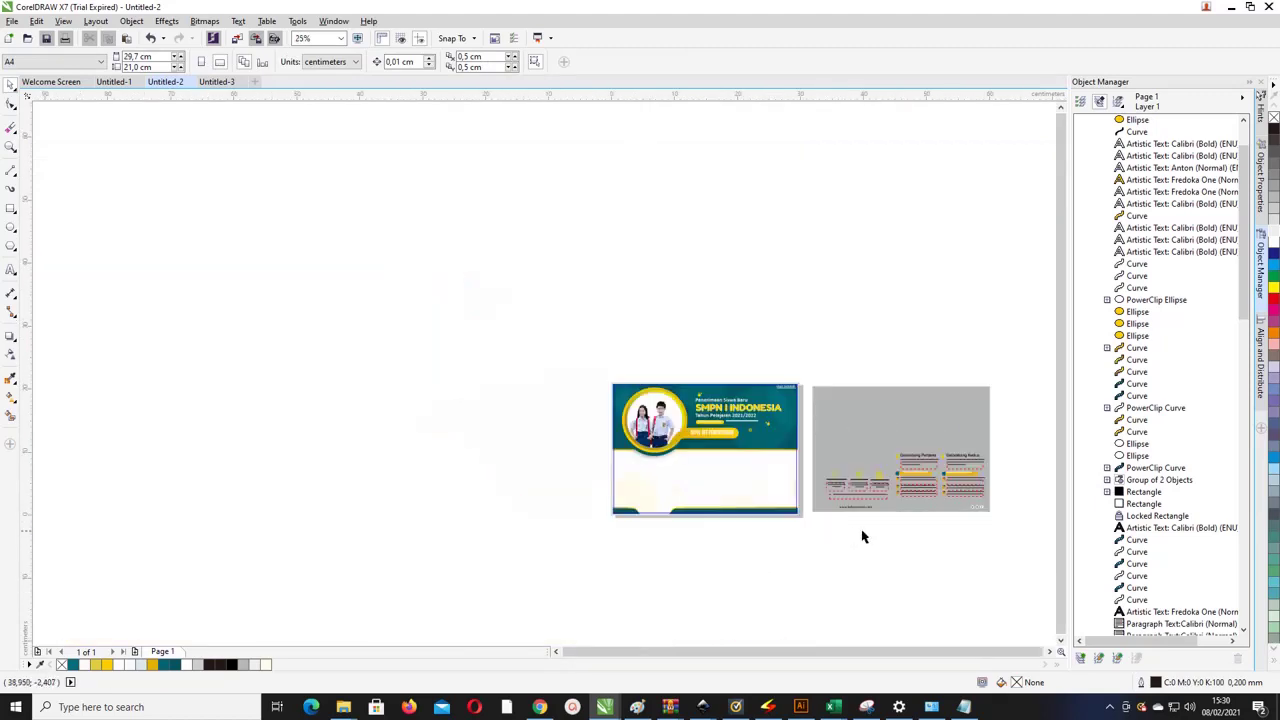
drag(1022, 539, 818, 440)
drag(943, 466, 742, 471)
scroll(760, 517, up, 1)
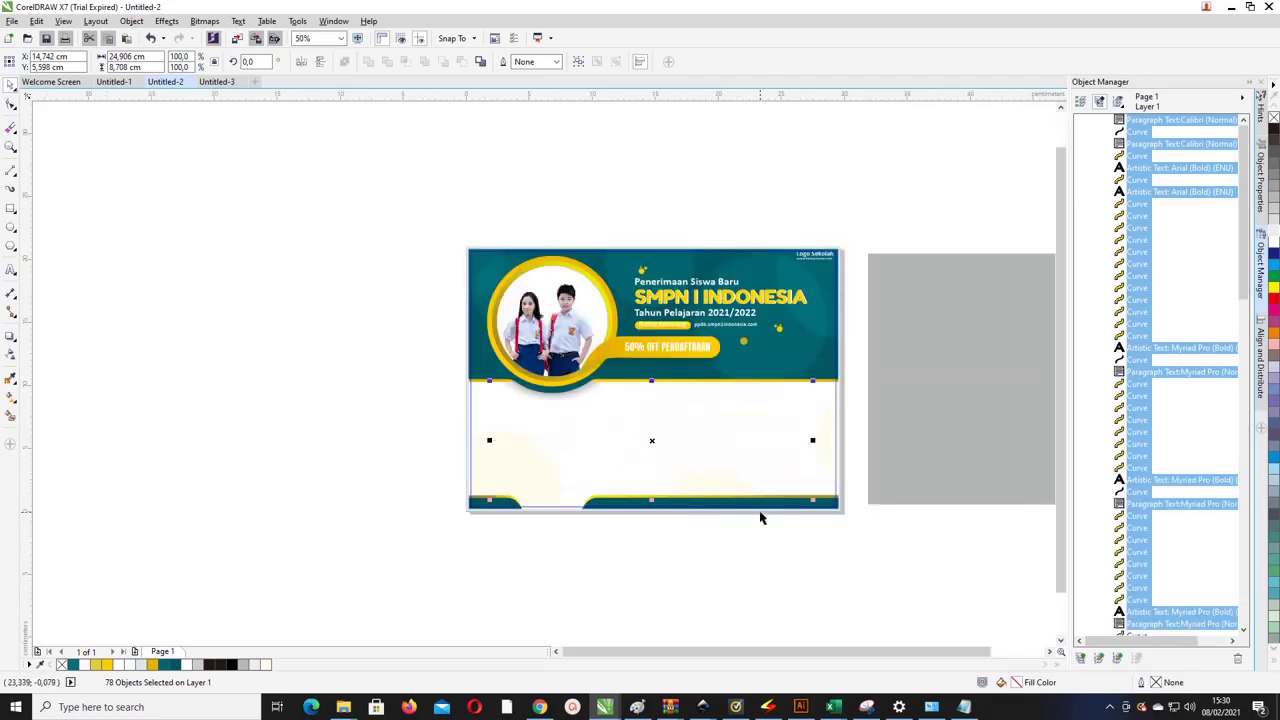
drag(770, 428, 771, 437)
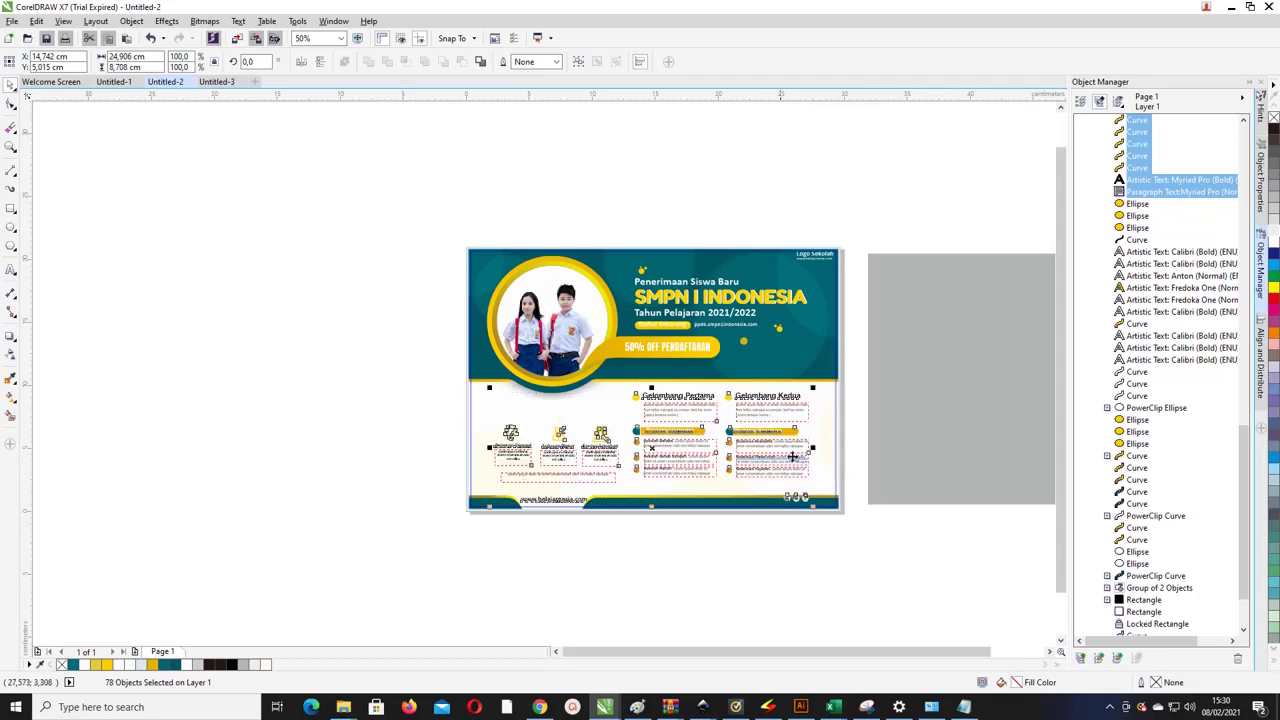
click(707, 540)
Step: Shift the block with the three feature icons, their captions and the paragraph beneath slightly up
scroll(563, 514, up, 1)
drag(349, 289, 686, 476)
drag(648, 367, 648, 342)
Step: Shrink the website text in the footer gap to about 11.66 pt, keeping it centred
click(608, 476)
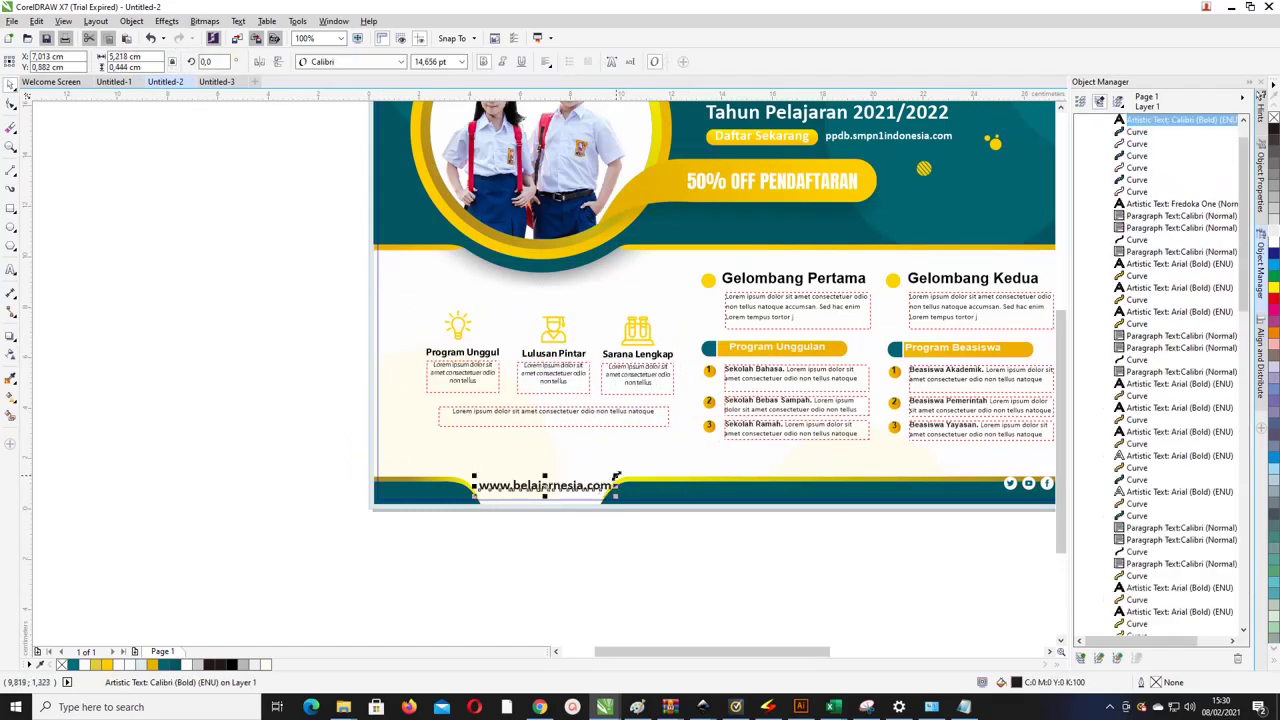
drag(615, 473, 572, 486)
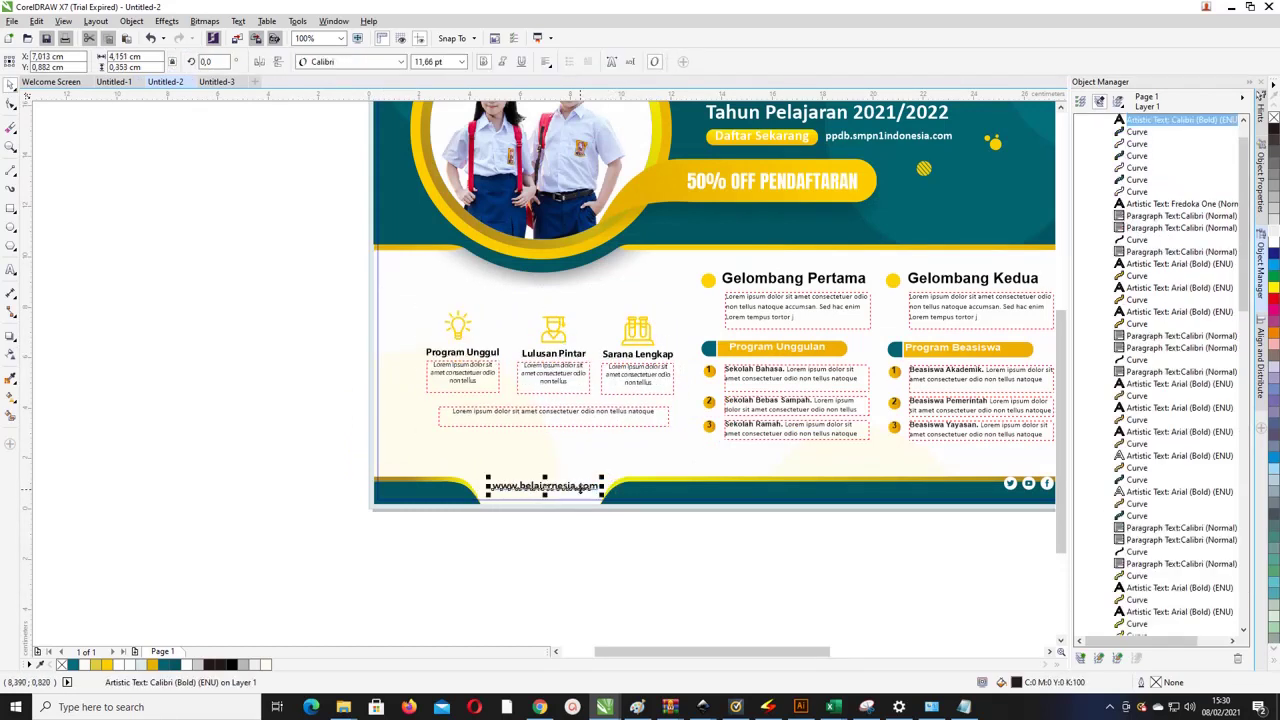
click(581, 526)
Step: Shrink the three social media icons in the footer to about 1.54 cm wide overall and position them within the teal strip
scroll(465, 425, down, 1)
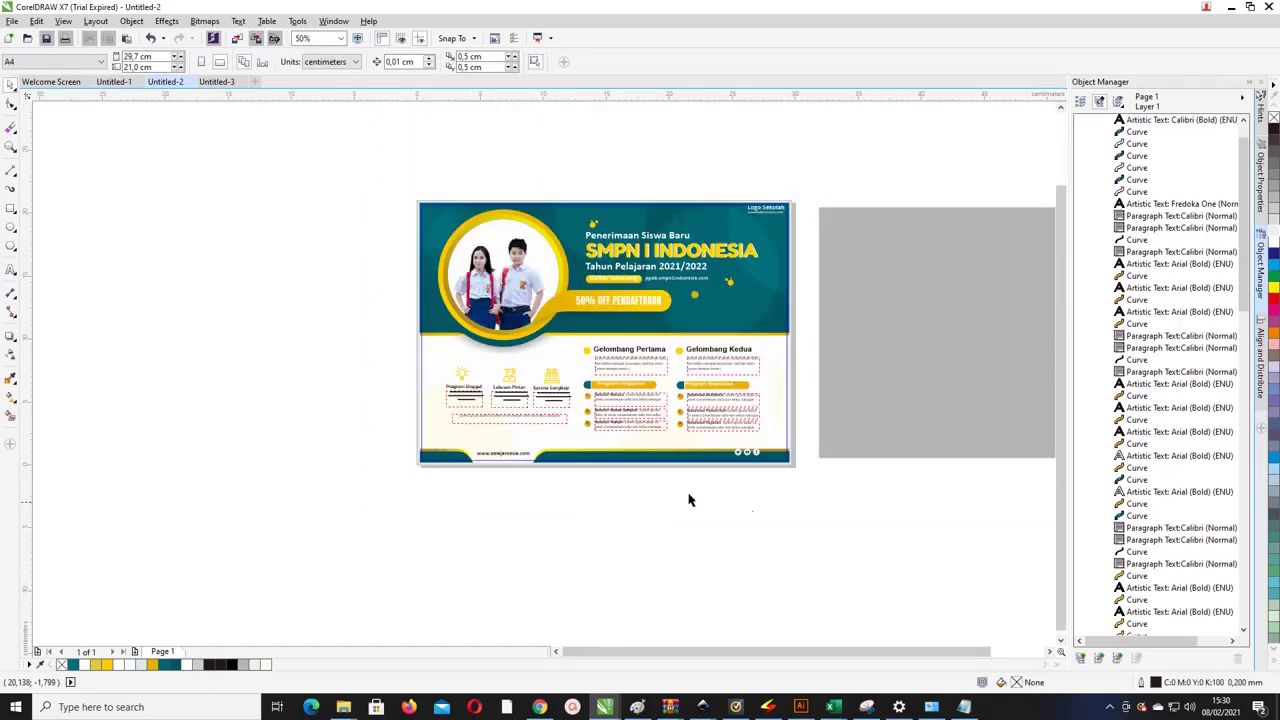
scroll(748, 474, up, 1)
drag(830, 494, 686, 418)
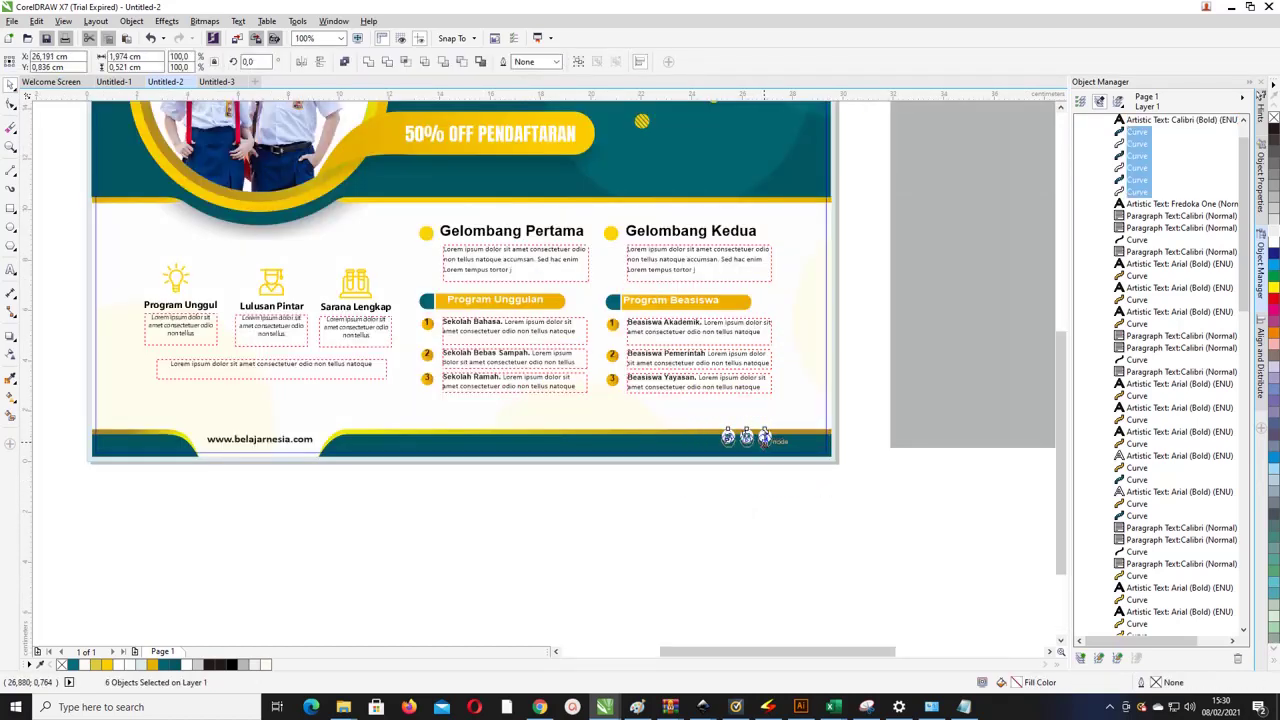
scroll(766, 434, up, 1)
drag(784, 418, 776, 426)
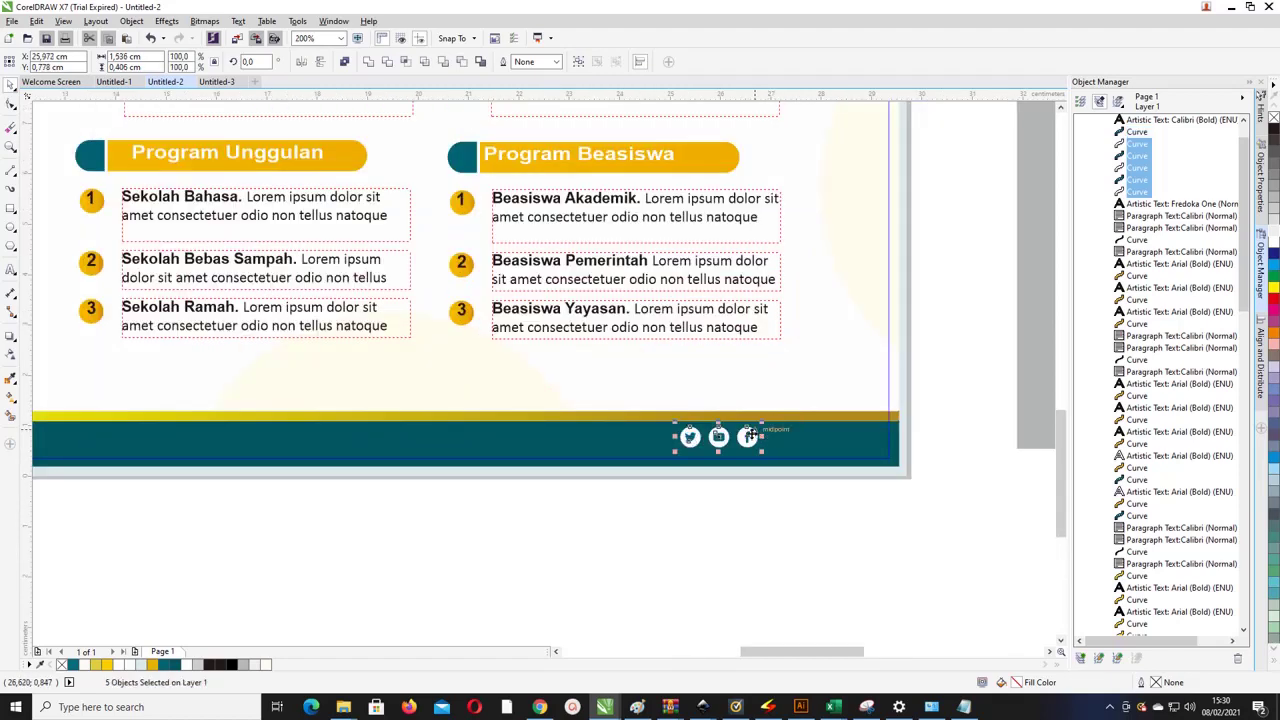
scroll(752, 432, down, 2)
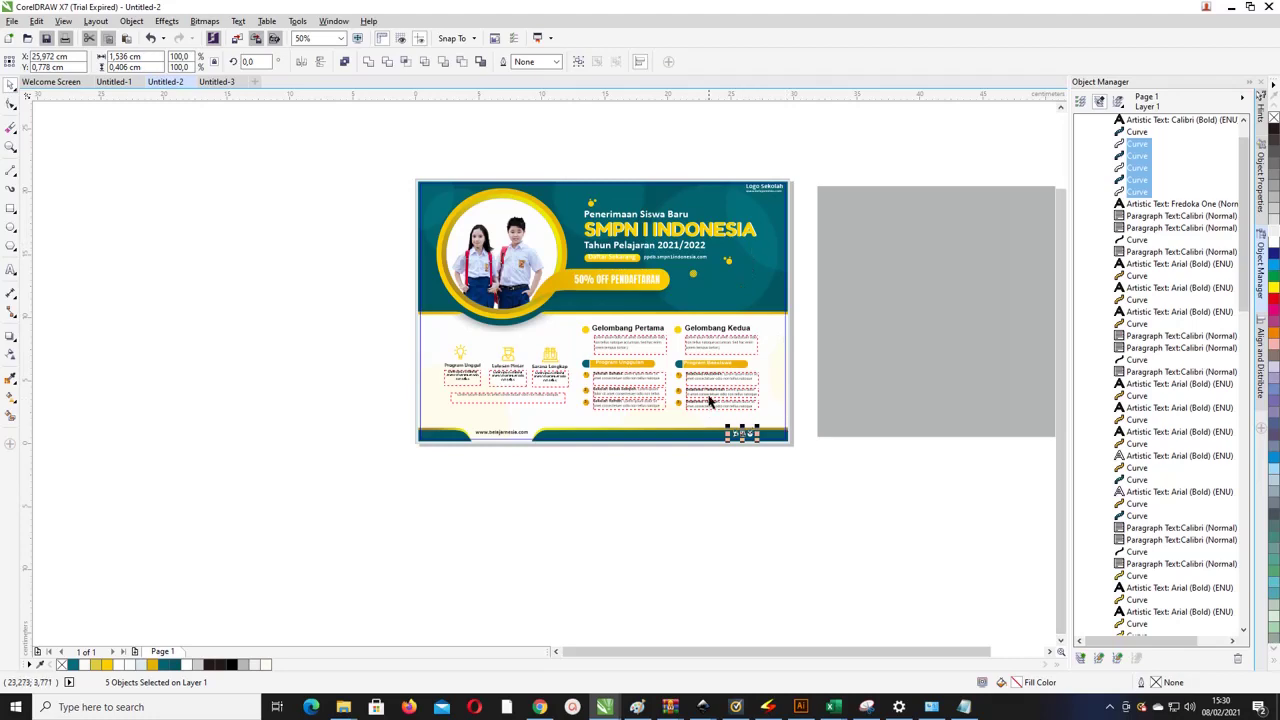
scroll(738, 426, up, 2)
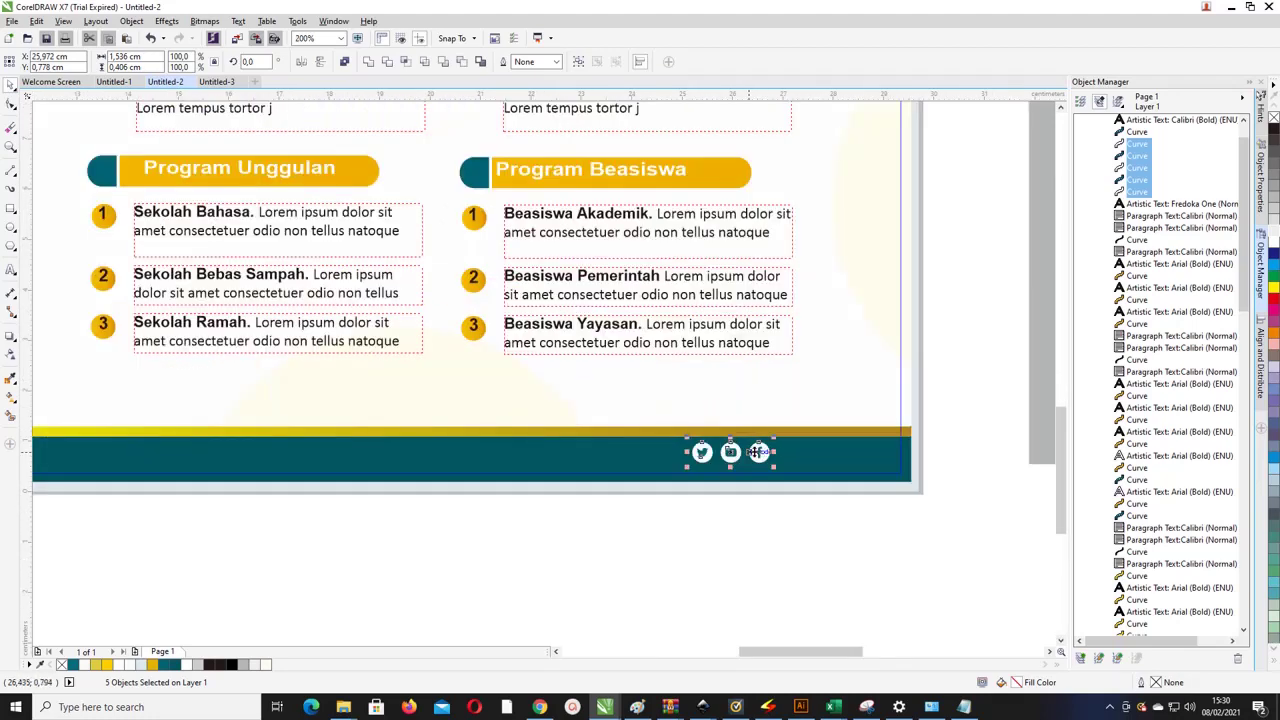
Step: Move all three social media icons together along the teal footer strip to the page's outer margin guide
click(866, 457)
drag(873, 455, 759, 452)
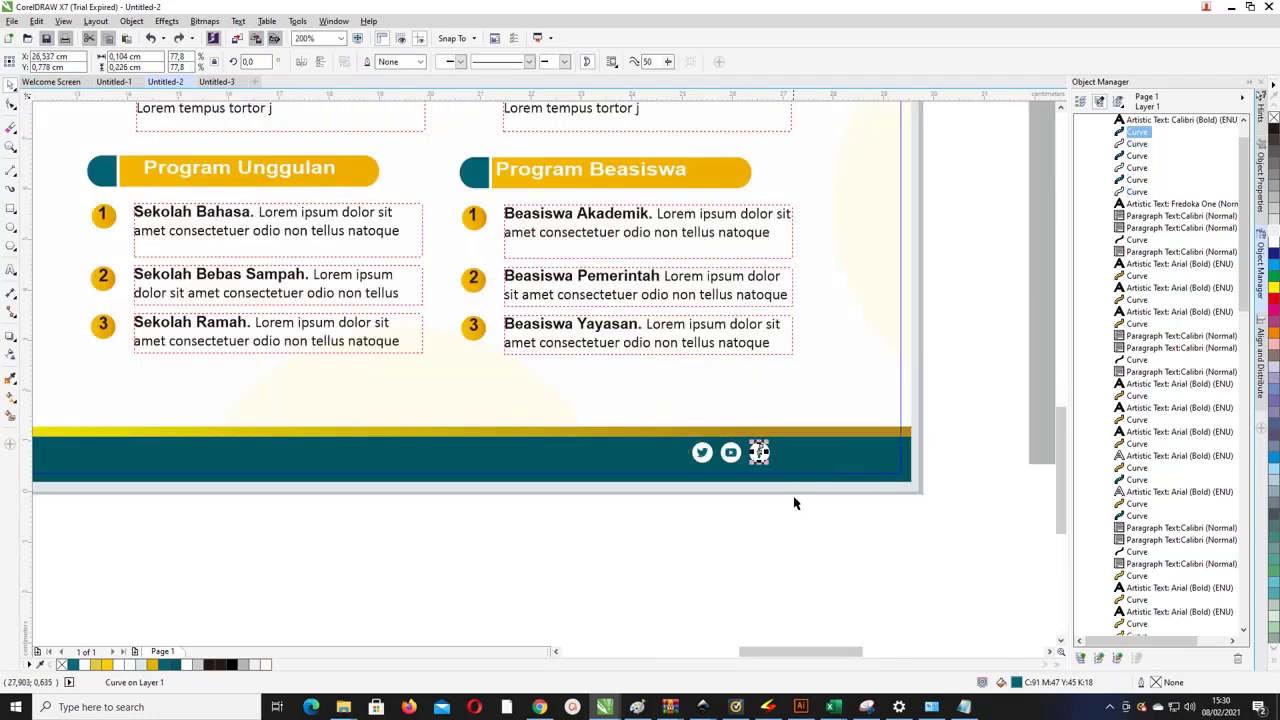
drag(791, 496, 860, 452)
click(818, 522)
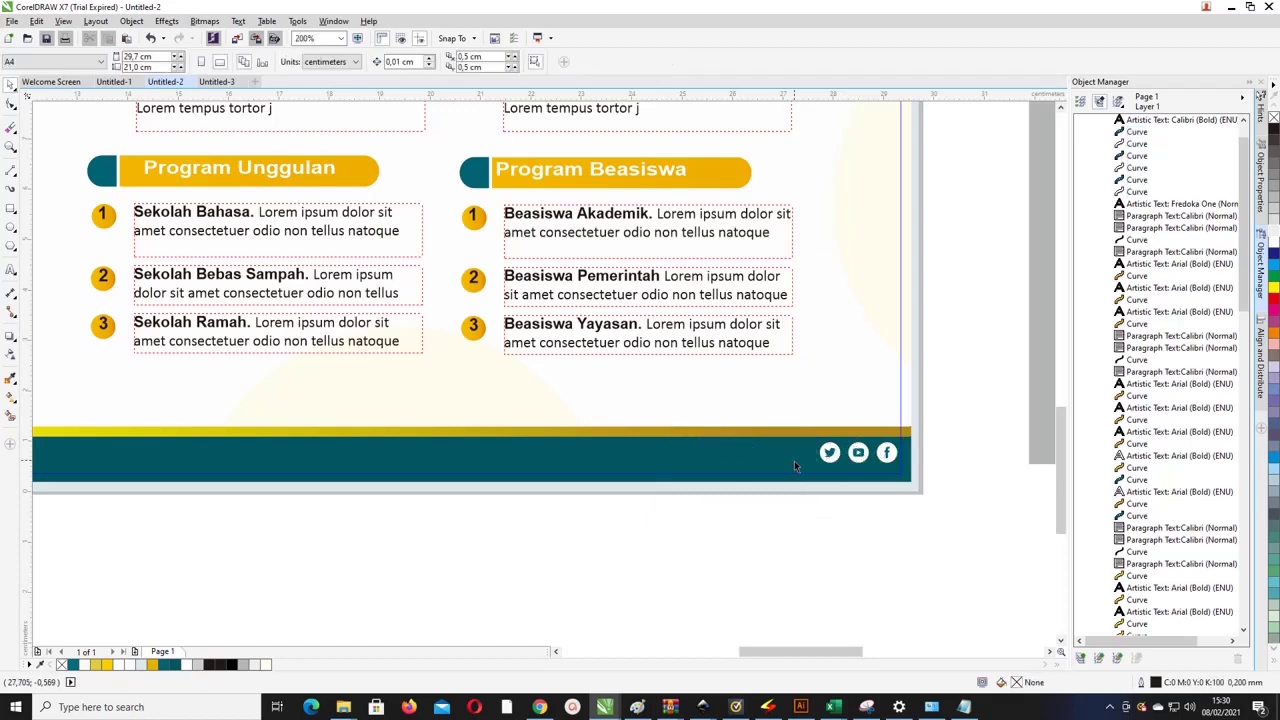
Step: Fit all objects in view and select the emptied grey rectangle beside the flyer page
key(F4)
click(683, 334)
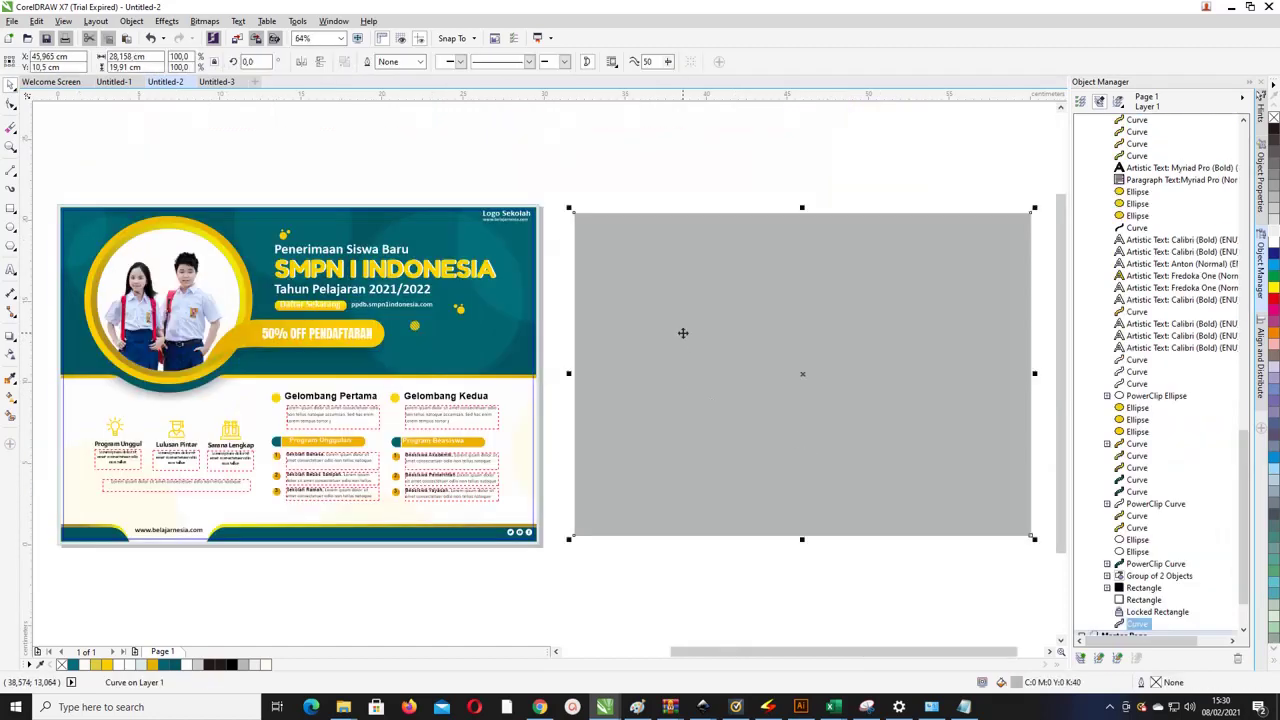